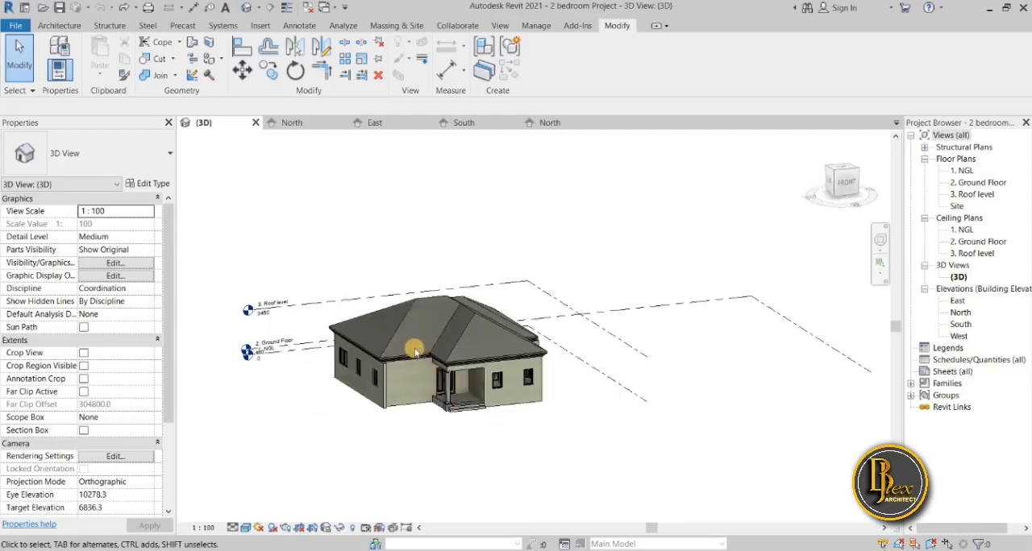
Open the North elevation and examine the house's walls, windows and level lines.
{"action": "scroll", "coordinate": [419, 355], "scroll_direction": "up", "scroll_amount": 4}
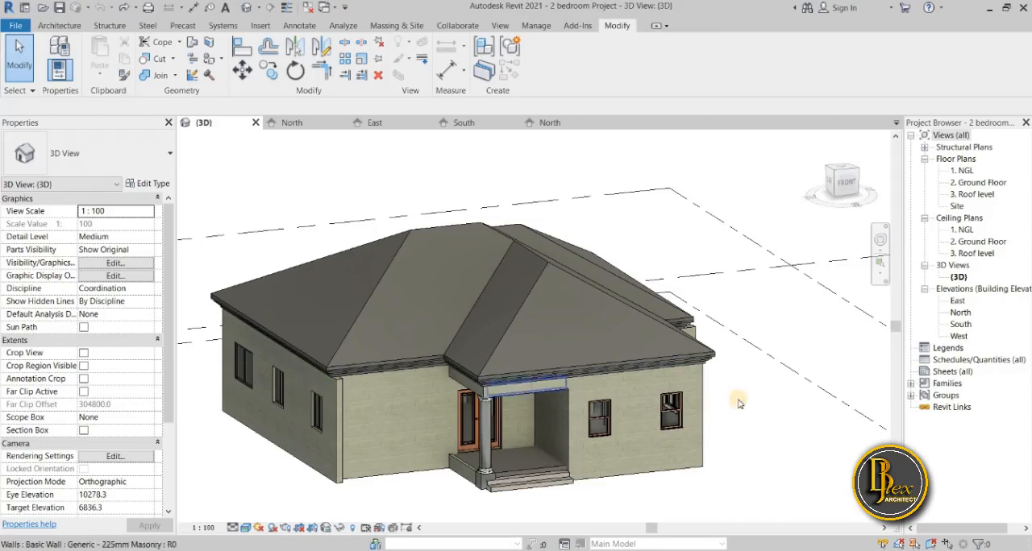
{"action": "double_click", "coordinate": [961, 312]}
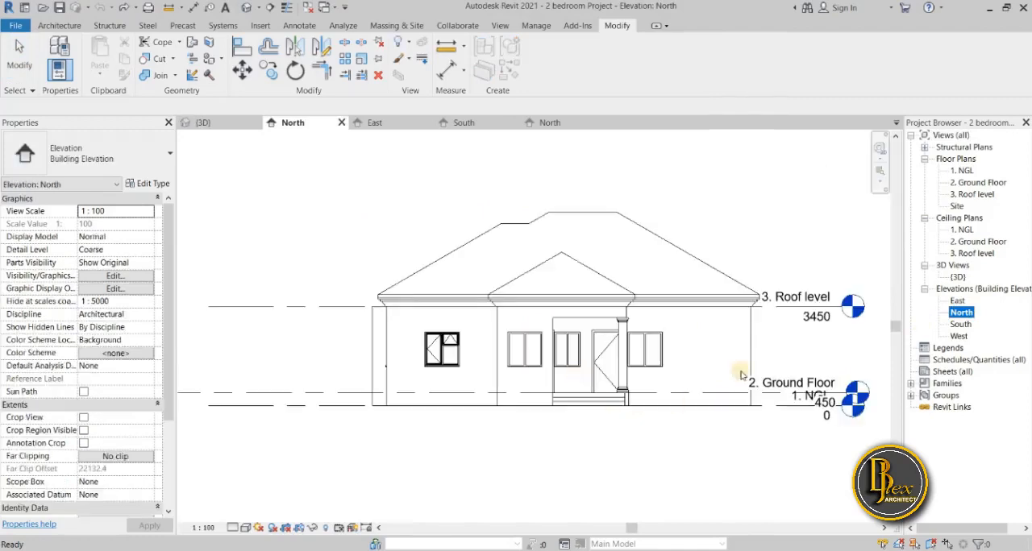
{"action": "left_click", "coordinate": [646, 474]}
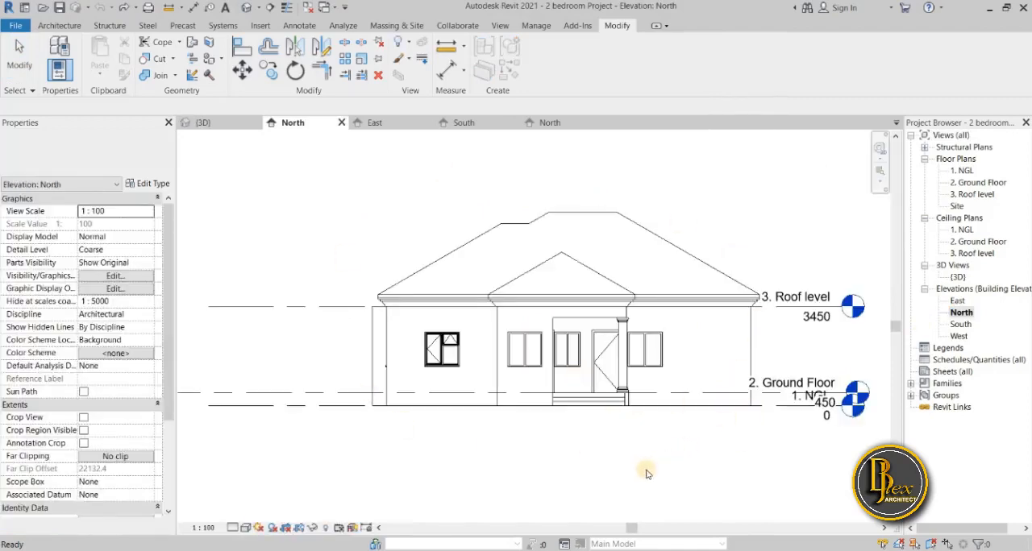
{"action": "scroll", "coordinate": [655, 453], "scroll_direction": "down", "scroll_amount": 1}
{"action": "middle_click_drag", "start_coordinate": [654, 453], "coordinate": [569, 461]}
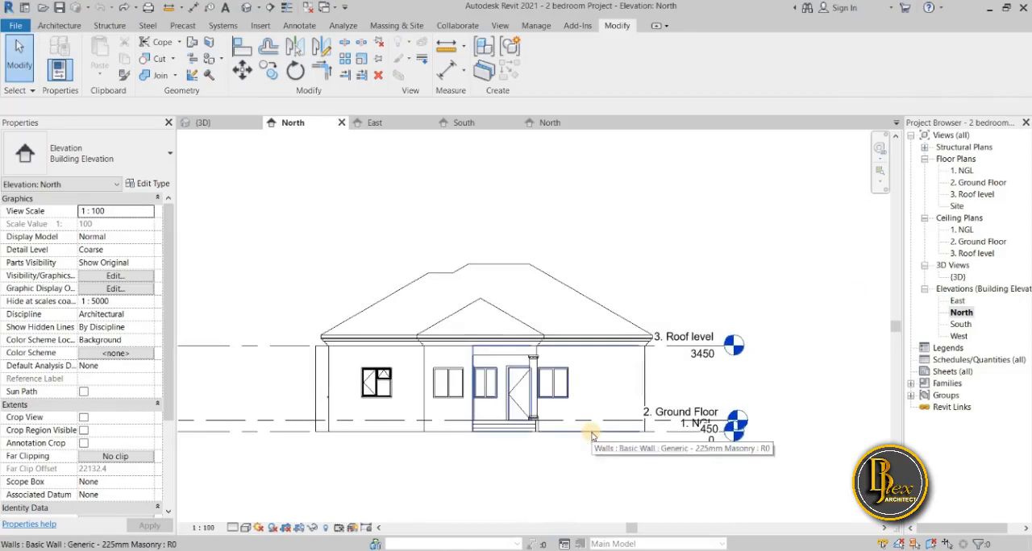
{"action": "left_click", "coordinate": [593, 433]}
Open the South elevation and examine the porch, base and levels of the house.
{"action": "double_click", "coordinate": [962, 325]}
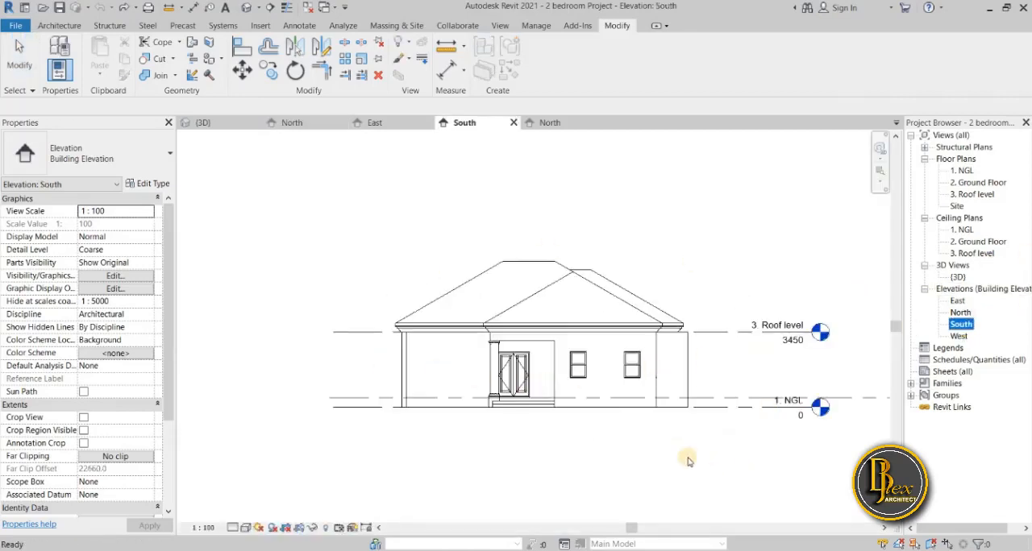
{"action": "scroll", "coordinate": [687, 457], "scroll_direction": "up", "scroll_amount": 2}
{"action": "middle_click_drag", "start_coordinate": [463, 385], "coordinate": [464, 447]}
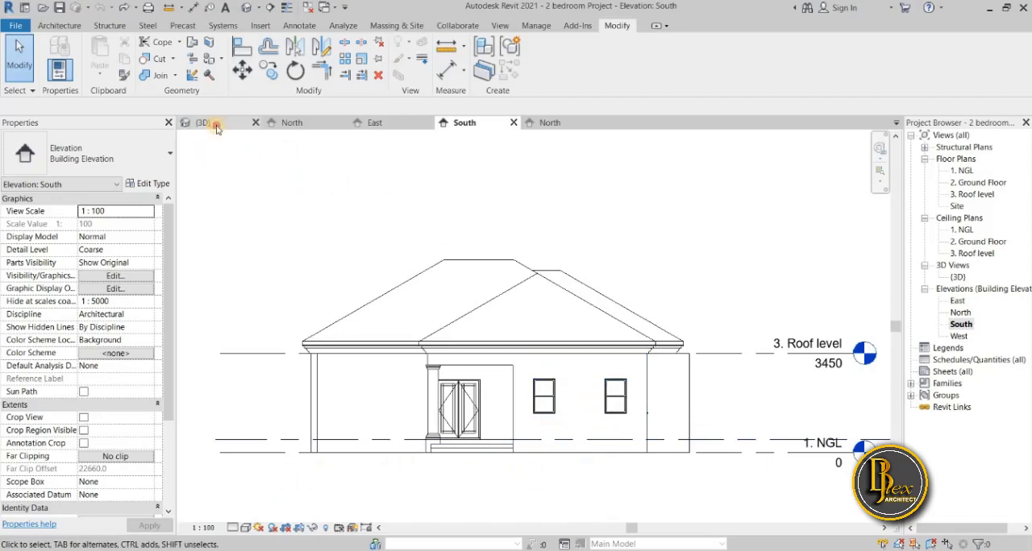
Return to the 3D view and examine the front walls and porch of the house.
{"action": "left_click", "coordinate": [216, 129]}
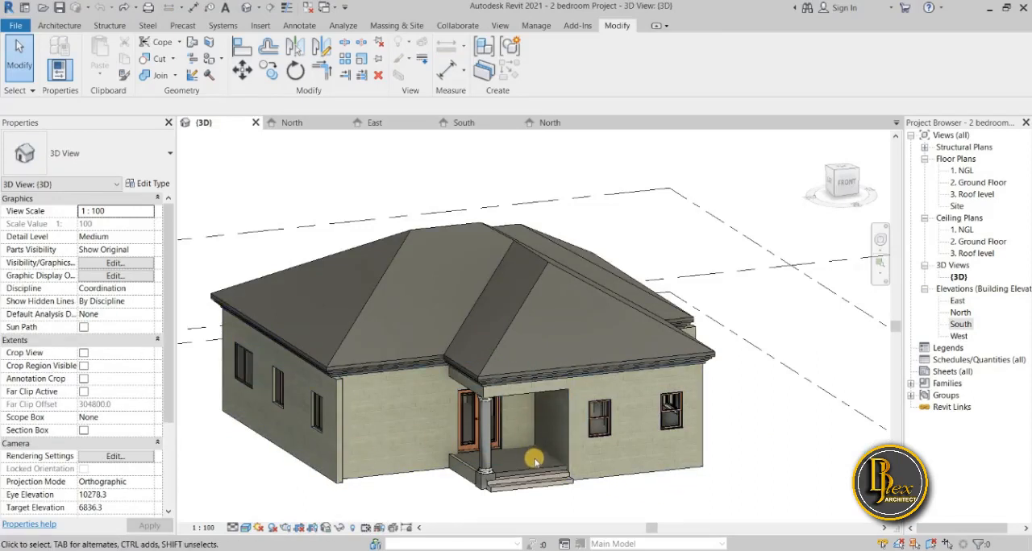
{"action": "middle_click_drag", "start_coordinate": [535, 461], "coordinate": [500, 444], "text": "shift"}
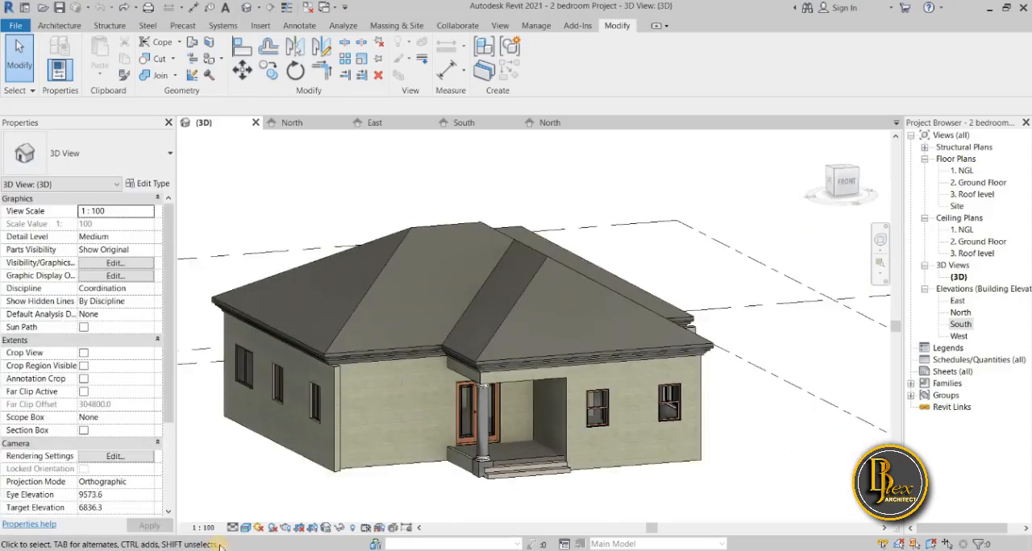
{"action": "left_click", "coordinate": [246, 528]}
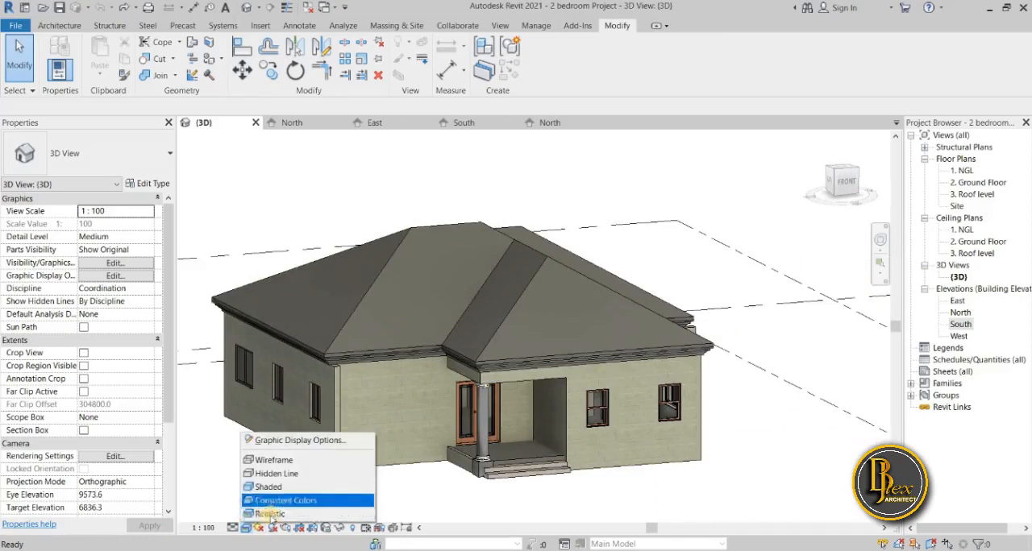
{"action": "left_click", "coordinate": [497, 505]}
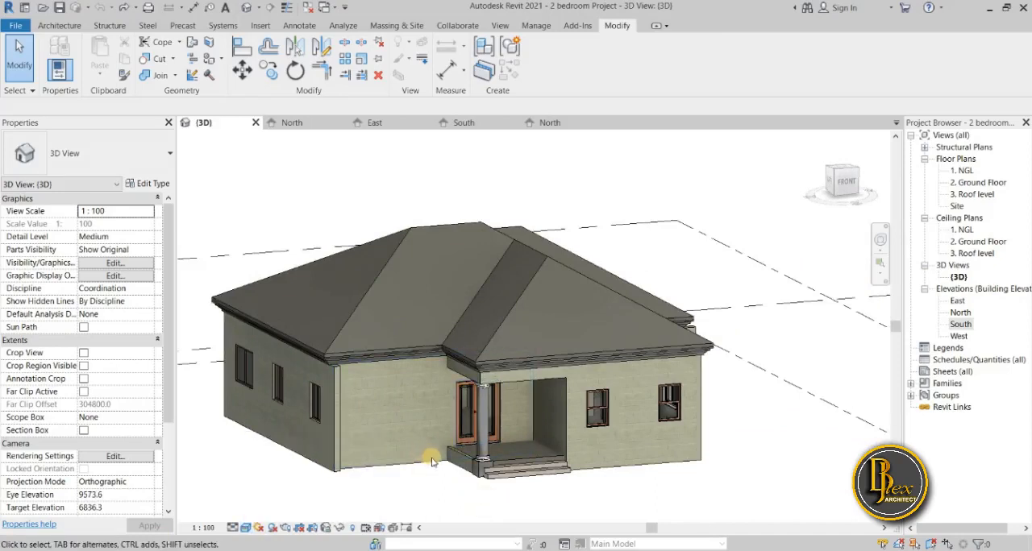
Select the projecting 225 mm masonry wall on the side of the house in the 3D view.
{"action": "left_click", "coordinate": [411, 466]}
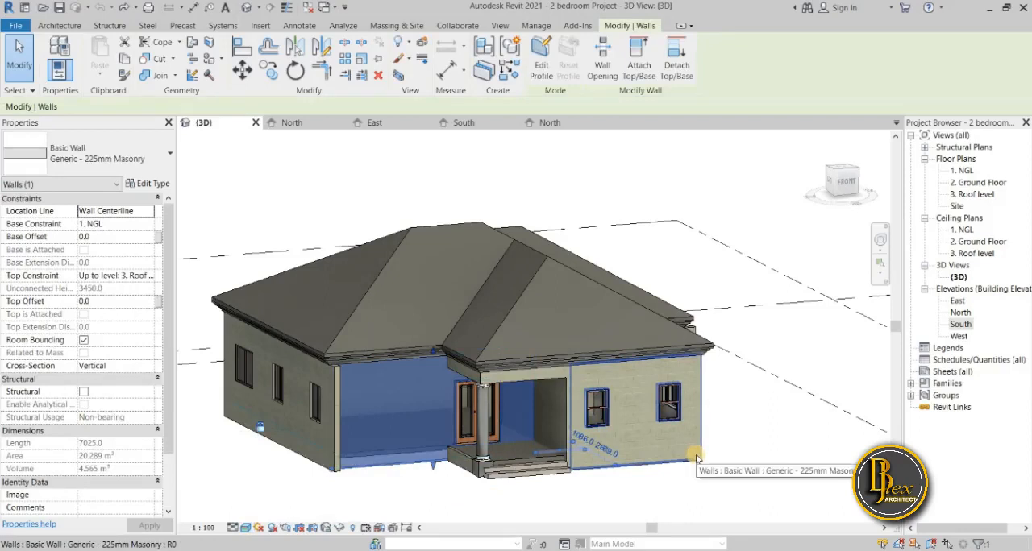
{"action": "middle_click_drag", "start_coordinate": [766, 482], "coordinate": [716, 481], "text": "shift"}
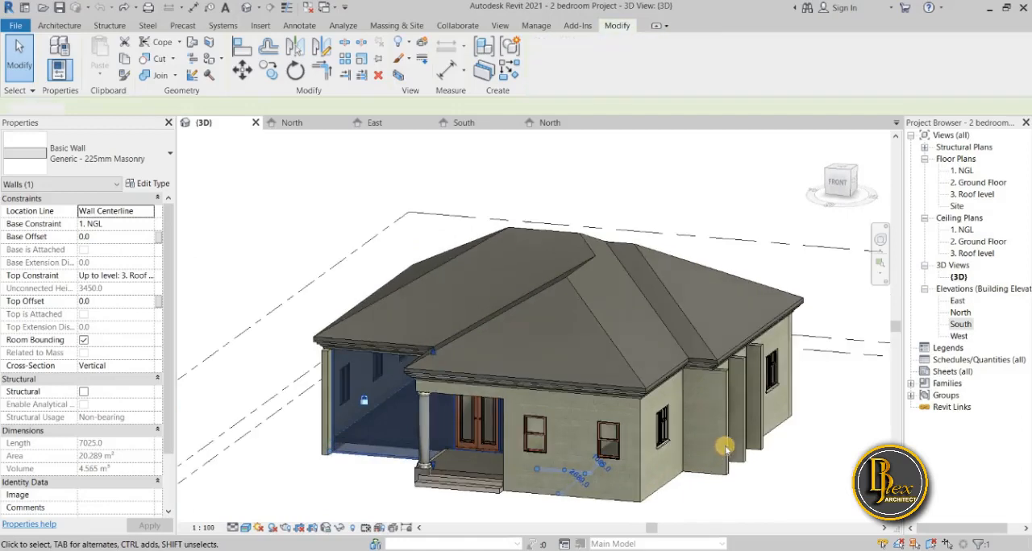
{"action": "key", "text": "Escape"}
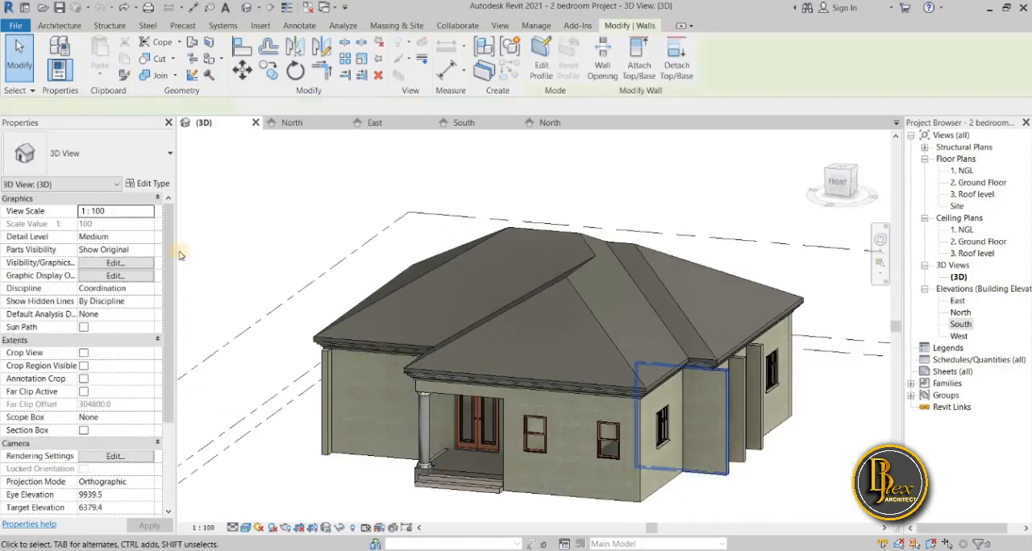
{"action": "left_click", "coordinate": [153, 184]}
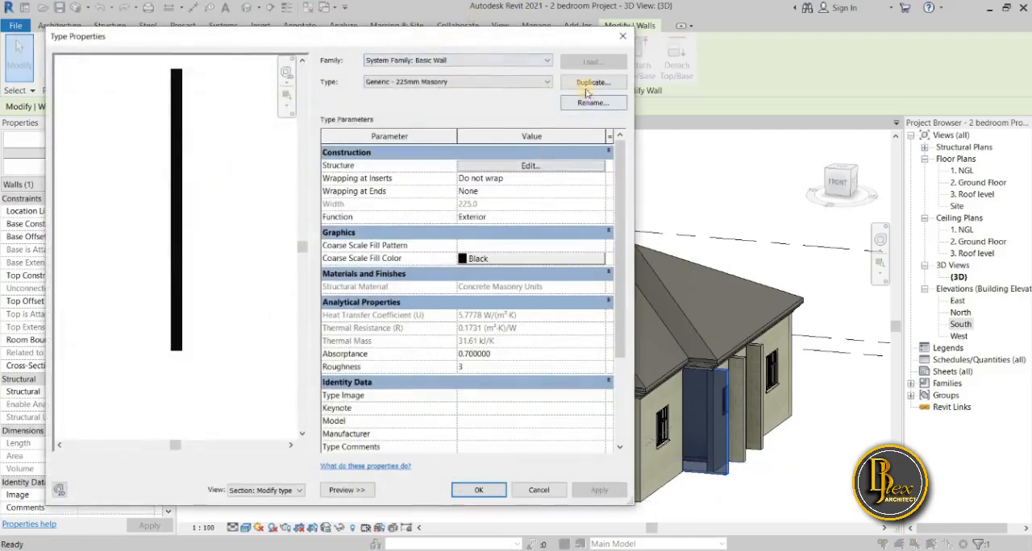
{"action": "left_click", "coordinate": [551, 165]}
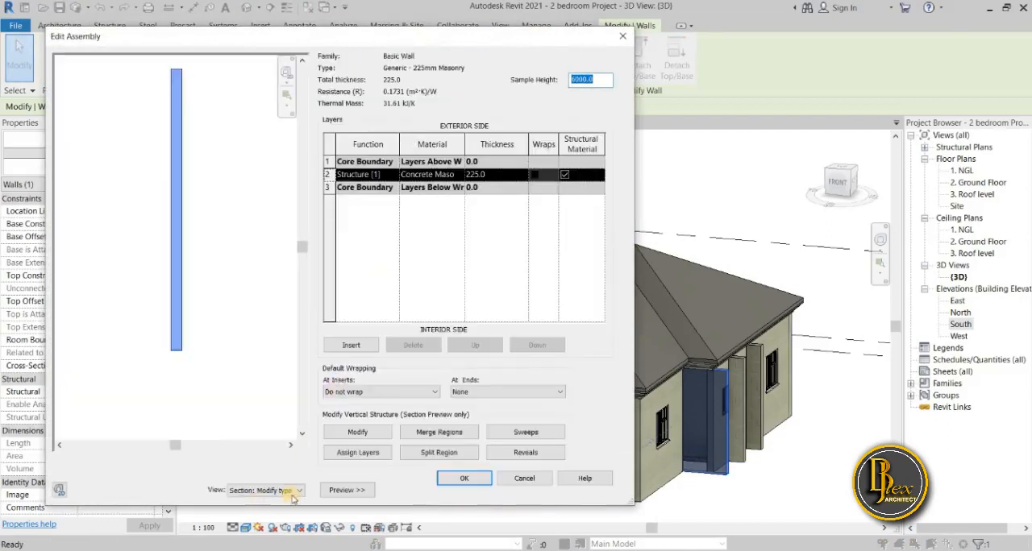
{"action": "left_click", "coordinate": [293, 495]}
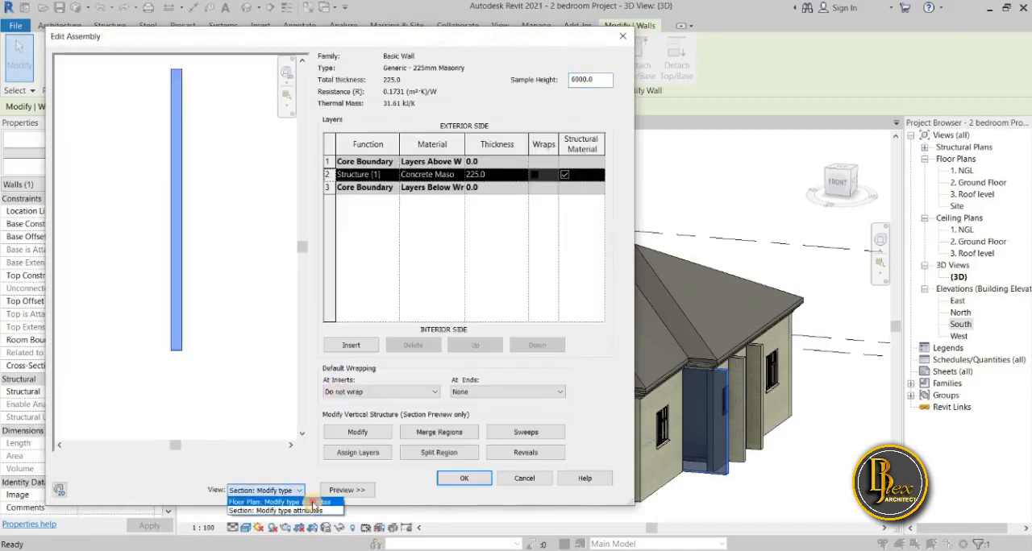
{"action": "left_click", "coordinate": [313, 502]}
{"action": "left_click", "coordinate": [348, 490]}
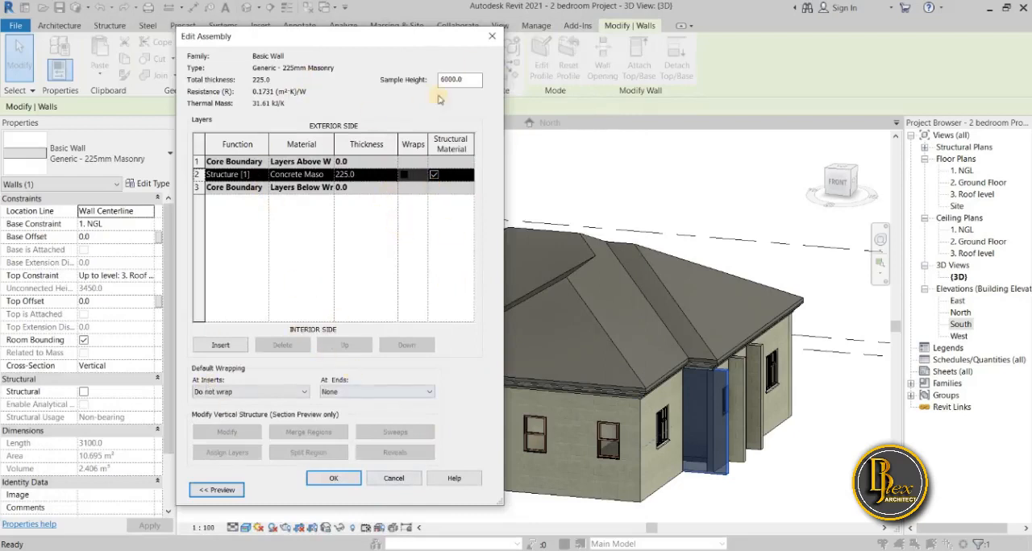
{"action": "left_click", "coordinate": [492, 34]}
{"action": "left_click", "coordinate": [496, 33]}
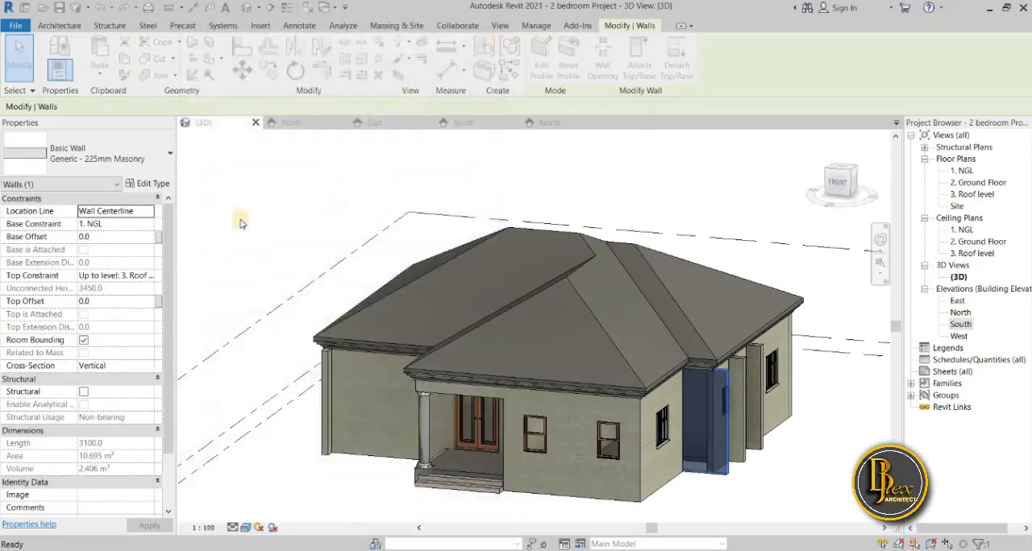
Open the layer structure of the Generic - 225mm Masonry wall type and show its preview as a section for modifying type attributes.
{"action": "left_click", "coordinate": [153, 184]}
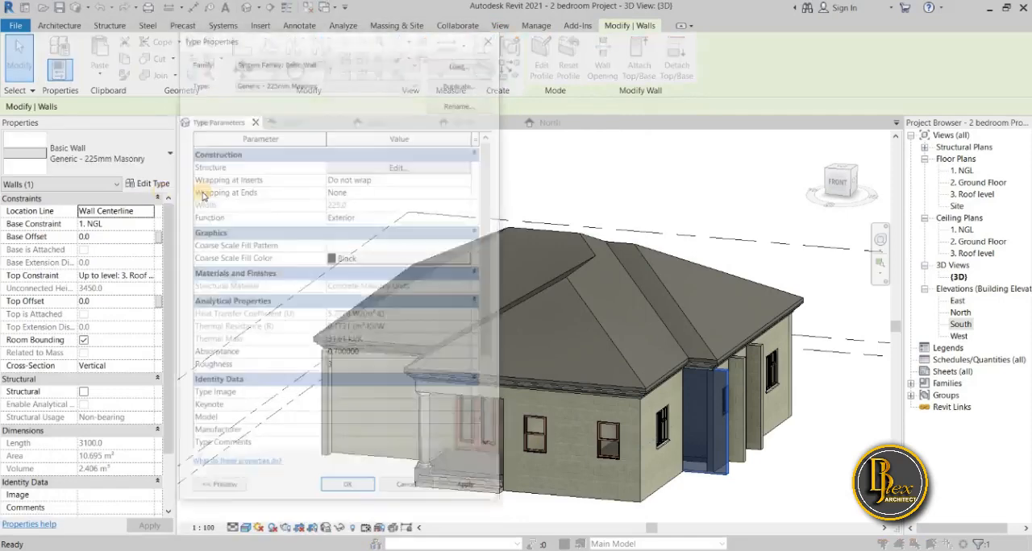
{"action": "left_click", "coordinate": [400, 165]}
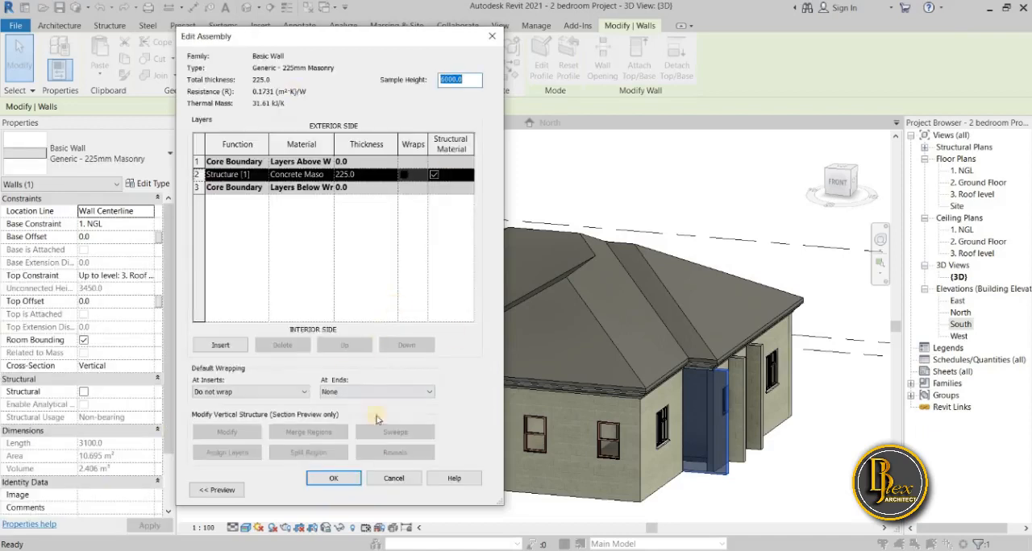
{"action": "left_click_drag", "start_coordinate": [335, 45], "coordinate": [431, 46]}
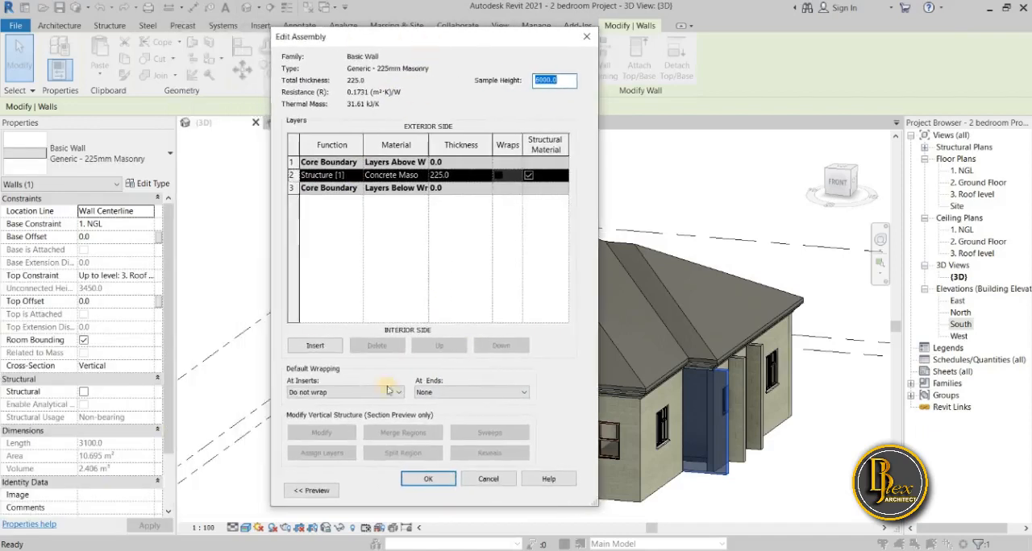
{"action": "left_click", "coordinate": [322, 493]}
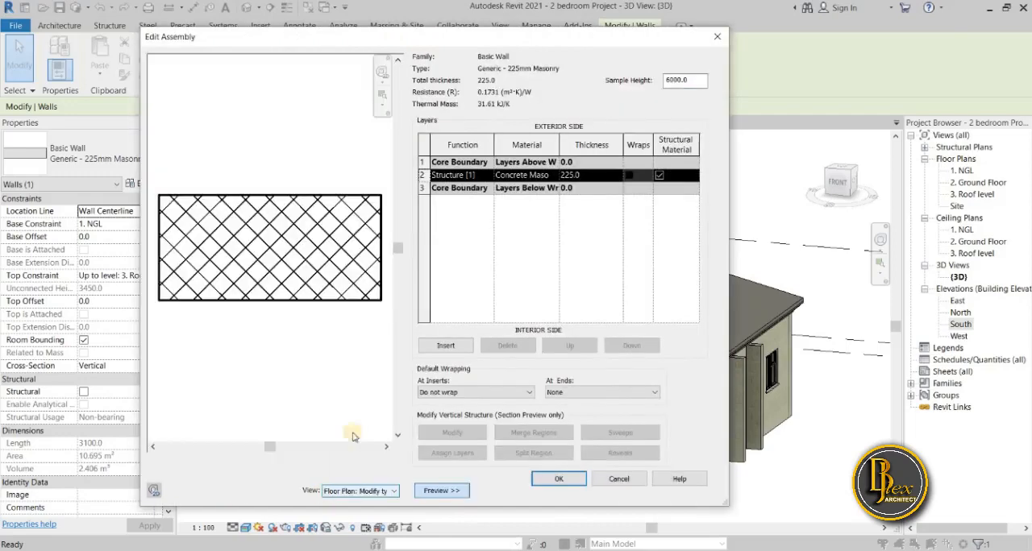
{"action": "left_click_drag", "start_coordinate": [543, 40], "coordinate": [462, 48]}
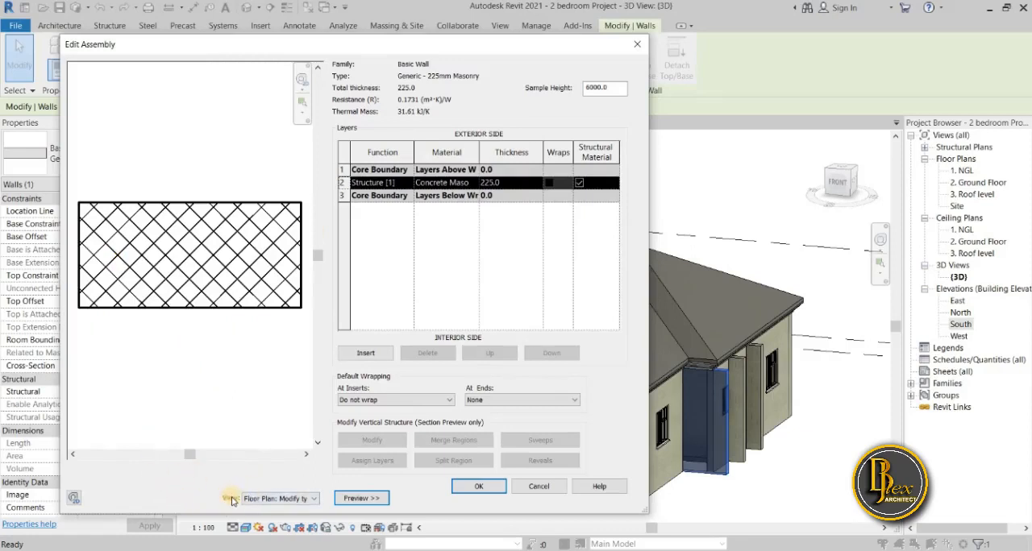
{"action": "left_click", "coordinate": [315, 501]}
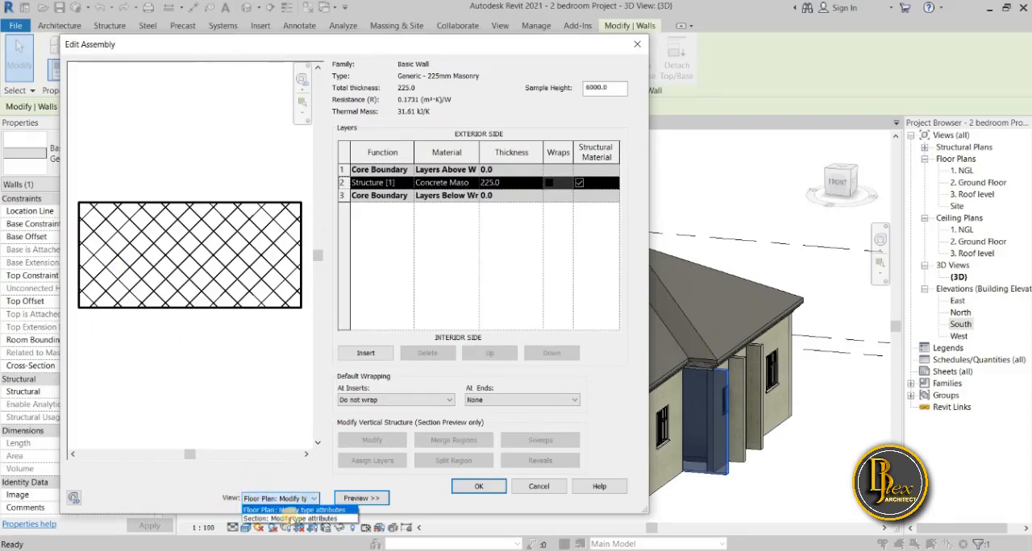
{"action": "left_click", "coordinate": [292, 519]}
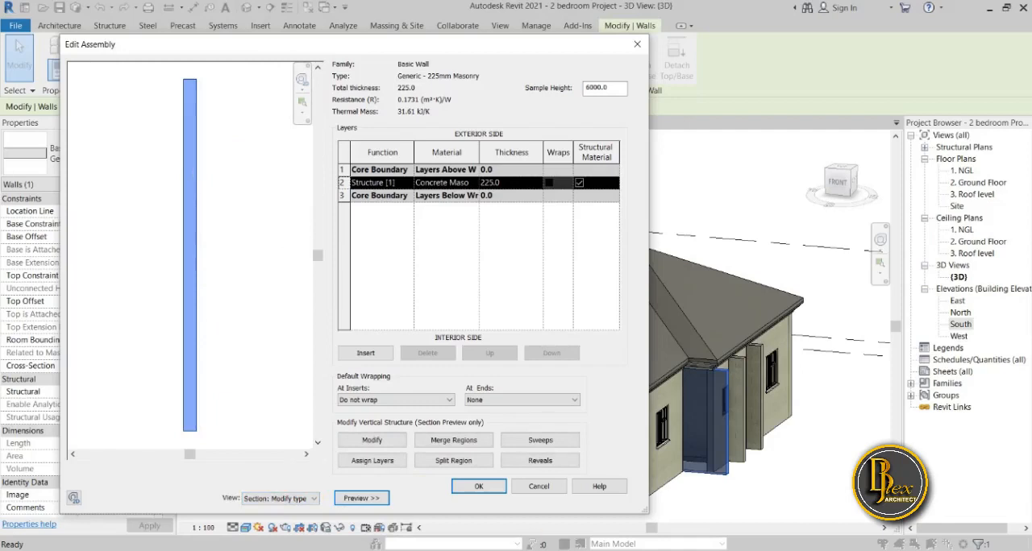
Switch to Paint 3D and set up the Pencil with a thickness of 5px.
{"action": "key", "text": "alt+Tab"}
{"action": "left_click_drag", "start_coordinate": [755, 9], "coordinate": [648, 42]}
{"action": "left_click", "coordinate": [661, 162]}
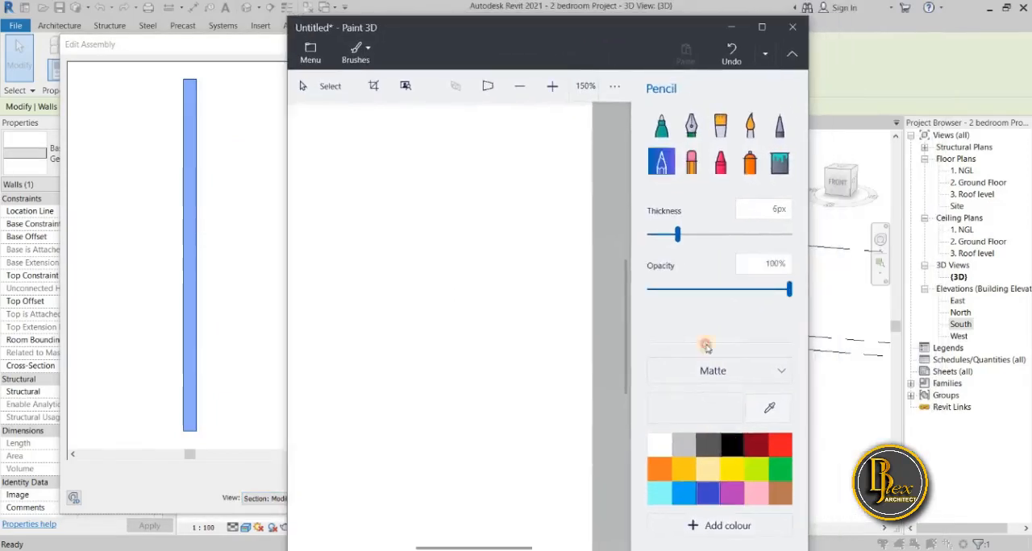
{"action": "left_click_drag", "start_coordinate": [585, 24], "coordinate": [613, 8]}
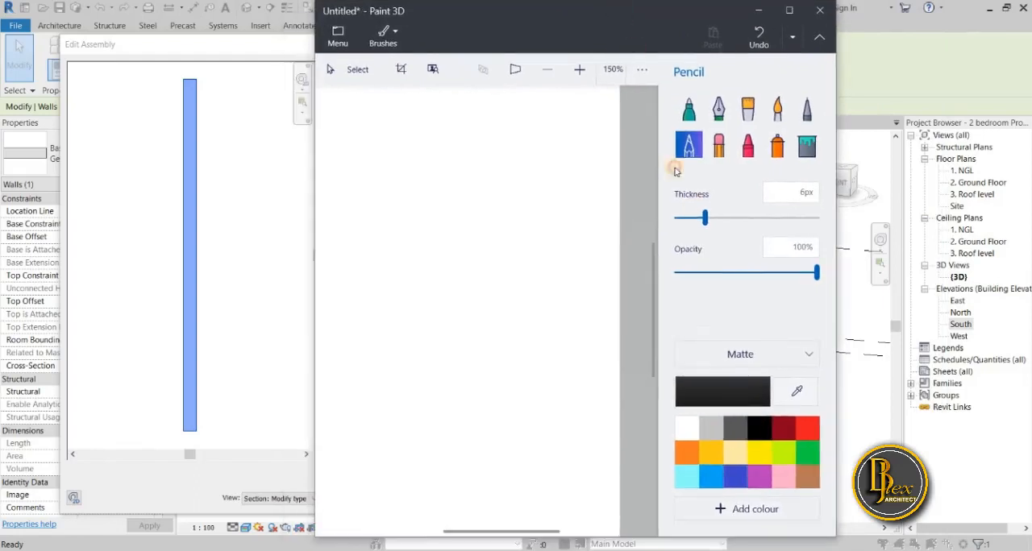
{"action": "left_click", "coordinate": [695, 220]}
{"action": "left_click", "coordinate": [691, 221]}
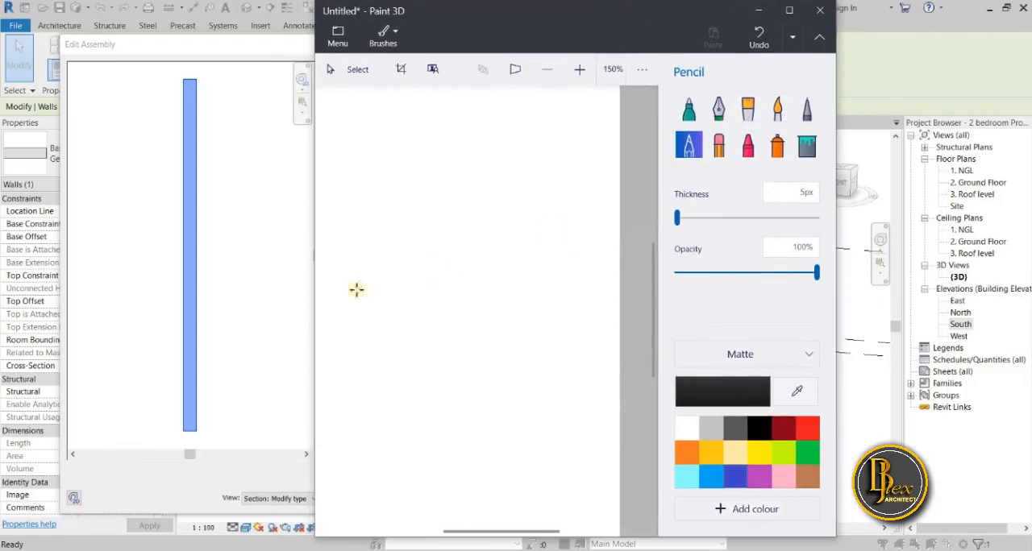
Sketch a rectangular wall elevation on the canvas with a horizontal floor line just above its base.
{"action": "left_click_drag", "start_coordinate": [331, 336], "coordinate": [597, 330]}
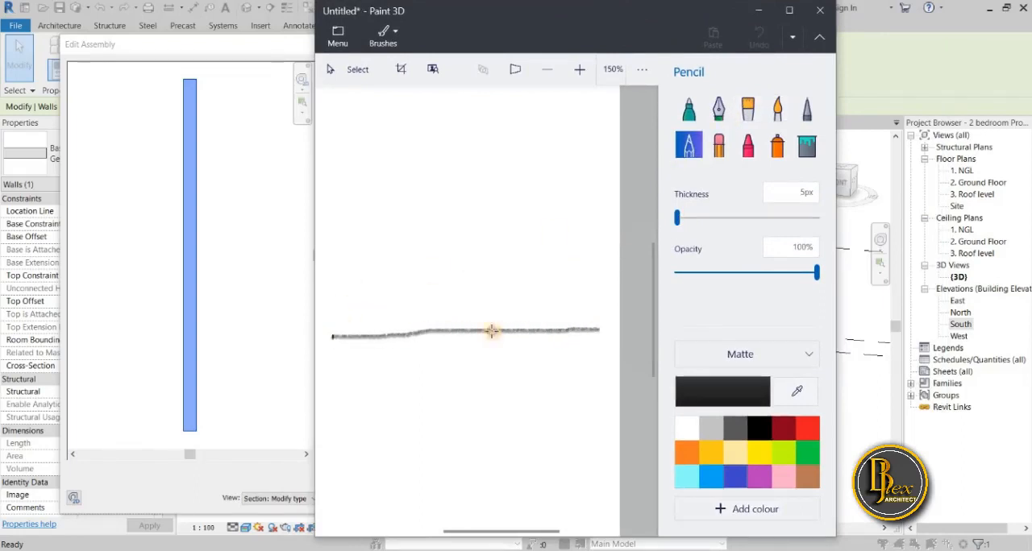
{"action": "mouse_move", "coordinate": [337, 336]}
{"action": "left_mouse_down"}
{"action": "mouse_move", "coordinate": [348, 194]}
{"action": "mouse_move", "coordinate": [446, 190]}
{"action": "mouse_move", "coordinate": [596, 190]}
{"action": "mouse_move", "coordinate": [593, 330]}
{"action": "left_mouse_up"}
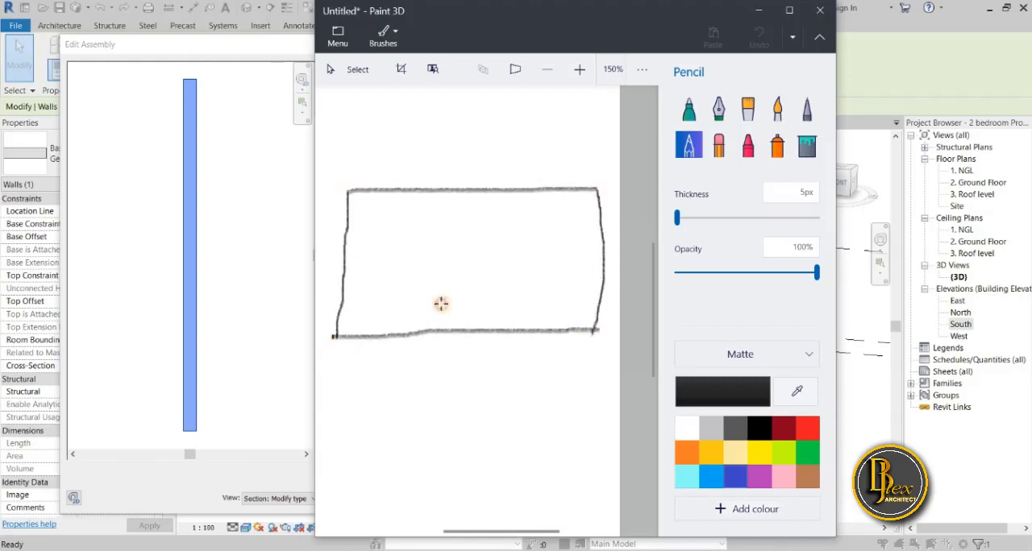
{"action": "left_click_drag", "start_coordinate": [337, 312], "coordinate": [619, 302]}
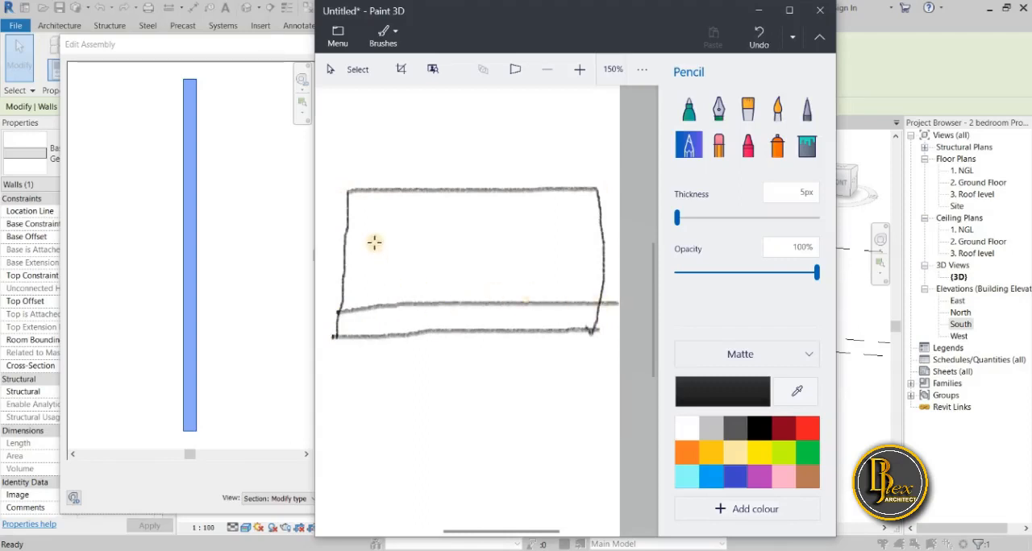
Draw a two-pane window on the sketched wall and mark the 900mm sill height and the 450mm floor height below it.
{"action": "mouse_move", "coordinate": [374, 234]}
{"action": "left_mouse_down"}
{"action": "mouse_move", "coordinate": [374, 274]}
{"action": "mouse_move", "coordinate": [411, 229]}
{"action": "left_mouse_up"}
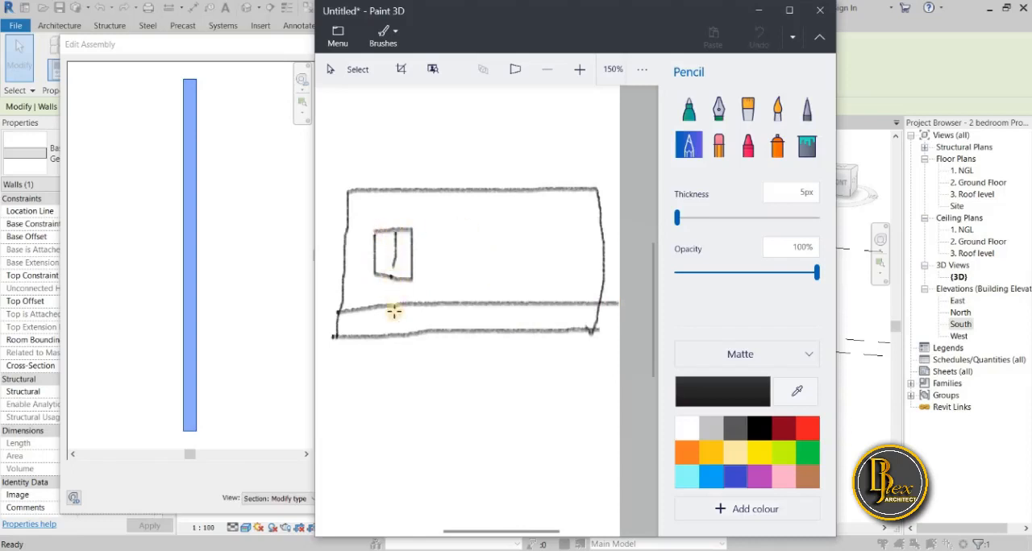
{"action": "key", "text": "ctrl+z"}
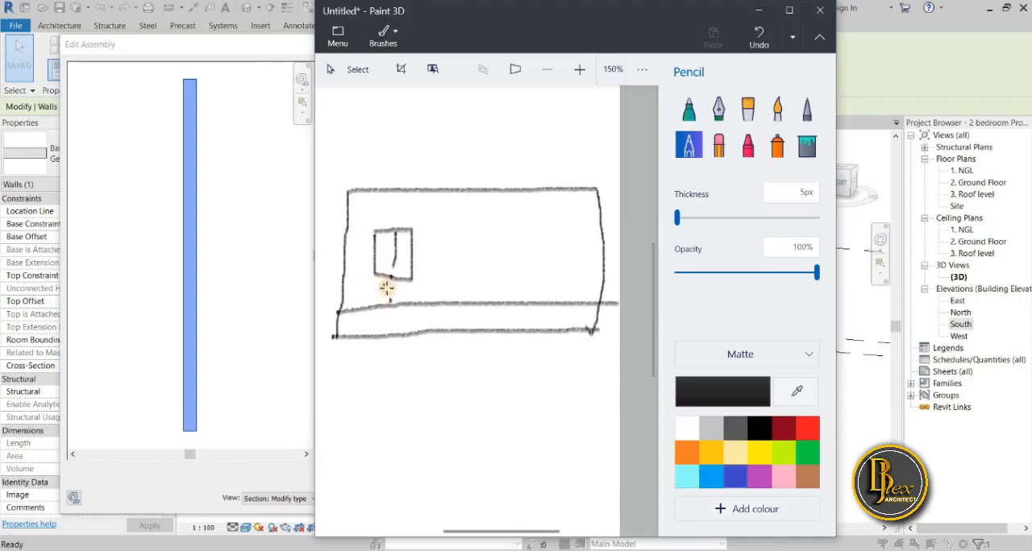
{"action": "key", "text": "ctrl+z"}
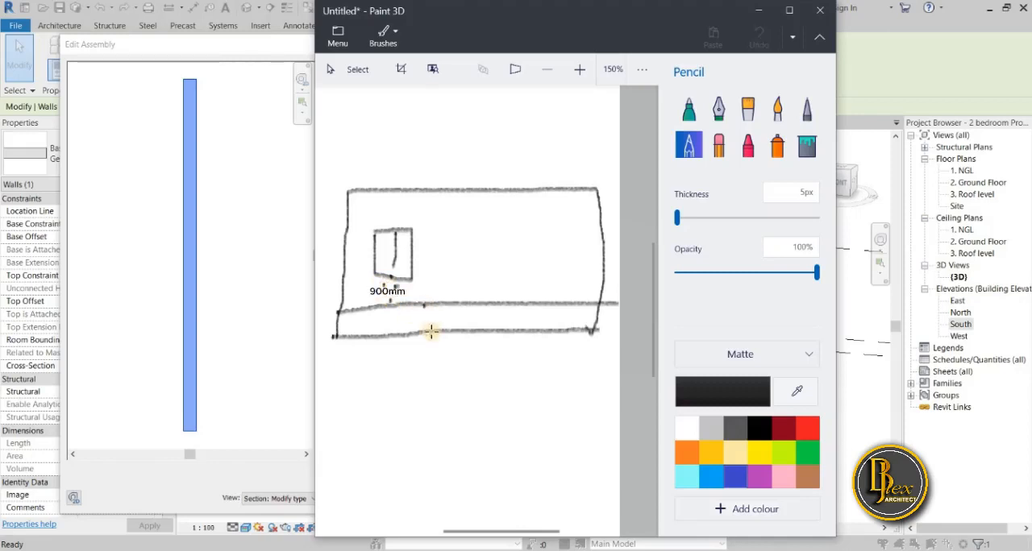
{"action": "key", "text": "ctrl+z"}
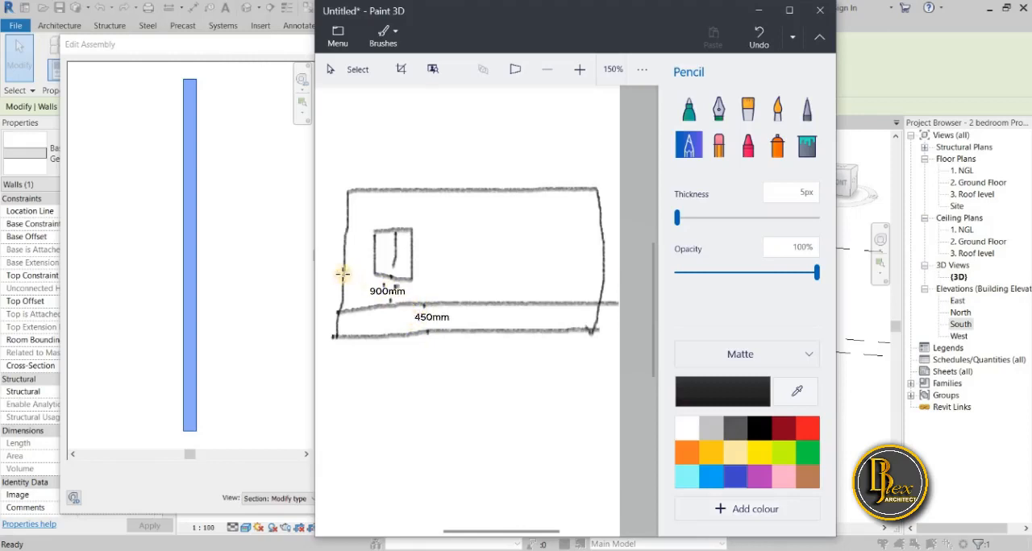
Sketch a horizontal line across the wall at window sill level and mark the wall's upper and lower portions with vertical strokes.
{"action": "left_click_drag", "start_coordinate": [344, 278], "coordinate": [600, 278]}
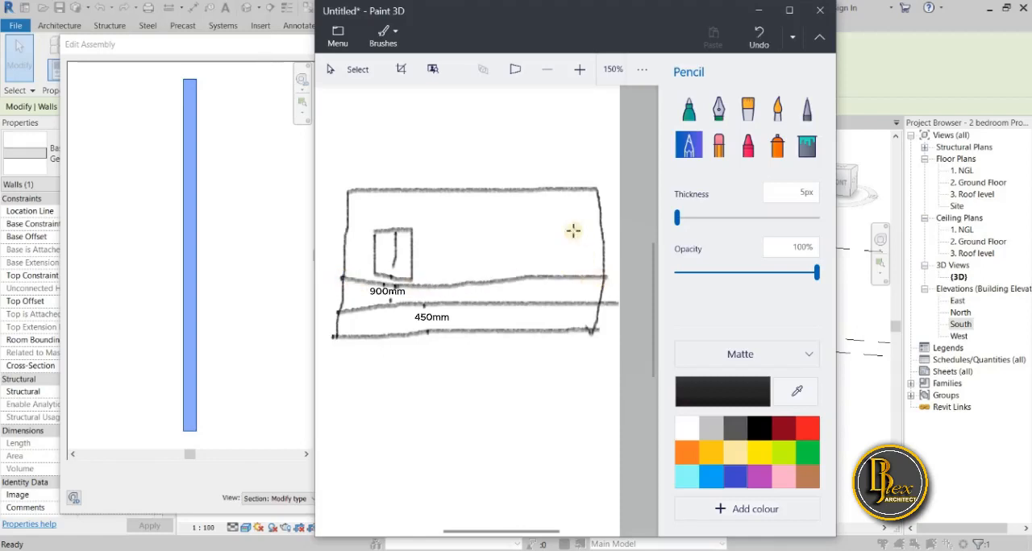
{"action": "left_click_drag", "start_coordinate": [569, 183], "coordinate": [565, 332]}
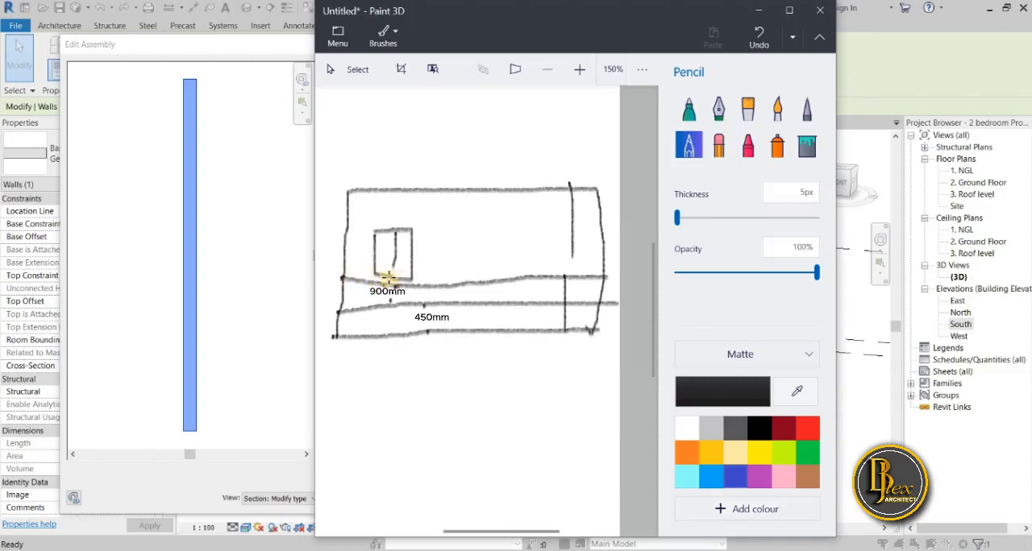
{"action": "key", "text": "ctrl+z"}
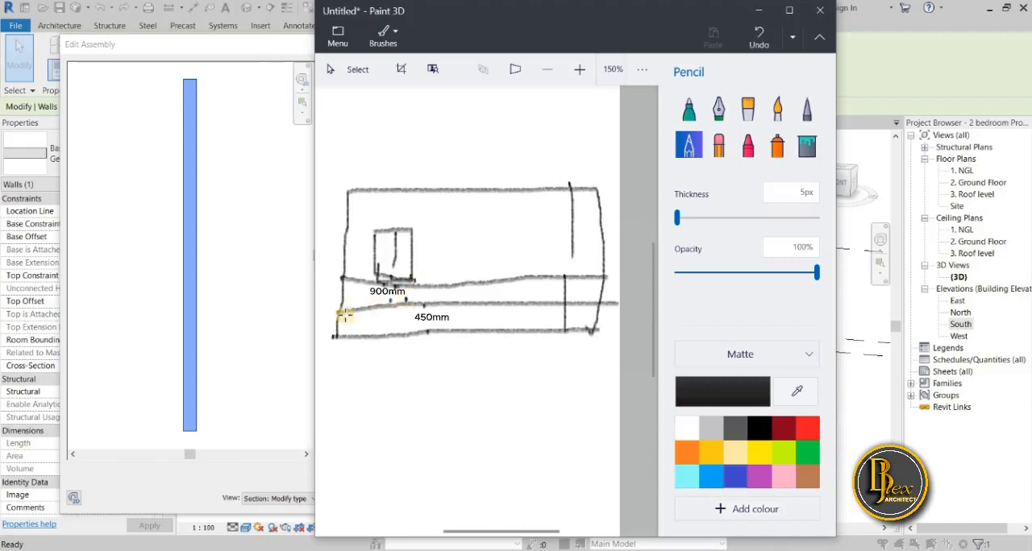
{"action": "left_click_drag", "start_coordinate": [344, 314], "coordinate": [383, 312]}
Switch to Calculator and add the 900 mm sill height and the 450 mm floor height.
{"action": "key", "text": "alt+Tab"}
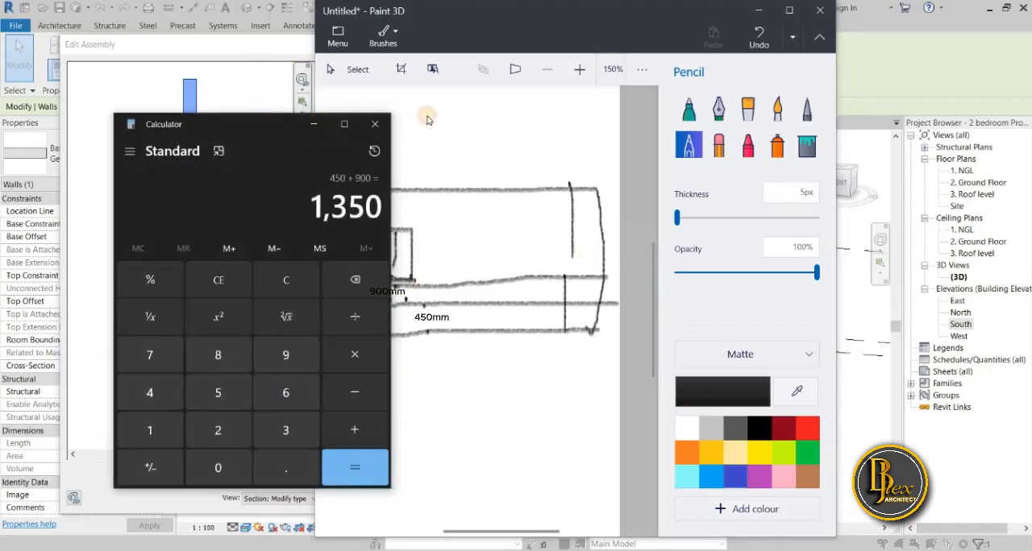
{"action": "left_click_drag", "start_coordinate": [278, 125], "coordinate": [792, 103]}
{"action": "left_click", "coordinate": [811, 258]}
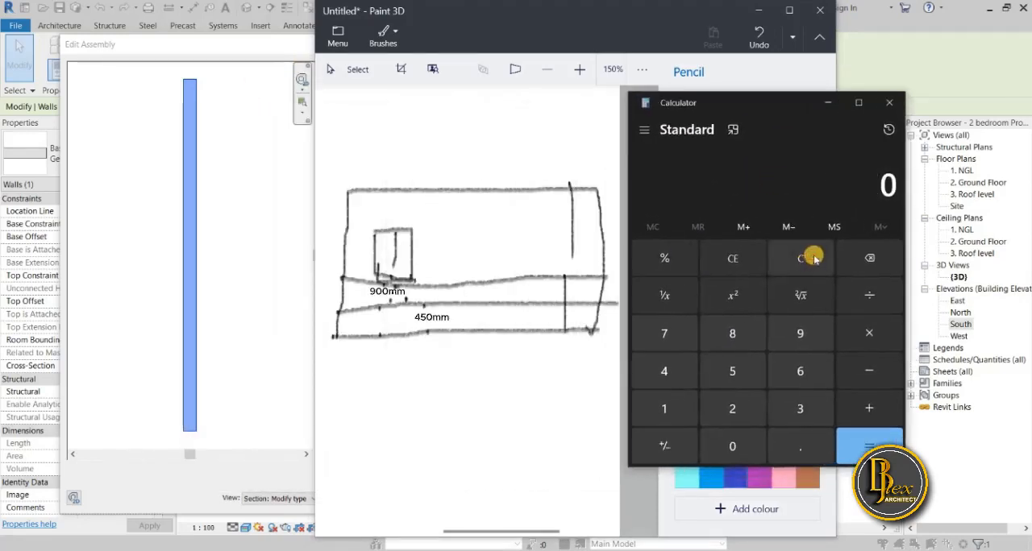
{"action": "left_click", "coordinate": [817, 343]}
{"action": "left_click", "coordinate": [728, 439]}
{"action": "left_click", "coordinate": [730, 444]}
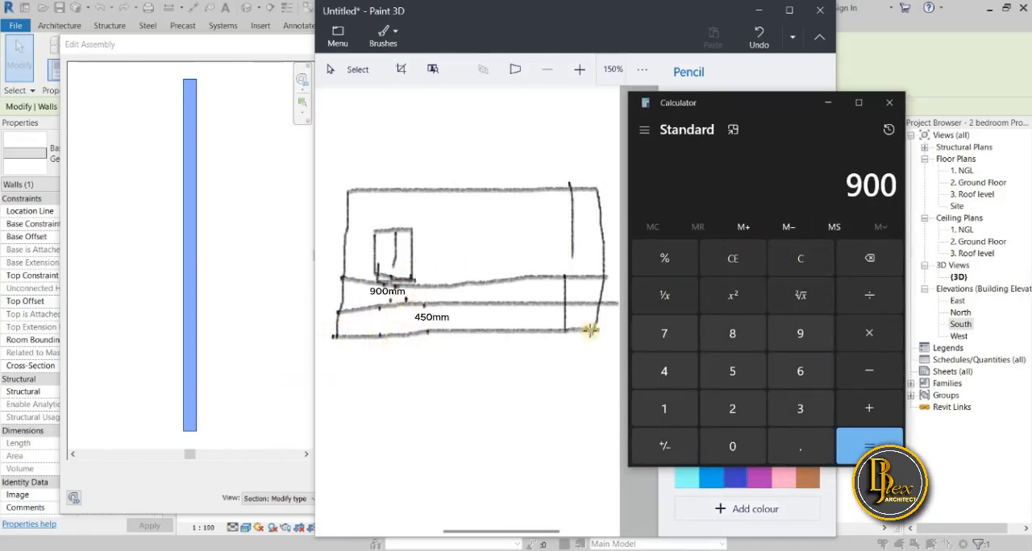
{"action": "left_click", "coordinate": [873, 406]}
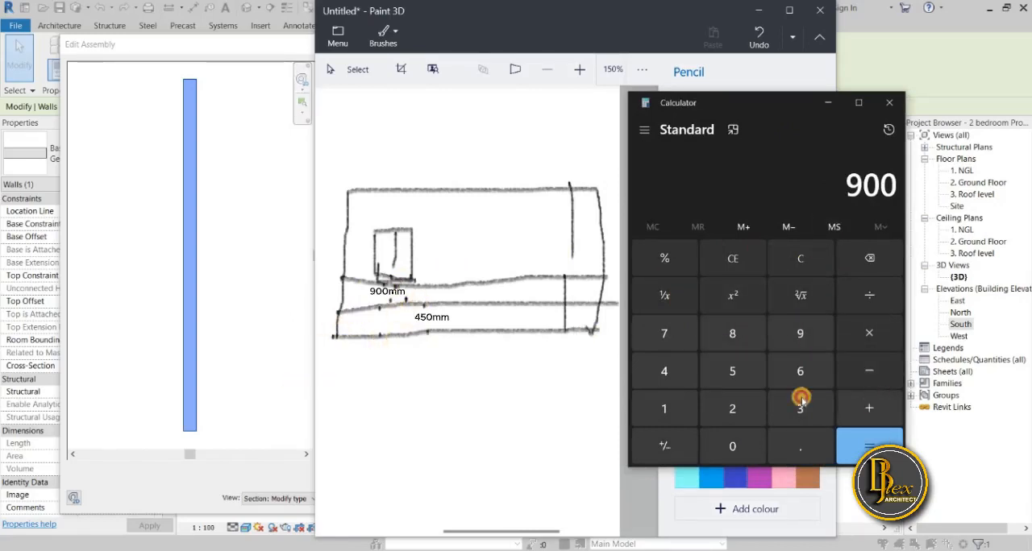
{"action": "left_click", "coordinate": [665, 373]}
{"action": "left_click", "coordinate": [726, 368]}
{"action": "left_click", "coordinate": [734, 447]}
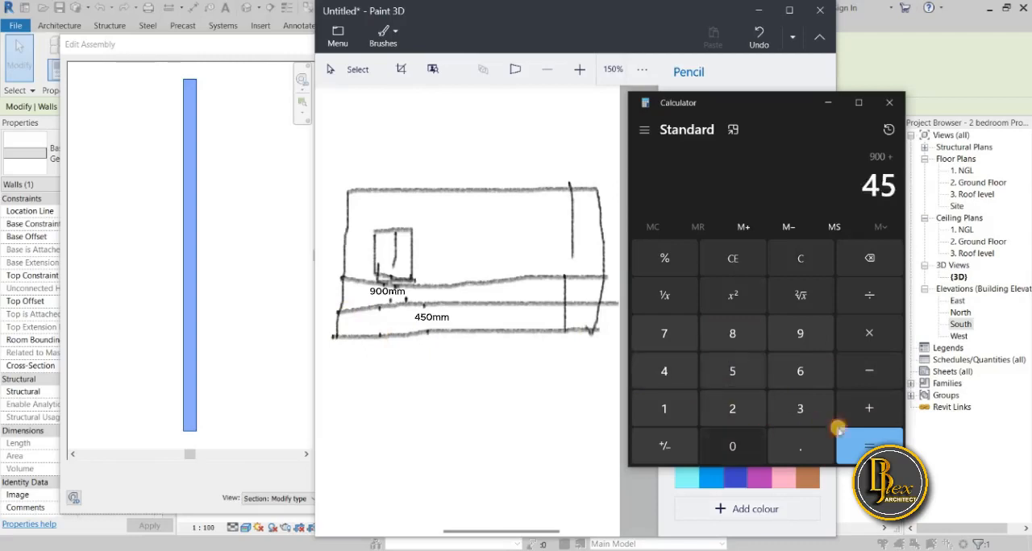
{"action": "left_click", "coordinate": [869, 445]}
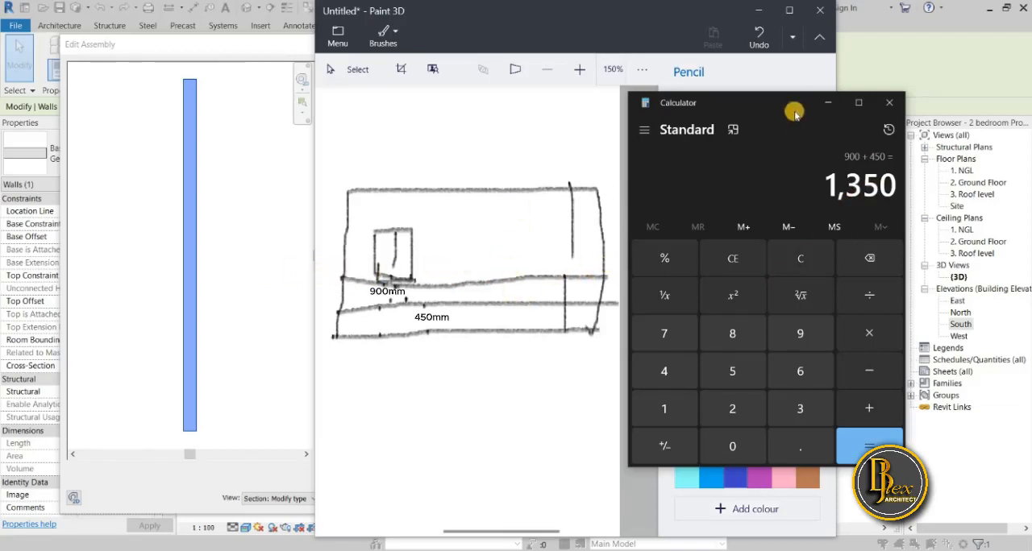
{"action": "left_click_drag", "start_coordinate": [824, 104], "coordinate": [676, 129]}
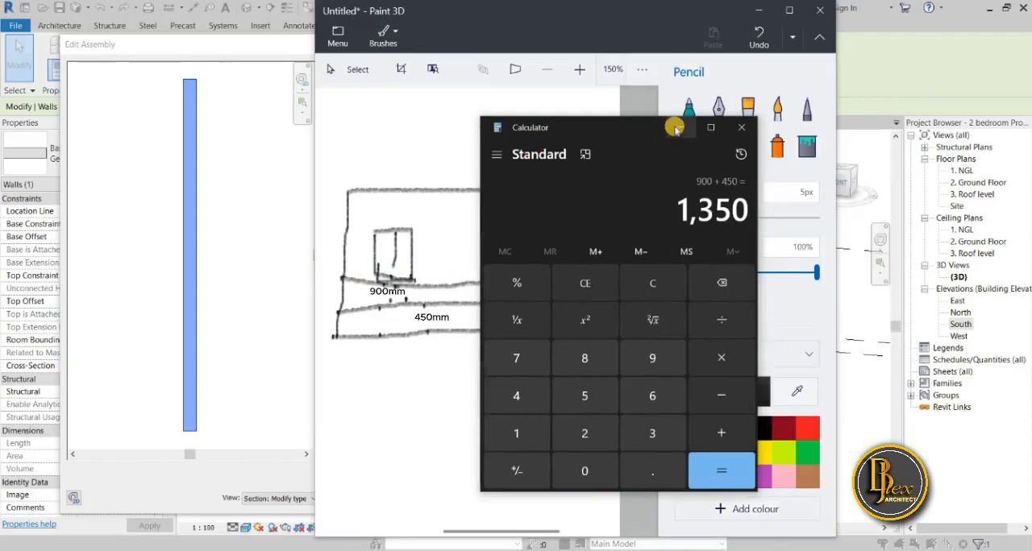
{"action": "left_click", "coordinate": [678, 128]}
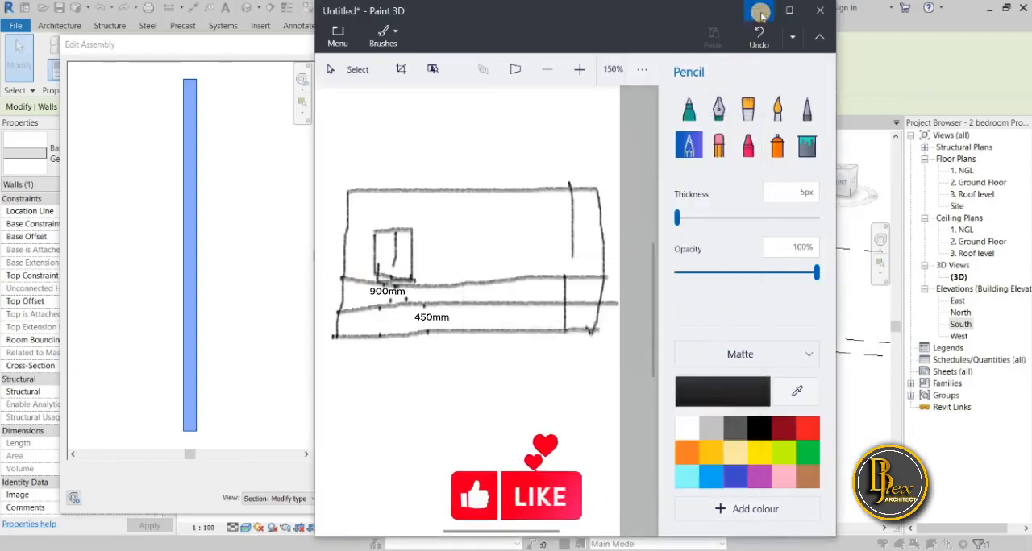
Mark the two lower height bands at the end of the Paint 3D wall sketch and return to Revit's assembly editor.
{"action": "left_click", "coordinate": [760, 13]}
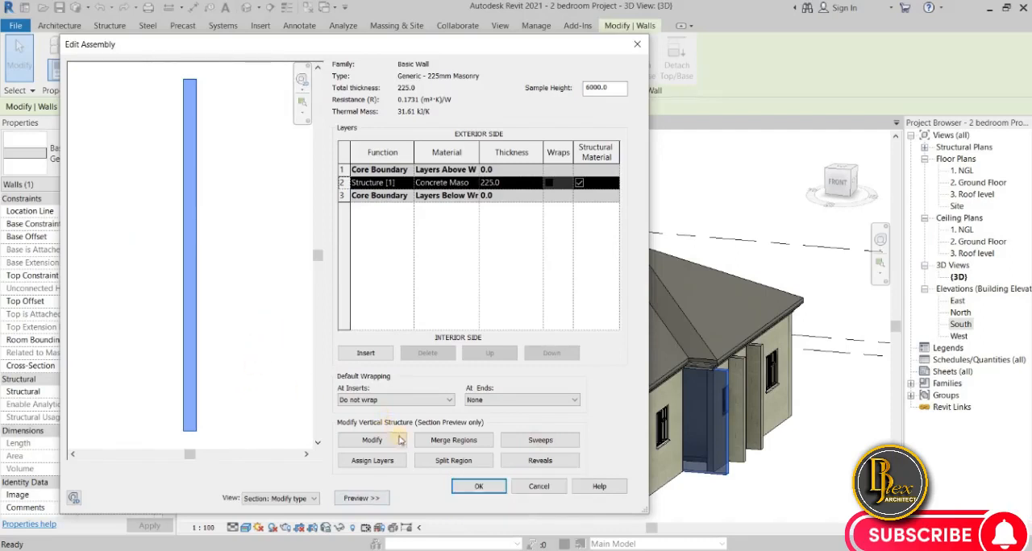
{"action": "left_click", "coordinate": [387, 462]}
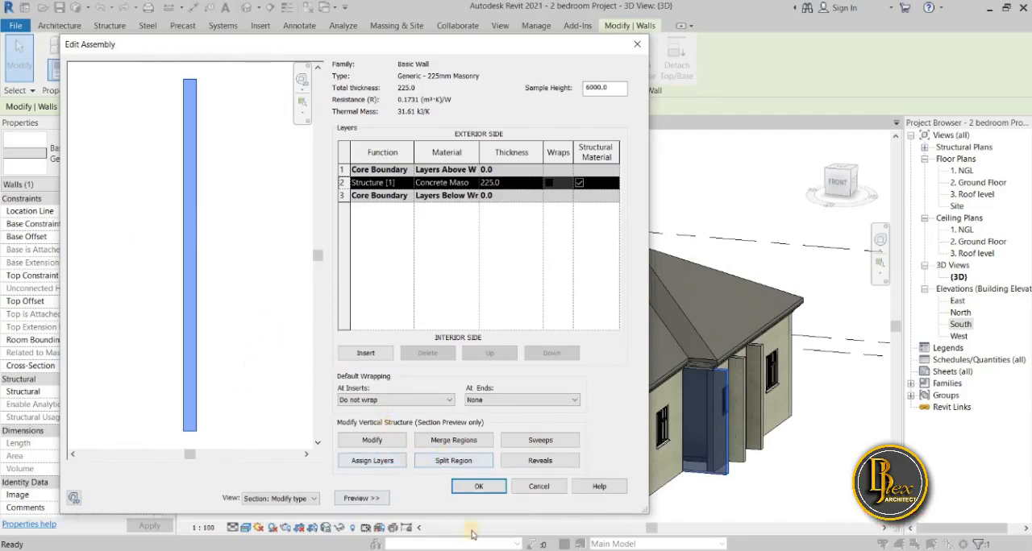
{"action": "mouse_move", "coordinate": [478, 550]}
{"action": "left_click", "coordinate": [478, 516]}
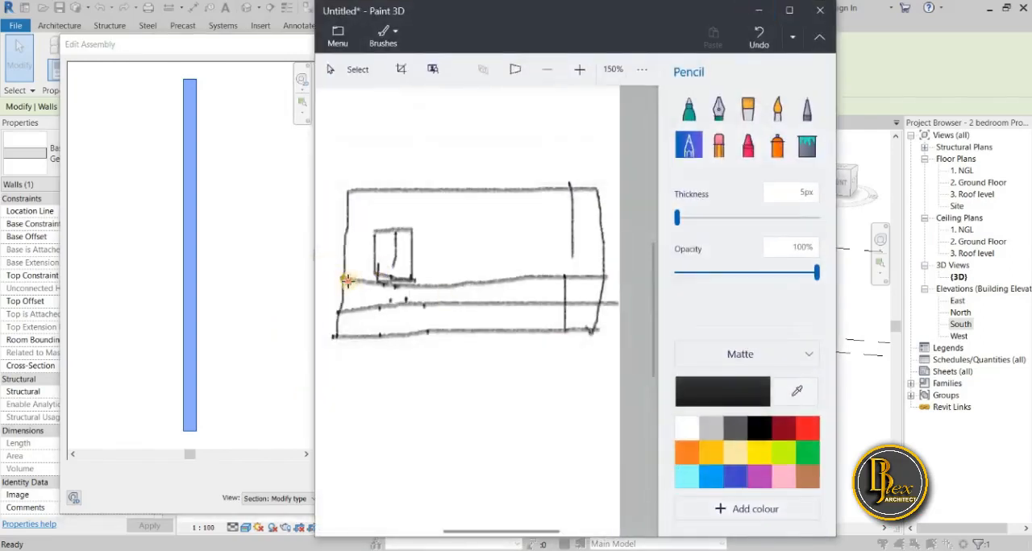
{"action": "mouse_move", "coordinate": [347, 279]}
{"action": "left_mouse_down"}
{"action": "mouse_move", "coordinate": [341, 331]}
{"action": "mouse_move", "coordinate": [337, 312]}
{"action": "left_mouse_up"}
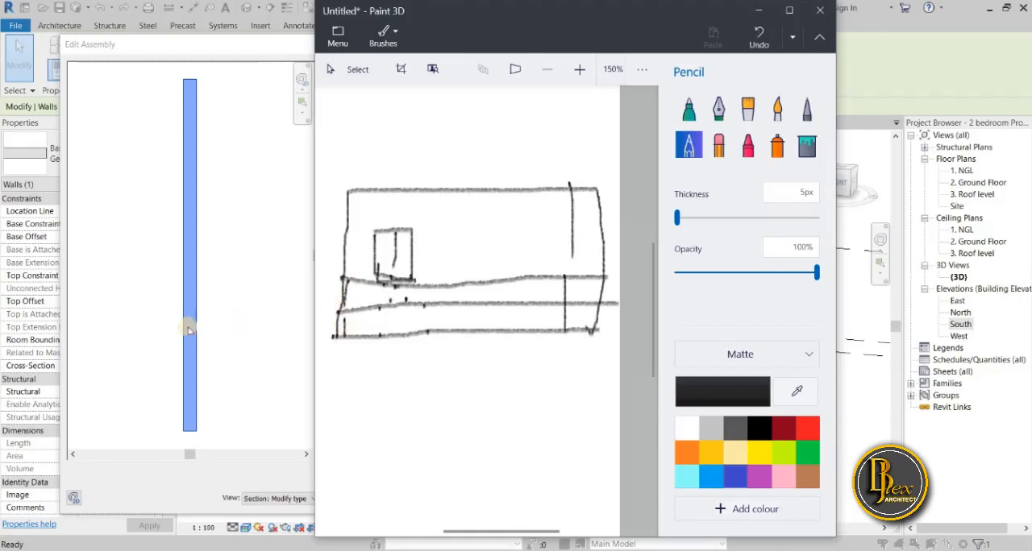
{"action": "left_click", "coordinate": [757, 11]}
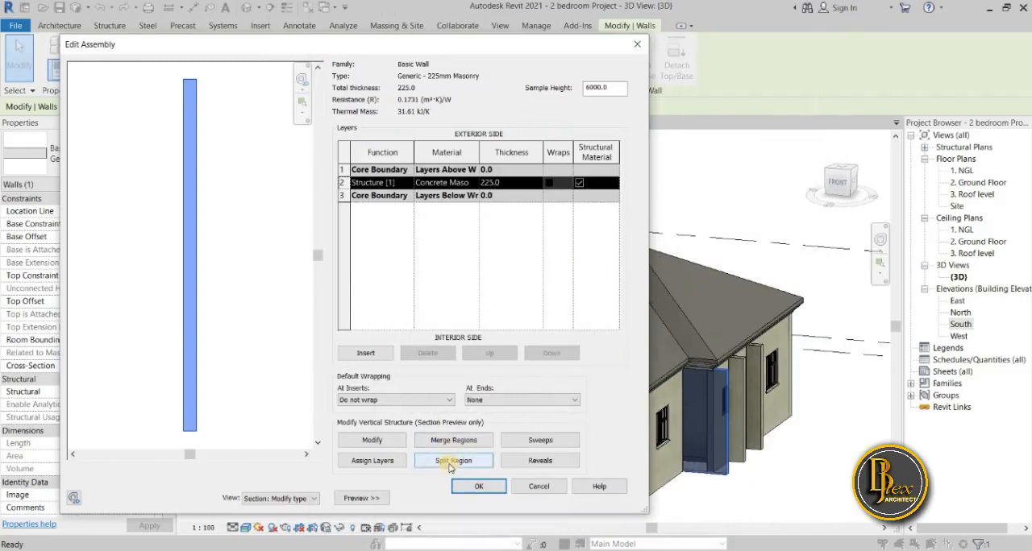
Split the wall section horizontally in its lower part and set the split height to 1300 mm above the base.
{"action": "left_click", "coordinate": [416, 466]}
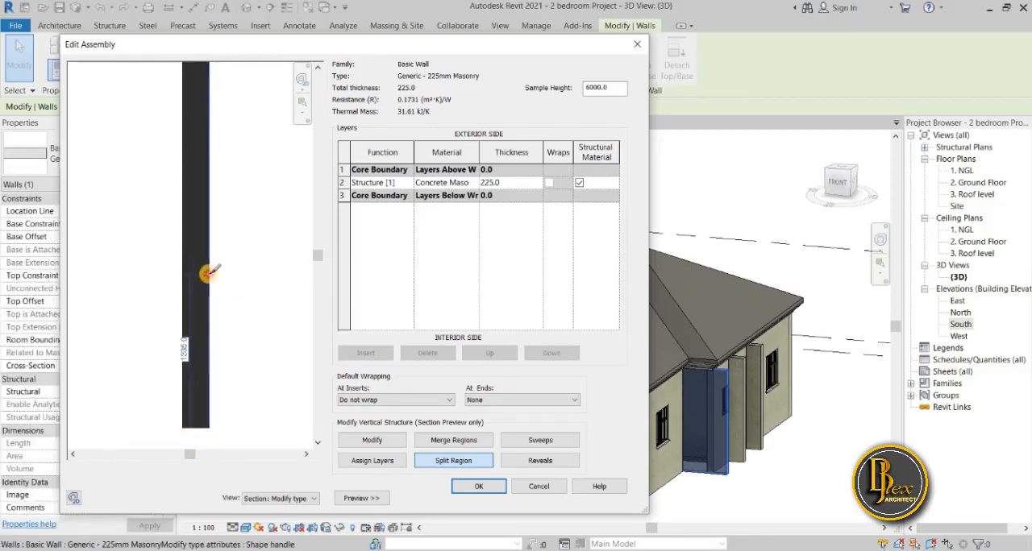
{"action": "left_click", "coordinate": [211, 274]}
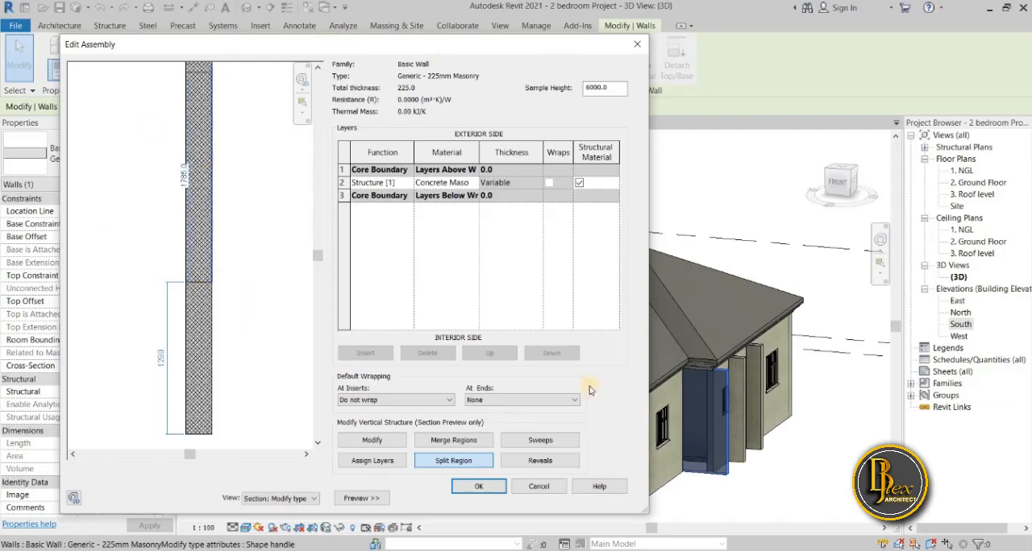
{"action": "left_click", "coordinate": [381, 443]}
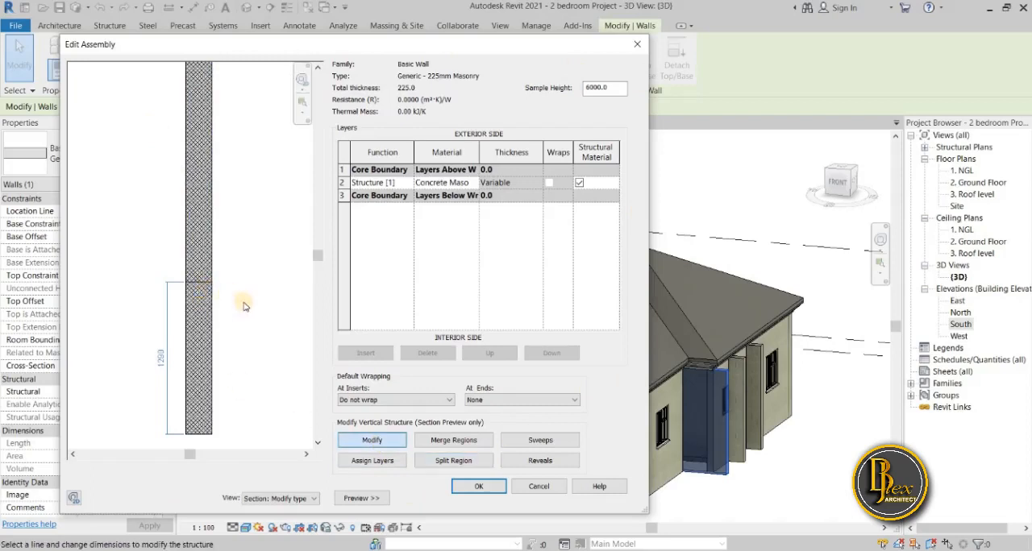
{"action": "scroll", "coordinate": [200, 287], "scroll_direction": "up", "scroll_amount": 3}
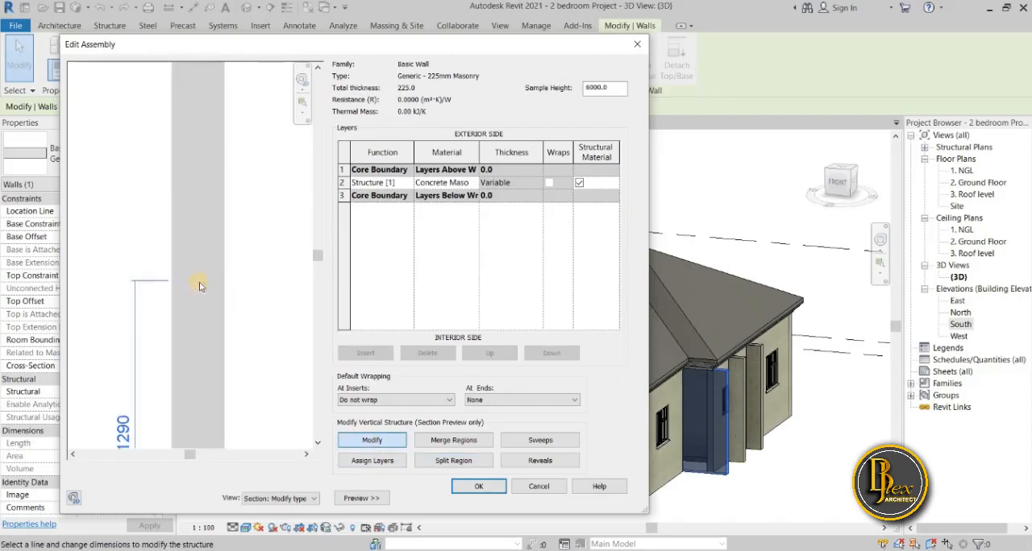
{"action": "scroll", "coordinate": [87, 393], "scroll_direction": "down", "scroll_amount": 2}
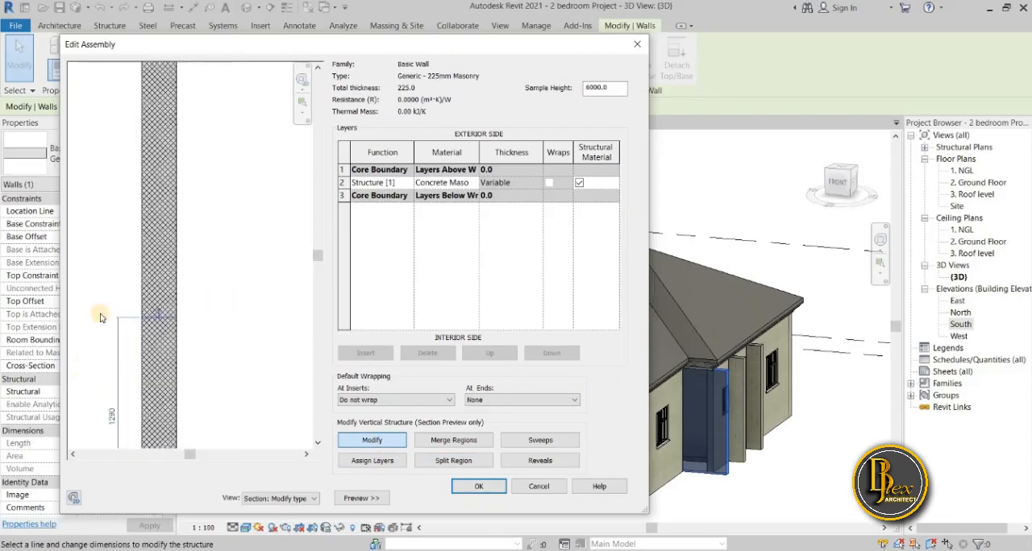
{"action": "left_click", "coordinate": [109, 418]}
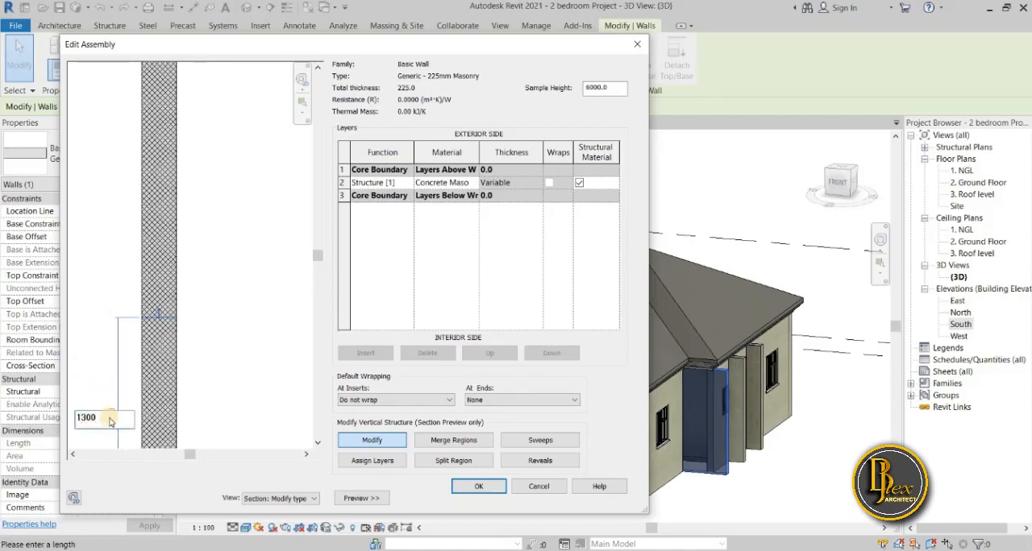
{"action": "key", "text": "Return"}
{"action": "scroll", "coordinate": [215, 279], "scroll_direction": "down", "scroll_amount": 2}
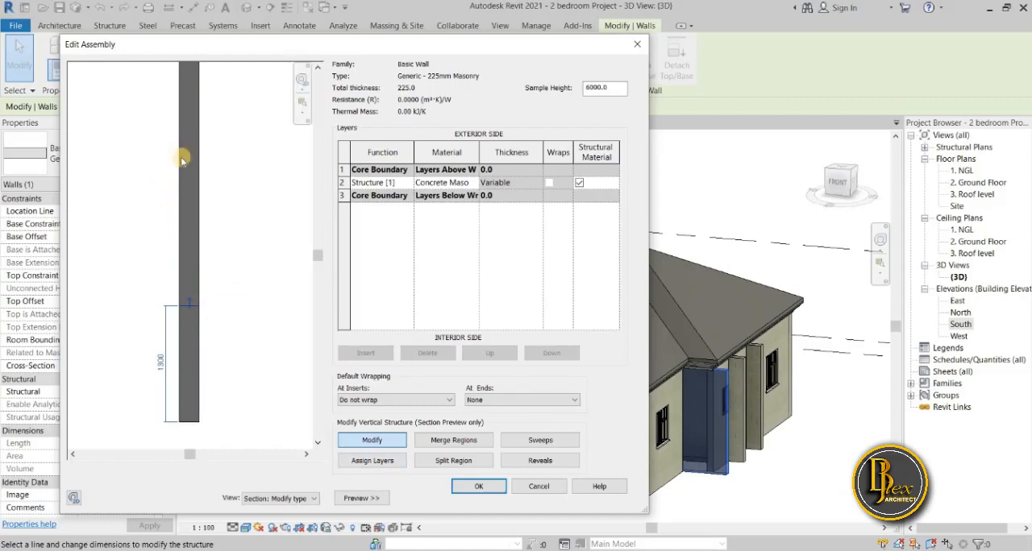
Insert a new structure layer above the concrete masonry layer and assign it to the wall's upper region.
{"action": "left_click", "coordinate": [367, 461]}
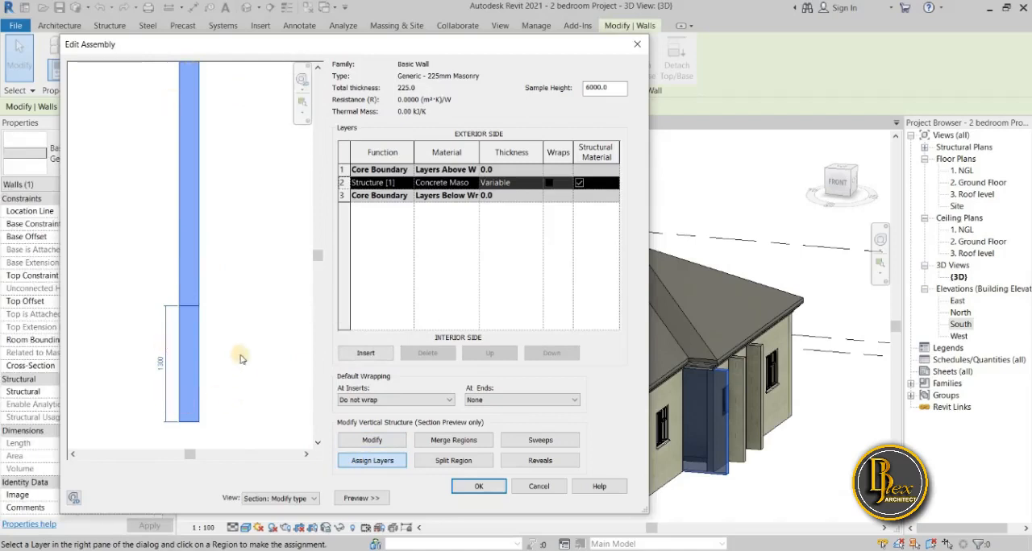
{"action": "scroll", "coordinate": [241, 355], "scroll_direction": "down", "scroll_amount": 2}
{"action": "scroll", "coordinate": [233, 347], "scroll_direction": "up", "scroll_amount": 2}
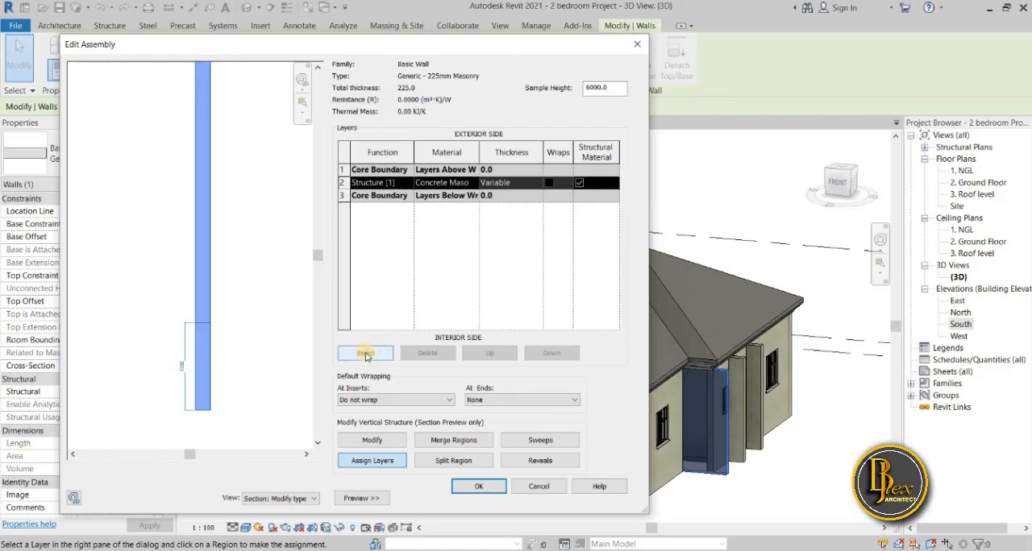
{"action": "left_click", "coordinate": [348, 183]}
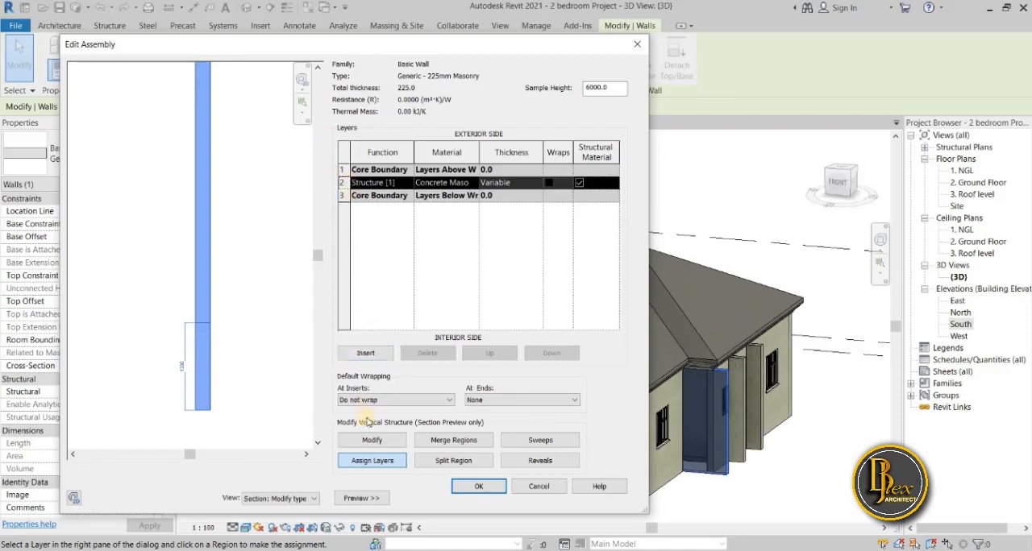
{"action": "left_click", "coordinate": [365, 353]}
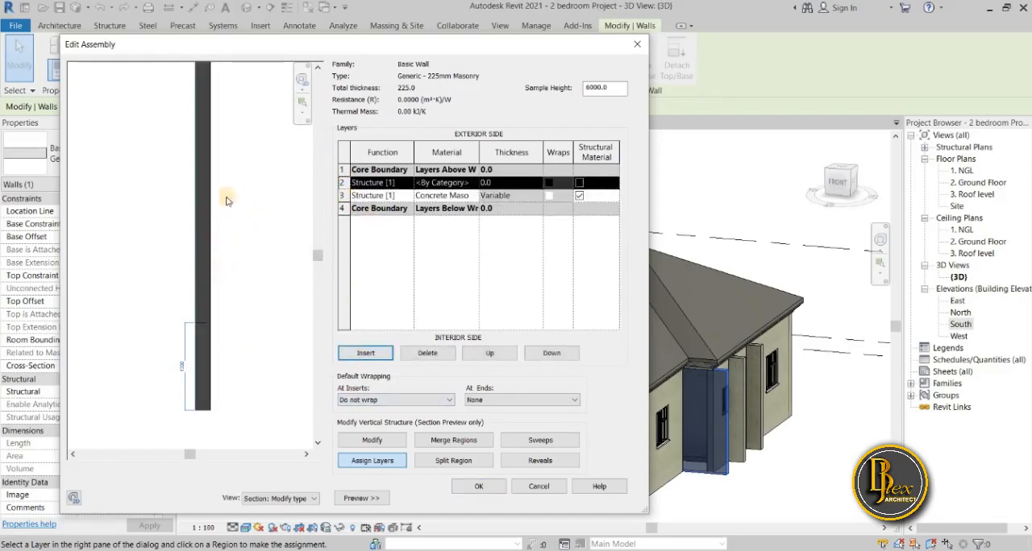
{"action": "left_click", "coordinate": [211, 246]}
{"action": "left_click", "coordinate": [210, 240]}
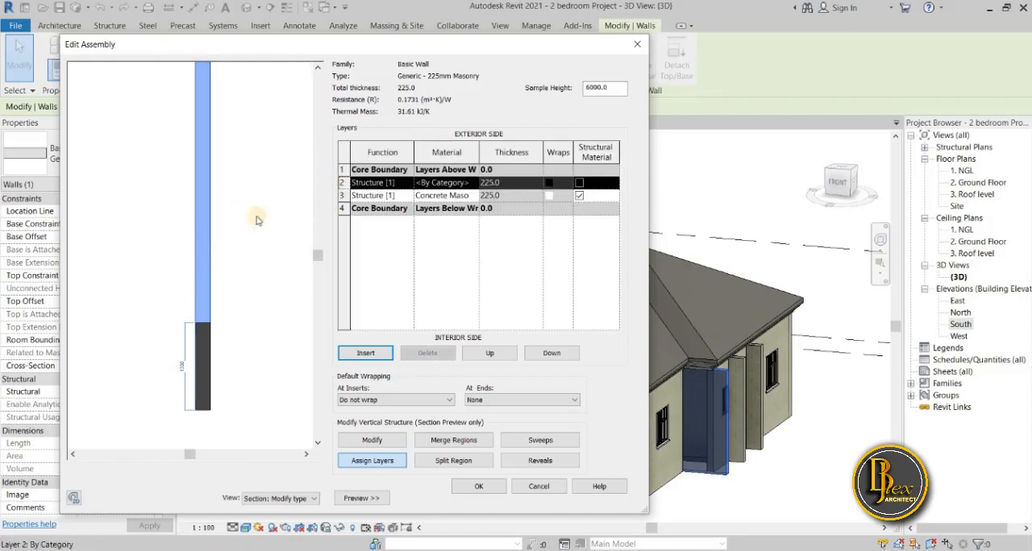
Examine the new layer's function options and which wall region the concrete masonry layer covers.
{"action": "left_click", "coordinate": [385, 183]}
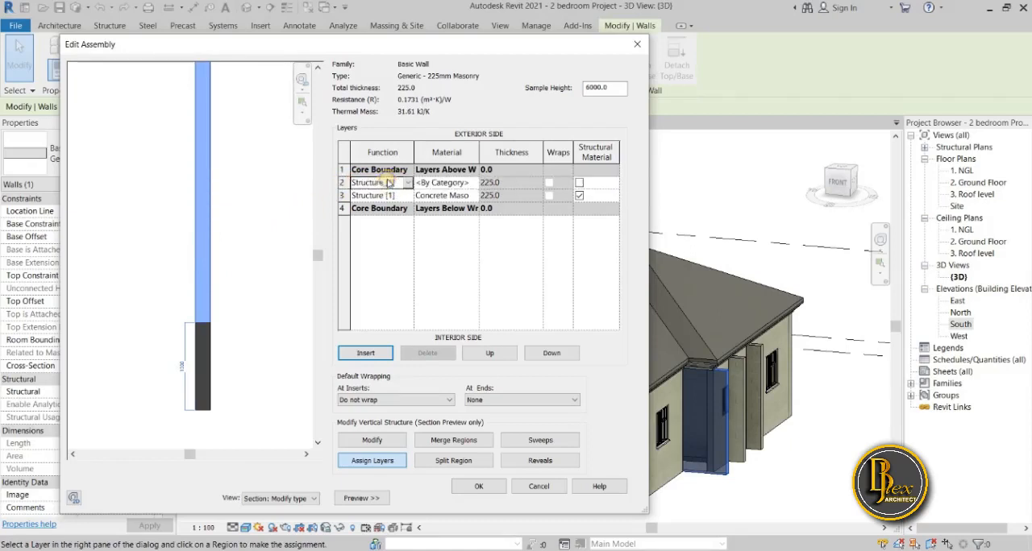
{"action": "left_click", "coordinate": [406, 183]}
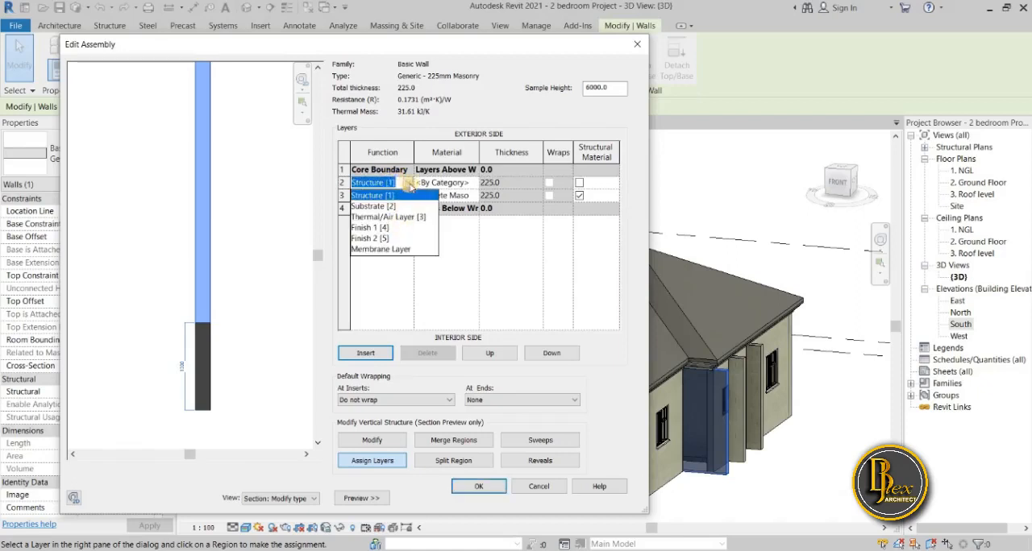
{"action": "left_click", "coordinate": [409, 183]}
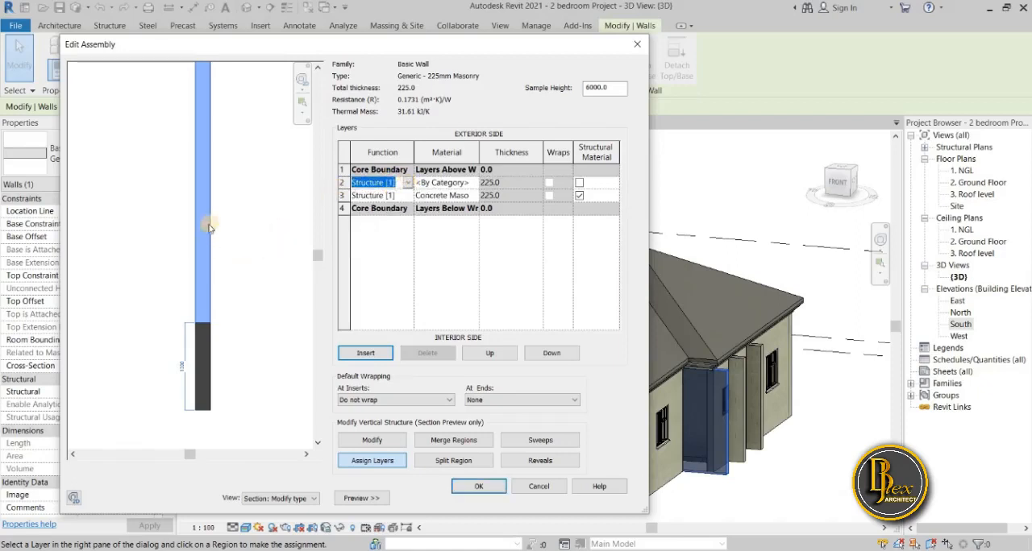
{"action": "left_click", "coordinate": [208, 182]}
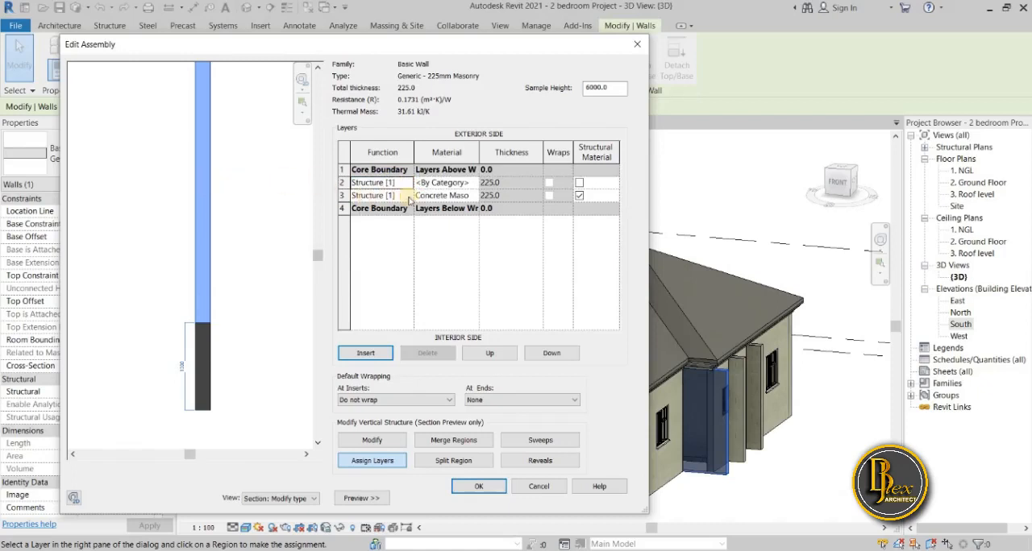
{"action": "left_click", "coordinate": [343, 195]}
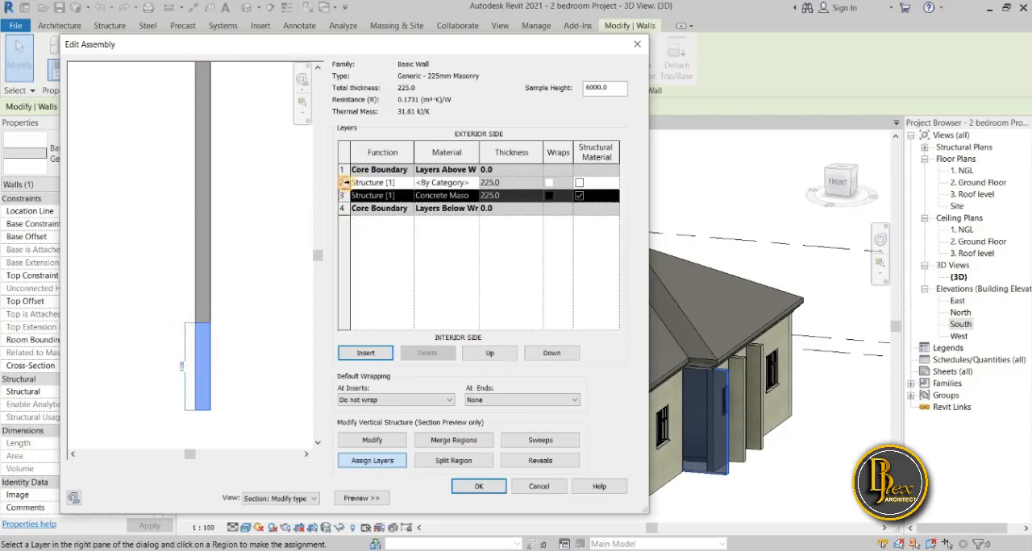
Open the material selection for the wall's new structure layer, which is currently set to By Category.
{"action": "left_click", "coordinate": [342, 183]}
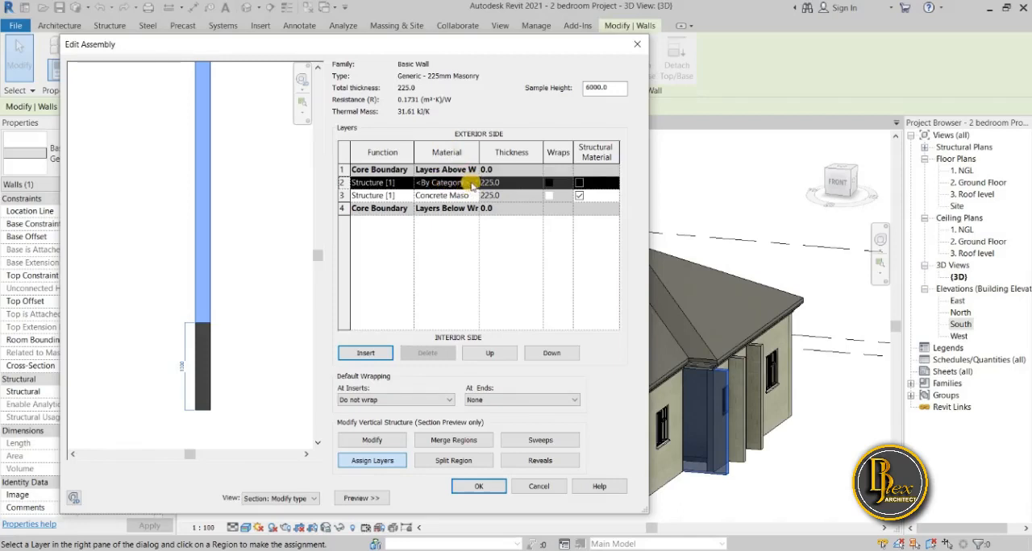
{"action": "left_click", "coordinate": [474, 183]}
{"action": "left_click", "coordinate": [474, 183]}
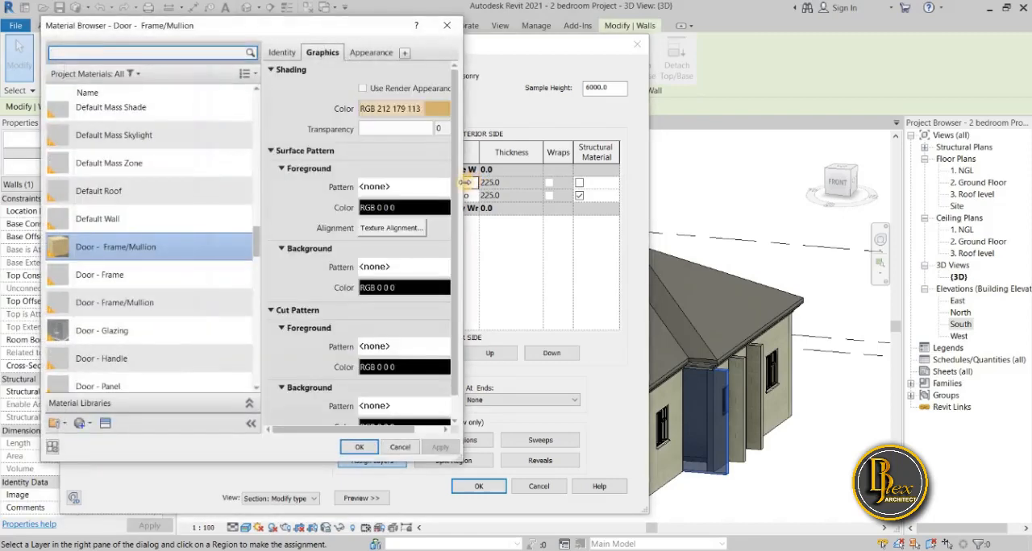
{"action": "left_click_drag", "start_coordinate": [250, 34], "coordinate": [802, 55]}
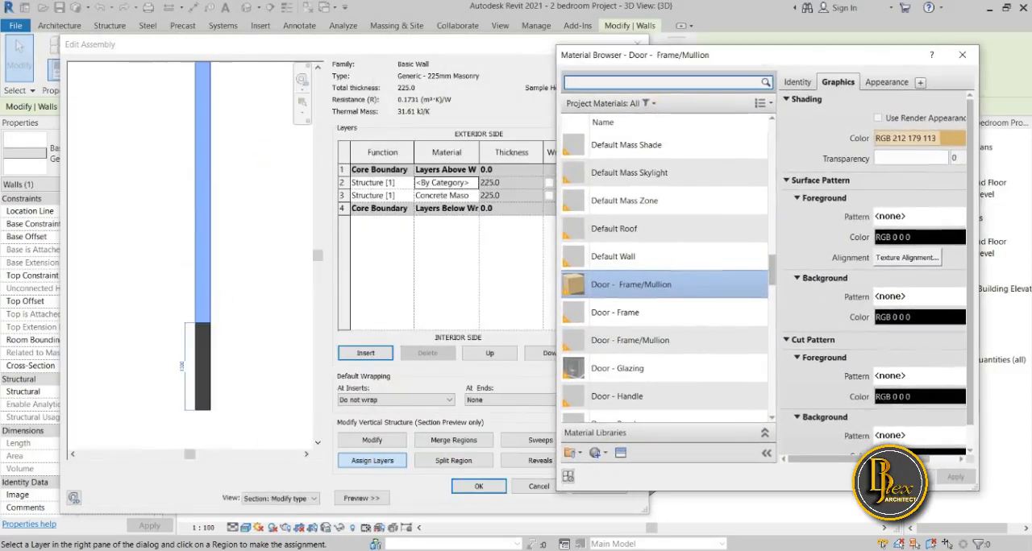
Switch to Paint 3D, mark the upper and lower zones of the wall sketch with crosses, and return to Revit's material browser.
{"action": "key", "text": "alt+Tab"}
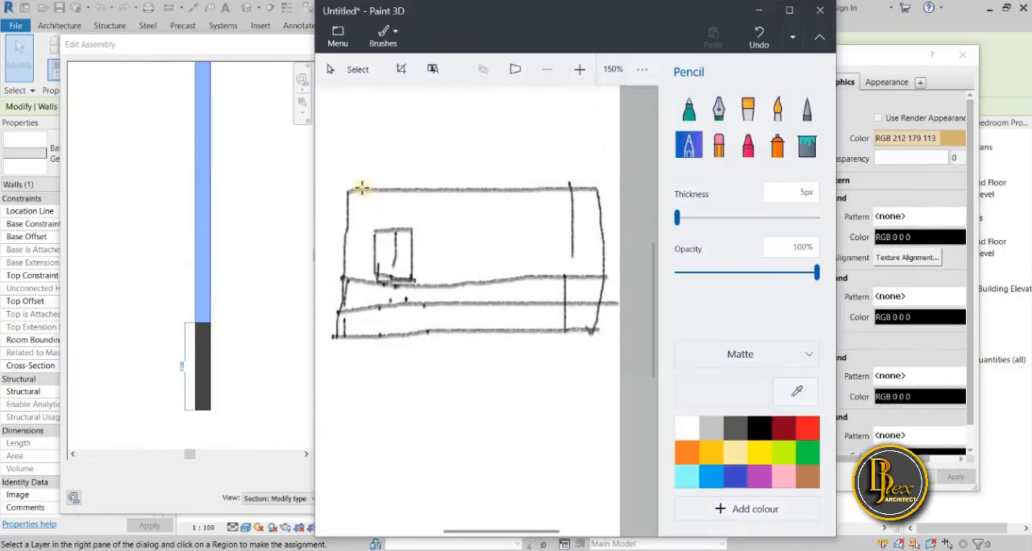
{"action": "left_click_drag", "start_coordinate": [418, 189], "coordinate": [525, 255]}
{"action": "left_click_drag", "start_coordinate": [484, 196], "coordinate": [466, 266]}
{"action": "mouse_move", "coordinate": [551, 331]}
{"action": "left_mouse_down"}
{"action": "mouse_move", "coordinate": [510, 279]}
{"action": "mouse_move", "coordinate": [525, 313]}
{"action": "mouse_move", "coordinate": [517, 336]}
{"action": "left_mouse_up"}
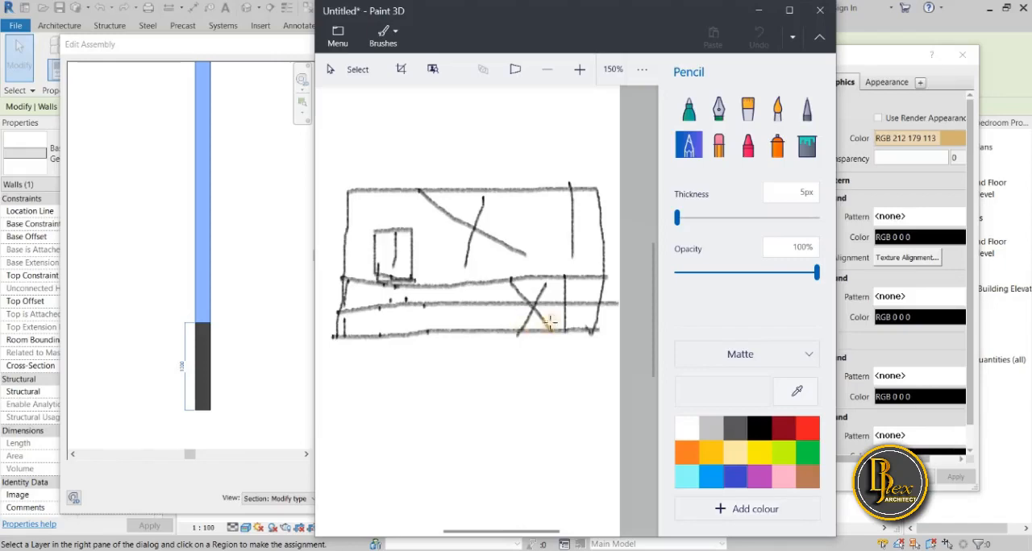
{"action": "left_click", "coordinate": [758, 10]}
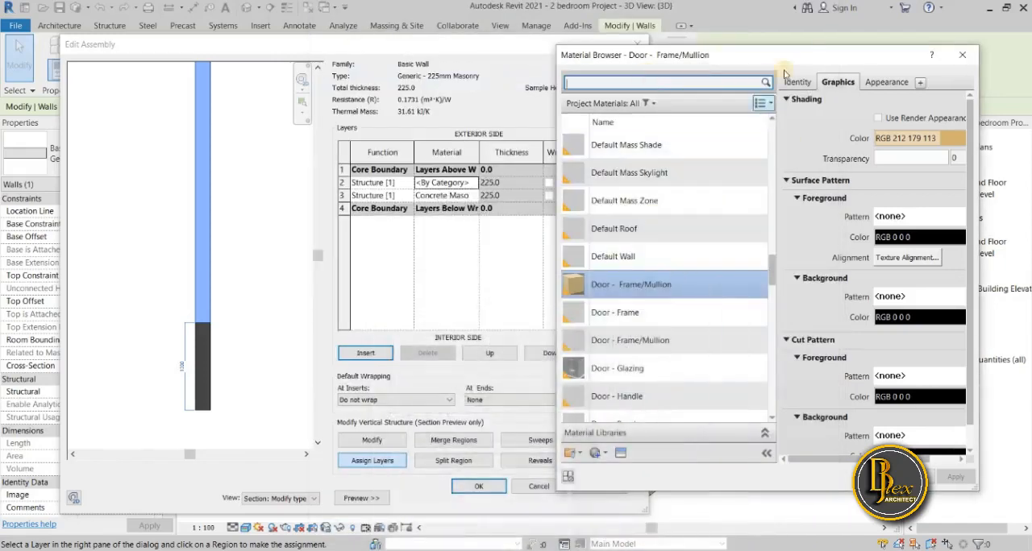
Create a new project material for the wall's new structure layer.
{"action": "left_click_drag", "start_coordinate": [793, 61], "coordinate": [700, 62]}
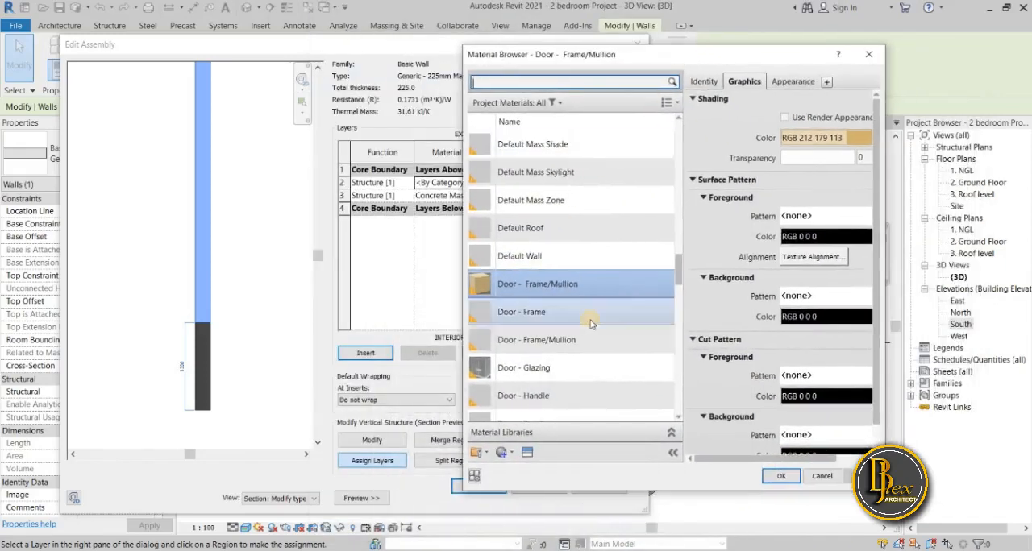
{"action": "scroll", "coordinate": [592, 316], "scroll_direction": "down", "scroll_amount": 5}
{"action": "scroll", "coordinate": [590, 322], "scroll_direction": "down", "scroll_amount": 8}
{"action": "scroll", "coordinate": [579, 316], "scroll_direction": "up", "scroll_amount": 12}
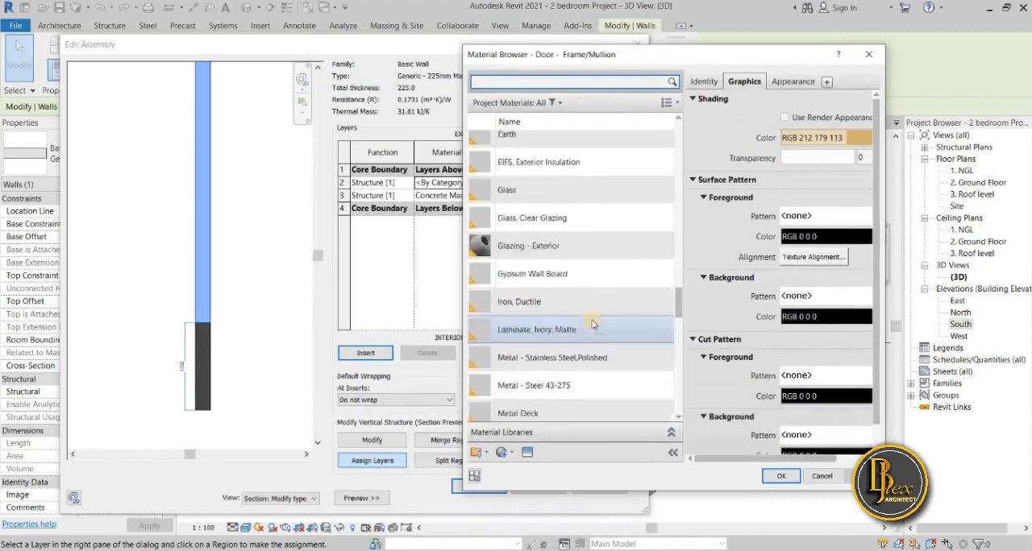
{"action": "scroll", "coordinate": [577, 314], "scroll_direction": "up", "scroll_amount": 8}
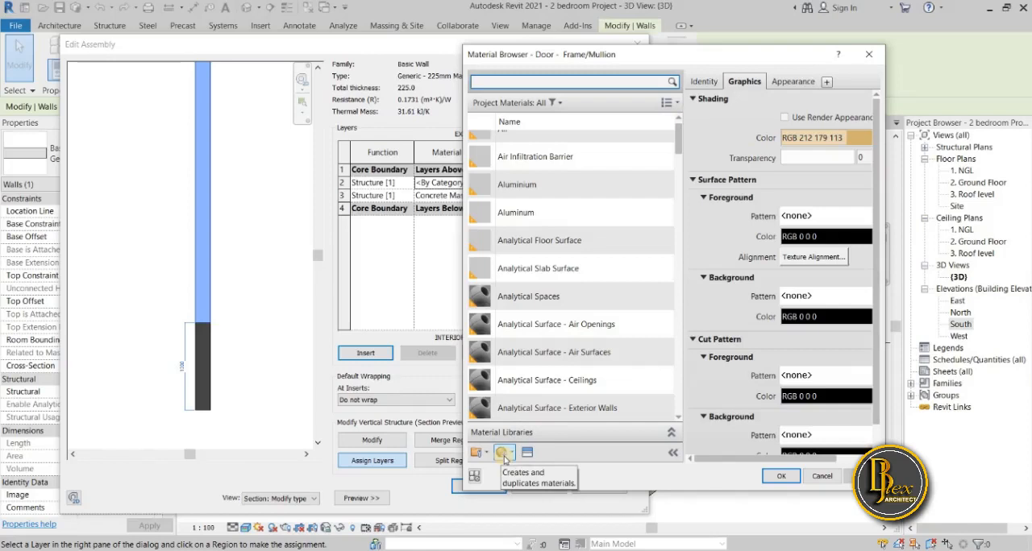
{"action": "left_click", "coordinate": [503, 454]}
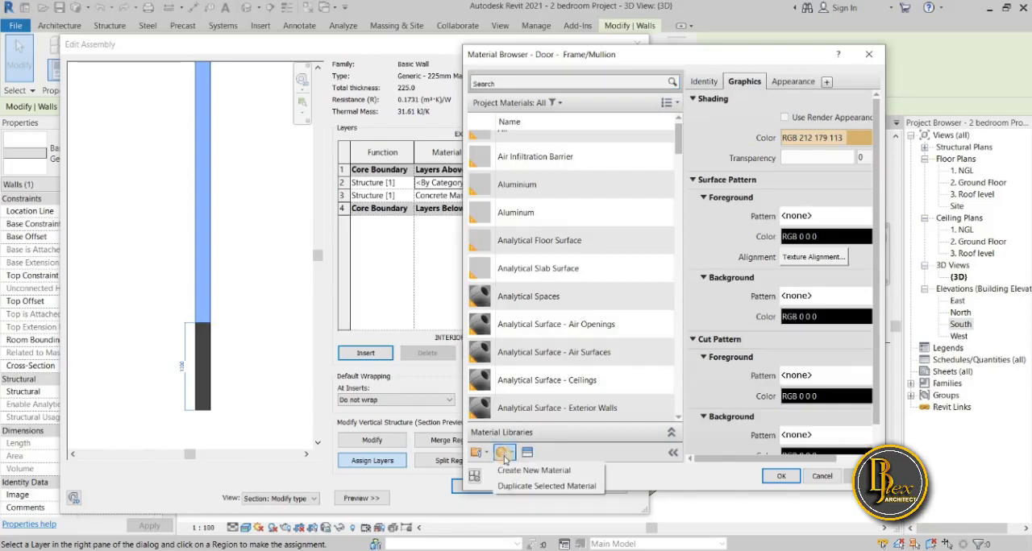
{"action": "left_click", "coordinate": [514, 471]}
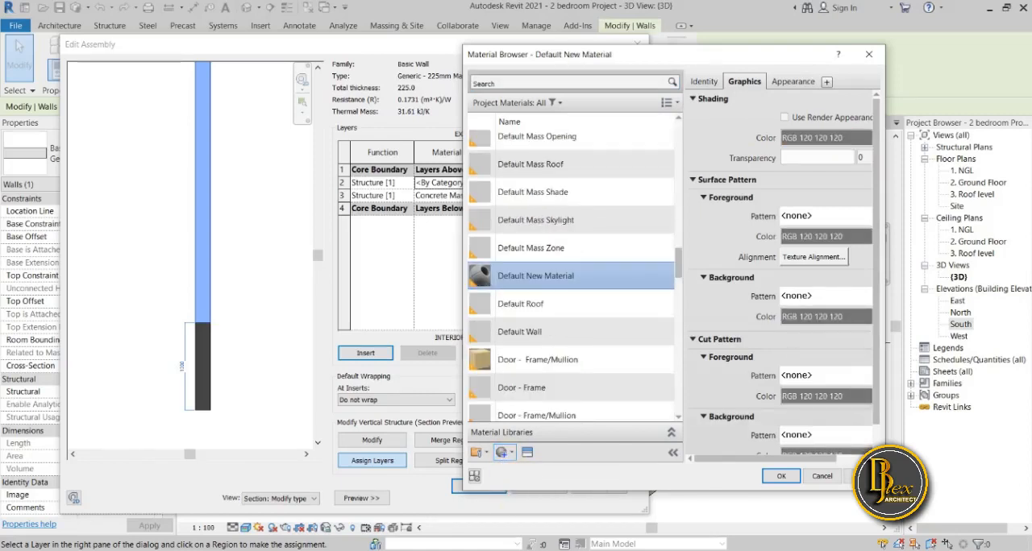
Rename the new material as Upper using the on-screen keyboard, and find it again in the material list.
{"action": "mouse_move", "coordinate": [409, 550]}
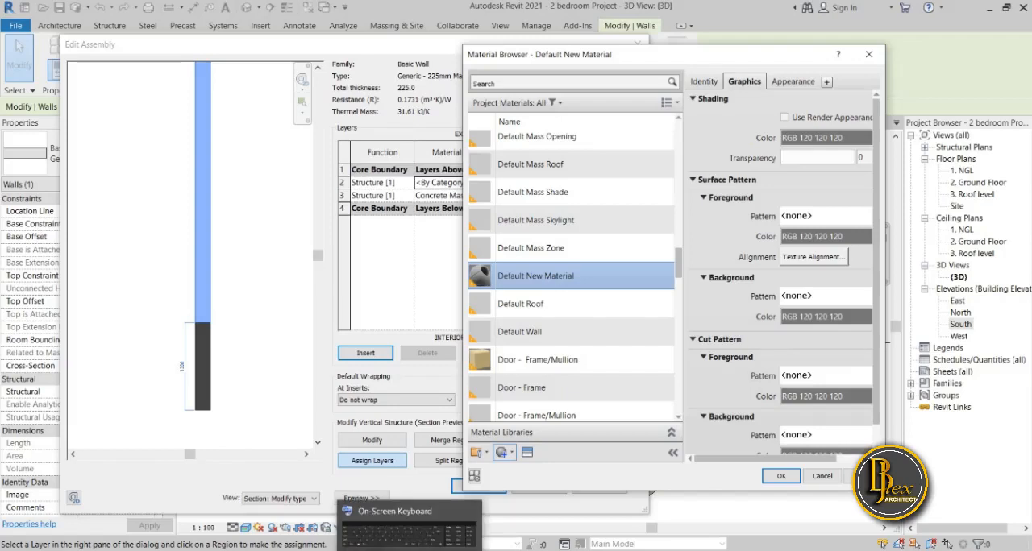
{"action": "left_click", "coordinate": [410, 550]}
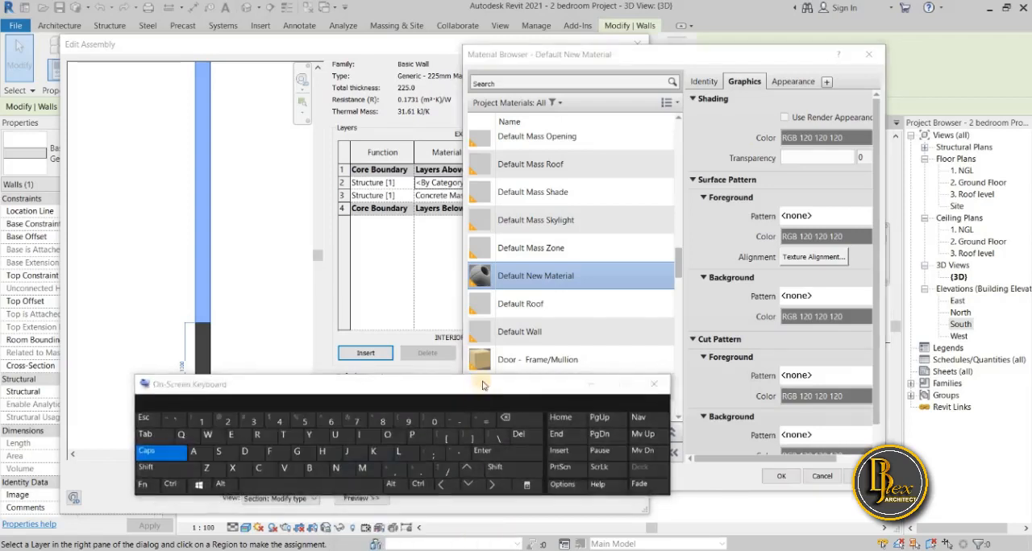
{"action": "right_click", "coordinate": [541, 280]}
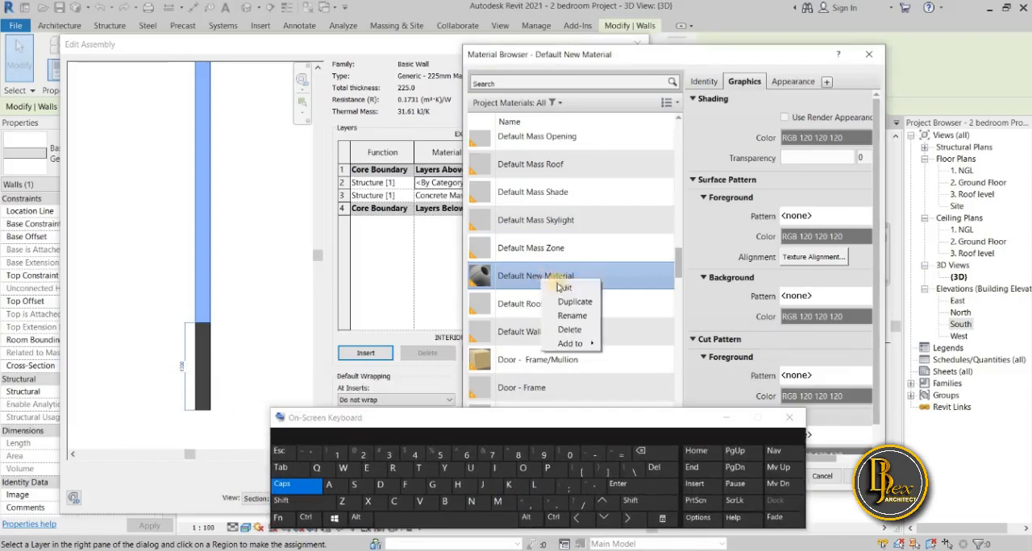
{"action": "left_click", "coordinate": [569, 316]}
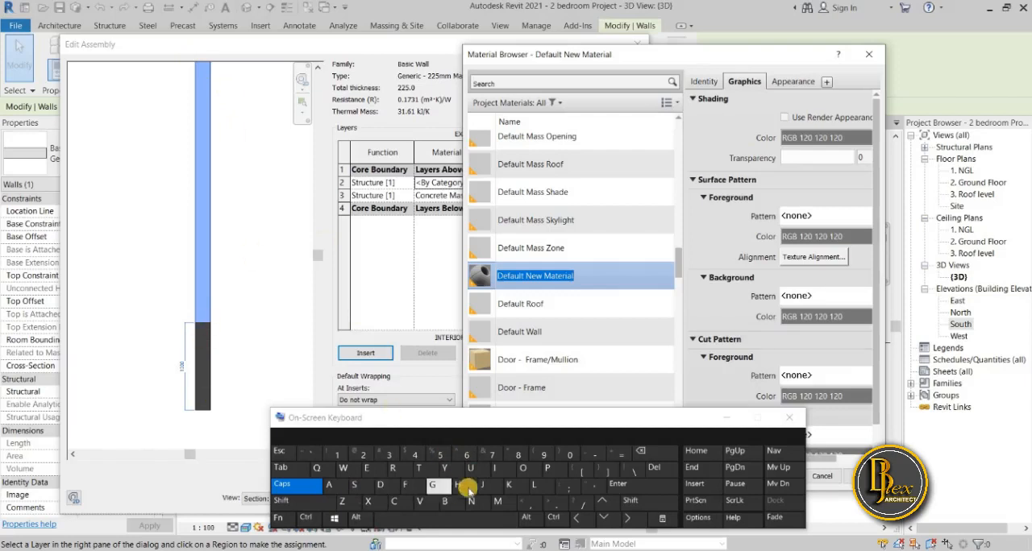
{"action": "left_click", "coordinate": [471, 467]}
{"action": "left_click", "coordinate": [304, 487]}
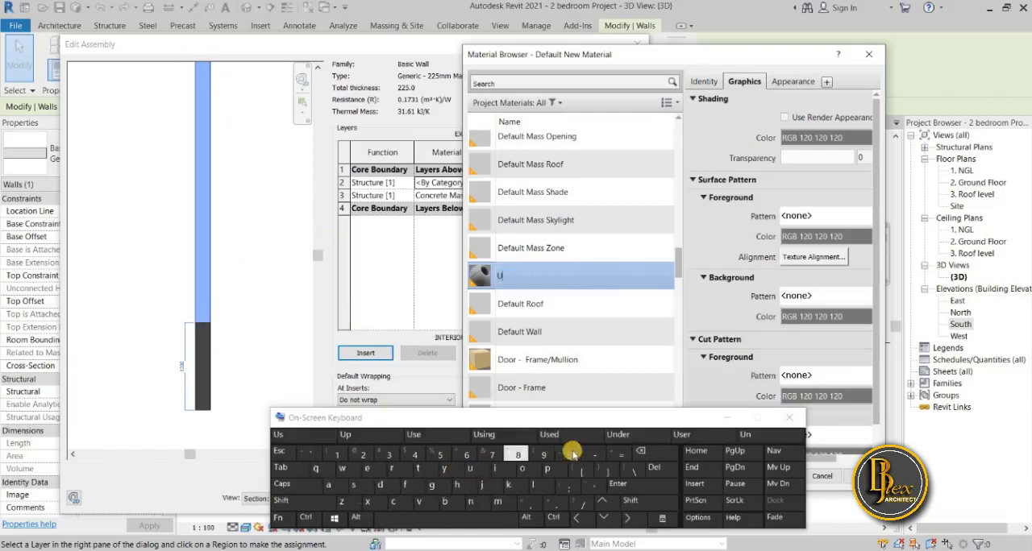
{"action": "left_click", "coordinate": [547, 467]}
{"action": "left_click", "coordinate": [547, 468]}
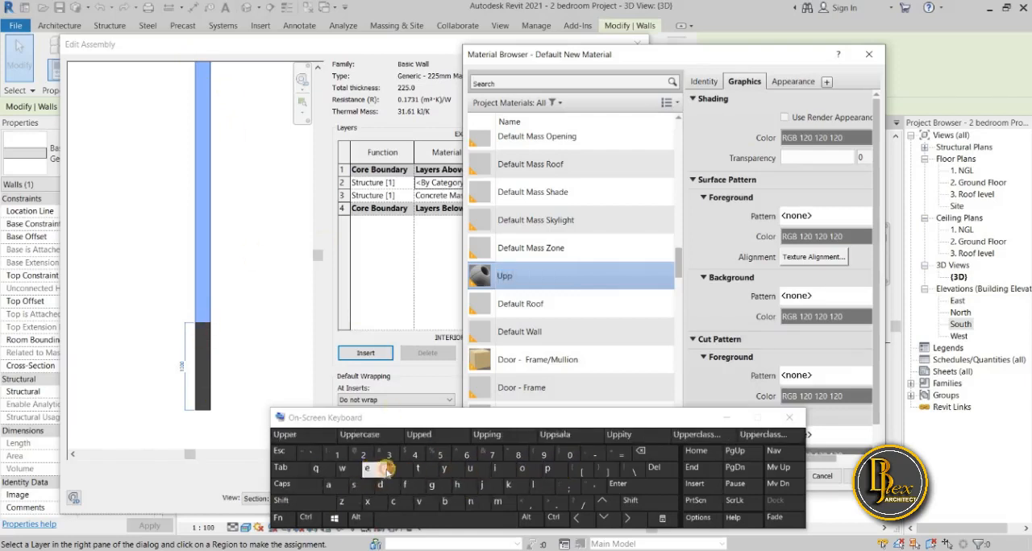
{"action": "left_click", "coordinate": [367, 469]}
{"action": "left_click", "coordinate": [392, 469]}
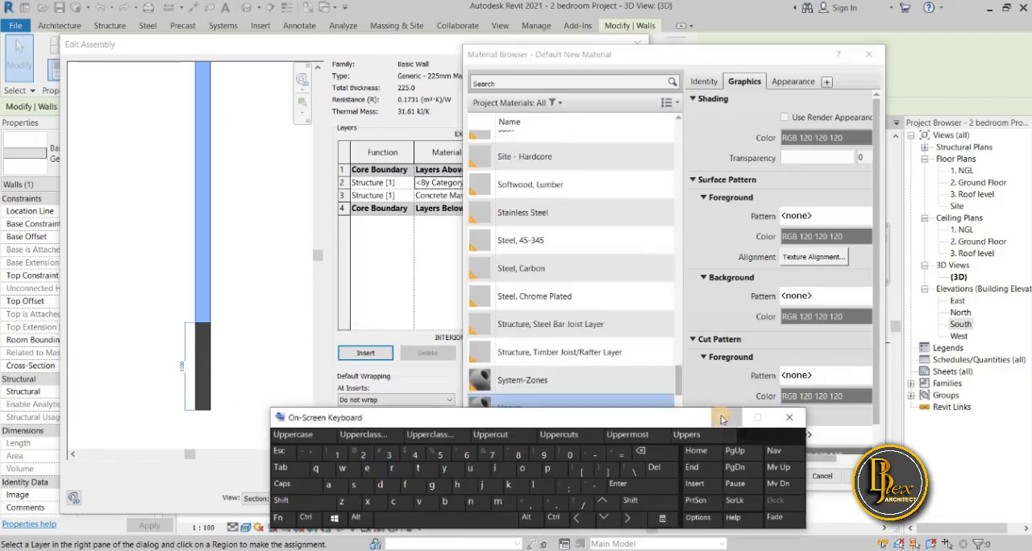
{"action": "left_click", "coordinate": [722, 419]}
{"action": "scroll", "coordinate": [642, 389], "scroll_direction": "down", "scroll_amount": 3}
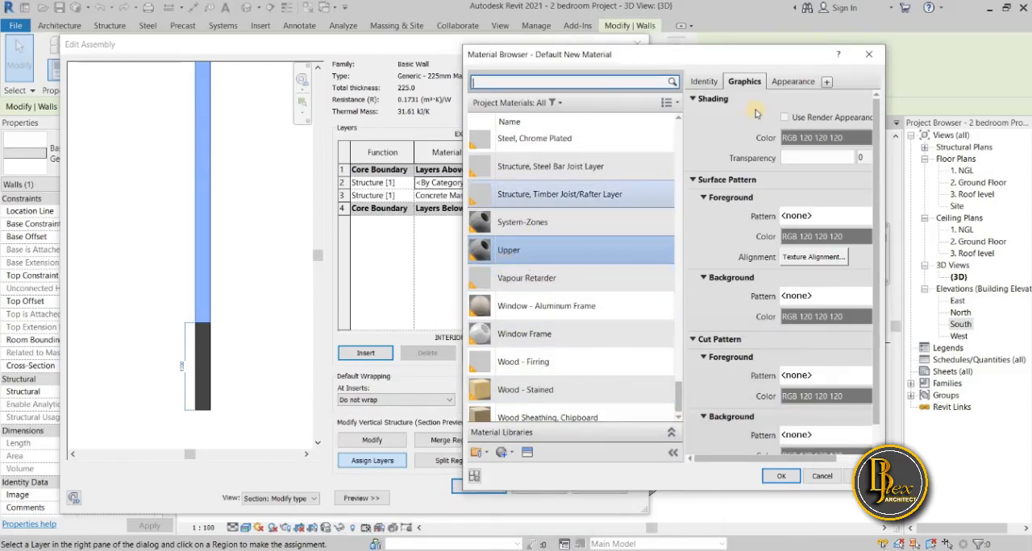
Display the appearance properties of the Upper material.
{"action": "left_click_drag", "start_coordinate": [736, 57], "coordinate": [587, 84]}
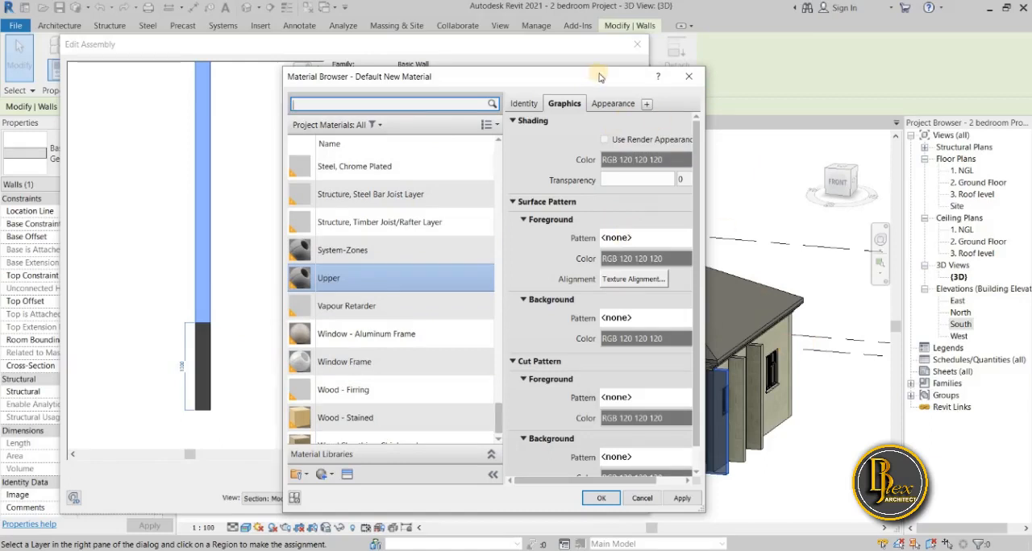
{"action": "left_click_drag", "start_coordinate": [600, 77], "coordinate": [546, 83]}
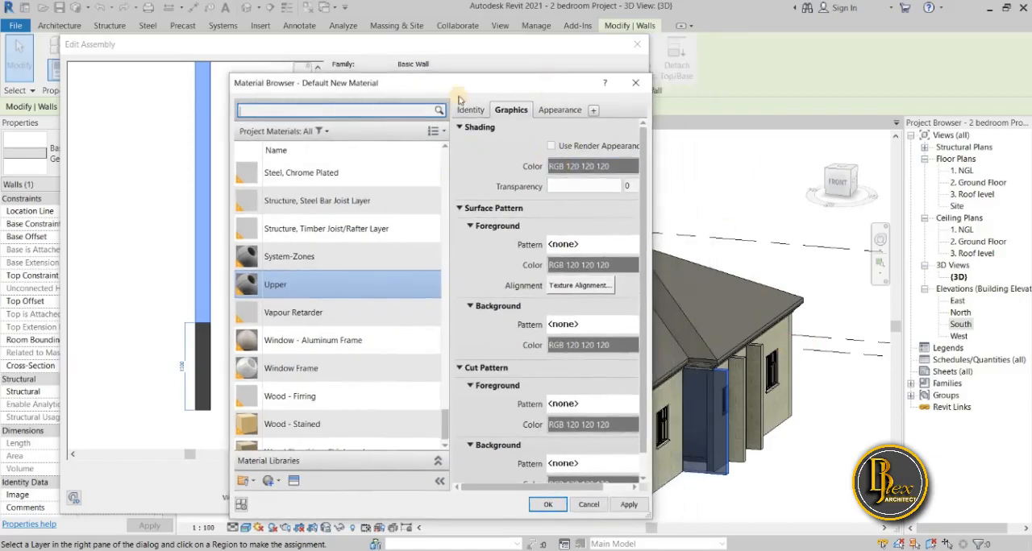
{"action": "left_click_drag", "start_coordinate": [508, 80], "coordinate": [541, 83]}
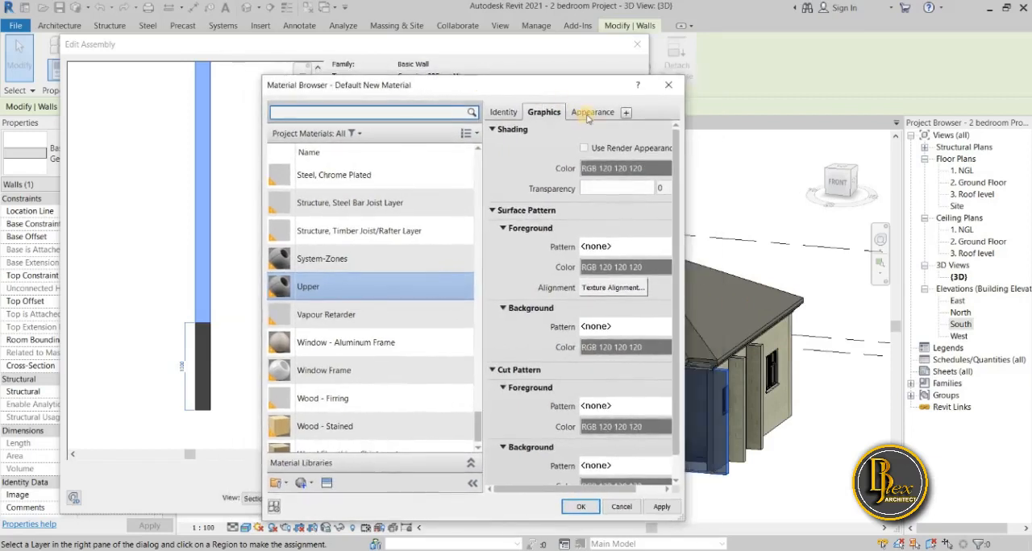
{"action": "left_click", "coordinate": [588, 118]}
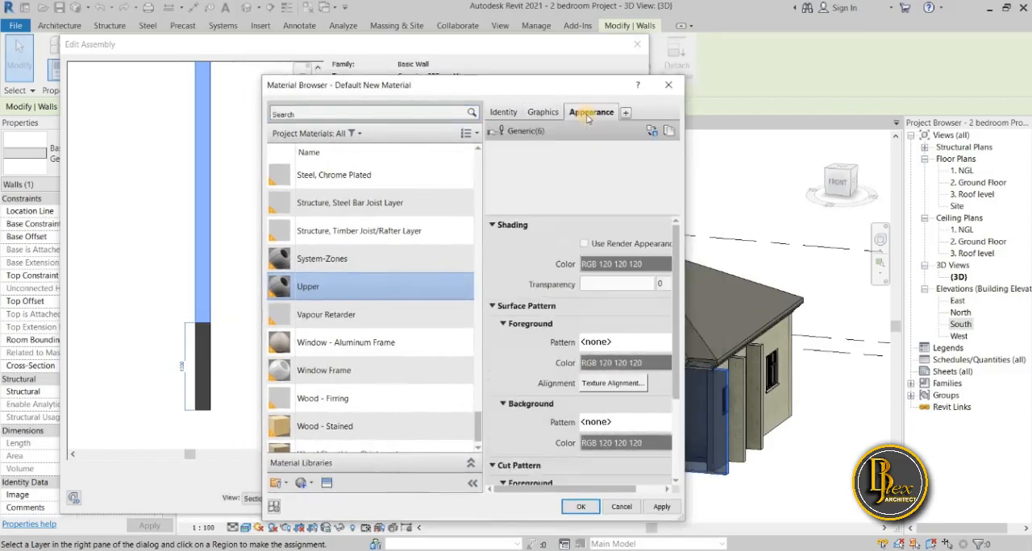
{"action": "left_click", "coordinate": [588, 118]}
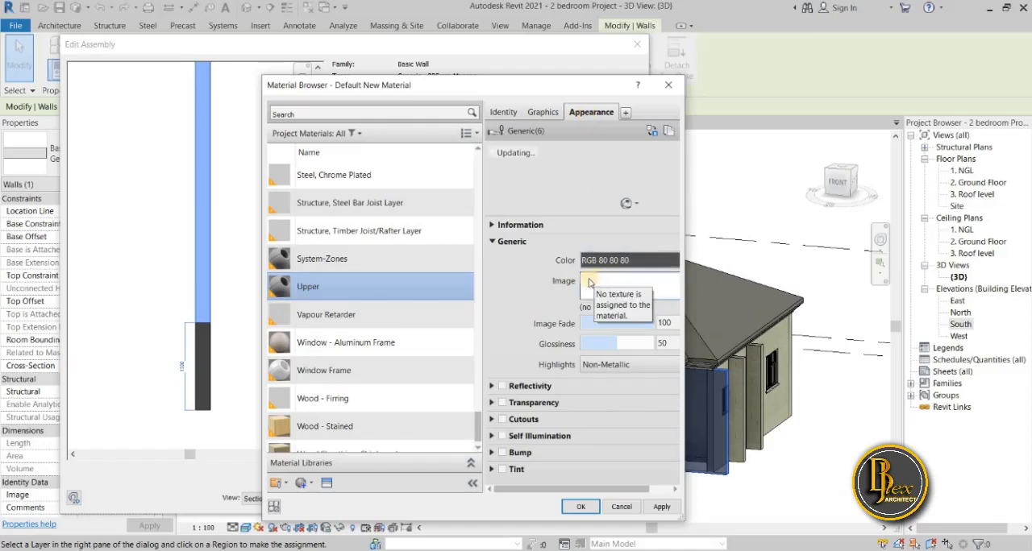
{"action": "scroll", "coordinate": [479, 391], "scroll_direction": "down", "scroll_amount": 1}
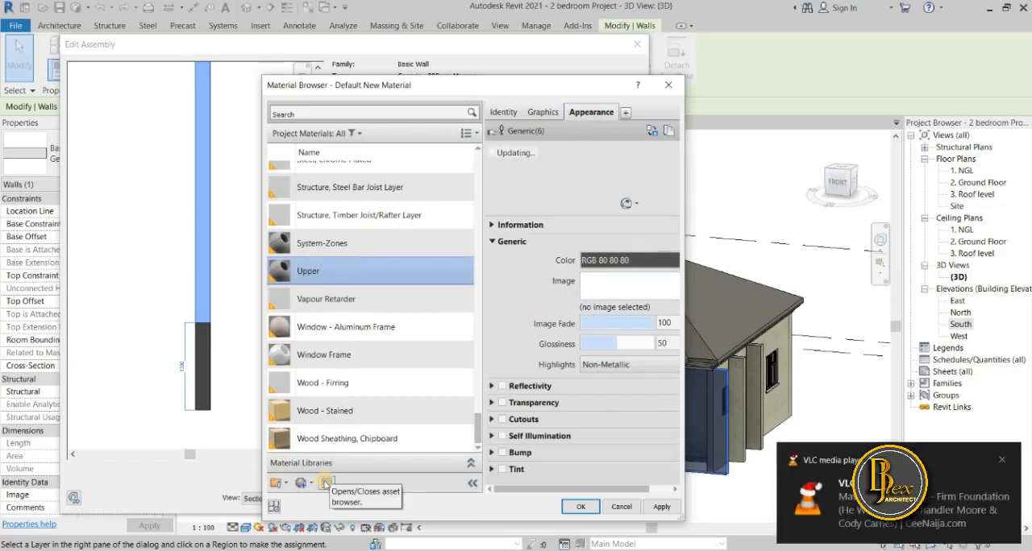
Open the asset browser and list the Paint assets of the Appearance Library.
{"action": "left_click", "coordinate": [325, 482]}
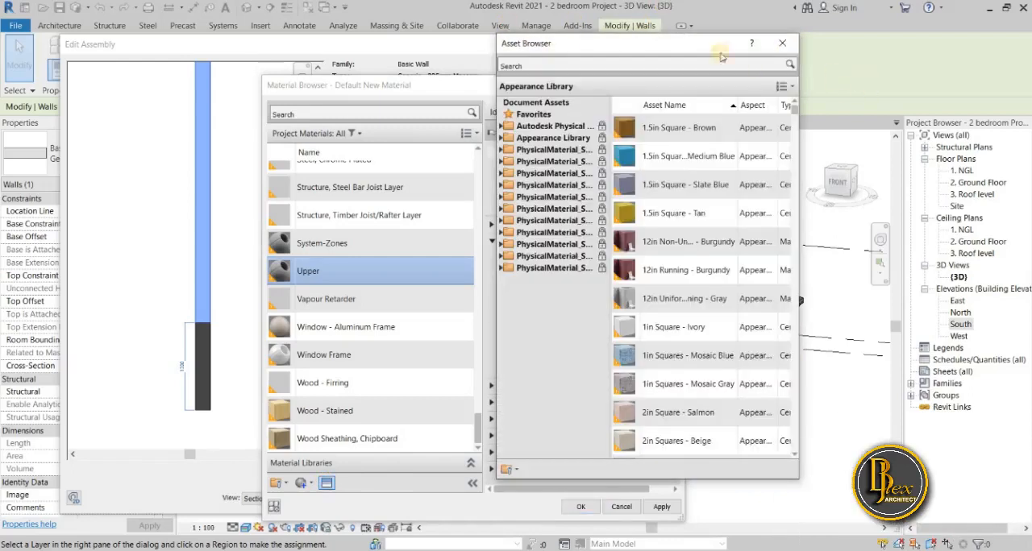
{"action": "left_click_drag", "start_coordinate": [675, 42], "coordinate": [397, 50]}
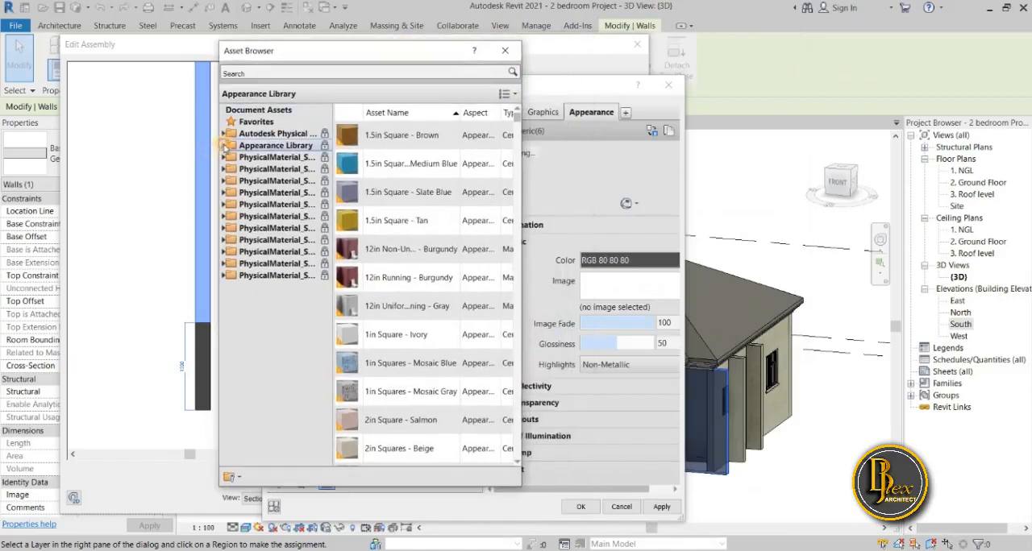
{"action": "left_click", "coordinate": [225, 146]}
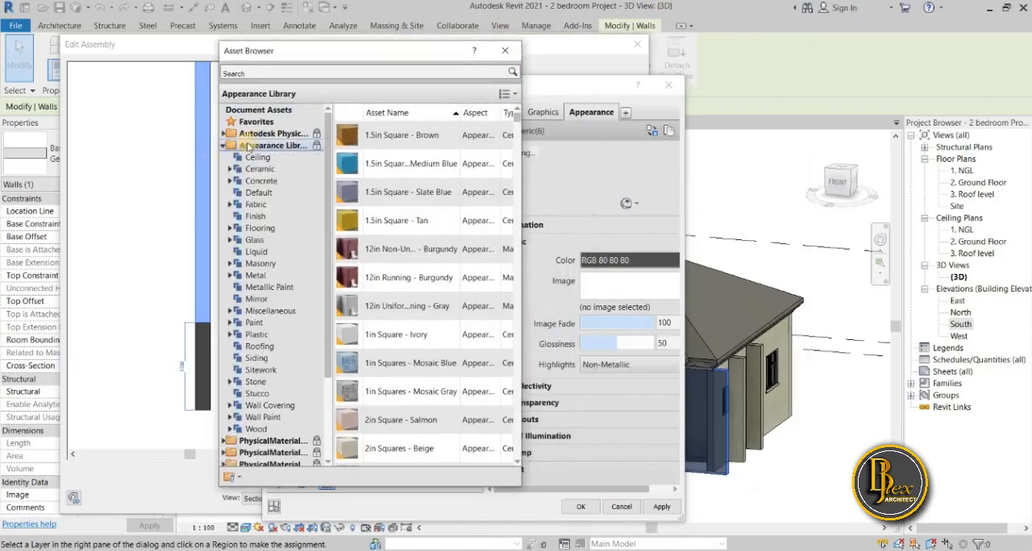
{"action": "left_click", "coordinate": [293, 71]}
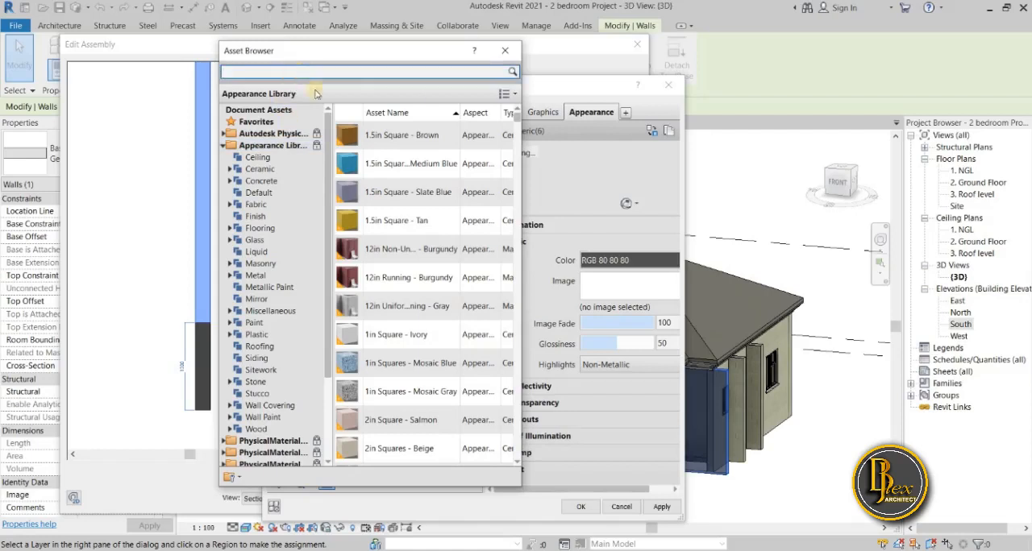
{"action": "left_click_drag", "start_coordinate": [339, 54], "coordinate": [299, 101]}
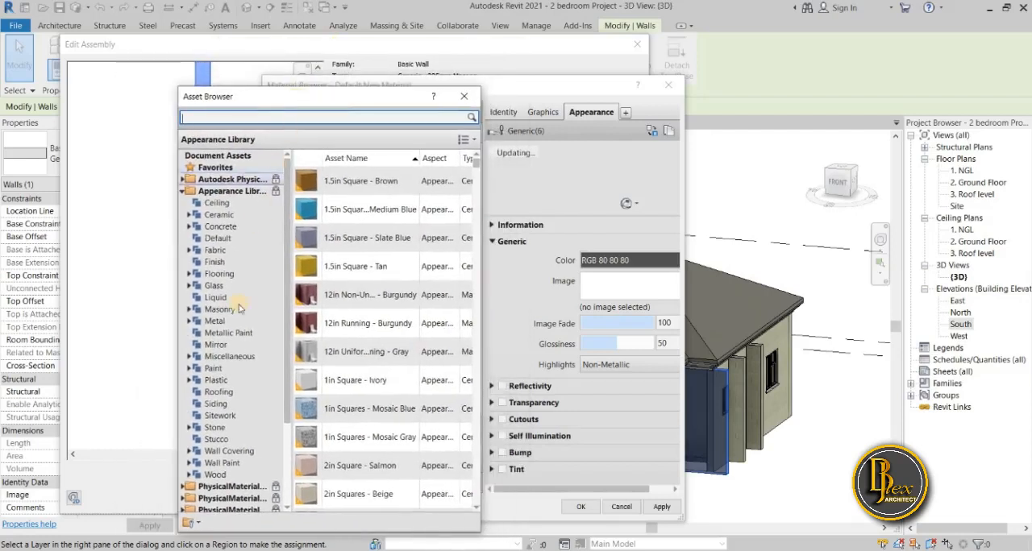
{"action": "left_click", "coordinate": [189, 369]}
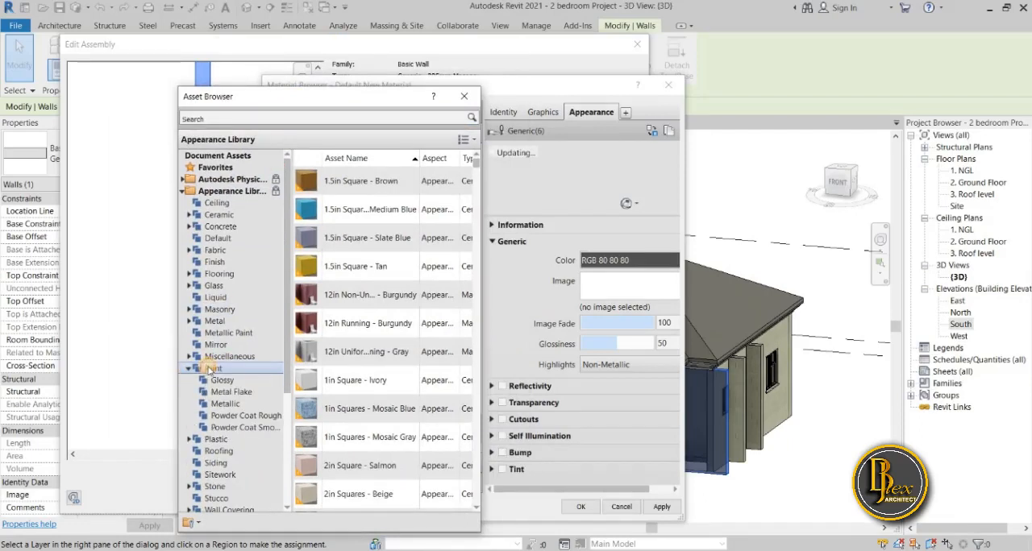
{"action": "left_click", "coordinate": [210, 368]}
Replace the Upper material's appearance with the Powder Coat - Rough (Grey) paint asset.
{"action": "scroll", "coordinate": [371, 367], "scroll_direction": "down", "scroll_amount": 4}
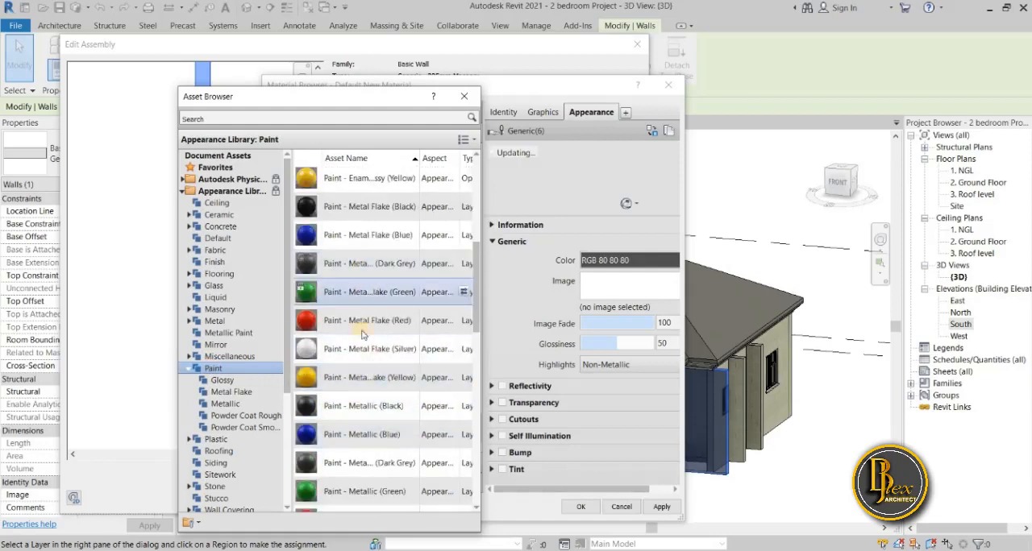
{"action": "scroll", "coordinate": [367, 410], "scroll_direction": "down", "scroll_amount": 3}
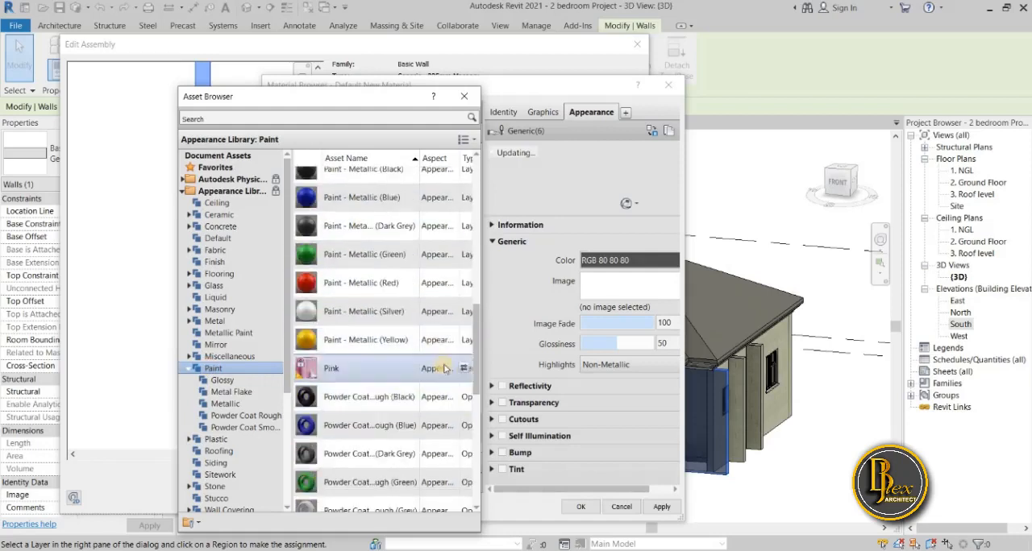
{"action": "scroll", "coordinate": [419, 428], "scroll_direction": "down", "scroll_amount": 3}
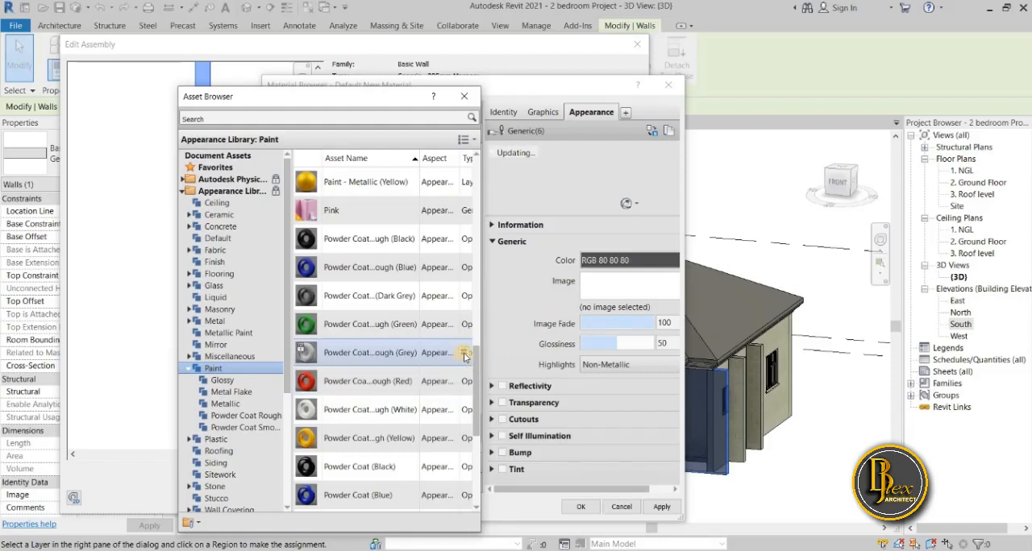
{"action": "left_click", "coordinate": [465, 355]}
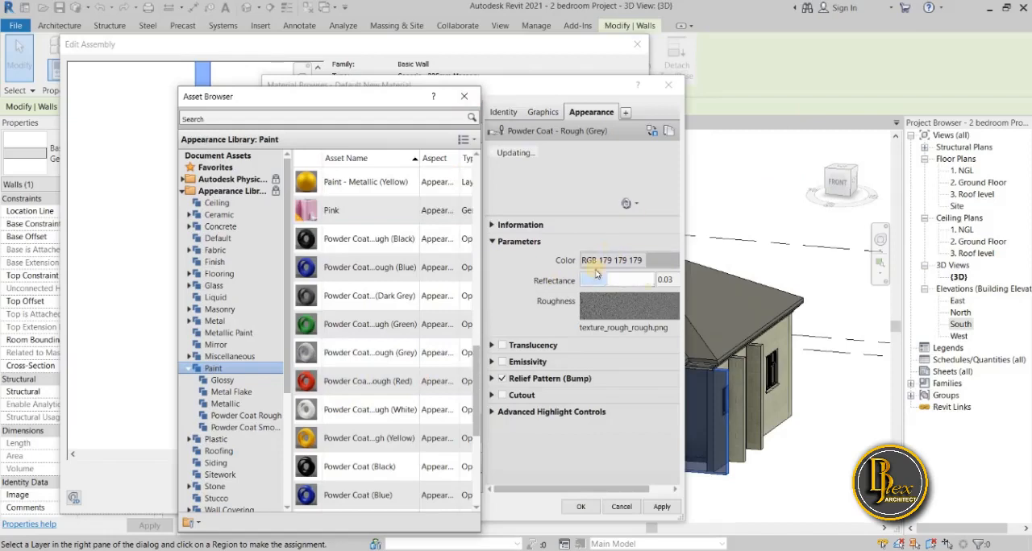
Close the asset browser and set the Upper material's powder coat appearance color to RGB 255 219 219.
{"action": "left_click_drag", "start_coordinate": [283, 93], "coordinate": [130, 88]}
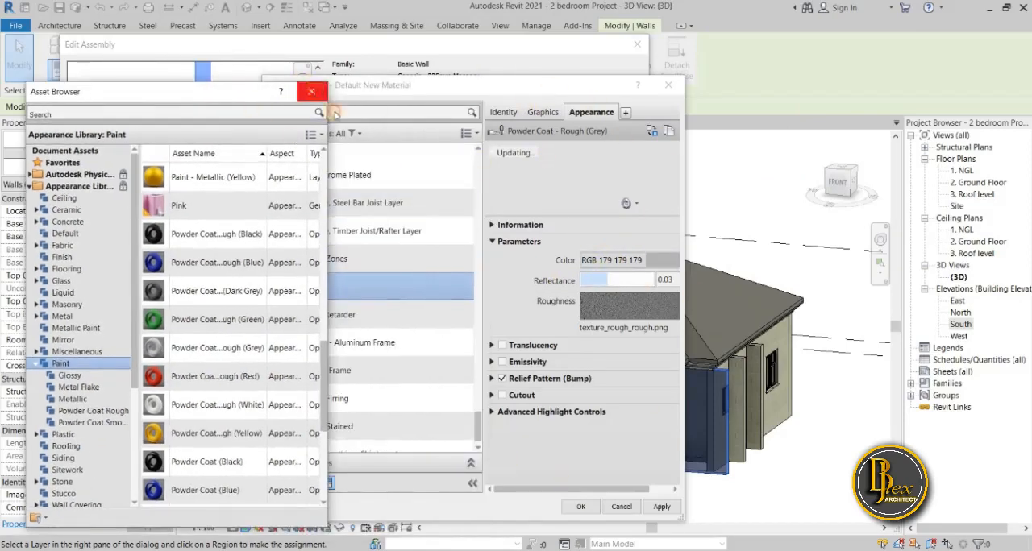
{"action": "left_click", "coordinate": [312, 91]}
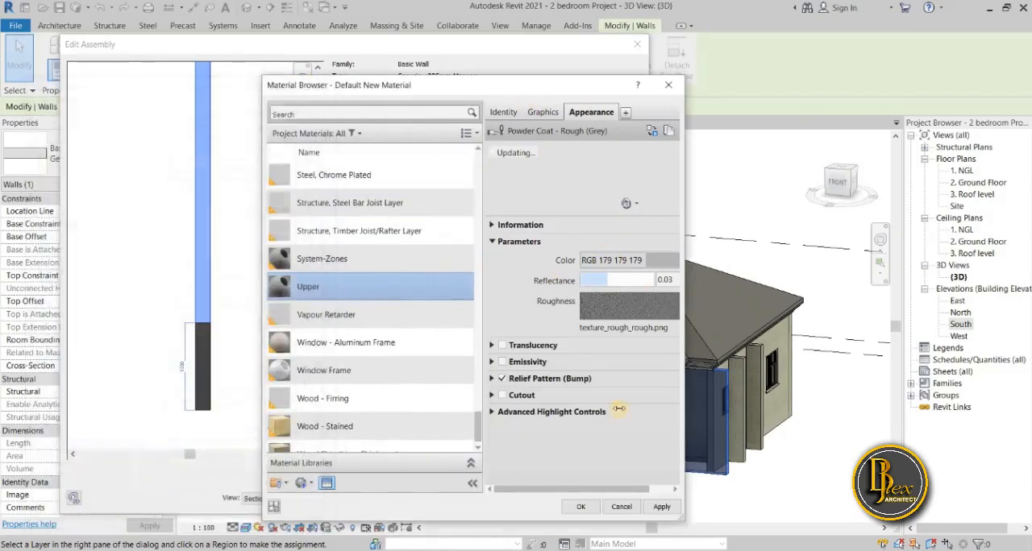
{"action": "left_click", "coordinate": [497, 242]}
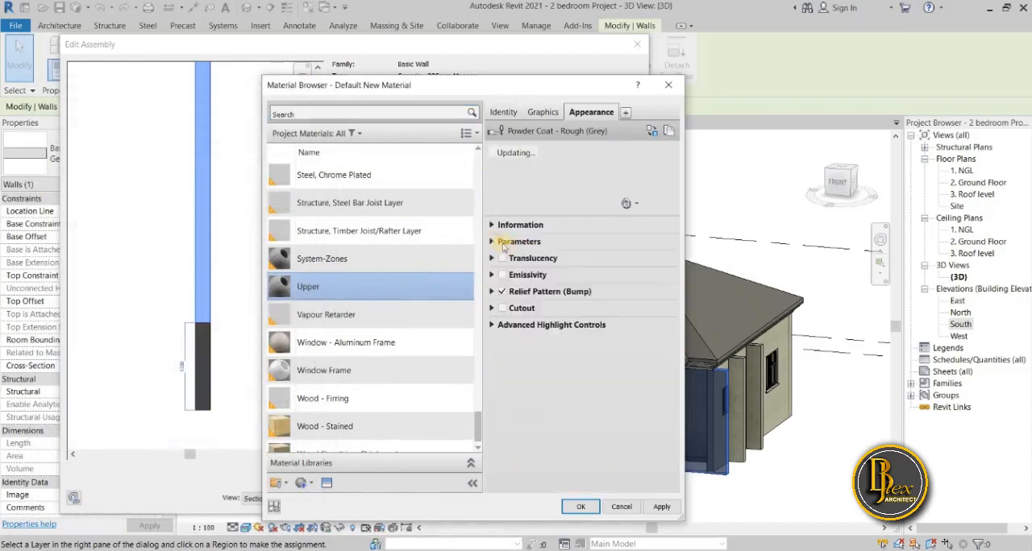
{"action": "left_click", "coordinate": [493, 242]}
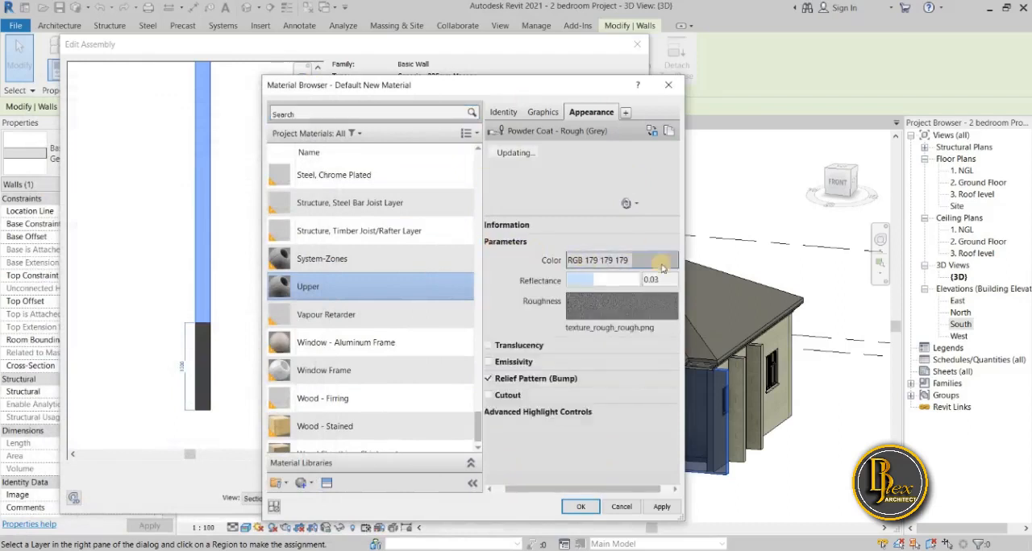
{"action": "left_click", "coordinate": [661, 263]}
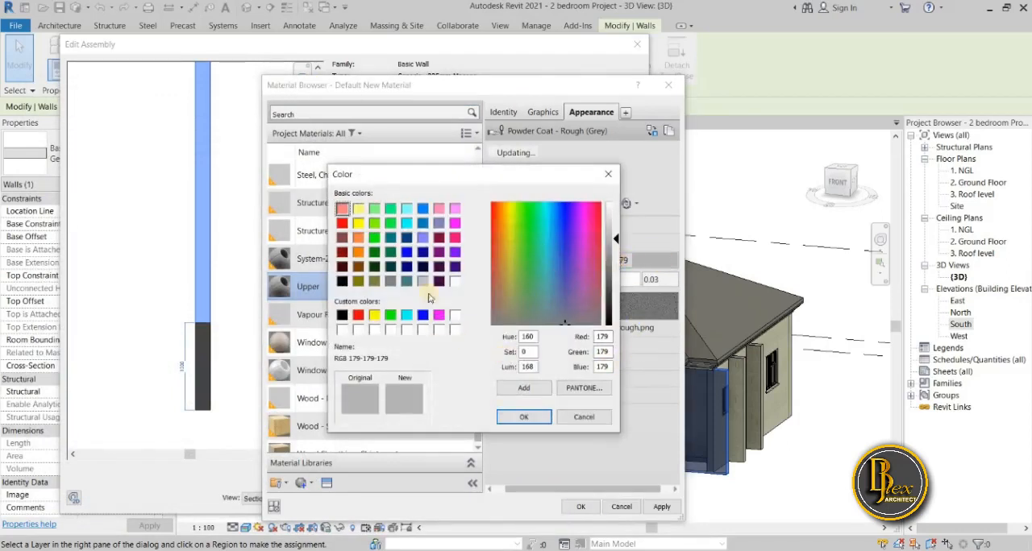
{"action": "left_click", "coordinate": [341, 209]}
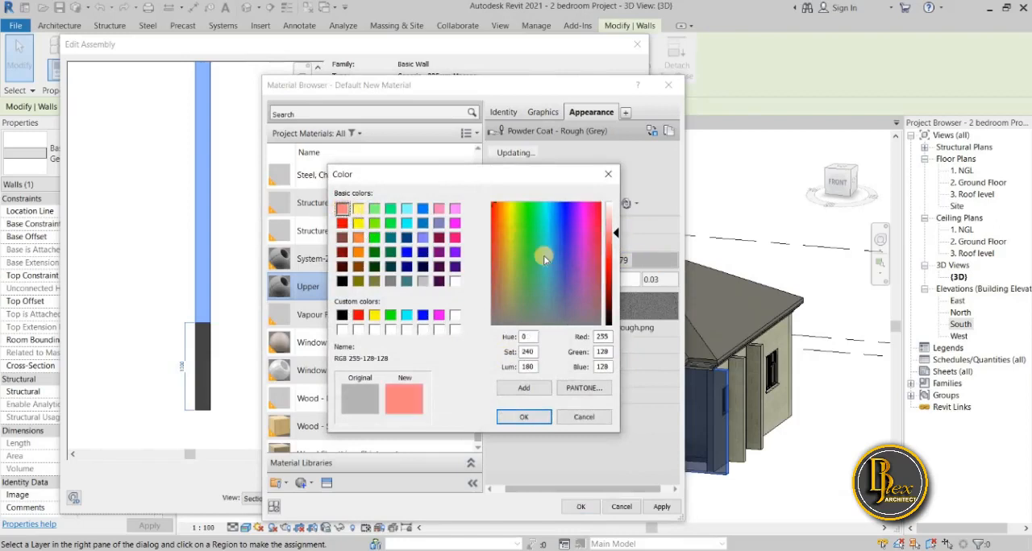
{"action": "left_click_drag", "start_coordinate": [613, 232], "coordinate": [615, 216]}
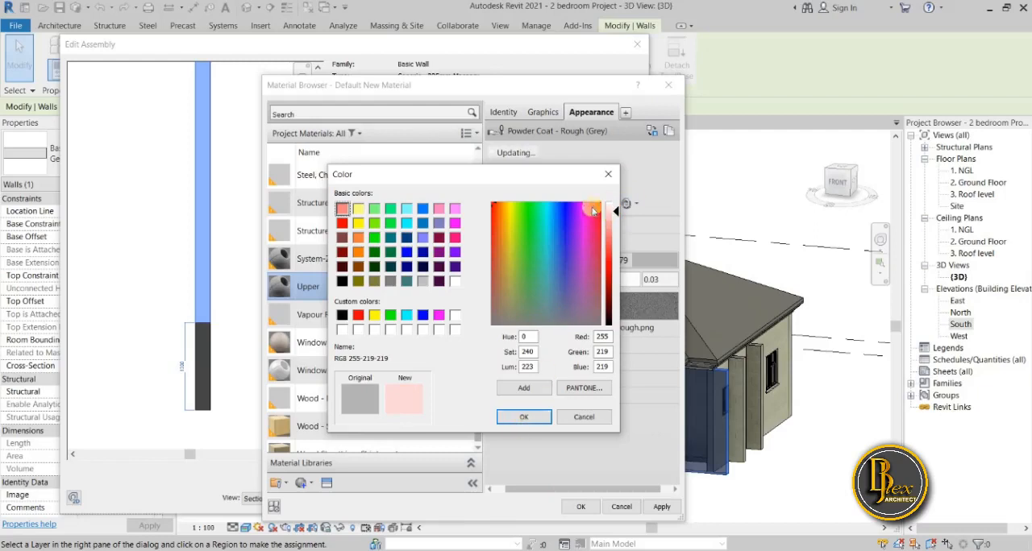
{"action": "left_click", "coordinate": [534, 418]}
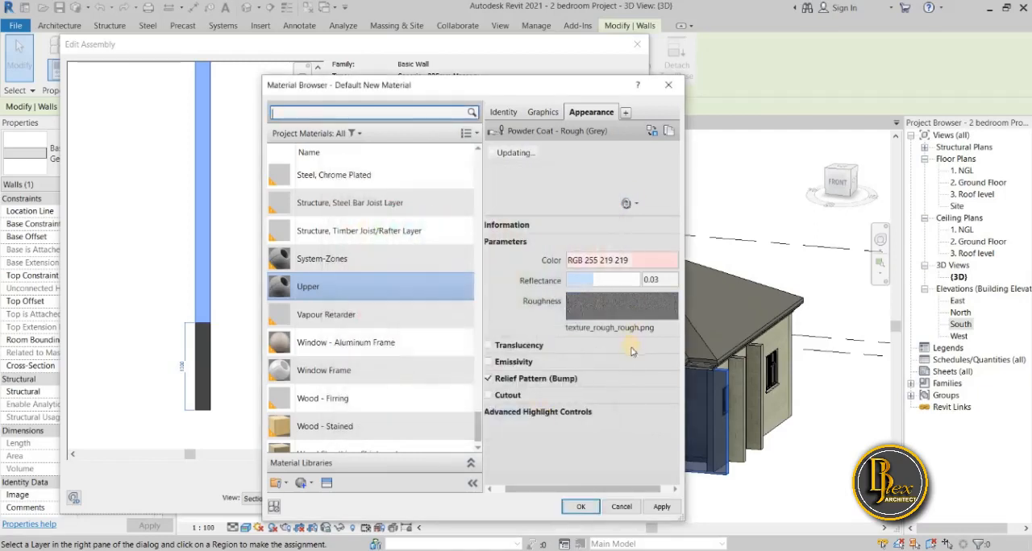
Examine the roughness image of the Upper material's appearance and its editing options in the Texture Editor.
{"action": "left_click", "coordinate": [644, 308]}
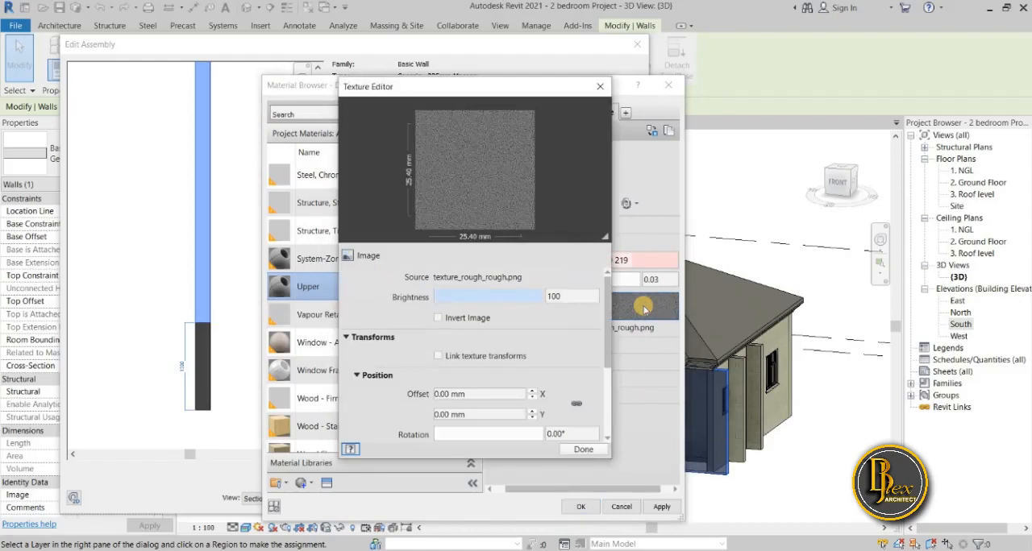
{"action": "left_click", "coordinate": [604, 91]}
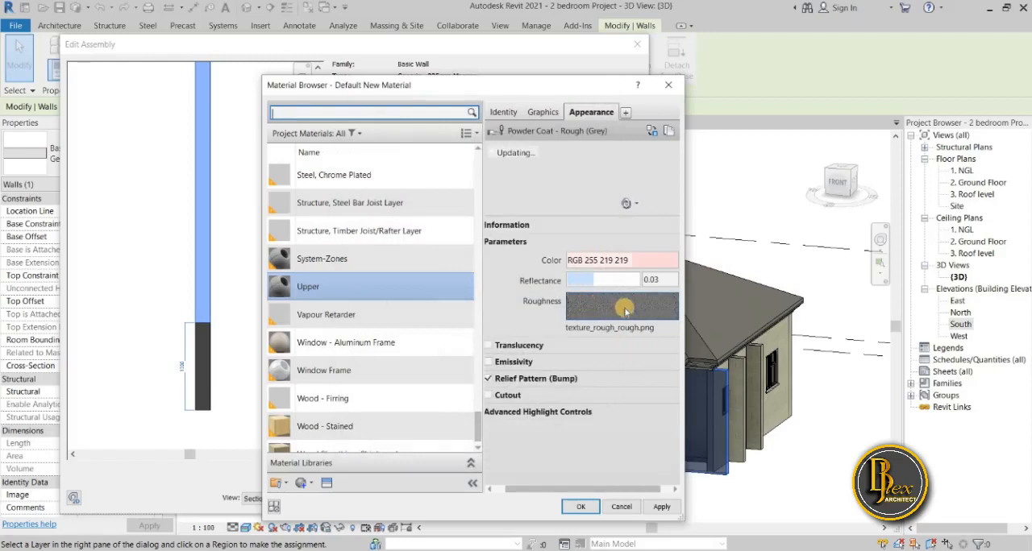
{"action": "left_click", "coordinate": [662, 308]}
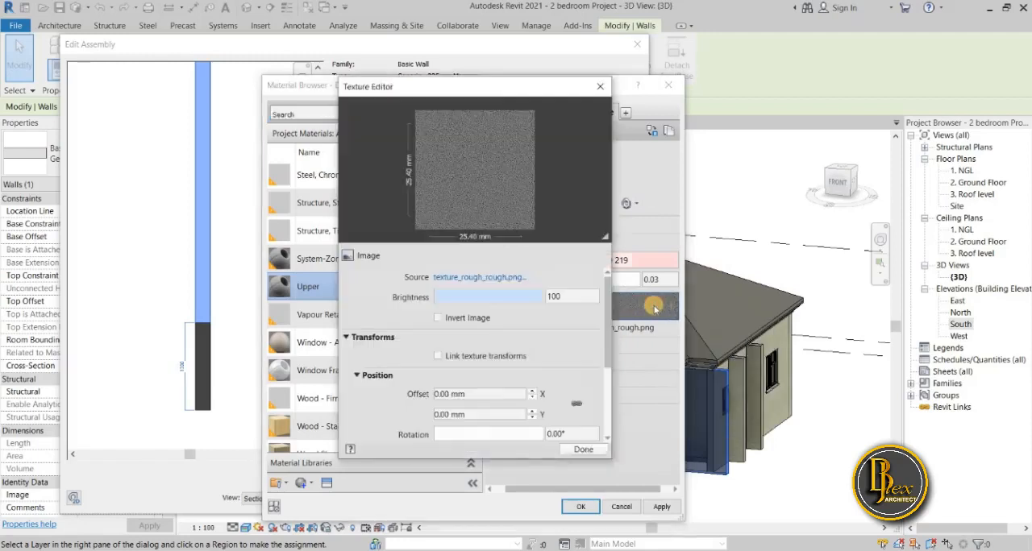
{"action": "left_click", "coordinate": [602, 91]}
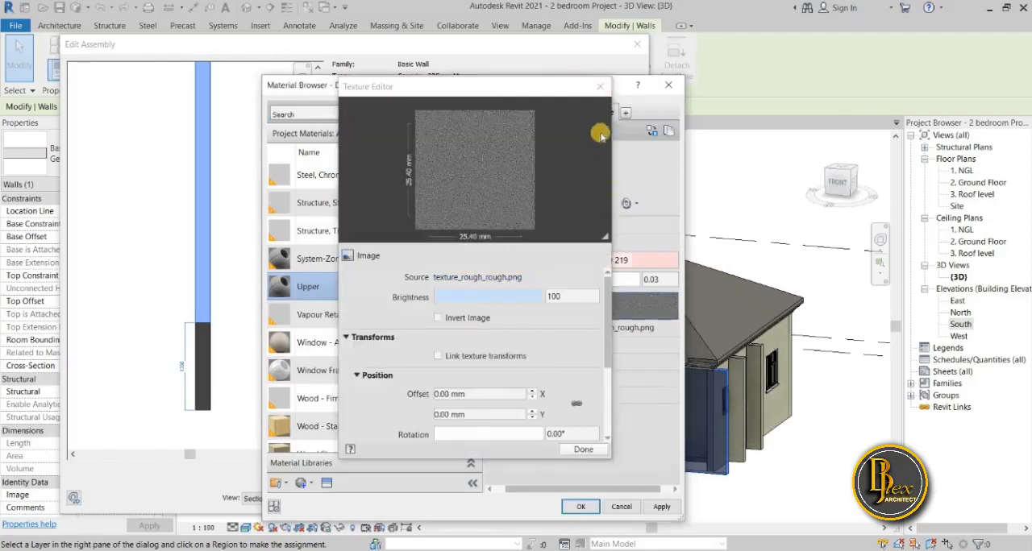
{"action": "left_click", "coordinate": [601, 87]}
{"action": "right_click", "coordinate": [639, 309]}
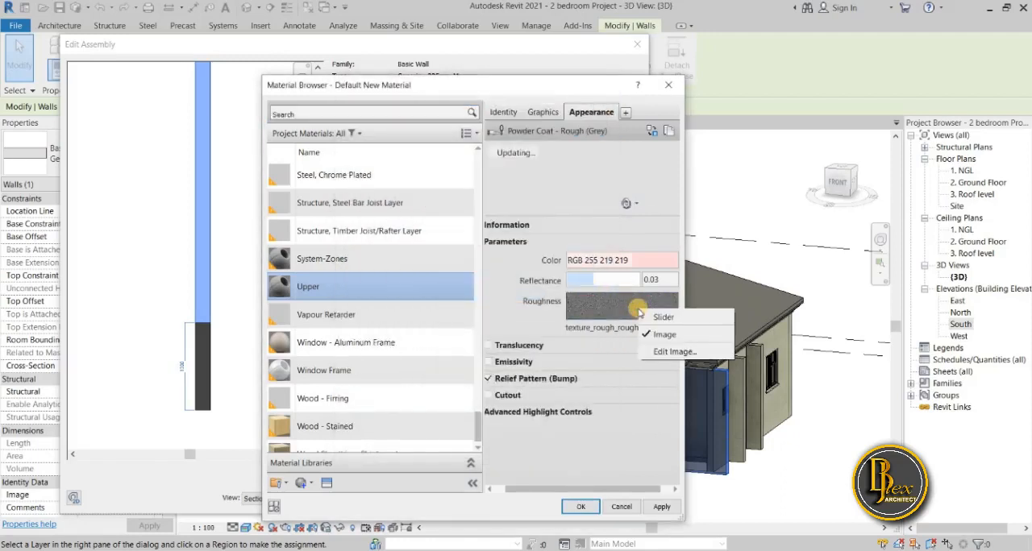
{"action": "left_click", "coordinate": [631, 312]}
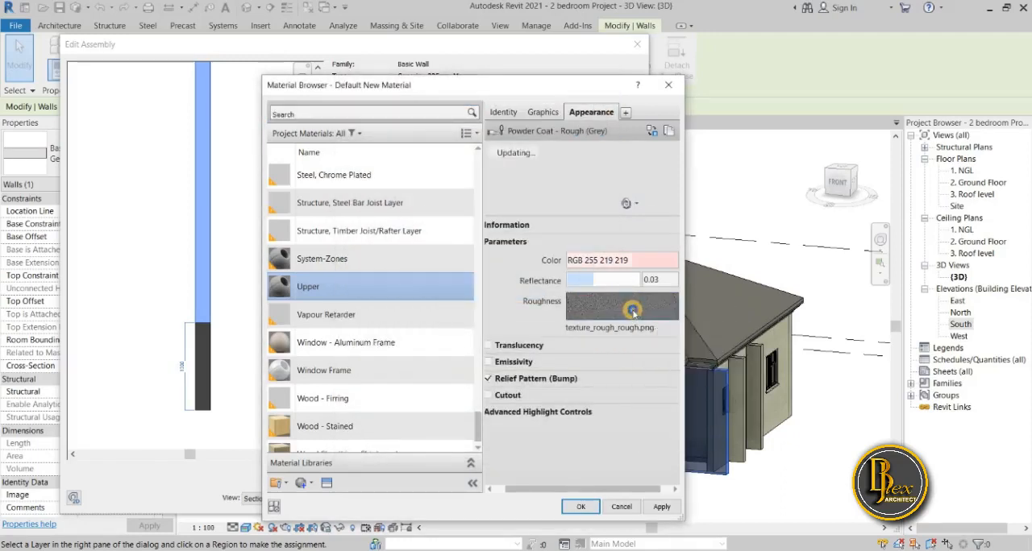
{"action": "right_click", "coordinate": [633, 311]}
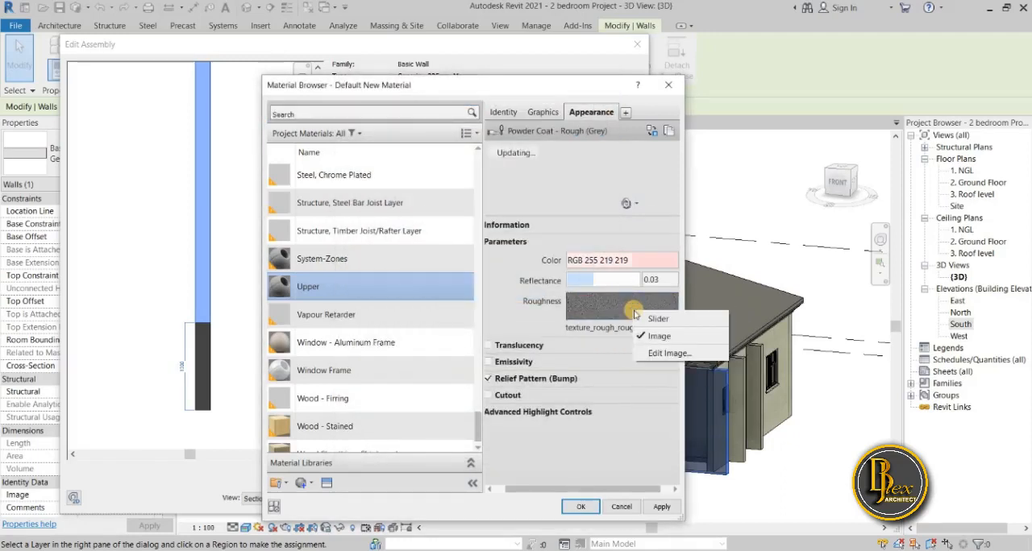
{"action": "left_click", "coordinate": [327, 489]}
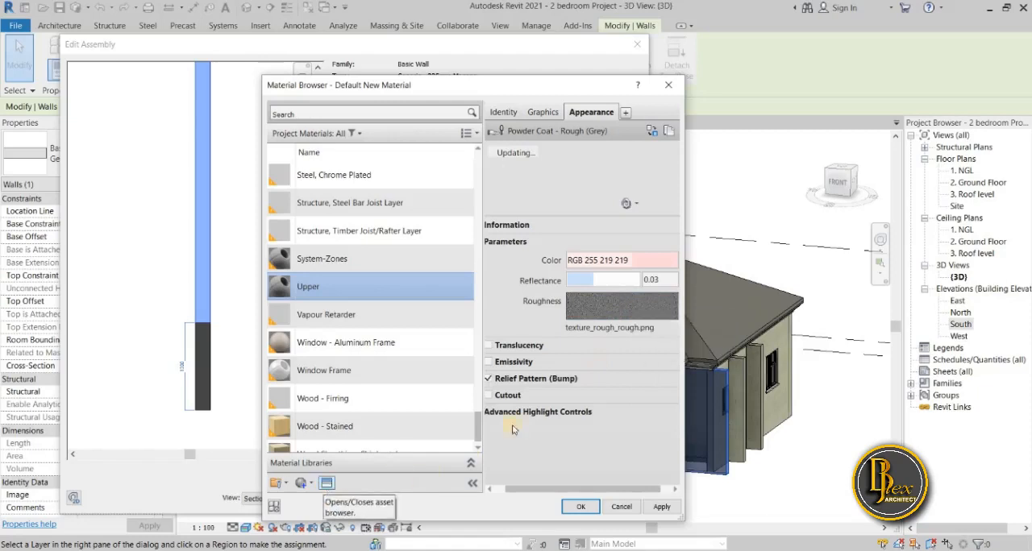
{"action": "scroll", "coordinate": [461, 420], "scroll_direction": "down", "scroll_amount": 1}
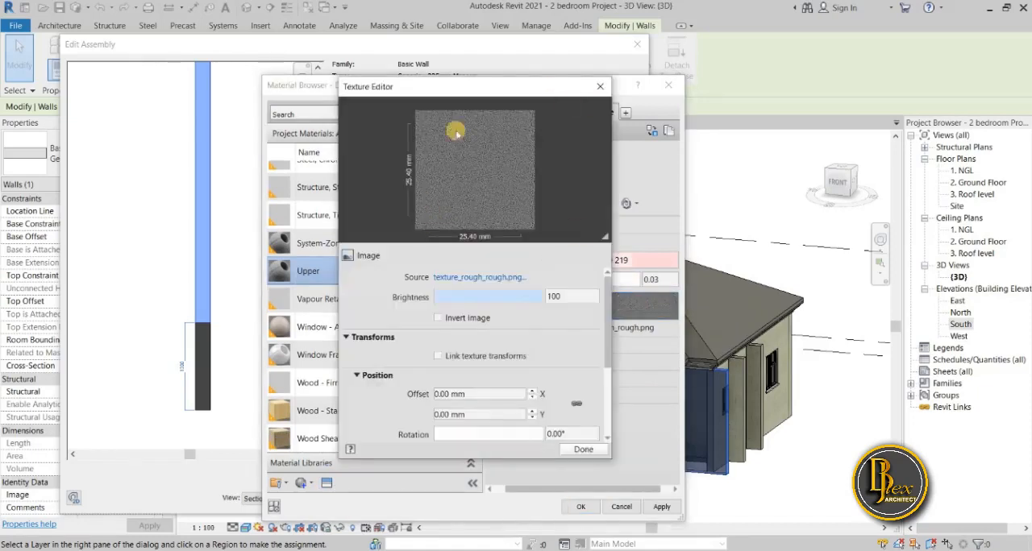
{"action": "left_click", "coordinate": [600, 86]}
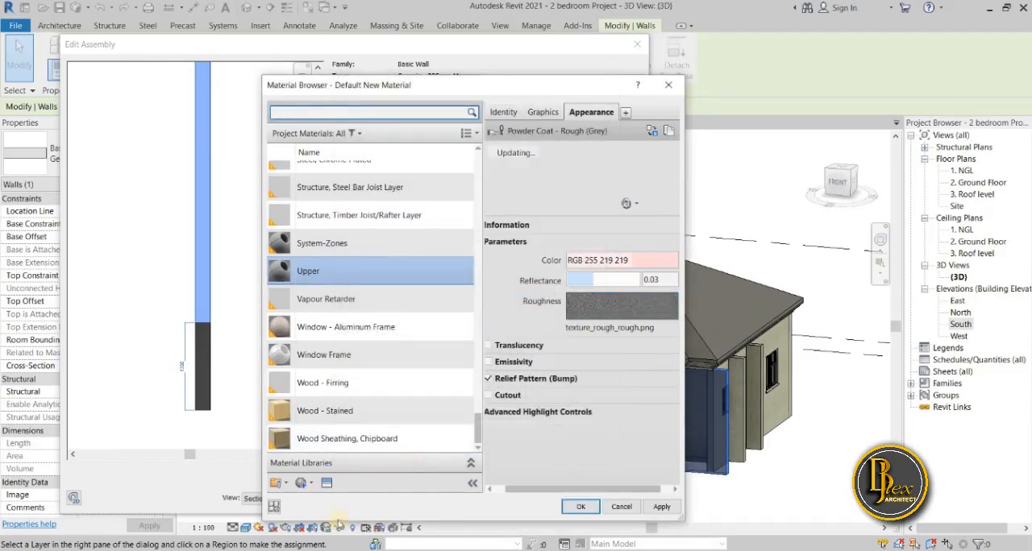
Replace the Upper material's appearance with the Paint - Enamel Glossy (Blue) asset from the glossy paints of the Appearance Library.
{"action": "left_click", "coordinate": [327, 483]}
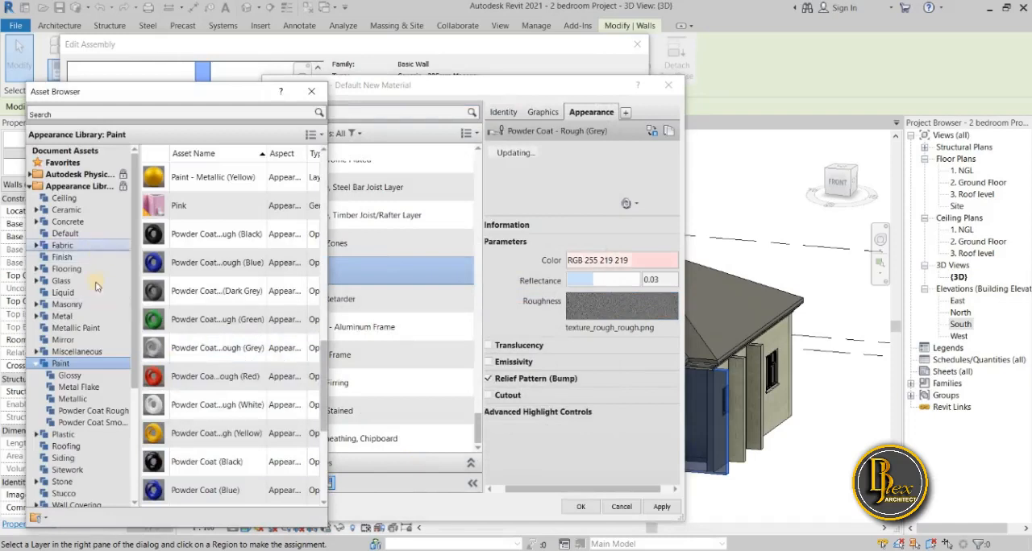
{"action": "left_click", "coordinate": [81, 375]}
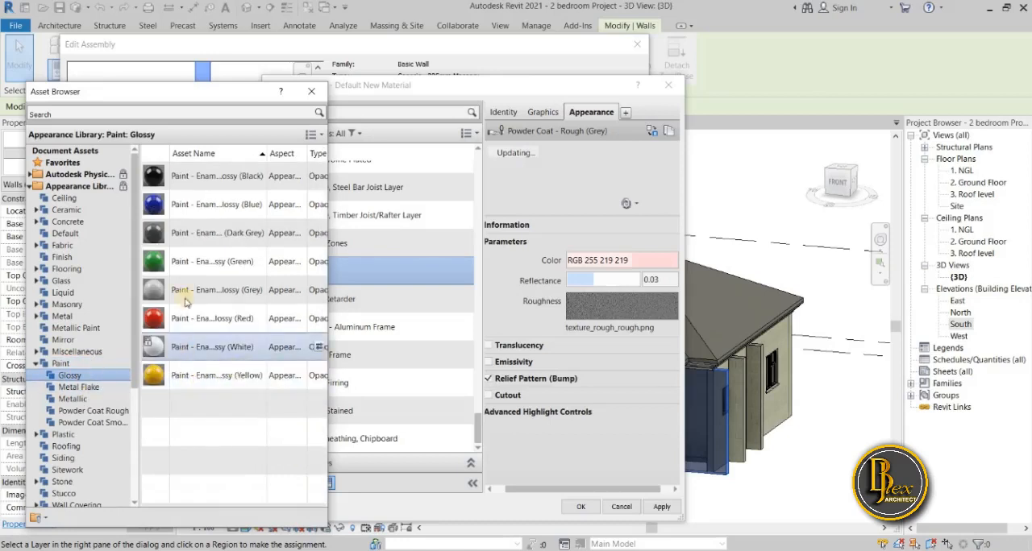
{"action": "left_click", "coordinate": [317, 206]}
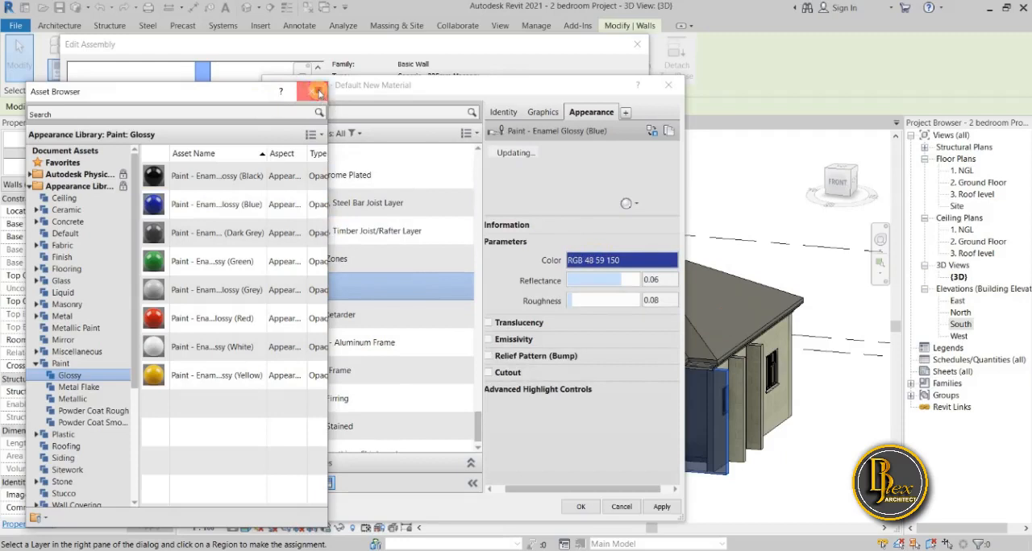
{"action": "left_click", "coordinate": [317, 93]}
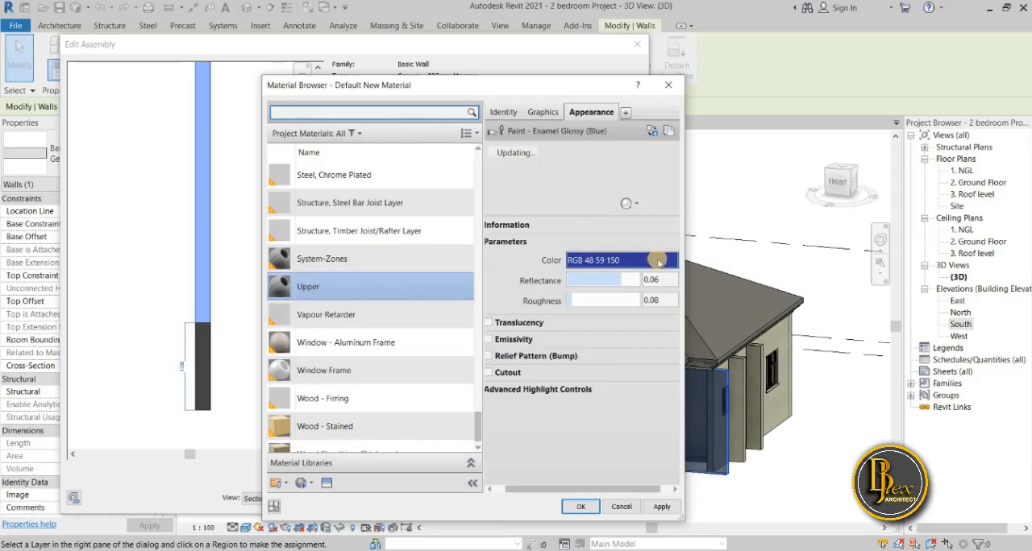
Set the color of the Upper material's glossy enamel paint to a light pink, RGB 255 202 202.
{"action": "left_click", "coordinate": [658, 260]}
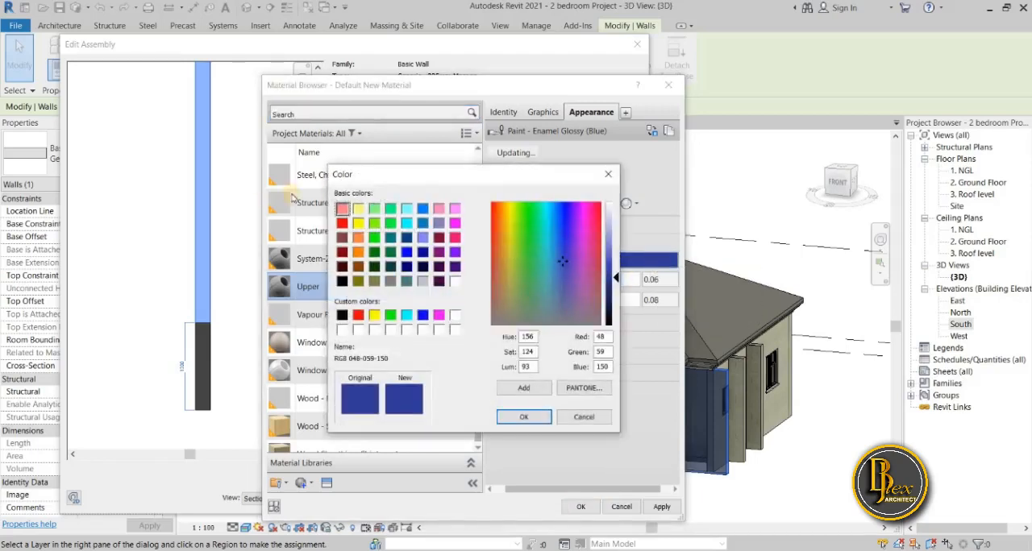
{"action": "left_click", "coordinate": [343, 209]}
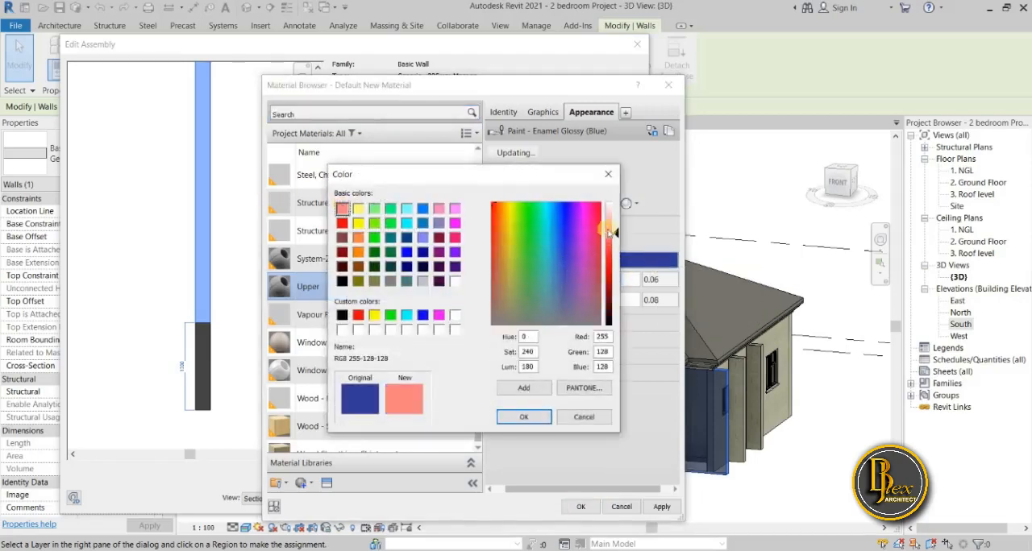
{"action": "mouse_move", "coordinate": [612, 233]}
{"action": "left_mouse_down"}
{"action": "mouse_move", "coordinate": [615, 204]}
{"action": "mouse_move", "coordinate": [617, 219]}
{"action": "left_mouse_up"}
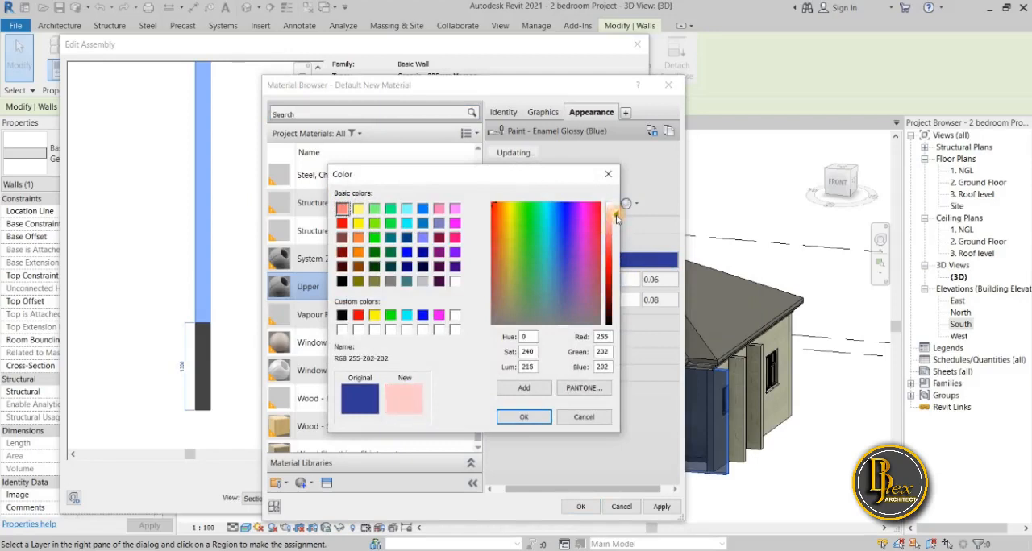
{"action": "left_click", "coordinate": [522, 417]}
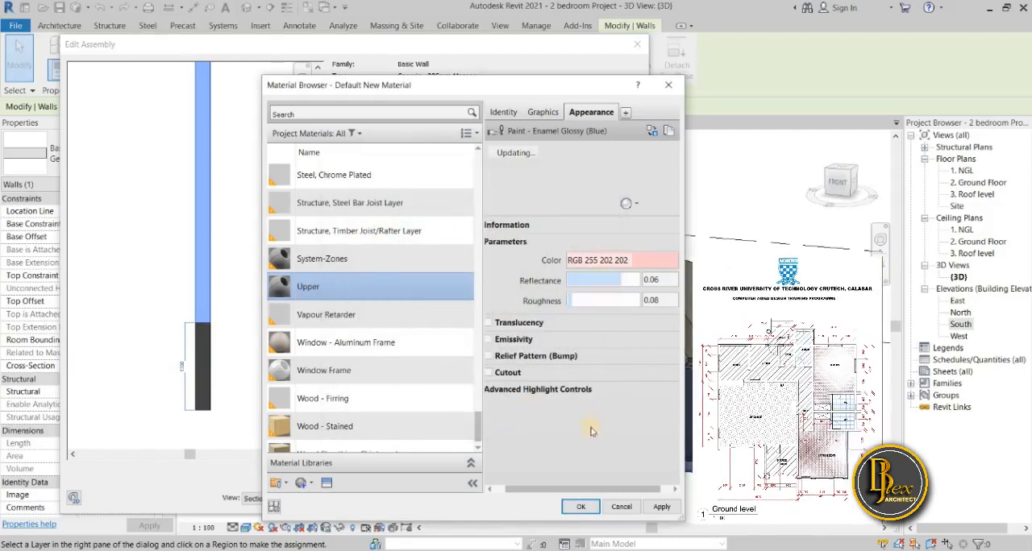
Check the Upper material's graphics settings, and apply the edited material to the wall's first structure layer.
{"action": "left_click", "coordinate": [545, 113]}
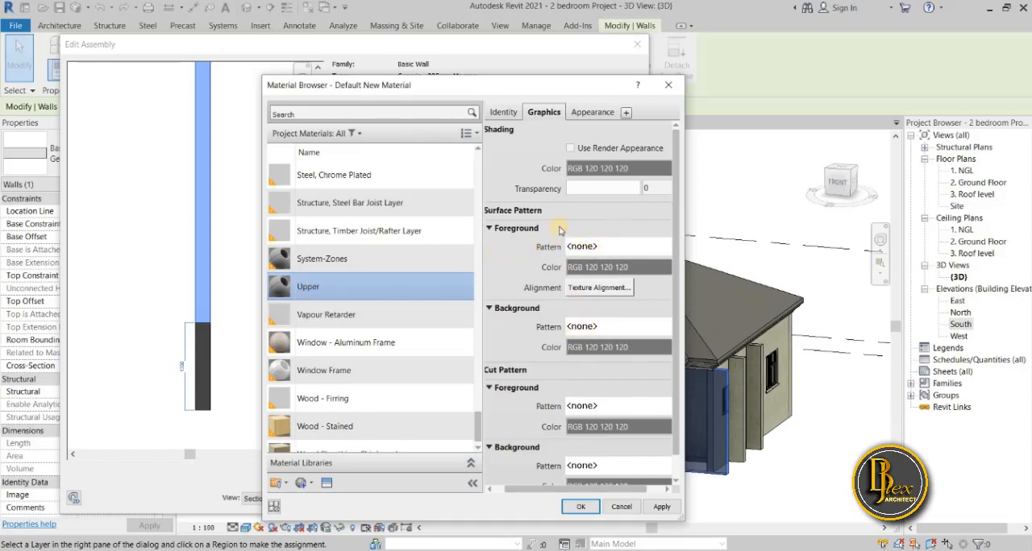
{"action": "left_click", "coordinate": [598, 115]}
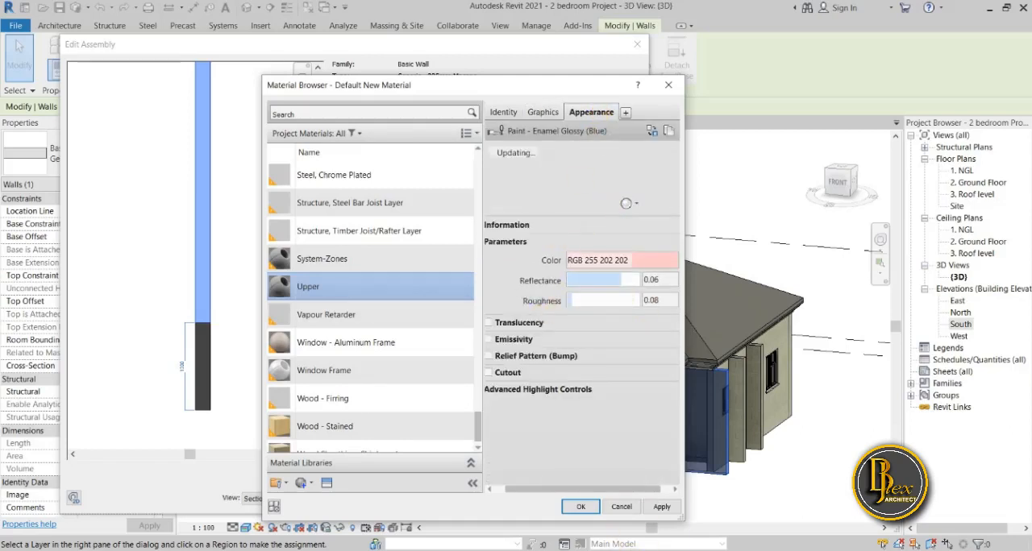
{"action": "left_click", "coordinate": [657, 510]}
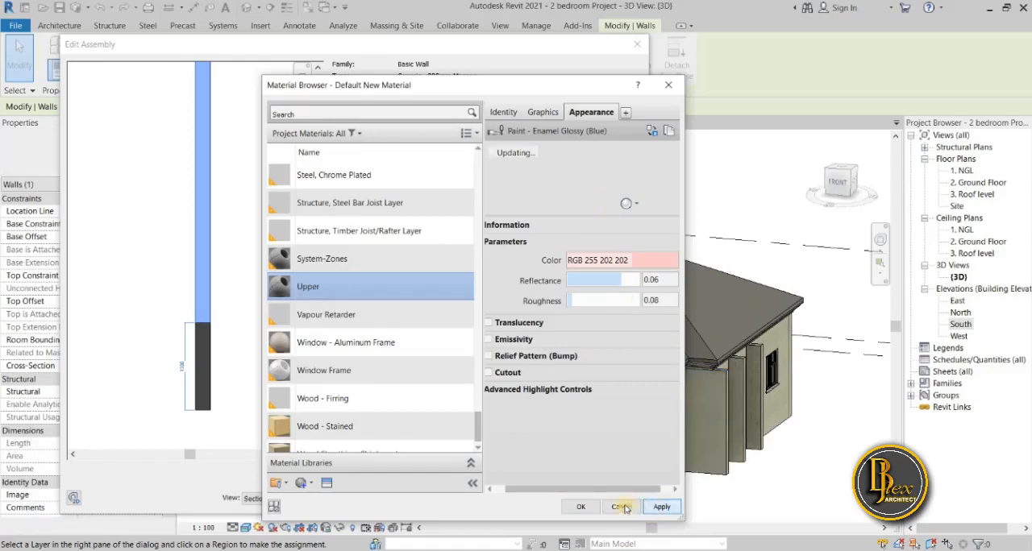
{"action": "left_click", "coordinate": [582, 506]}
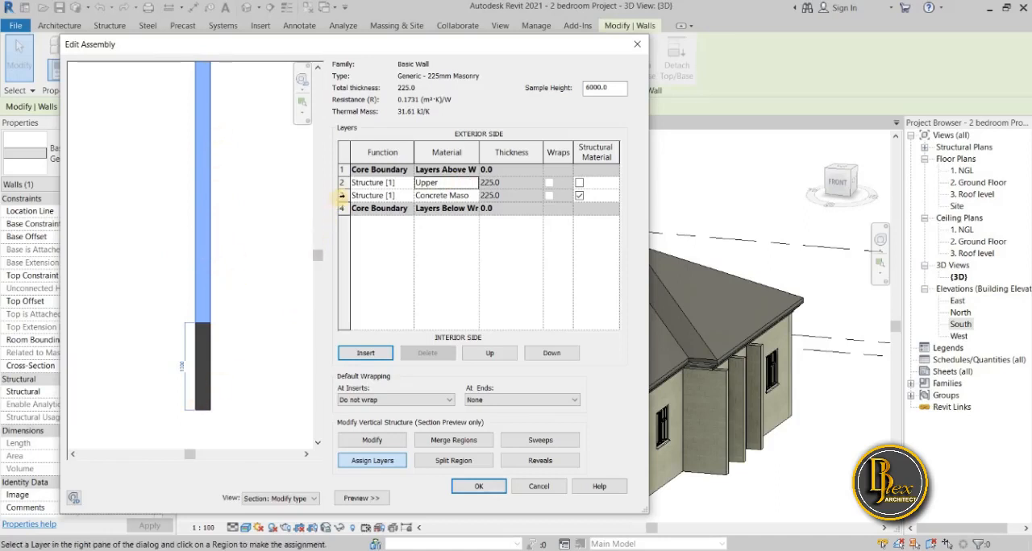
Duplicate the Concrete Masonry Units material from the material setting of the lower region's structure layer.
{"action": "left_click", "coordinate": [341, 195]}
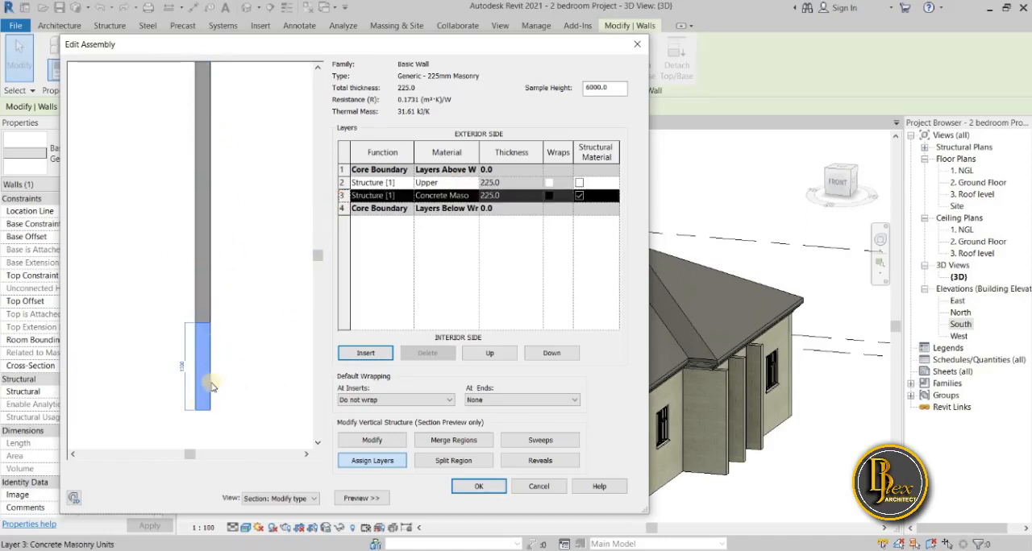
{"action": "left_click", "coordinate": [474, 196]}
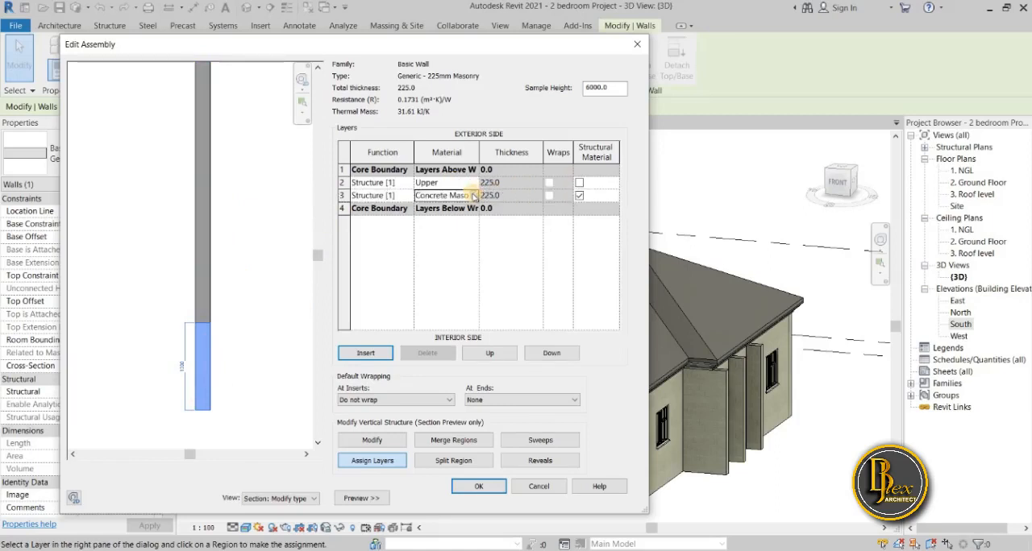
{"action": "left_click", "coordinate": [470, 195]}
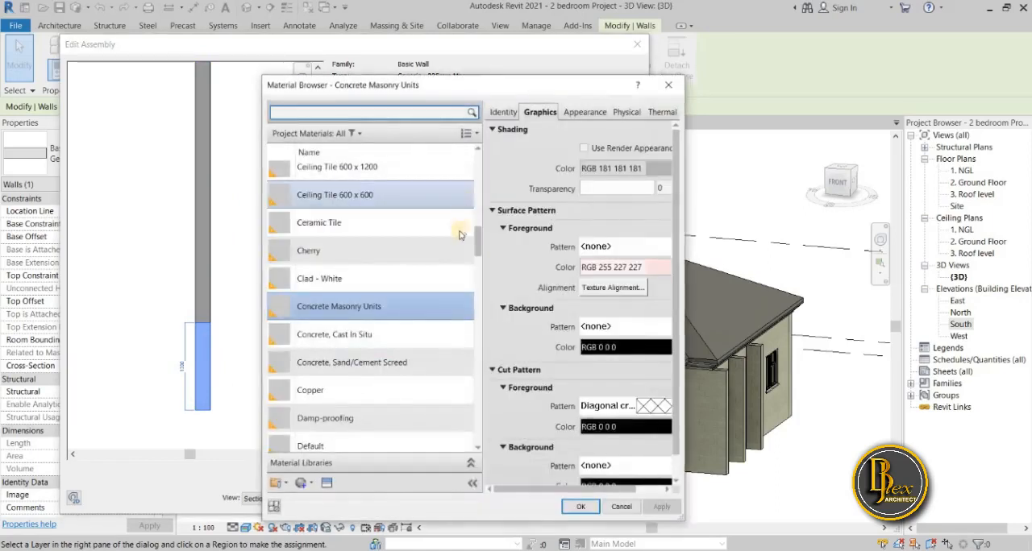
{"action": "right_click", "coordinate": [359, 312]}
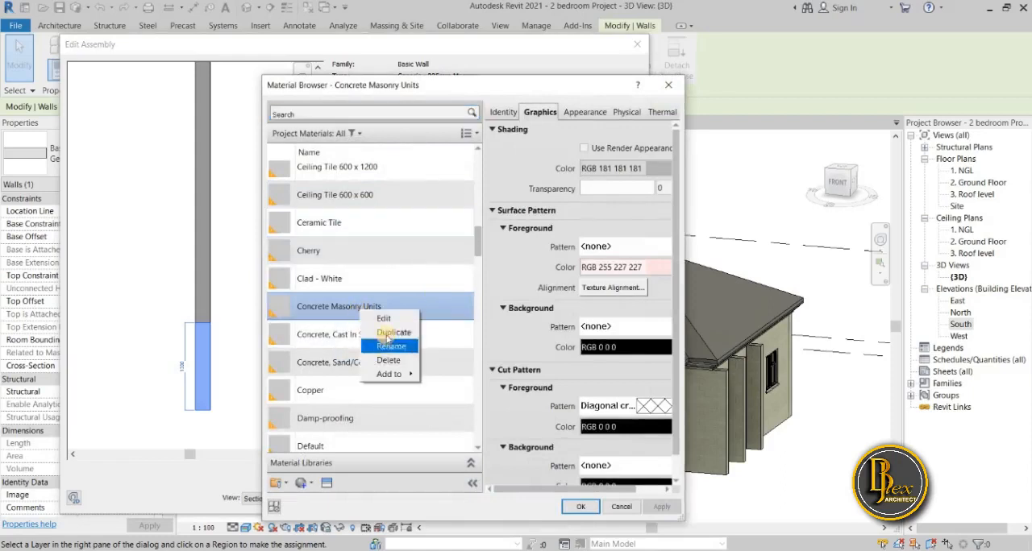
{"action": "left_click", "coordinate": [383, 332]}
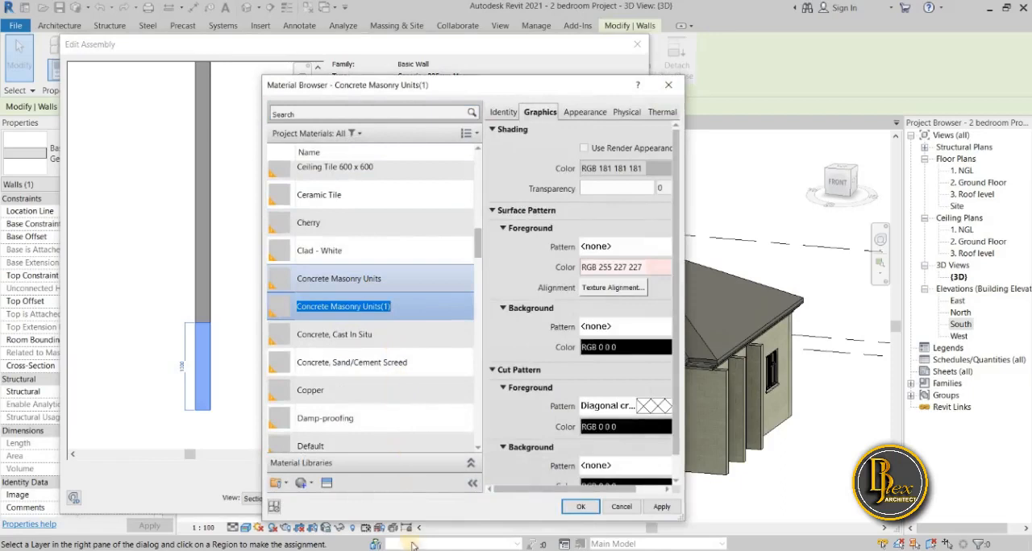
Rename the duplicated Concrete Masonry Units material as Lower wall.
{"action": "right_click", "coordinate": [383, 302]}
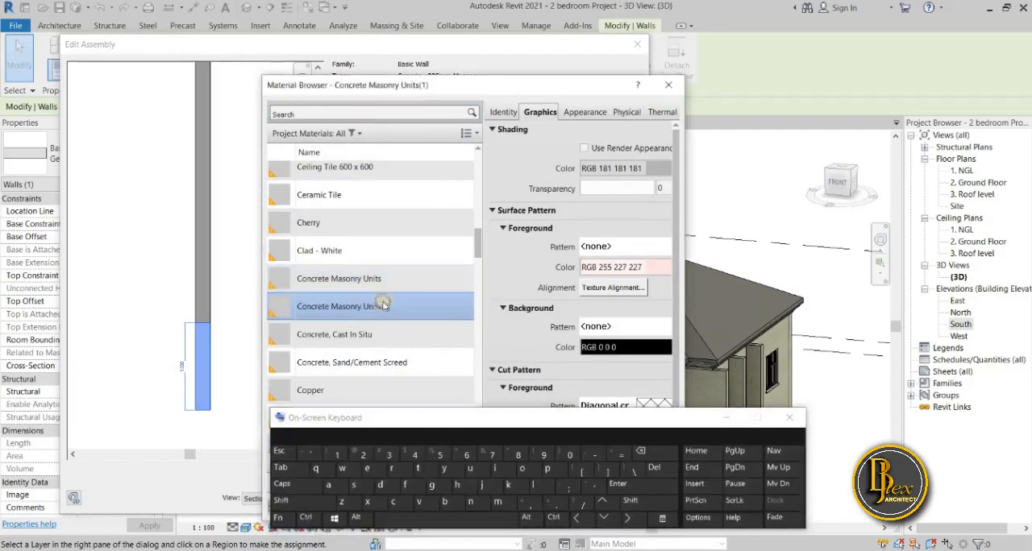
{"action": "left_click", "coordinate": [414, 338]}
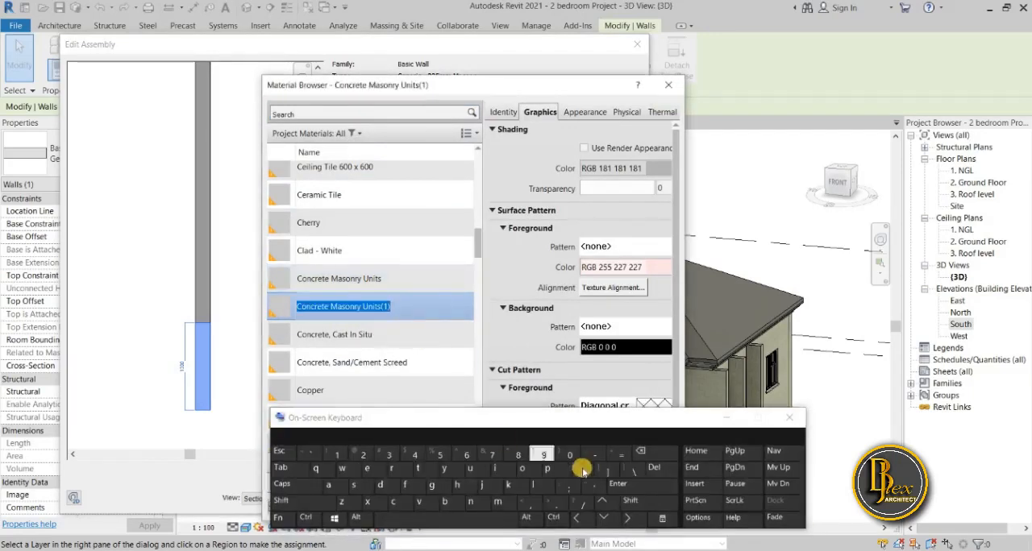
{"action": "left_click", "coordinate": [648, 452]}
{"action": "left_click", "coordinate": [294, 483]}
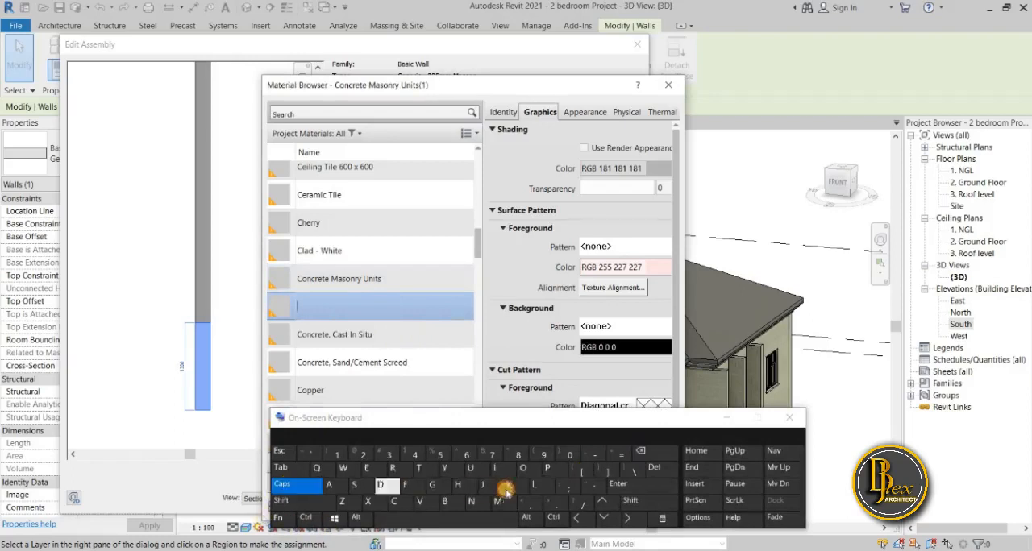
{"action": "left_click", "coordinate": [534, 486]}
{"action": "left_click", "coordinate": [294, 484]}
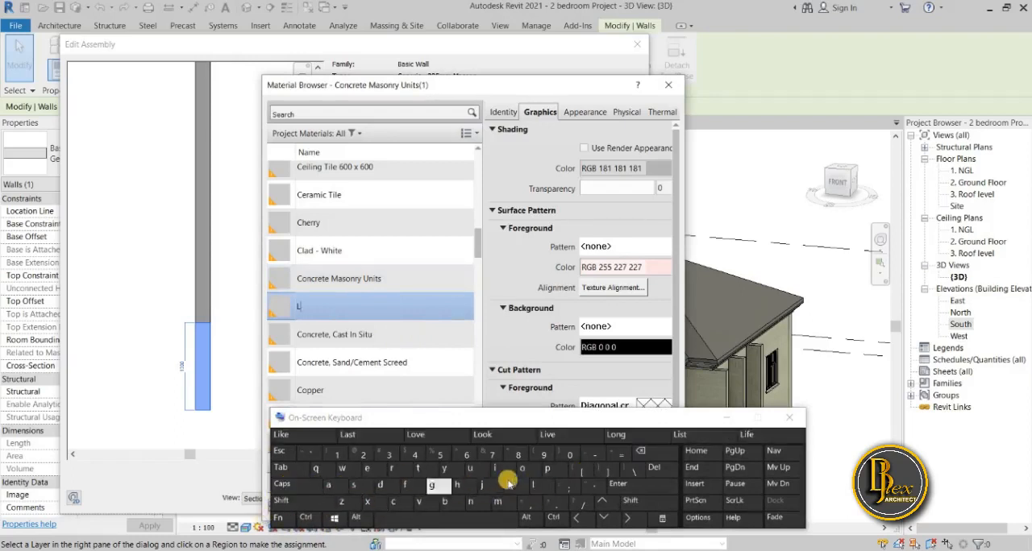
{"action": "left_click", "coordinate": [523, 470]}
{"action": "left_click", "coordinate": [342, 468]}
{"action": "left_click", "coordinate": [368, 469]}
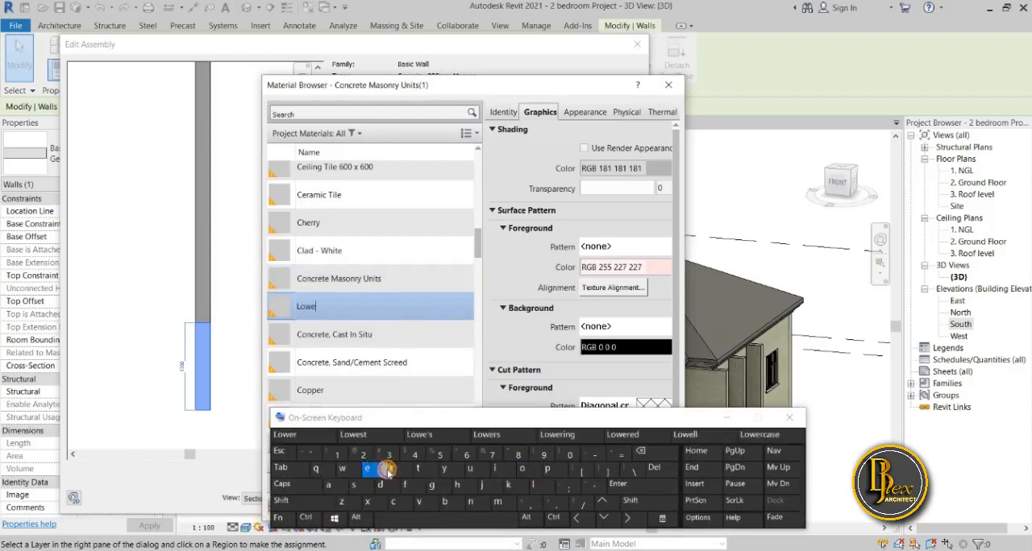
{"action": "left_click", "coordinate": [392, 471]}
{"action": "left_click", "coordinate": [427, 516]}
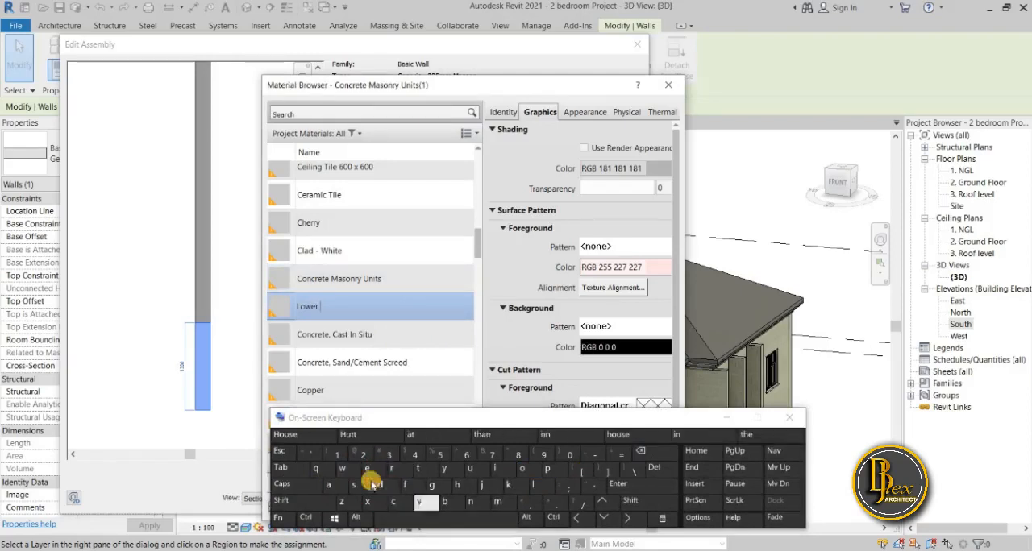
{"action": "left_click", "coordinate": [348, 470]}
{"action": "left_click", "coordinate": [328, 485]}
{"action": "left_click", "coordinate": [532, 484]}
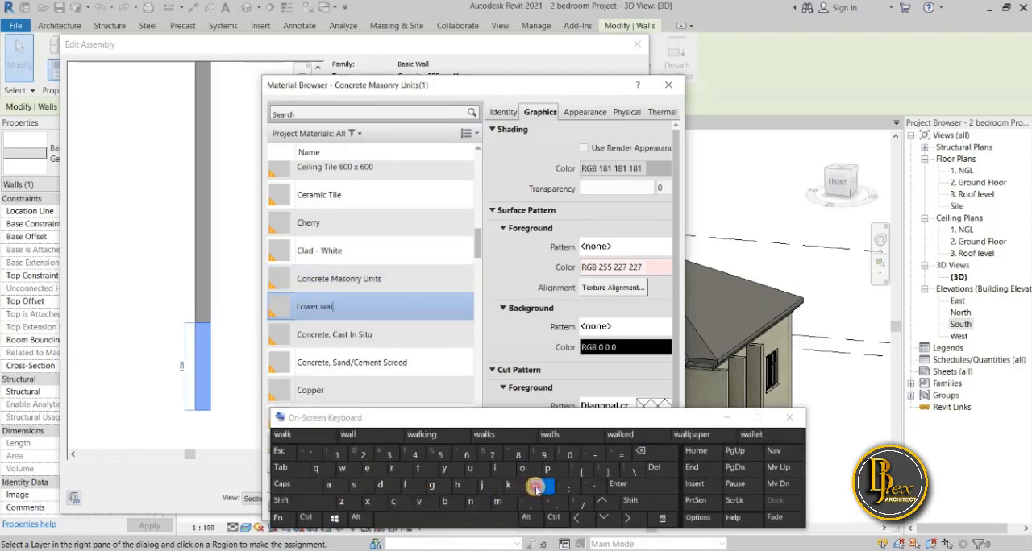
{"action": "left_click", "coordinate": [533, 484]}
{"action": "left_click", "coordinate": [789, 417]}
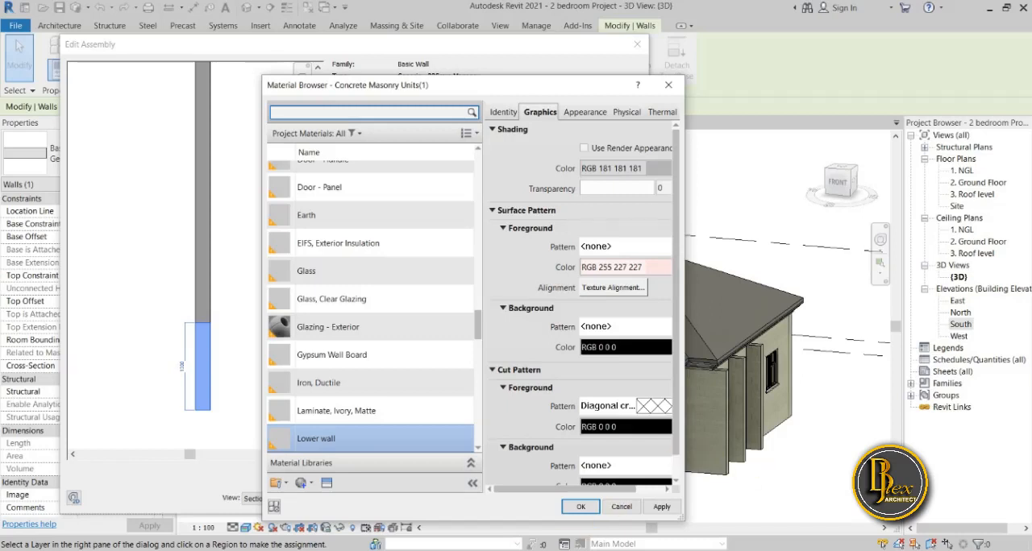
{"action": "left_click", "coordinate": [556, 549]}
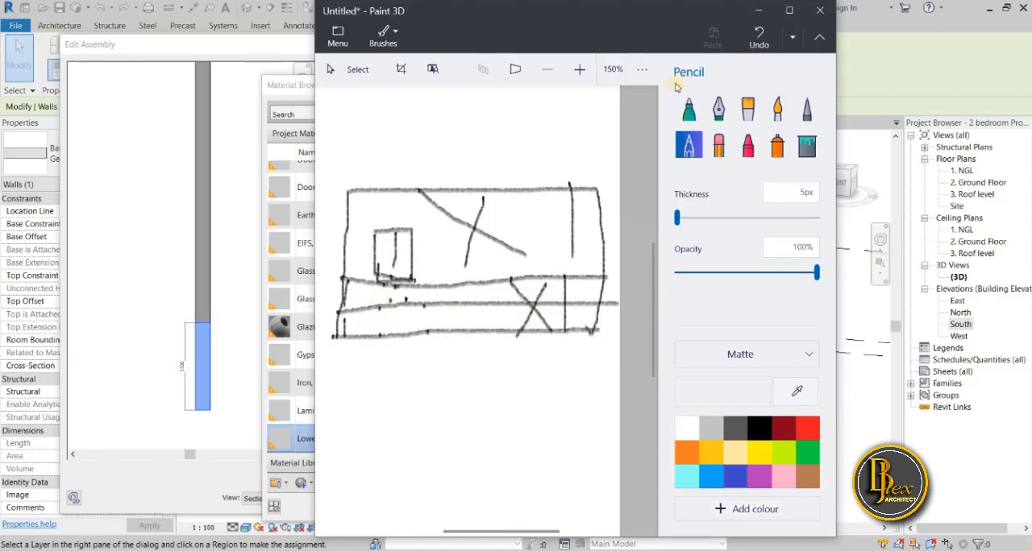
{"action": "left_click", "coordinate": [759, 11]}
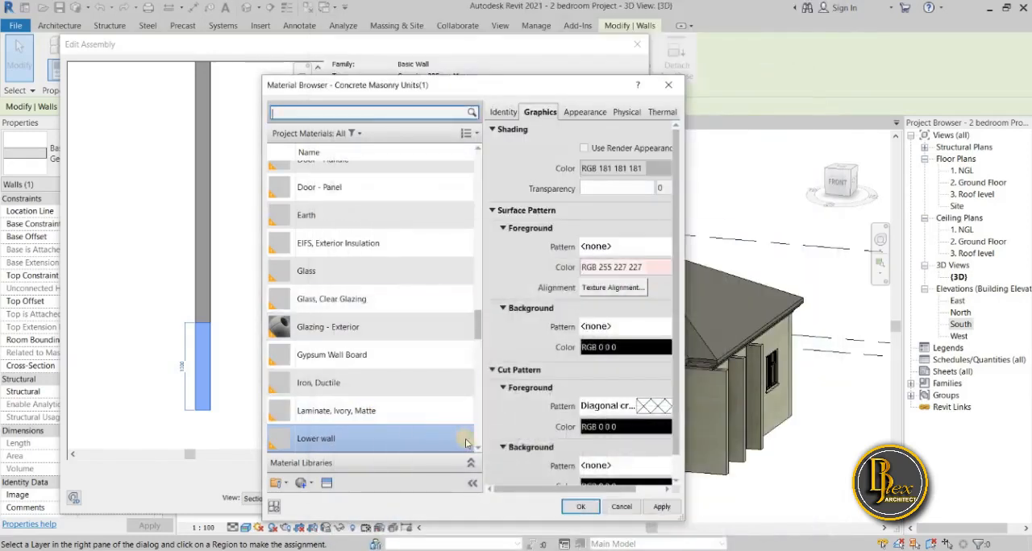
Browse the Stone assets of the Appearance Library for an appearance suited to the Lower wall material.
{"action": "left_click", "coordinate": [578, 112]}
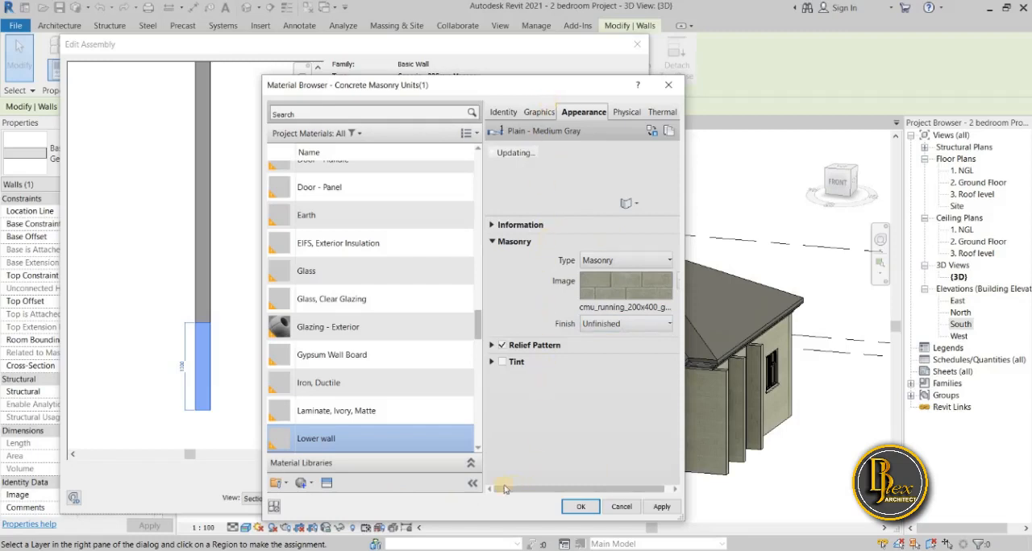
{"action": "left_click", "coordinate": [326, 485]}
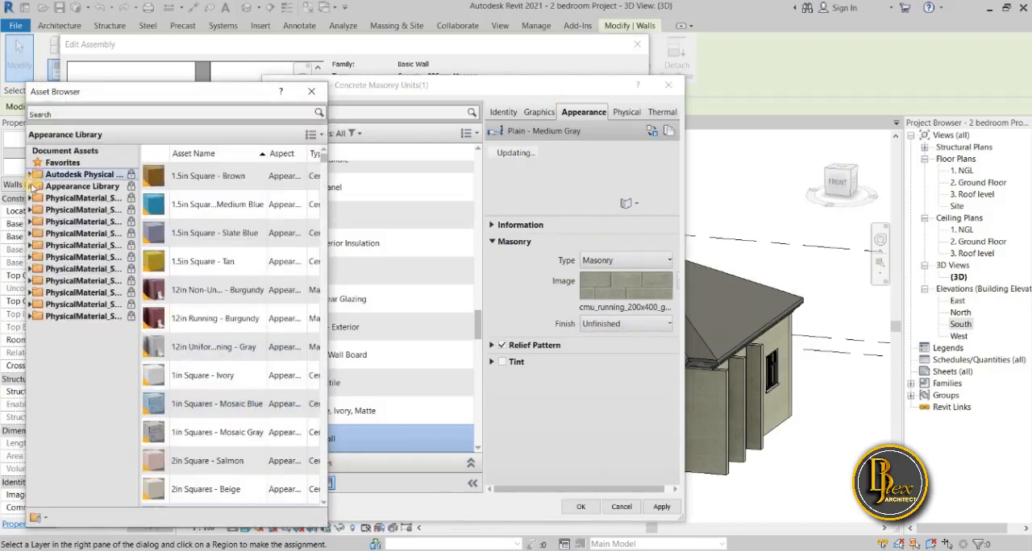
{"action": "left_click", "coordinate": [31, 186]}
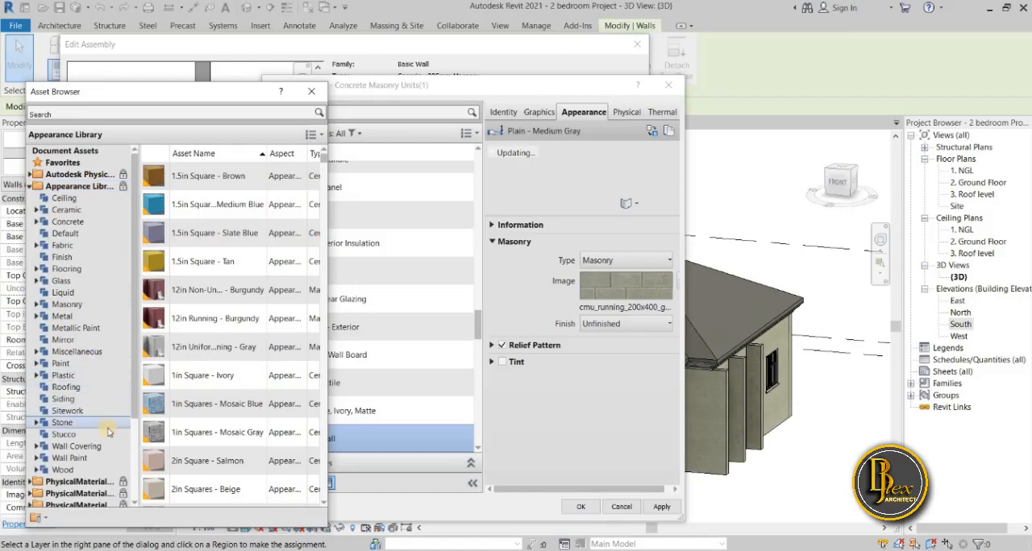
{"action": "left_click", "coordinate": [53, 422]}
{"action": "scroll", "coordinate": [279, 351], "scroll_direction": "down", "scroll_amount": 1}
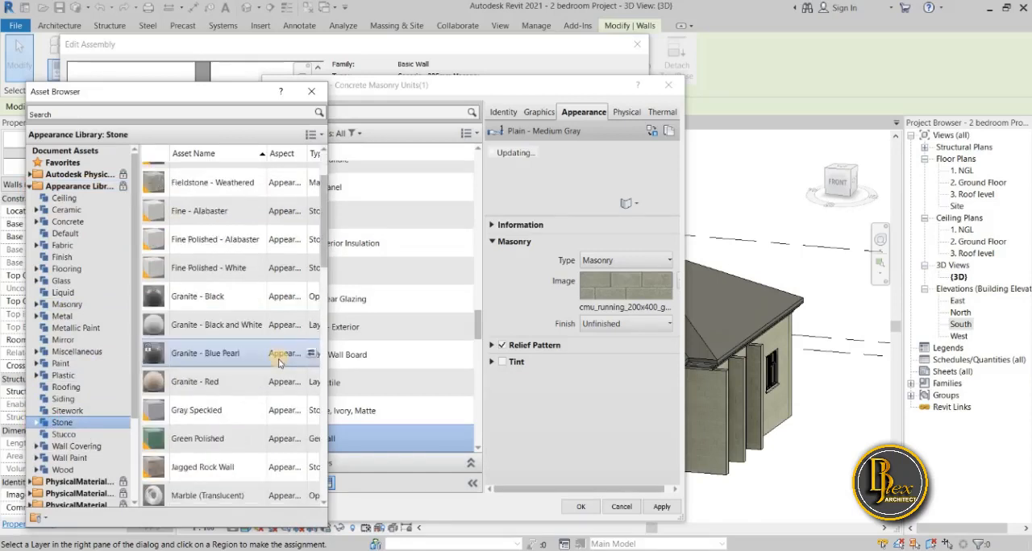
{"action": "scroll", "coordinate": [279, 358], "scroll_direction": "down", "scroll_amount": 5}
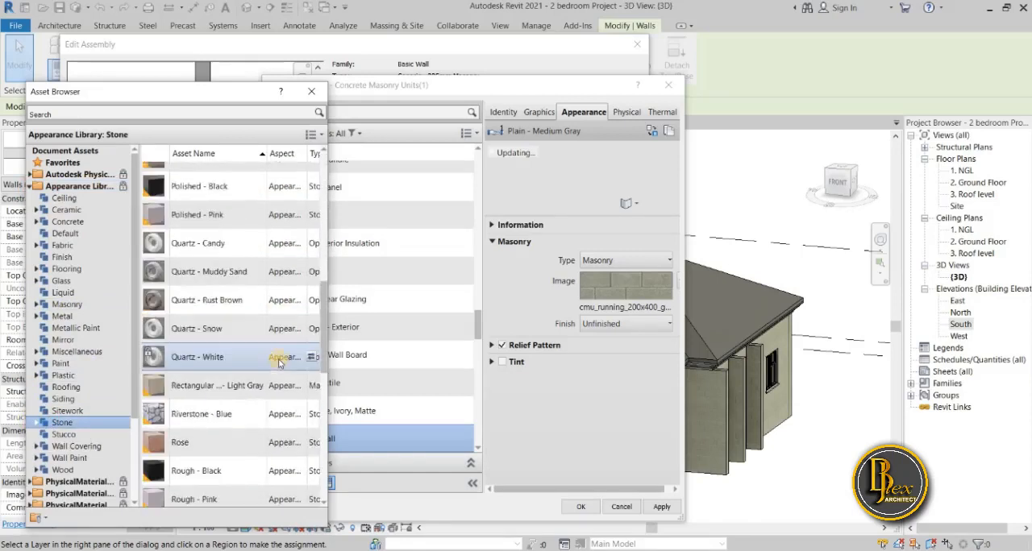
{"action": "scroll", "coordinate": [279, 363], "scroll_direction": "down", "scroll_amount": 2}
{"action": "scroll", "coordinate": [266, 388], "scroll_direction": "down", "scroll_amount": 1}
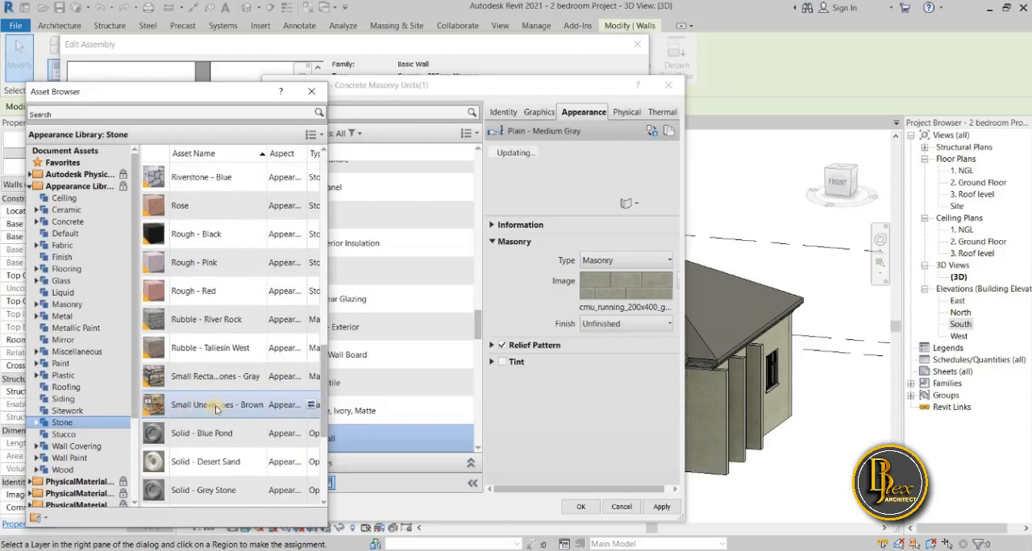
{"action": "left_click", "coordinate": [315, 96]}
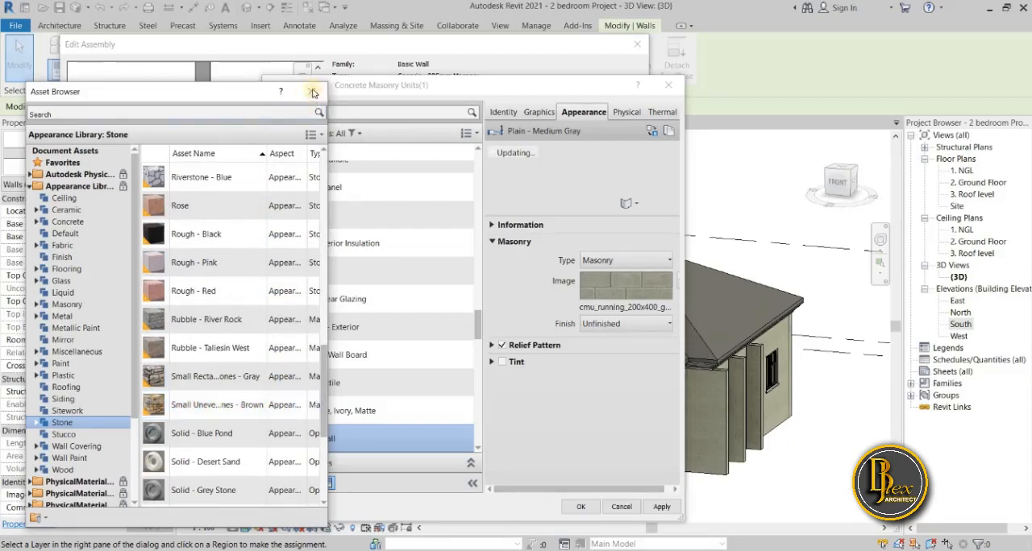
Duplicate the Lower wall material's appearance asset and replace it with Small Uneven Rectangular Stones - Brown from the Stone assets.
{"action": "left_click", "coordinate": [666, 279]}
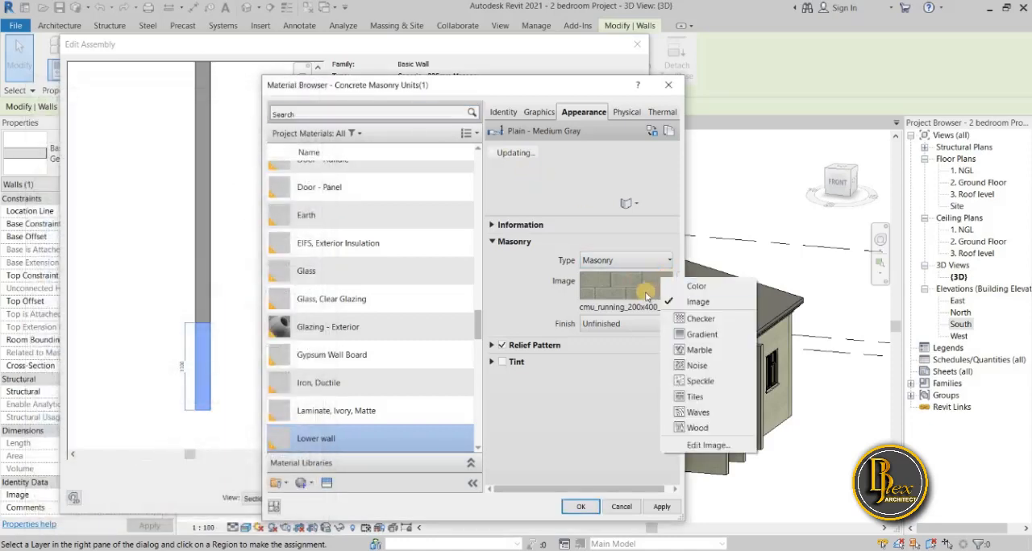
{"action": "left_click", "coordinate": [639, 293]}
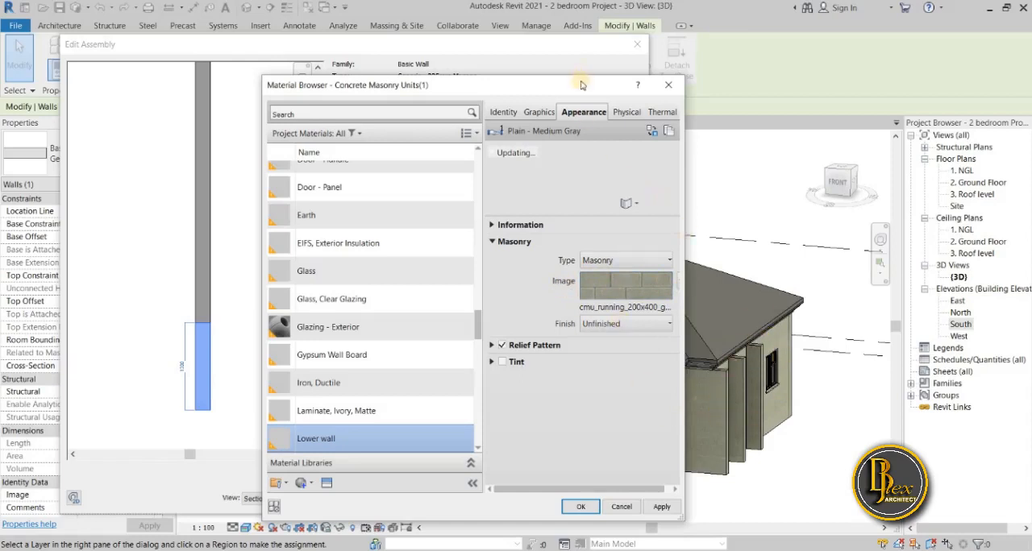
{"action": "left_click_drag", "start_coordinate": [583, 84], "coordinate": [509, 92]}
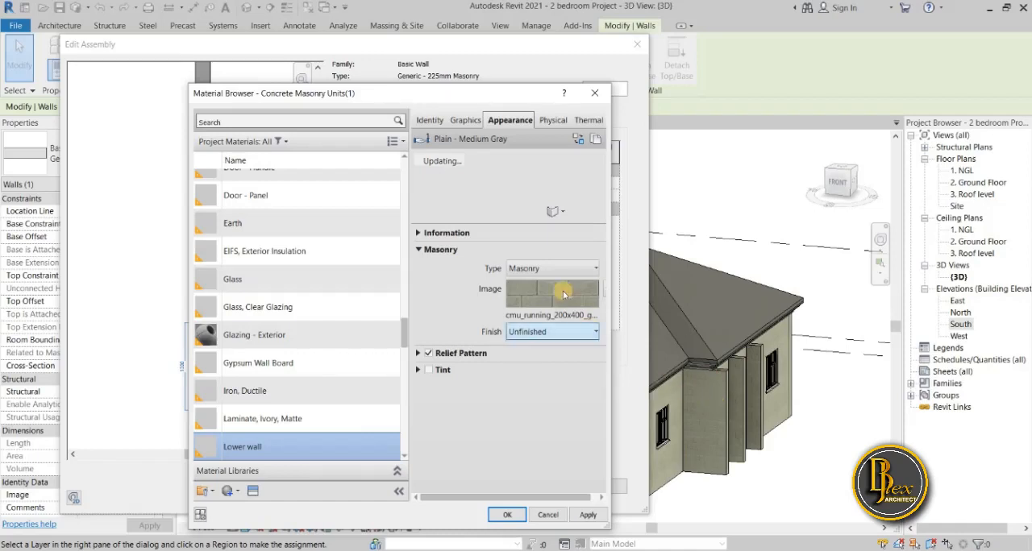
{"action": "mouse_move", "coordinate": [552, 292]}
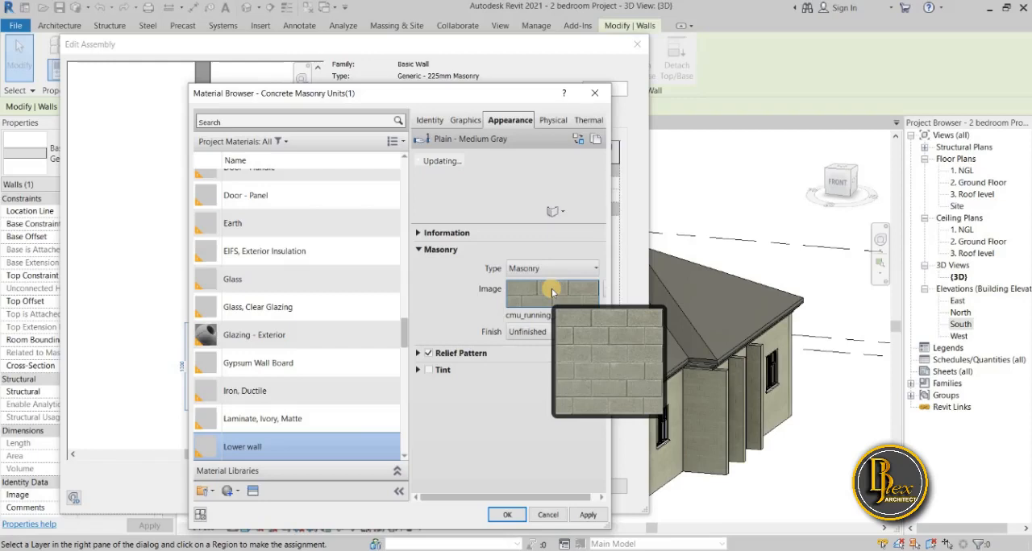
{"action": "left_click", "coordinate": [253, 492]}
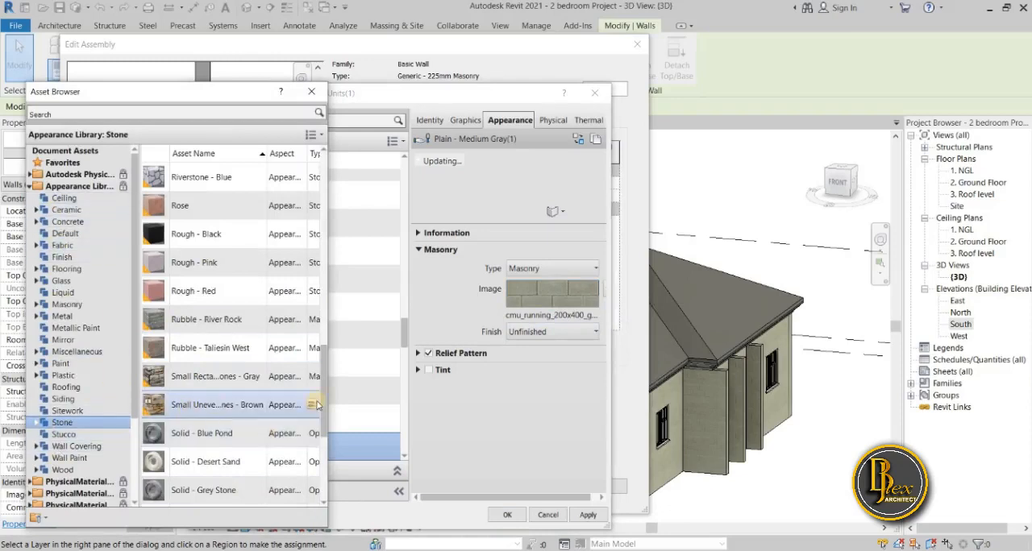
{"action": "left_click", "coordinate": [312, 406]}
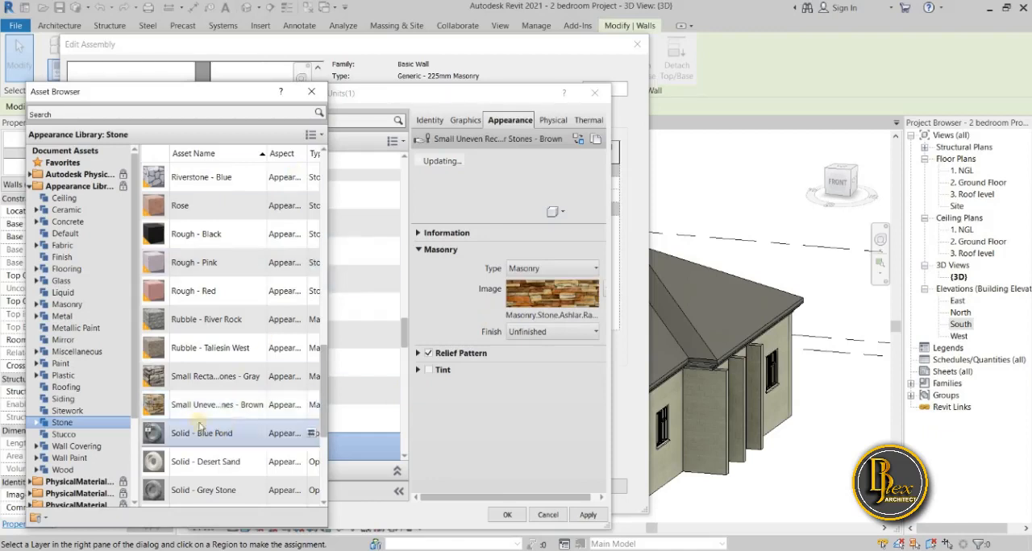
{"action": "mouse_move", "coordinate": [303, 169]}
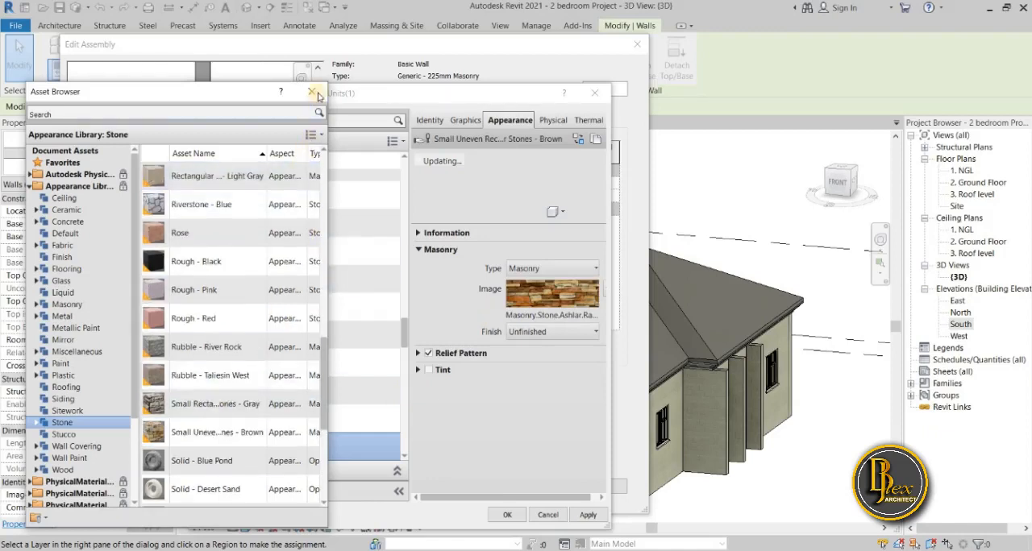
{"action": "left_click", "coordinate": [315, 91]}
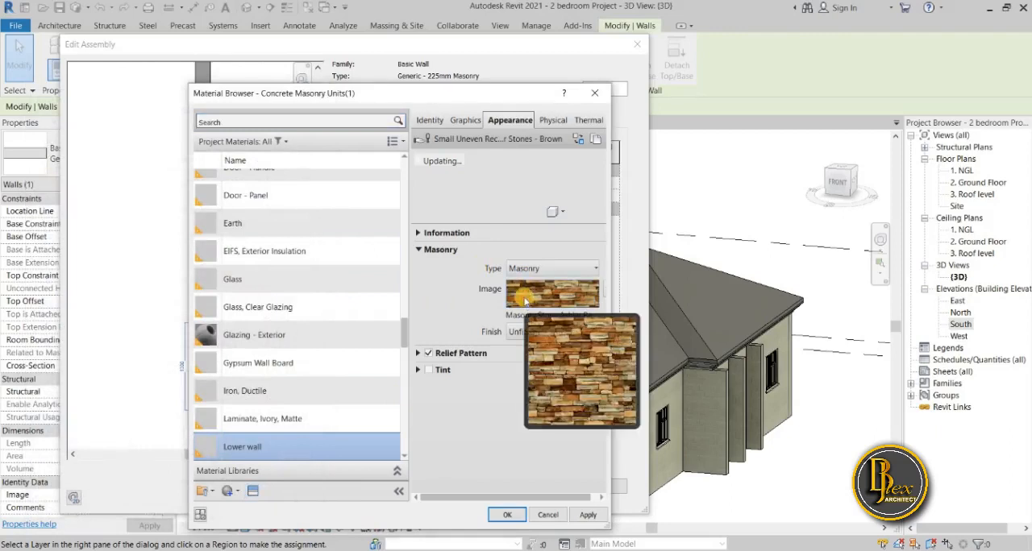
Set the sample size of the brown stone texture to 3000 mm wide and 3000 mm high.
{"action": "left_click", "coordinate": [525, 300]}
{"action": "left_click_drag", "start_coordinate": [492, 89], "coordinate": [222, 161]}
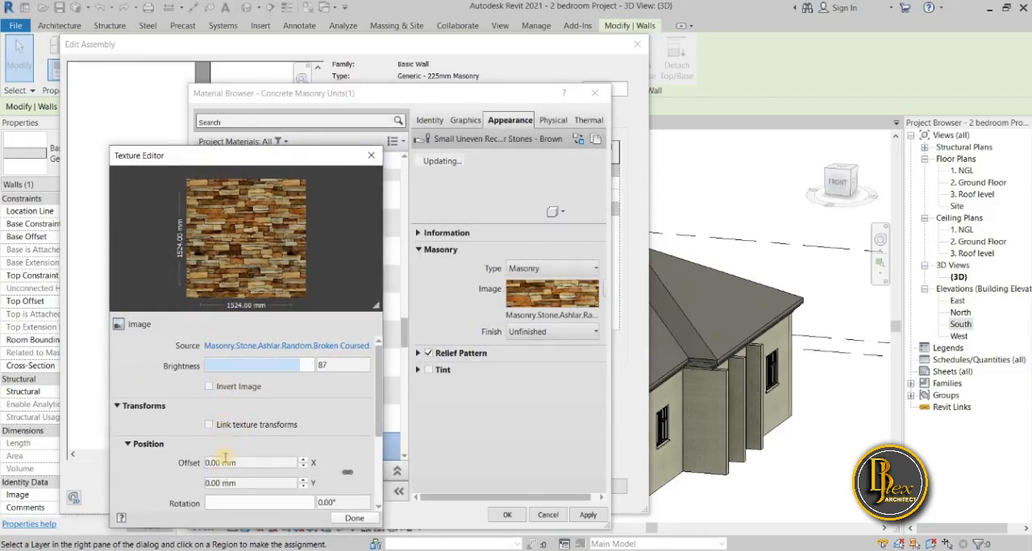
{"action": "left_click_drag", "start_coordinate": [227, 461], "coordinate": [204, 470]}
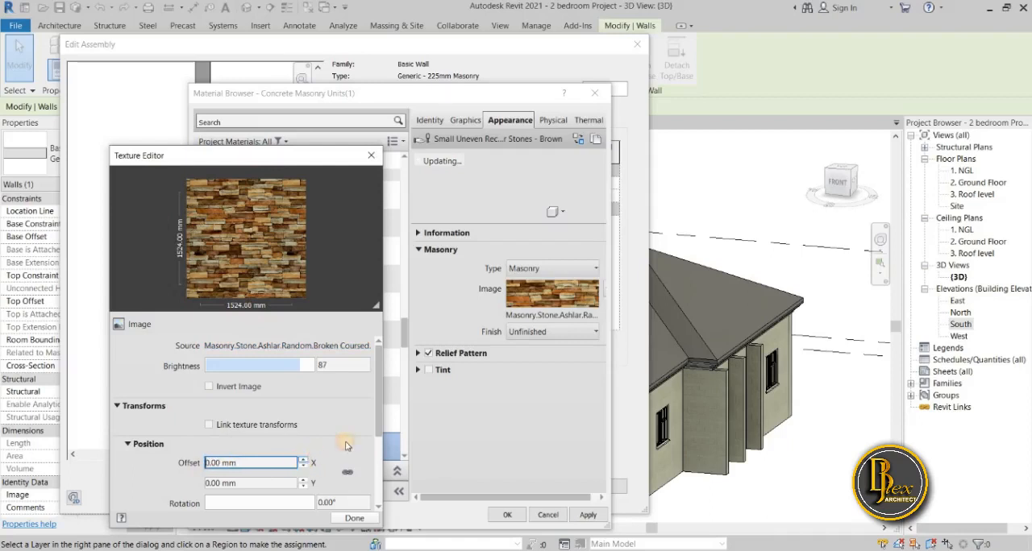
{"action": "scroll", "coordinate": [347, 446], "scroll_direction": "down", "scroll_amount": 3}
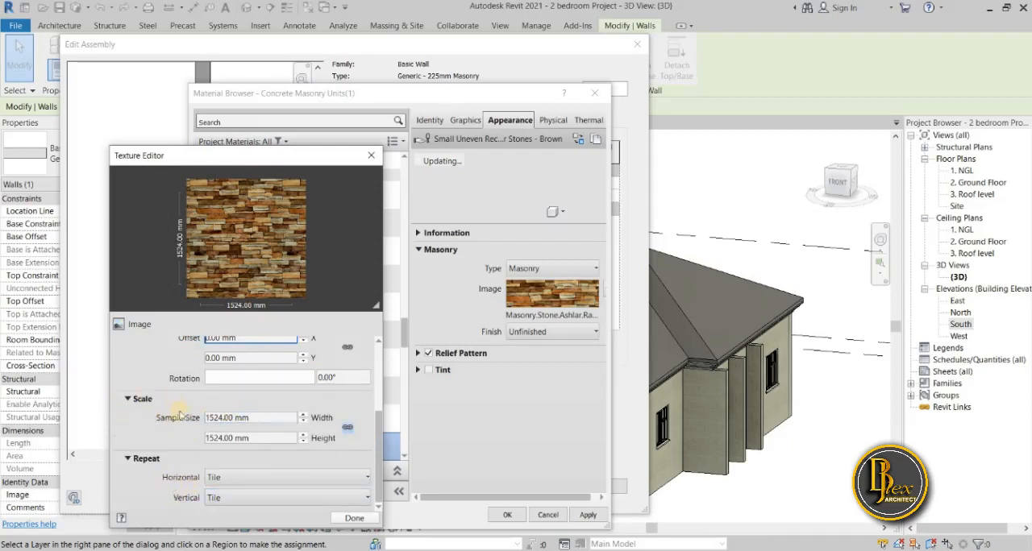
{"action": "left_click", "coordinate": [229, 417]}
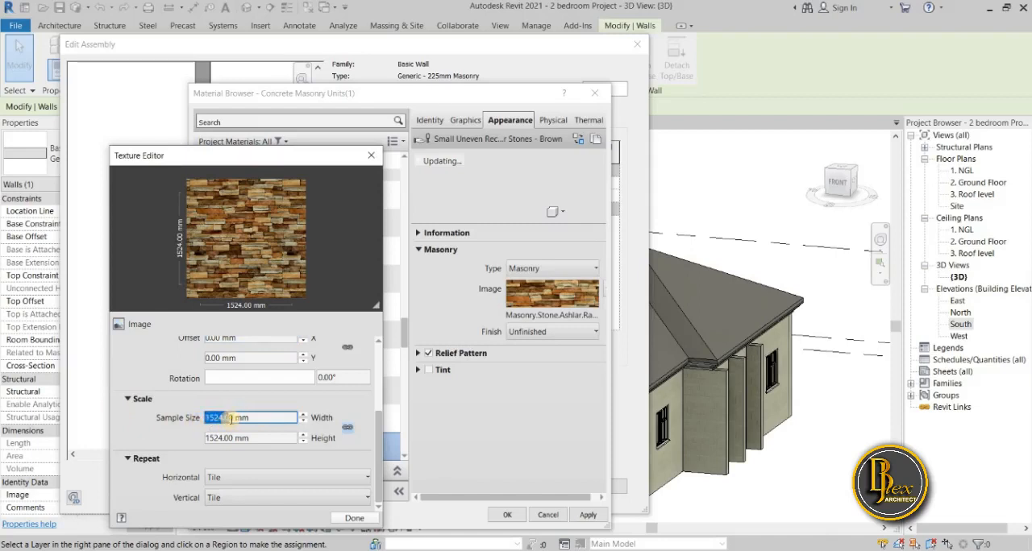
{"action": "left_click", "coordinate": [187, 430]}
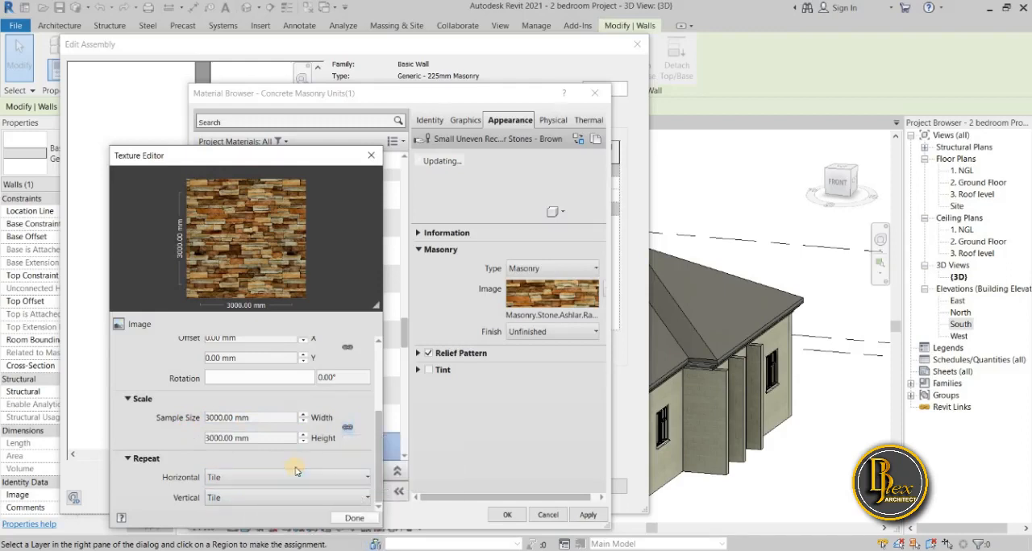
{"action": "left_click", "coordinate": [357, 519]}
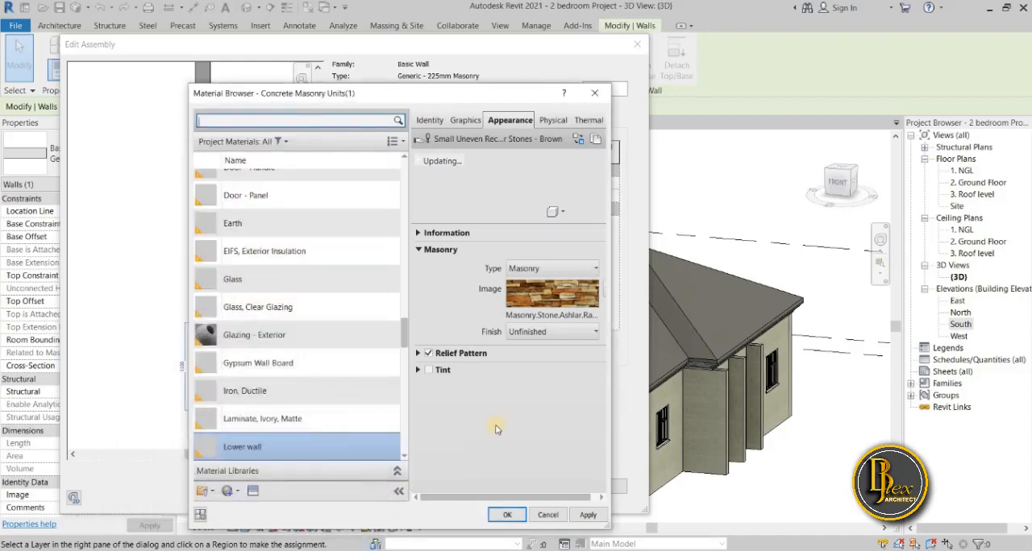
Check the Lower wall material's graphics settings, apply the material to the lower region's structure layer, and confirm the wall assembly.
{"action": "left_click", "coordinate": [470, 121]}
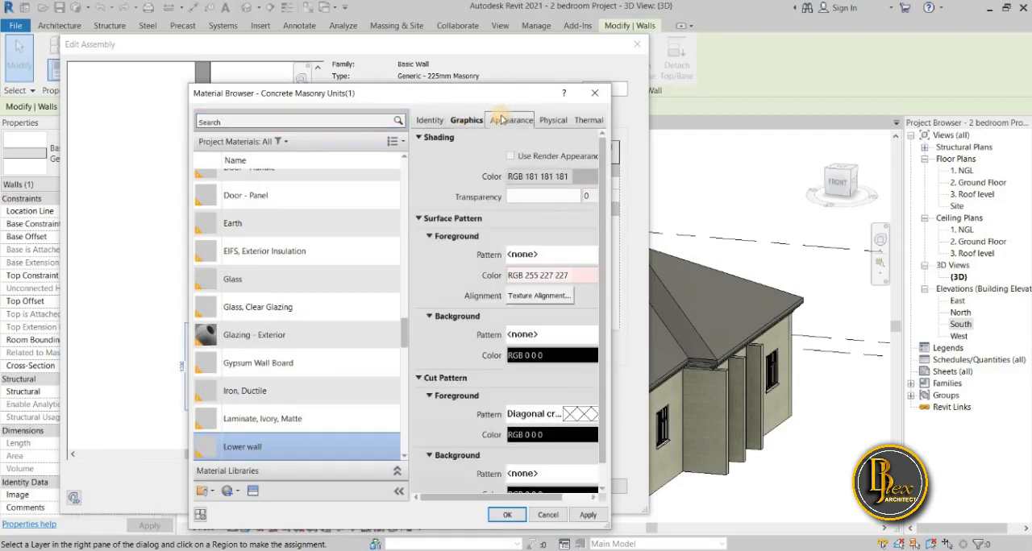
{"action": "left_click", "coordinate": [502, 119]}
{"action": "left_click", "coordinate": [583, 515]}
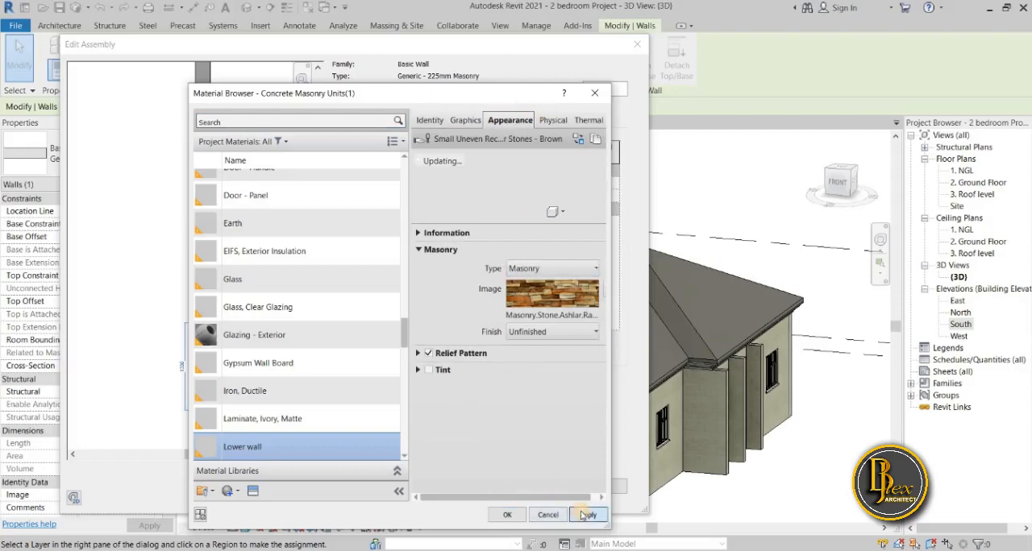
{"action": "left_click", "coordinate": [508, 515]}
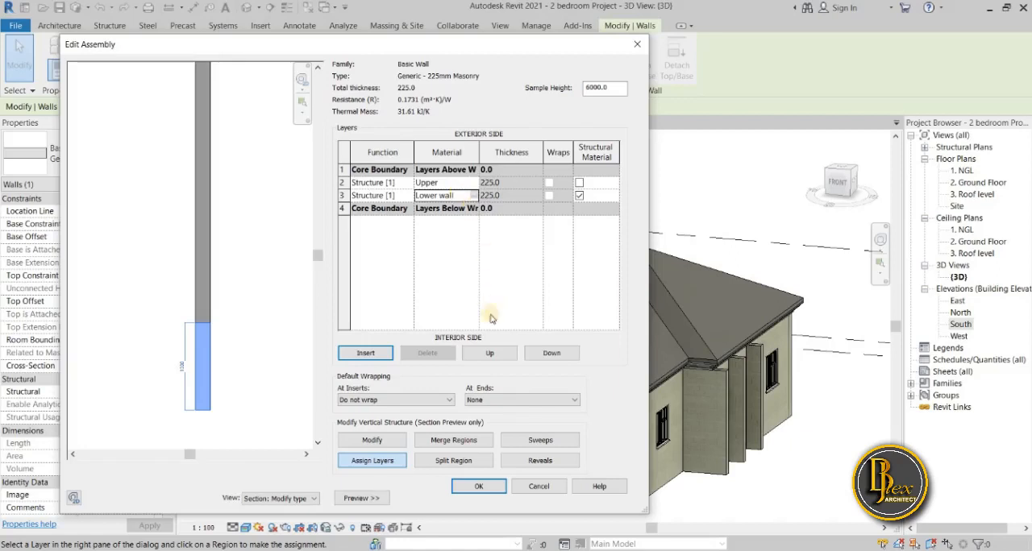
{"action": "left_click", "coordinate": [481, 487]}
{"action": "left_click", "coordinate": [538, 484]}
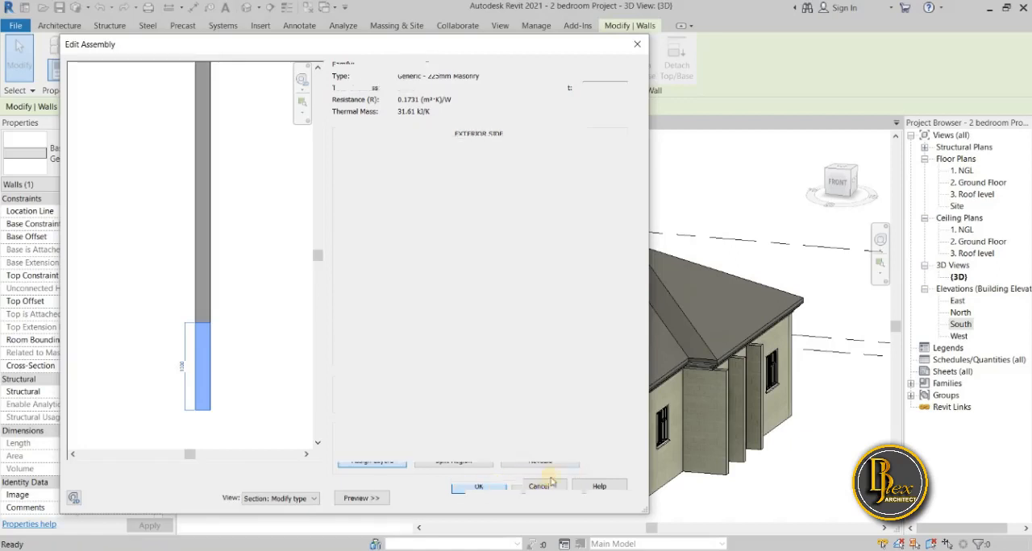
Apply the edited structure of the Generic - 225mm Masonry wall type and close its type properties.
{"action": "left_click_drag", "start_coordinate": [355, 44], "coordinate": [147, 44]}
{"action": "left_click", "coordinate": [397, 499]}
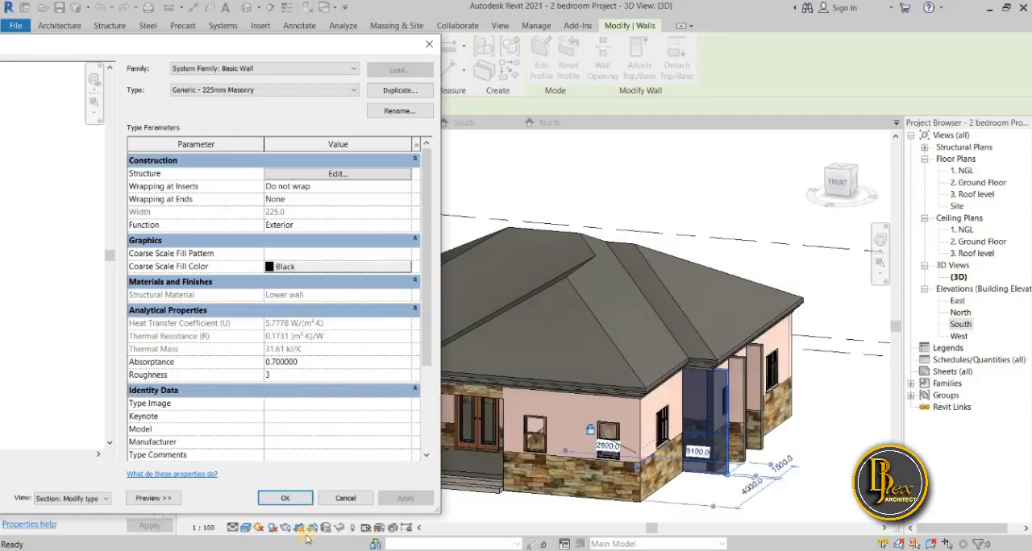
{"action": "left_click", "coordinate": [286, 499]}
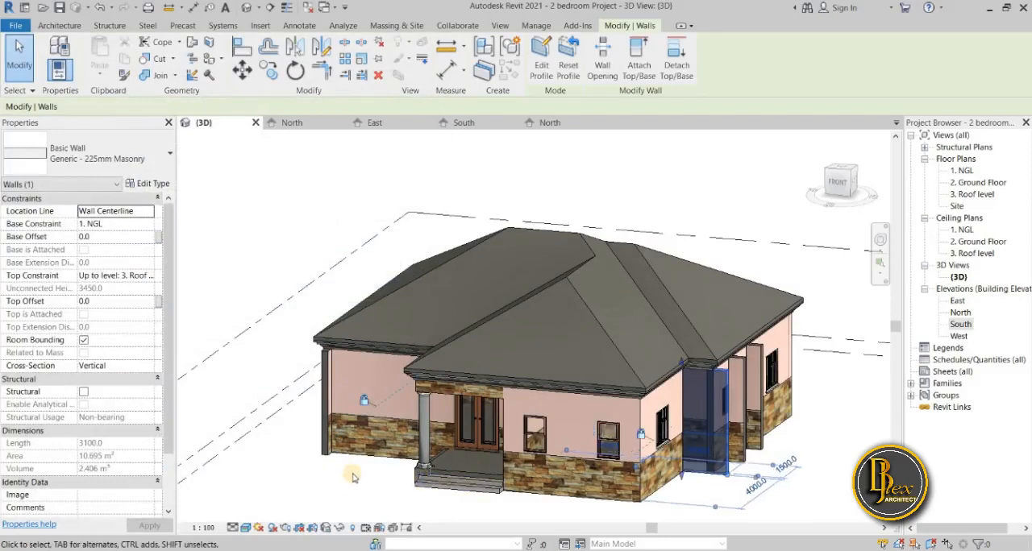
Examine the two-tone finish on the house's front walls and on the short wall above the front porch.
{"action": "scroll", "coordinate": [483, 484], "scroll_direction": "down", "scroll_amount": 4}
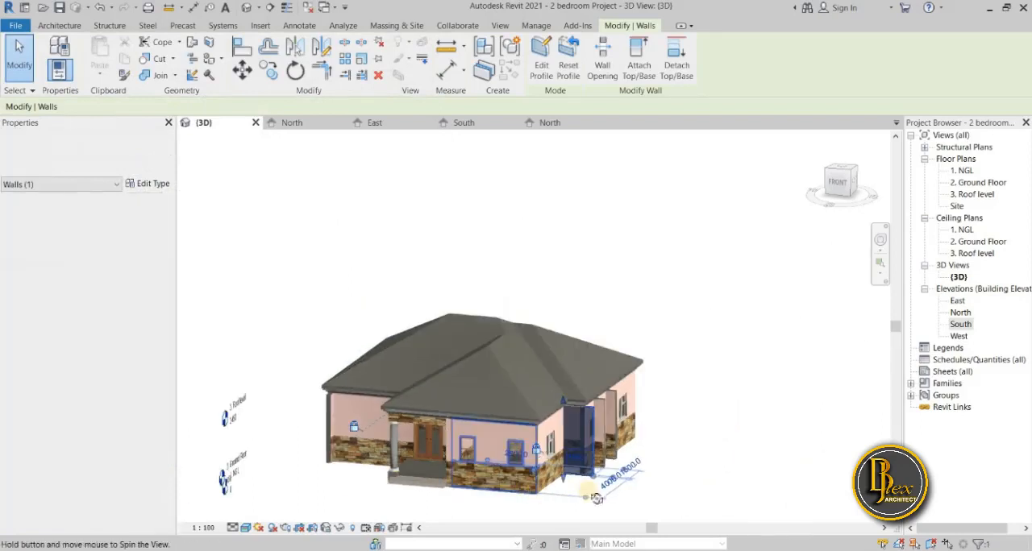
{"action": "middle_click_drag", "start_coordinate": [539, 497], "coordinate": [451, 508], "text": "shift"}
{"action": "left_click", "coordinate": [453, 508]}
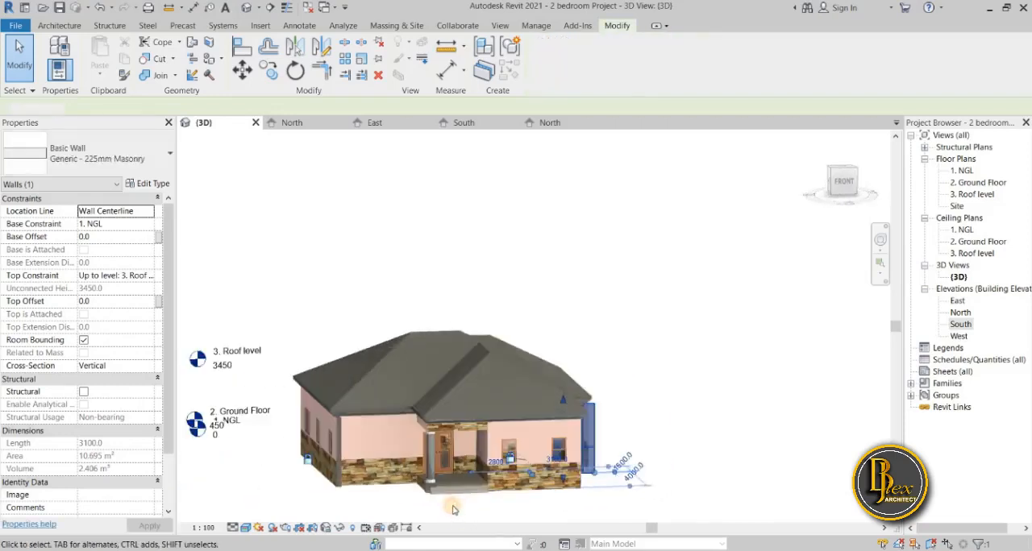
{"action": "scroll", "coordinate": [487, 449], "scroll_direction": "up", "scroll_amount": 4}
{"action": "scroll", "coordinate": [487, 445], "scroll_direction": "down", "scroll_amount": 5}
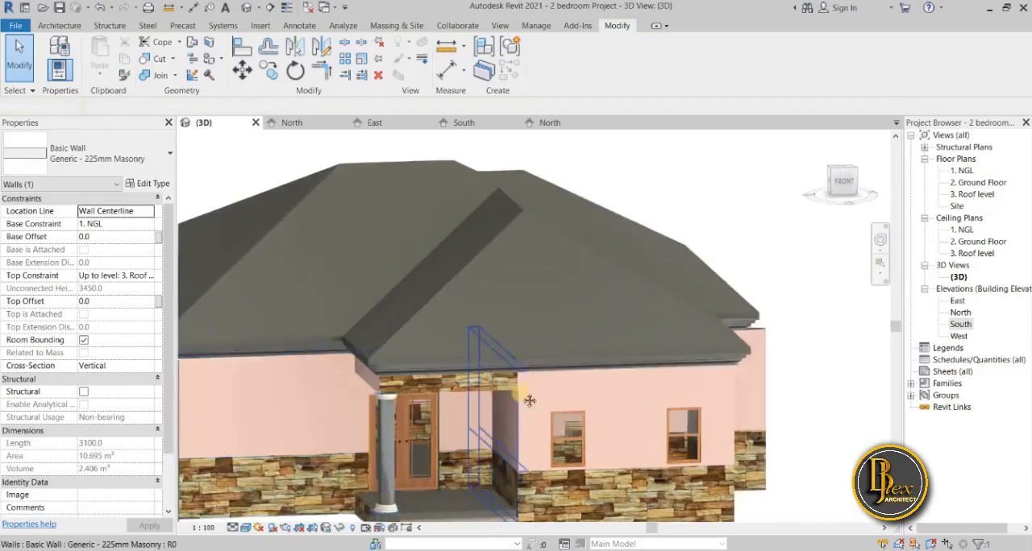
{"action": "scroll", "coordinate": [532, 330], "scroll_direction": "up", "scroll_amount": 5}
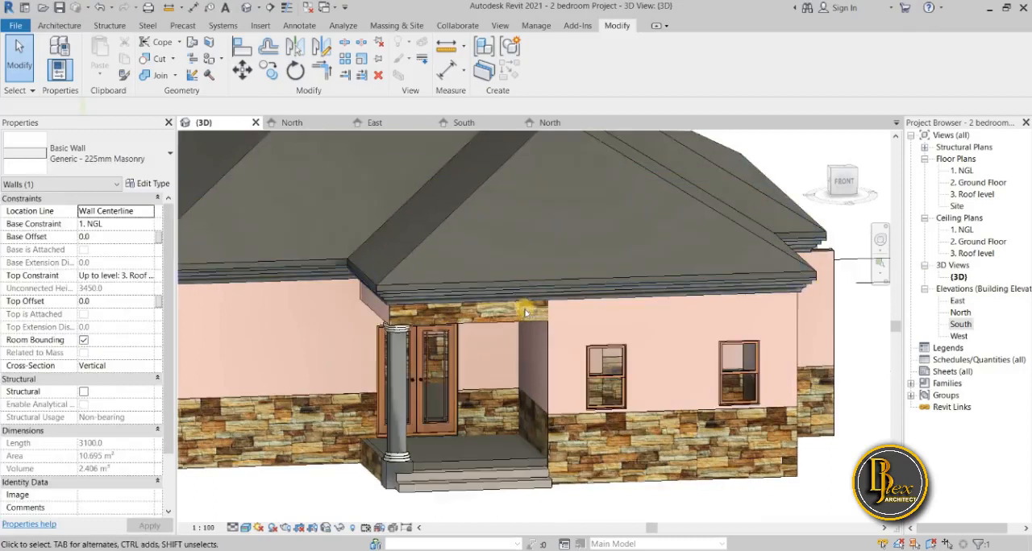
{"action": "key", "text": "Escape"}
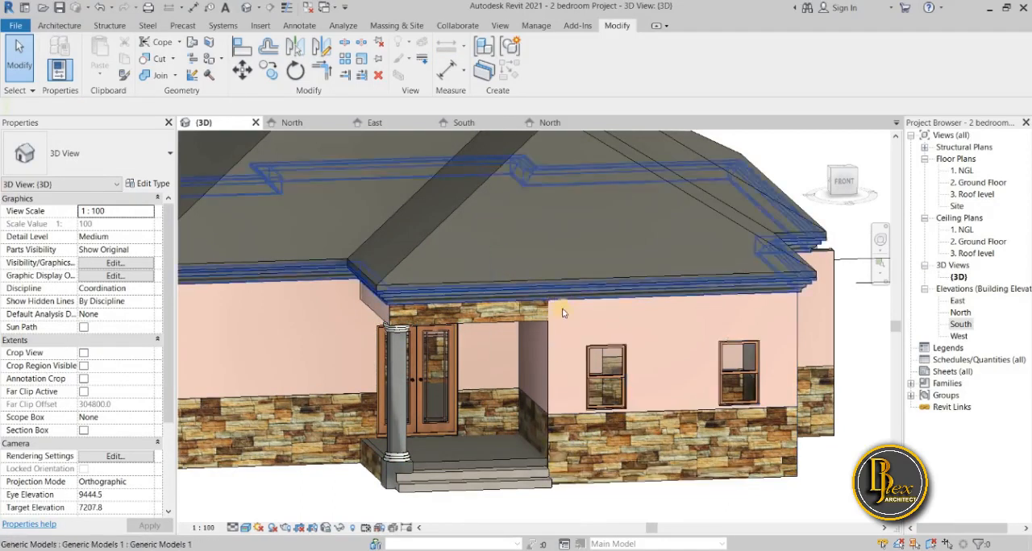
{"action": "left_click", "coordinate": [475, 316]}
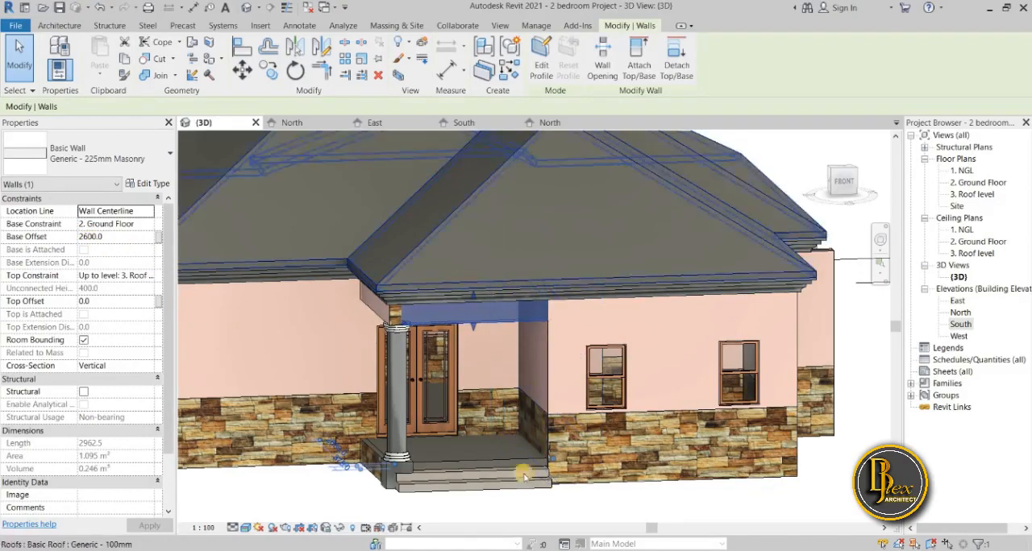
{"action": "left_click", "coordinate": [534, 504]}
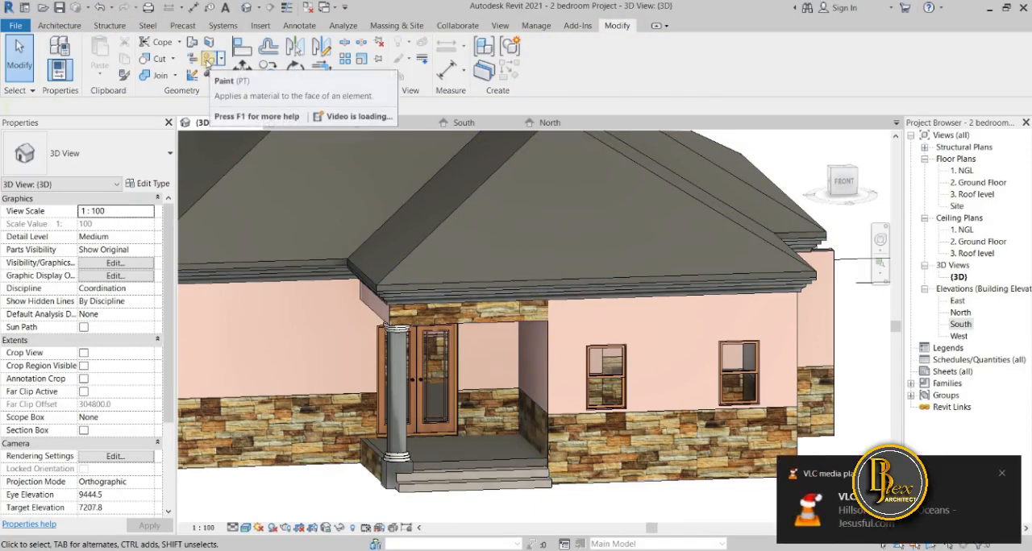
Paint the front face of the short wall above the front porch with the Upper material.
{"action": "left_click", "coordinate": [208, 62]}
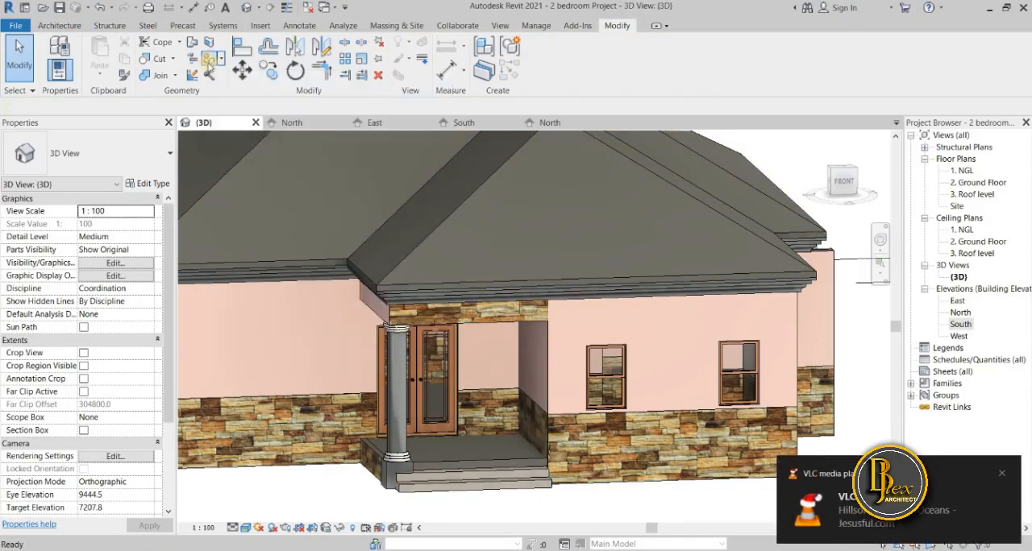
{"action": "scroll", "coordinate": [228, 316], "scroll_direction": "up", "scroll_amount": 1}
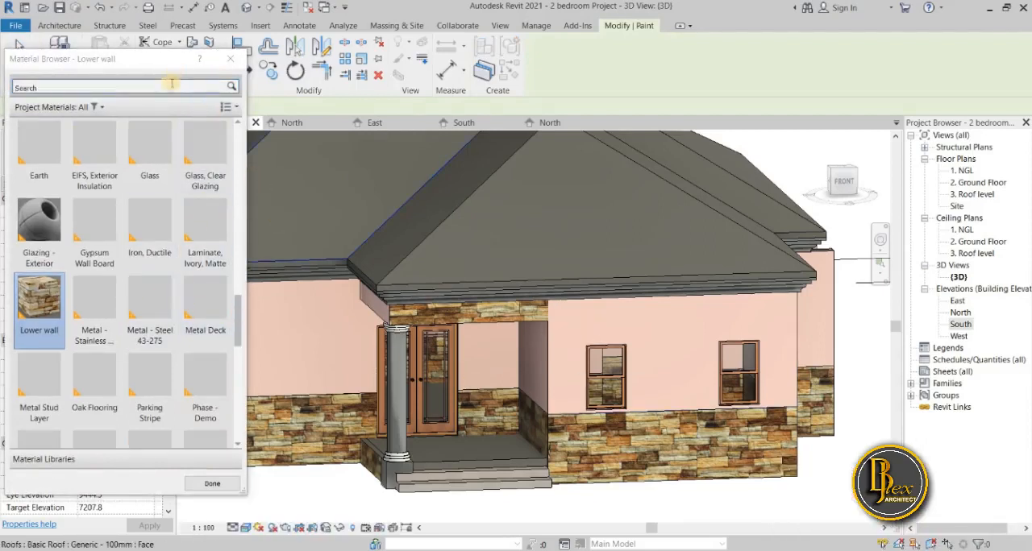
{"action": "scroll", "coordinate": [206, 338], "scroll_direction": "down", "scroll_amount": 10}
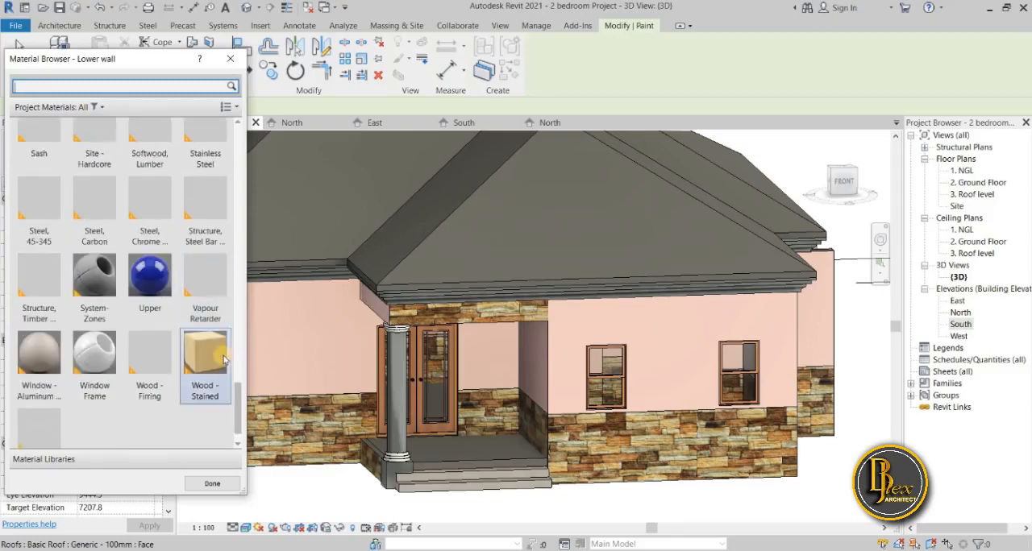
{"action": "scroll", "coordinate": [208, 384], "scroll_direction": "up", "scroll_amount": 3}
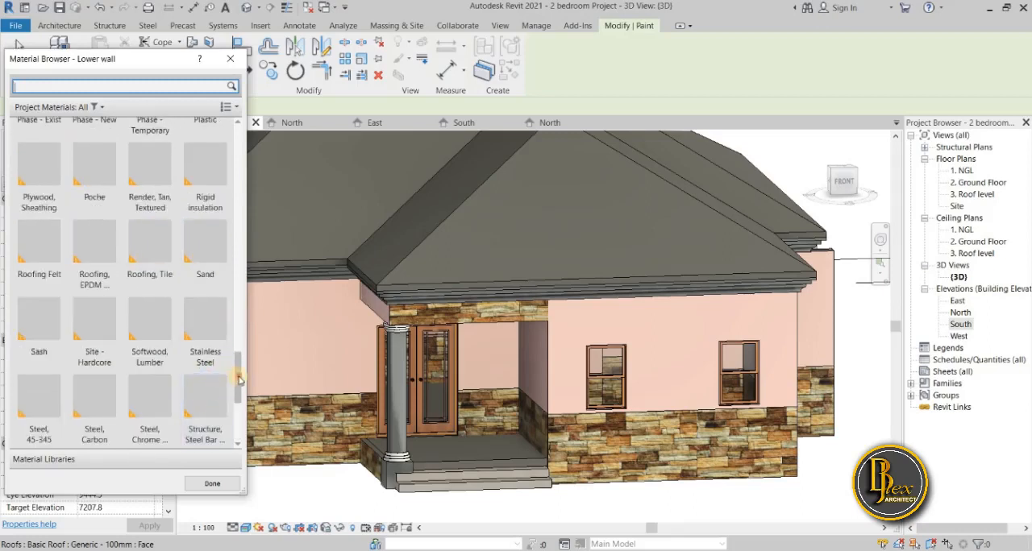
{"action": "left_click_drag", "start_coordinate": [238, 380], "coordinate": [239, 404]}
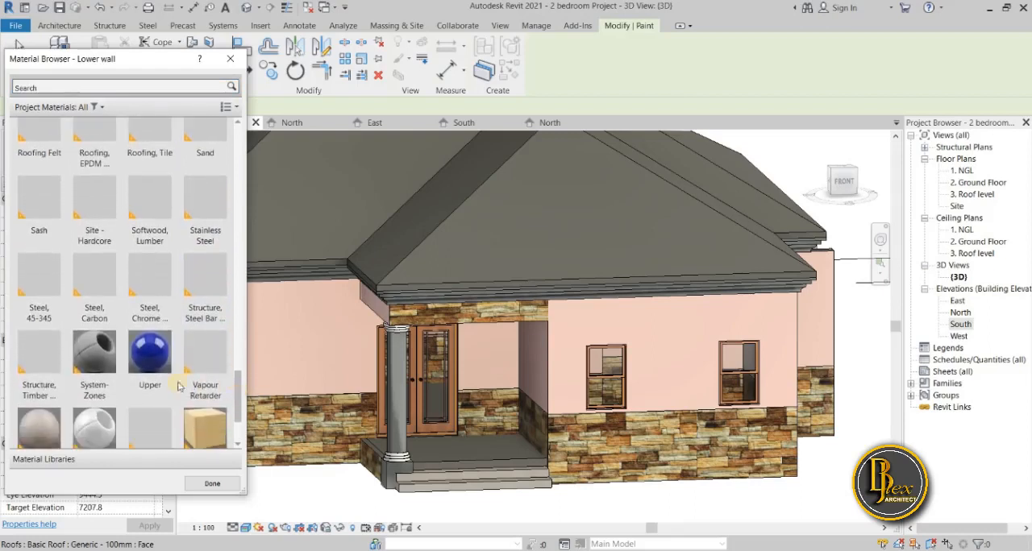
{"action": "left_click", "coordinate": [149, 355]}
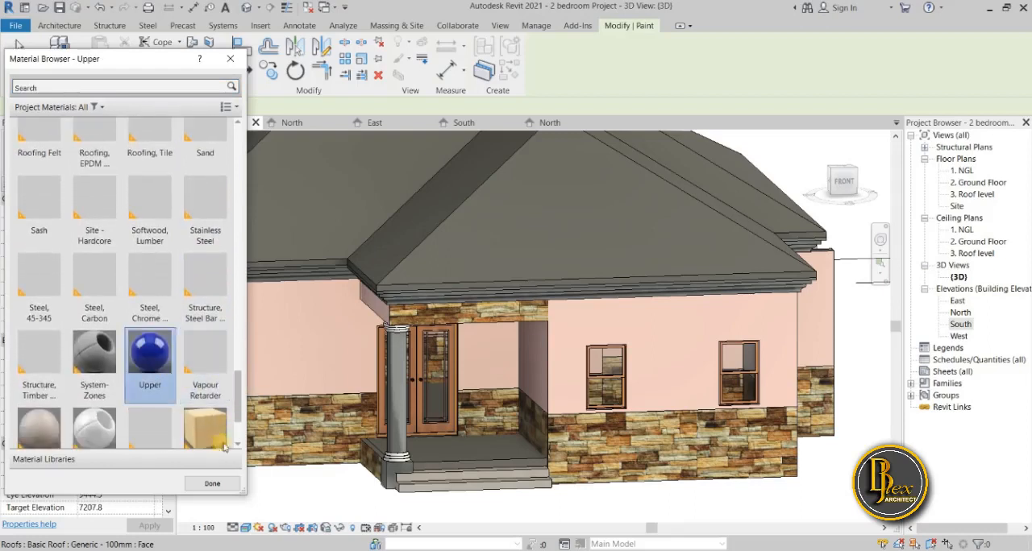
{"action": "scroll", "coordinate": [235, 390], "scroll_direction": "down", "scroll_amount": 1}
{"action": "left_click", "coordinate": [492, 320]}
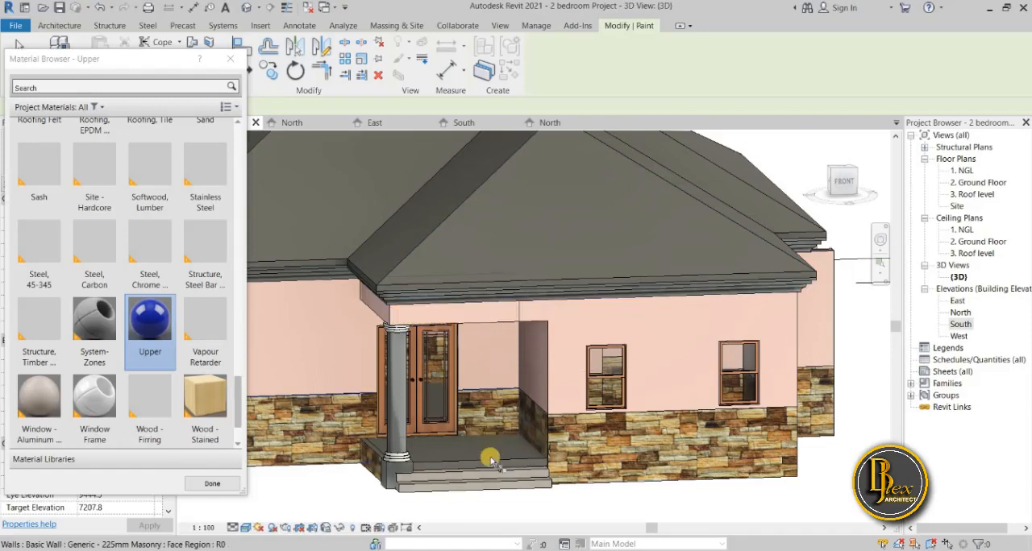
Paint the narrow exposed wall end at the house's front corner, beside the main facade, with the Upper material.
{"action": "middle_click_drag", "start_coordinate": [555, 453], "coordinate": [485, 440], "text": "shift"}
{"action": "scroll", "coordinate": [497, 469], "scroll_direction": "down", "scroll_amount": 3}
{"action": "middle_click_drag", "start_coordinate": [582, 462], "coordinate": [576, 428]}
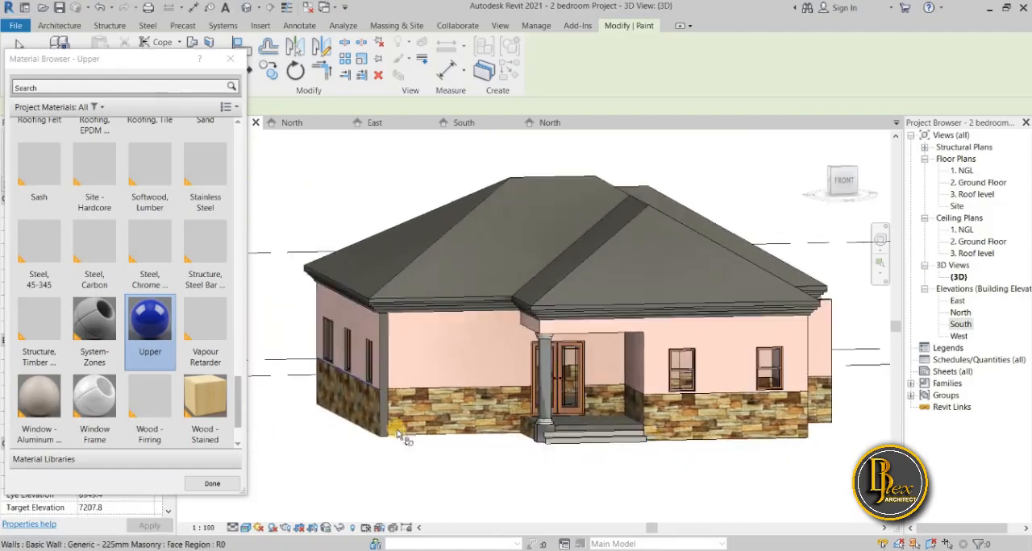
{"action": "scroll", "coordinate": [401, 436], "scroll_direction": "up", "scroll_amount": 3}
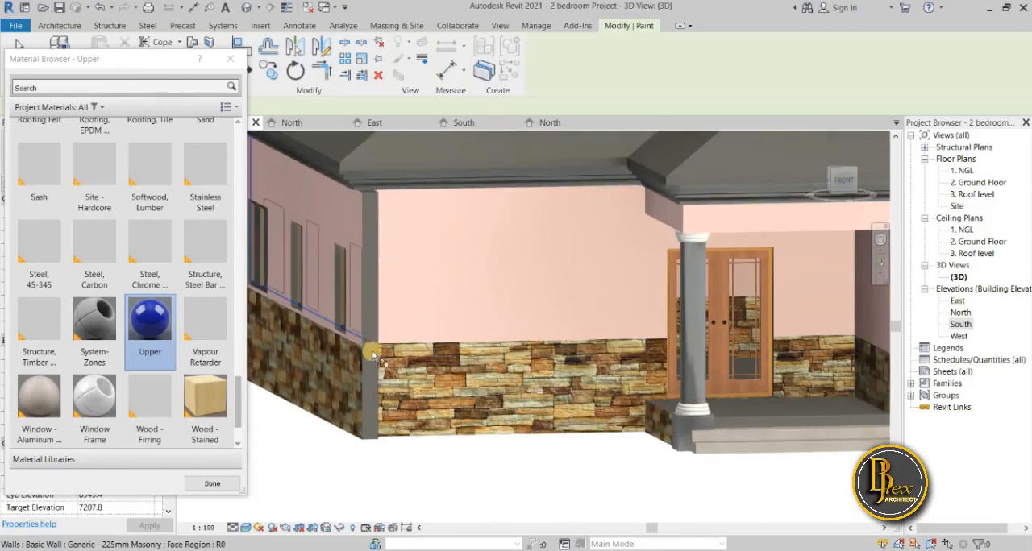
{"action": "middle_click_drag", "start_coordinate": [369, 358], "coordinate": [331, 270], "text": "shift"}
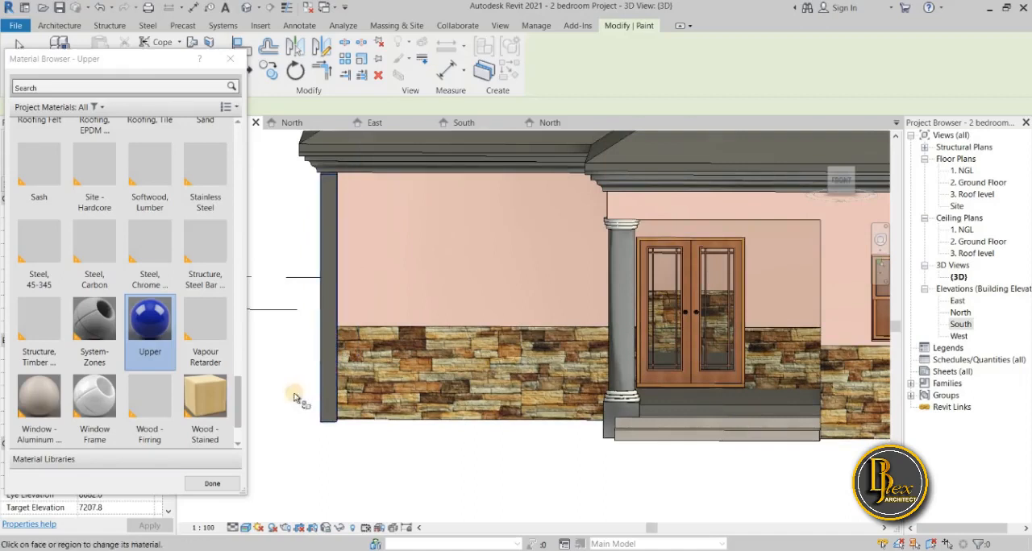
{"action": "left_click", "coordinate": [274, 425]}
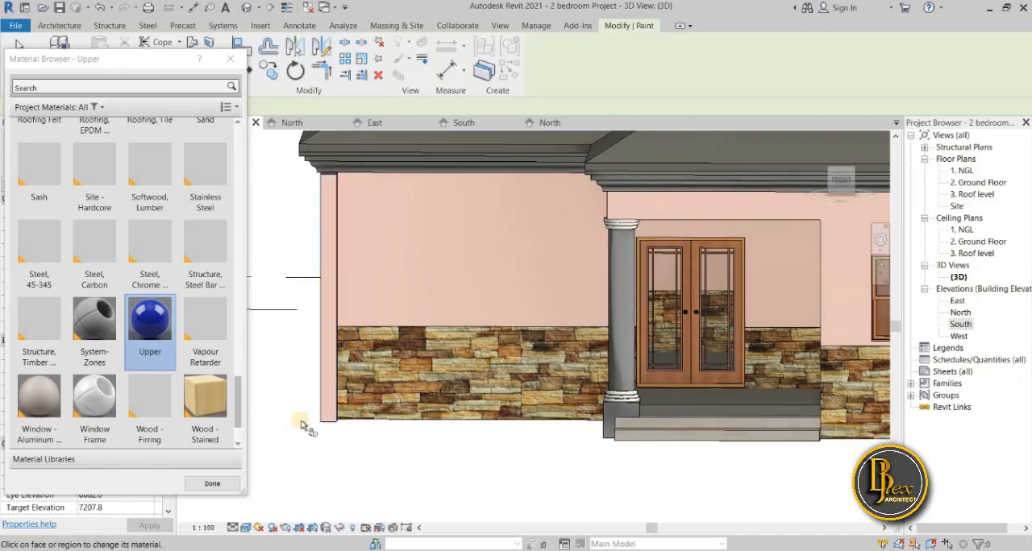
Inspect the rear porch and select the short side wall above its column to check its finish.
{"action": "middle_click_drag", "start_coordinate": [311, 423], "coordinate": [573, 442], "text": "shift"}
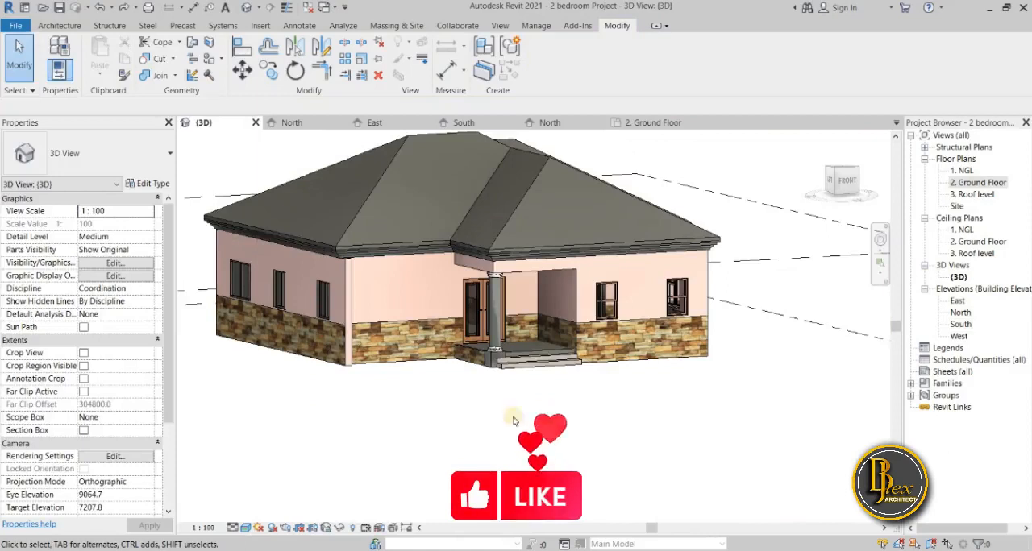
{"action": "middle_click_drag", "start_coordinate": [347, 417], "coordinate": [532, 402], "text": "shift"}
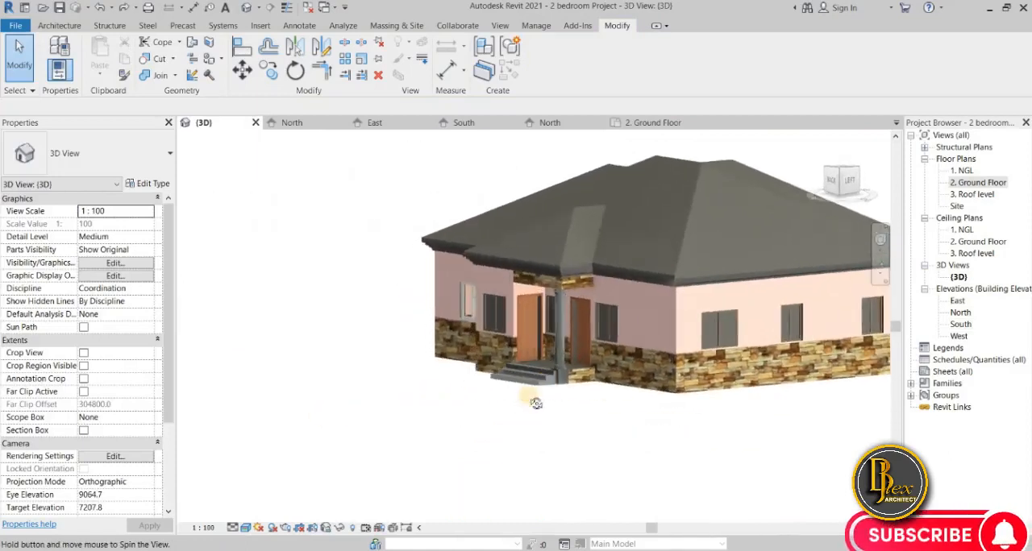
{"action": "scroll", "coordinate": [611, 292], "scroll_direction": "up", "scroll_amount": 4}
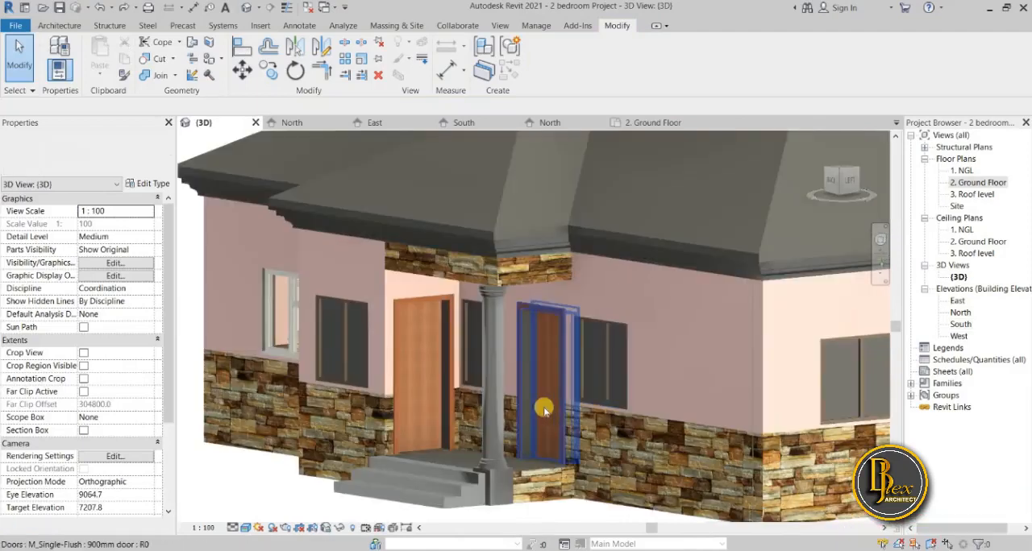
{"action": "scroll", "coordinate": [529, 272], "scroll_direction": "down", "scroll_amount": 1}
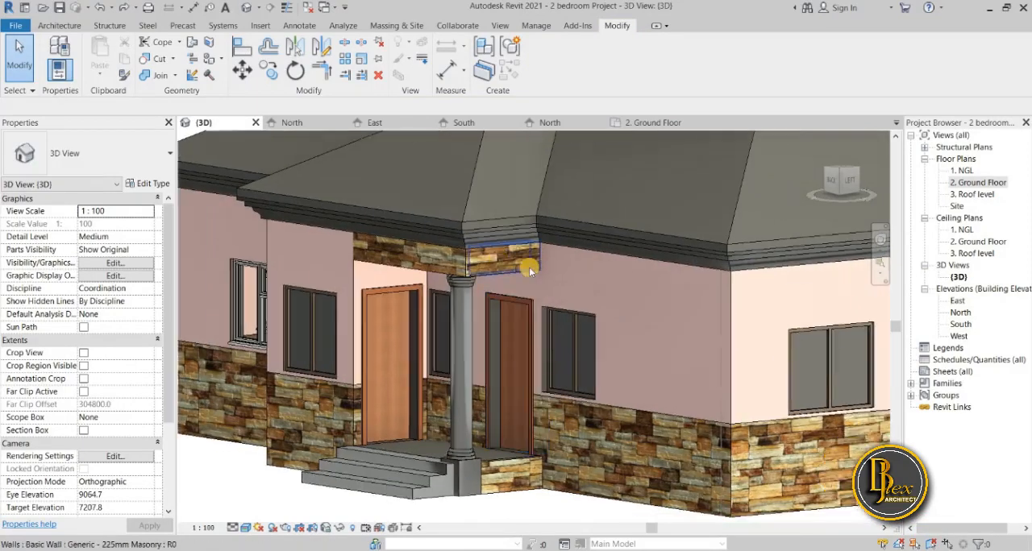
{"action": "left_click", "coordinate": [528, 265]}
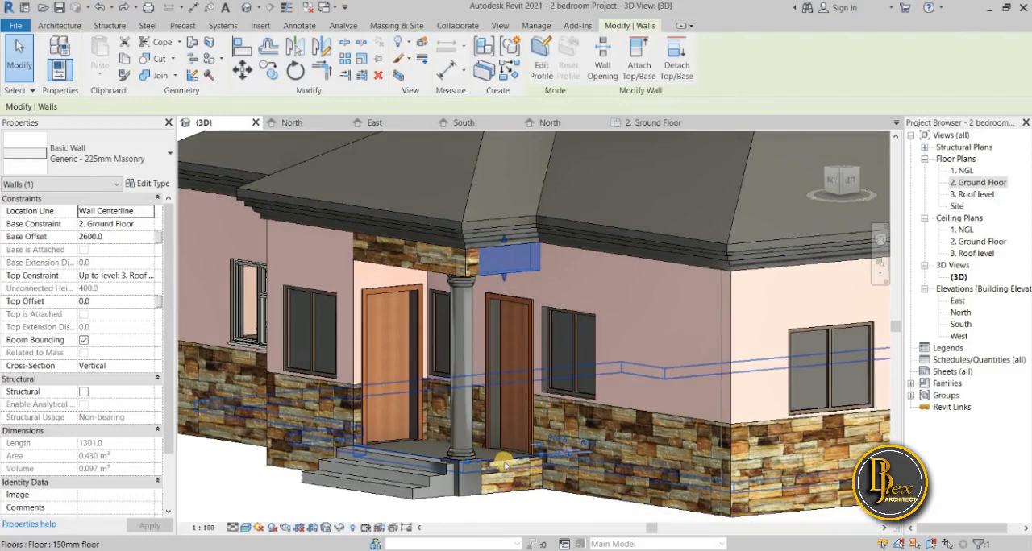
Inspect the side wall above the front porch and the surrounding wall finishes on that side of the house.
{"action": "middle_click_drag", "start_coordinate": [503, 466], "coordinate": [616, 463], "text": "shift"}
{"action": "middle_click_drag", "start_coordinate": [286, 488], "coordinate": [784, 476]}
{"action": "scroll", "coordinate": [658, 339], "scroll_direction": "down", "scroll_amount": 1}
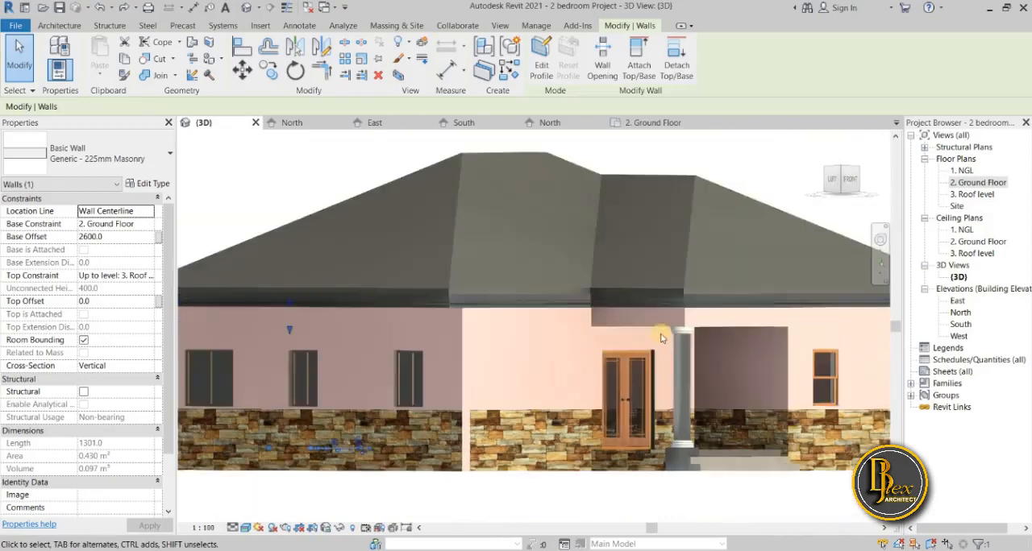
{"action": "left_click", "coordinate": [627, 318]}
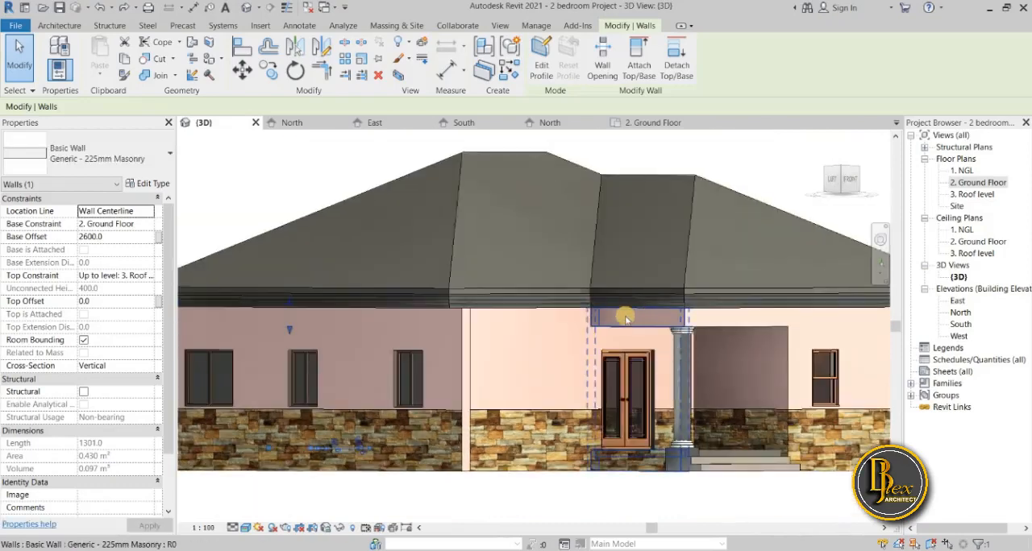
{"action": "scroll", "coordinate": [635, 323], "scroll_direction": "up", "scroll_amount": 3}
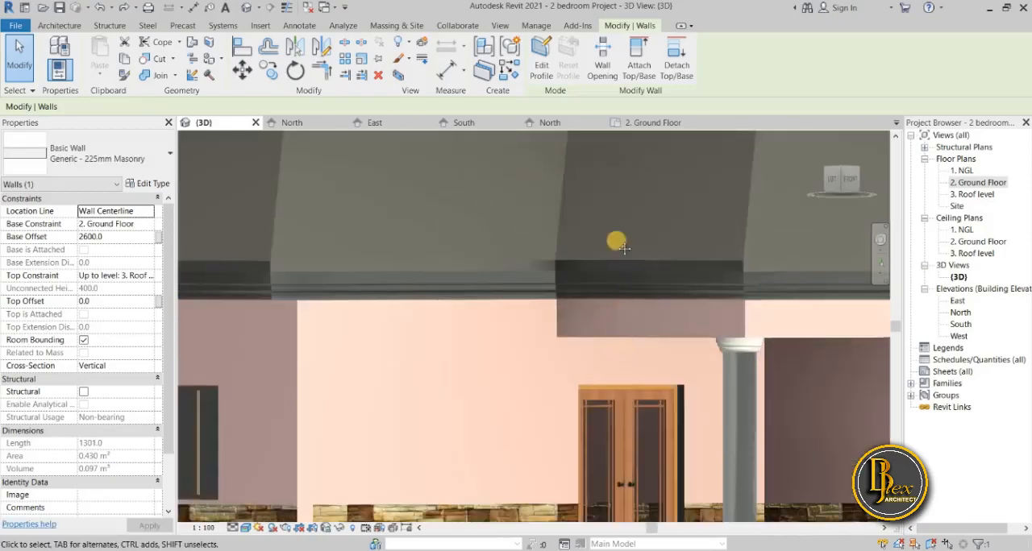
{"action": "scroll", "coordinate": [668, 520], "scroll_direction": "down", "scroll_amount": 2}
{"action": "middle_click_drag", "start_coordinate": [668, 521], "coordinate": [641, 153]}
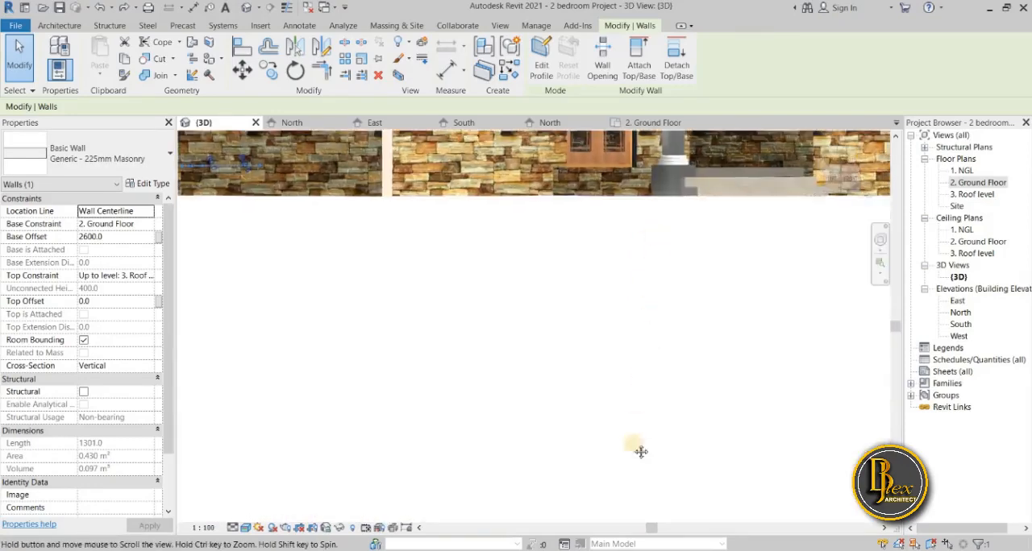
{"action": "middle_click_drag", "start_coordinate": [641, 452], "coordinate": [591, 420]}
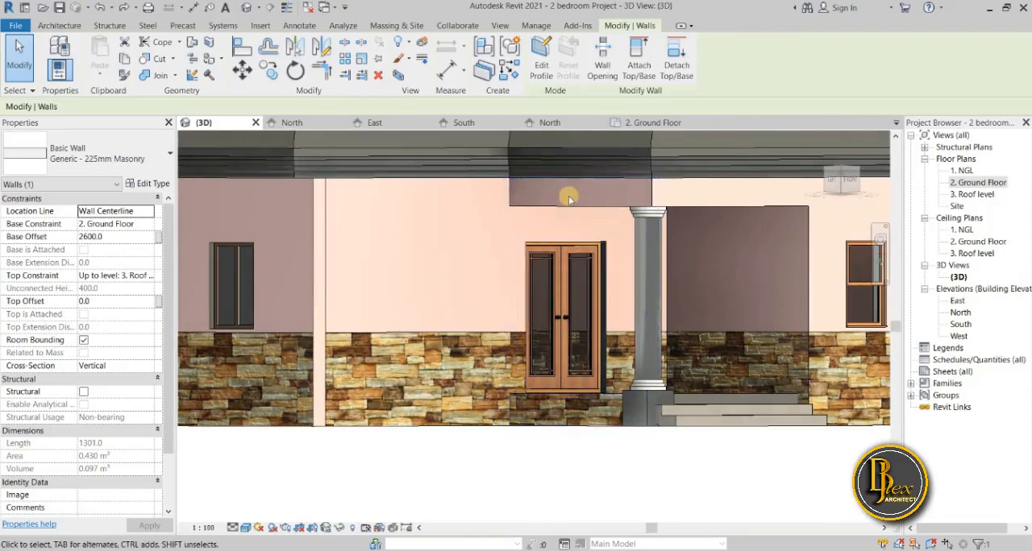
{"action": "left_click", "coordinate": [510, 405]}
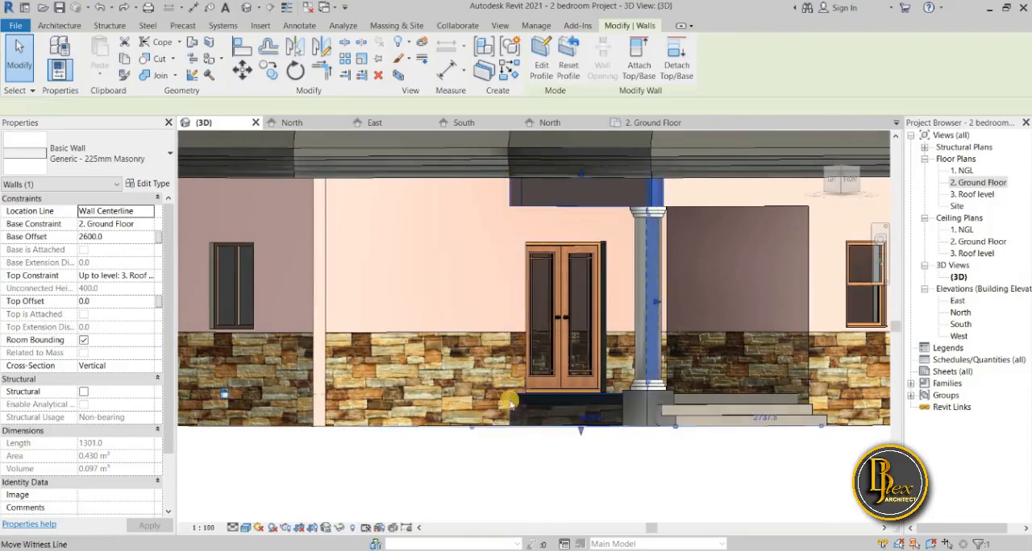
{"action": "middle_click_drag", "start_coordinate": [606, 498], "coordinate": [668, 494]}
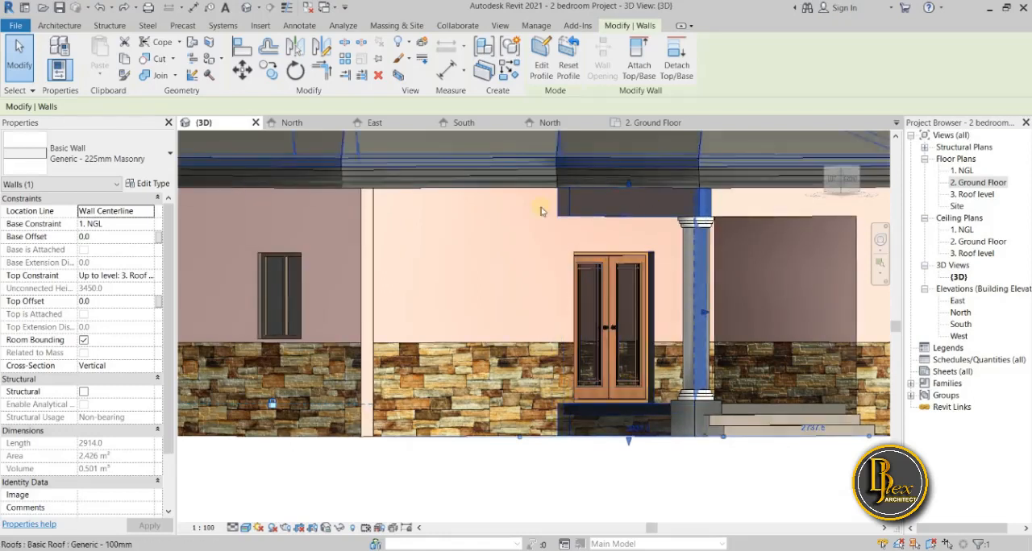
{"action": "left_click", "coordinate": [581, 205]}
{"action": "left_click", "coordinate": [599, 462]}
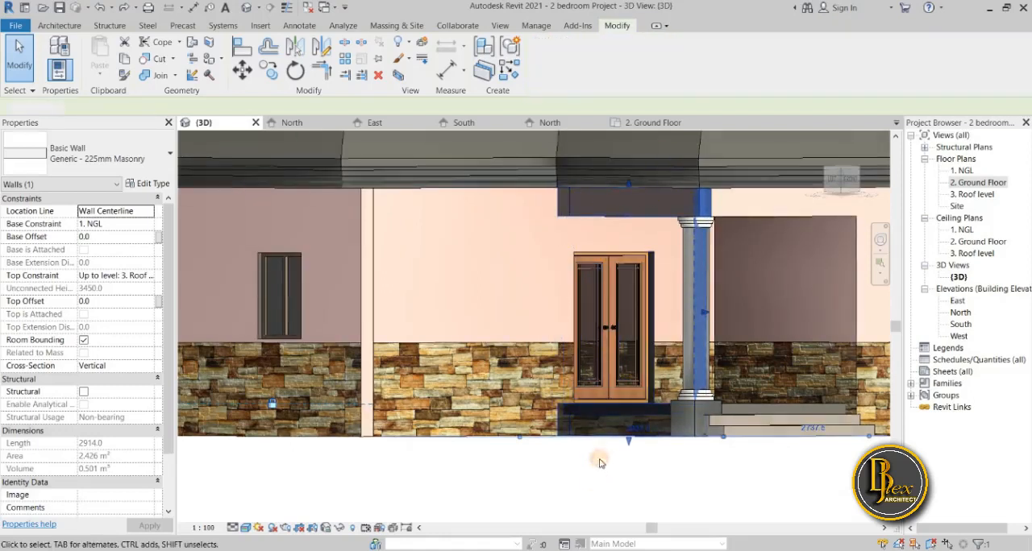
{"action": "left_click", "coordinate": [691, 463]}
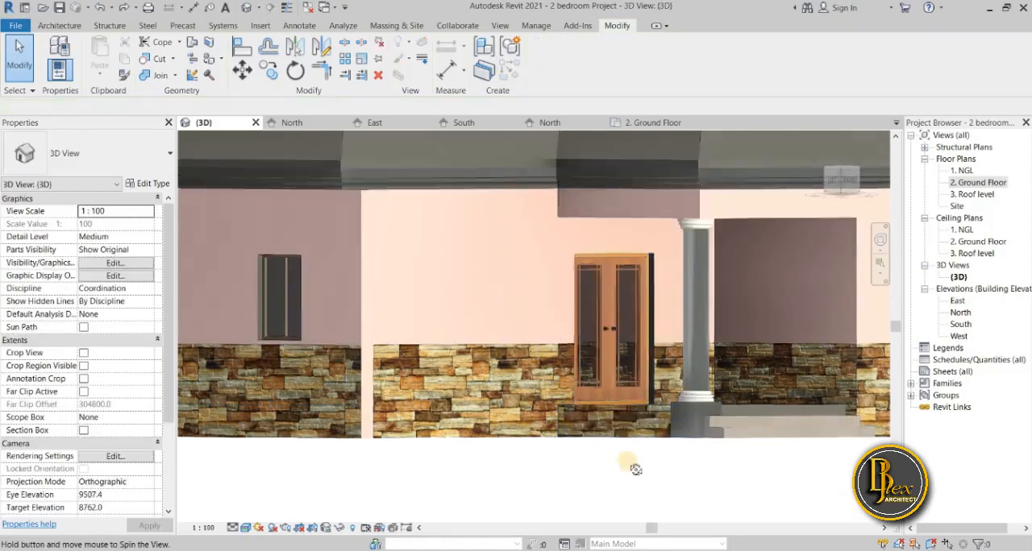
{"action": "middle_click_drag", "start_coordinate": [629, 463], "coordinate": [633, 457], "text": "shift"}
{"action": "scroll", "coordinate": [632, 337], "scroll_direction": "down", "scroll_amount": 3}
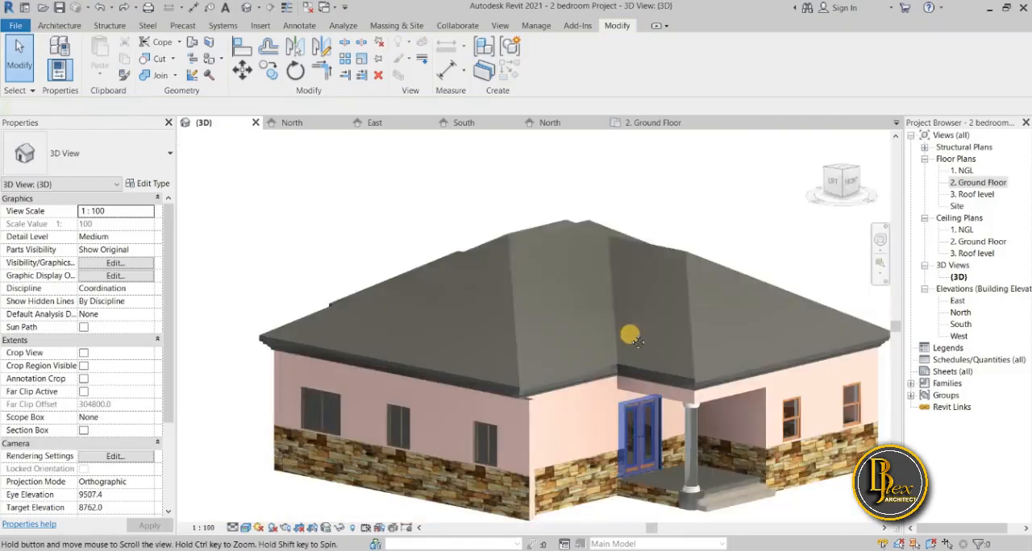
Paint the front and side faces of the short walls above the rear porch column with the Upper material.
{"action": "middle_click_drag", "start_coordinate": [629, 336], "coordinate": [627, 218]}
{"action": "middle_click_drag", "start_coordinate": [399, 336], "coordinate": [413, 355], "text": "shift"}
{"action": "scroll", "coordinate": [398, 305], "scroll_direction": "up", "scroll_amount": 3}
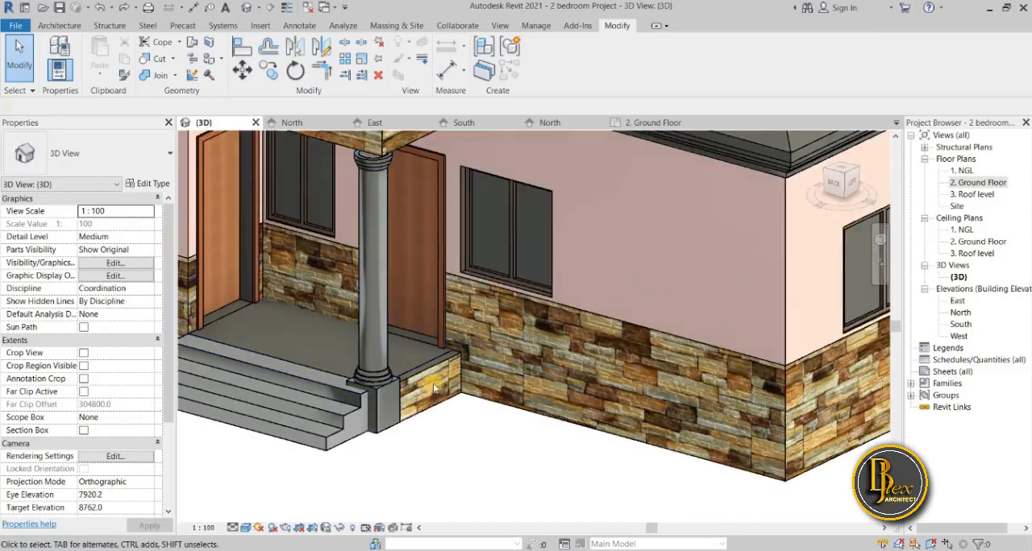
{"action": "middle_click_drag", "start_coordinate": [427, 298], "coordinate": [406, 401], "text": "shift"}
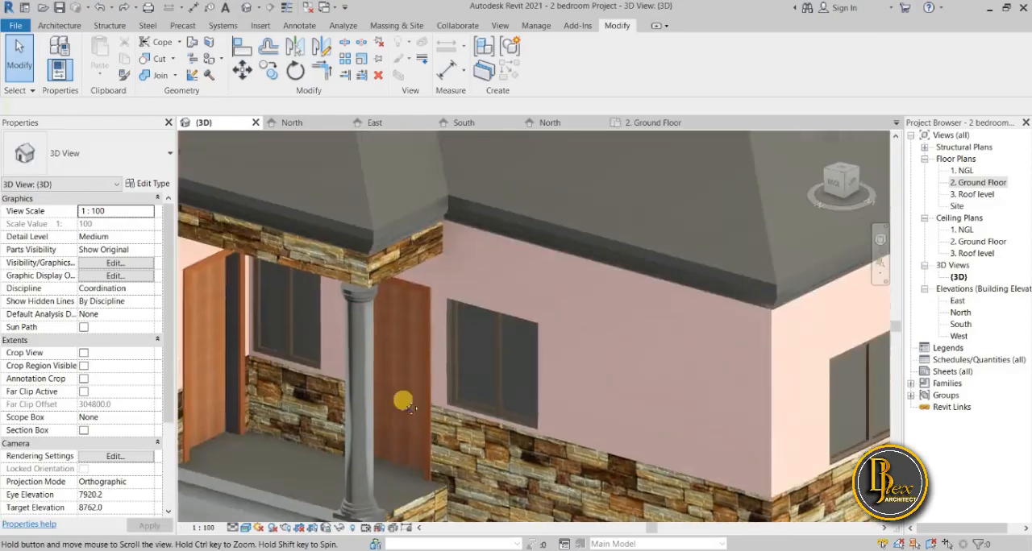
{"action": "scroll", "coordinate": [381, 271], "scroll_direction": "up", "scroll_amount": 3}
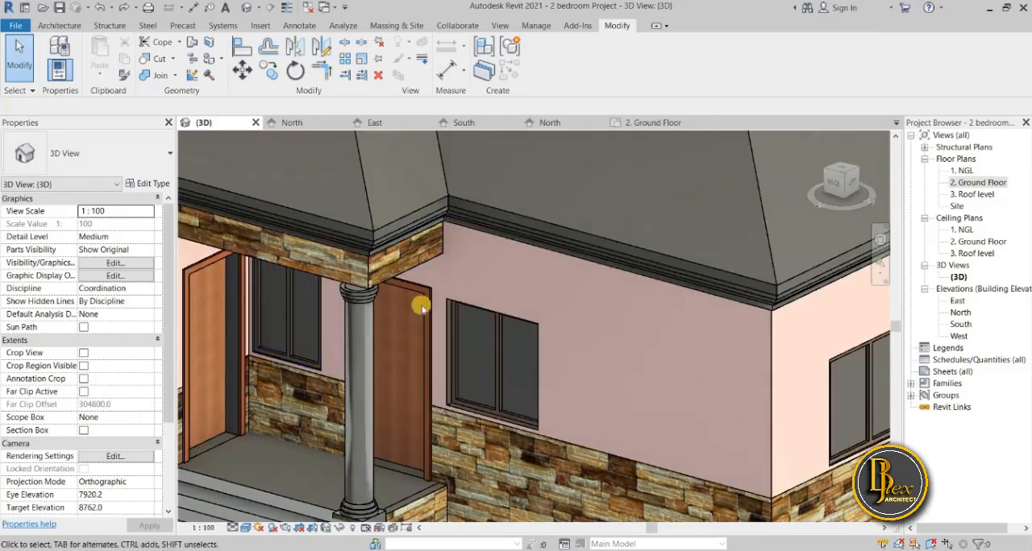
{"action": "scroll", "coordinate": [403, 258], "scroll_direction": "down", "scroll_amount": 5}
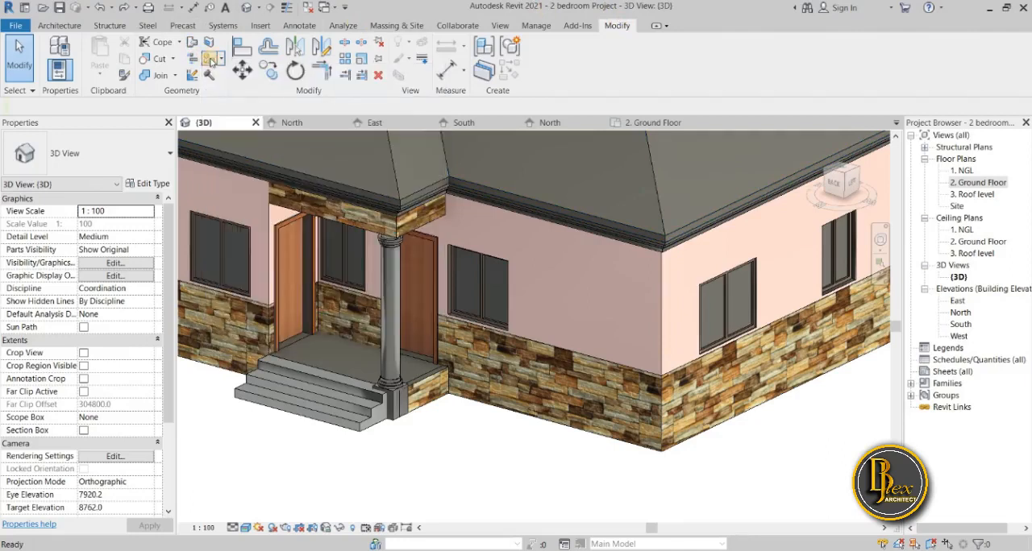
{"action": "left_click", "coordinate": [209, 60]}
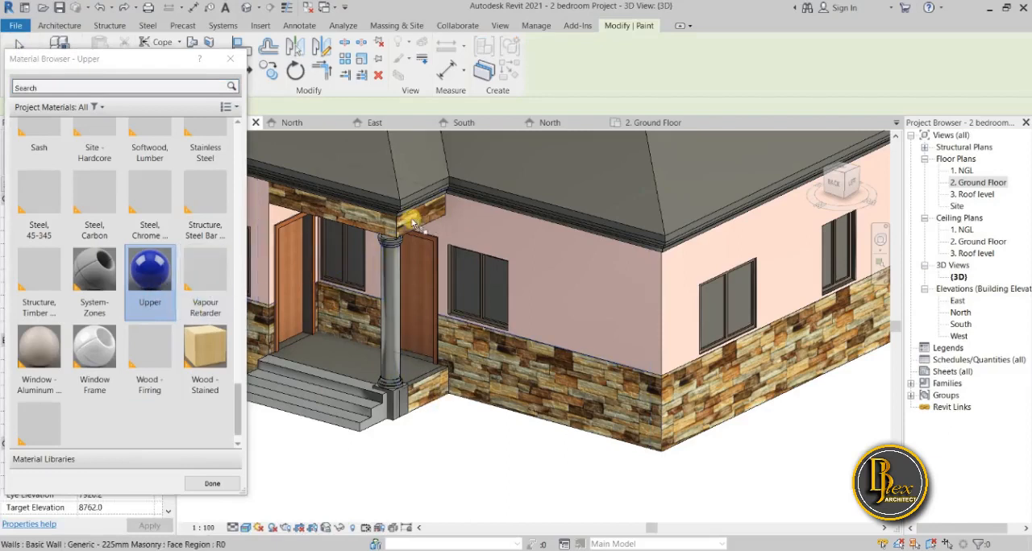
{"action": "middle_click_drag", "start_coordinate": [423, 282], "coordinate": [411, 271]}
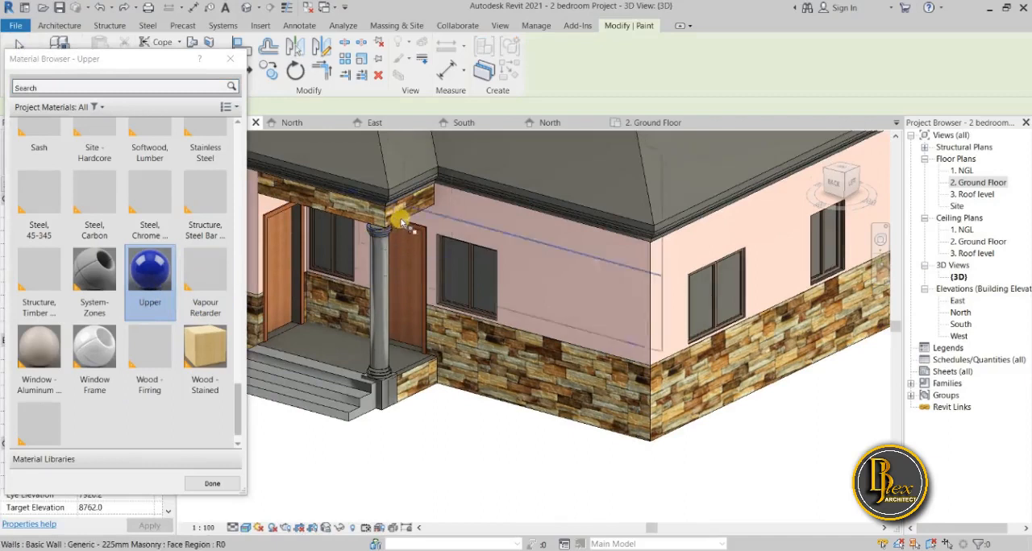
{"action": "left_click", "coordinate": [399, 220]}
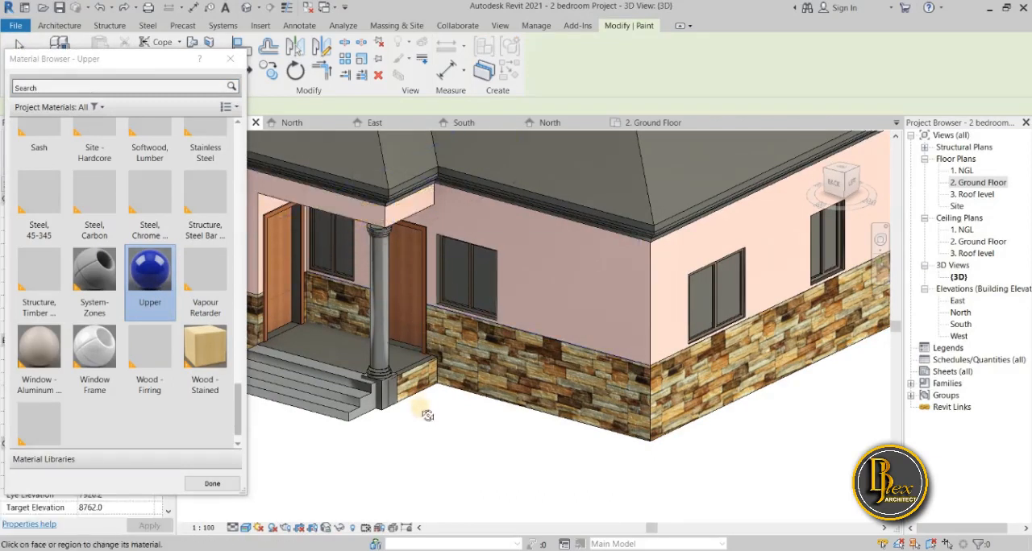
Paint the rear porch column's round shaft with the Upper material.
{"action": "middle_click_drag", "start_coordinate": [427, 415], "coordinate": [448, 319], "text": "shift"}
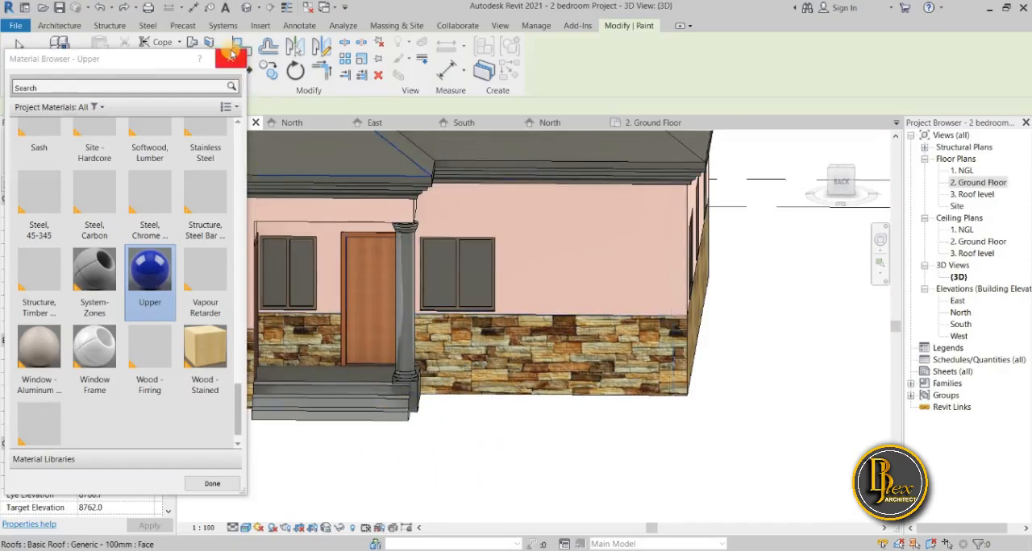
{"action": "scroll", "coordinate": [191, 279], "scroll_direction": "up", "scroll_amount": 1}
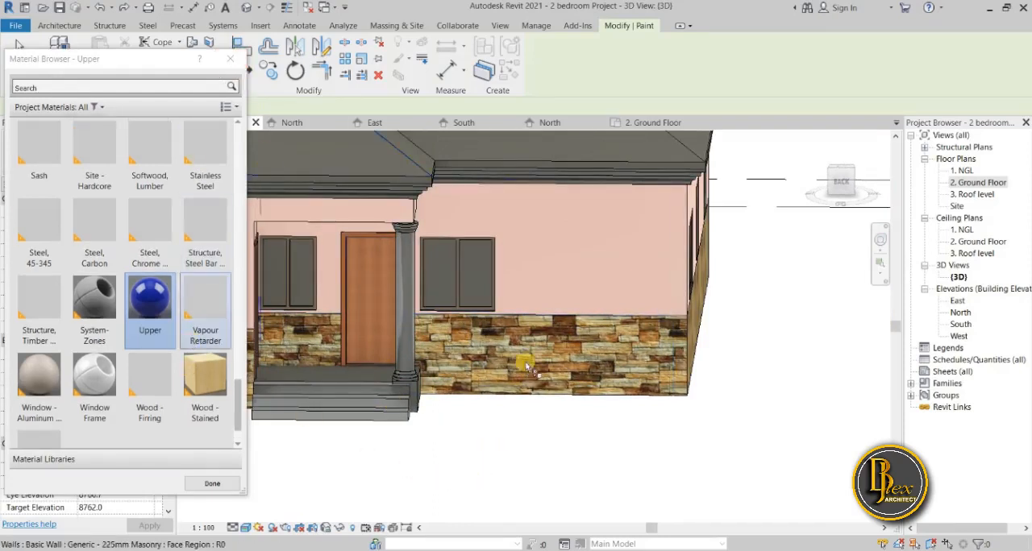
{"action": "left_click", "coordinate": [405, 327]}
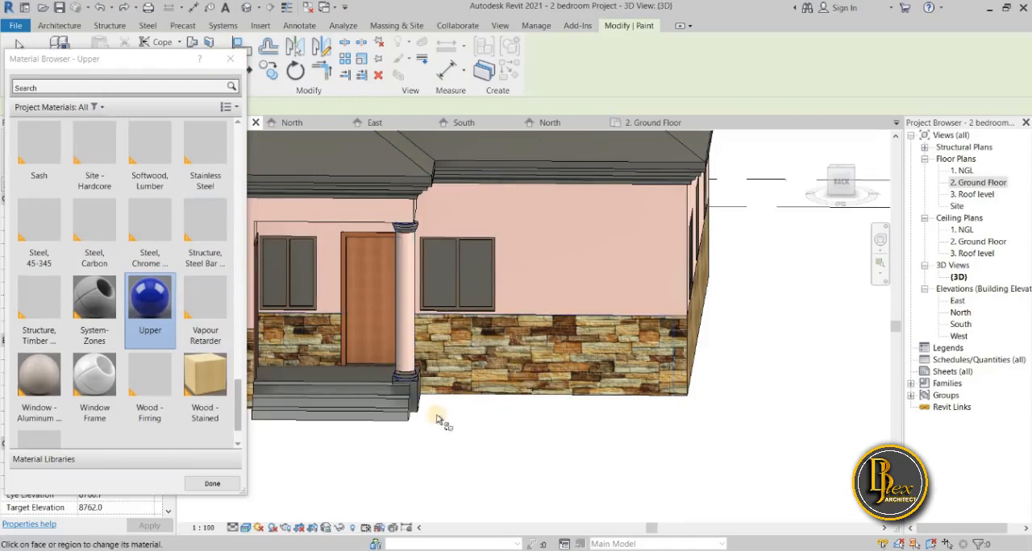
Search the project materials for "gy" and choose Gypsum Wall Board as the paint for the rear porch column's base.
{"action": "middle_click_drag", "start_coordinate": [472, 438], "coordinate": [441, 422], "text": "shift"}
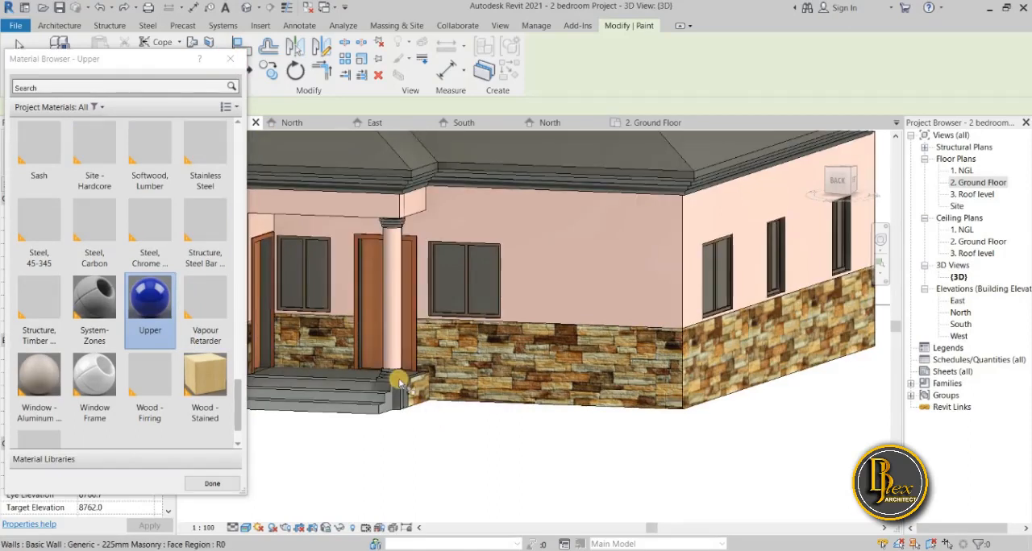
{"action": "scroll", "coordinate": [400, 377], "scroll_direction": "up", "scroll_amount": 3}
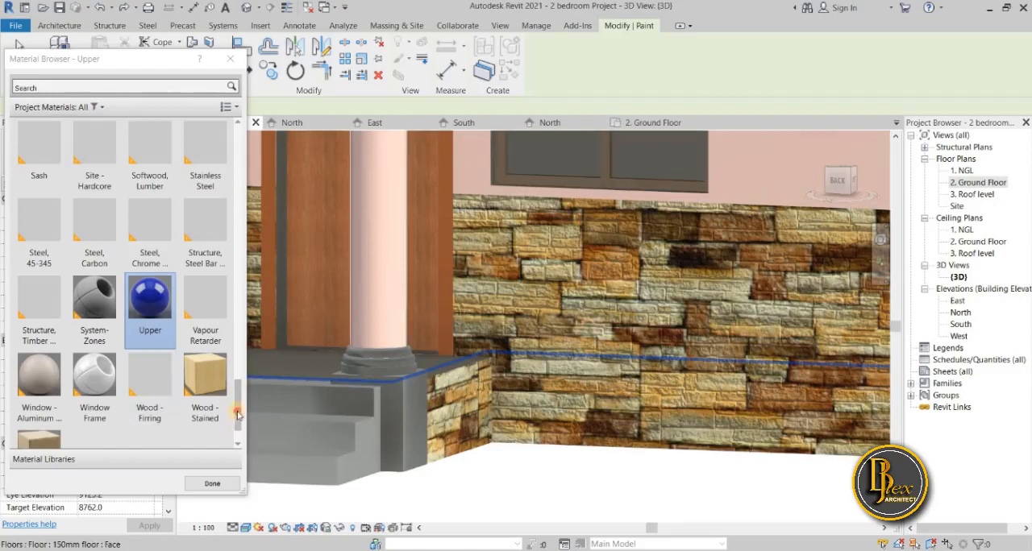
{"action": "left_click_drag", "start_coordinate": [237, 414], "coordinate": [238, 250]}
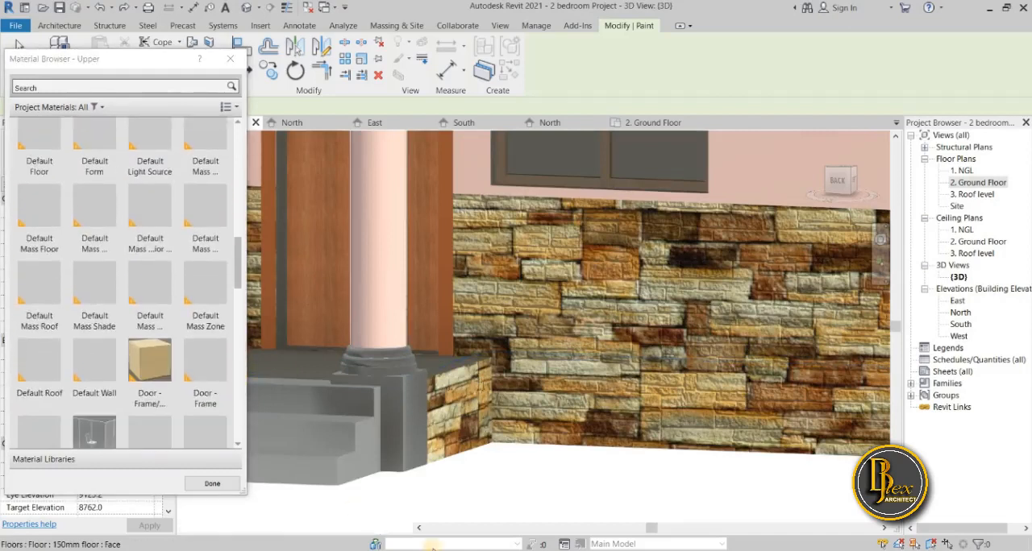
{"action": "left_click", "coordinate": [129, 83]}
{"action": "left_click", "coordinate": [396, 455]}
{"action": "left_click", "coordinate": [382, 455]}
{"action": "left_click", "coordinate": [398, 444]}
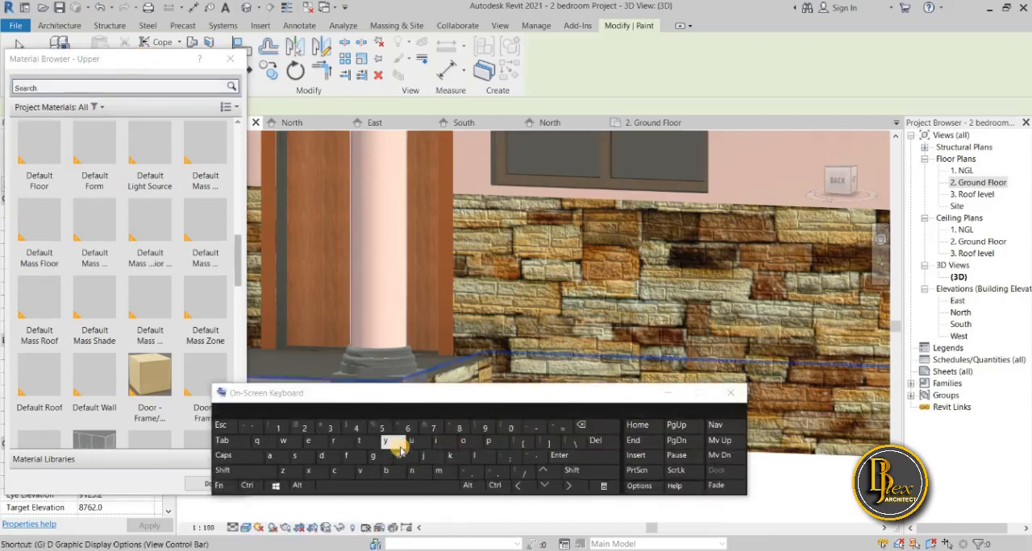
{"action": "left_click", "coordinate": [484, 443]}
{"action": "left_click", "coordinate": [145, 79]}
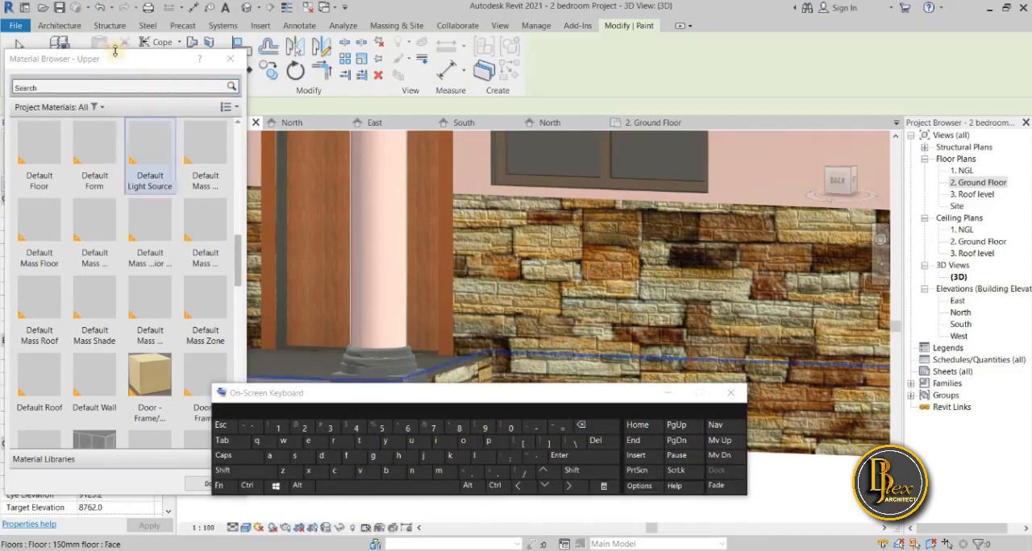
{"action": "left_click", "coordinate": [117, 80]}
{"action": "type", "text": "g"}
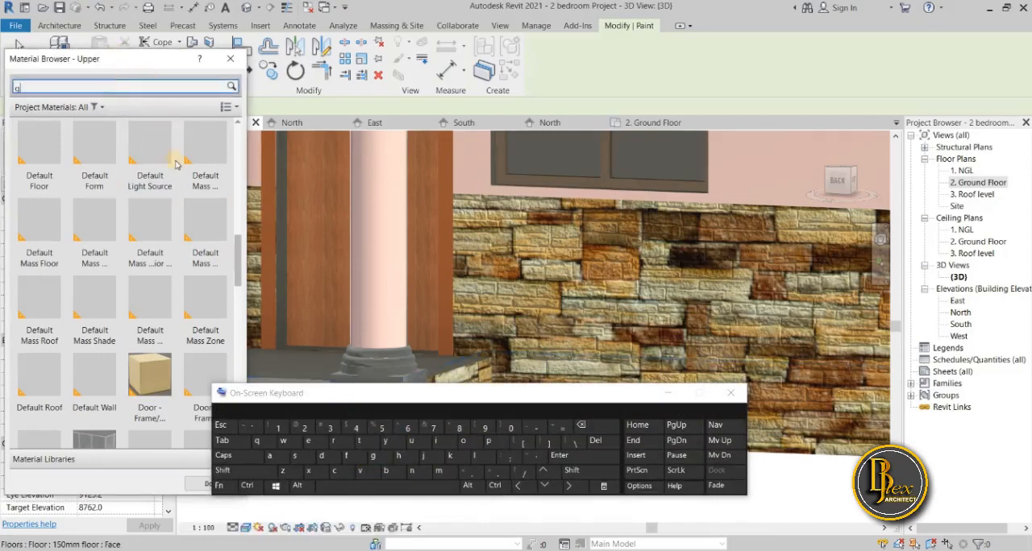
{"action": "type", "text": "y"}
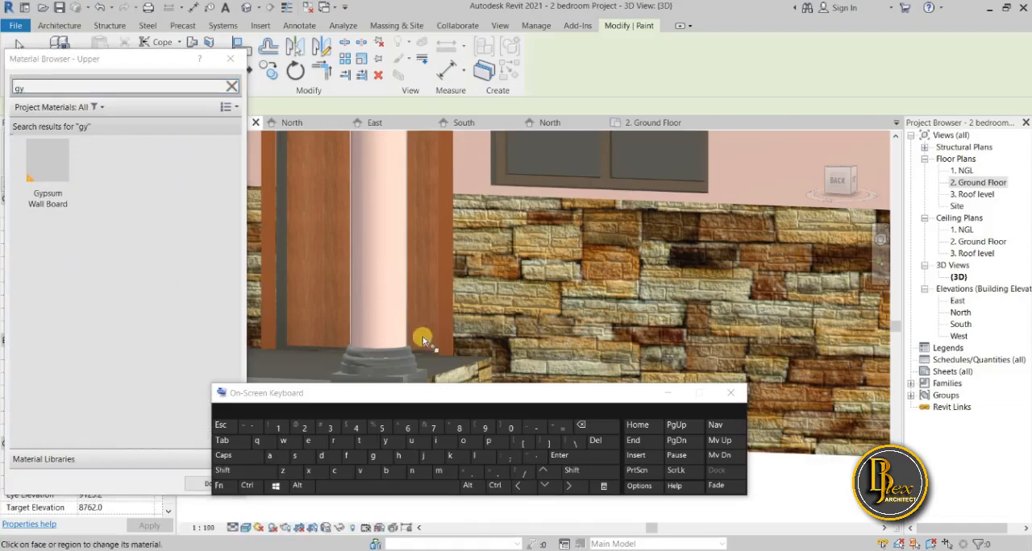
{"action": "left_click", "coordinate": [667, 393]}
{"action": "left_click", "coordinate": [48, 165]}
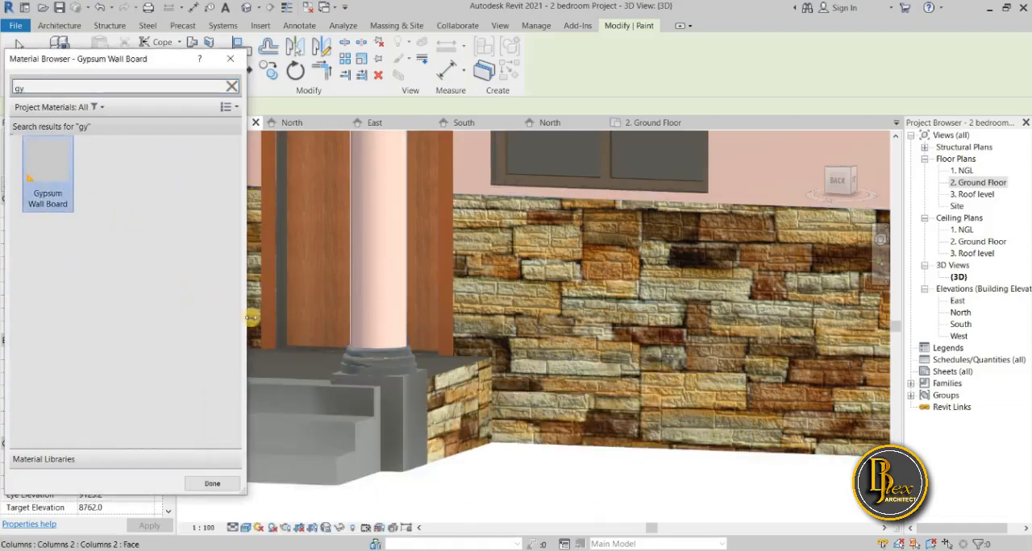
Try to paint the rear porch column's base with Gypsum Wall Board, undo the misplaced wall paint and leave the Paint tool.
{"action": "left_click", "coordinate": [401, 359]}
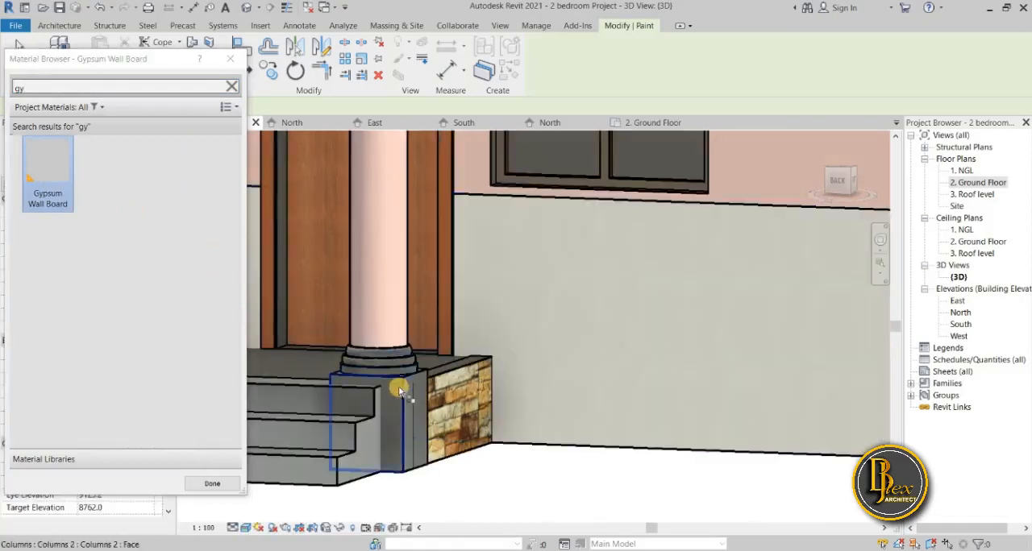
{"action": "scroll", "coordinate": [432, 418], "scroll_direction": "down", "scroll_amount": 3}
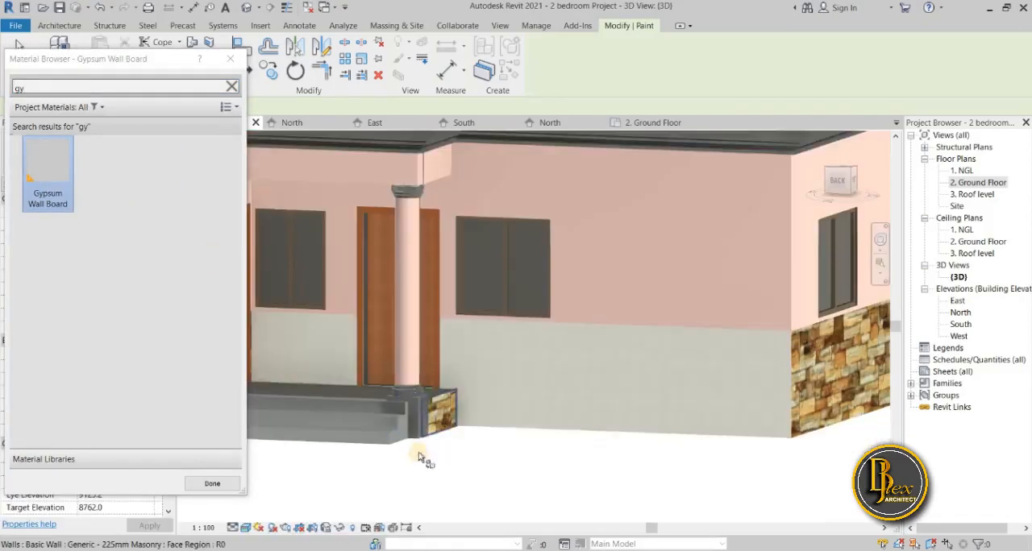
{"action": "key", "text": "Escape"}
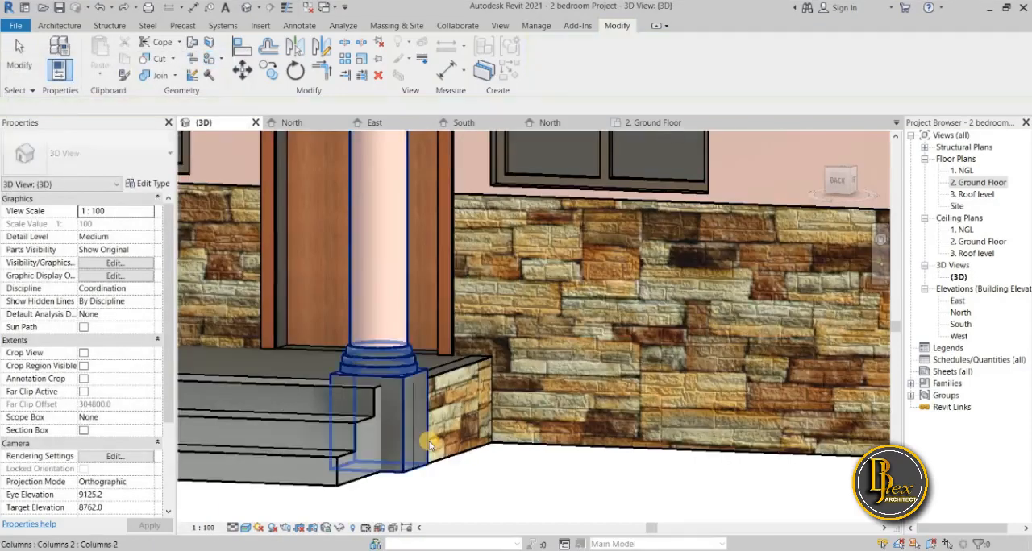
Open the rear porch column for in-place editing and select the ringed sweep at the foot of its shaft.
{"action": "scroll", "coordinate": [395, 338], "scroll_direction": "down", "scroll_amount": 3}
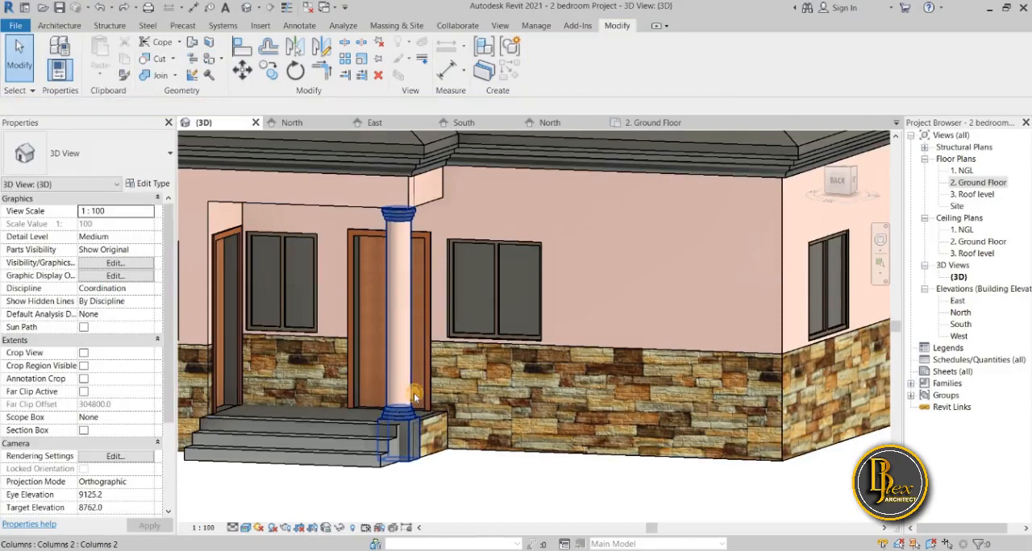
{"action": "left_click", "coordinate": [415, 396]}
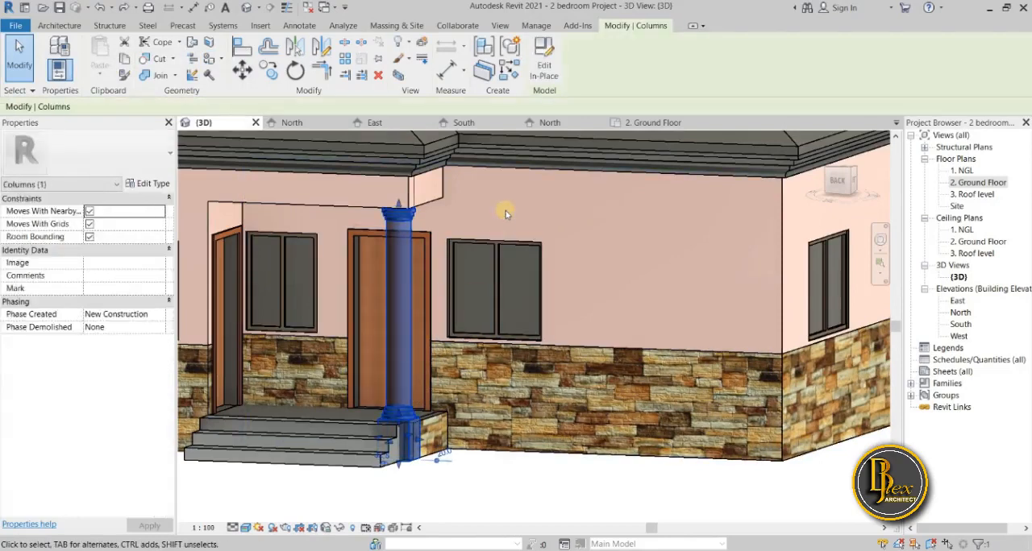
{"action": "left_click", "coordinate": [545, 58]}
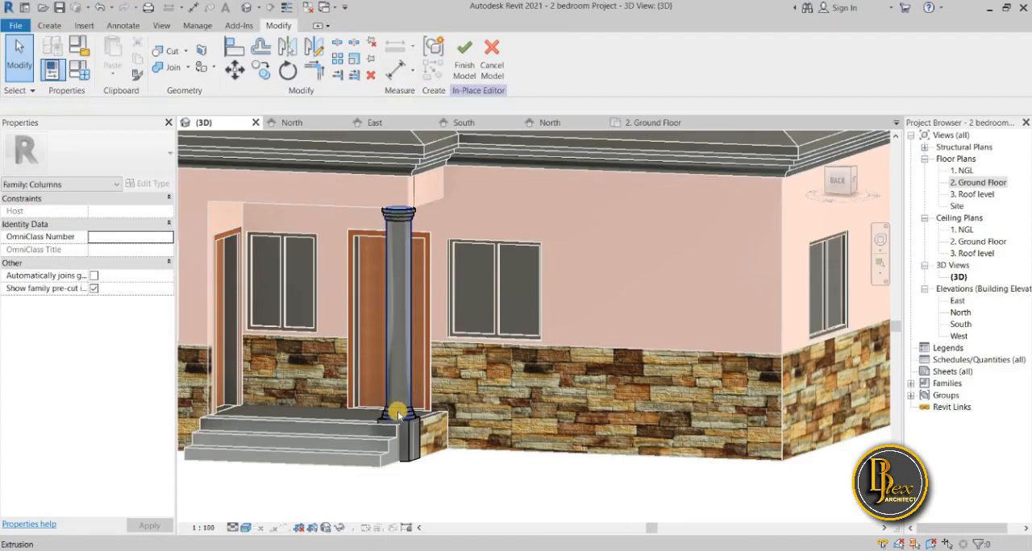
{"action": "scroll", "coordinate": [426, 421], "scroll_direction": "up", "scroll_amount": 3}
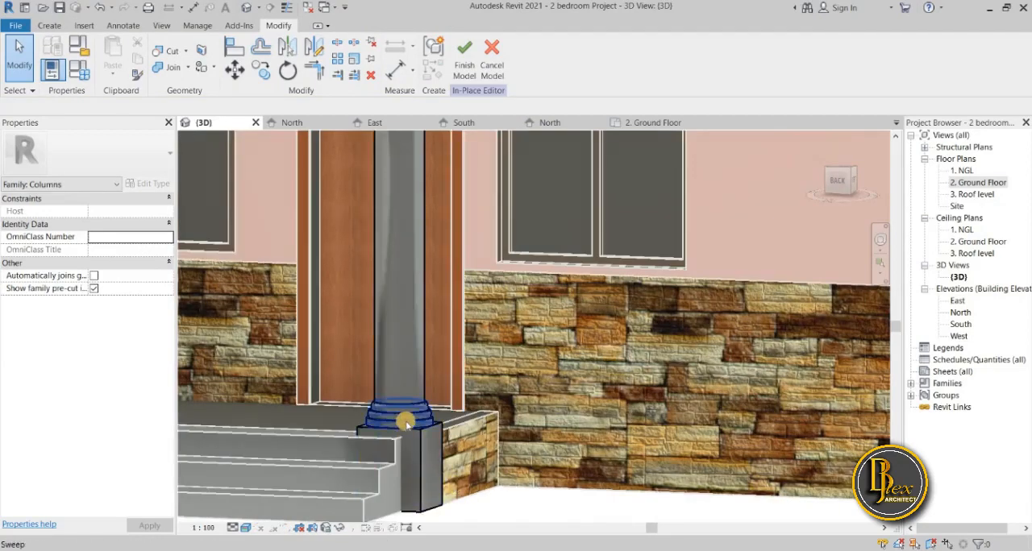
{"action": "left_click", "coordinate": [510, 492]}
{"action": "scroll", "coordinate": [510, 491], "scroll_direction": "down", "scroll_amount": 5}
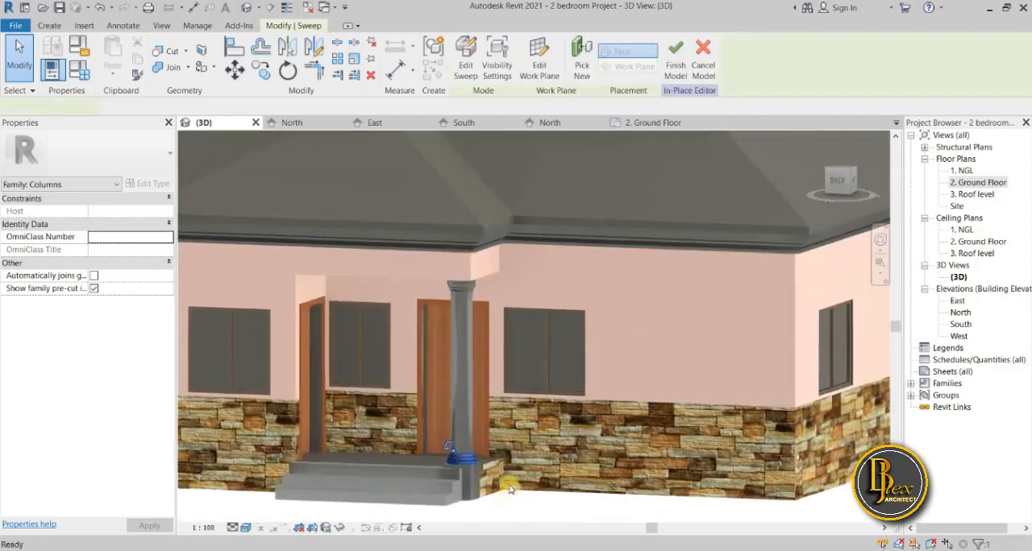
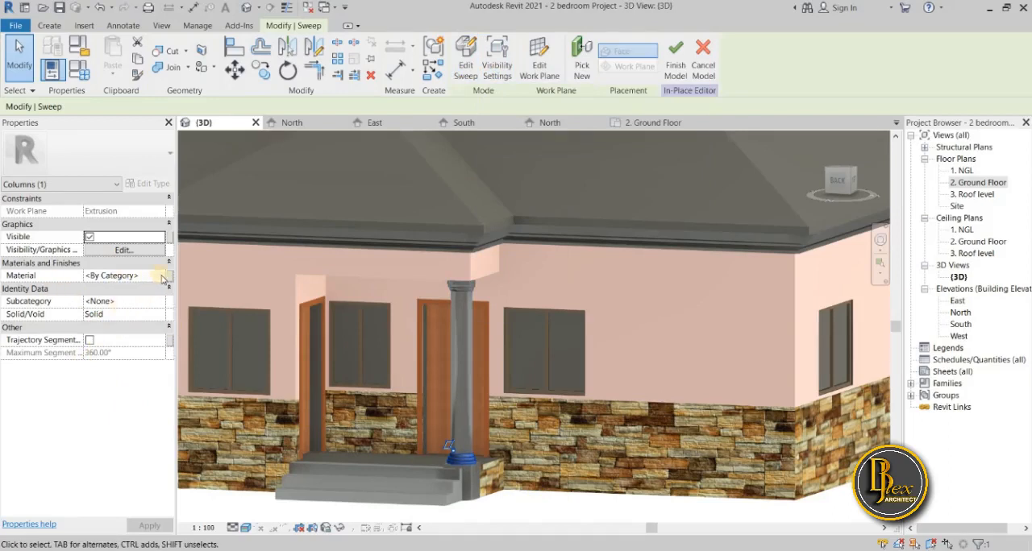
Set the material of the ringed sweep at the foot of the column shaft to Gypsum Wall Board.
{"action": "left_click", "coordinate": [161, 278]}
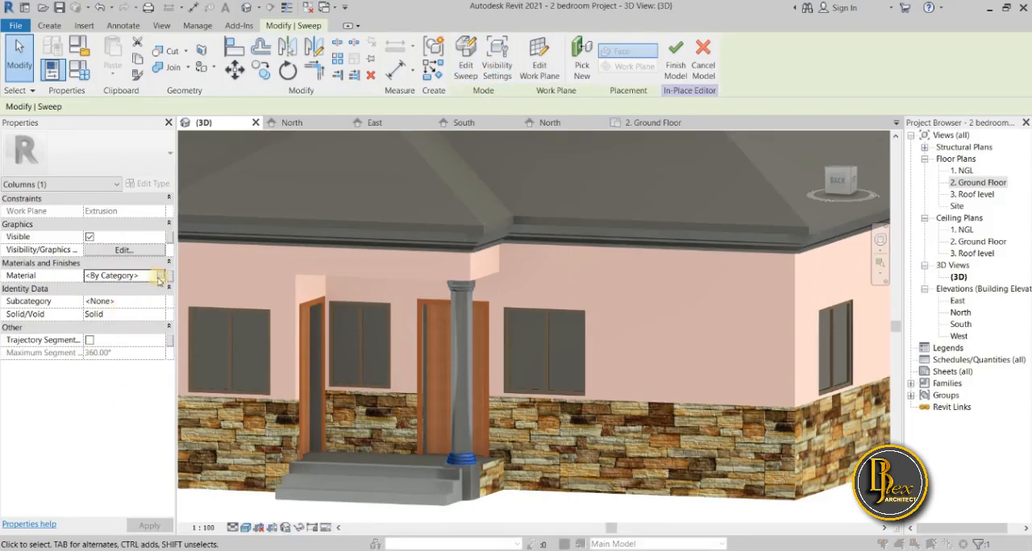
{"action": "left_click", "coordinate": [160, 276]}
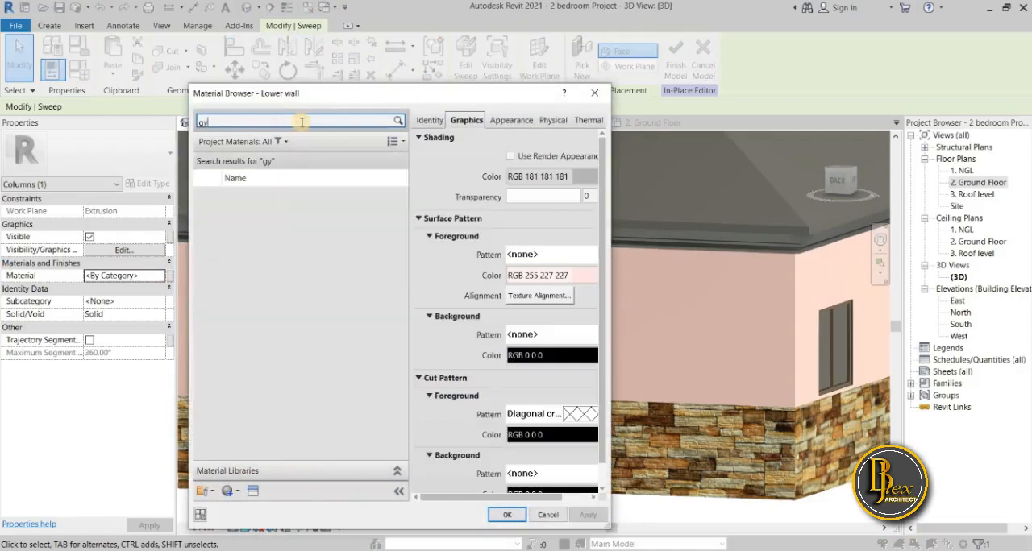
{"action": "left_click", "coordinate": [288, 199]}
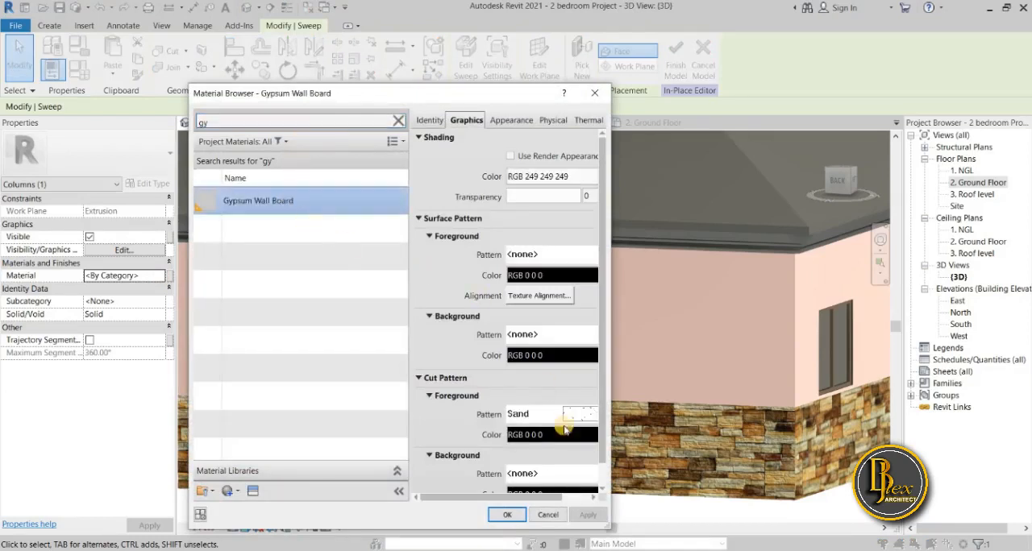
{"action": "left_click", "coordinate": [500, 519]}
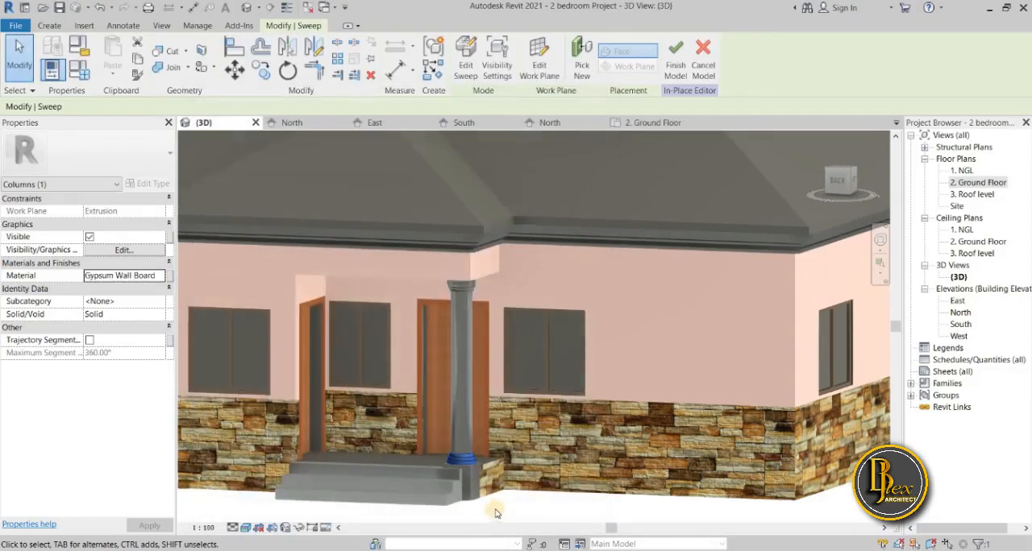
{"action": "left_click", "coordinate": [497, 505]}
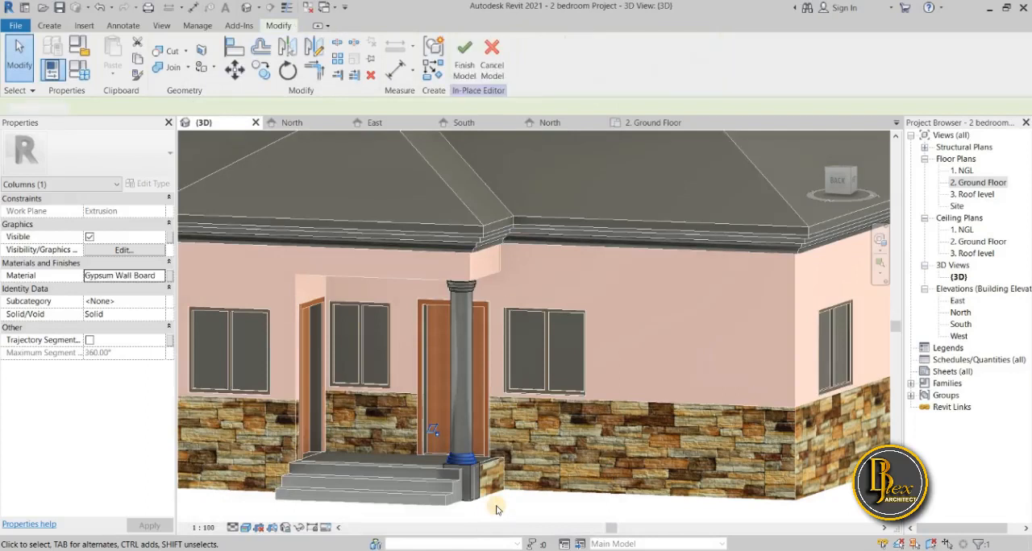
Assign Gypsum Wall Board as the material of the ringed capital sweep above the column shaft.
{"action": "left_click", "coordinate": [463, 287]}
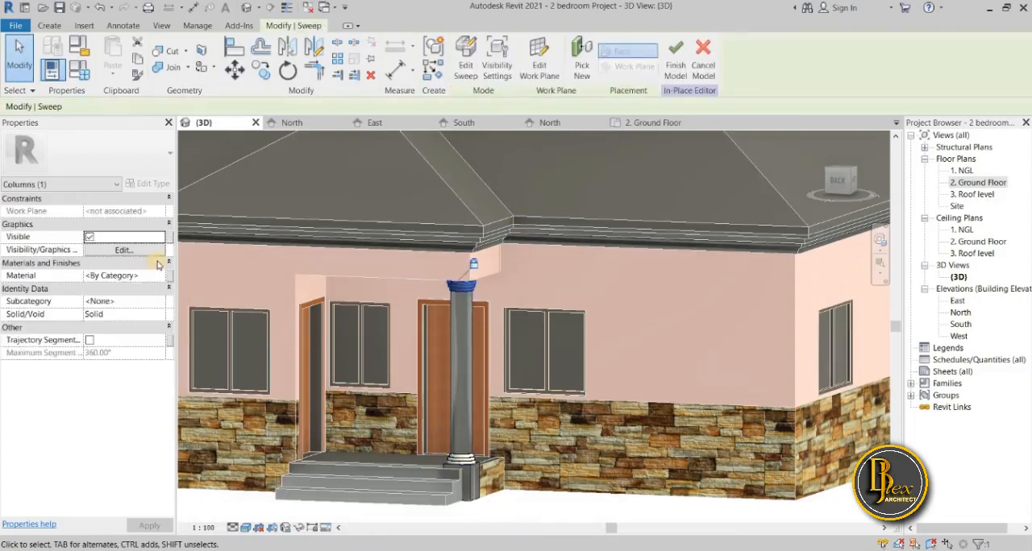
{"action": "left_click", "coordinate": [160, 276]}
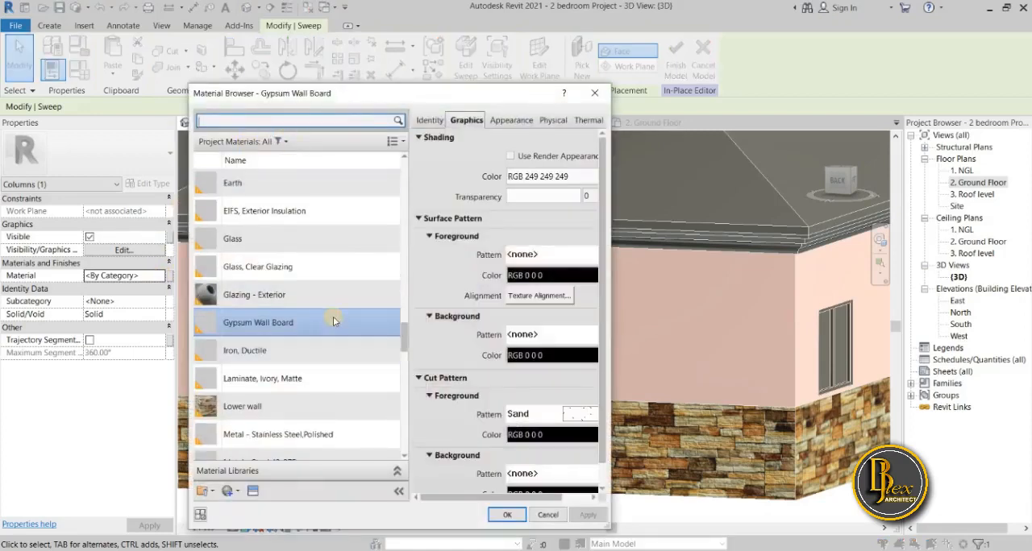
{"action": "left_click", "coordinate": [508, 514]}
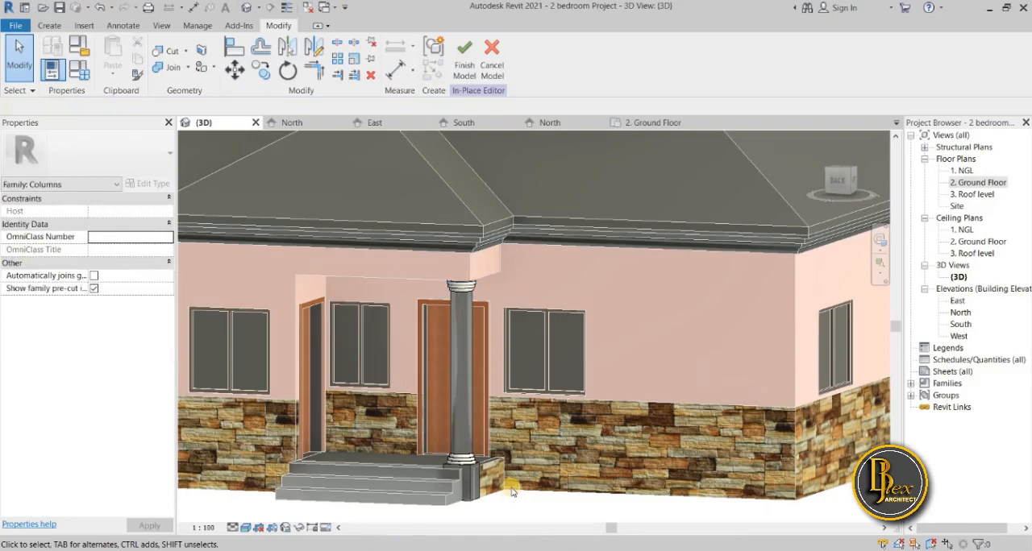
Set the material of the column's round shaft extrusion to Upper.
{"action": "left_click", "coordinate": [466, 407]}
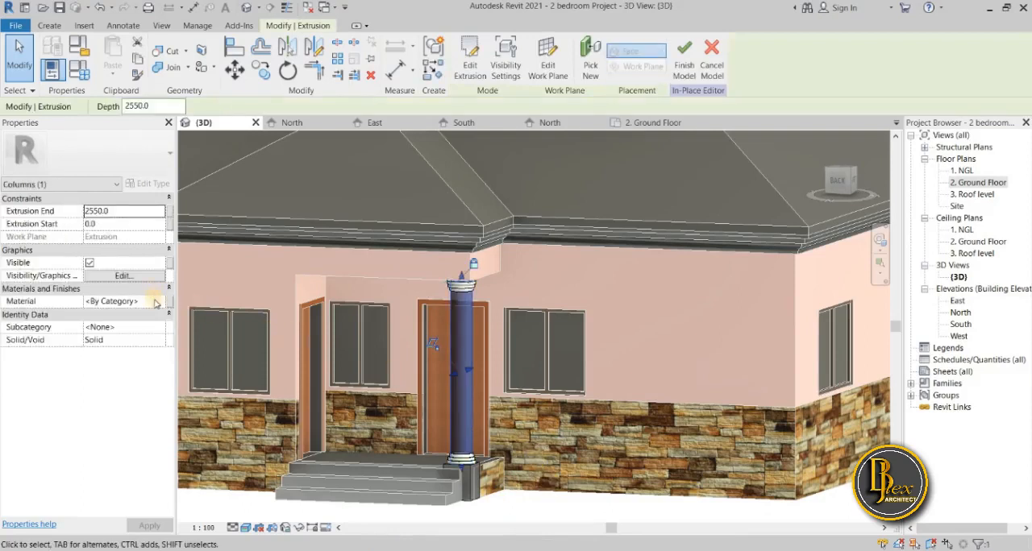
{"action": "left_click", "coordinate": [159, 303]}
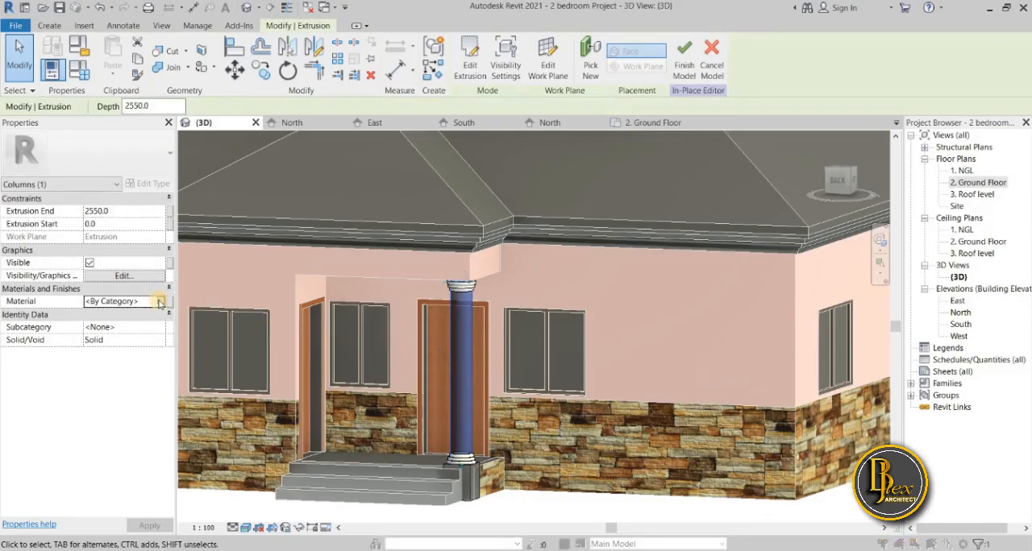
{"action": "left_click", "coordinate": [159, 301]}
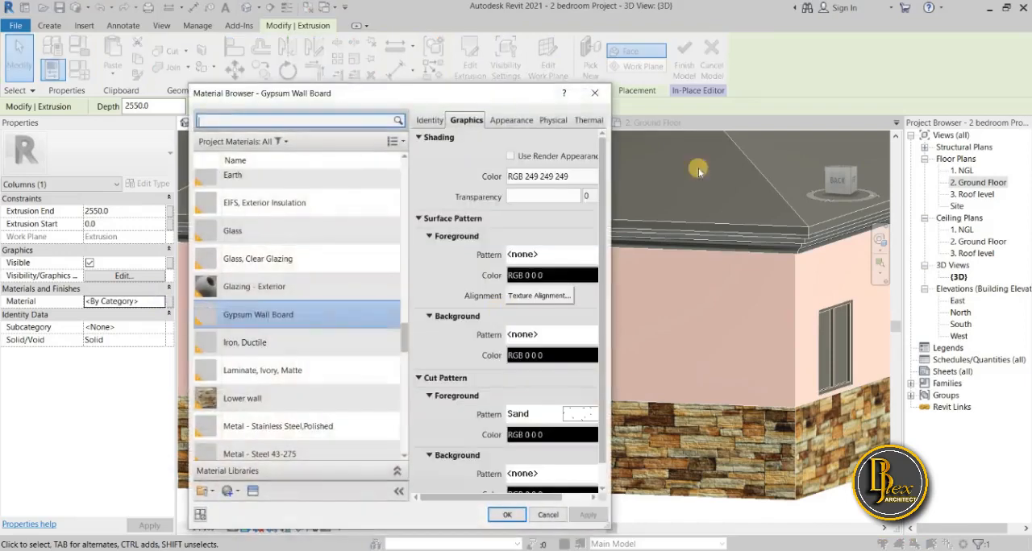
{"action": "left_click_drag", "start_coordinate": [299, 93], "coordinate": [43, 78]}
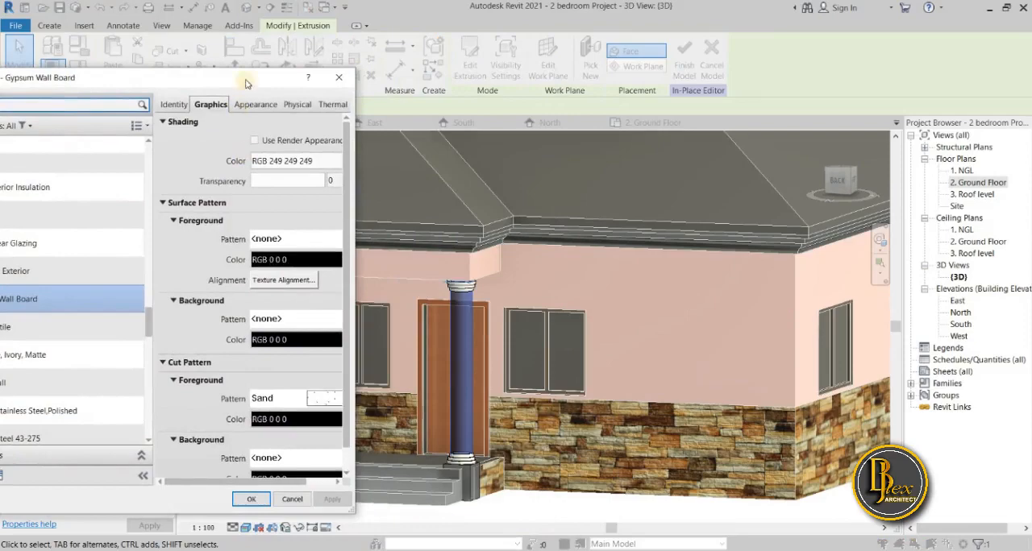
{"action": "left_click_drag", "start_coordinate": [246, 84], "coordinate": [420, 88]}
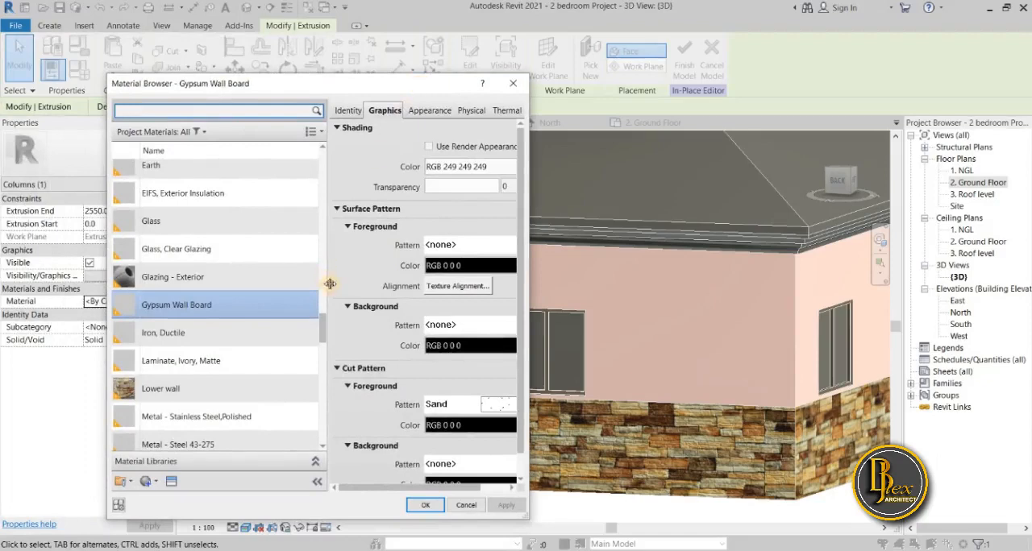
{"action": "left_click_drag", "start_coordinate": [330, 284], "coordinate": [303, 297]}
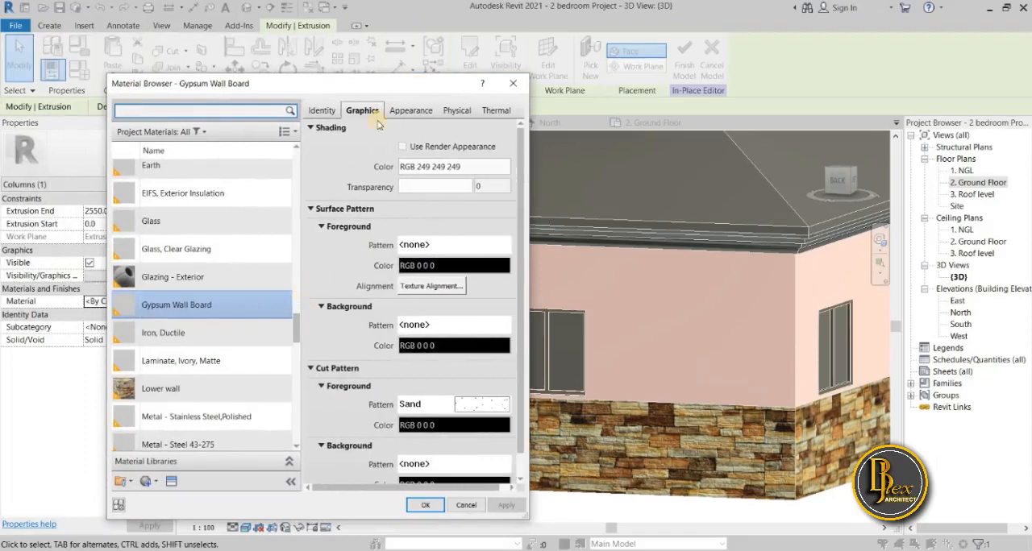
{"action": "mouse_move", "coordinate": [398, 95]}
{"action": "left_mouse_down"}
{"action": "mouse_move", "coordinate": [182, 207]}
{"action": "mouse_move", "coordinate": [261, 140]}
{"action": "mouse_move", "coordinate": [394, 82]}
{"action": "left_mouse_up"}
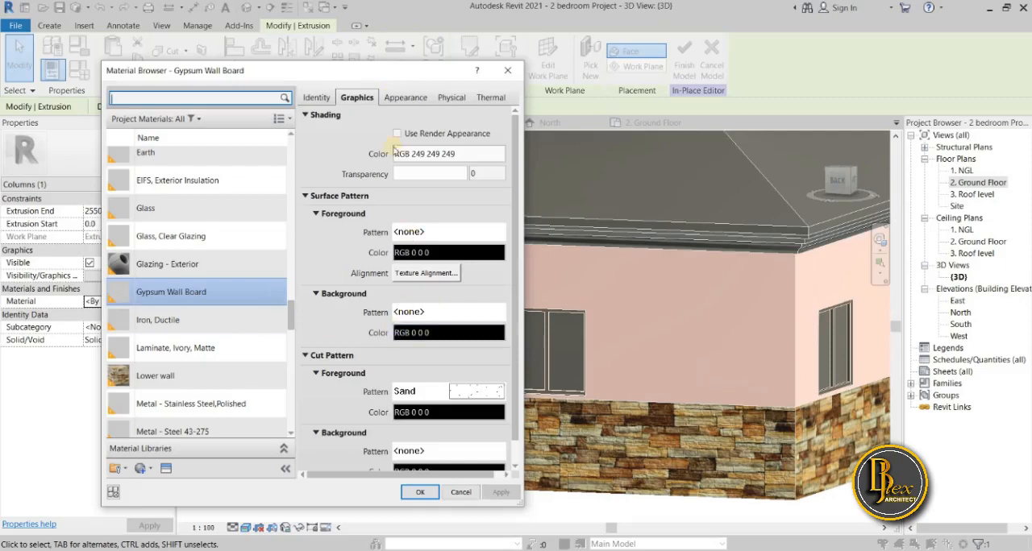
{"action": "left_click_drag", "start_coordinate": [403, 72], "coordinate": [353, 84]}
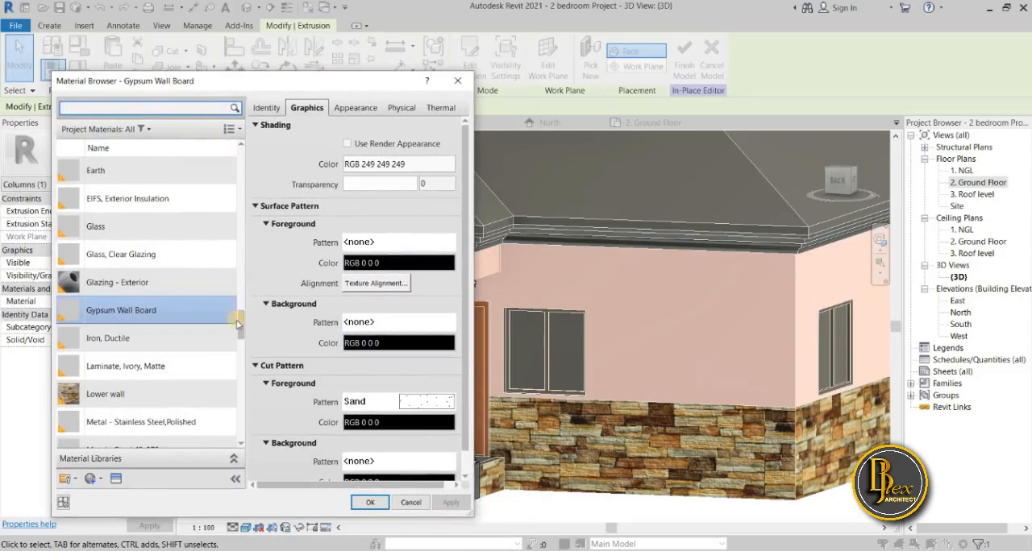
{"action": "left_click_drag", "start_coordinate": [243, 333], "coordinate": [225, 424]}
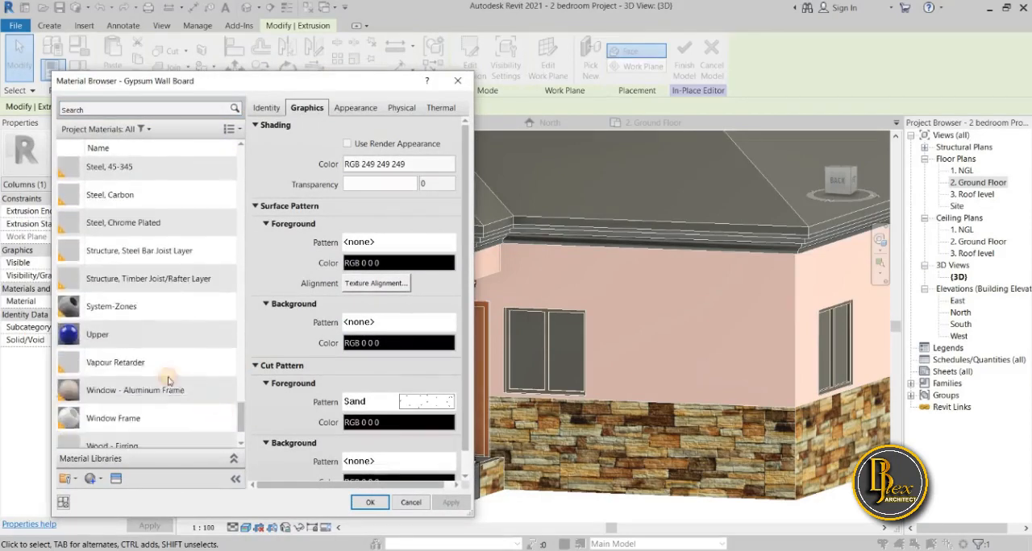
{"action": "left_click", "coordinate": [120, 331]}
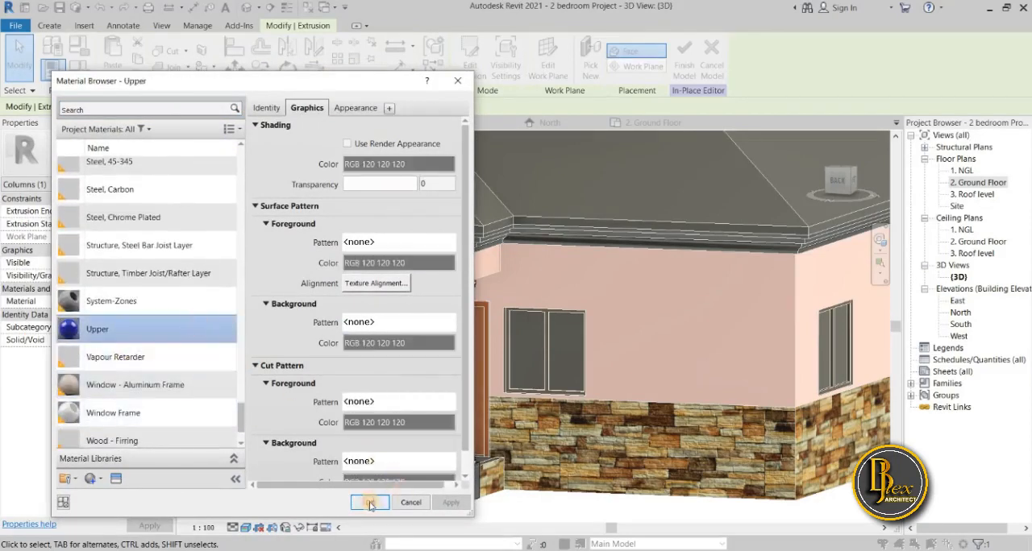
{"action": "left_click", "coordinate": [363, 502]}
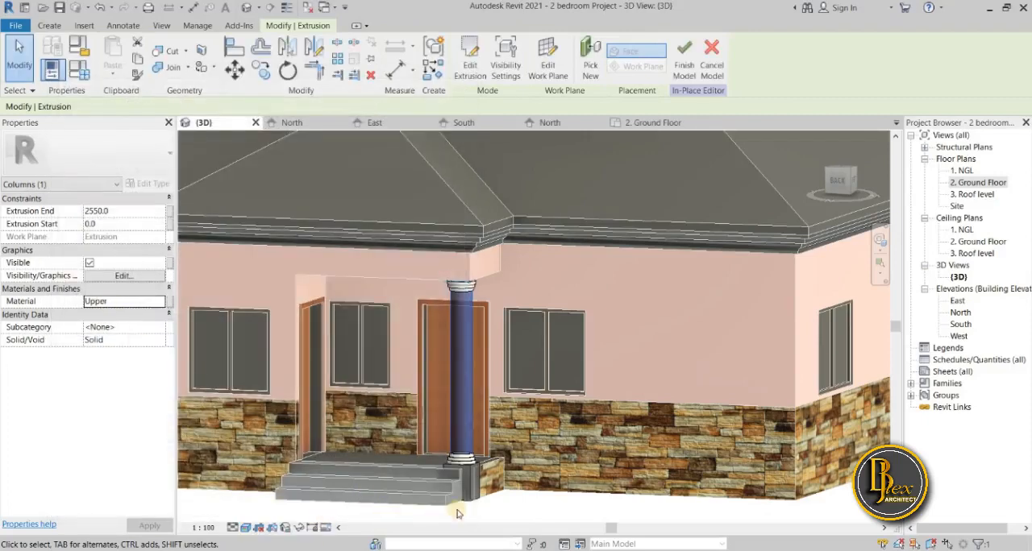
{"action": "left_click", "coordinate": [486, 514]}
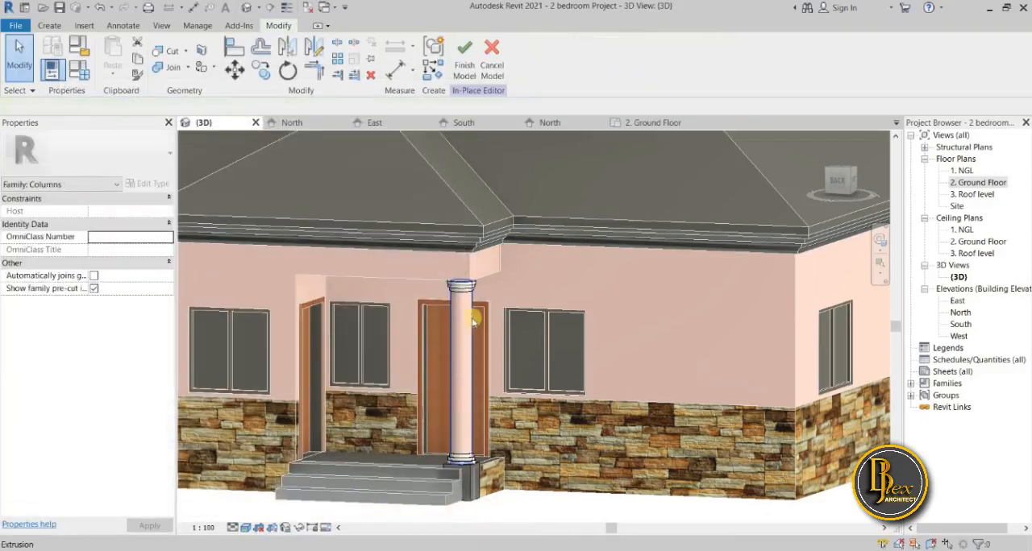
Set the material of the column's square base extrusion to Lower wall and finish the in-place column edit.
{"action": "scroll", "coordinate": [475, 463], "scroll_direction": "up", "scroll_amount": 3}
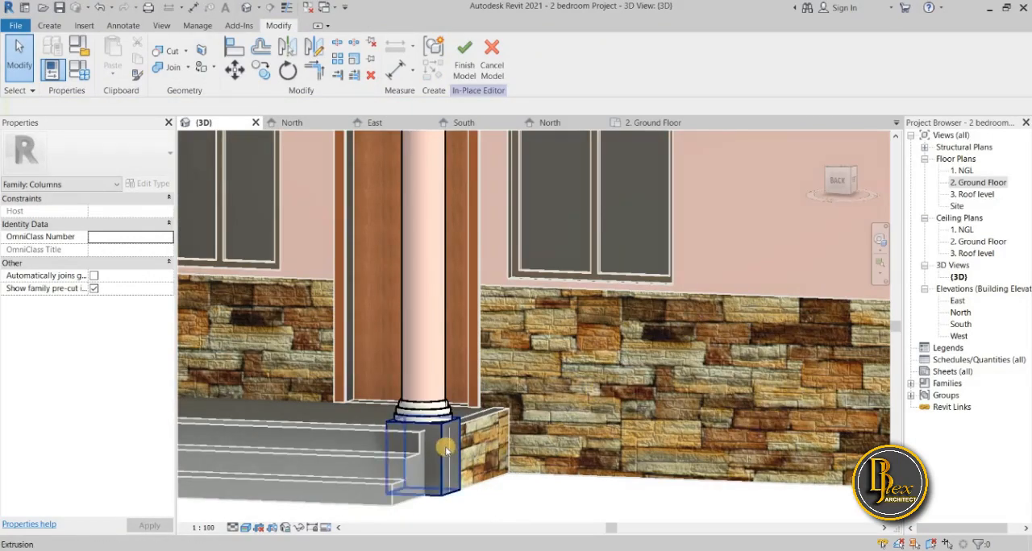
{"action": "left_click", "coordinate": [526, 457]}
{"action": "scroll", "coordinate": [564, 476], "scroll_direction": "down", "scroll_amount": 3}
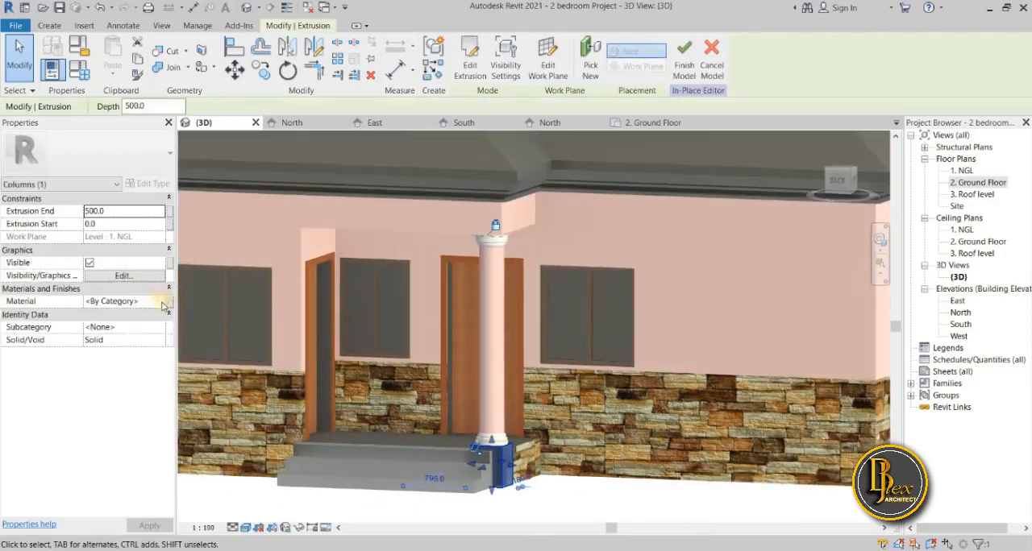
{"action": "left_click", "coordinate": [129, 302]}
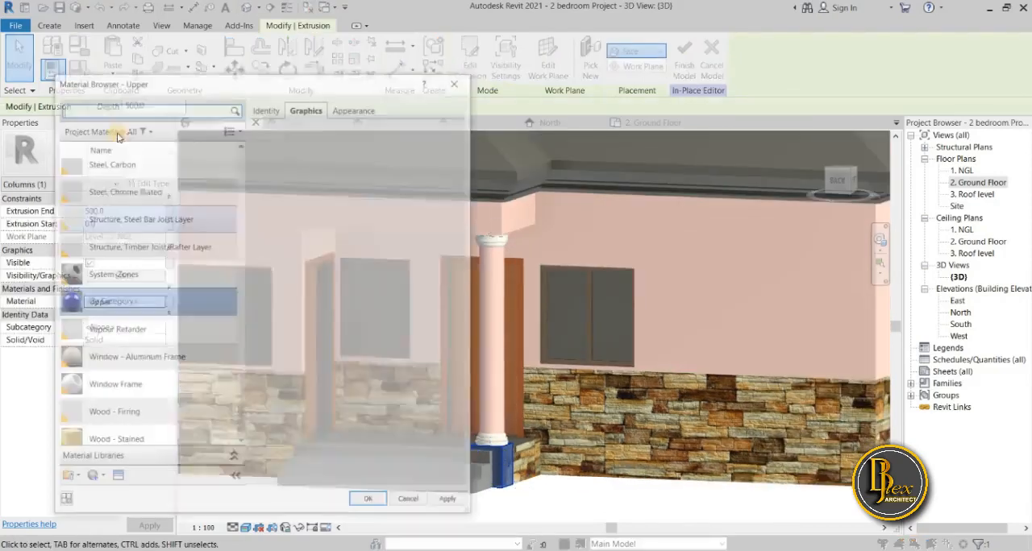
{"action": "scroll", "coordinate": [131, 252], "scroll_direction": "up", "scroll_amount": 1}
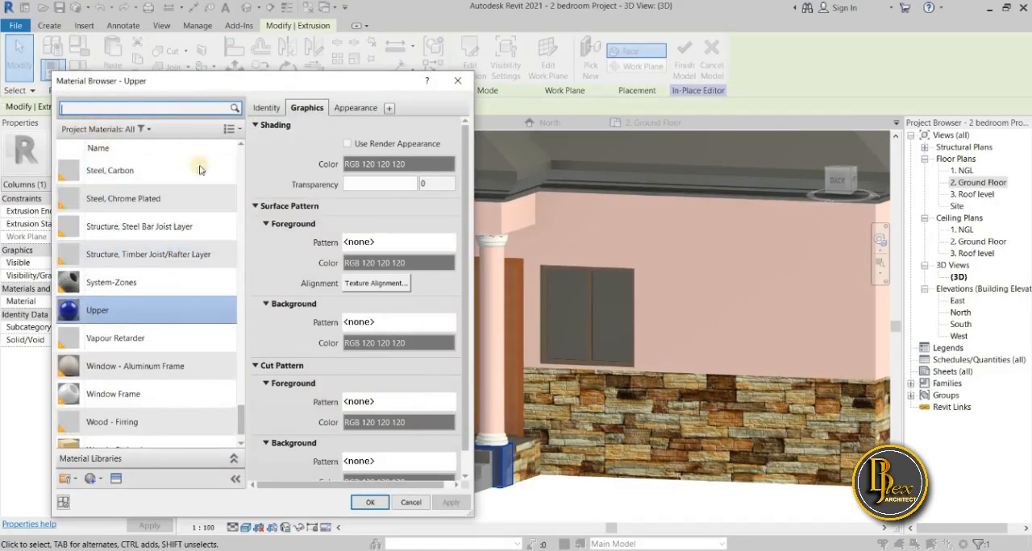
{"action": "scroll", "coordinate": [242, 425], "scroll_direction": "down", "scroll_amount": 1}
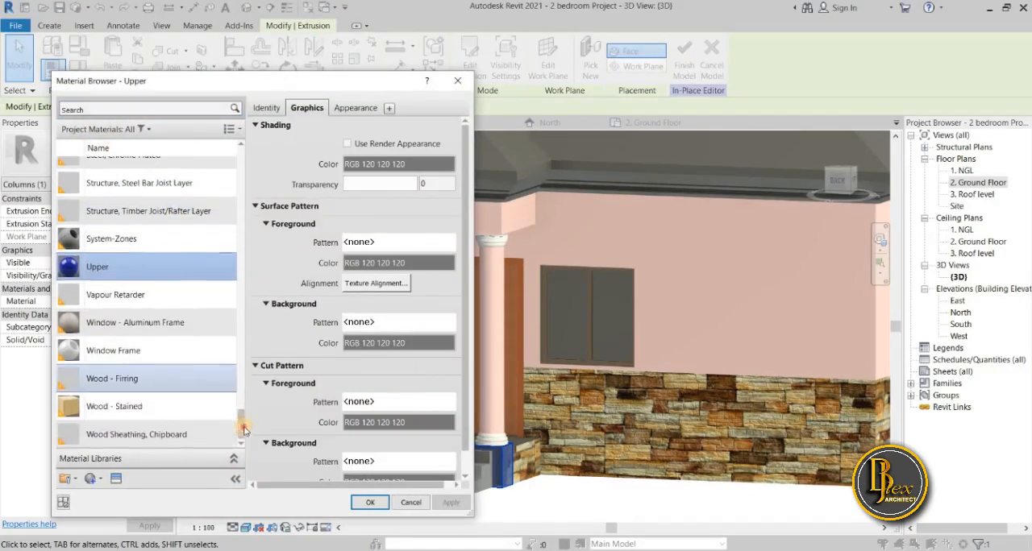
{"action": "scroll", "coordinate": [245, 410], "scroll_direction": "up", "scroll_amount": 3}
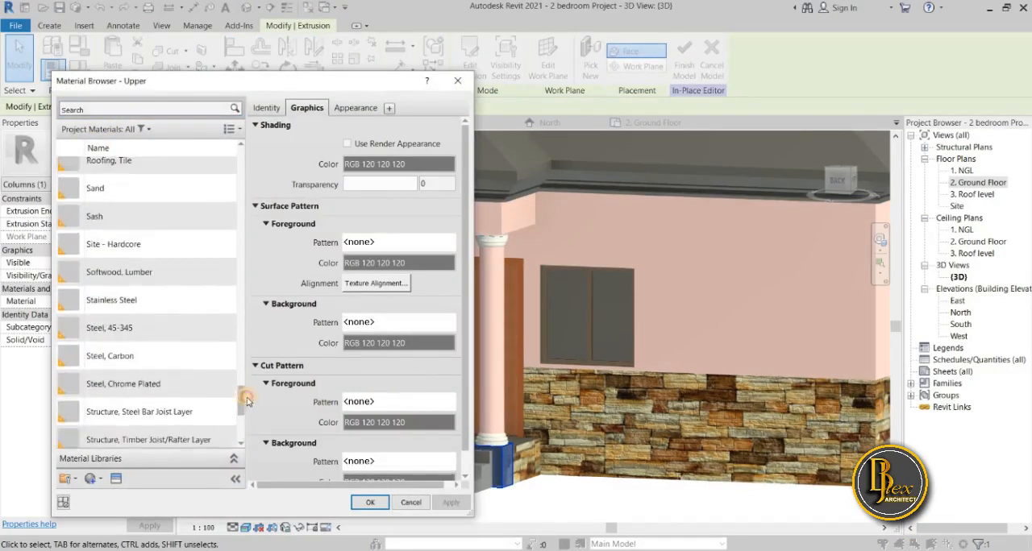
{"action": "left_click", "coordinate": [108, 107]}
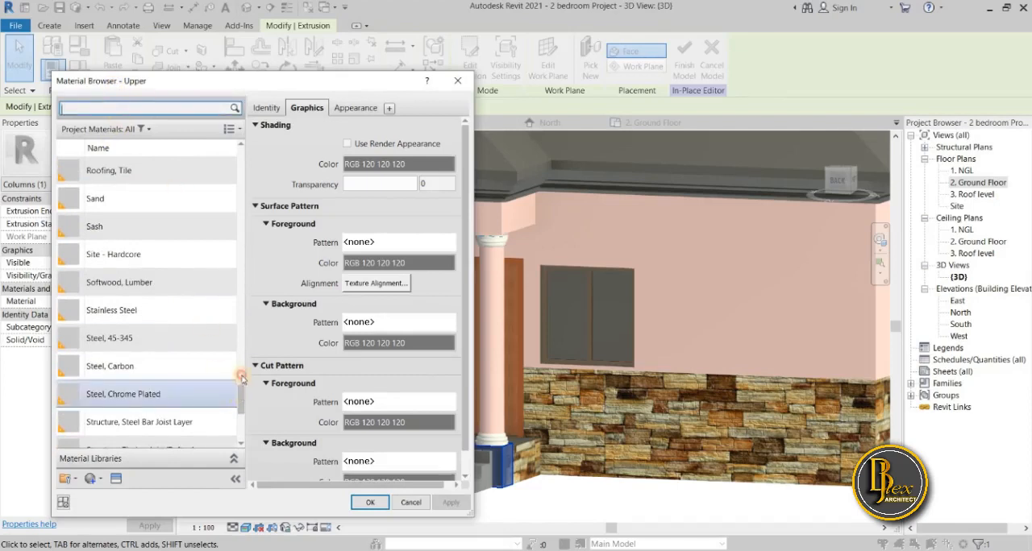
{"action": "left_click_drag", "start_coordinate": [242, 377], "coordinate": [248, 319]}
{"action": "scroll", "coordinate": [147, 375], "scroll_direction": "down", "scroll_amount": 1}
{"action": "left_click", "coordinate": [152, 407]}
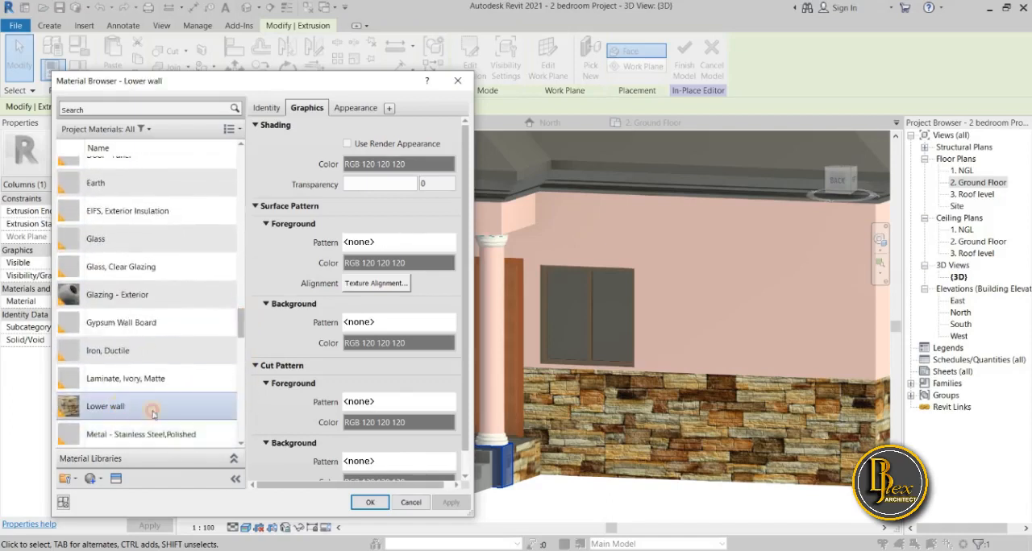
{"action": "left_click", "coordinate": [371, 502]}
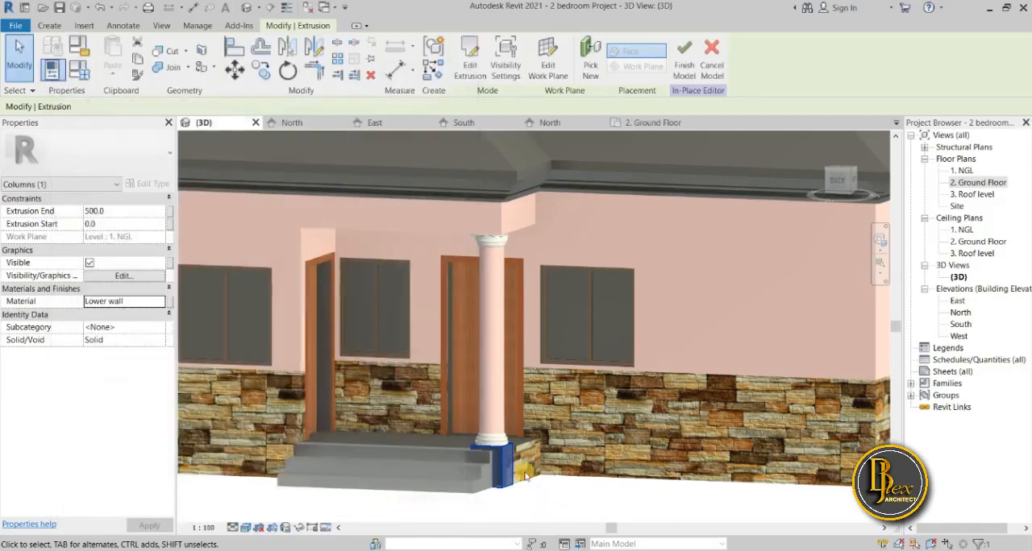
{"action": "left_click", "coordinate": [596, 495]}
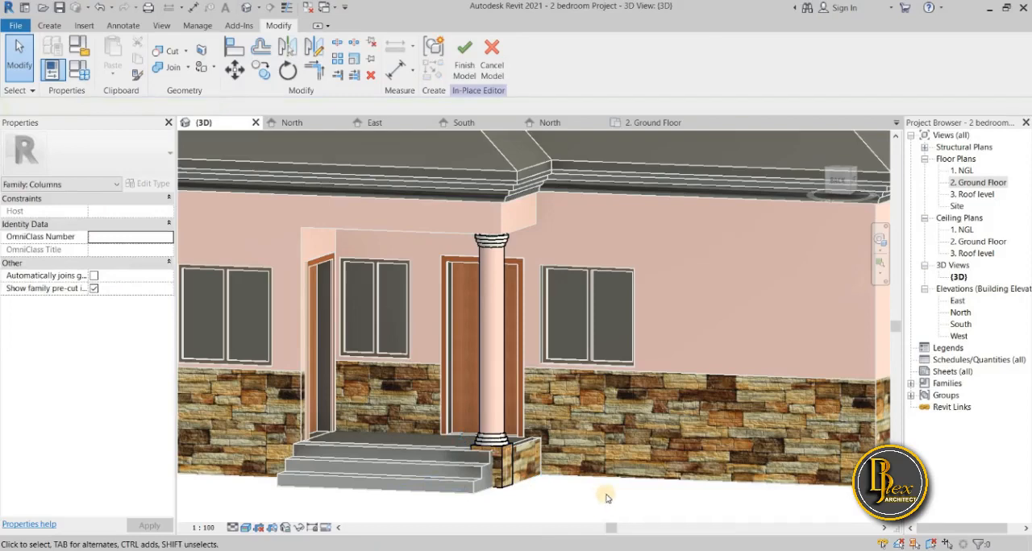
{"action": "middle_click_drag", "start_coordinate": [573, 514], "coordinate": [482, 113], "text": "shift"}
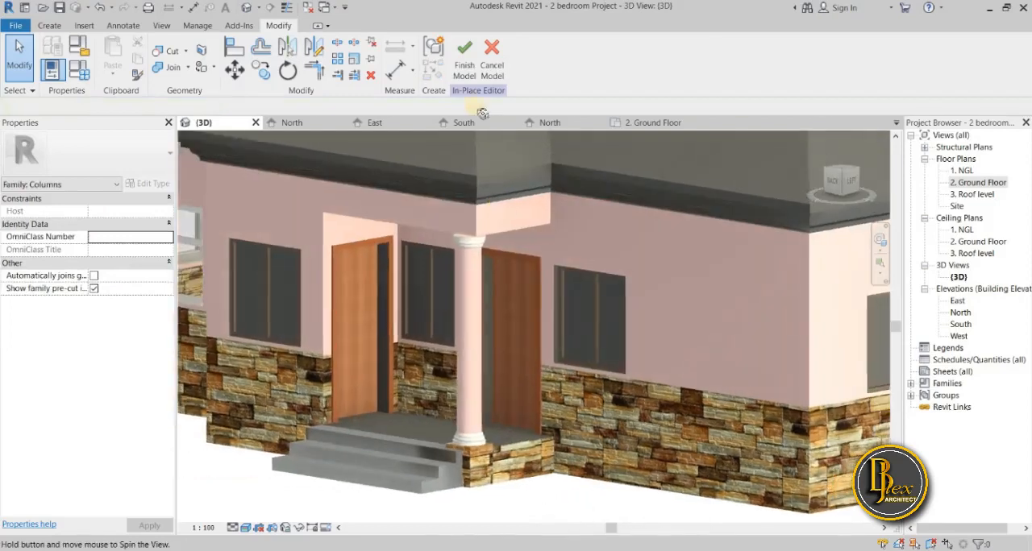
{"action": "left_click", "coordinate": [470, 71]}
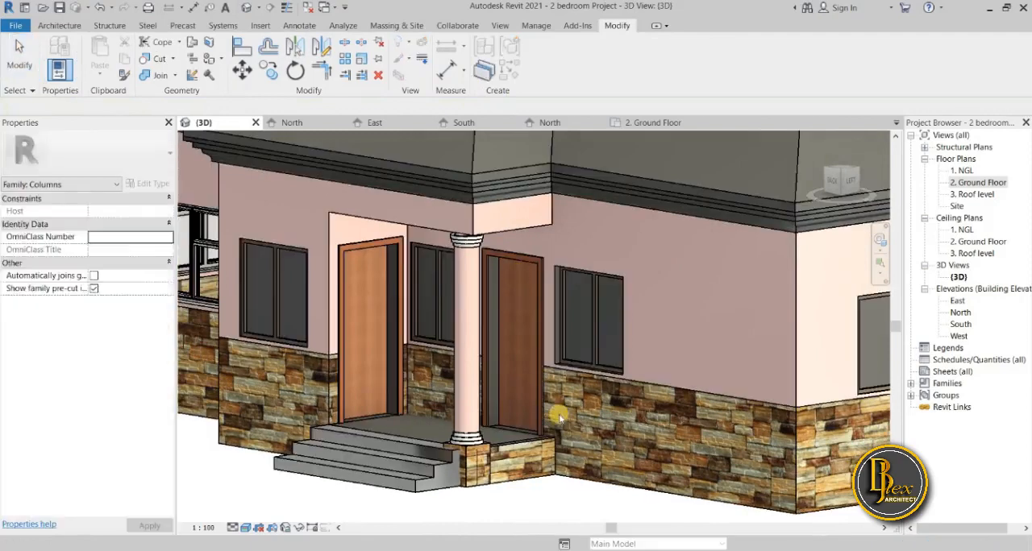
Select the floor slab at the porch entrance and open the layer structure of its 150mm floor type.
{"action": "middle_click_drag", "start_coordinate": [562, 495], "coordinate": [445, 346], "text": "shift"}
{"action": "scroll", "coordinate": [493, 491], "scroll_direction": "down", "scroll_amount": 3}
{"action": "scroll", "coordinate": [464, 462], "scroll_direction": "up", "scroll_amount": 5}
{"action": "scroll", "coordinate": [471, 487], "scroll_direction": "down", "scroll_amount": 2}
{"action": "middle_click_drag", "start_coordinate": [520, 413], "coordinate": [524, 438], "text": "shift"}
{"action": "scroll", "coordinate": [431, 379], "scroll_direction": "up", "scroll_amount": 3}
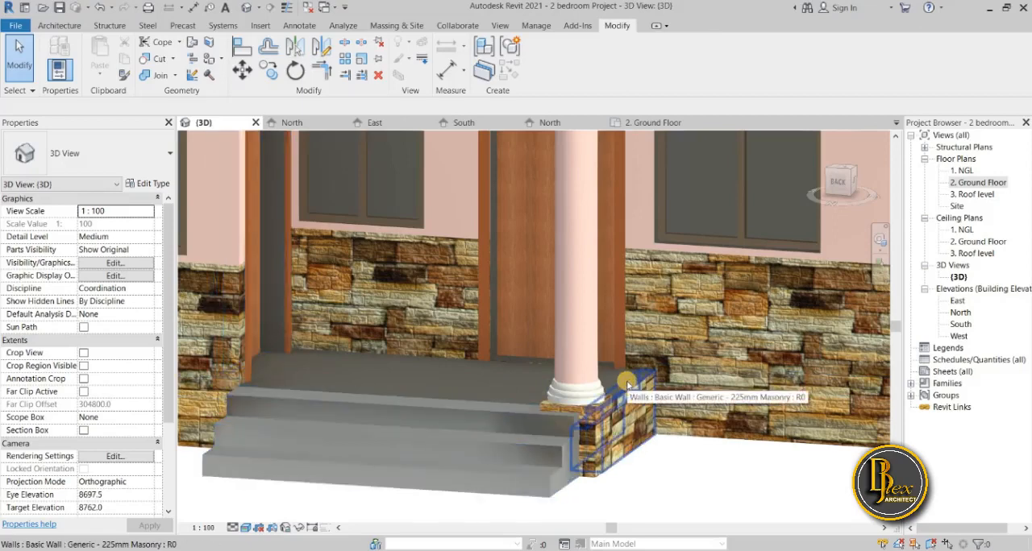
{"action": "key", "text": "Tab"}
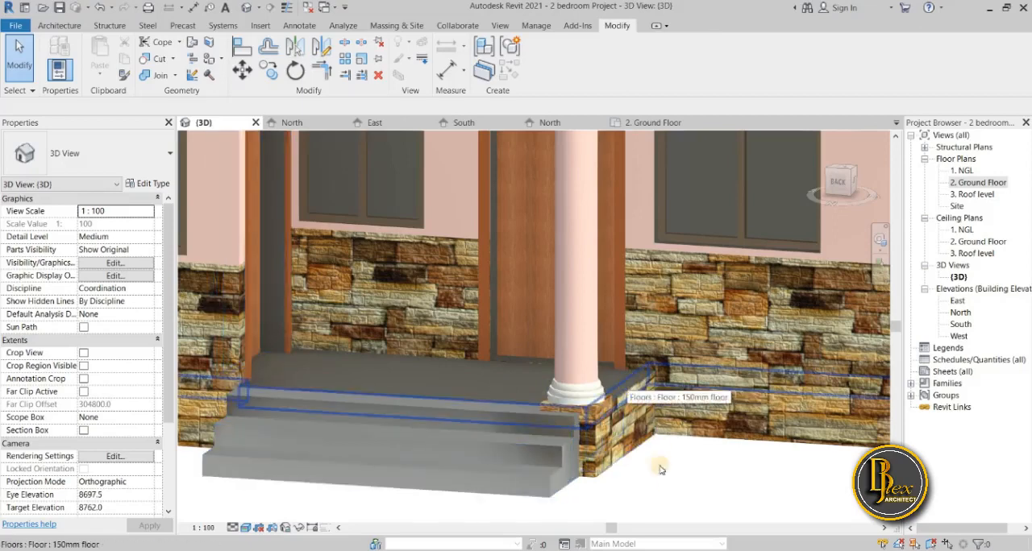
{"action": "left_click", "coordinate": [488, 403]}
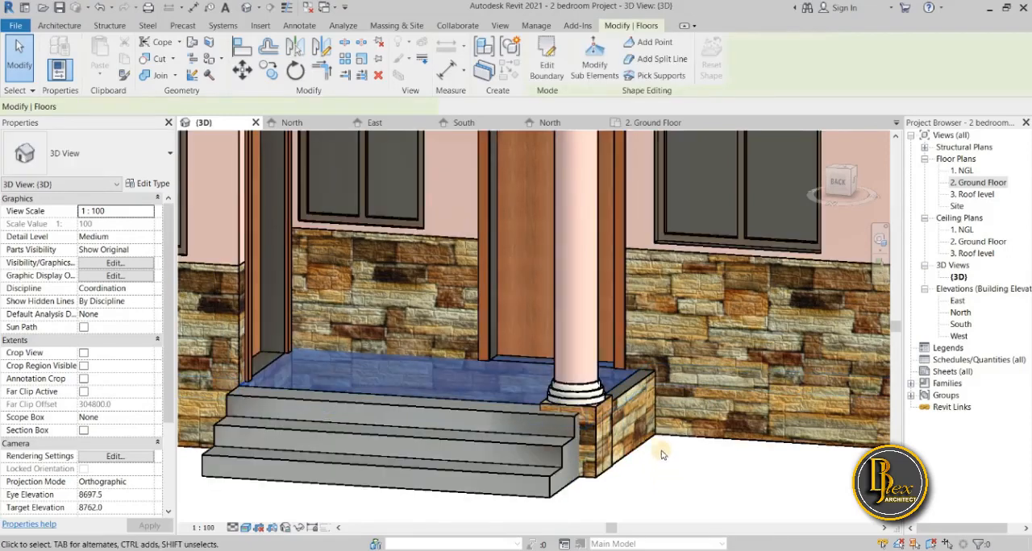
{"action": "scroll", "coordinate": [500, 452], "scroll_direction": "down", "scroll_amount": 3}
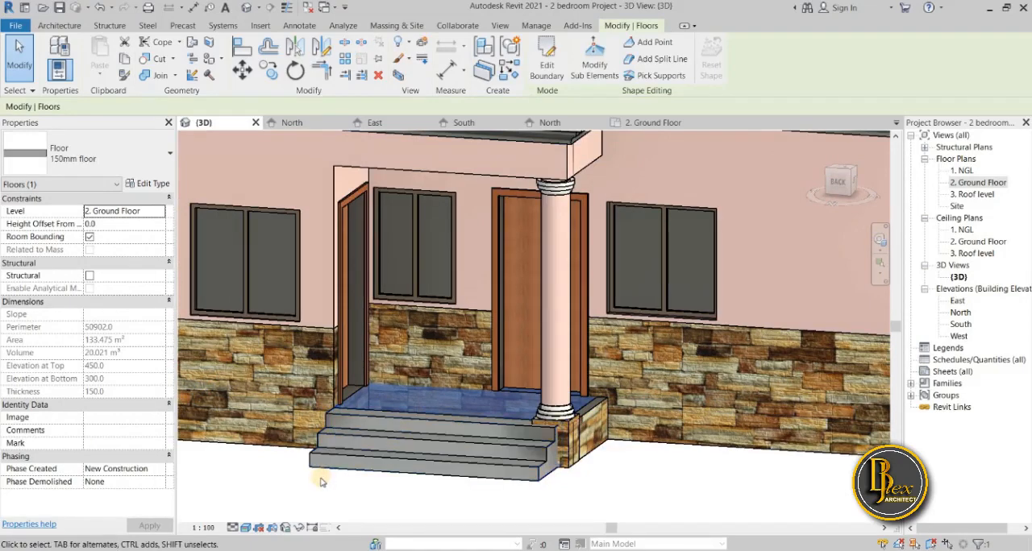
{"action": "left_click", "coordinate": [162, 185]}
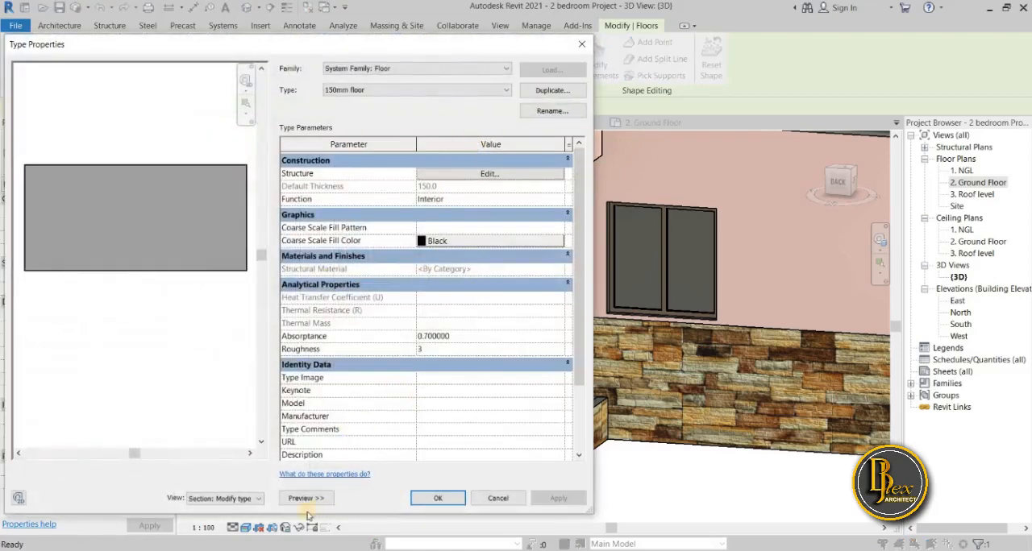
{"action": "left_click", "coordinate": [305, 498]}
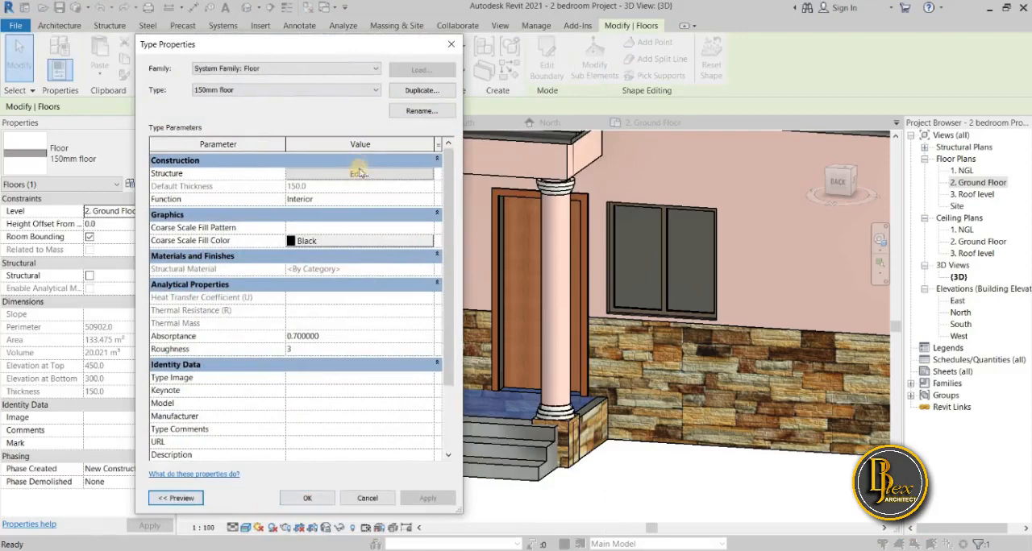
{"action": "left_click", "coordinate": [358, 175]}
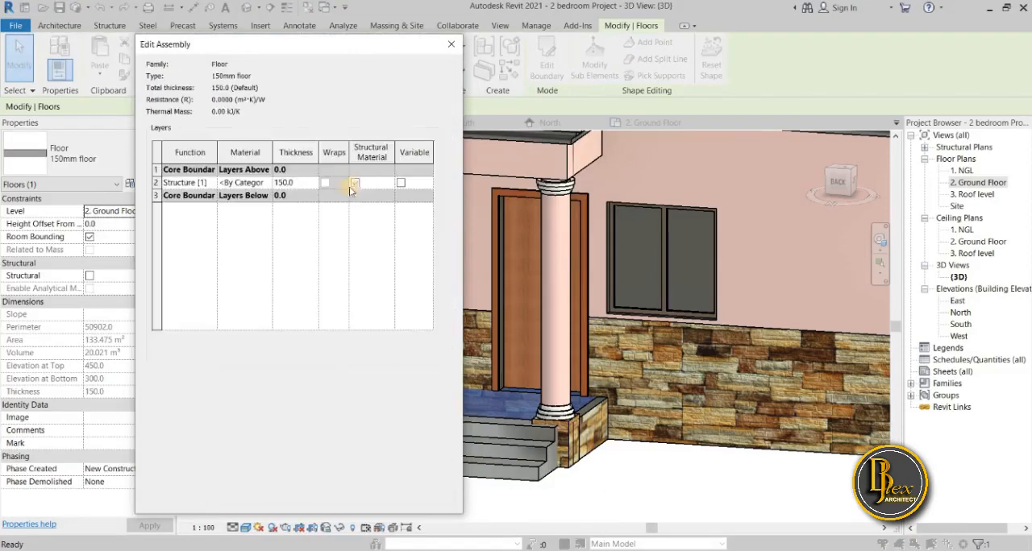
Open the material selection for the floor's Structure [1] layer and look through the project materials.
{"action": "left_click", "coordinate": [267, 183]}
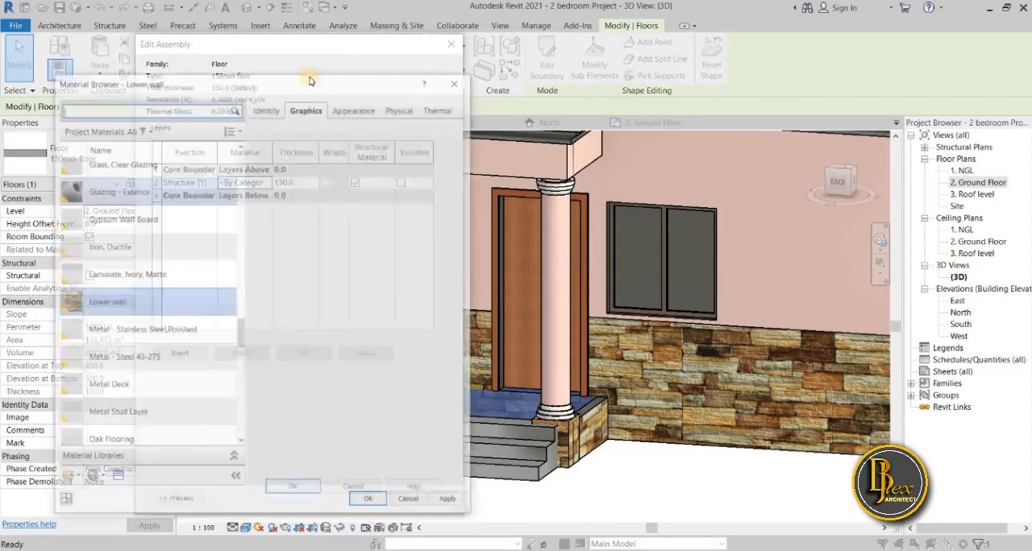
{"action": "left_click_drag", "start_coordinate": [281, 89], "coordinate": [304, 73]}
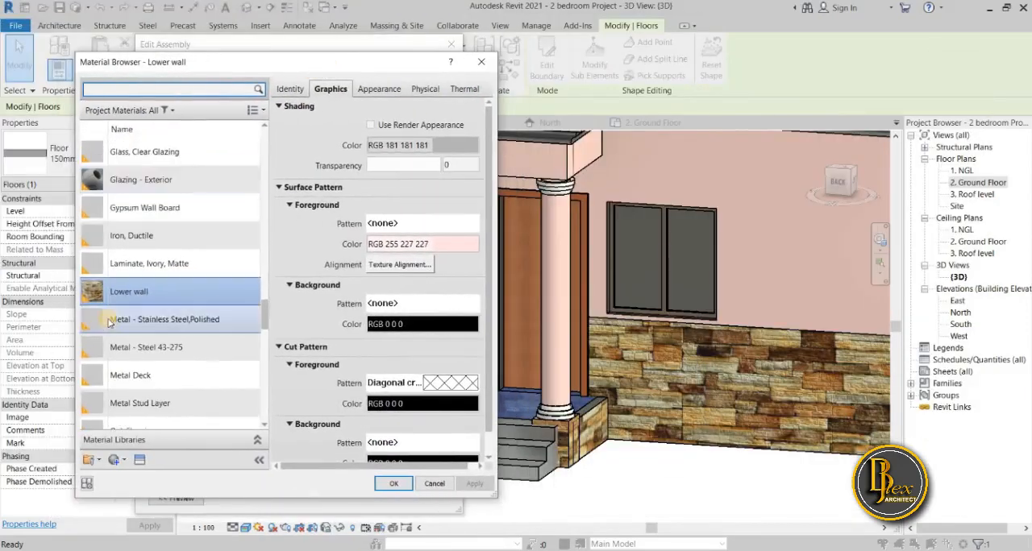
{"action": "scroll", "coordinate": [113, 322], "scroll_direction": "down", "scroll_amount": 12}
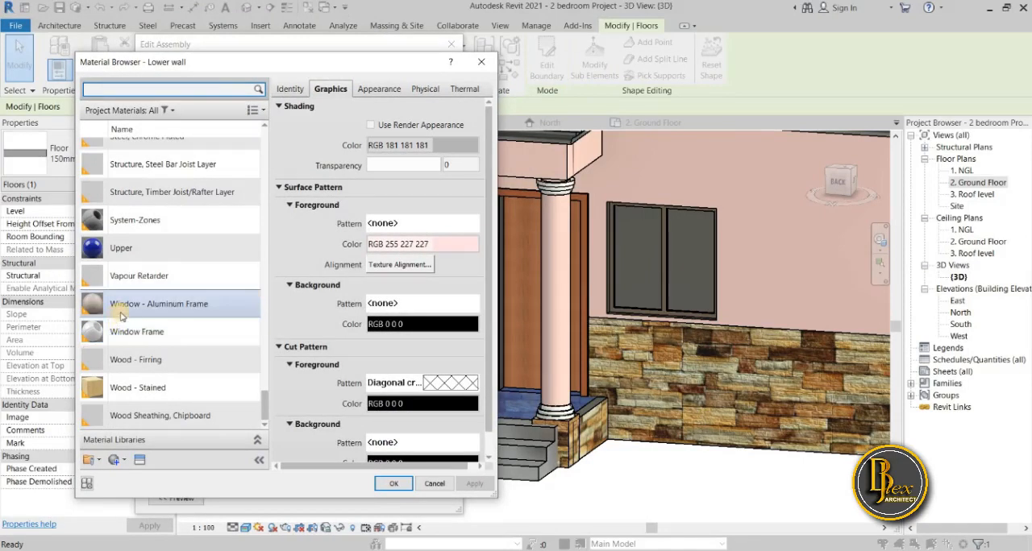
{"action": "scroll", "coordinate": [121, 317], "scroll_direction": "up", "scroll_amount": 15}
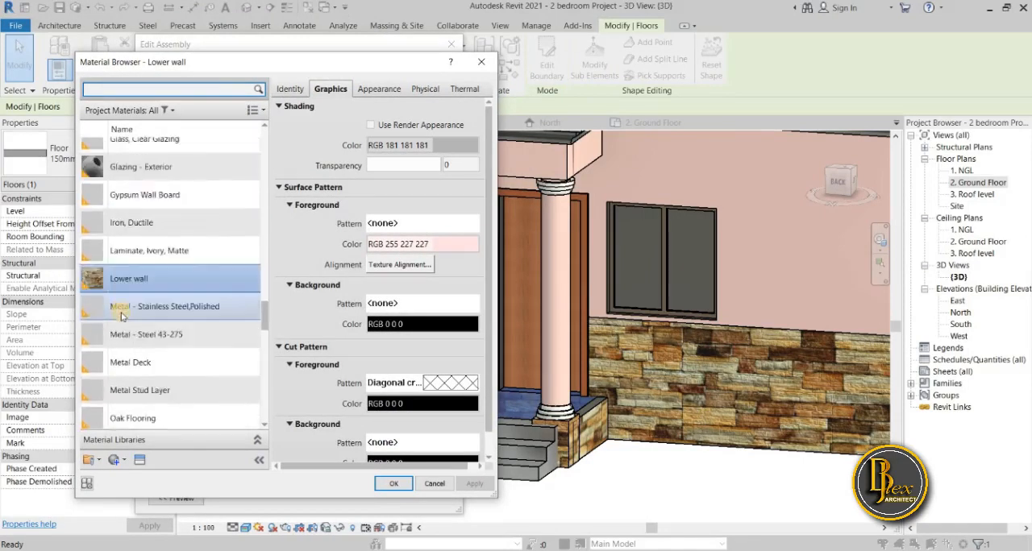
{"action": "scroll", "coordinate": [121, 317], "scroll_direction": "up", "scroll_amount": 10}
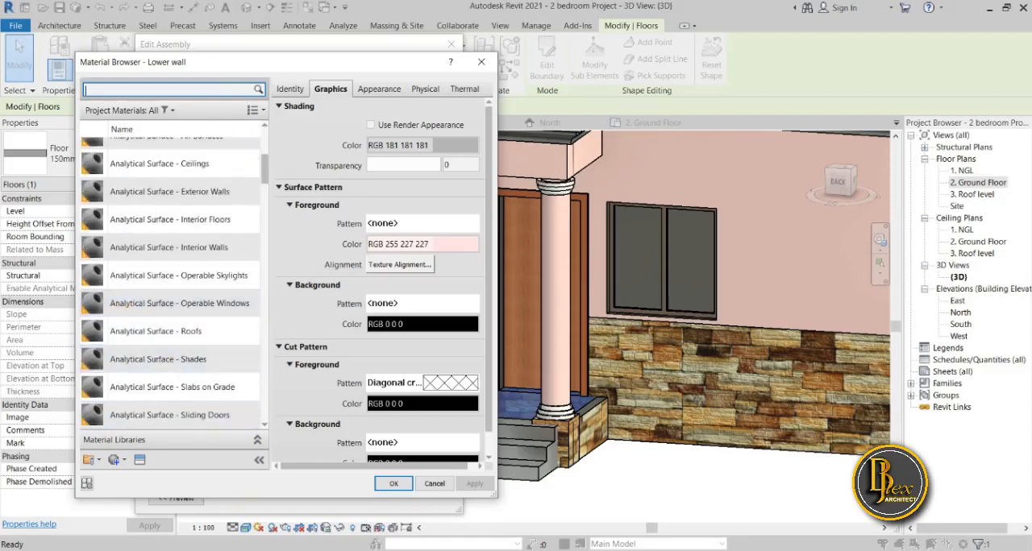
Switch to File Explorer and look through the reference images in the building designs folder.
{"action": "left_click", "coordinate": [260, 550]}
{"action": "scroll", "coordinate": [250, 371], "scroll_direction": "up", "scroll_amount": 10}
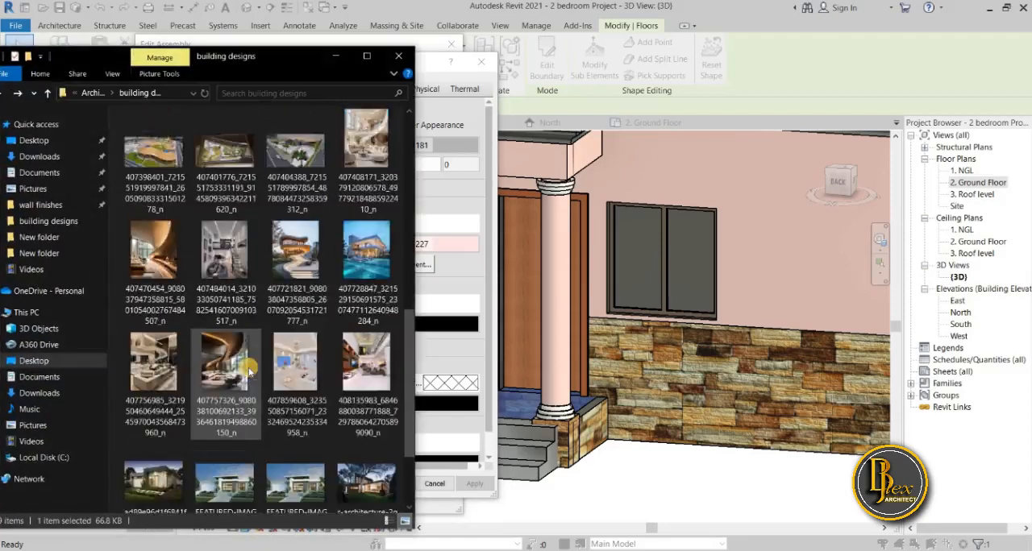
{"action": "scroll", "coordinate": [250, 369], "scroll_direction": "down", "scroll_amount": 5}
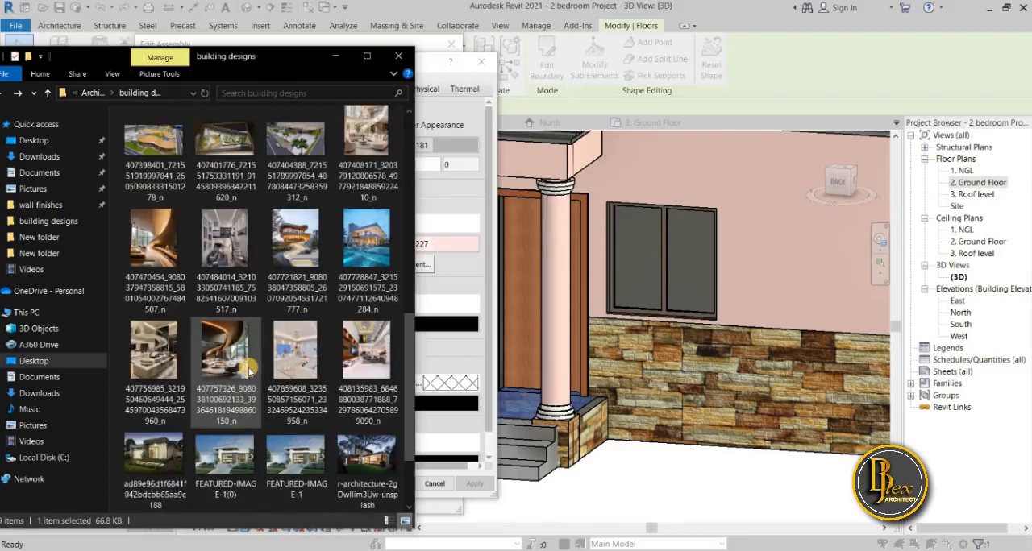
{"action": "scroll", "coordinate": [250, 370], "scroll_direction": "down", "scroll_amount": 1}
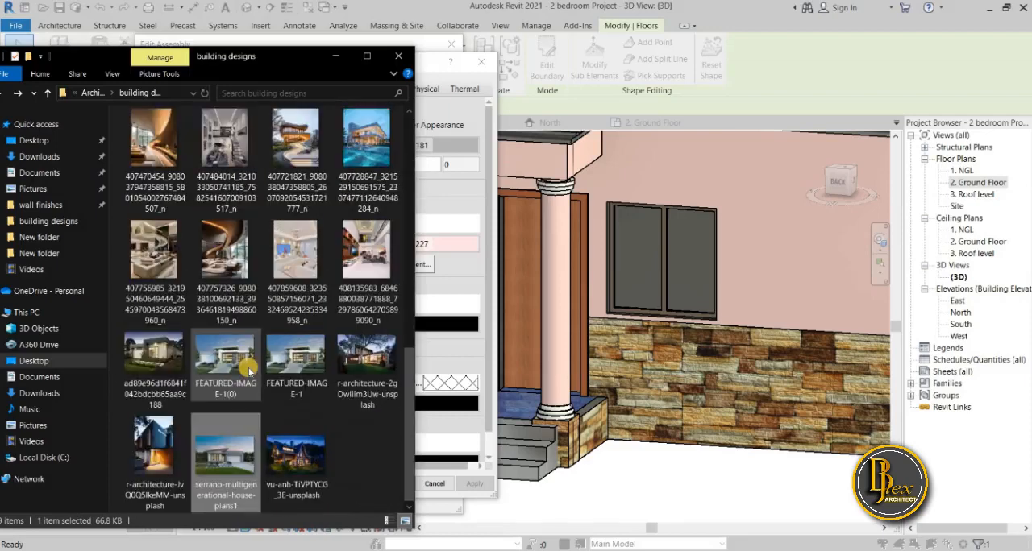
{"action": "scroll", "coordinate": [250, 370], "scroll_direction": "up", "scroll_amount": 10}
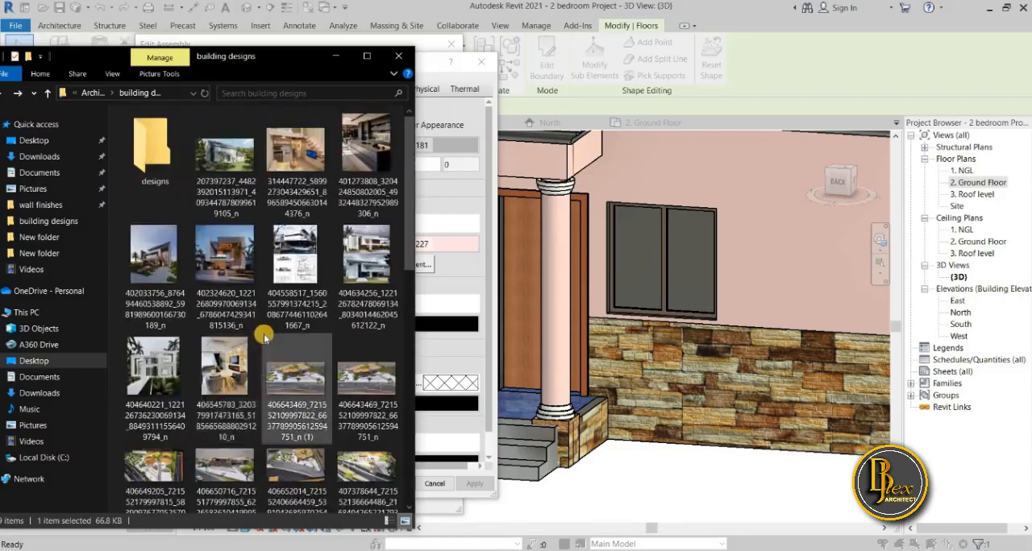
{"action": "scroll", "coordinate": [265, 355], "scroll_direction": "down", "scroll_amount": 2}
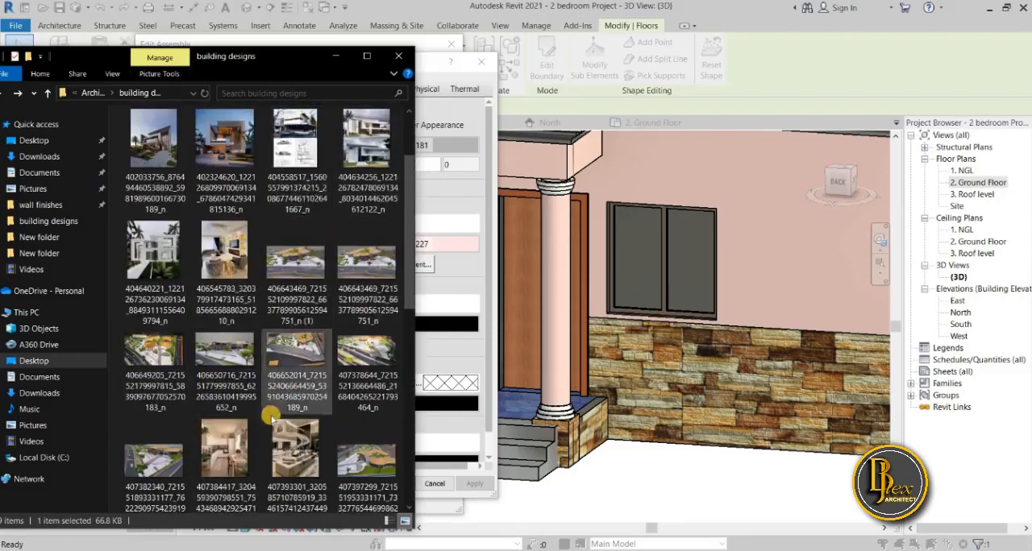
{"action": "scroll", "coordinate": [274, 403], "scroll_direction": "down", "scroll_amount": 5}
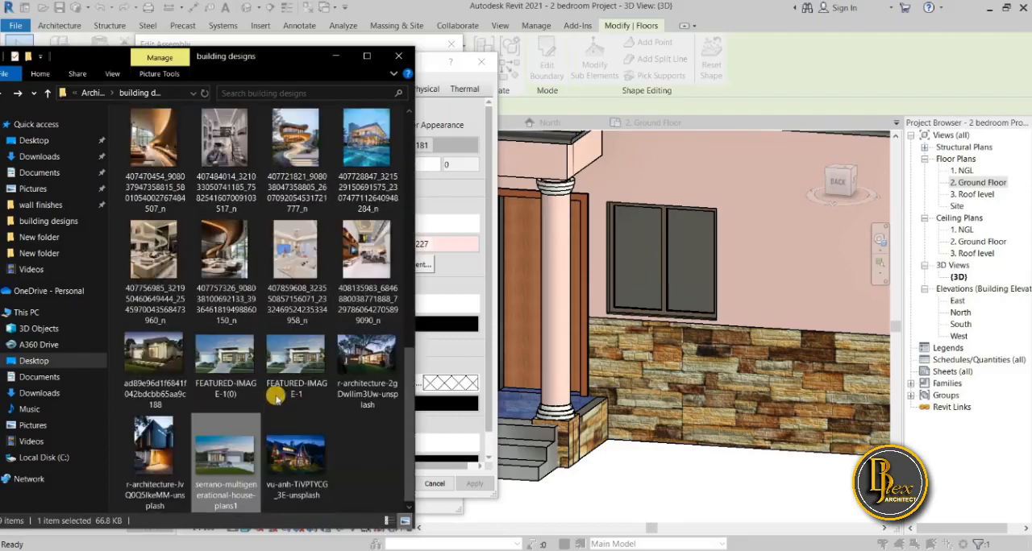
{"action": "left_click", "coordinate": [340, 55]}
Choose Default Floor as the material of the floor's Structure [1] layer.
{"action": "scroll", "coordinate": [222, 409], "scroll_direction": "down", "scroll_amount": 2}
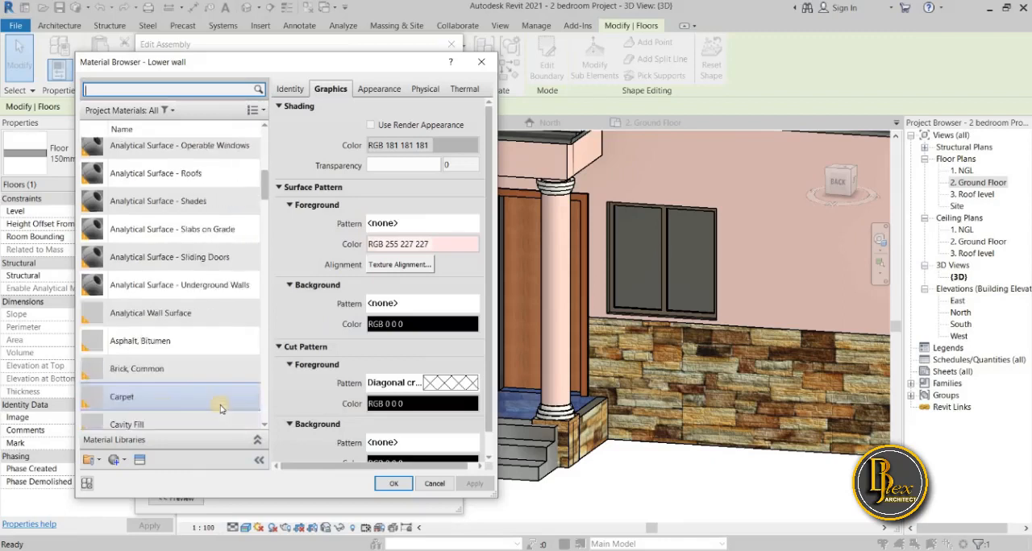
{"action": "scroll", "coordinate": [222, 409], "scroll_direction": "down", "scroll_amount": 7}
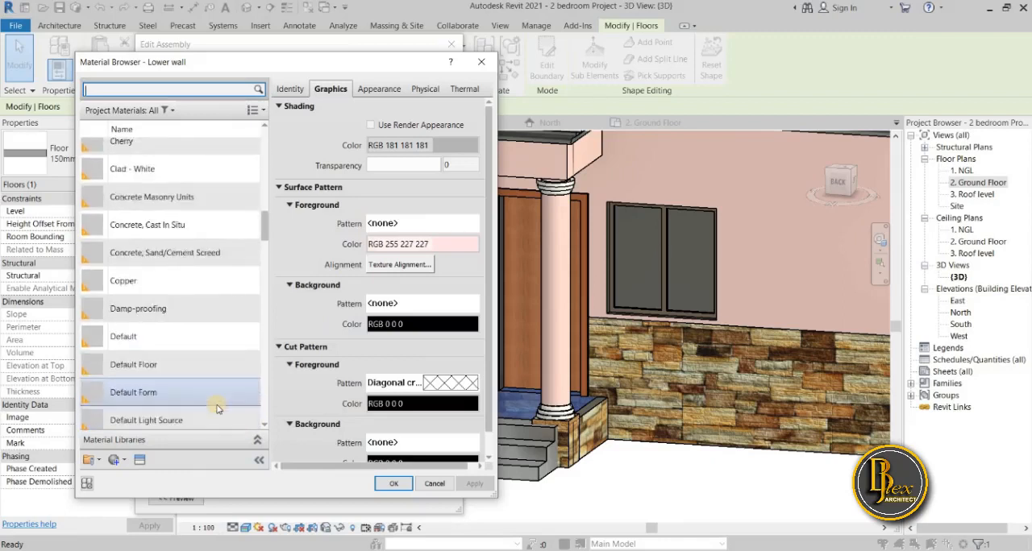
{"action": "scroll", "coordinate": [217, 409], "scroll_direction": "down", "scroll_amount": 3}
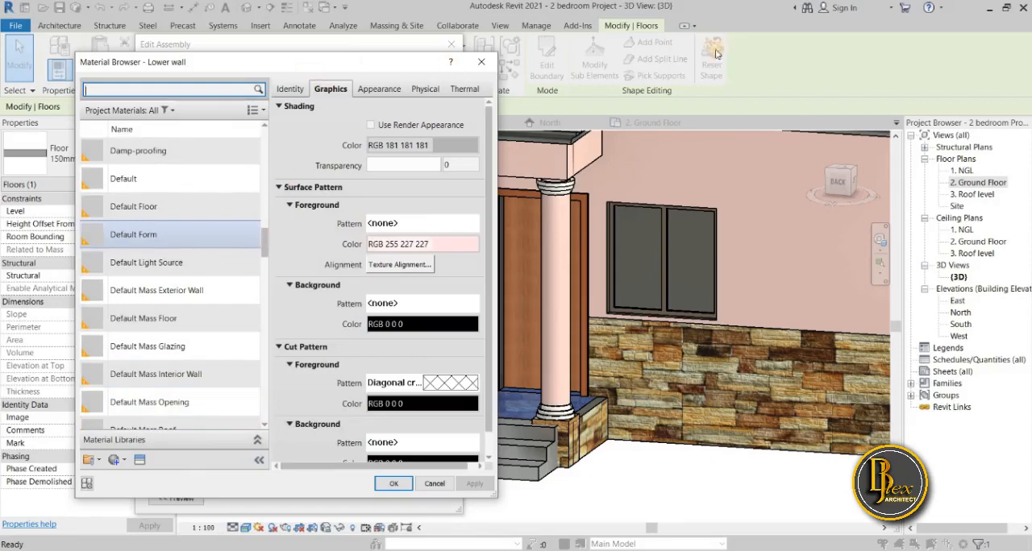
{"action": "left_click_drag", "start_coordinate": [298, 58], "coordinate": [826, 65]}
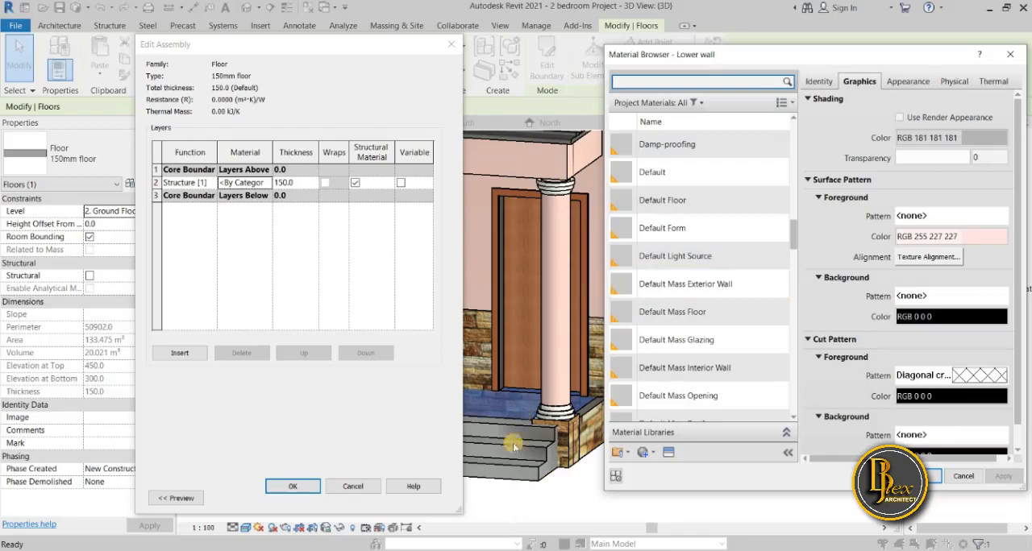
{"action": "left_click_drag", "start_coordinate": [888, 59], "coordinate": [351, 141]}
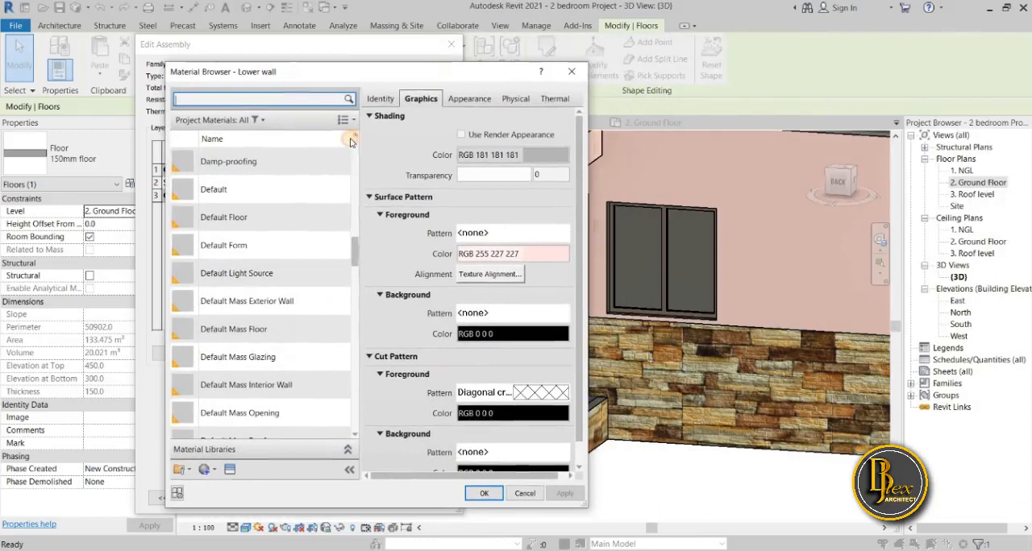
{"action": "left_click", "coordinate": [272, 218]}
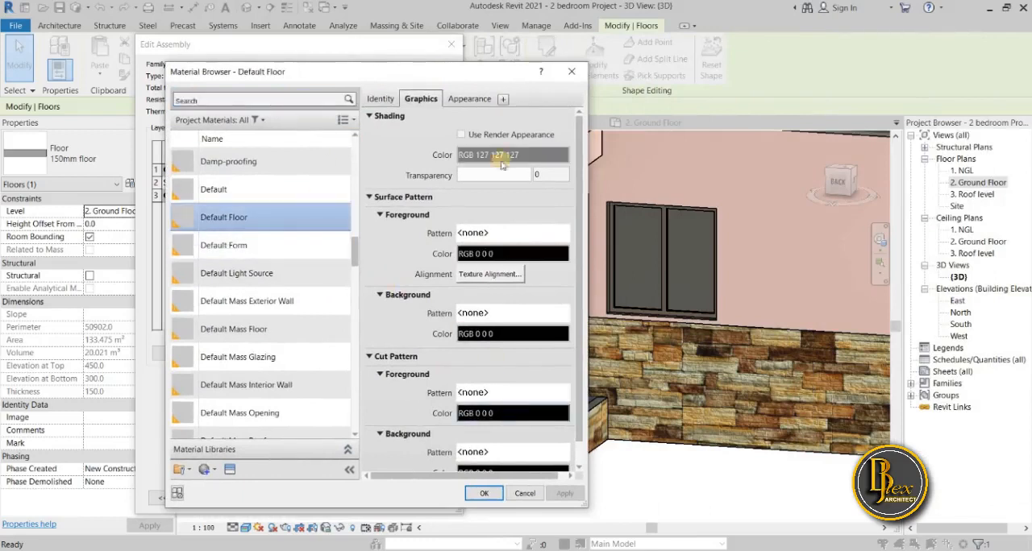
{"action": "left_click", "coordinate": [477, 99]}
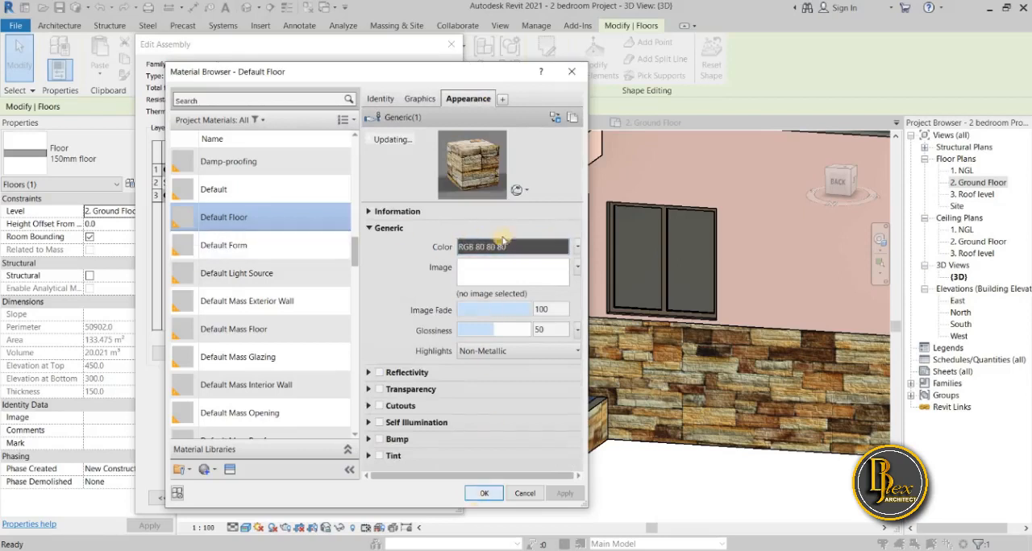
{"action": "left_click", "coordinate": [541, 247]}
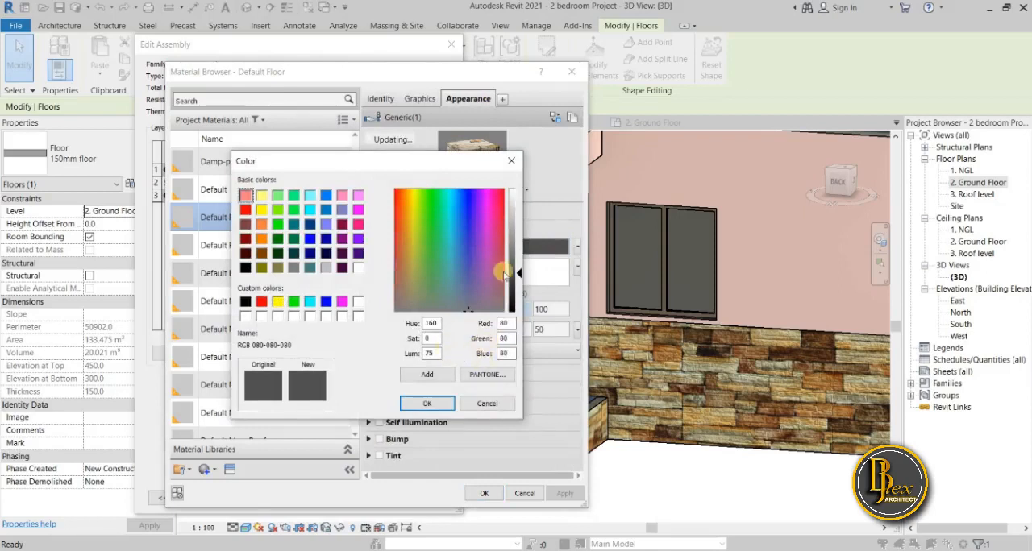
{"action": "left_click", "coordinate": [511, 165]}
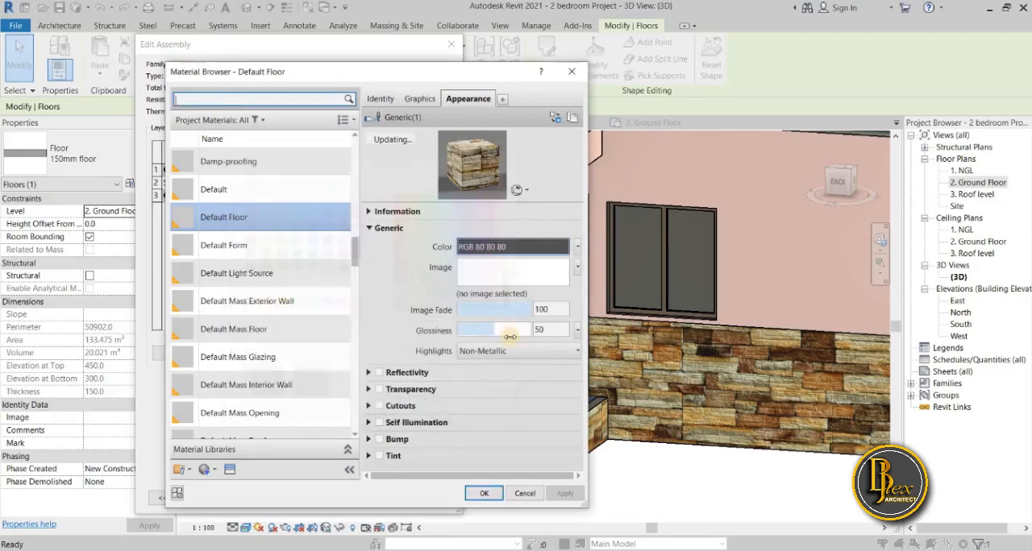
Accept the chosen layer material and apply the structure change to the 150mm floor type.
{"action": "left_click", "coordinate": [481, 494]}
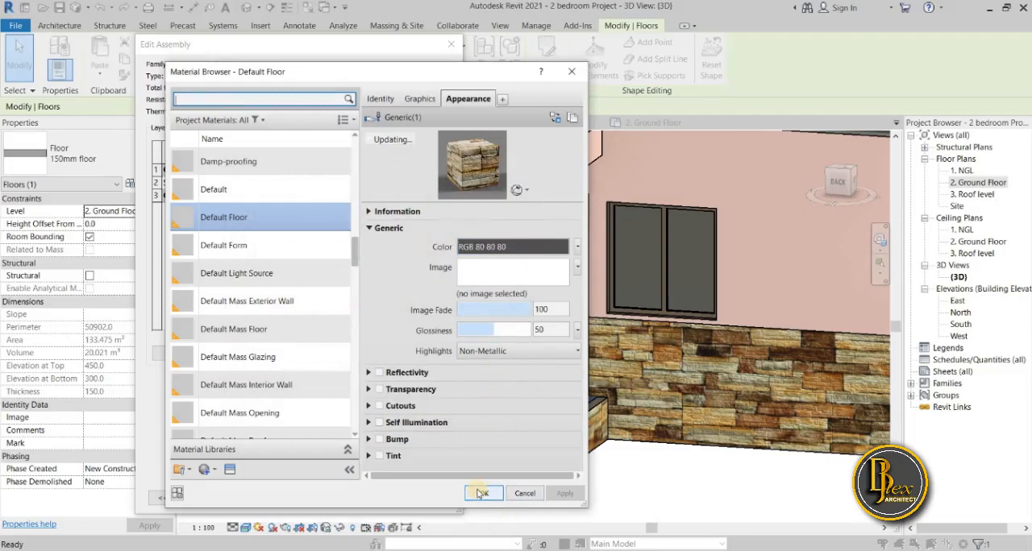
{"action": "left_click", "coordinate": [306, 488]}
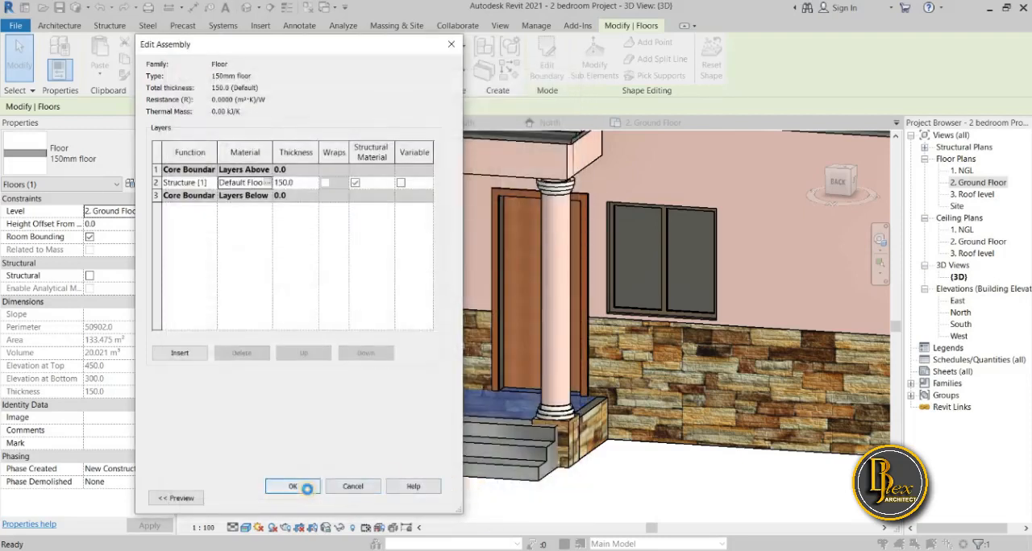
{"action": "left_click", "coordinate": [303, 500]}
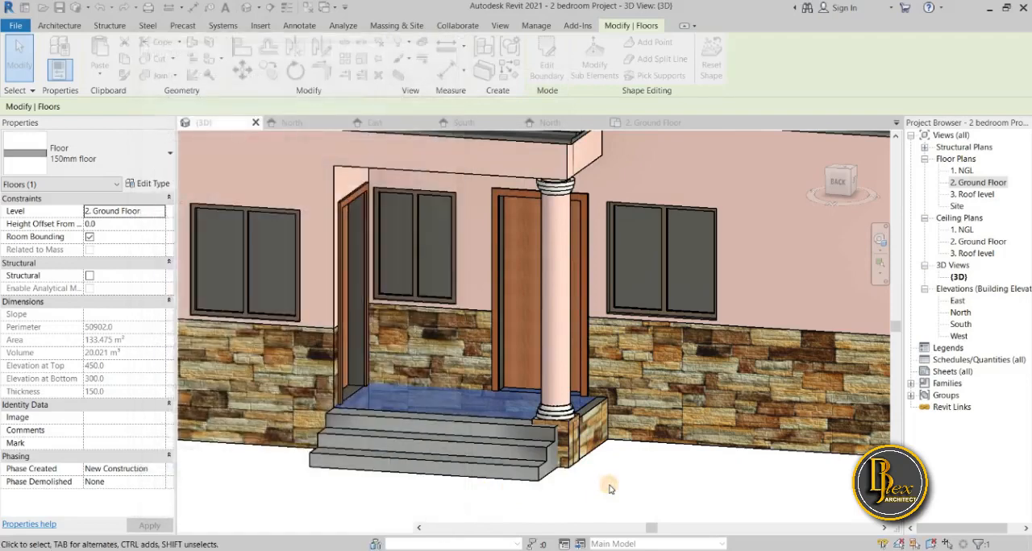
Edit the in-place porch stairs and set the material of their step sweep to Default Floor.
{"action": "left_click", "coordinate": [603, 486]}
{"action": "left_click", "coordinate": [513, 473]}
{"action": "left_click", "coordinate": [487, 464]}
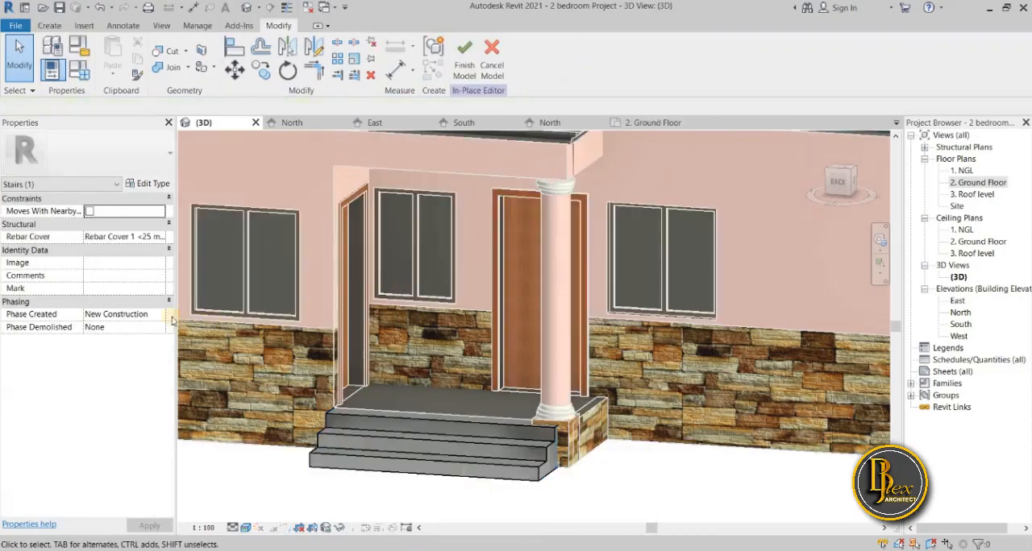
{"action": "left_click", "coordinate": [384, 452]}
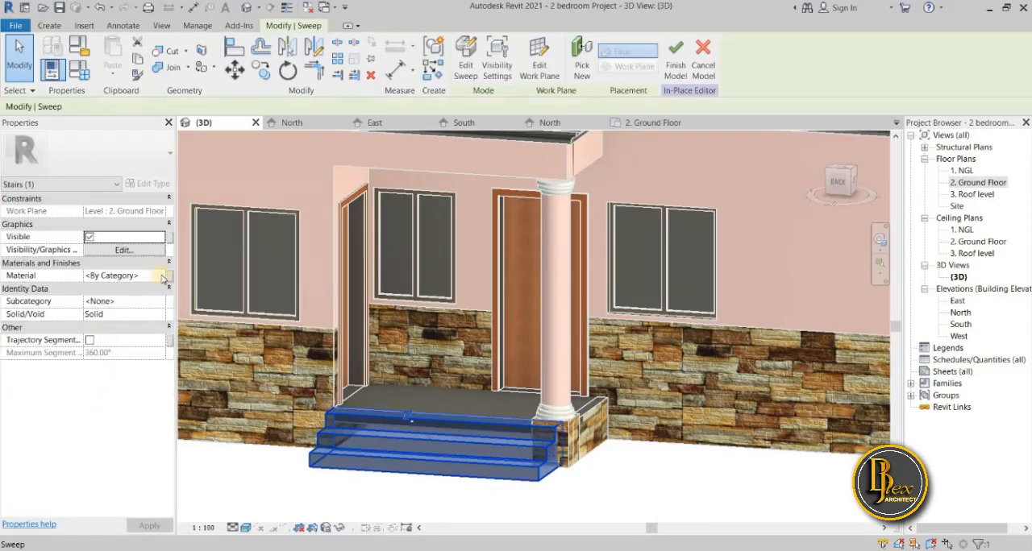
{"action": "left_click", "coordinate": [163, 277]}
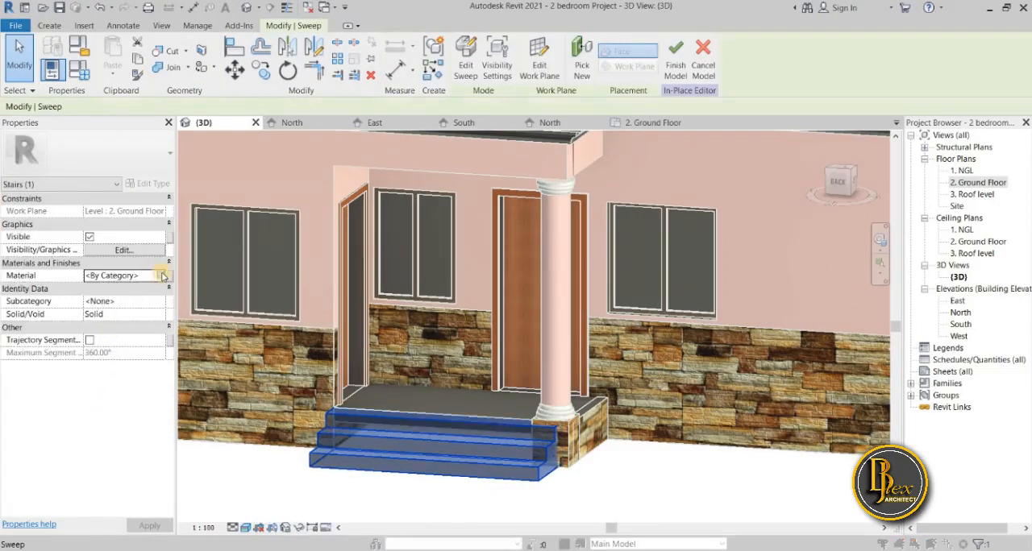
{"action": "left_click", "coordinate": [162, 275]}
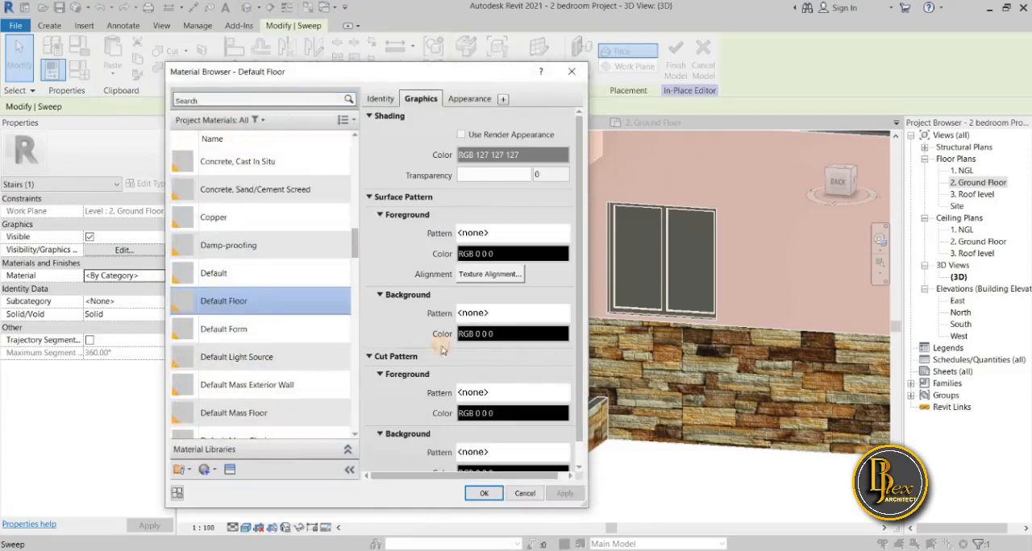
{"action": "left_click", "coordinate": [484, 494]}
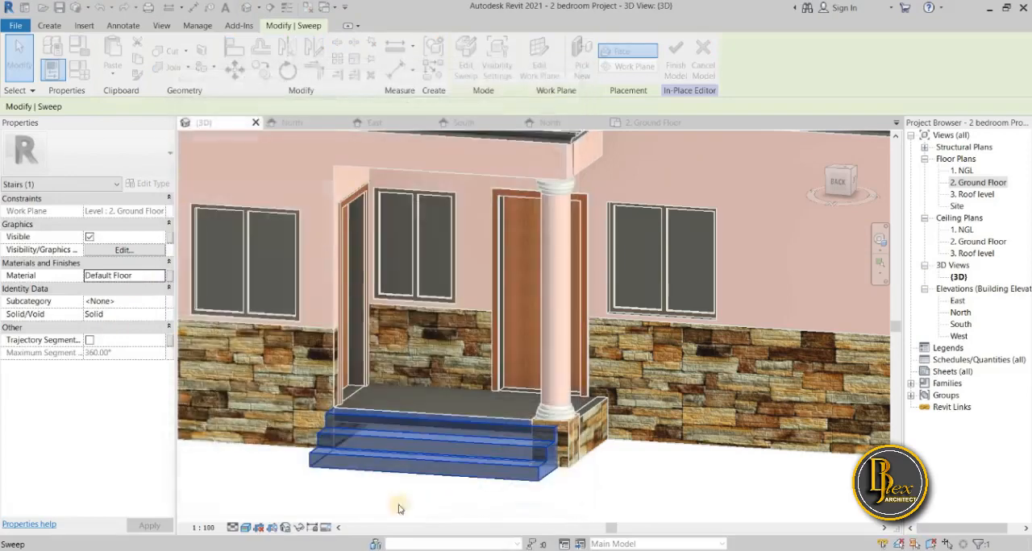
Close the sweep selection and finish the in-place porch stairs model with the new step material.
{"action": "left_click", "coordinate": [227, 495]}
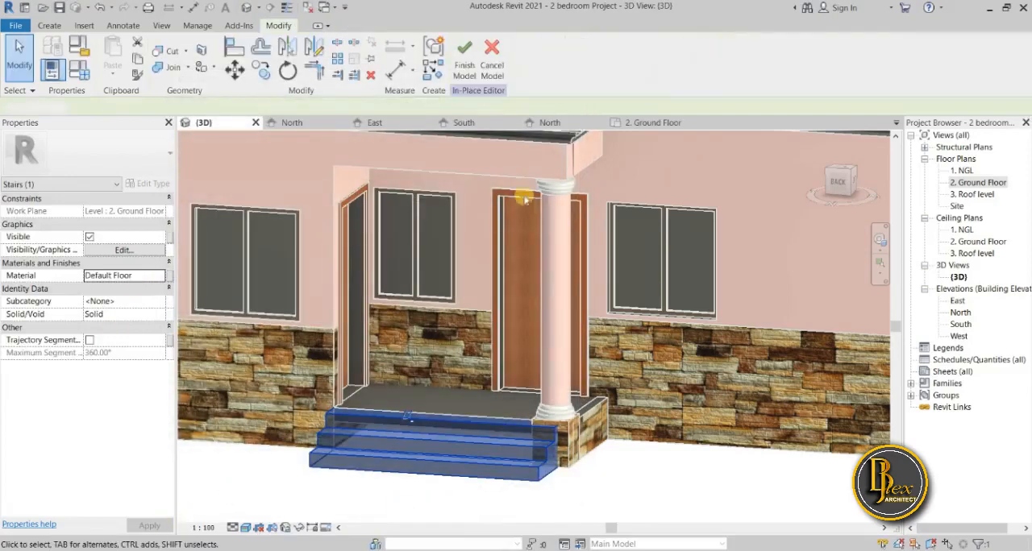
{"action": "left_click", "coordinate": [474, 60]}
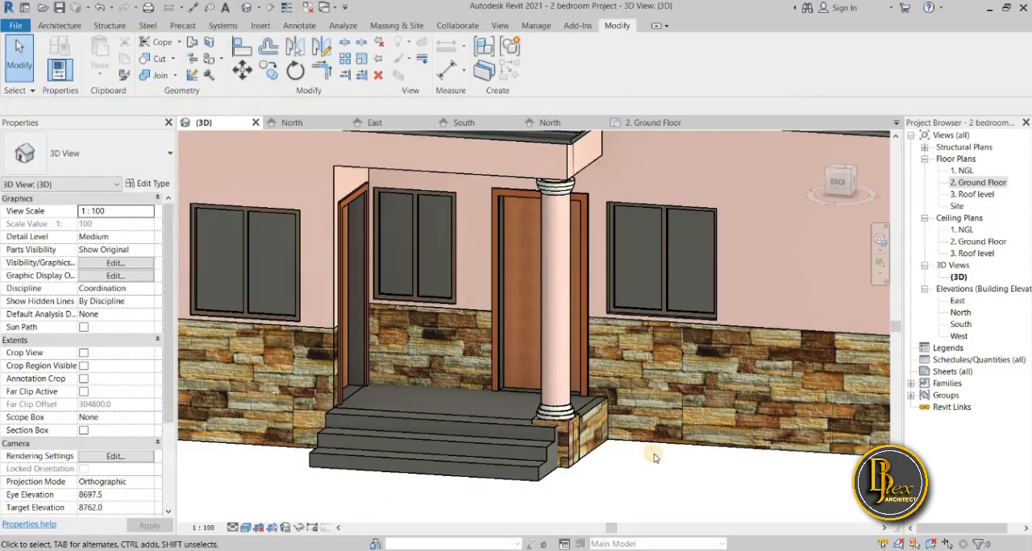
{"action": "middle_click_drag", "start_coordinate": [690, 470], "coordinate": [583, 459], "text": "shift"}
{"action": "scroll", "coordinate": [680, 484], "scroll_direction": "down", "scroll_amount": 4}
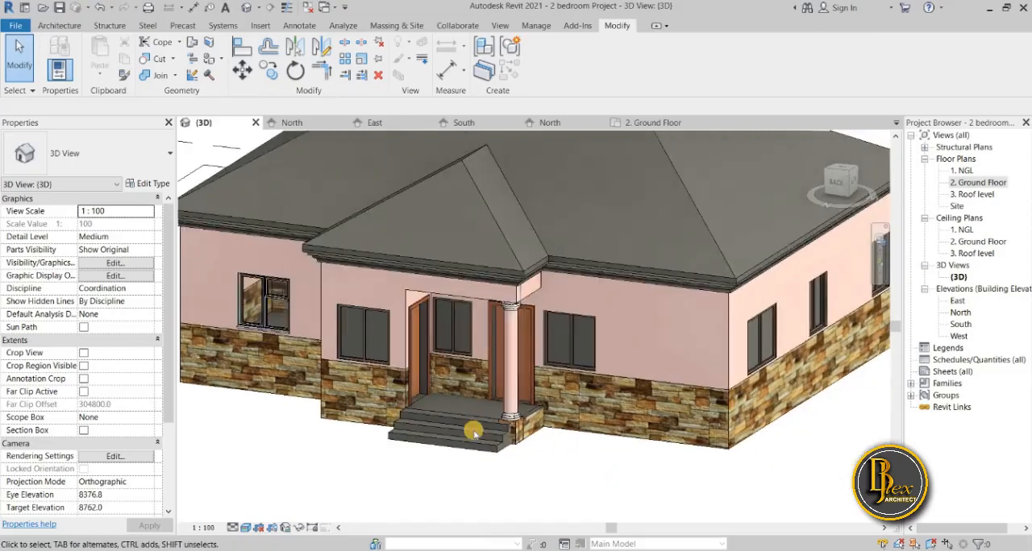
Select the 150mm ground floor slab and examine its finish at the porches and steps on both sides of the house.
{"action": "scroll", "coordinate": [453, 426], "scroll_direction": "up", "scroll_amount": 3}
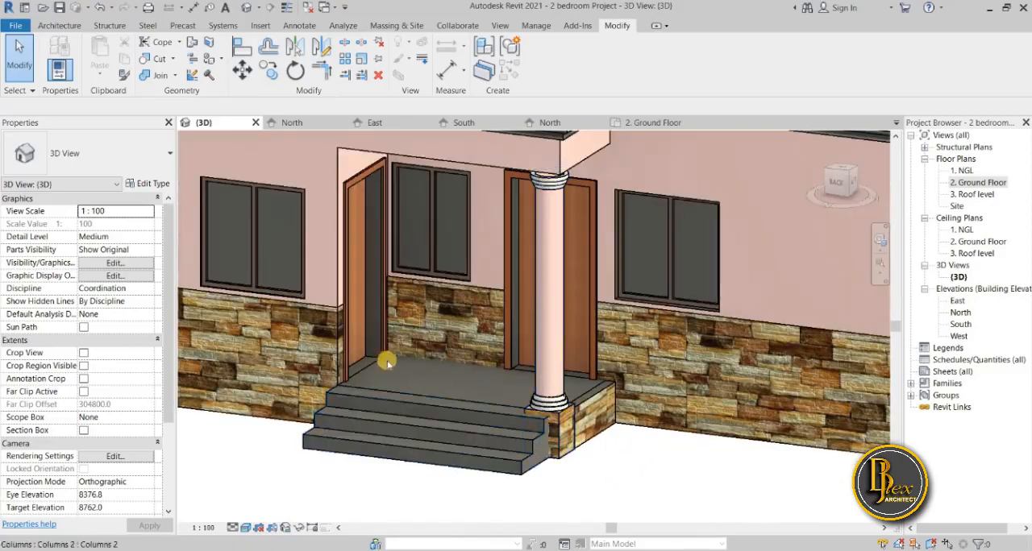
{"action": "left_click", "coordinate": [490, 403]}
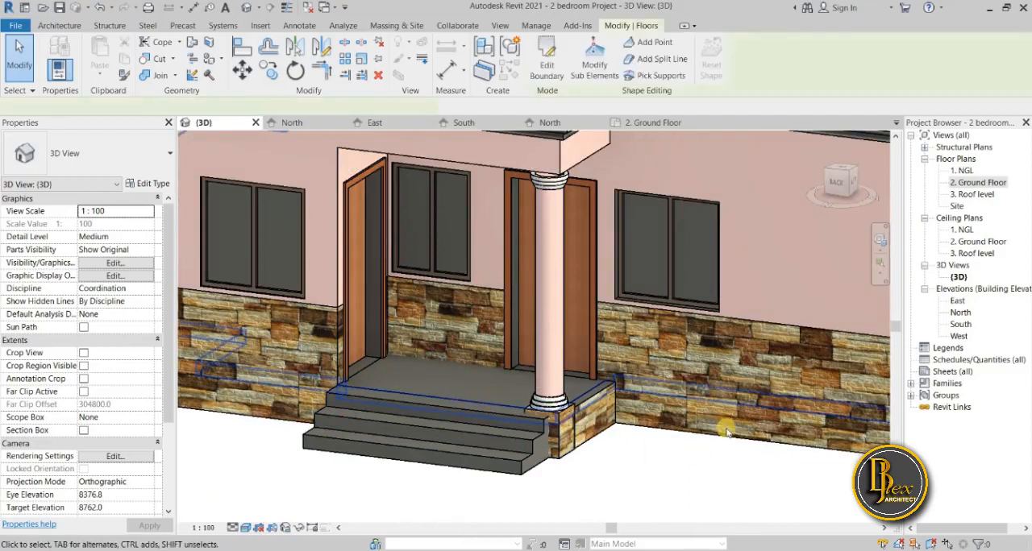
{"action": "scroll", "coordinate": [612, 454], "scroll_direction": "down", "scroll_amount": 3}
{"action": "middle_click_drag", "start_coordinate": [603, 449], "coordinate": [710, 391], "text": "shift"}
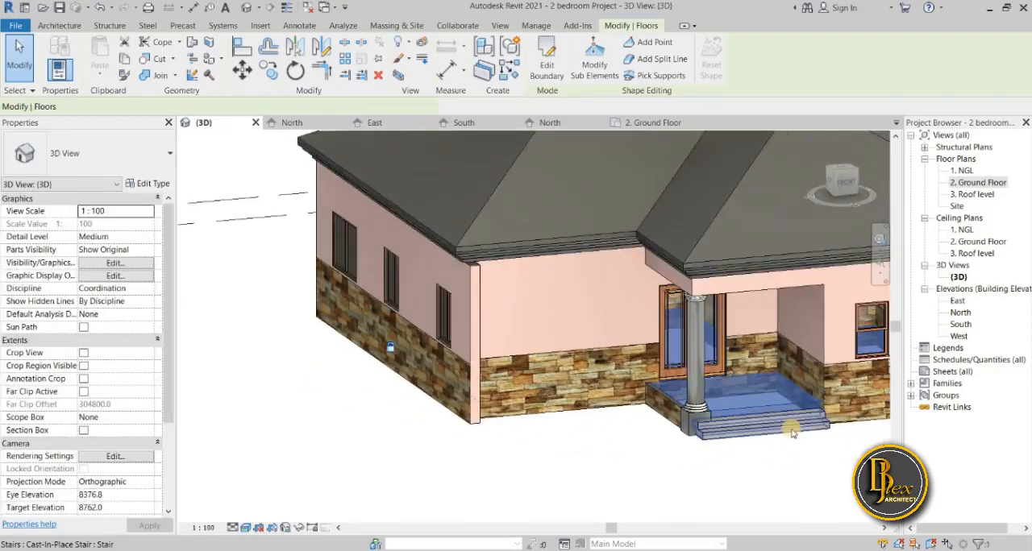
{"action": "left_click", "coordinate": [719, 389]}
{"action": "scroll", "coordinate": [657, 395], "scroll_direction": "up", "scroll_amount": 4}
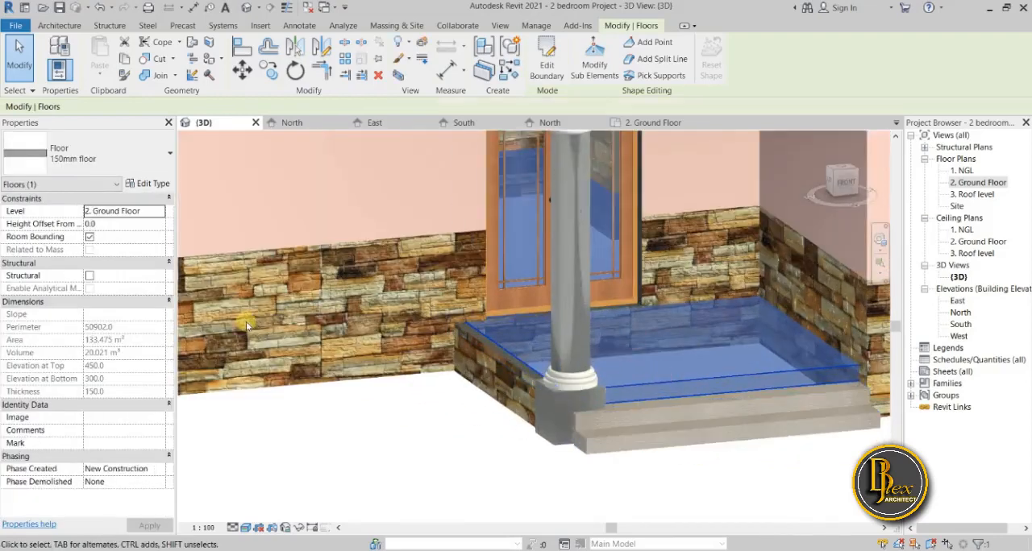
{"action": "scroll", "coordinate": [300, 354], "scroll_direction": "down", "scroll_amount": 3}
{"action": "scroll", "coordinate": [300, 355], "scroll_direction": "down", "scroll_amount": 2}
{"action": "middle_click_drag", "start_coordinate": [300, 355], "coordinate": [476, 370], "text": "shift"}
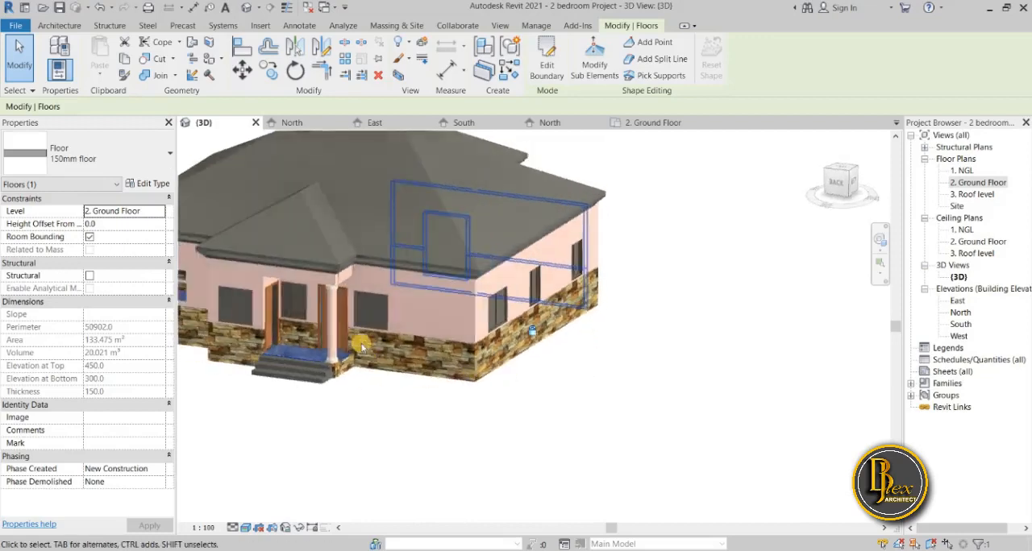
{"action": "scroll", "coordinate": [539, 368], "scroll_direction": "up", "scroll_amount": 3}
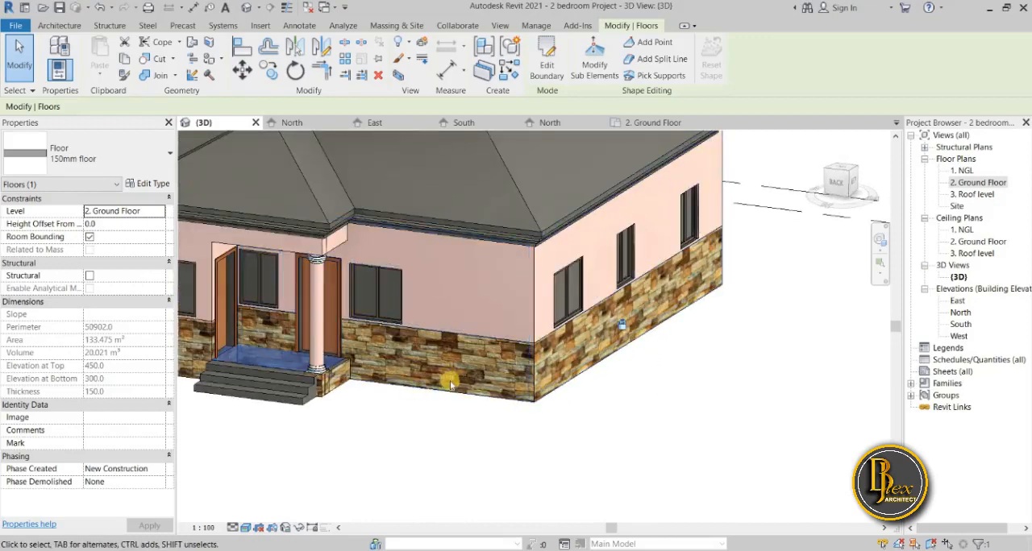
{"action": "scroll", "coordinate": [415, 397], "scroll_direction": "up", "scroll_amount": 5}
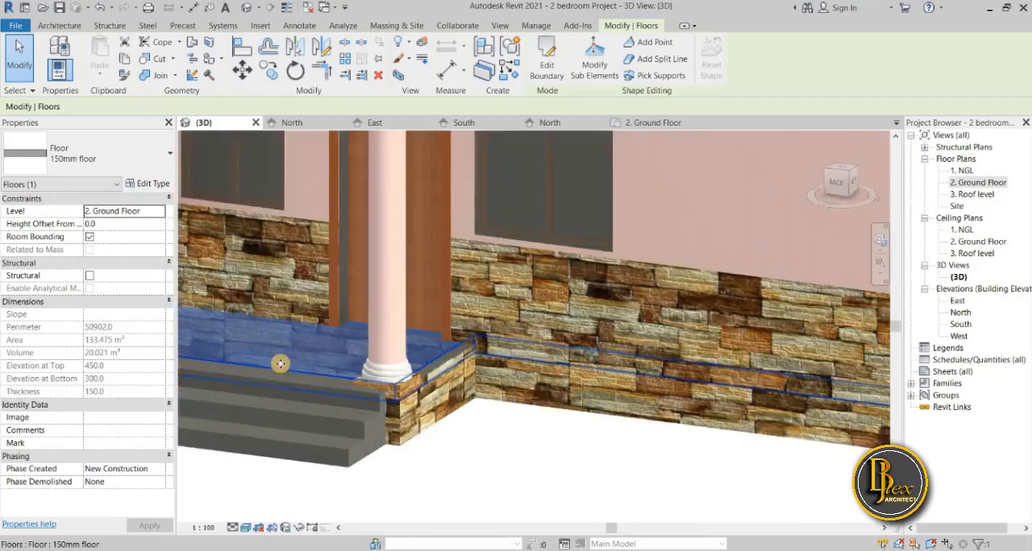
{"action": "scroll", "coordinate": [407, 401], "scroll_direction": "down", "scroll_amount": 4}
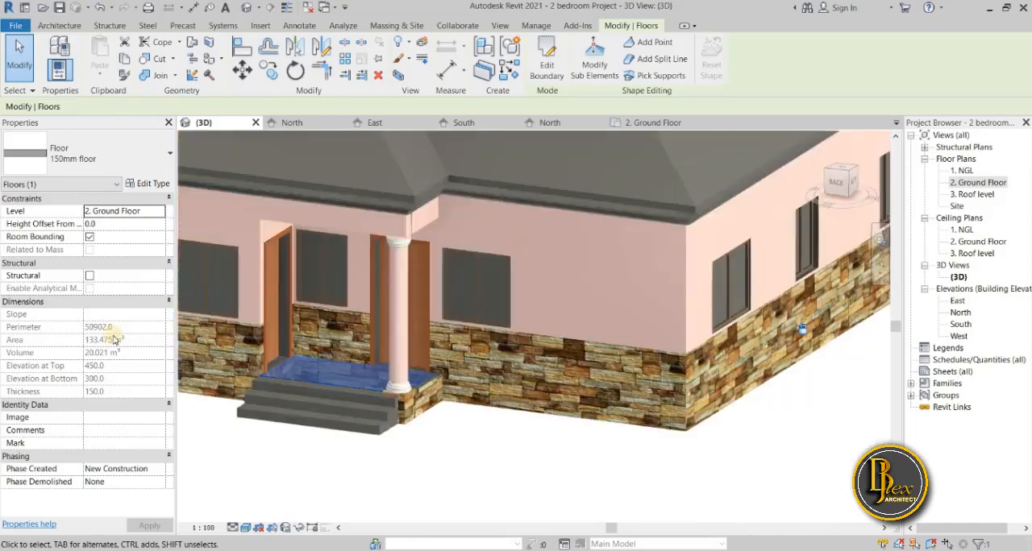
Open the 150mm floor type's structure and bring up the material choices for its Structure [1] layer.
{"action": "left_click", "coordinate": [153, 185]}
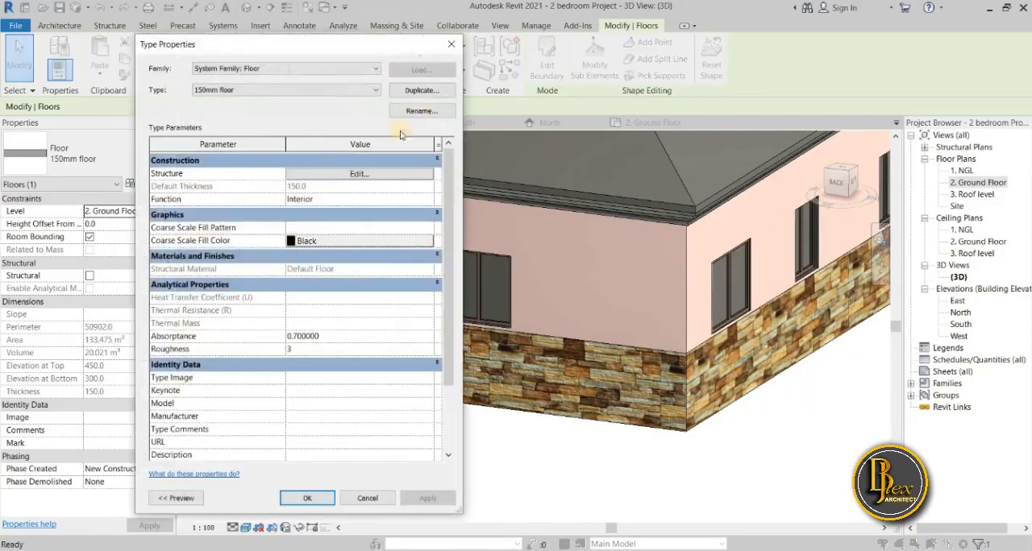
{"action": "left_click", "coordinate": [359, 175]}
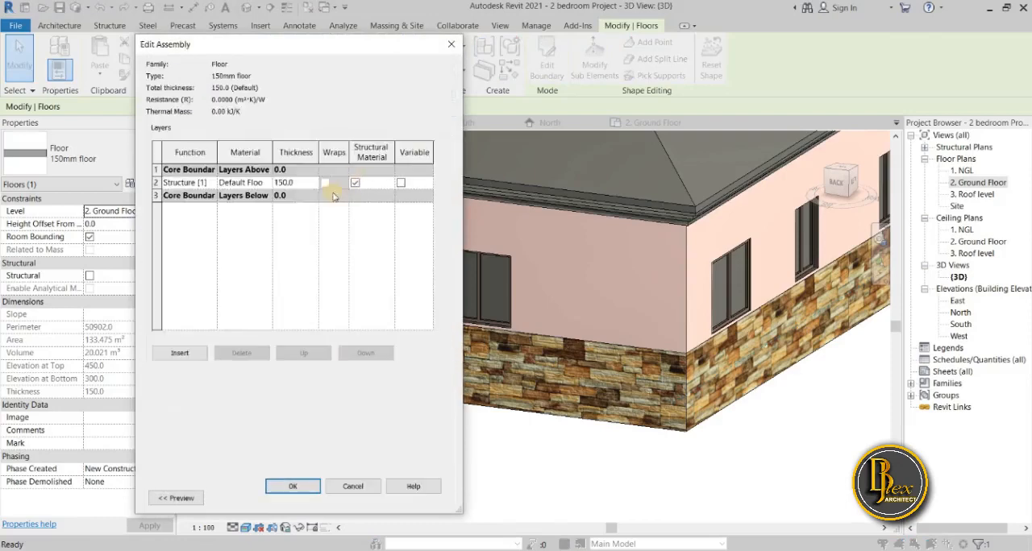
{"action": "left_click", "coordinate": [266, 183]}
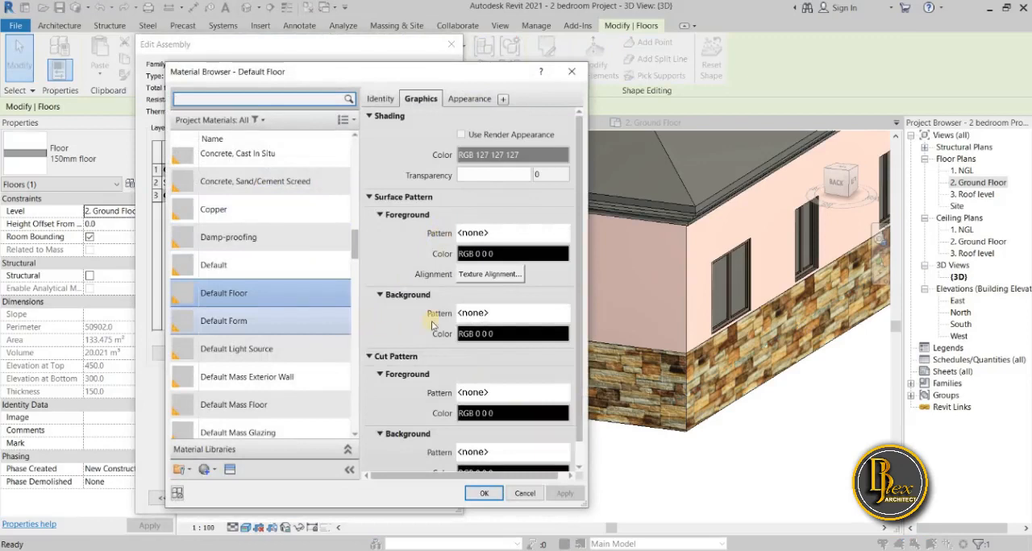
Look through the Tile, Stone and Carpet flooring assets in the Appearance Library for a suitable floor finish.
{"action": "left_click", "coordinate": [228, 469]}
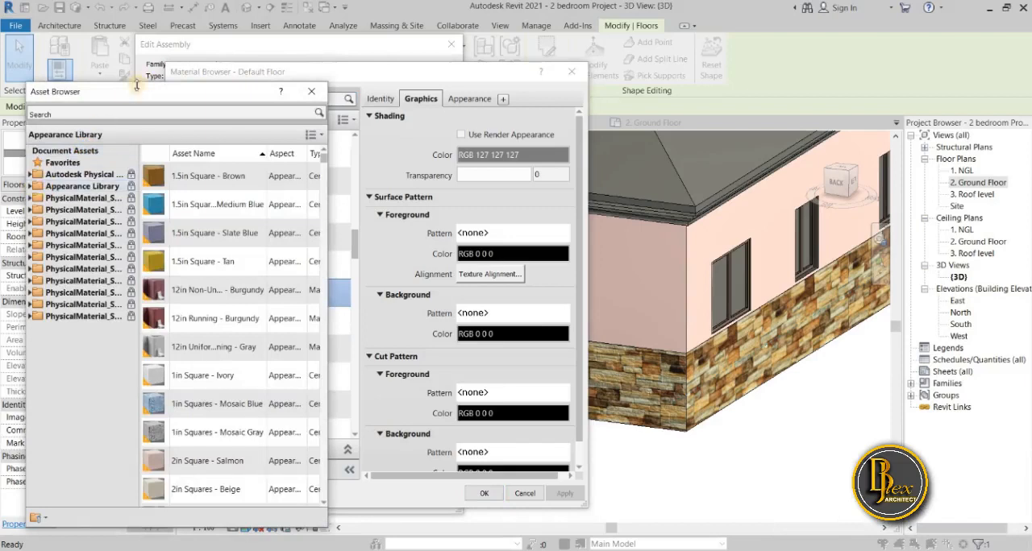
{"action": "left_click_drag", "start_coordinate": [161, 95], "coordinate": [192, 90]}
{"action": "left_click", "coordinate": [62, 181]}
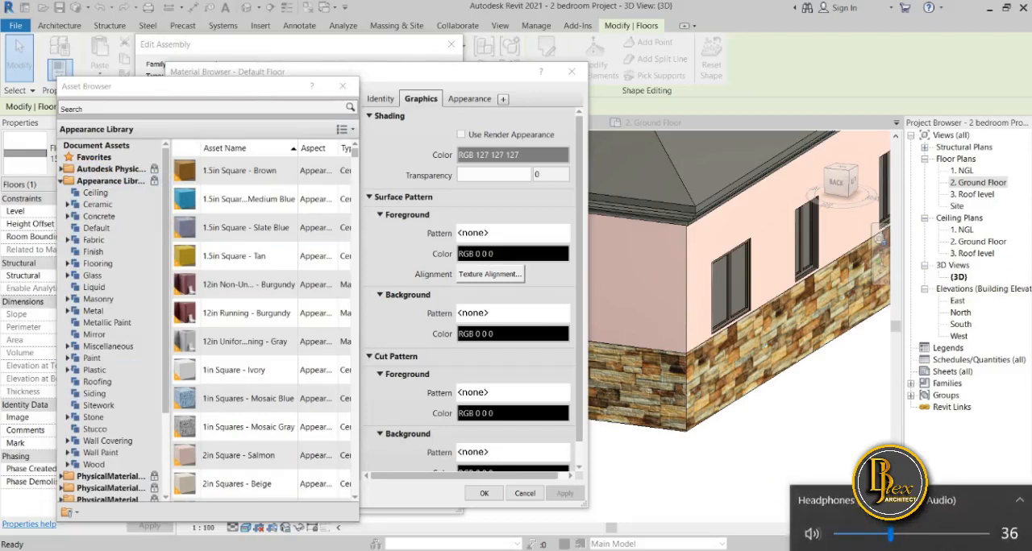
{"action": "left_click", "coordinate": [68, 263]}
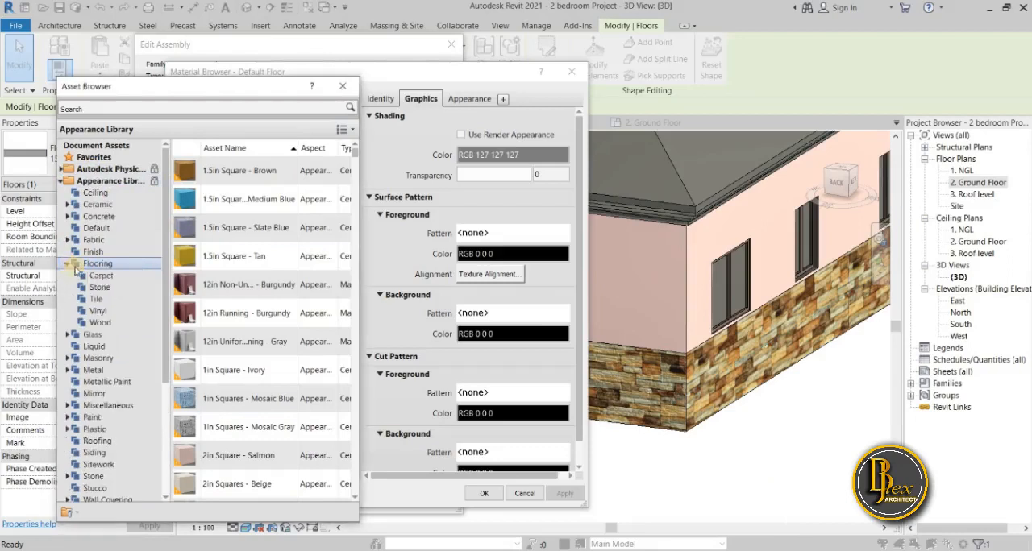
{"action": "left_click", "coordinate": [97, 299]}
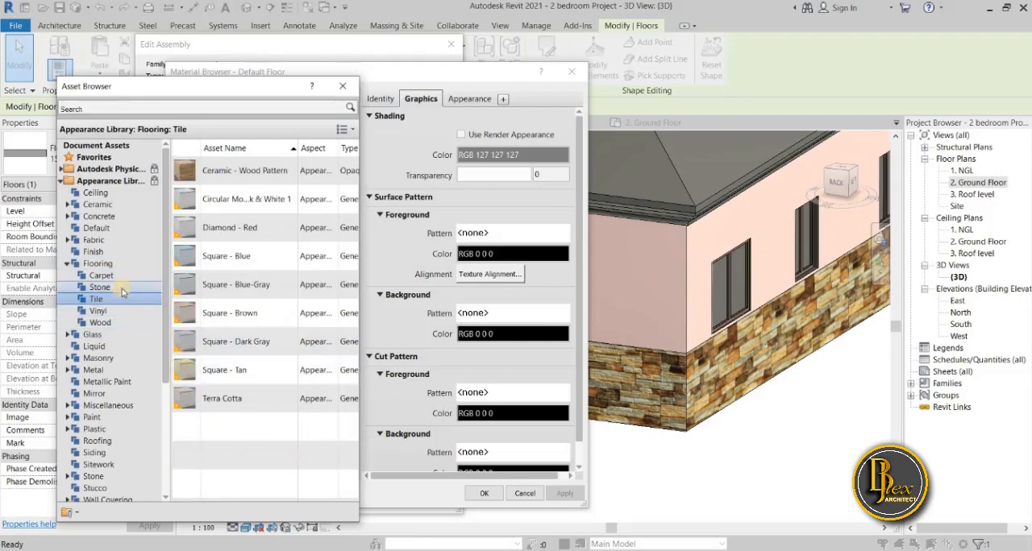
{"action": "left_click", "coordinate": [121, 289]}
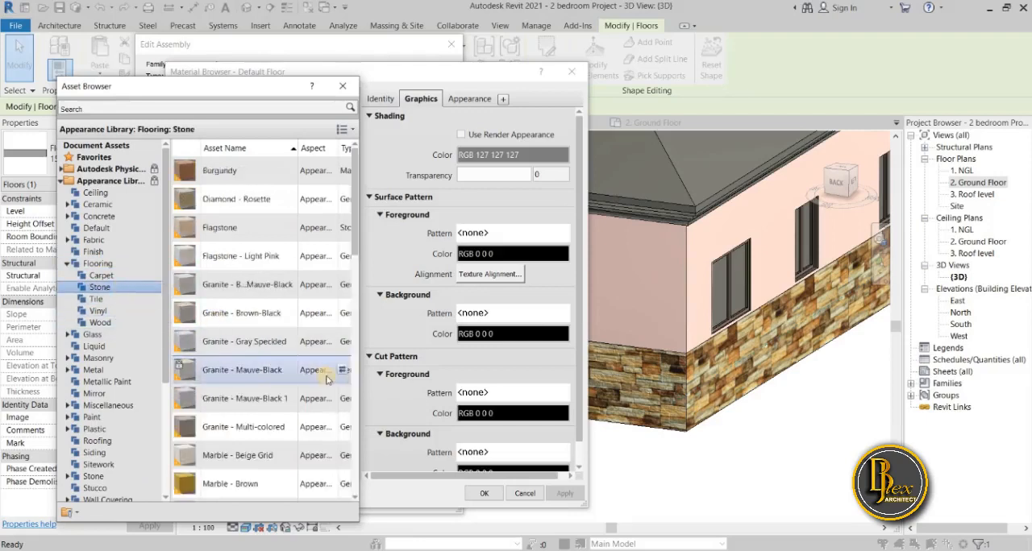
{"action": "scroll", "coordinate": [283, 419], "scroll_direction": "down", "scroll_amount": 1}
{"action": "scroll", "coordinate": [283, 418], "scroll_direction": "down", "scroll_amount": 6}
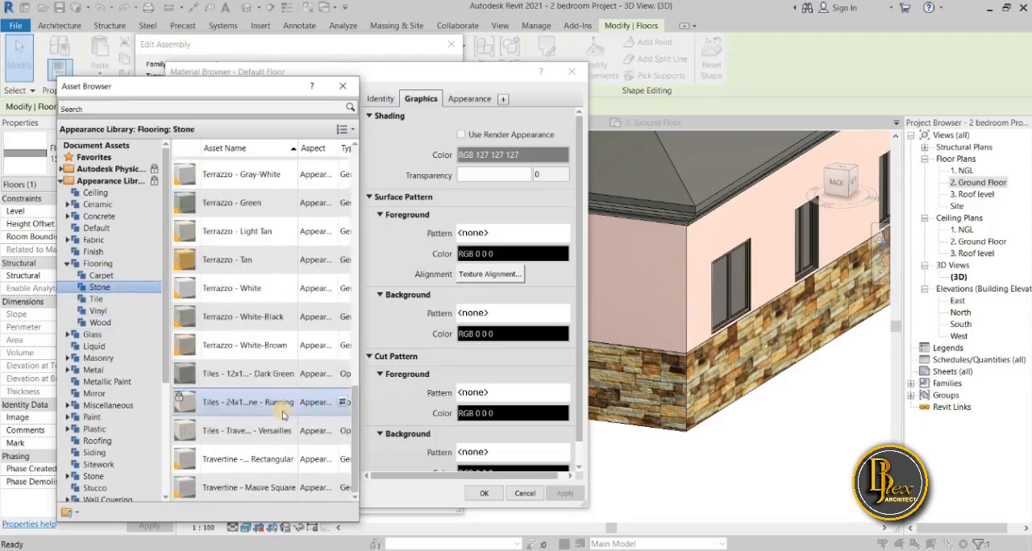
{"action": "scroll", "coordinate": [283, 416], "scroll_direction": "up", "scroll_amount": 5}
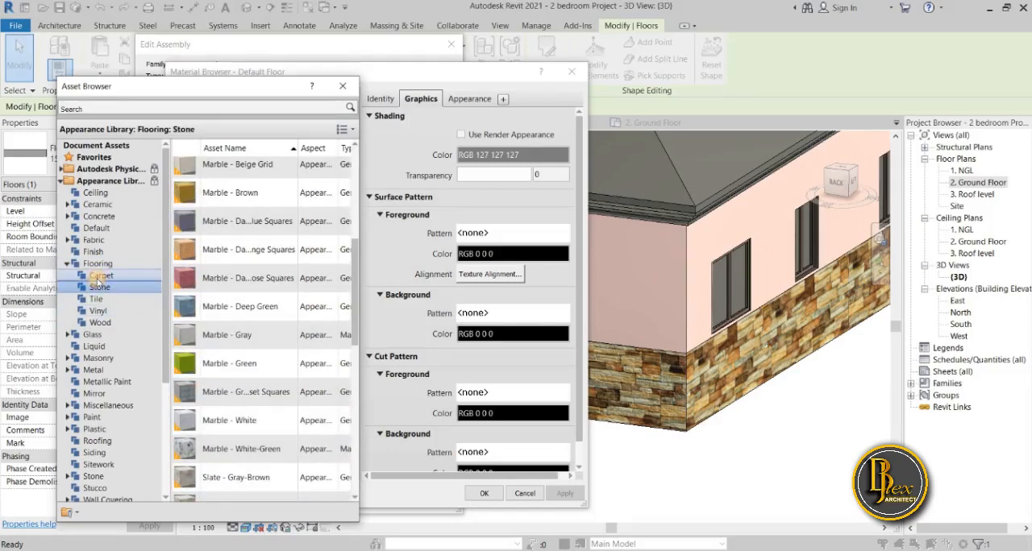
{"action": "left_click", "coordinate": [97, 277]}
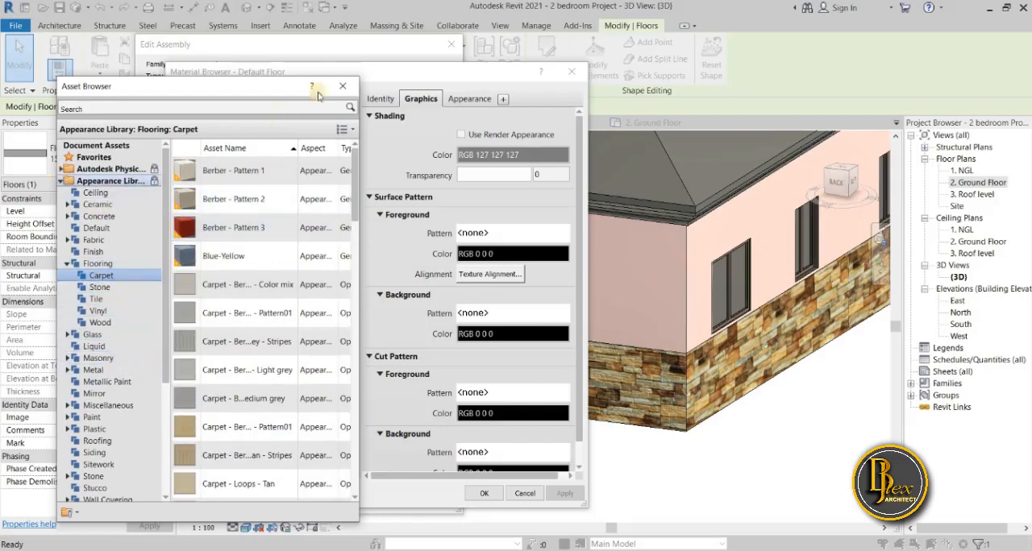
{"action": "left_click", "coordinate": [343, 86]}
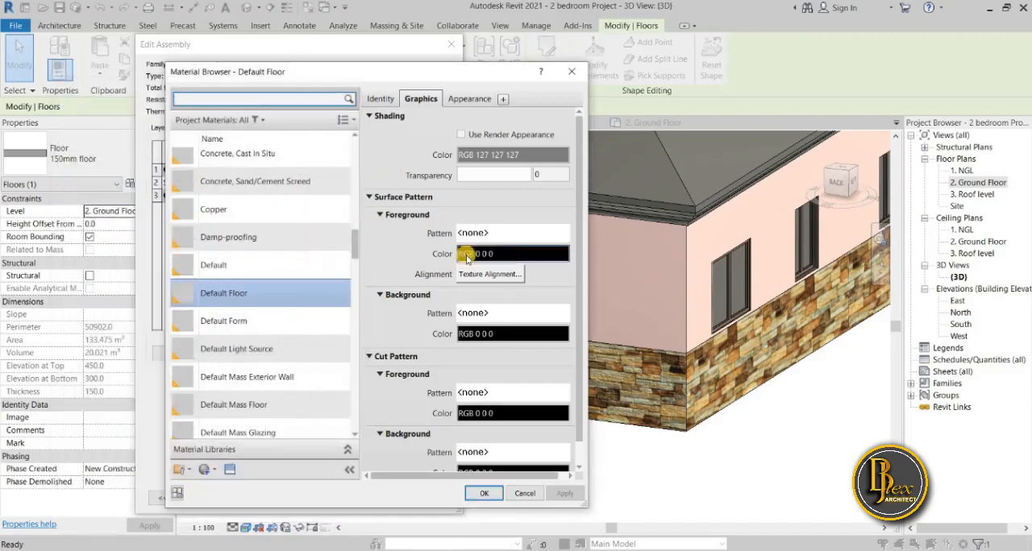
Begin assigning an image texture to the generic appearance of the Default Floor material.
{"action": "left_click", "coordinate": [470, 99]}
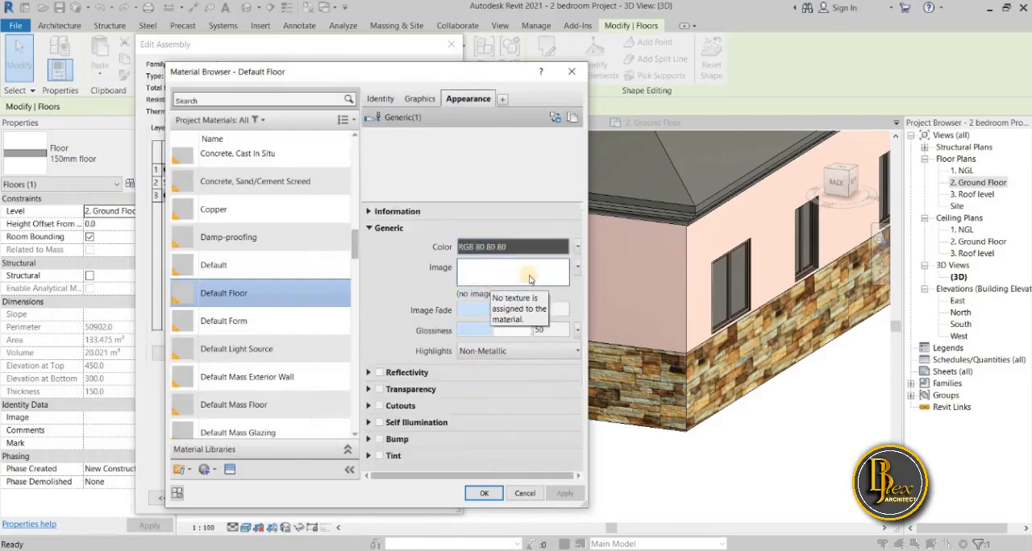
{"action": "left_click", "coordinate": [530, 279]}
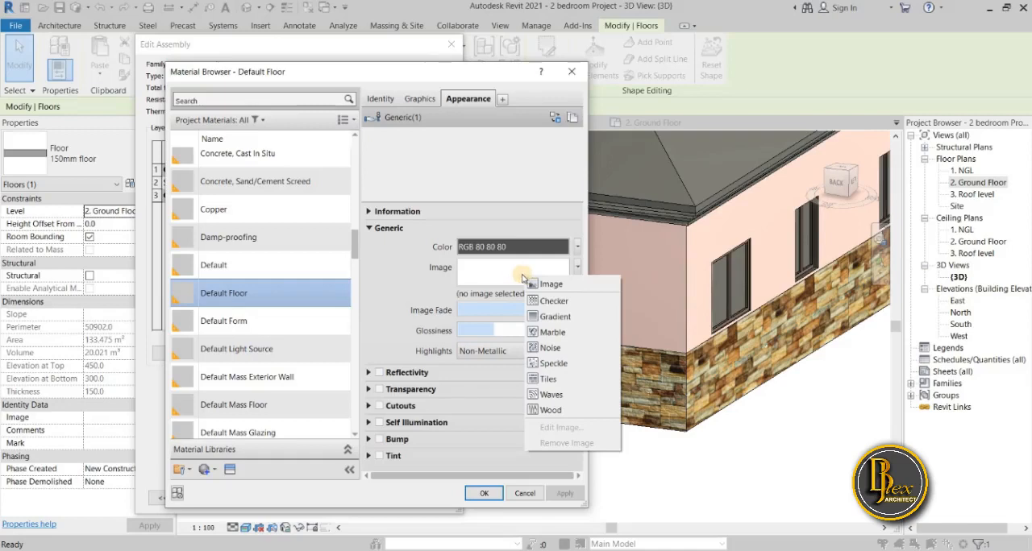
{"action": "left_click", "coordinate": [552, 285]}
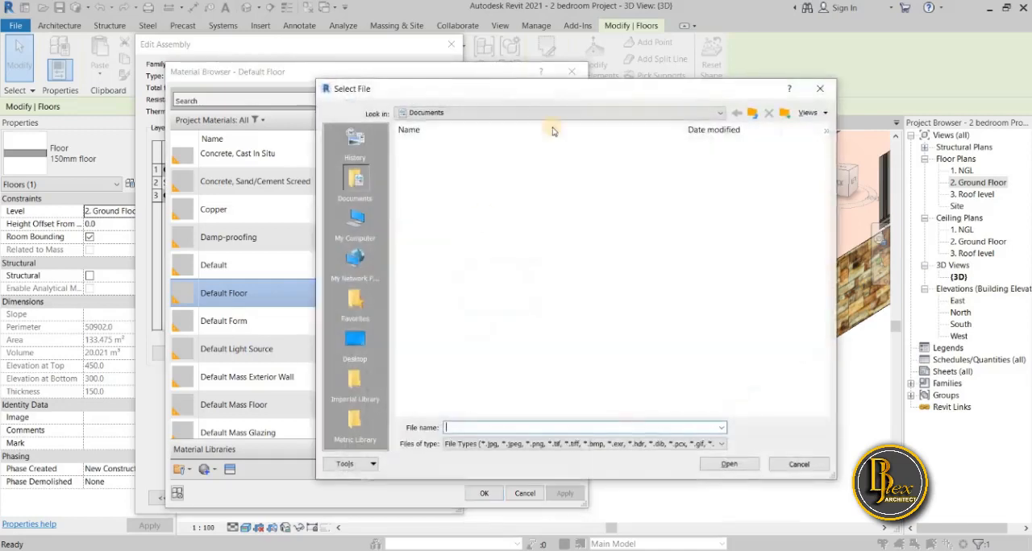
{"action": "mouse_move", "coordinate": [513, 83]}
{"action": "left_mouse_down"}
{"action": "mouse_move", "coordinate": [345, 87]}
{"action": "mouse_move", "coordinate": [423, 103]}
{"action": "left_mouse_up"}
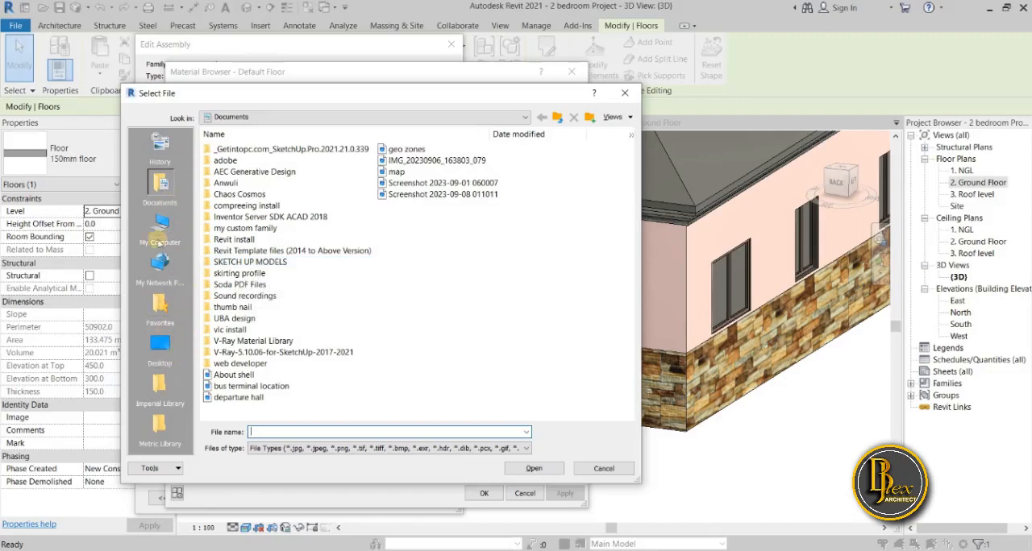
Open the Mats texture folder inside the desktop's Architecture folder and show its images as thumbnails.
{"action": "left_click", "coordinate": [160, 346]}
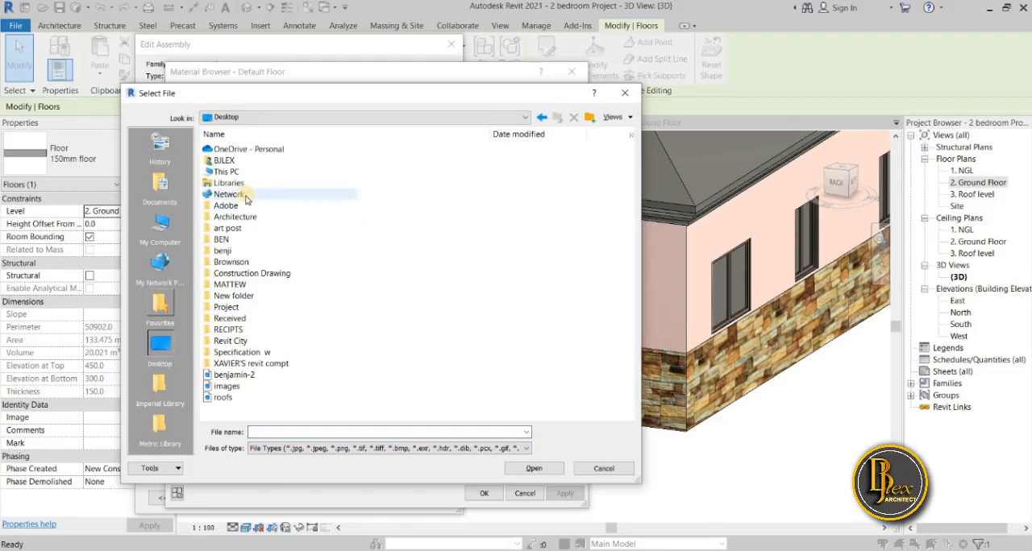
{"action": "double_click", "coordinate": [233, 220]}
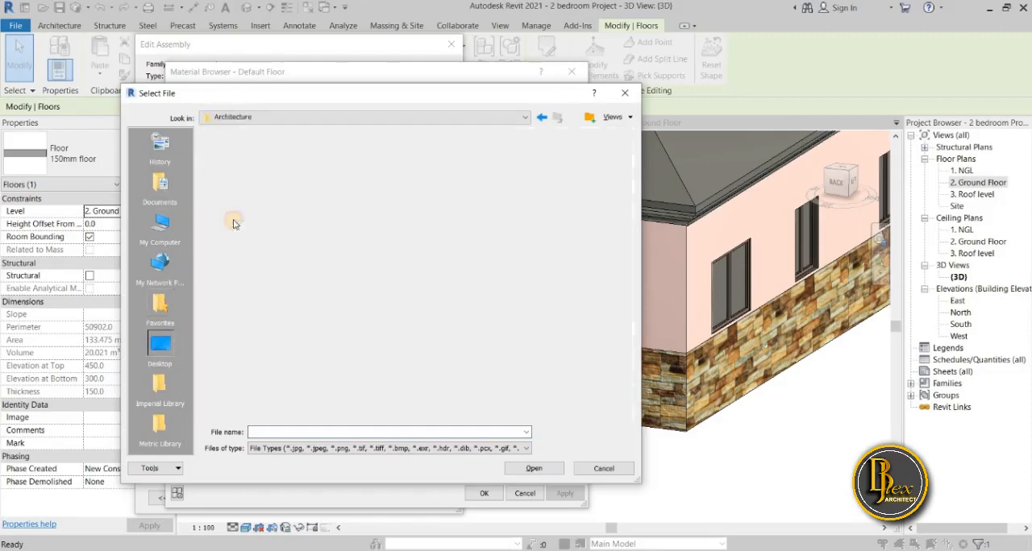
{"action": "double_click", "coordinate": [222, 171]}
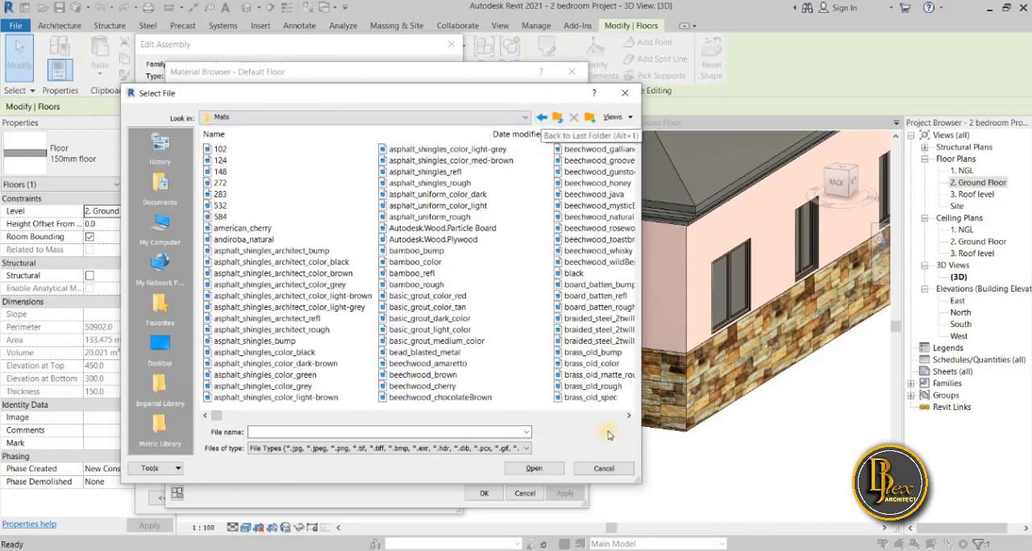
{"action": "left_click", "coordinate": [617, 117]}
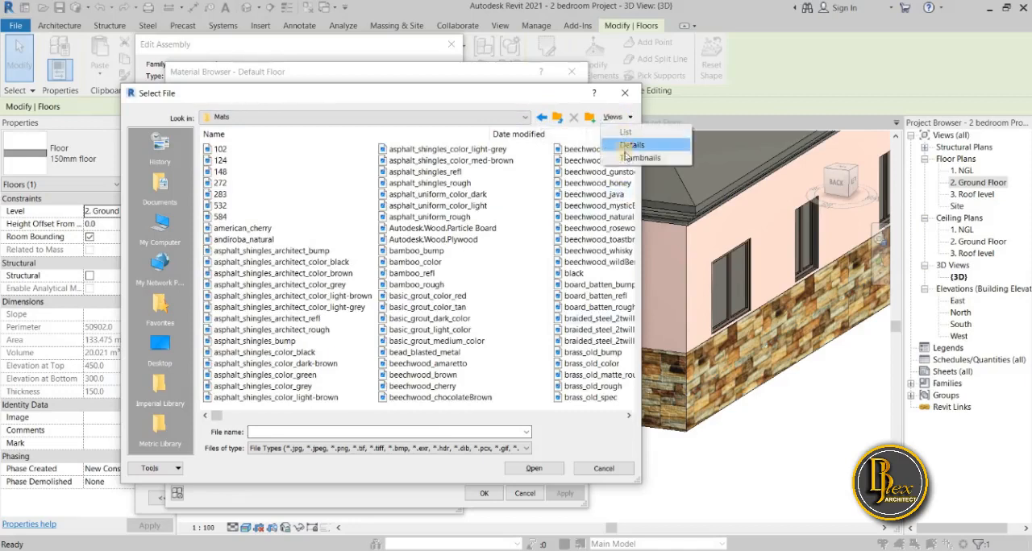
{"action": "left_click", "coordinate": [623, 158]}
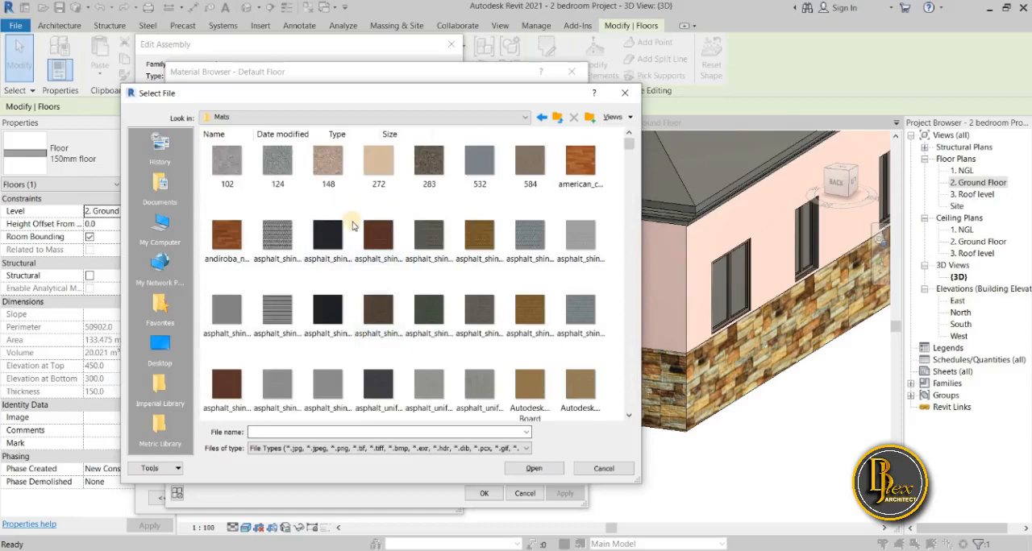
Choose floor_oak_distressed_rough.jpg from the Mats folder as the Default Floor material's image texture and apply it.
{"action": "scroll", "coordinate": [352, 226], "scroll_direction": "down", "scroll_amount": 5}
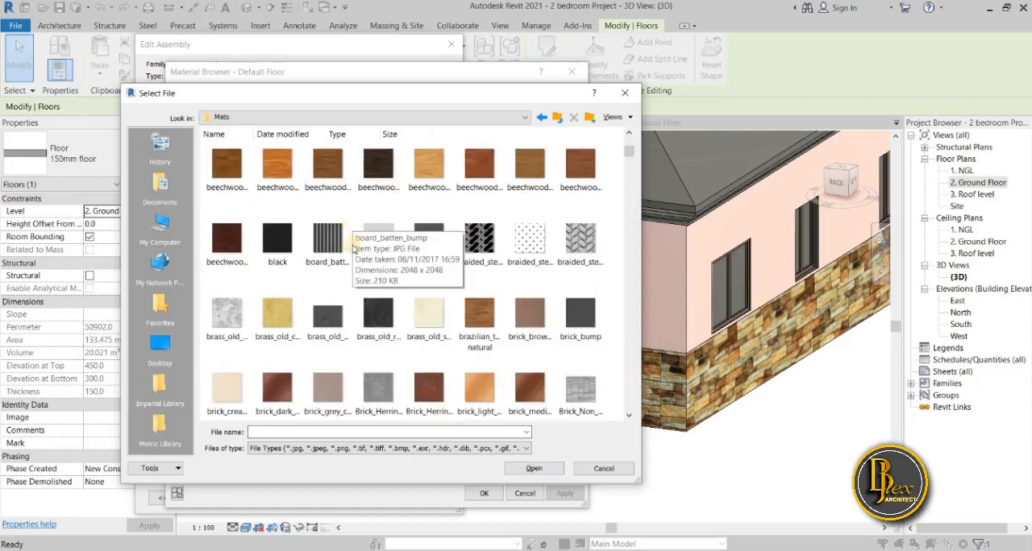
{"action": "scroll", "coordinate": [347, 305], "scroll_direction": "down", "scroll_amount": 3}
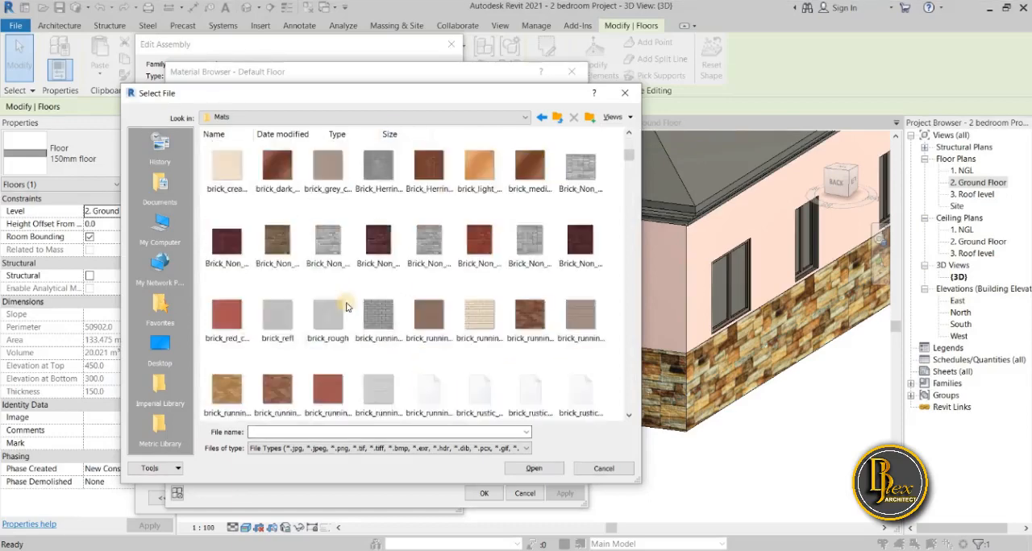
{"action": "scroll", "coordinate": [347, 307], "scroll_direction": "down", "scroll_amount": 10}
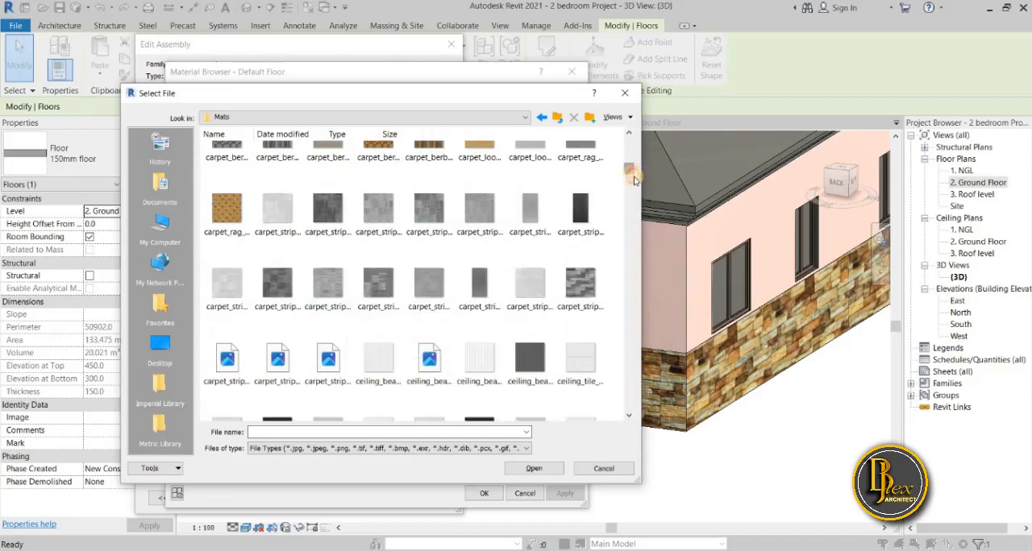
{"action": "left_click_drag", "start_coordinate": [634, 181], "coordinate": [634, 190]}
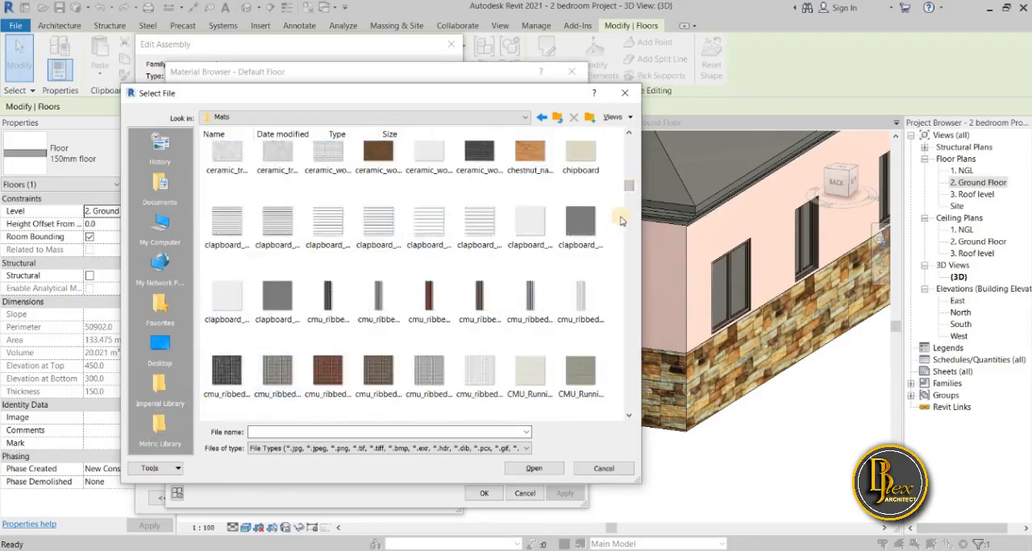
{"action": "left_click_drag", "start_coordinate": [629, 192], "coordinate": [627, 220]}
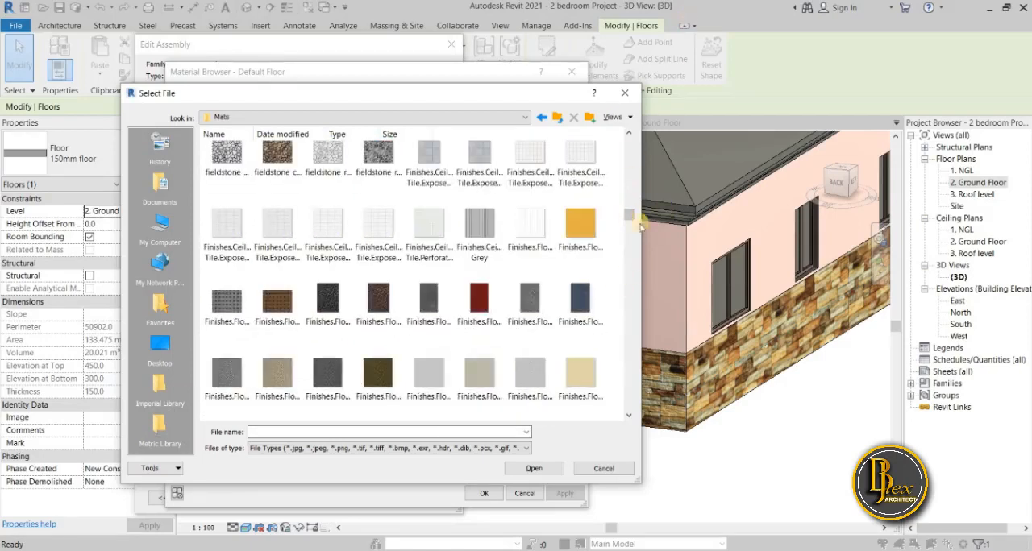
{"action": "left_click_drag", "start_coordinate": [630, 232], "coordinate": [628, 261]}
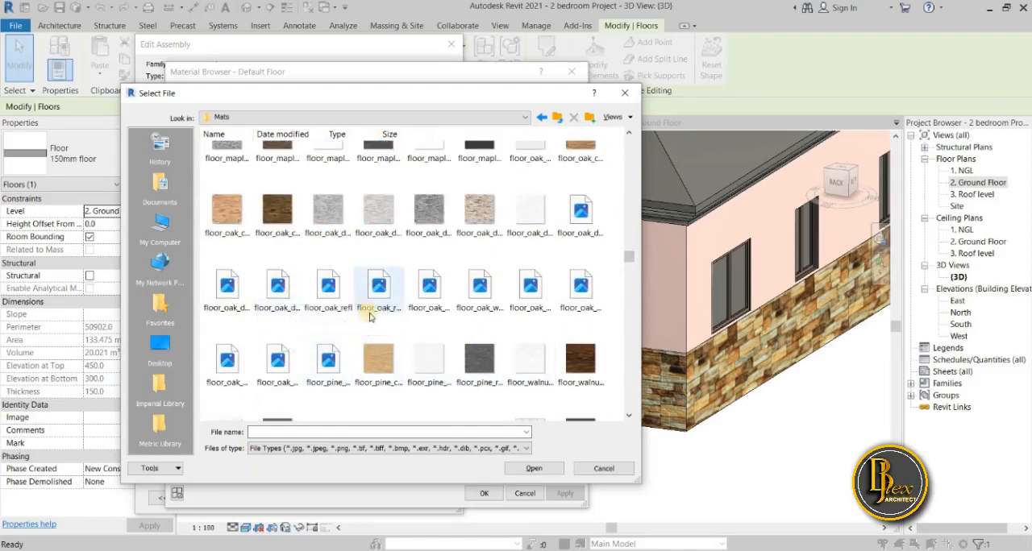
{"action": "left_click", "coordinate": [631, 417]}
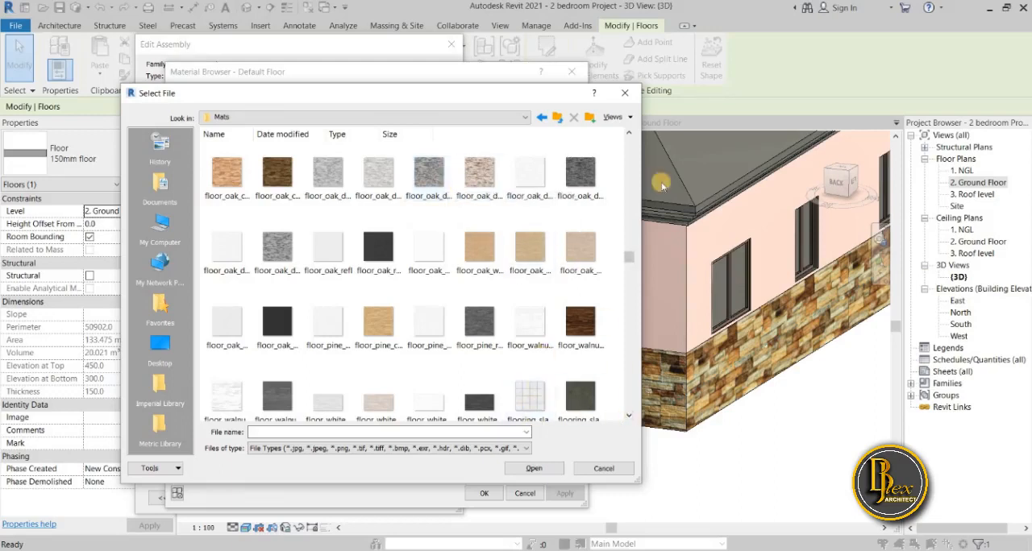
{"action": "left_click", "coordinate": [288, 251]}
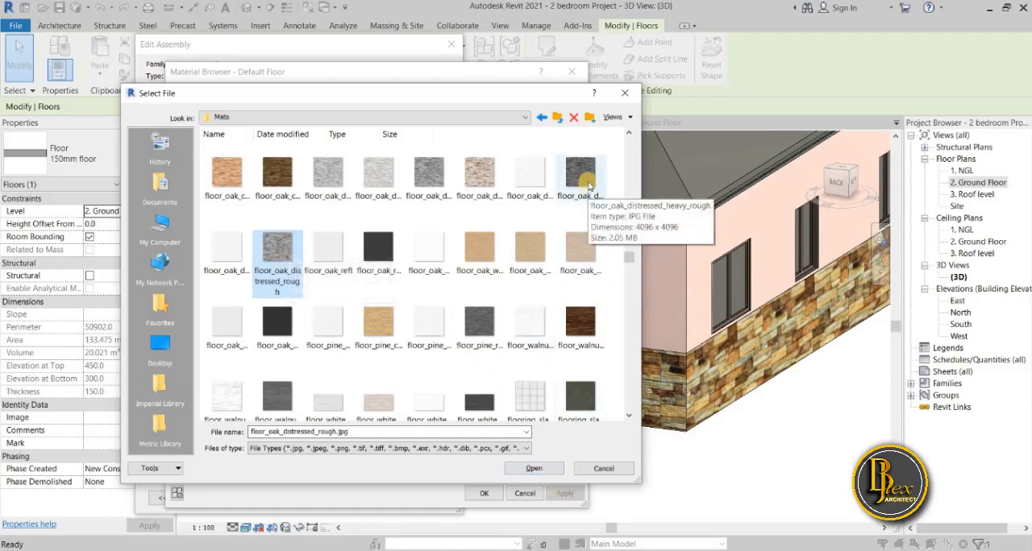
{"action": "scroll", "coordinate": [568, 213], "scroll_direction": "up", "scroll_amount": 2}
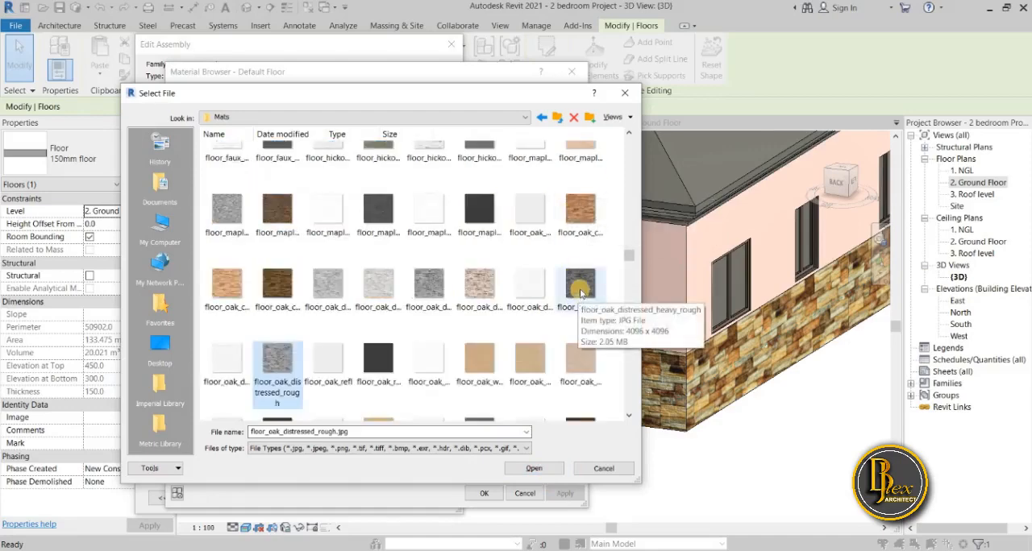
{"action": "mouse_move", "coordinate": [519, 95]}
{"action": "left_mouse_down"}
{"action": "mouse_move", "coordinate": [994, 104]}
{"action": "mouse_move", "coordinate": [350, 98]}
{"action": "mouse_move", "coordinate": [471, 90]}
{"action": "mouse_move", "coordinate": [533, 104]}
{"action": "left_mouse_up"}
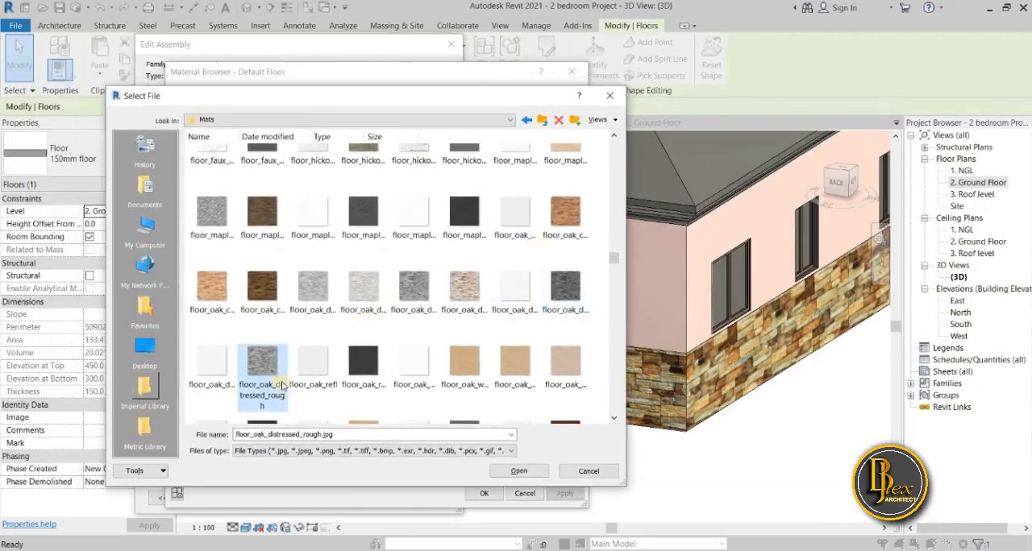
{"action": "left_click", "coordinate": [539, 472]}
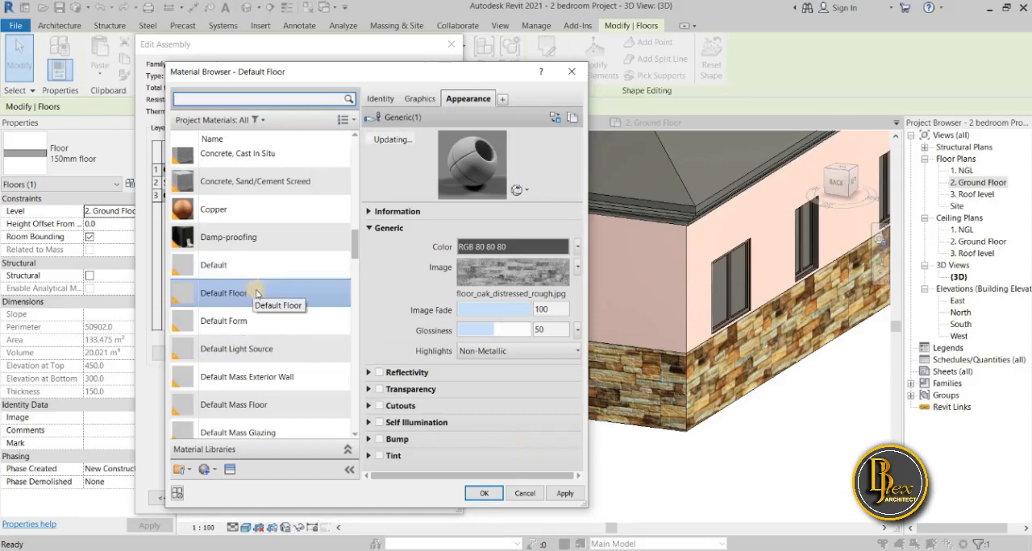
{"action": "left_click_drag", "start_coordinate": [407, 72], "coordinate": [313, 55]}
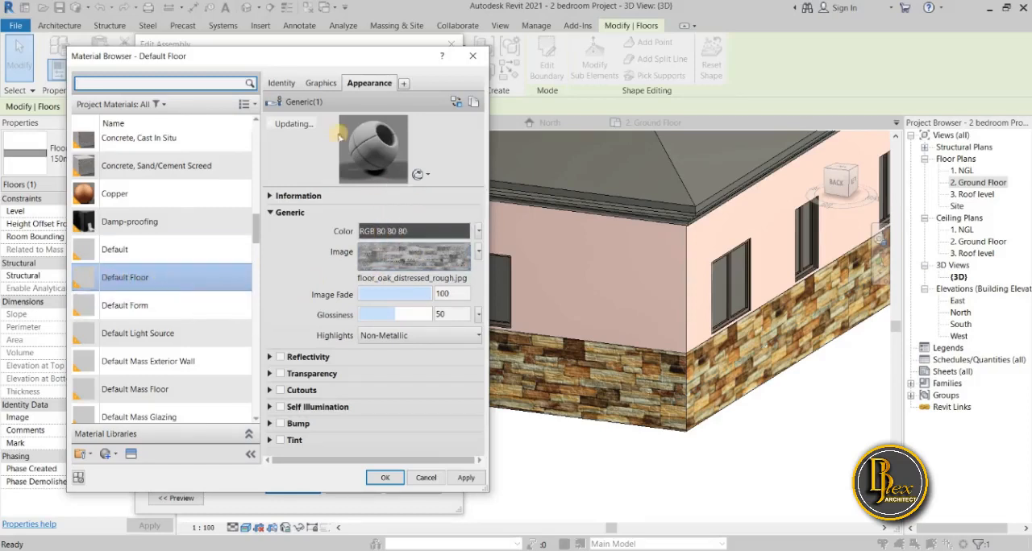
{"action": "left_click", "coordinate": [459, 481]}
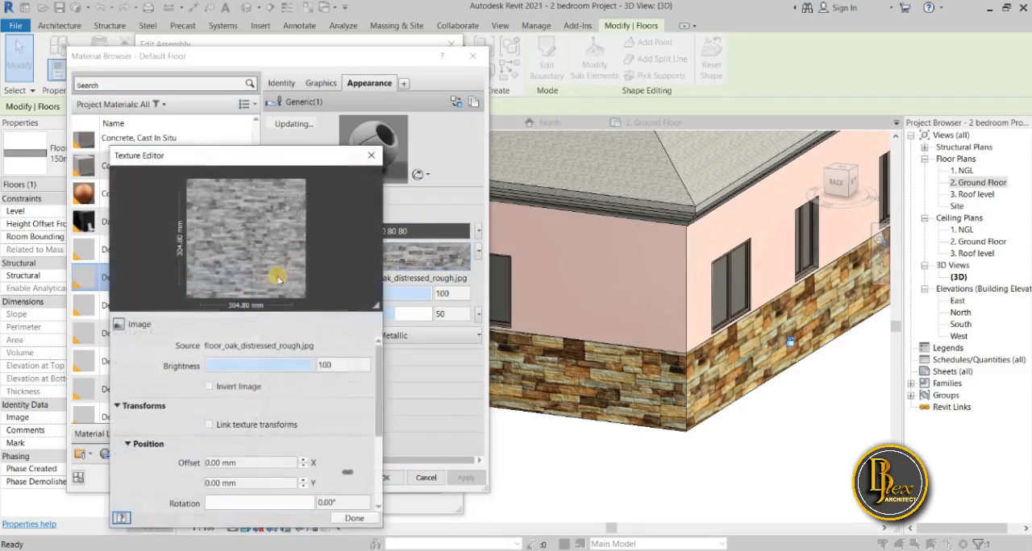
Set the floor texture's sample size to 1000 mm wide and 1000 mm high and apply it to the Default Floor material.
{"action": "scroll", "coordinate": [256, 385], "scroll_direction": "down", "scroll_amount": 3}
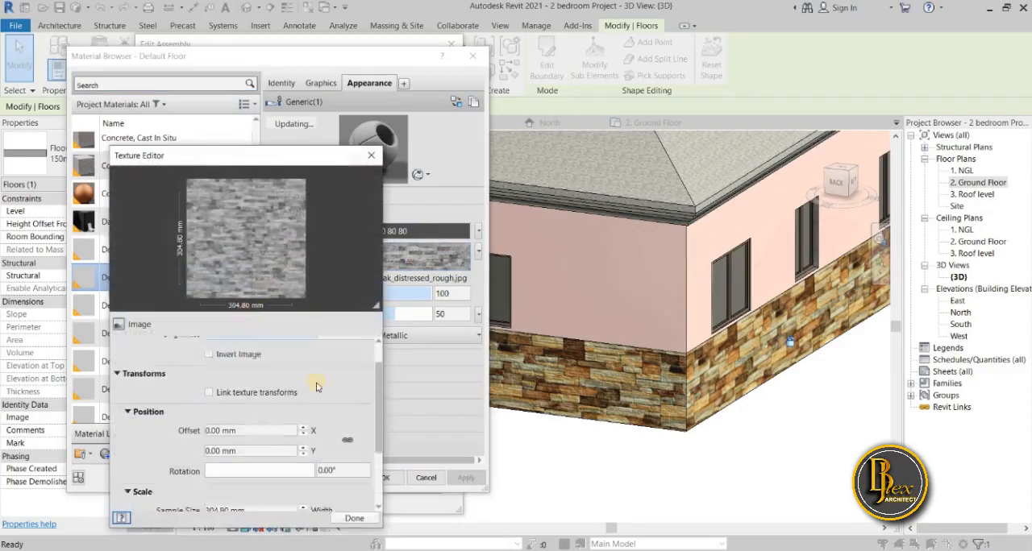
{"action": "left_click", "coordinate": [217, 418]}
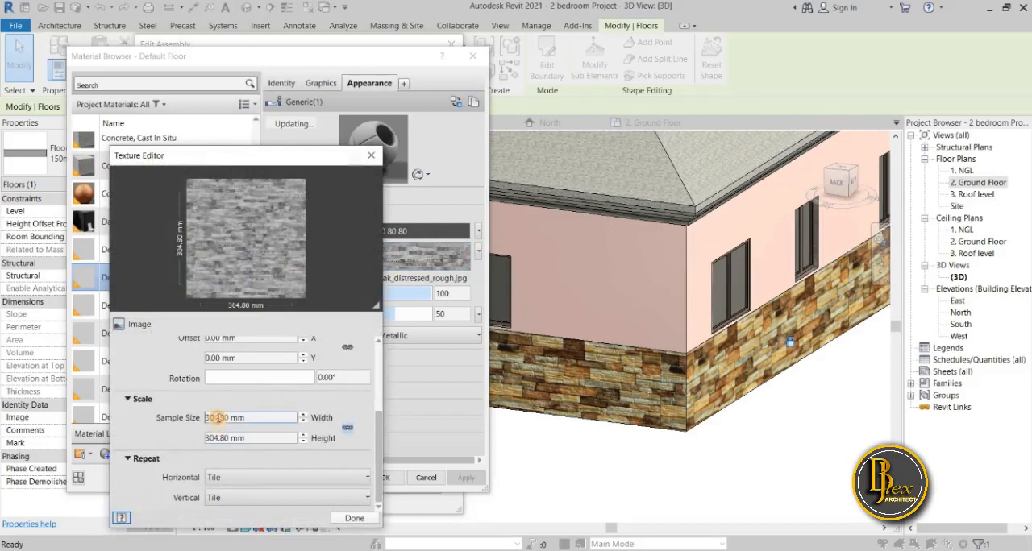
{"action": "double_click", "coordinate": [218, 418]}
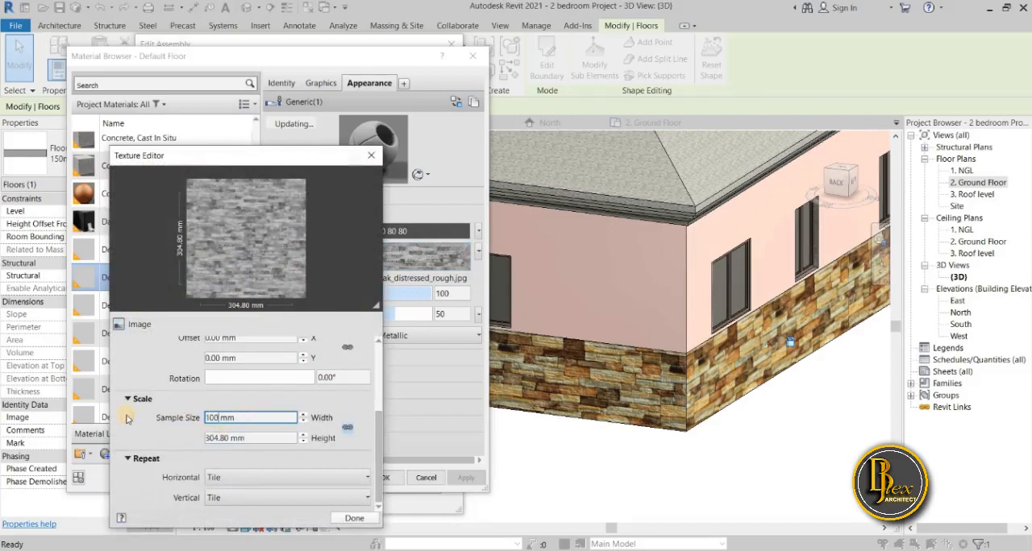
{"action": "key", "text": "Return"}
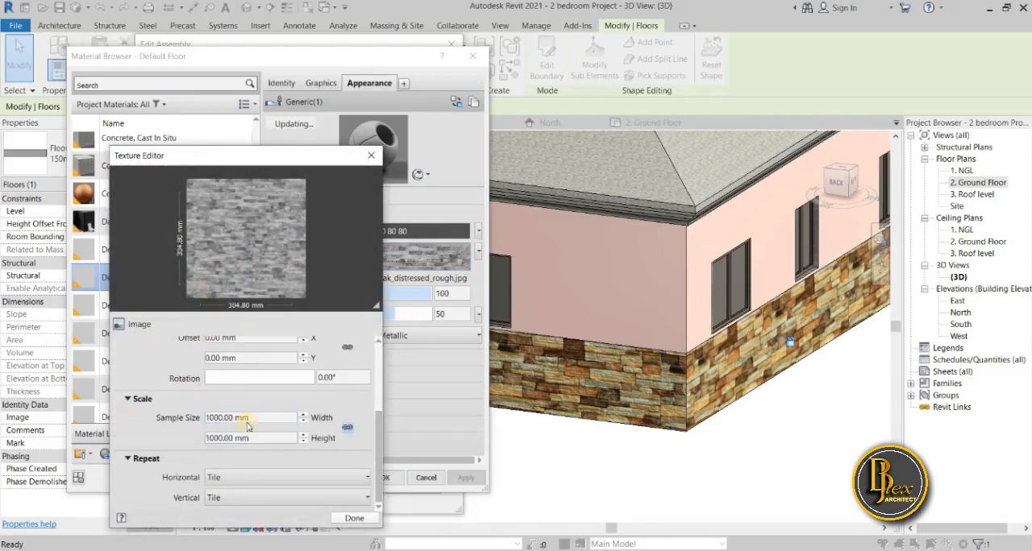
{"action": "left_click", "coordinate": [356, 518]}
{"action": "left_click", "coordinate": [469, 478]}
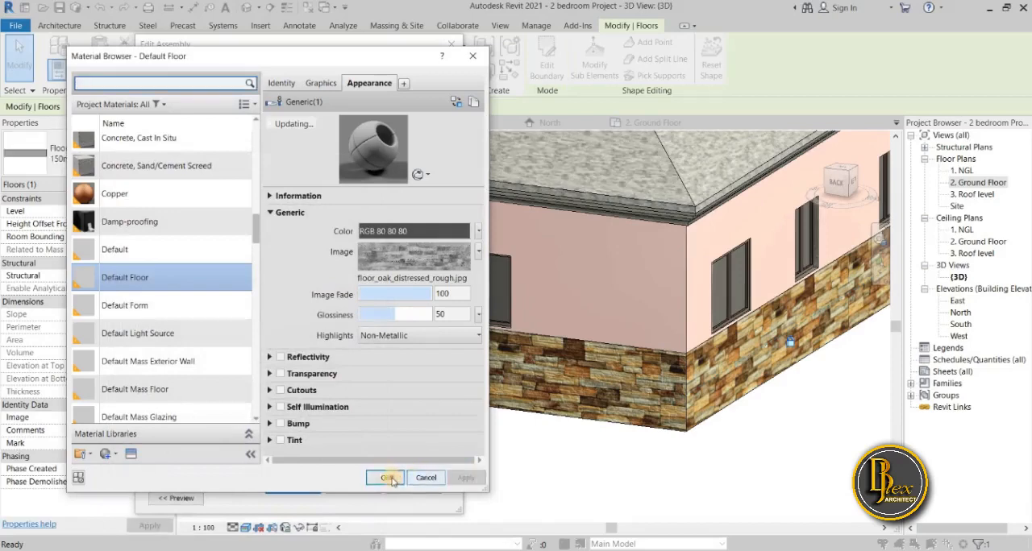
Accept the material, structure and type changes for the 150mm floor and deselect the slab.
{"action": "left_click", "coordinate": [390, 479]}
{"action": "left_click", "coordinate": [300, 488]}
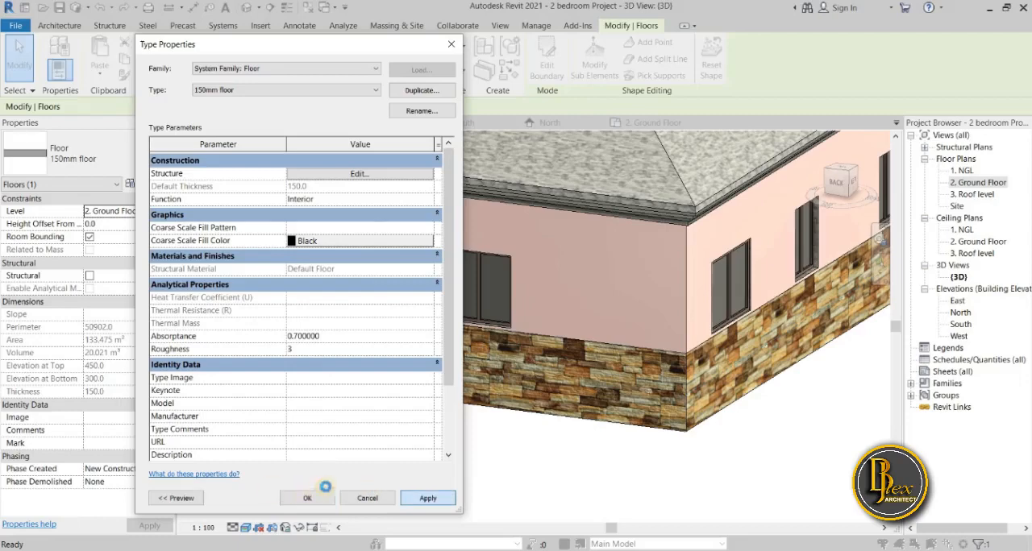
{"action": "left_click", "coordinate": [327, 491]}
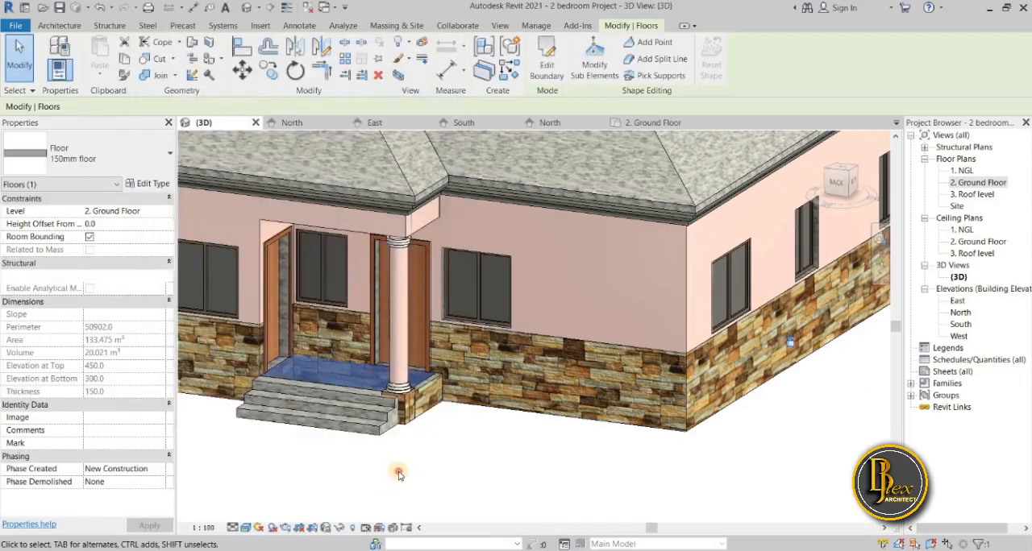
{"action": "left_click", "coordinate": [399, 474]}
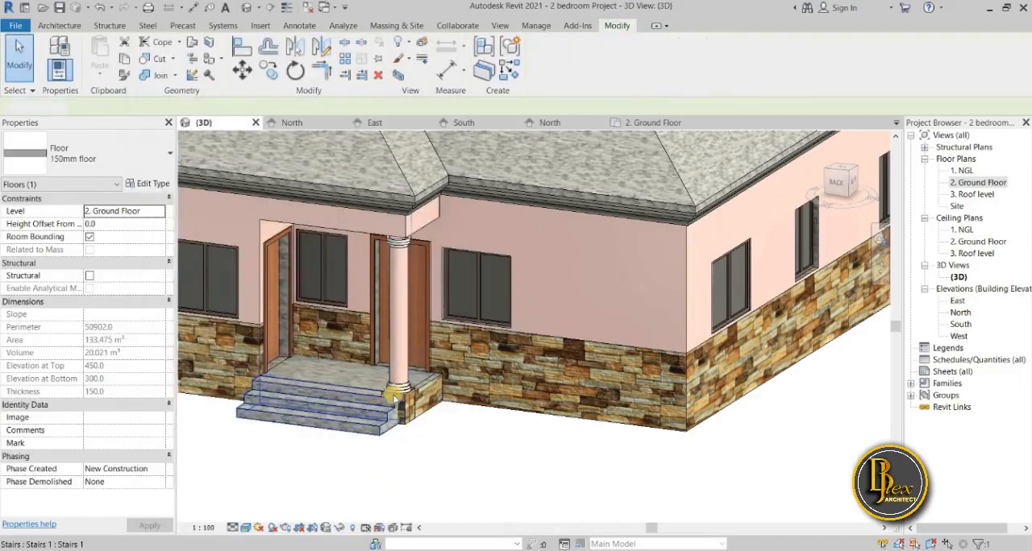
Examine the new floor finish at the porch and the surfaces around the doors and windows on the adjoining walls.
{"action": "scroll", "coordinate": [393, 395], "scroll_direction": "up", "scroll_amount": 3}
{"action": "middle_click_drag", "start_coordinate": [472, 477], "coordinate": [330, 387], "text": "shift"}
{"action": "scroll", "coordinate": [259, 363], "scroll_direction": "up", "scroll_amount": 5}
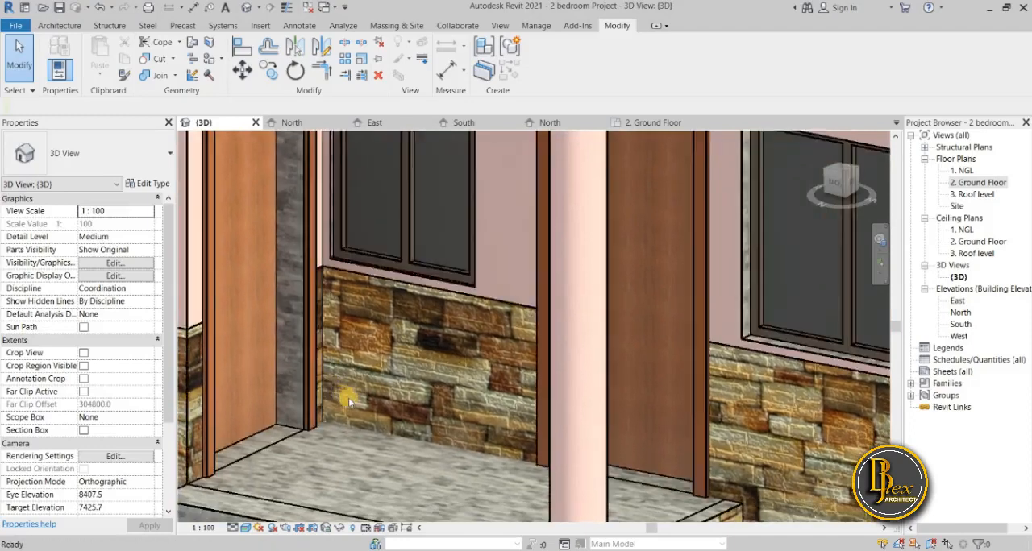
{"action": "scroll", "coordinate": [348, 400], "scroll_direction": "down", "scroll_amount": 3}
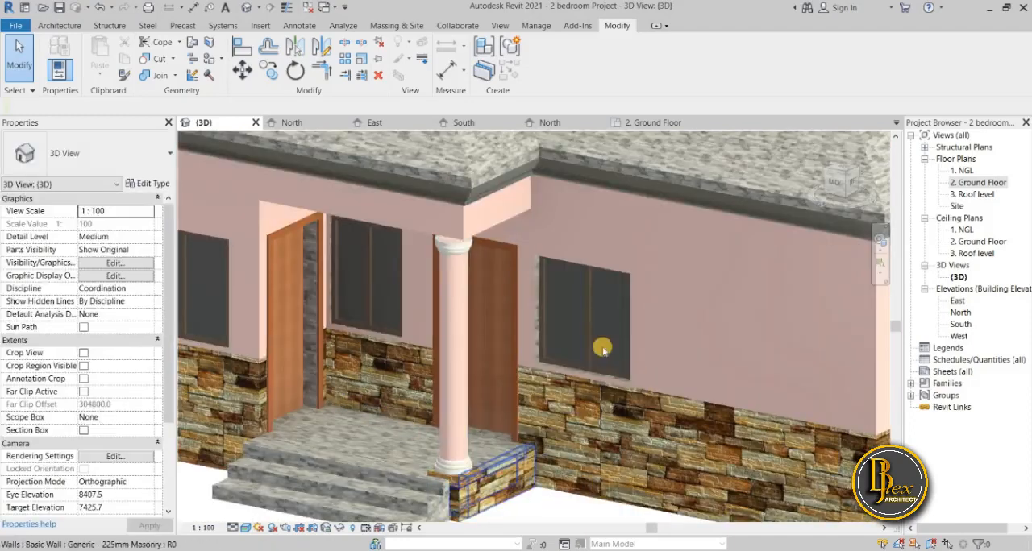
{"action": "scroll", "coordinate": [604, 348], "scroll_direction": "up", "scroll_amount": 4}
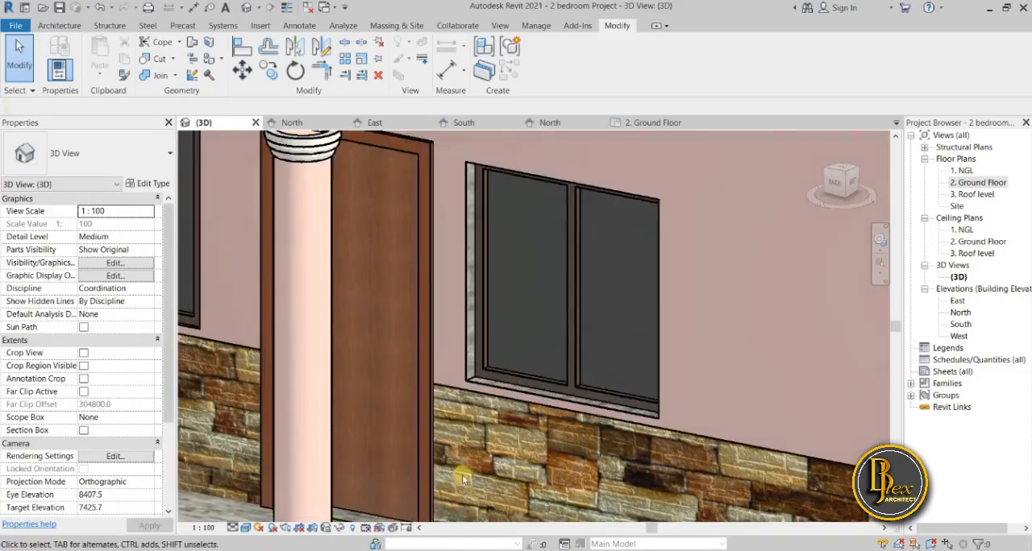
{"action": "scroll", "coordinate": [463, 478], "scroll_direction": "down", "scroll_amount": 5}
{"action": "middle_click_drag", "start_coordinate": [488, 461], "coordinate": [772, 428]}
{"action": "scroll", "coordinate": [766, 442], "scroll_direction": "up", "scroll_amount": 5}
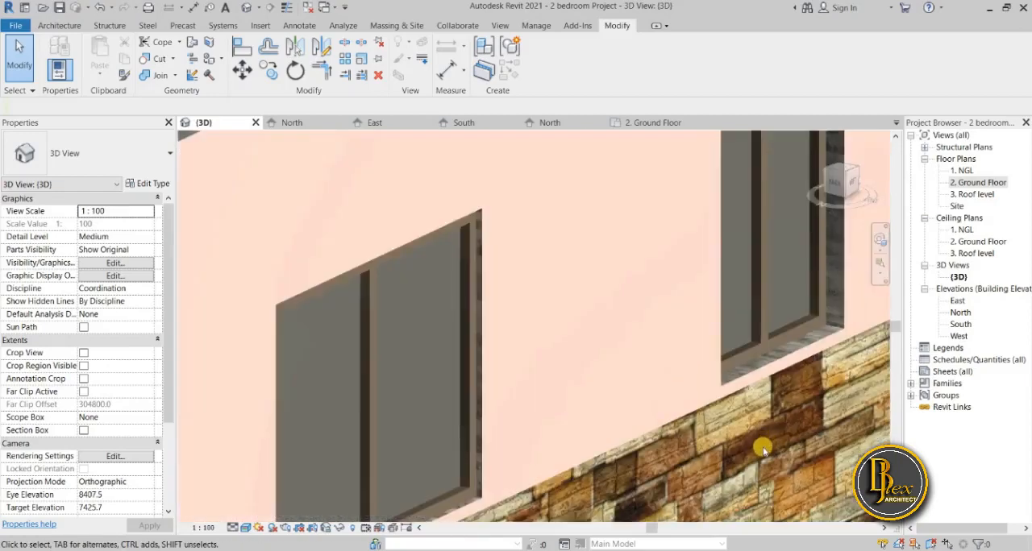
{"action": "scroll", "coordinate": [759, 450], "scroll_direction": "down", "scroll_amount": 3}
{"action": "scroll", "coordinate": [778, 324], "scroll_direction": "down", "scroll_amount": 4}
{"action": "middle_click_drag", "start_coordinate": [482, 484], "coordinate": [497, 404]}
{"action": "middle_click_drag", "start_coordinate": [411, 451], "coordinate": [546, 295]}
{"action": "scroll", "coordinate": [493, 249], "scroll_direction": "up", "scroll_amount": 4}
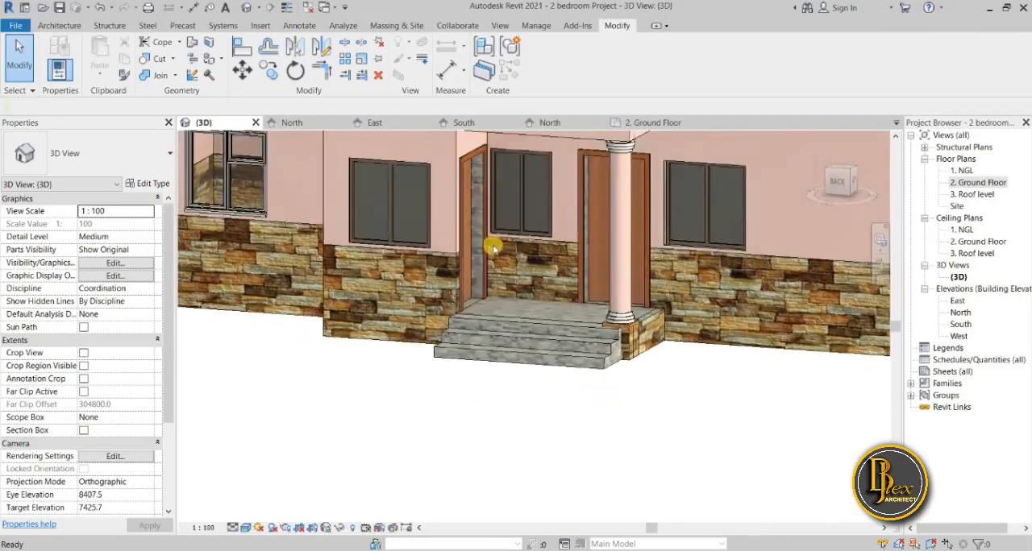
Select the 900mm M_Single-Flush door in the porch's side wall beside the steps.
{"action": "middle_click_drag", "start_coordinate": [537, 331], "coordinate": [409, 246], "text": "shift"}
{"action": "scroll", "coordinate": [406, 347], "scroll_direction": "down", "scroll_amount": 3}
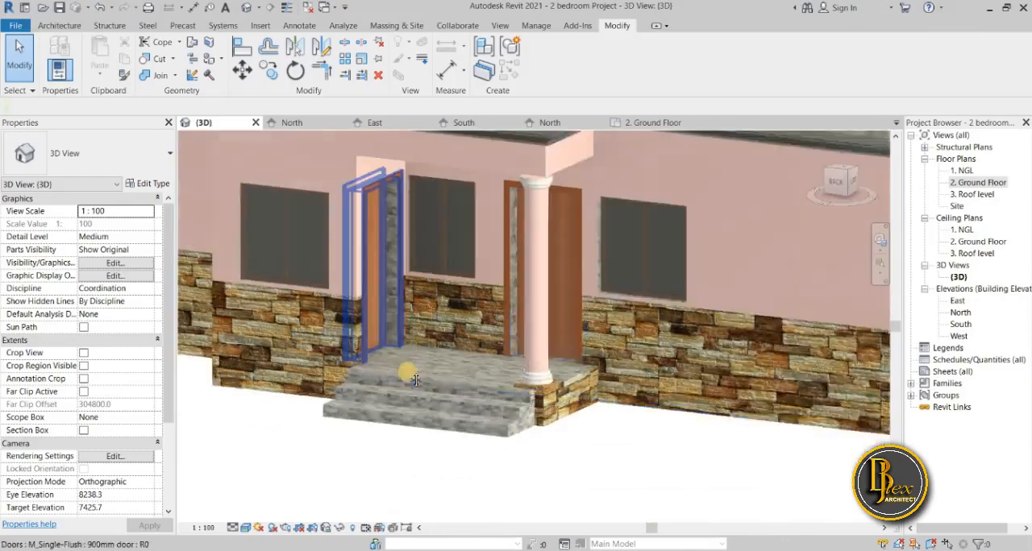
{"action": "middle_click_drag", "start_coordinate": [406, 369], "coordinate": [428, 403], "text": "shift"}
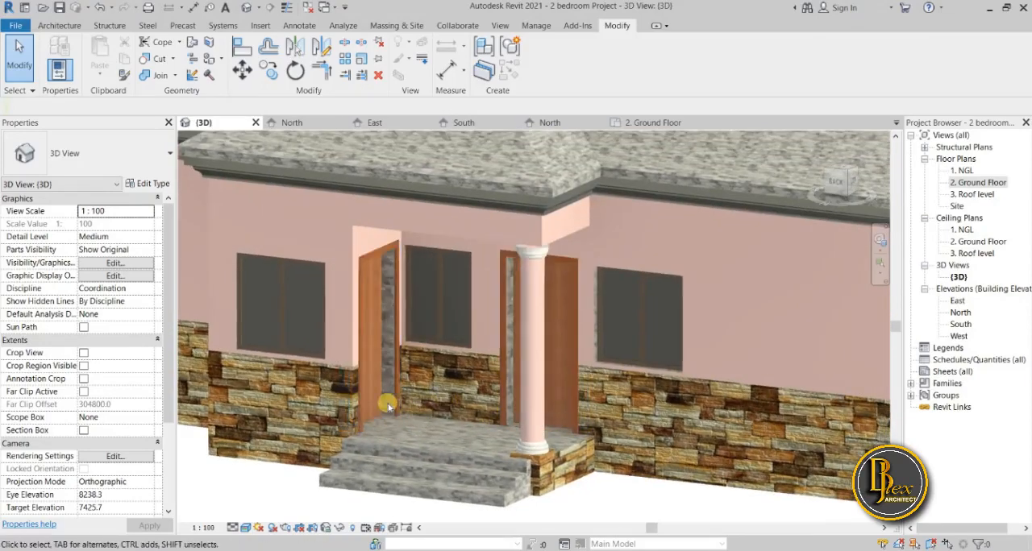
{"action": "scroll", "coordinate": [388, 402], "scroll_direction": "up", "scroll_amount": 3}
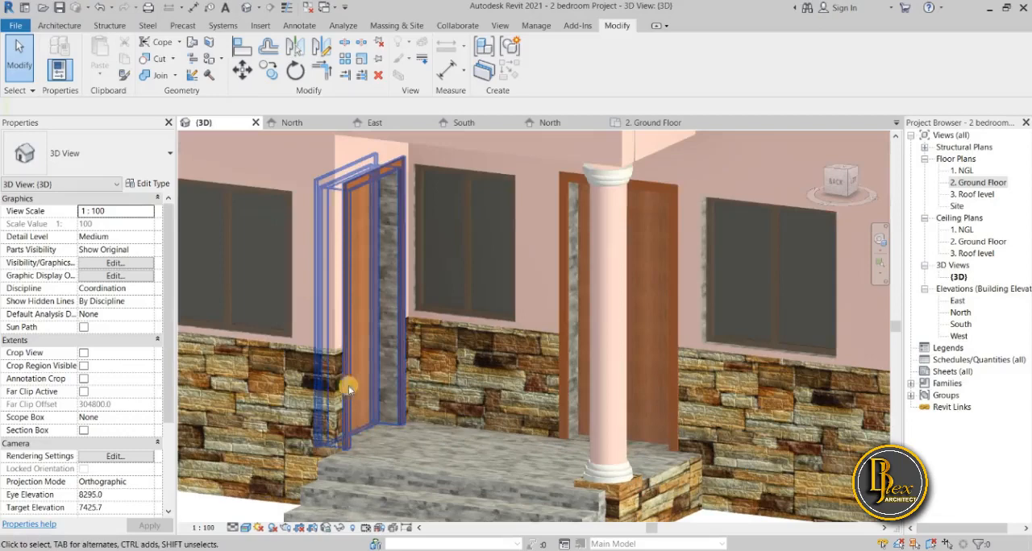
{"action": "left_click", "coordinate": [375, 427]}
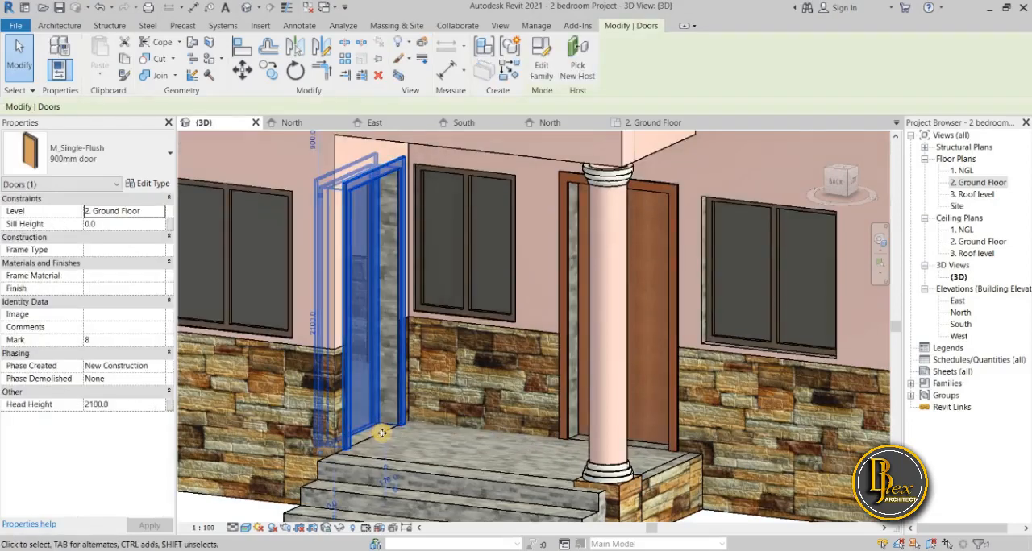
Flip the selected 900mm door in the porch's side wall and deselect it.
{"action": "key", "text": "space"}
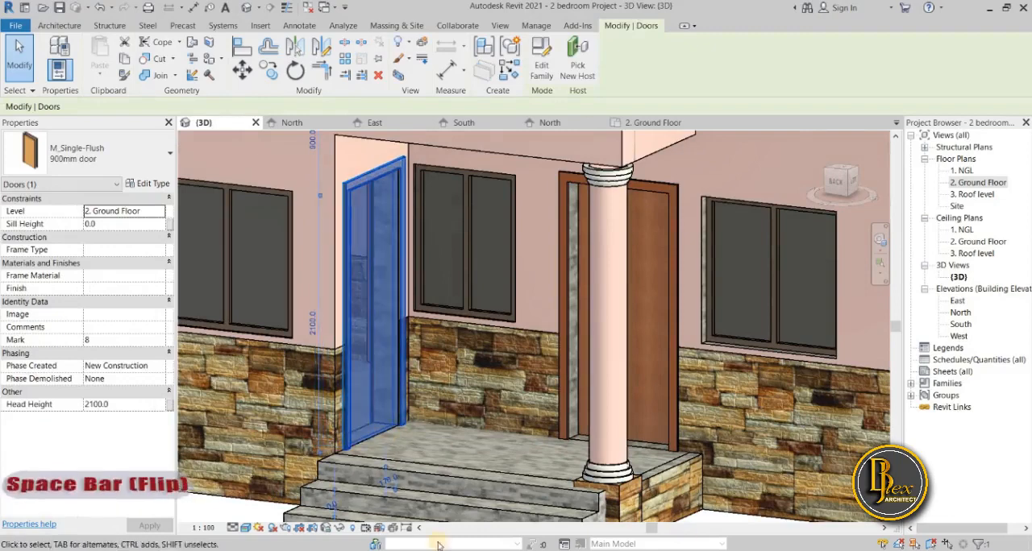
{"action": "left_click", "coordinate": [242, 510]}
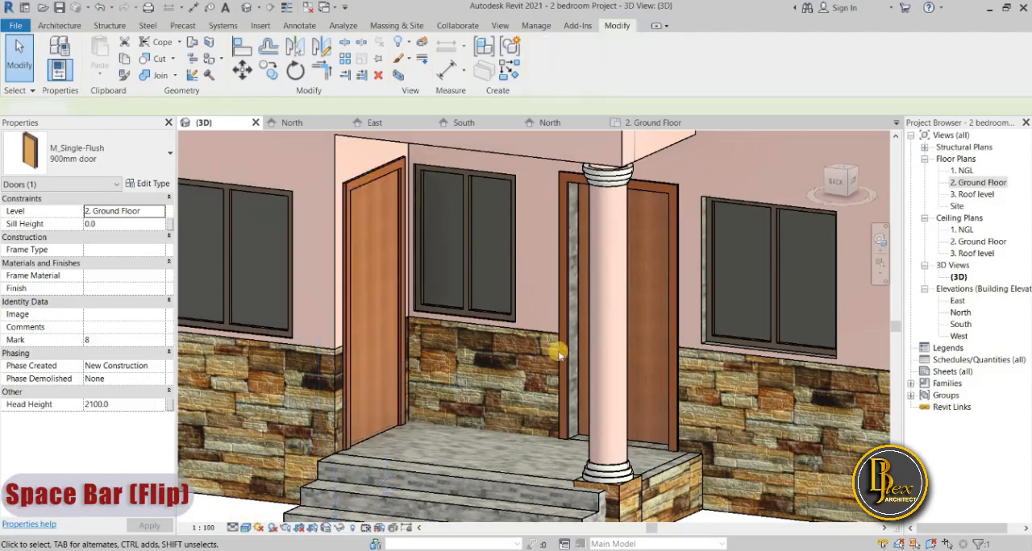
Try flipping the 900mm M_Single-Flush door behind the porch column.
{"action": "left_click", "coordinate": [562, 355]}
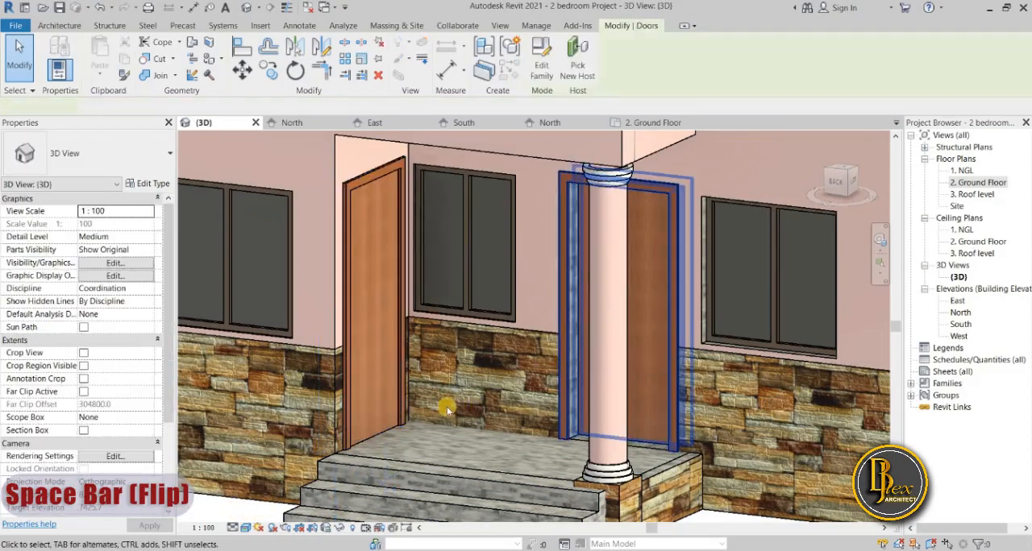
{"action": "key", "text": "space"}
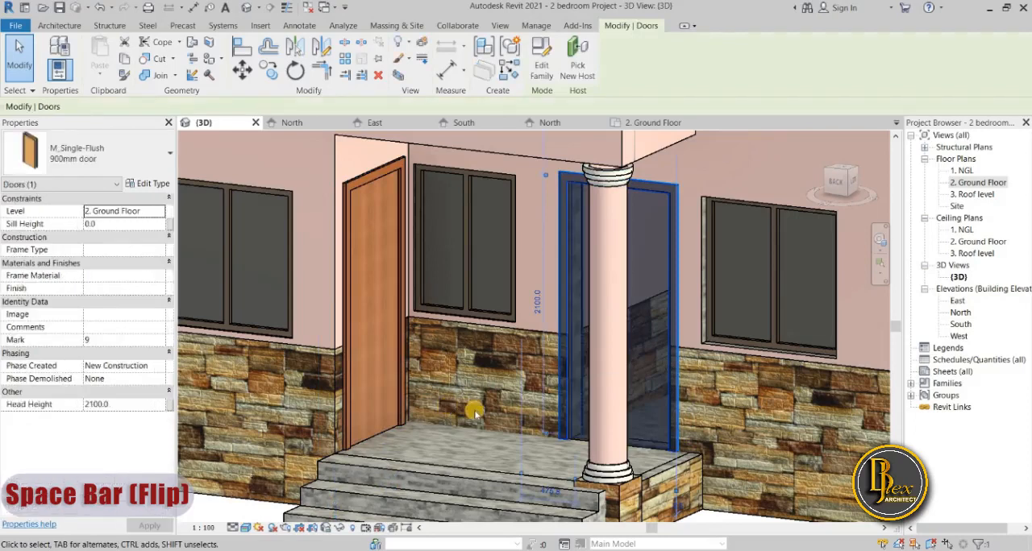
{"action": "scroll", "coordinate": [399, 383], "scroll_direction": "down", "scroll_amount": 5}
{"action": "left_click", "coordinate": [485, 448]}
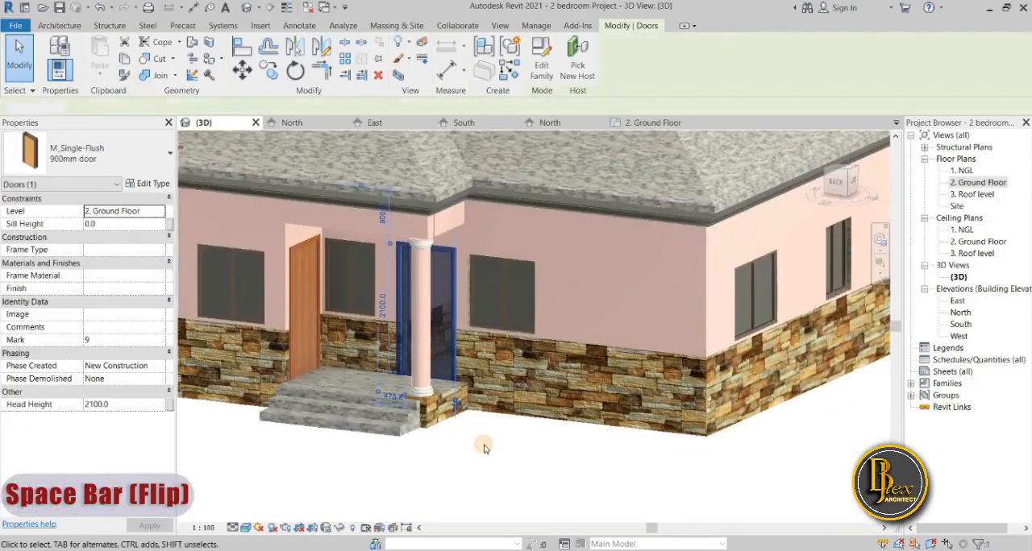
Undo the last door flip and dismiss the save reminder without saving the project.
{"action": "scroll", "coordinate": [484, 448], "scroll_direction": "up", "scroll_amount": 4}
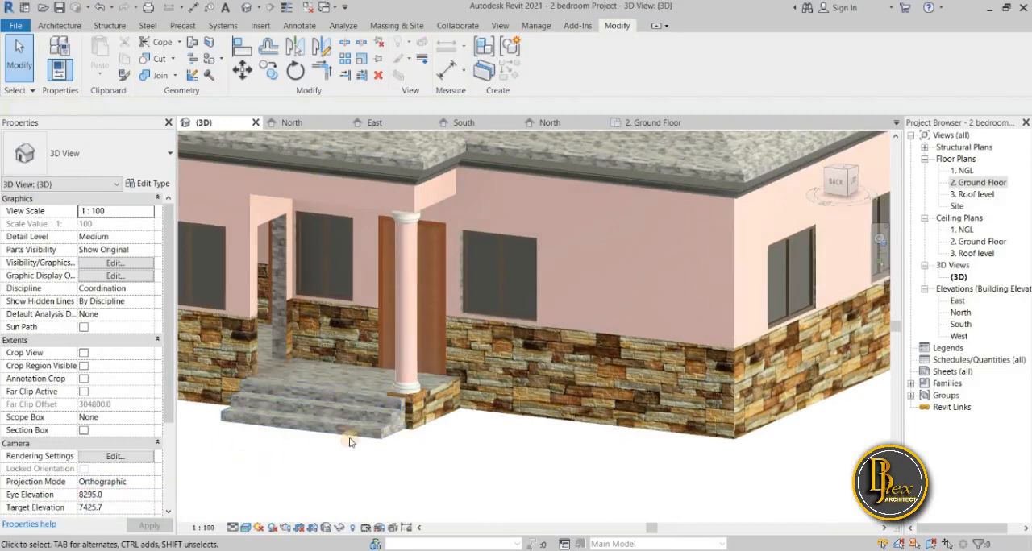
{"action": "mouse_move", "coordinate": [414, 445]}
{"action": "middle_mouse_down", "text": "shift"}
{"action": "mouse_move", "coordinate": [395, 422]}
{"action": "mouse_move", "coordinate": [386, 429]}
{"action": "mouse_move", "coordinate": [414, 451]}
{"action": "middle_mouse_up", "text": "shift"}
{"action": "scroll", "coordinate": [473, 454], "scroll_direction": "down", "scroll_amount": 4}
{"action": "scroll", "coordinate": [355, 394], "scroll_direction": "up", "scroll_amount": 5}
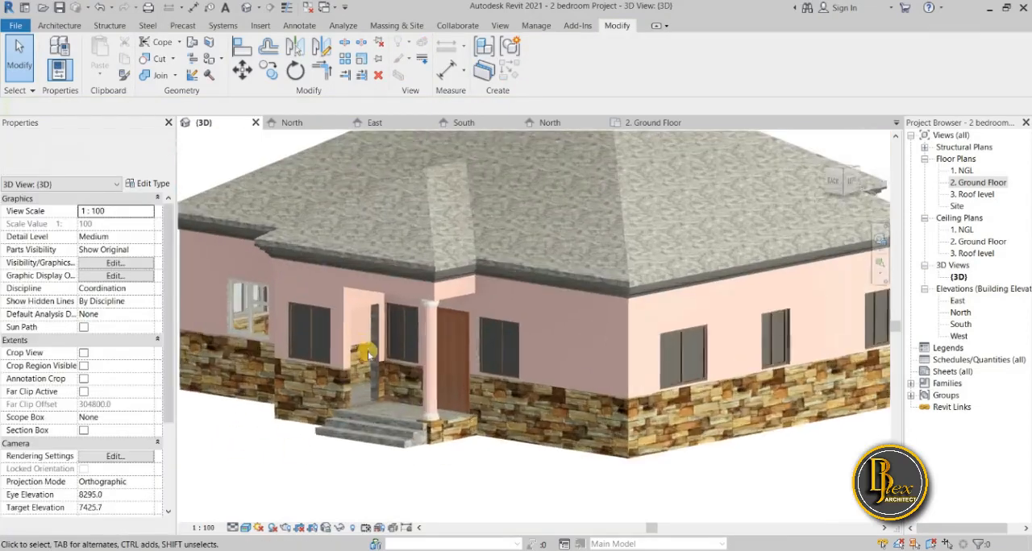
{"action": "scroll", "coordinate": [355, 394], "scroll_direction": "up", "scroll_amount": 3}
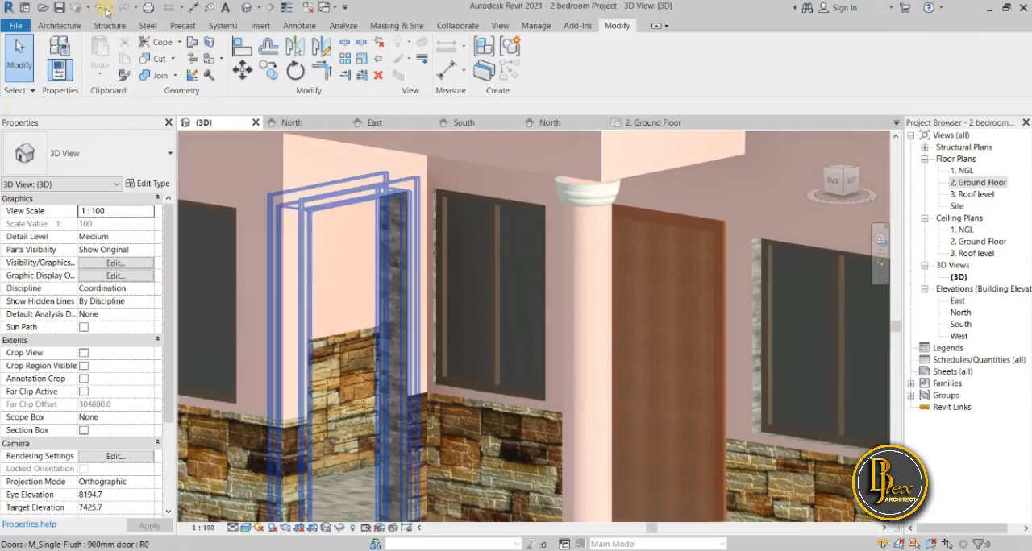
{"action": "left_click", "coordinate": [99, 9]}
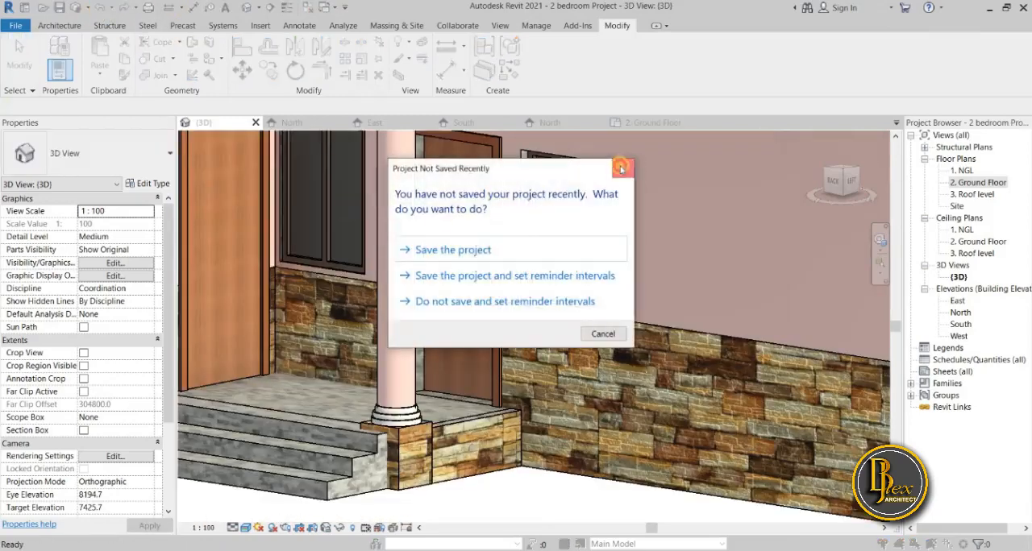
{"action": "left_click", "coordinate": [621, 167]}
Flip the 900mm door in the wall behind the porch column and clear the selection.
{"action": "middle_click_drag", "start_coordinate": [444, 219], "coordinate": [530, 506], "text": "shift"}
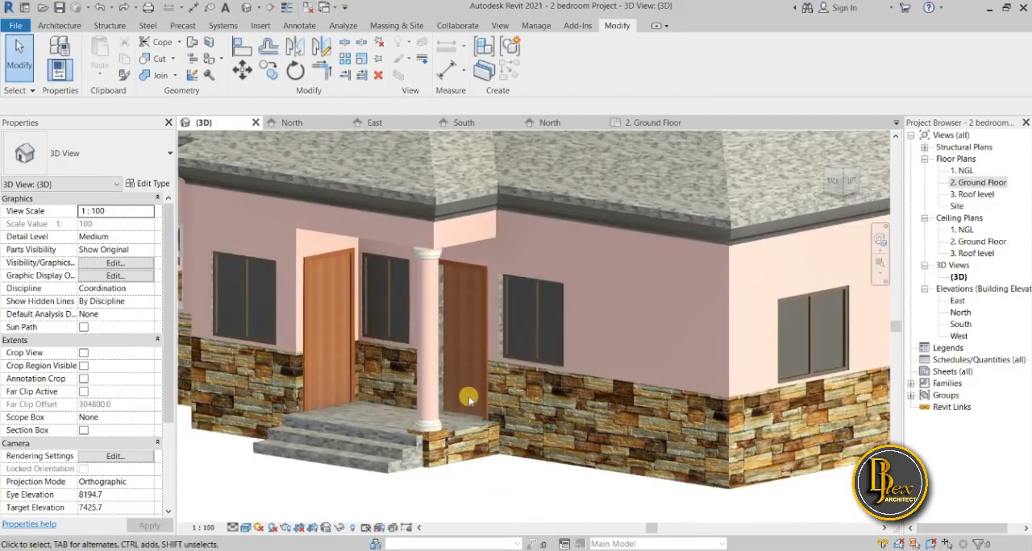
{"action": "left_click", "coordinate": [462, 420]}
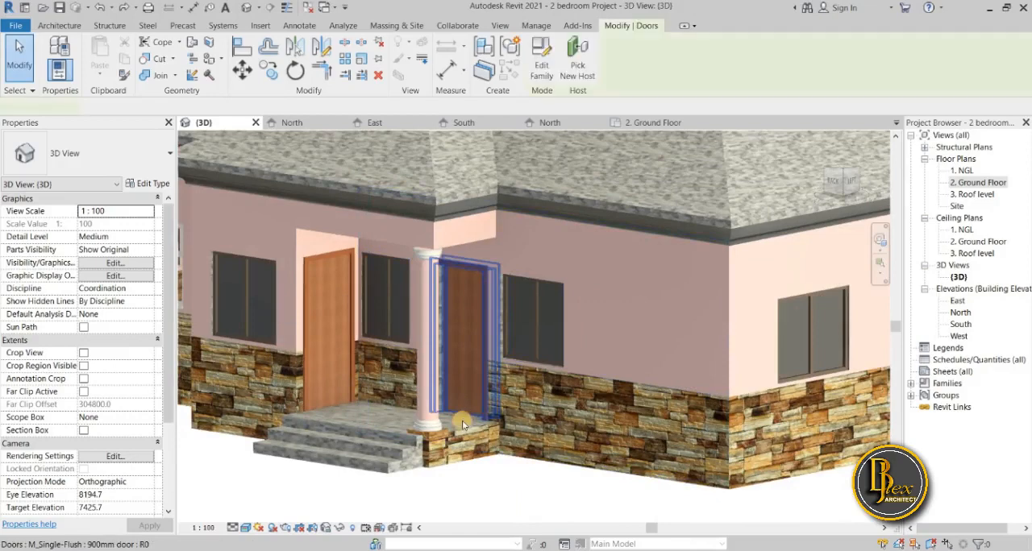
{"action": "left_click", "coordinate": [516, 500]}
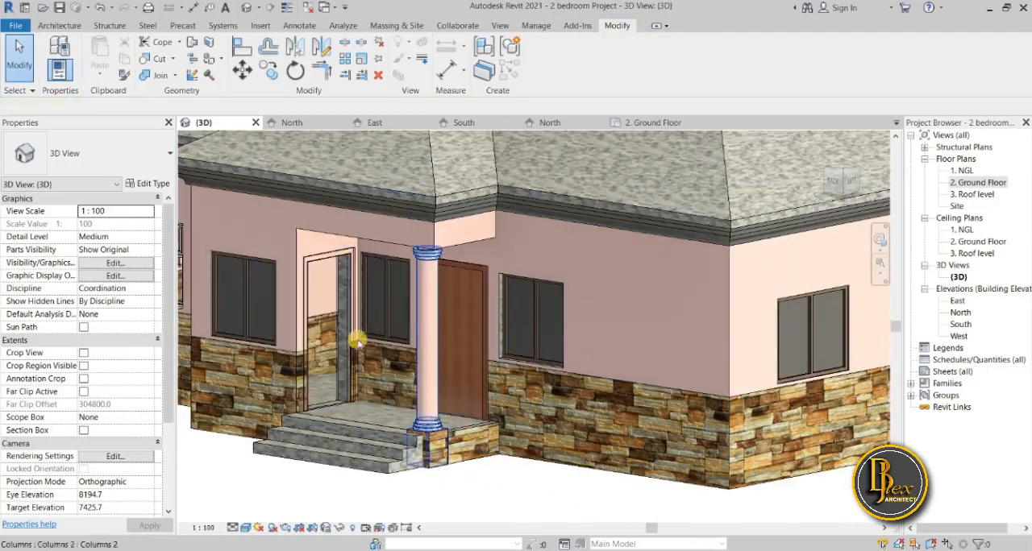
Flip the 900mm door beside the porch steps again and clear the selection.
{"action": "scroll", "coordinate": [329, 468], "scroll_direction": "up", "scroll_amount": 4}
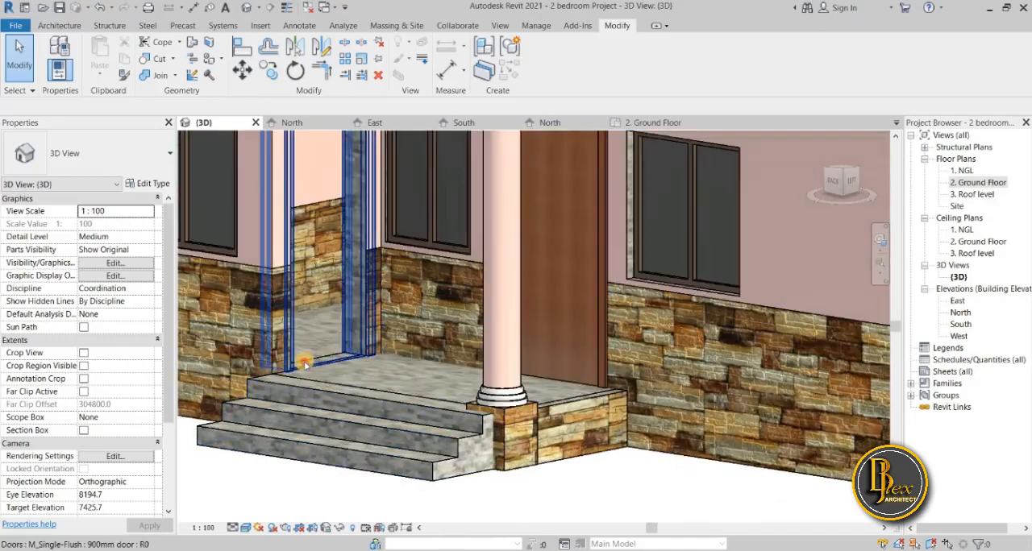
{"action": "left_click", "coordinate": [305, 364]}
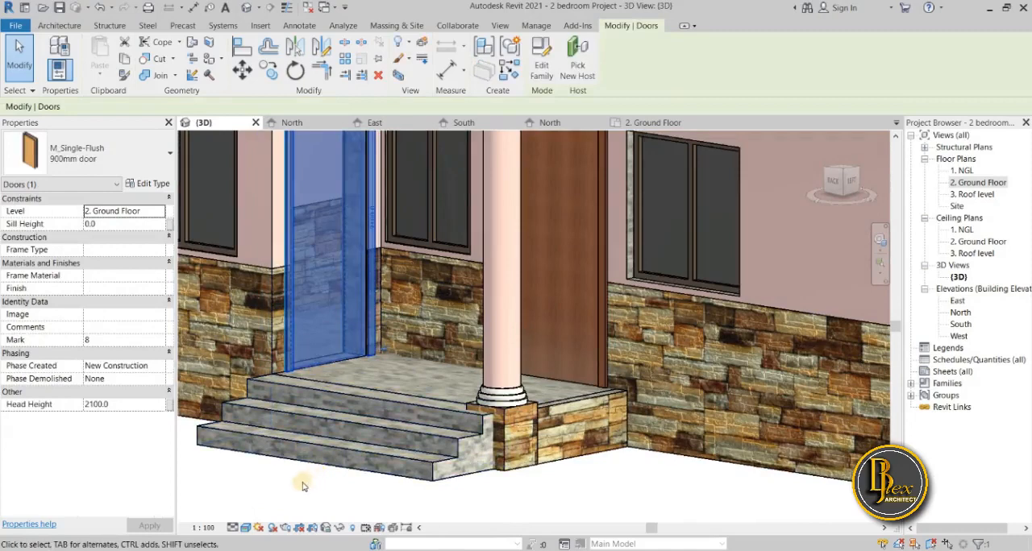
{"action": "scroll", "coordinate": [302, 486], "scroll_direction": "down", "scroll_amount": 2}
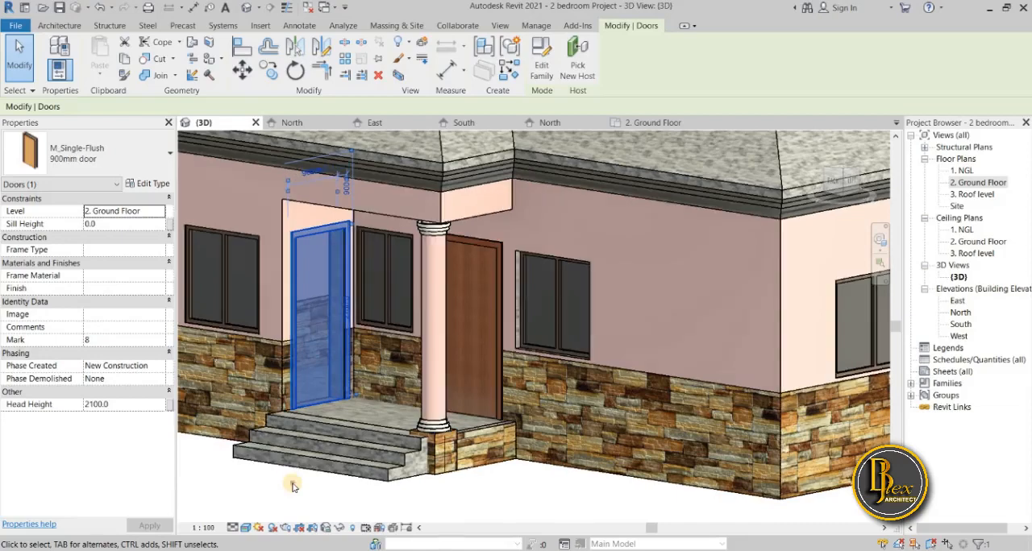
{"action": "left_click", "coordinate": [293, 487]}
Flip the 1200W x 1200H aluminum exterior window in the wall between the porch and the house corner.
{"action": "scroll", "coordinate": [336, 483], "scroll_direction": "down", "scroll_amount": 3}
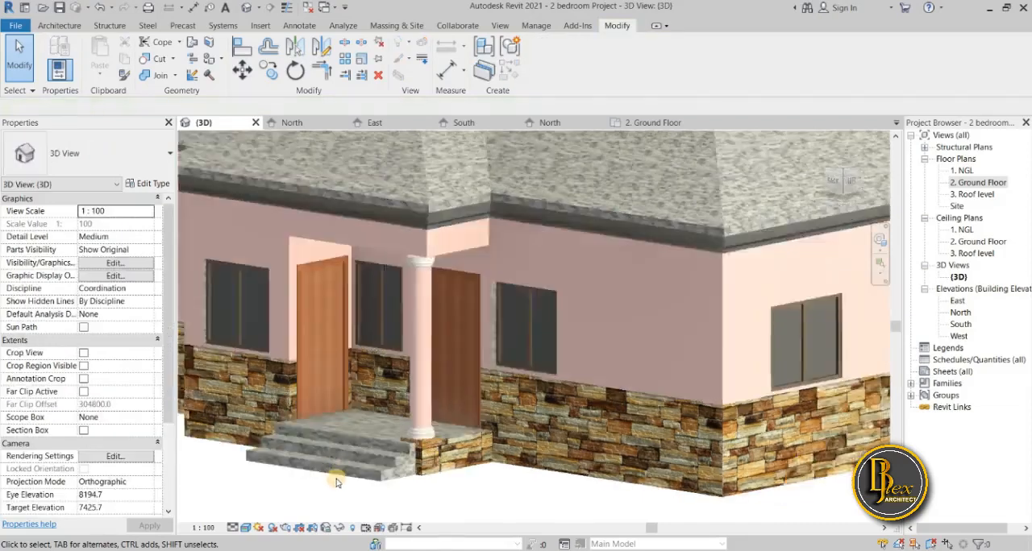
{"action": "middle_click_drag", "start_coordinate": [462, 471], "coordinate": [405, 466], "text": "shift"}
{"action": "scroll", "coordinate": [461, 418], "scroll_direction": "up", "scroll_amount": 5}
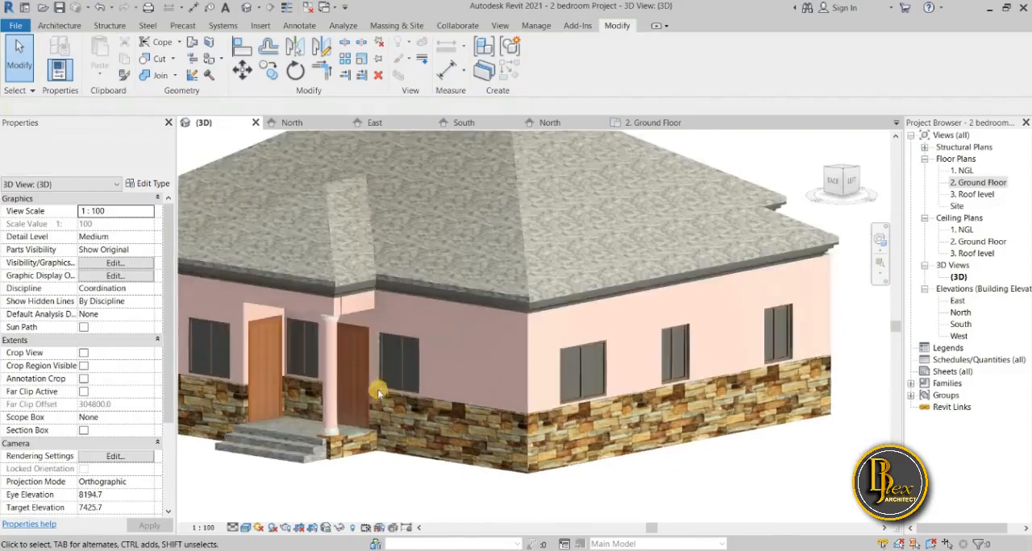
{"action": "scroll", "coordinate": [321, 423], "scroll_direction": "up", "scroll_amount": 2}
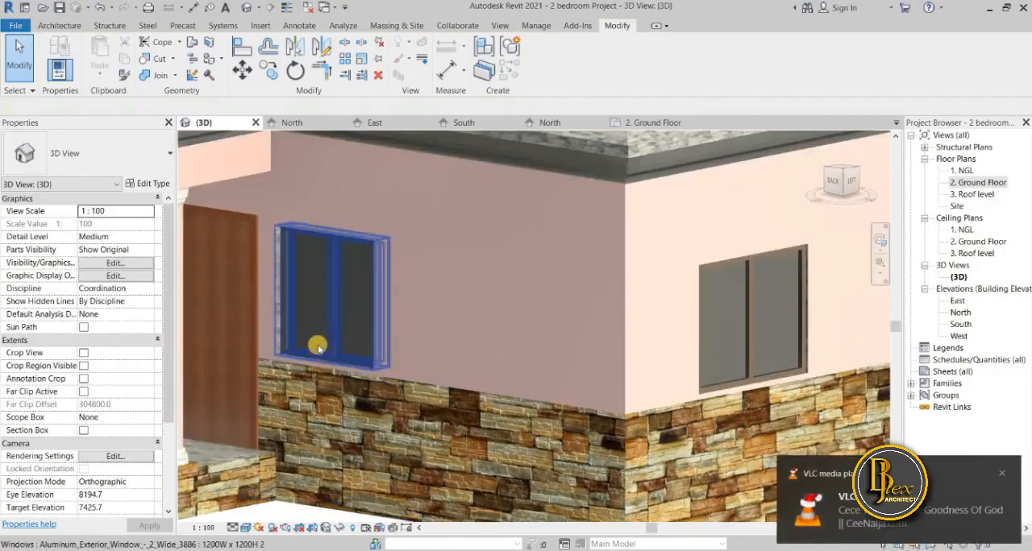
{"action": "scroll", "coordinate": [311, 351], "scroll_direction": "up", "scroll_amount": 1}
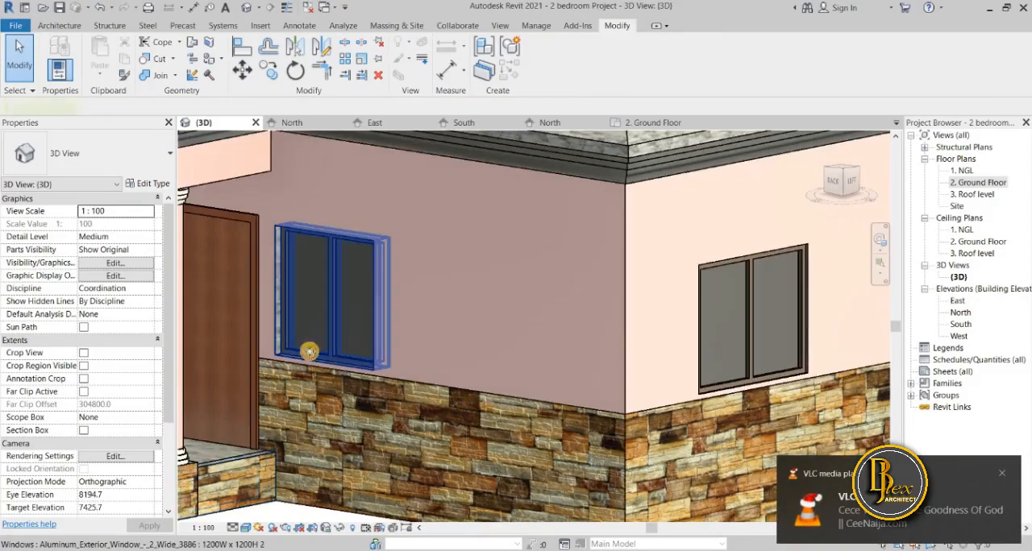
{"action": "left_click", "coordinate": [309, 351]}
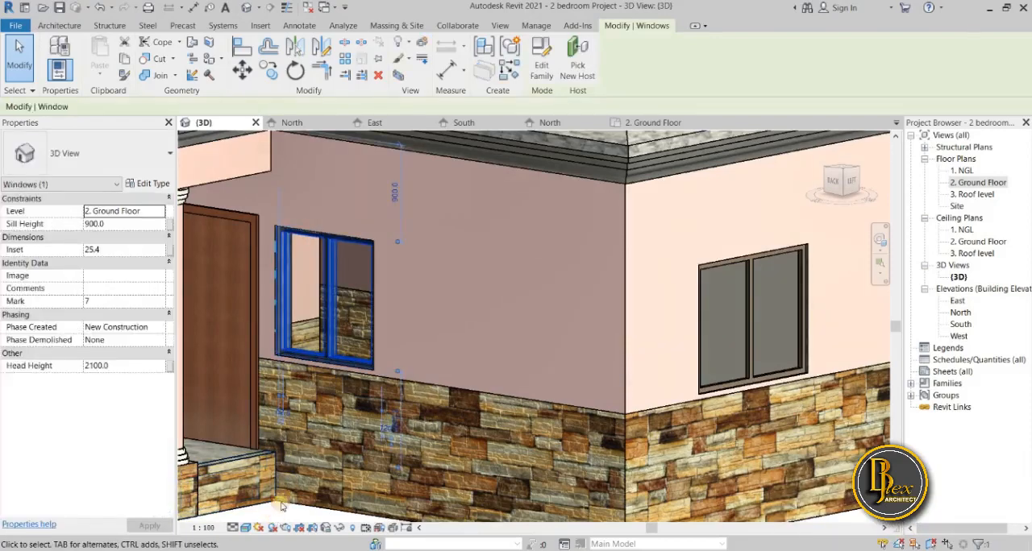
{"action": "key", "text": "Escape"}
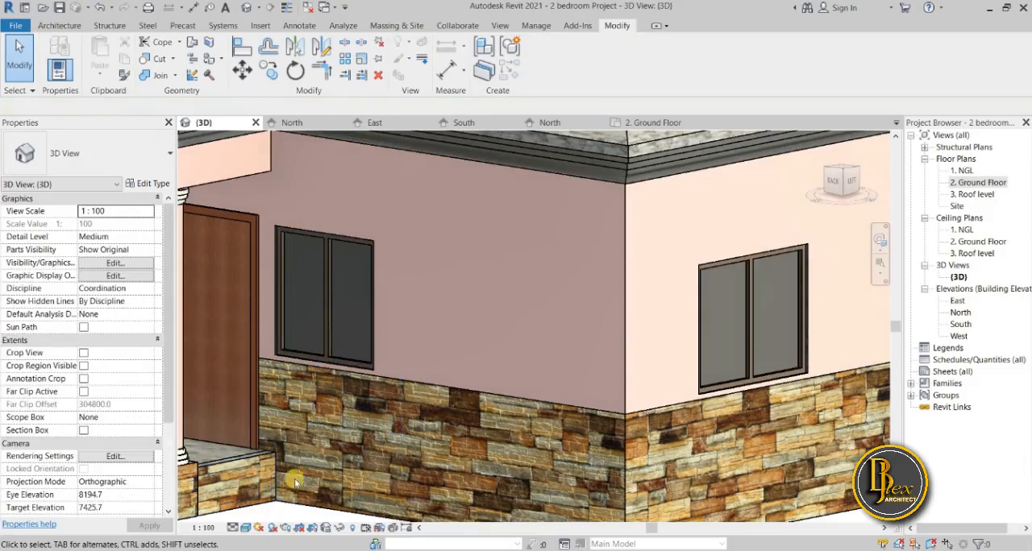
Examine the house from several sides, checking the windows, both porches, the porch steps and the roof finish.
{"action": "middle_click_drag", "start_coordinate": [295, 482], "coordinate": [297, 474], "text": "shift"}
{"action": "scroll", "coordinate": [364, 465], "scroll_direction": "down", "scroll_amount": 2}
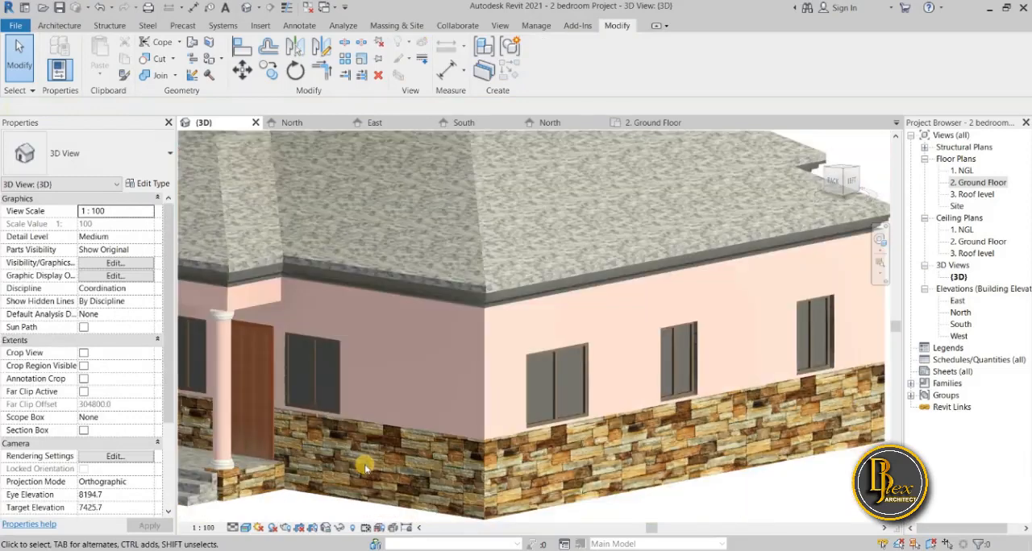
{"action": "middle_click_drag", "start_coordinate": [365, 467], "coordinate": [200, 460], "text": "shift"}
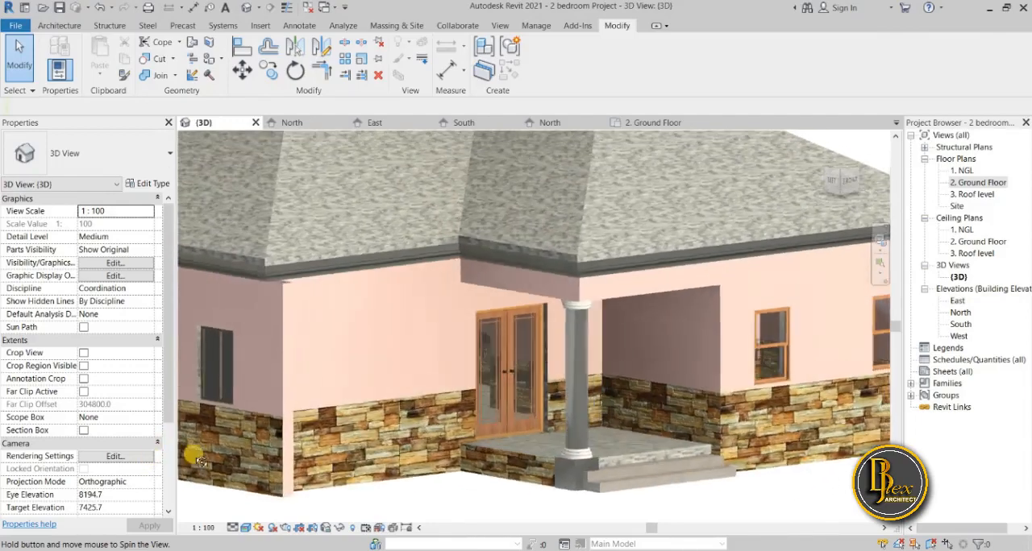
{"action": "scroll", "coordinate": [337, 472], "scroll_direction": "down", "scroll_amount": 3}
{"action": "middle_click_drag", "start_coordinate": [342, 472], "coordinate": [454, 279]}
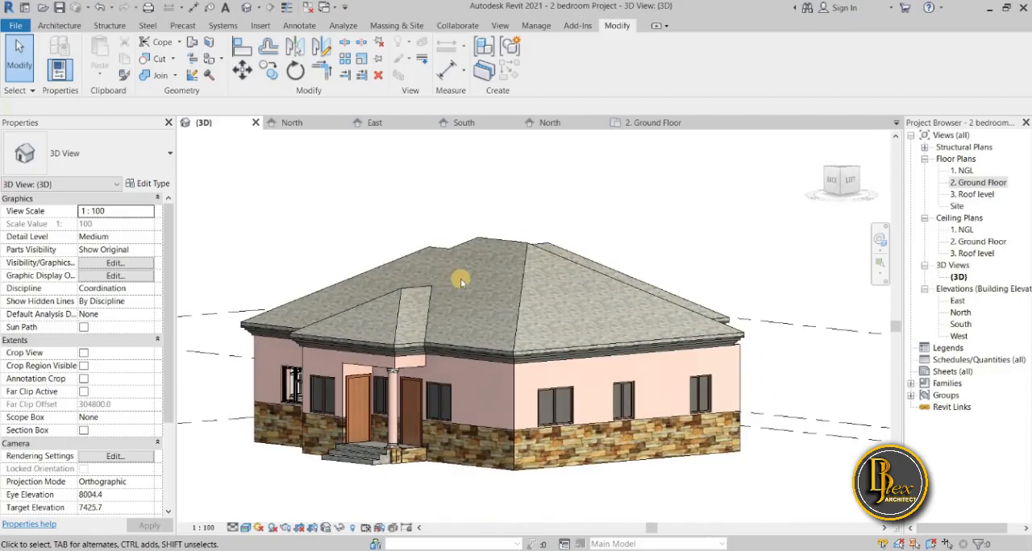
{"action": "scroll", "coordinate": [407, 298], "scroll_direction": "up", "scroll_amount": 4}
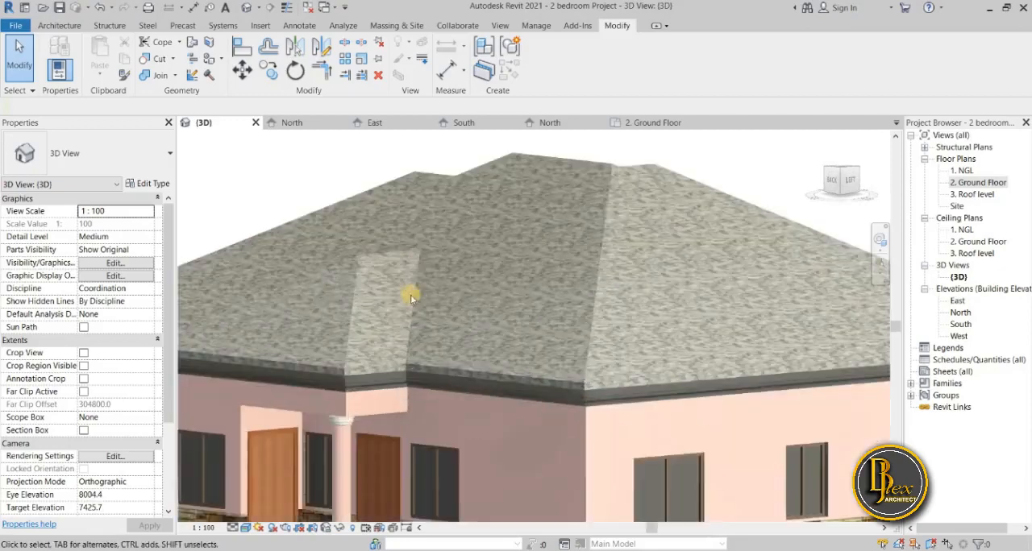
{"action": "scroll", "coordinate": [392, 266], "scroll_direction": "down", "scroll_amount": 5}
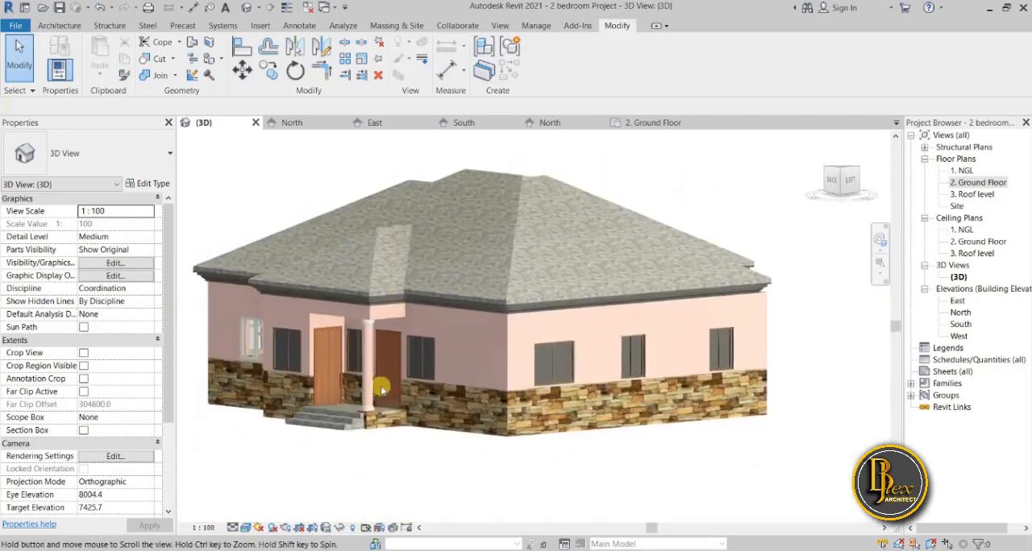
{"action": "scroll", "coordinate": [351, 427], "scroll_direction": "up", "scroll_amount": 6}
{"action": "scroll", "coordinate": [372, 434], "scroll_direction": "up", "scroll_amount": 3}
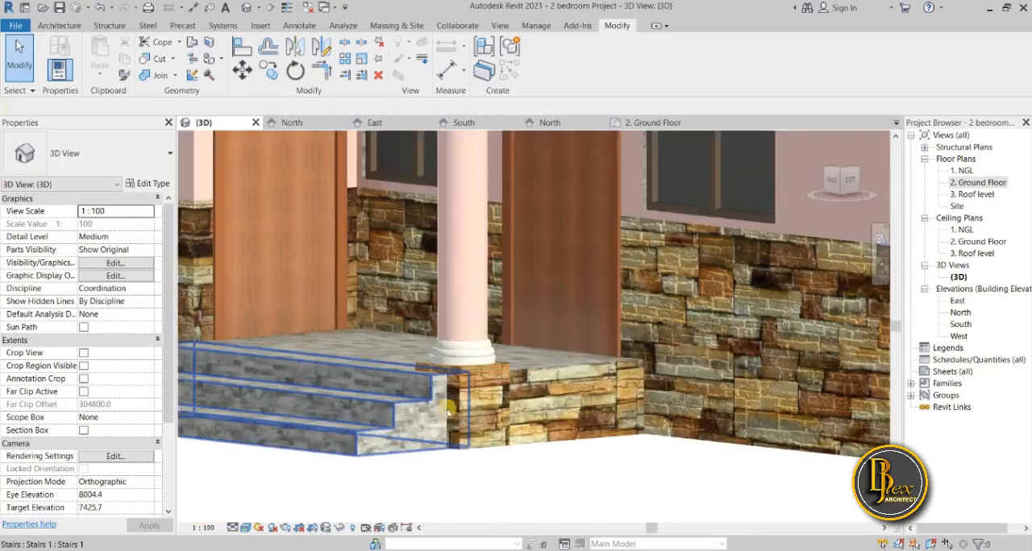
{"action": "scroll", "coordinate": [389, 432], "scroll_direction": "down", "scroll_amount": 4}
{"action": "middle_click_drag", "start_coordinate": [369, 486], "coordinate": [370, 487]}
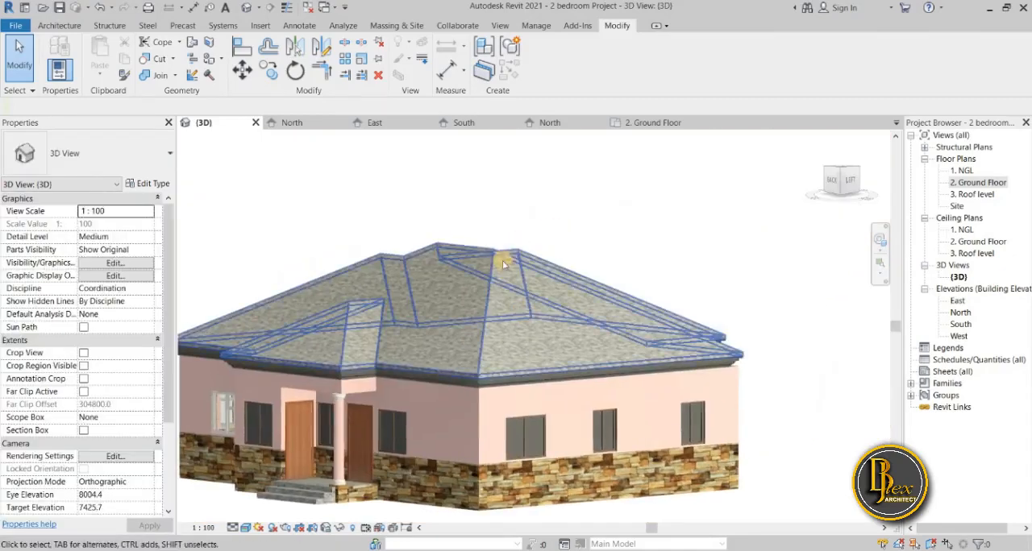
Review the material of the structure layer in the Generic - 100mm roof type.
{"action": "left_click", "coordinate": [366, 256]}
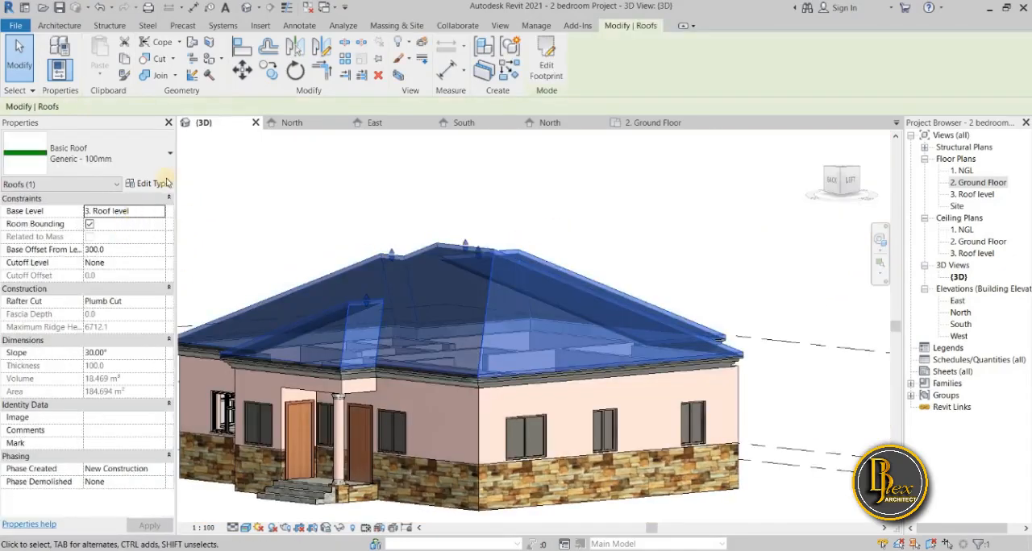
{"action": "left_click", "coordinate": [155, 184]}
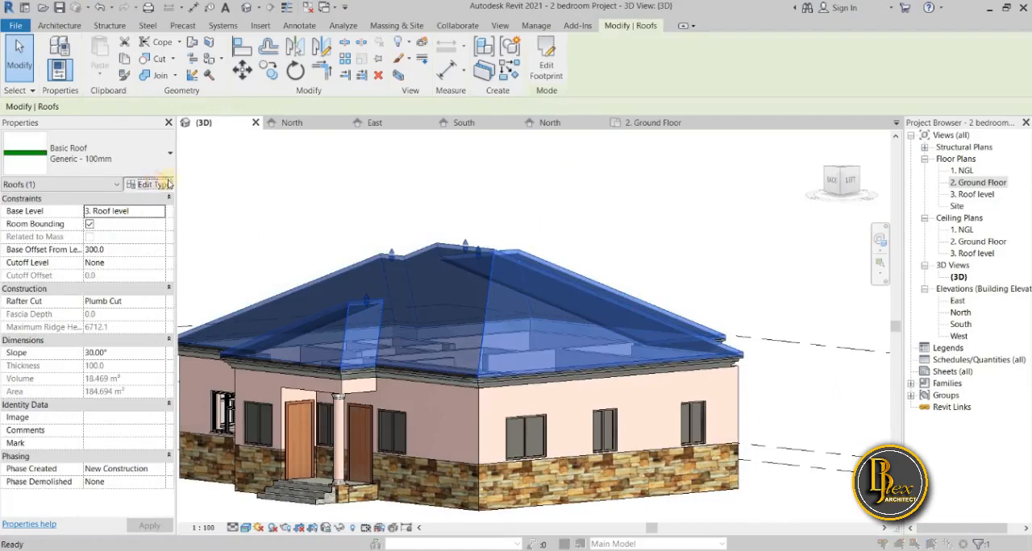
{"action": "left_click", "coordinate": [354, 174]}
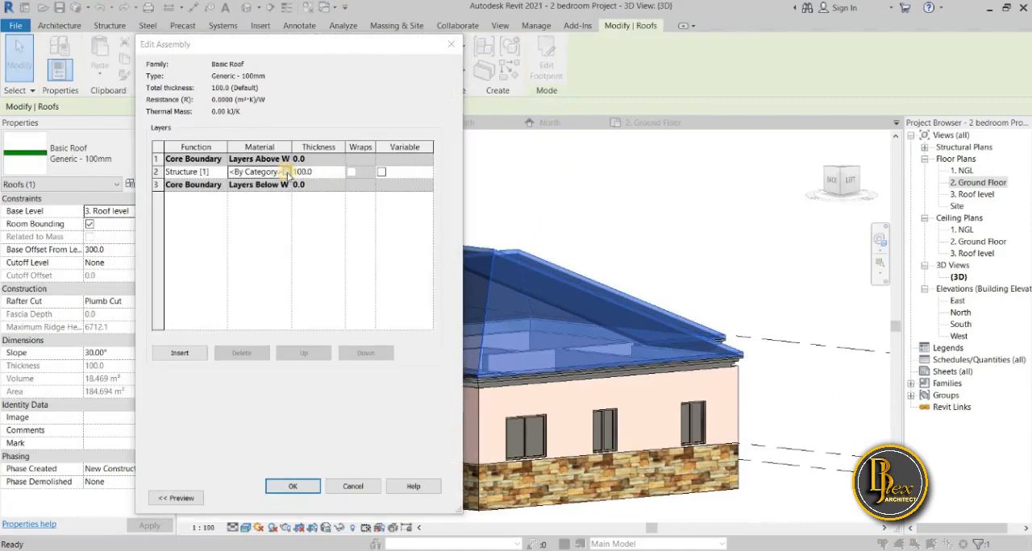
{"action": "left_click", "coordinate": [286, 172]}
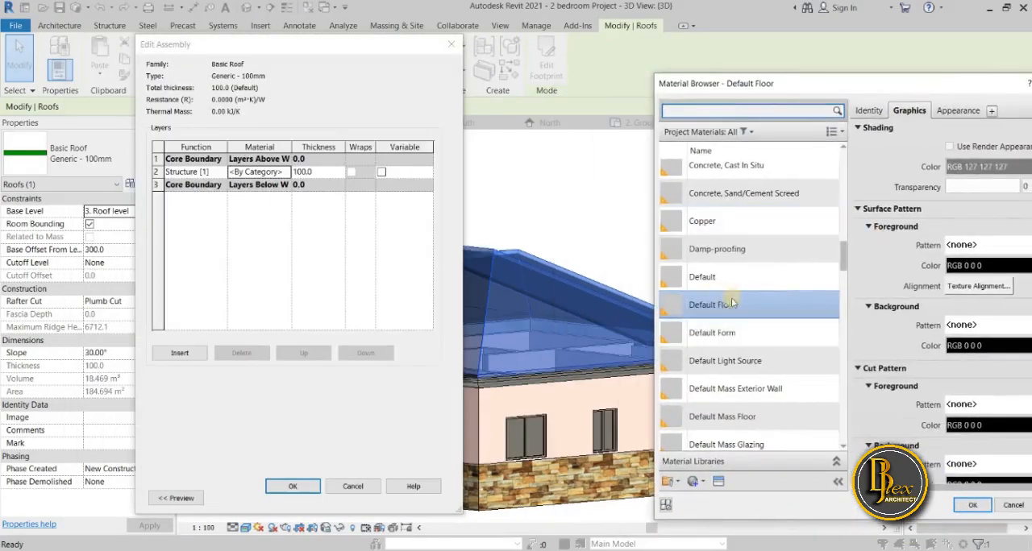
{"action": "scroll", "coordinate": [755, 197], "scroll_direction": "up", "scroll_amount": 1}
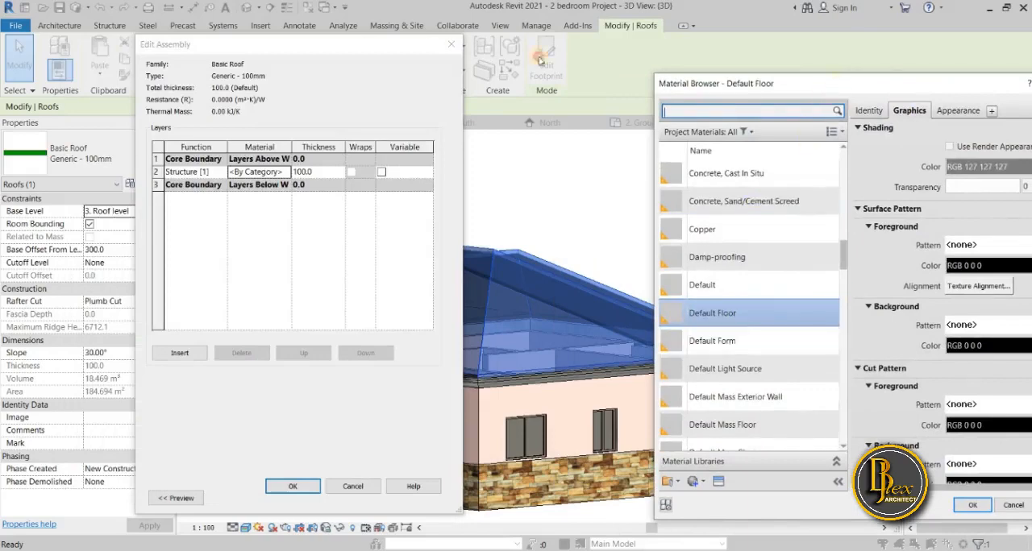
{"action": "left_click_drag", "start_coordinate": [835, 86], "coordinate": [180, 54]}
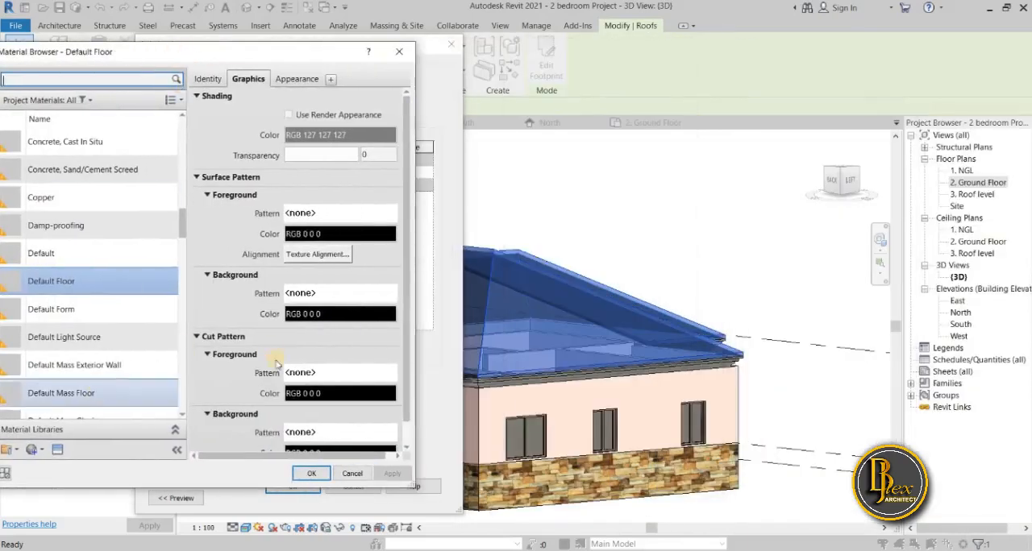
{"action": "left_click", "coordinate": [316, 475]}
{"action": "left_click", "coordinate": [379, 488]}
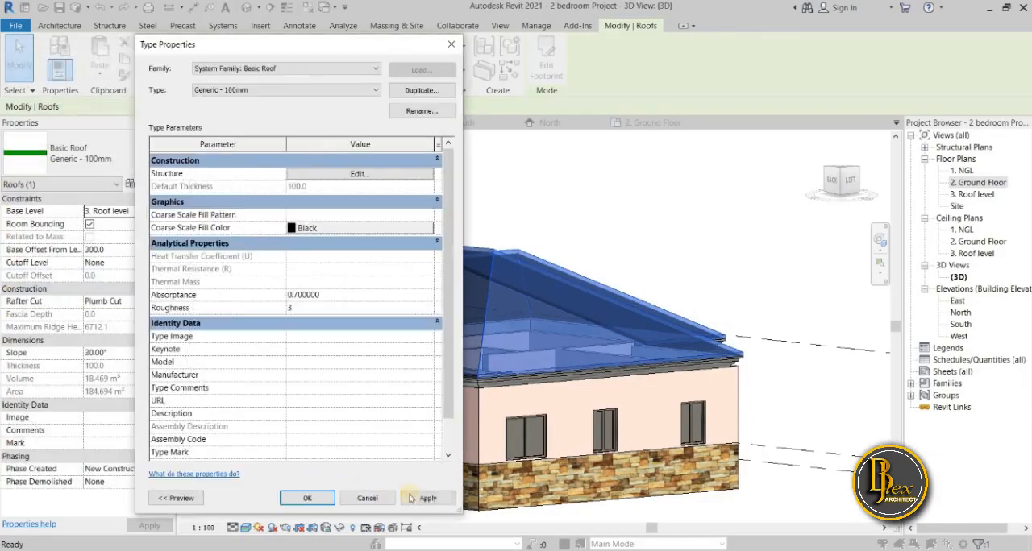
{"action": "left_click", "coordinate": [305, 498]}
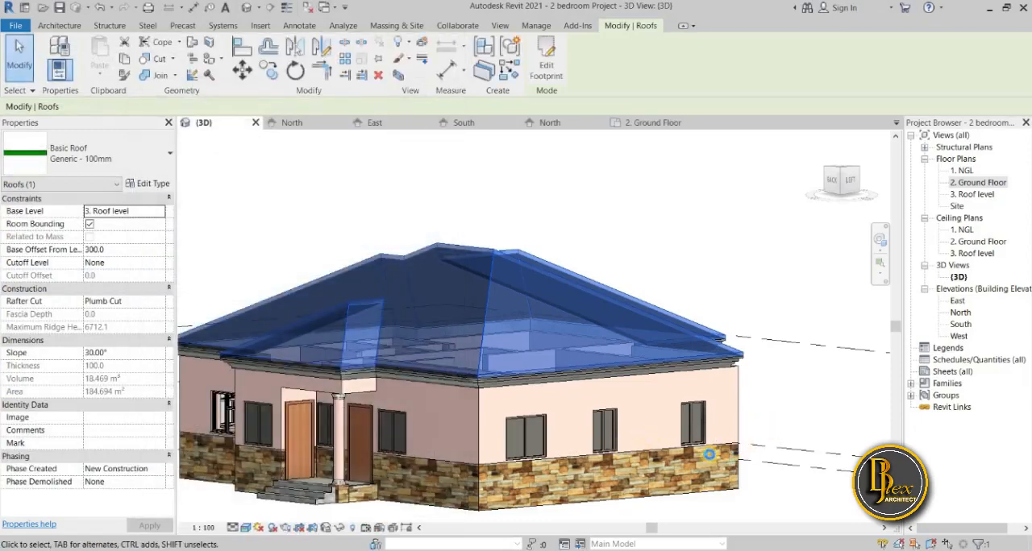
Examine the entrance porch up close, checking the floor slab, column base and steps.
{"action": "middle_click_drag", "start_coordinate": [545, 445], "coordinate": [428, 439], "text": "shift"}
{"action": "scroll", "coordinate": [532, 475], "scroll_direction": "up", "scroll_amount": 4}
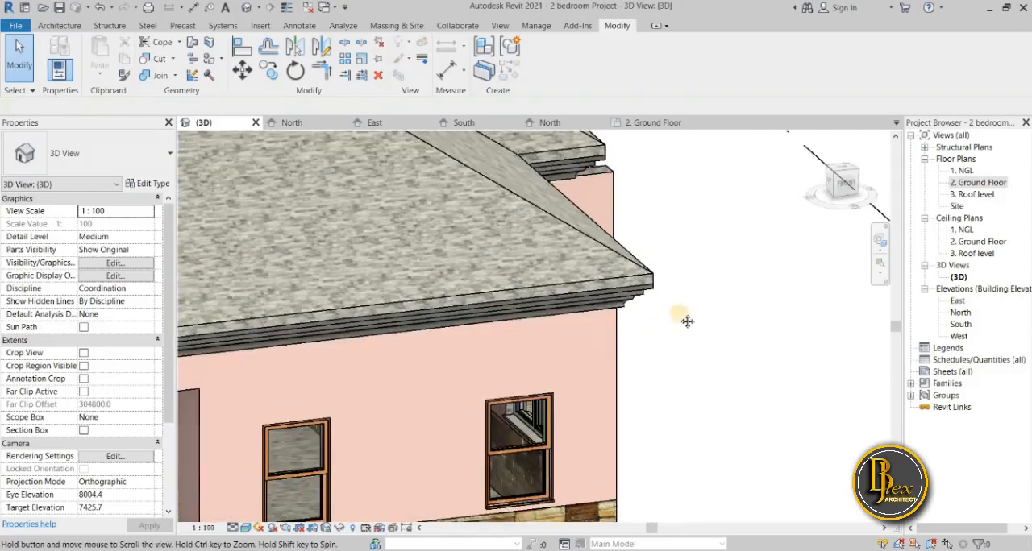
{"action": "middle_click_drag", "start_coordinate": [659, 322], "coordinate": [401, 432], "text": "shift"}
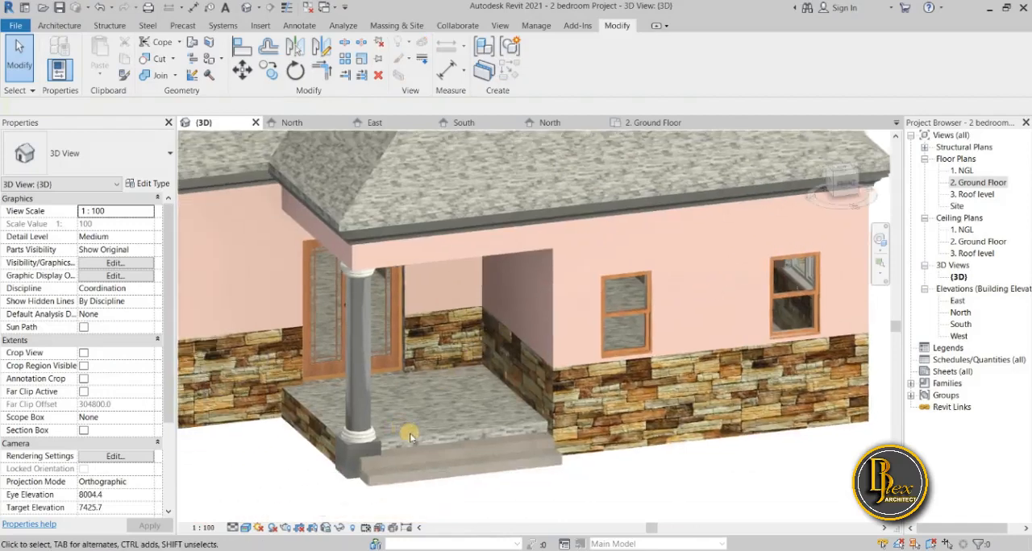
{"action": "scroll", "coordinate": [409, 436], "scroll_direction": "up", "scroll_amount": 4}
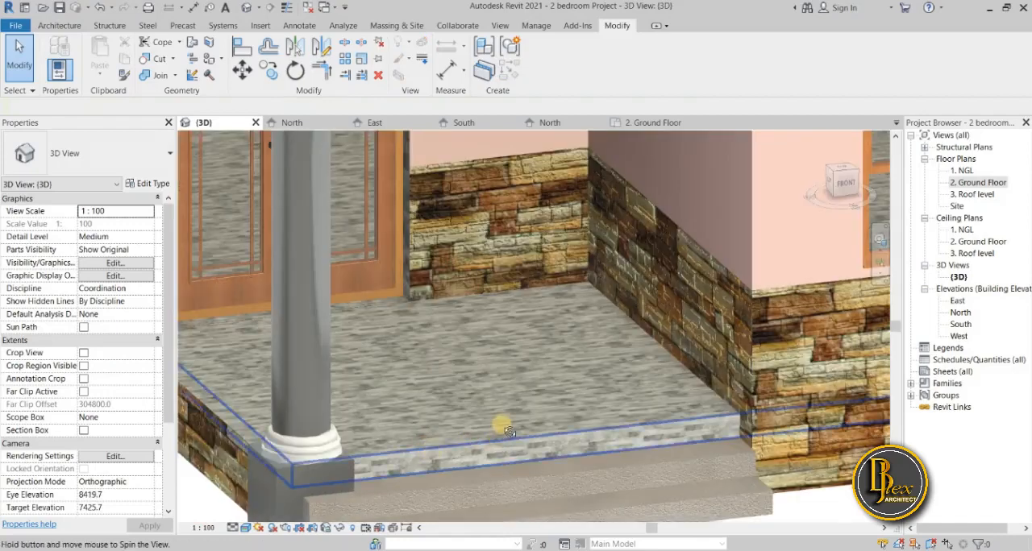
{"action": "middle_click_drag", "start_coordinate": [494, 424], "coordinate": [500, 421], "text": "shift"}
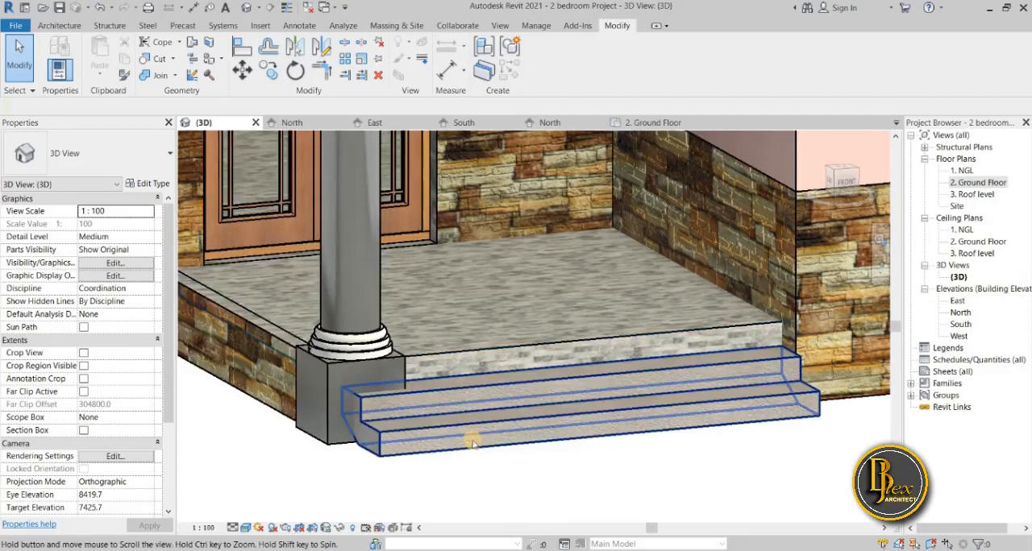
{"action": "scroll", "coordinate": [474, 436], "scroll_direction": "down", "scroll_amount": 4}
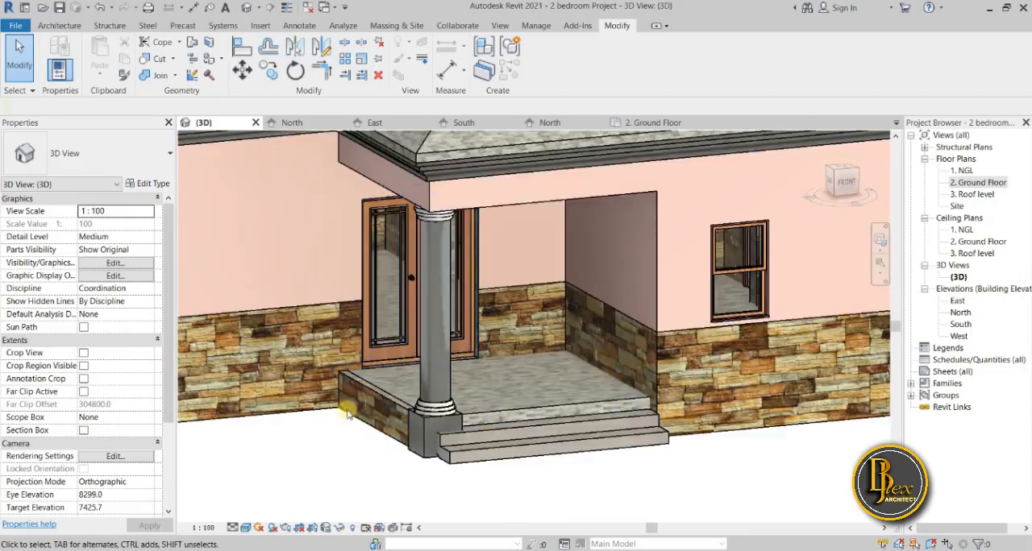
{"action": "scroll", "coordinate": [392, 331], "scroll_direction": "down", "scroll_amount": 1}
Nudge the double entrance door slightly left along the porch wall and check its position against the porch edge.
{"action": "left_click", "coordinate": [365, 348]}
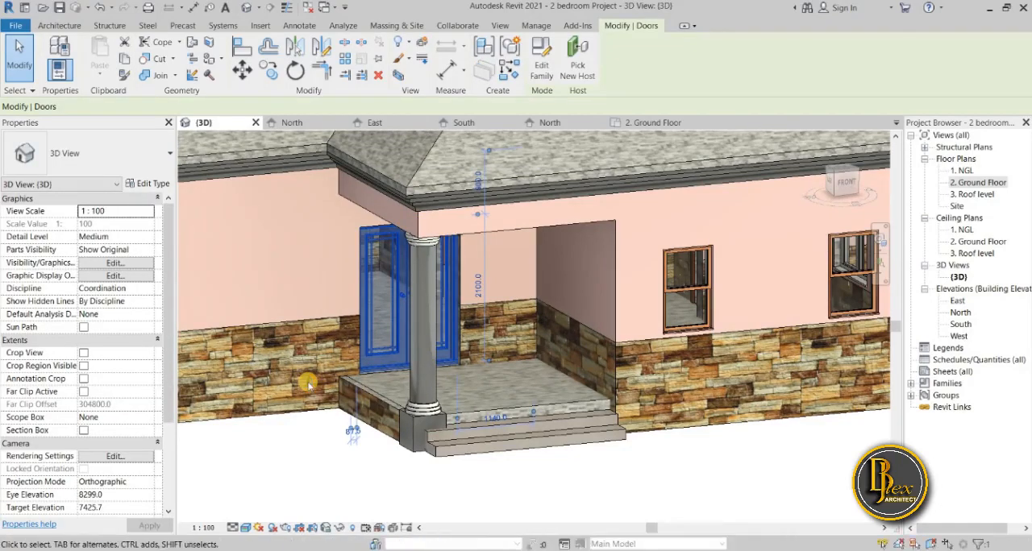
{"action": "key", "text": "Left"}
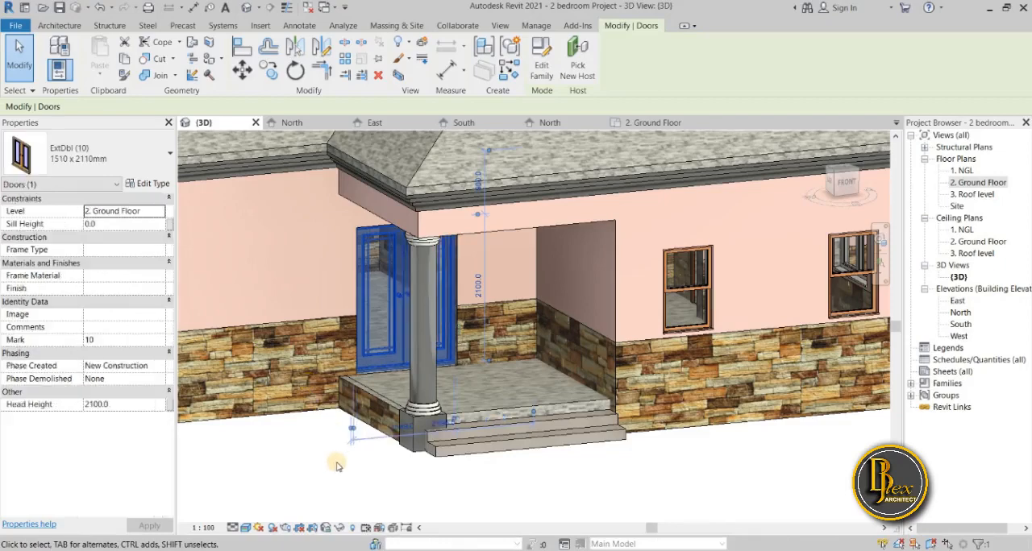
{"action": "left_click", "coordinate": [336, 457]}
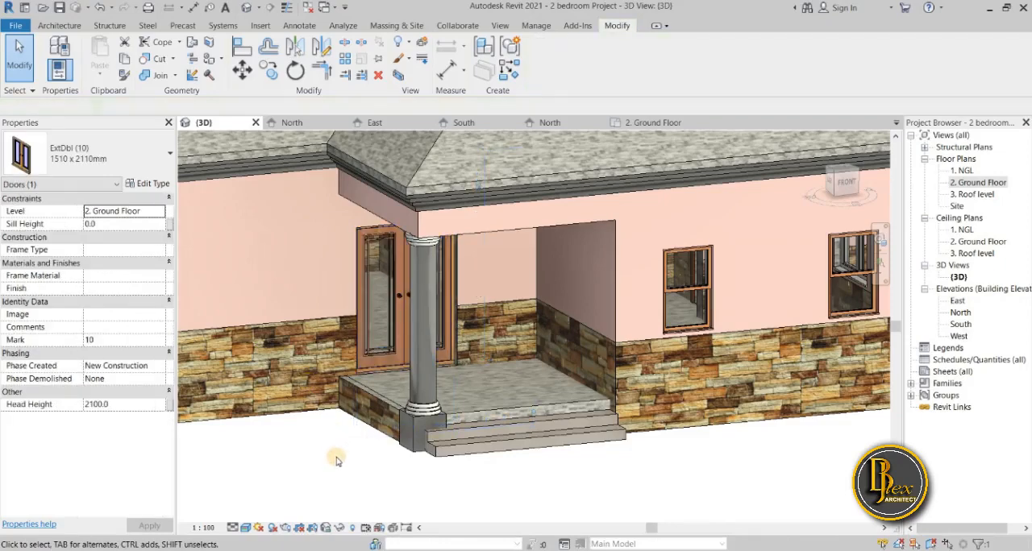
{"action": "scroll", "coordinate": [387, 357], "scroll_direction": "up", "scroll_amount": 3}
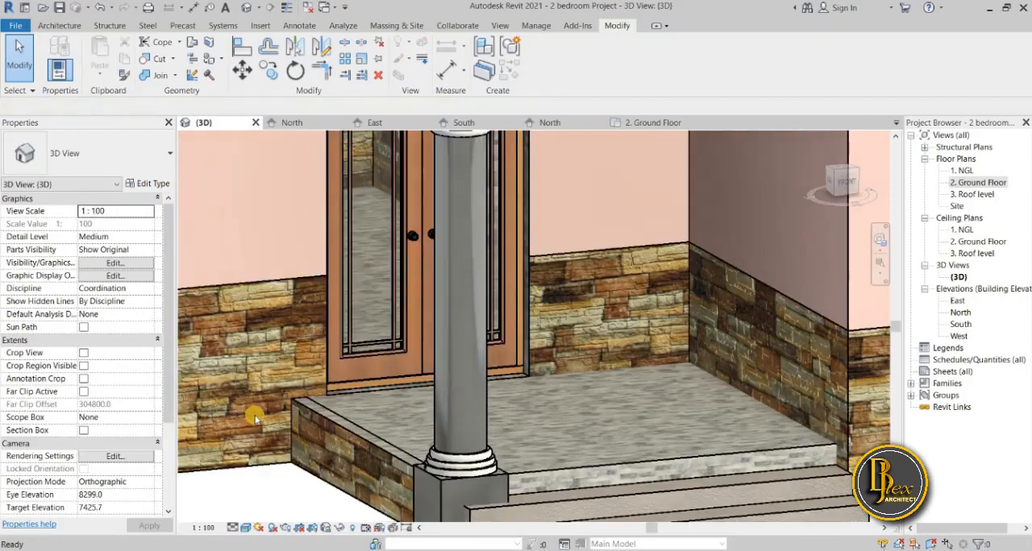
{"action": "scroll", "coordinate": [254, 418], "scroll_direction": "down", "scroll_amount": 3}
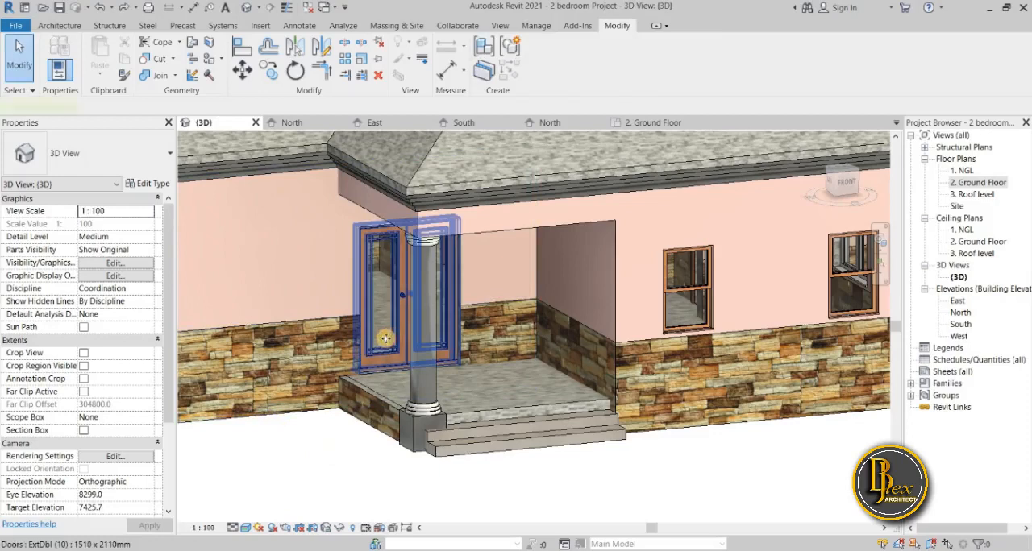
{"action": "left_click", "coordinate": [386, 338]}
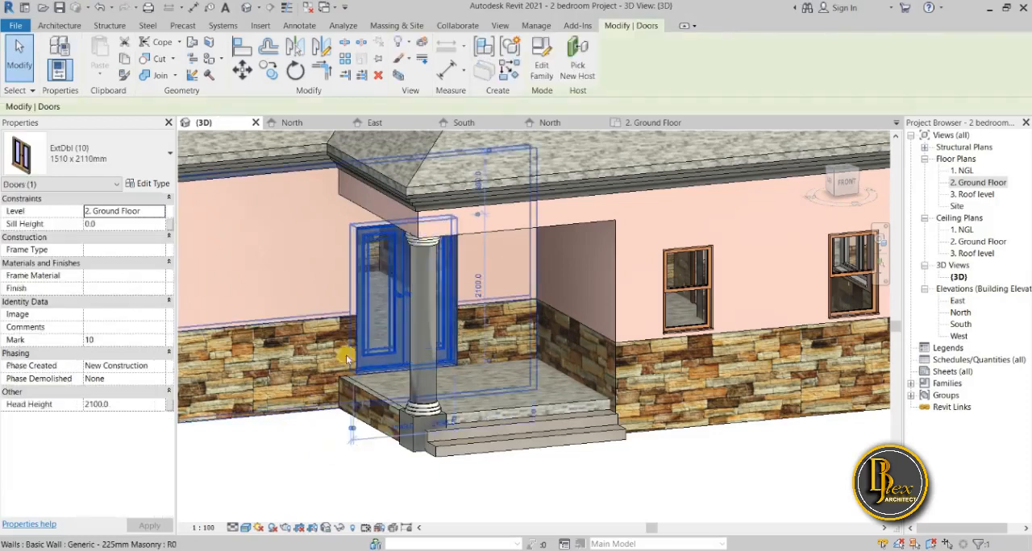
{"action": "scroll", "coordinate": [352, 349], "scroll_direction": "up", "scroll_amount": 5}
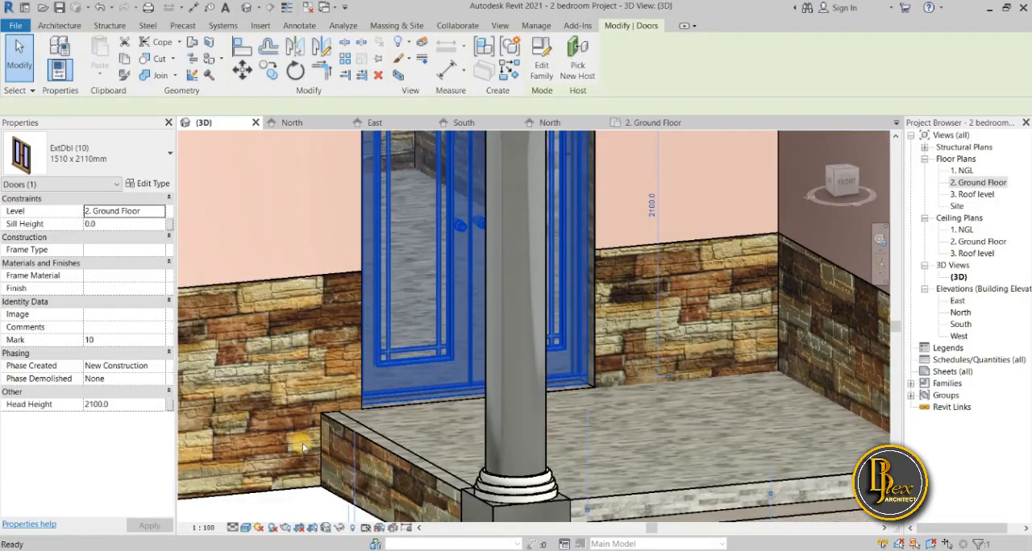
{"action": "scroll", "coordinate": [303, 447], "scroll_direction": "down", "scroll_amount": 5}
{"action": "left_click", "coordinate": [421, 470]}
Open the cast-in-place stair at the entrance porch for editing.
{"action": "scroll", "coordinate": [537, 482], "scroll_direction": "up", "scroll_amount": 3}
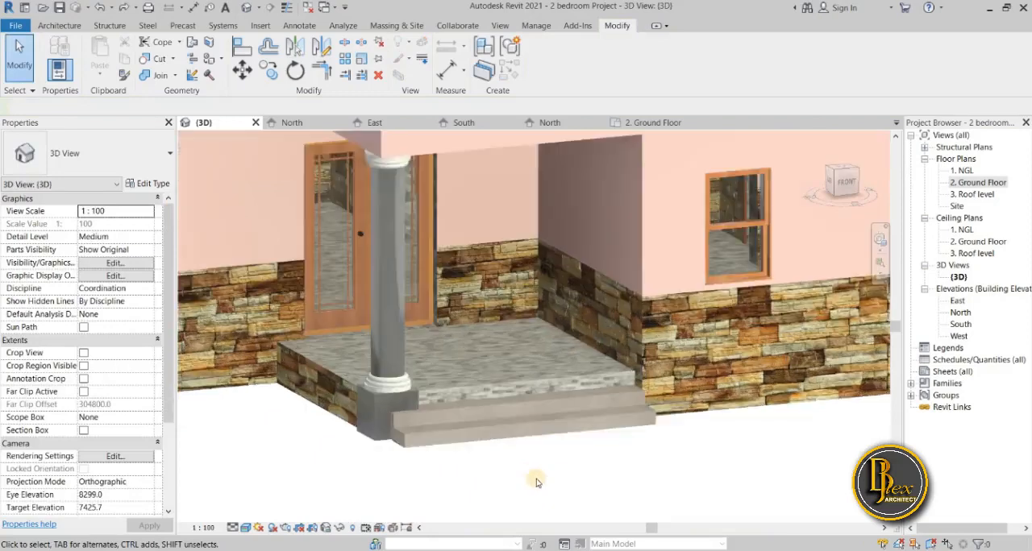
{"action": "scroll", "coordinate": [536, 482], "scroll_direction": "up", "scroll_amount": 2}
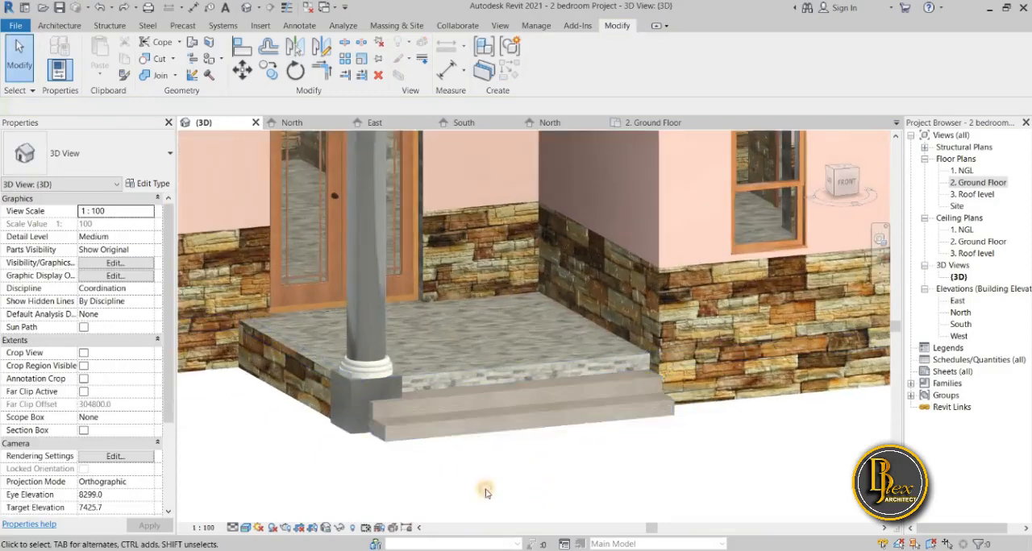
{"action": "scroll", "coordinate": [537, 443], "scroll_direction": "up", "scroll_amount": 1}
{"action": "scroll", "coordinate": [486, 407], "scroll_direction": "up", "scroll_amount": 3}
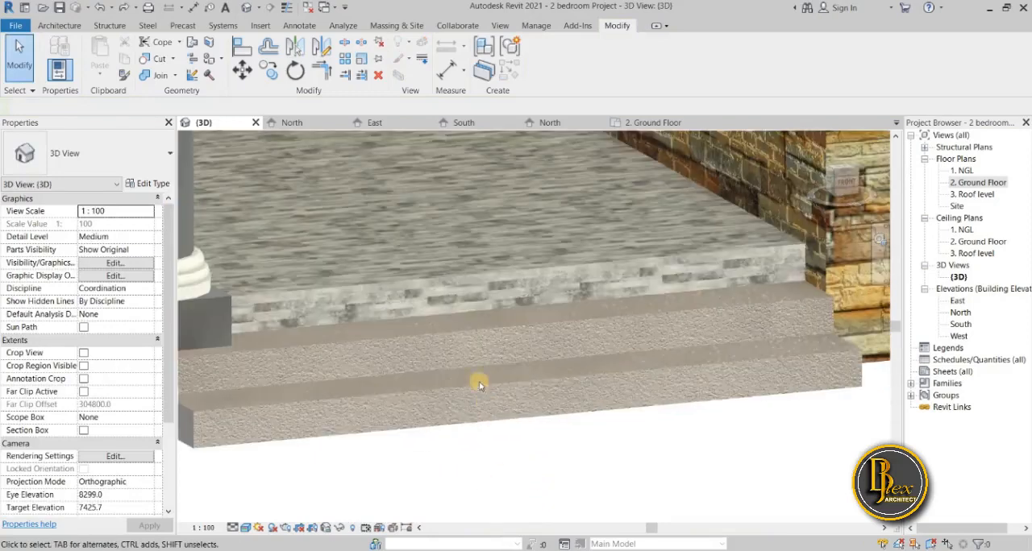
{"action": "left_click", "coordinate": [478, 390]}
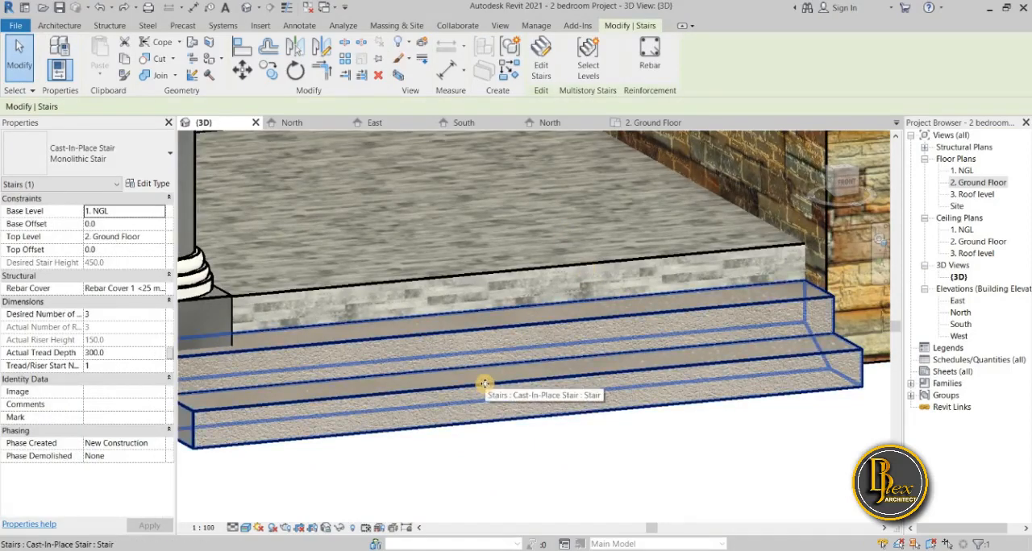
{"action": "scroll", "coordinate": [507, 426], "scroll_direction": "down", "scroll_amount": 5}
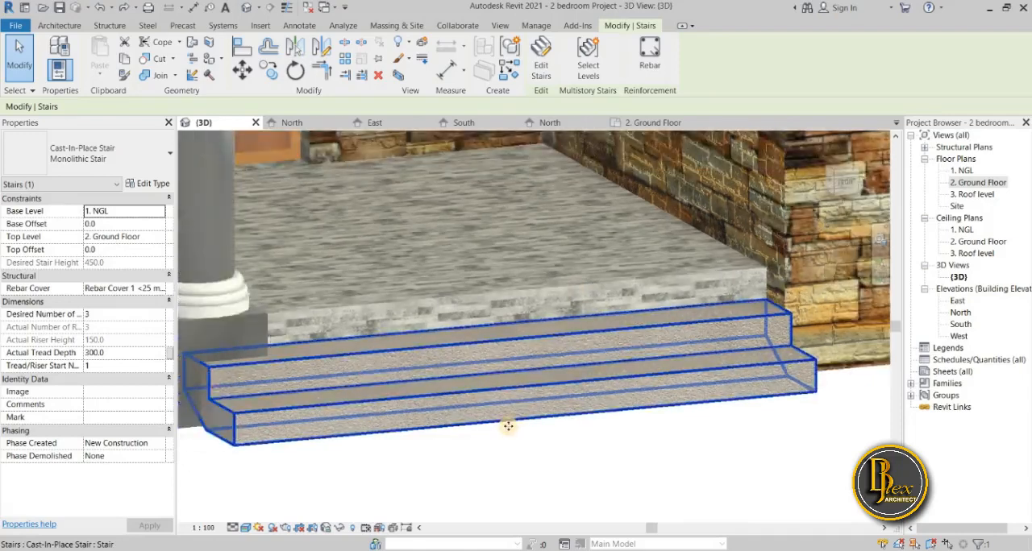
{"action": "left_click", "coordinate": [541, 63]}
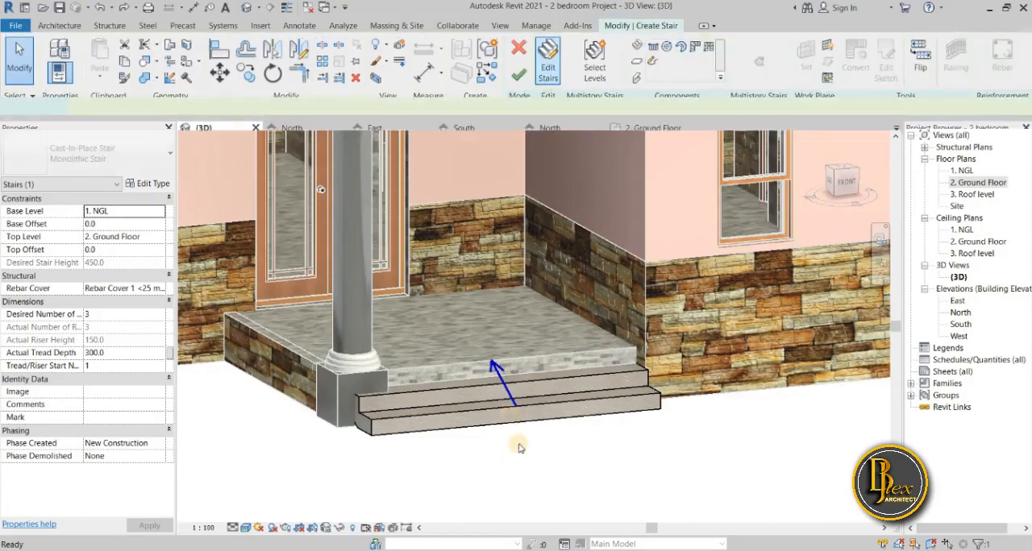
Open the type properties of the entrance stair's 150mm Depth monolithic run.
{"action": "left_click", "coordinate": [378, 421]}
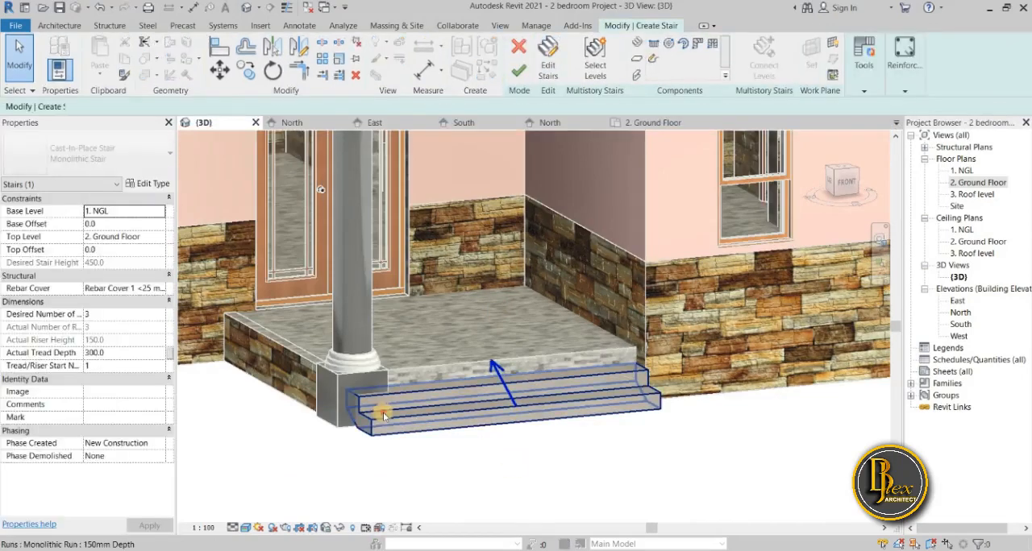
{"action": "left_click", "coordinate": [378, 420]}
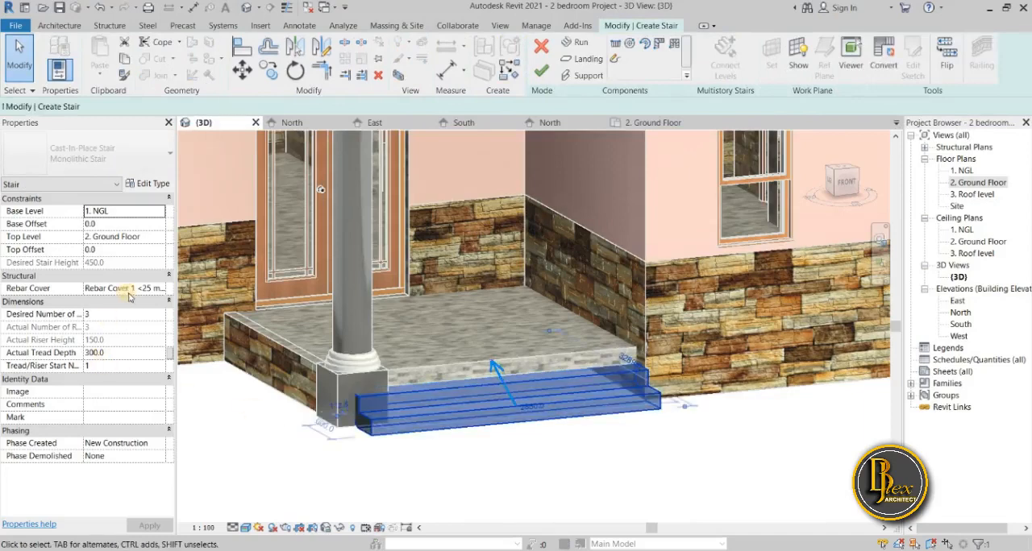
{"action": "left_click", "coordinate": [161, 184]}
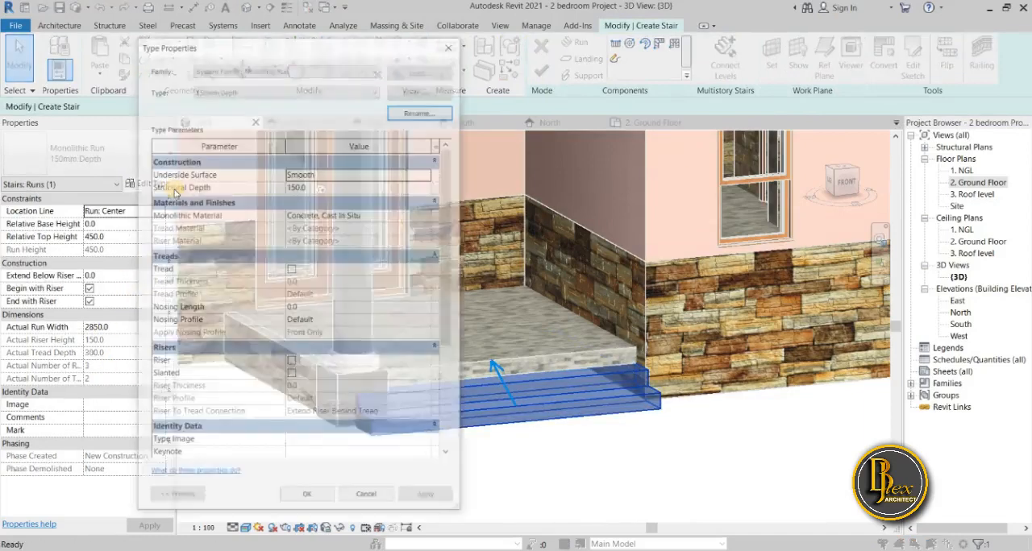
{"action": "left_click_drag", "start_coordinate": [337, 43], "coordinate": [241, 63]}
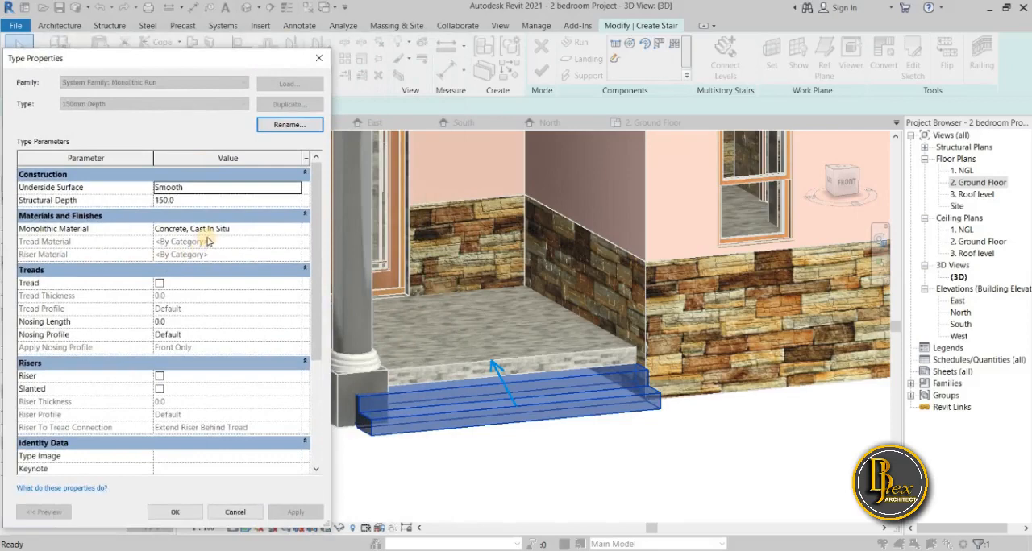
Set the stair run's monolithic material to Default Floor and finish editing the stair.
{"action": "left_click", "coordinate": [299, 231]}
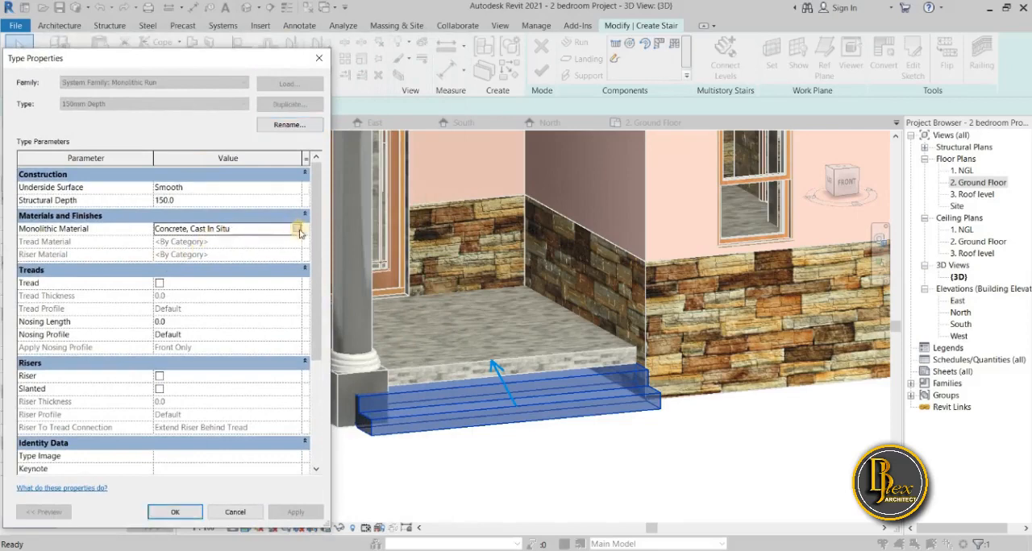
{"action": "left_click", "coordinate": [298, 230]}
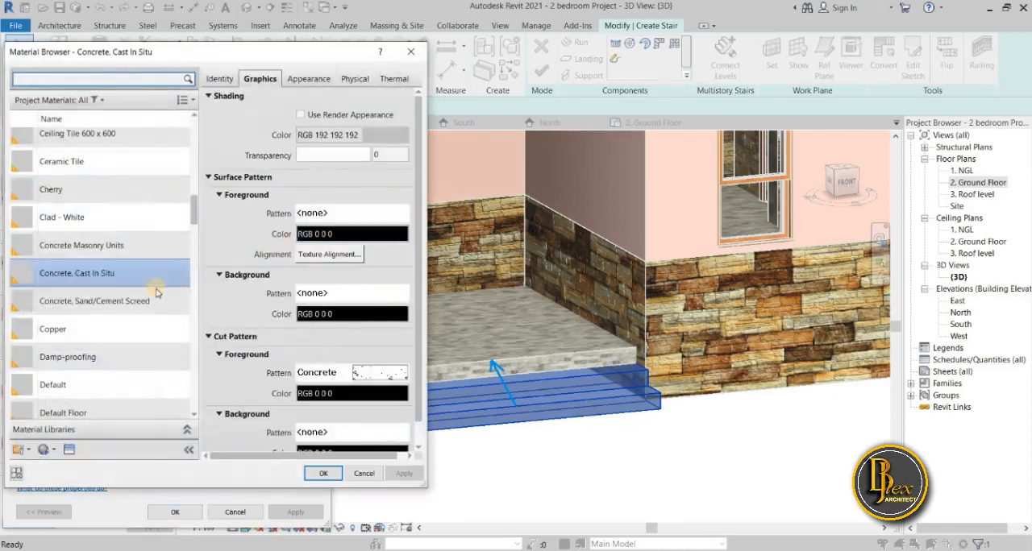
{"action": "scroll", "coordinate": [152, 342], "scroll_direction": "down", "scroll_amount": 2}
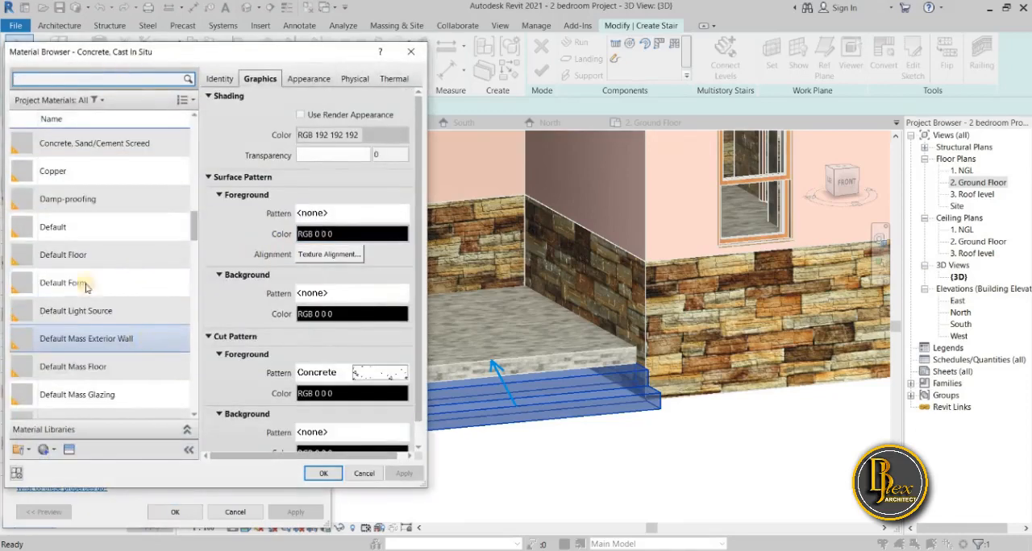
{"action": "left_click", "coordinate": [78, 256]}
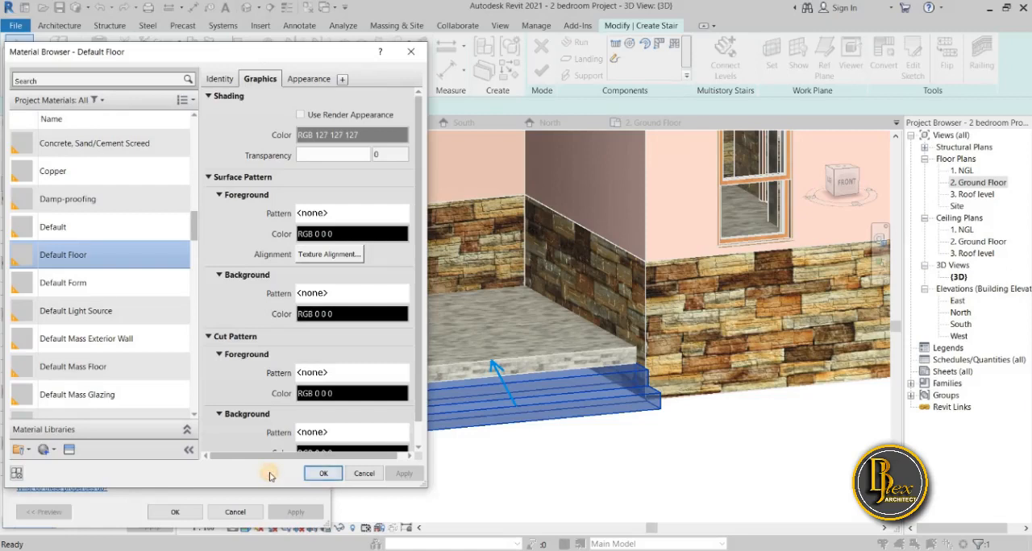
{"action": "left_click", "coordinate": [319, 474]}
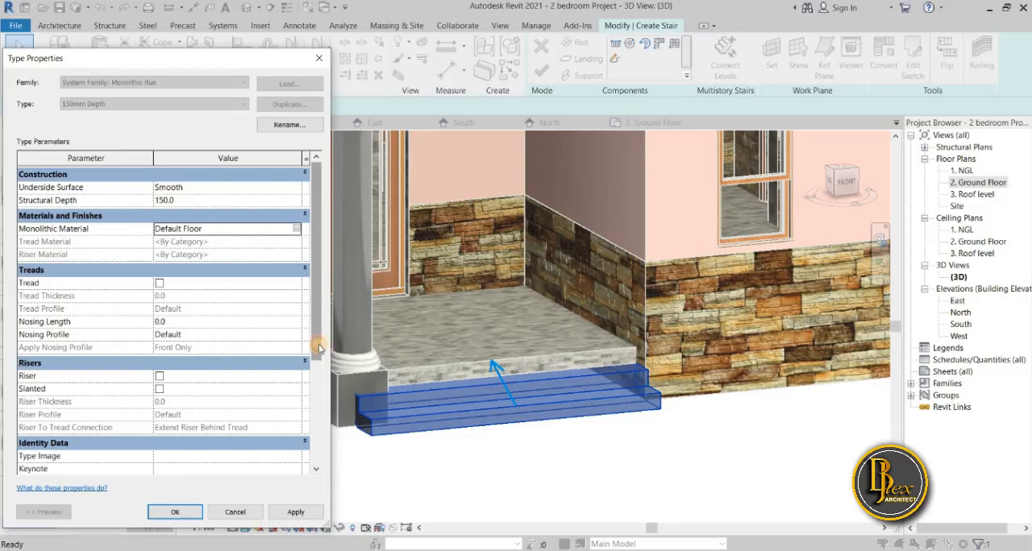
{"action": "scroll", "coordinate": [320, 357], "scroll_direction": "down", "scroll_amount": 3}
{"action": "scroll", "coordinate": [319, 356], "scroll_direction": "up", "scroll_amount": 3}
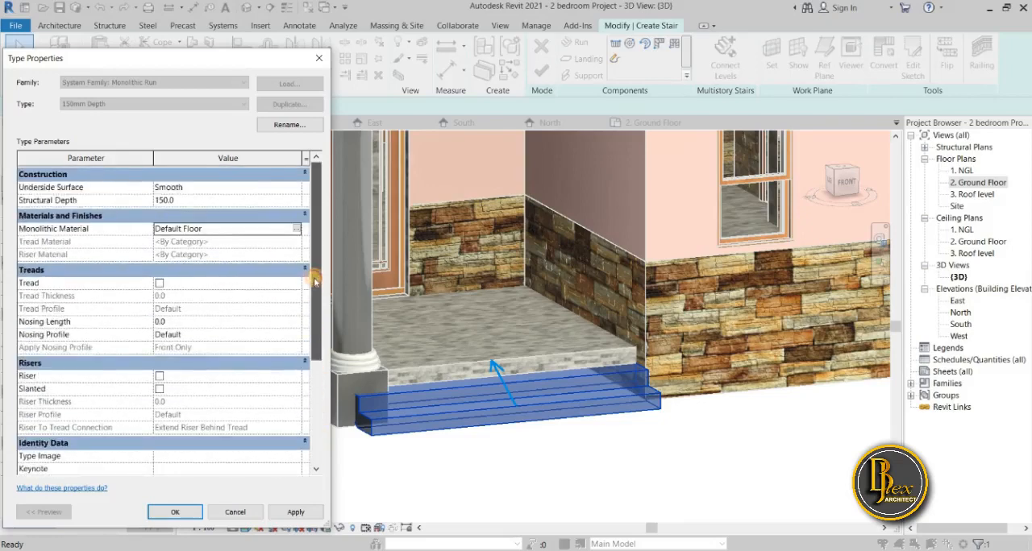
{"action": "left_click", "coordinate": [309, 516]}
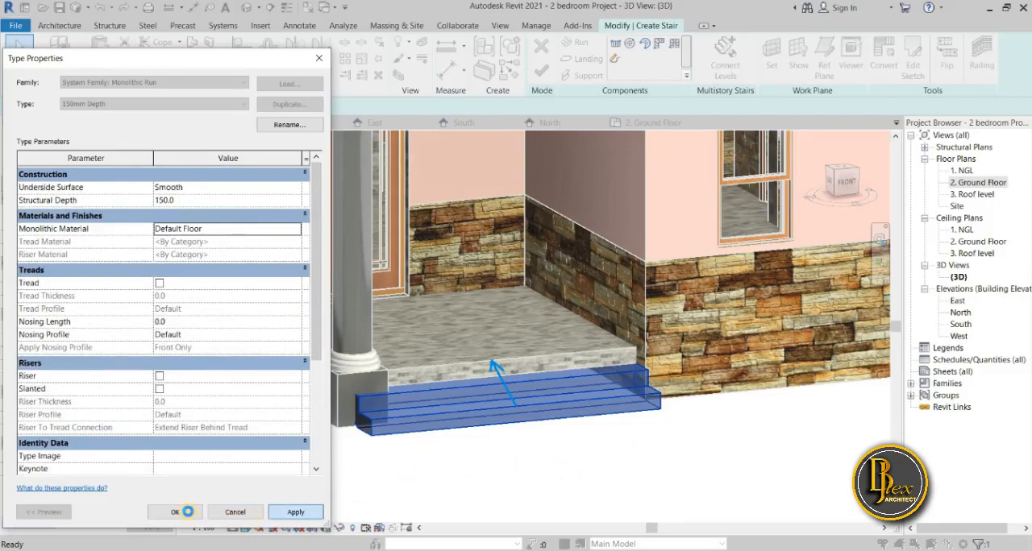
{"action": "left_click", "coordinate": [187, 512]}
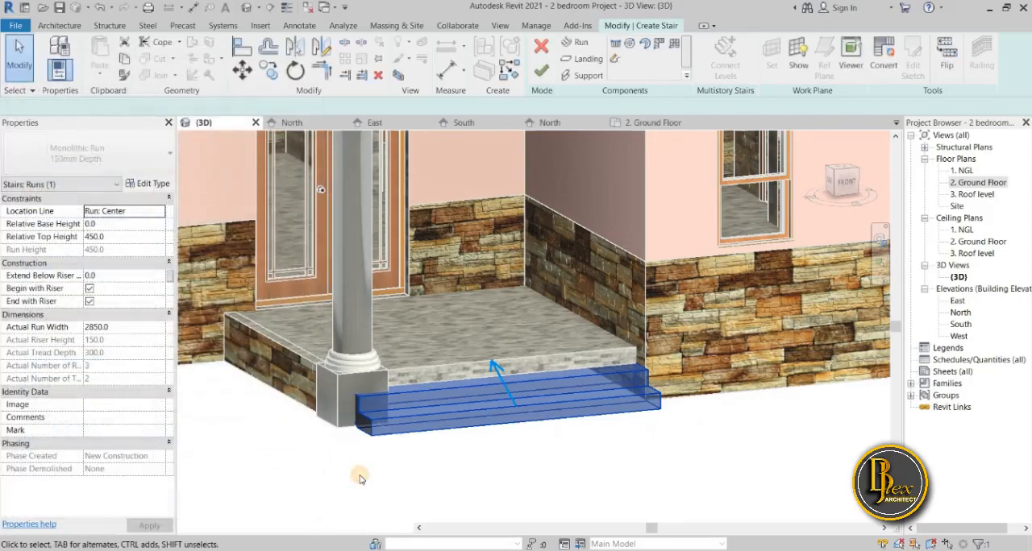
{"action": "left_click", "coordinate": [361, 479]}
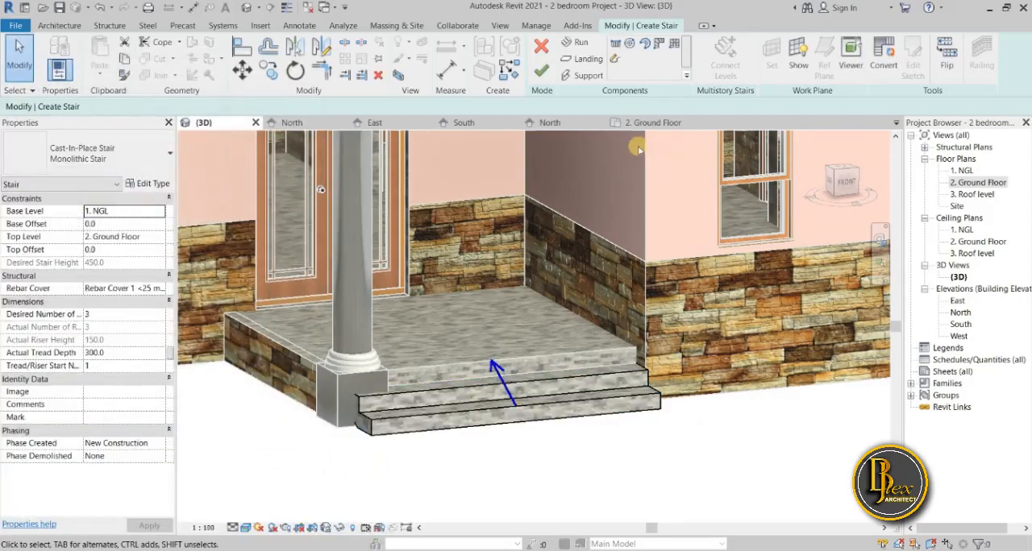
{"action": "left_click", "coordinate": [541, 70]}
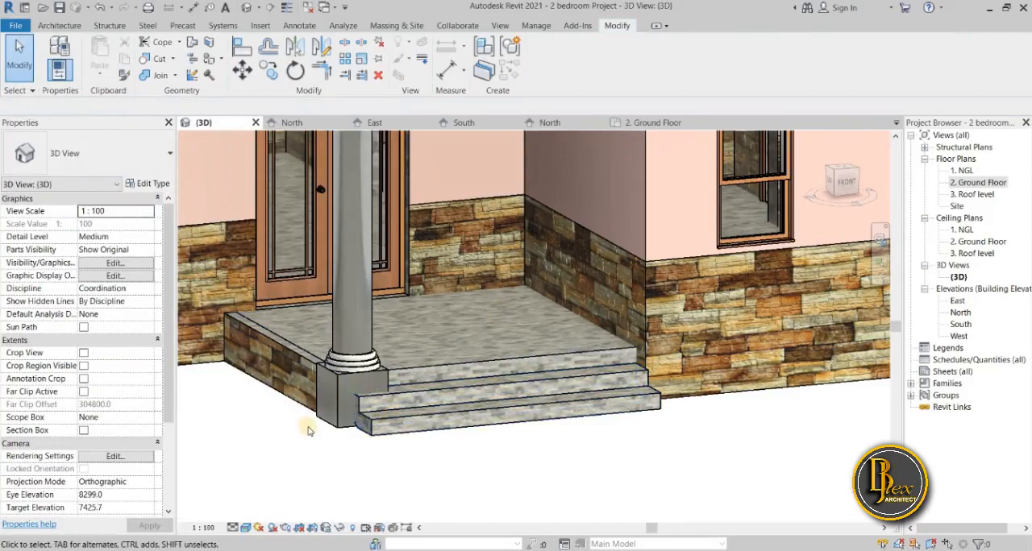
Open the entrance porch column for in-place editing.
{"action": "scroll", "coordinate": [360, 467], "scroll_direction": "down", "scroll_amount": 3}
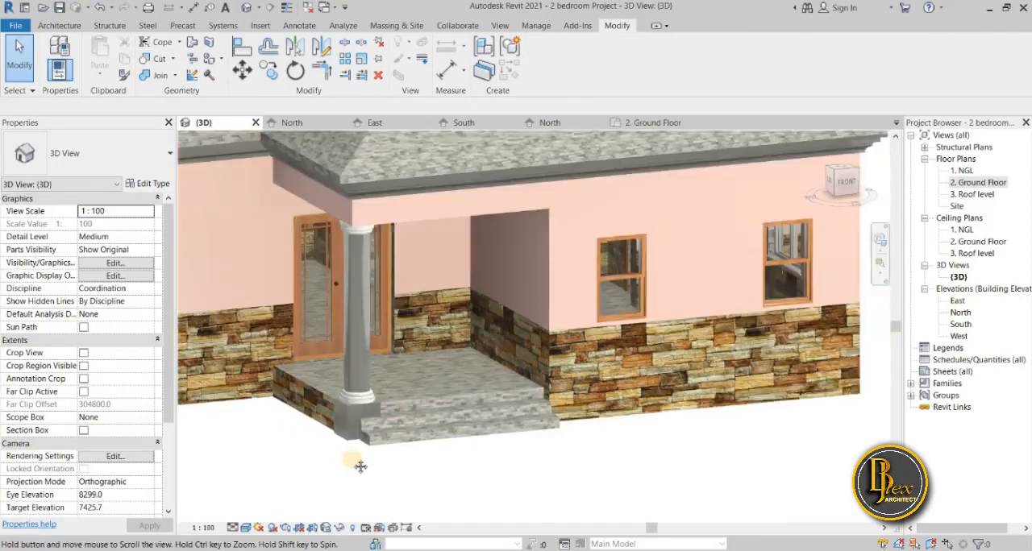
{"action": "scroll", "coordinate": [372, 456], "scroll_direction": "up", "scroll_amount": 5}
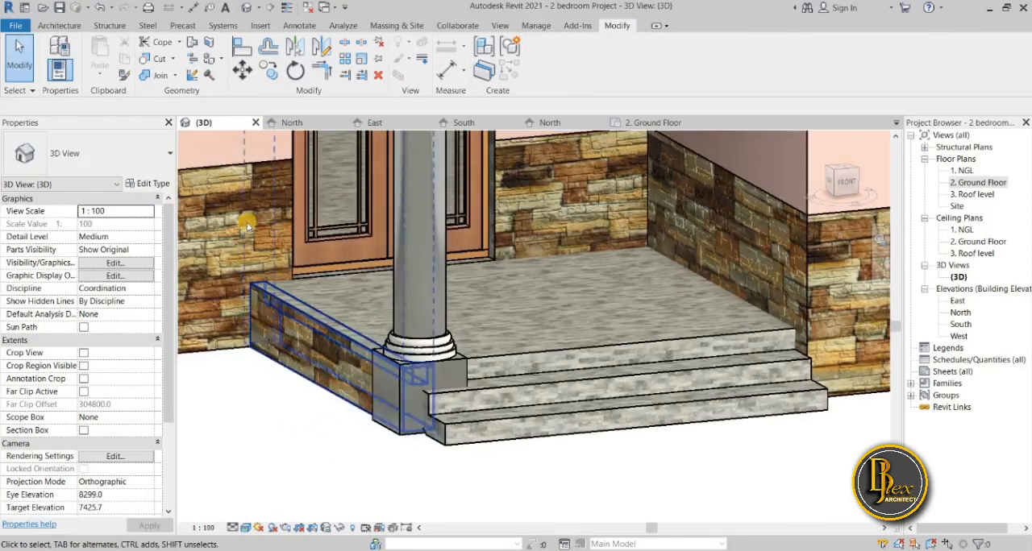
{"action": "scroll", "coordinate": [266, 343], "scroll_direction": "down", "scroll_amount": 3}
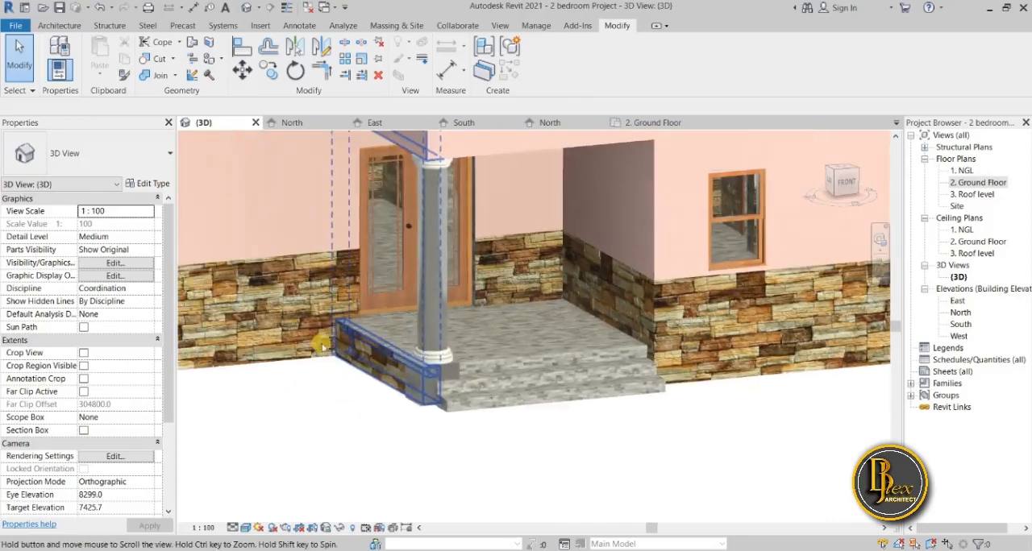
{"action": "scroll", "coordinate": [321, 345], "scroll_direction": "up", "scroll_amount": 1}
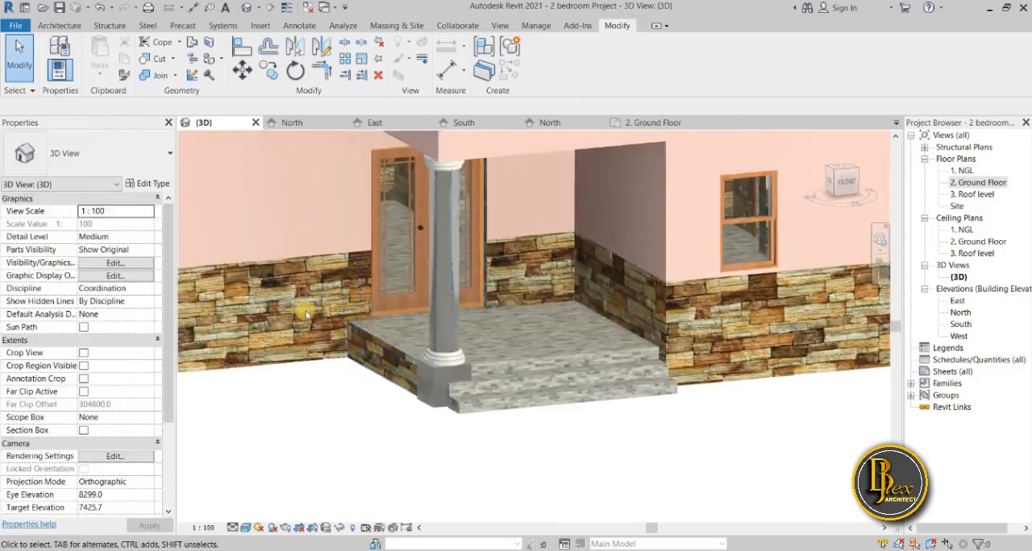
{"action": "left_click", "coordinate": [428, 388]}
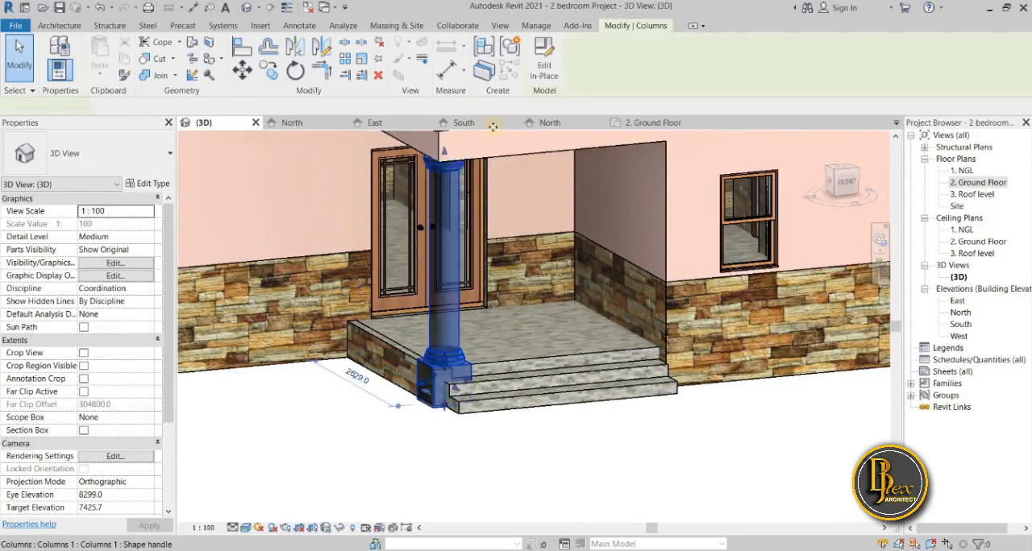
{"action": "left_click", "coordinate": [550, 74]}
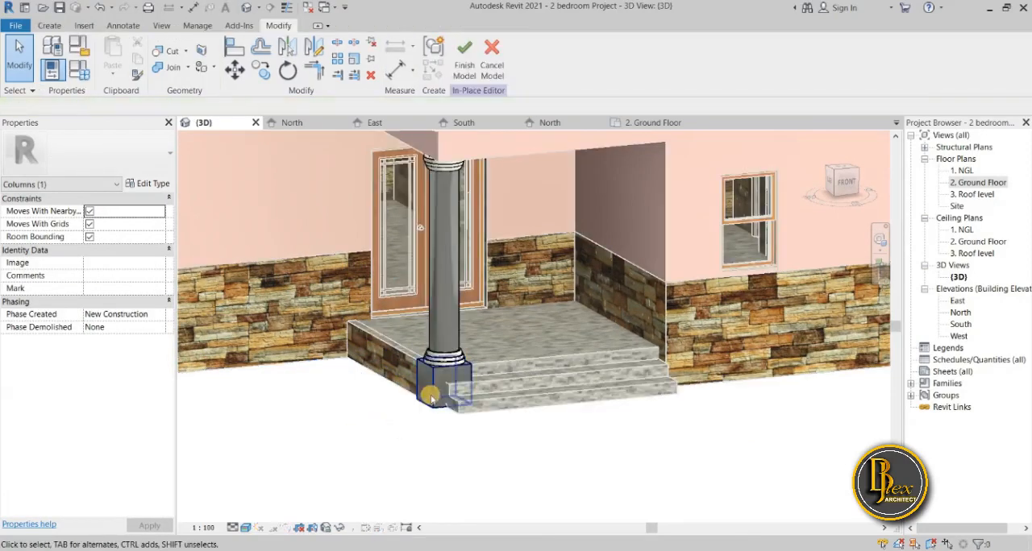
Assign the Lower wall material to the square base block of the porch column.
{"action": "left_click", "coordinate": [364, 421]}
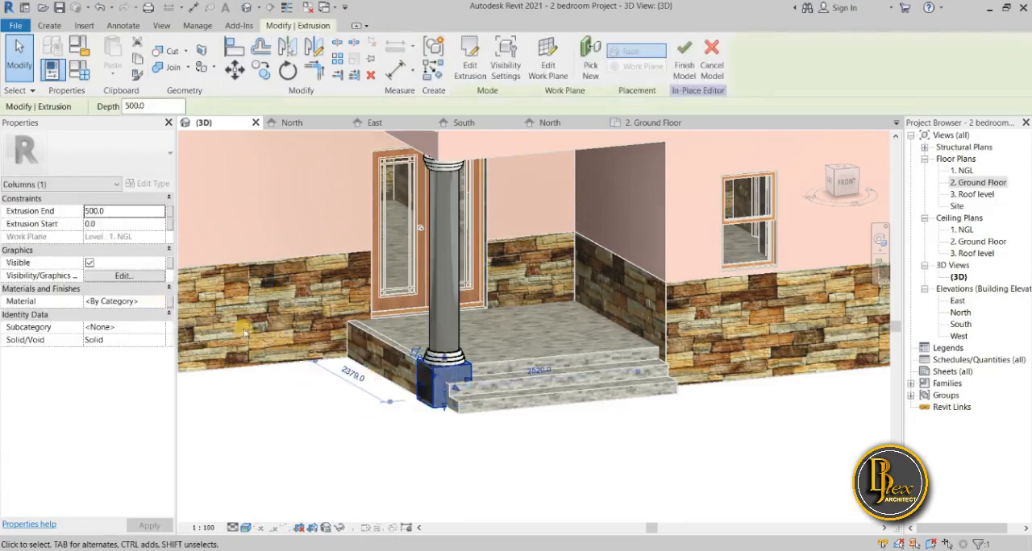
{"action": "left_click", "coordinate": [160, 302]}
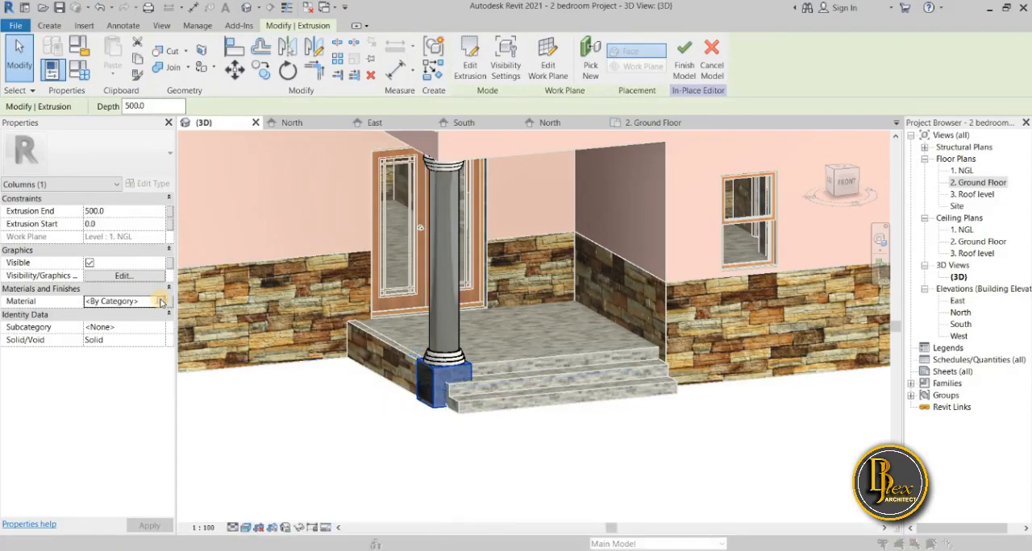
{"action": "left_click", "coordinate": [160, 301]}
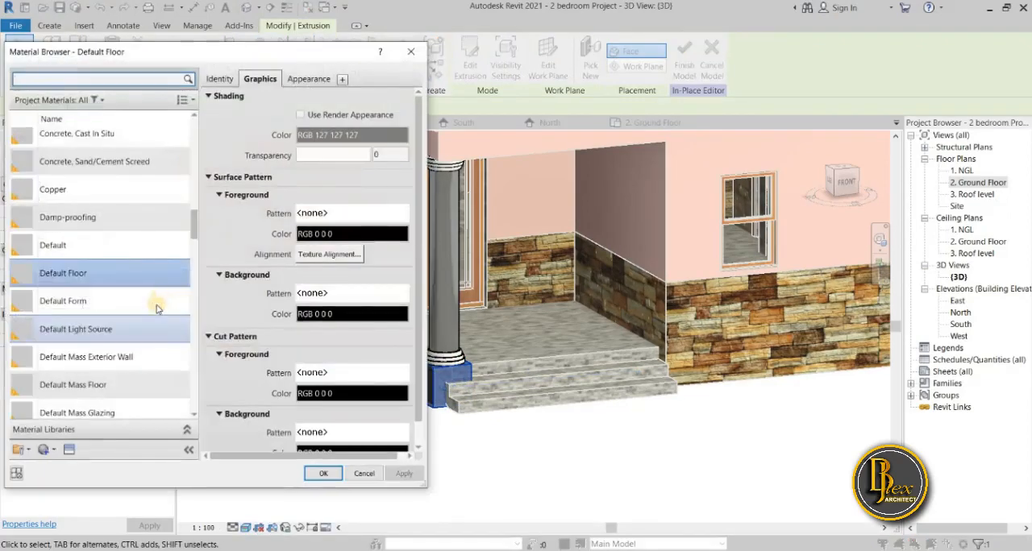
{"action": "scroll", "coordinate": [153, 299], "scroll_direction": "down", "scroll_amount": 10}
{"action": "scroll", "coordinate": [158, 309], "scroll_direction": "down", "scroll_amount": 8}
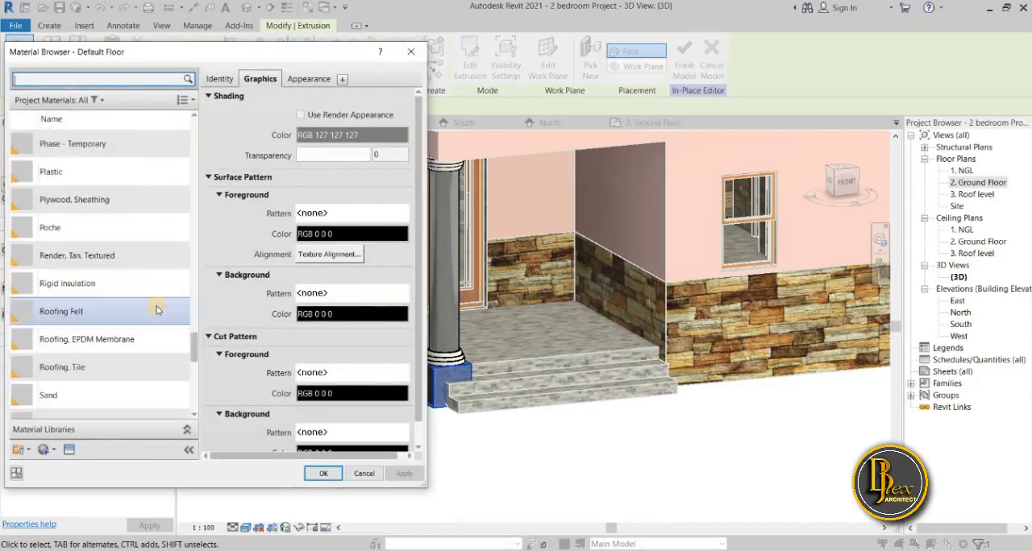
{"action": "scroll", "coordinate": [158, 309], "scroll_direction": "up", "scroll_amount": 9}
{"action": "scroll", "coordinate": [157, 309], "scroll_direction": "down", "scroll_amount": 10}
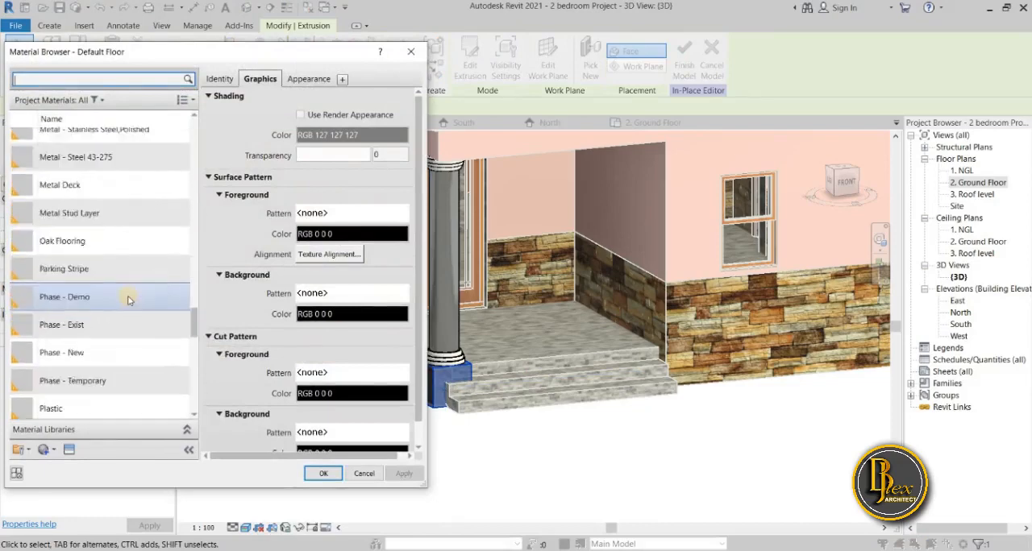
{"action": "scroll", "coordinate": [129, 274], "scroll_direction": "up", "scroll_amount": 4}
{"action": "left_click", "coordinate": [117, 260]}
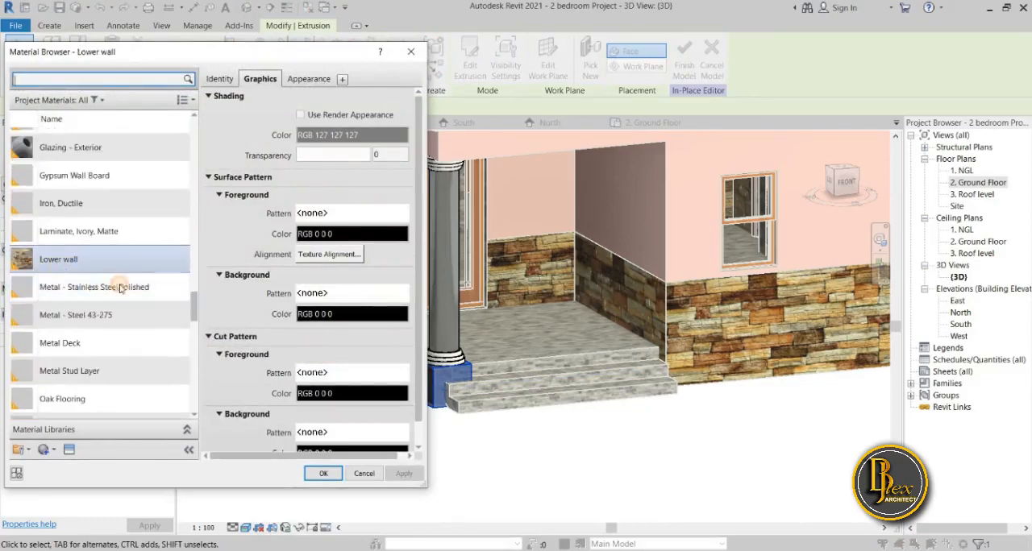
{"action": "left_click", "coordinate": [324, 474]}
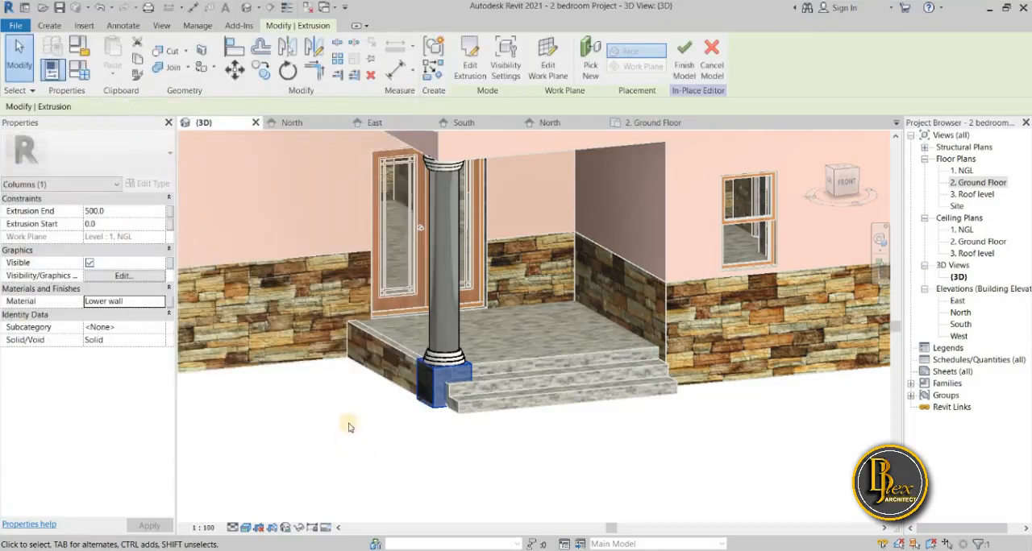
{"action": "left_click", "coordinate": [347, 424]}
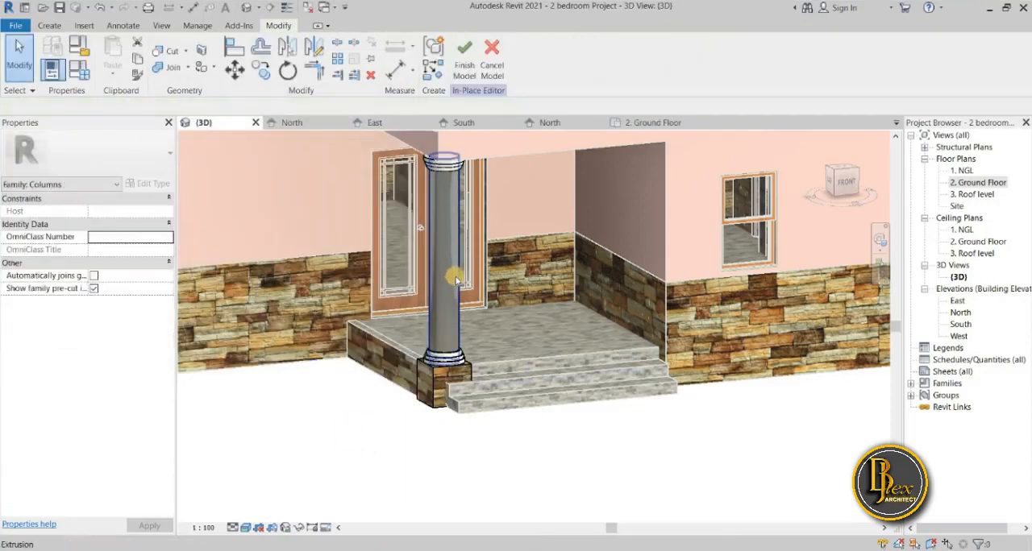
Assign the Upper material to the round shaft of the porch column.
{"action": "left_click", "coordinate": [449, 282]}
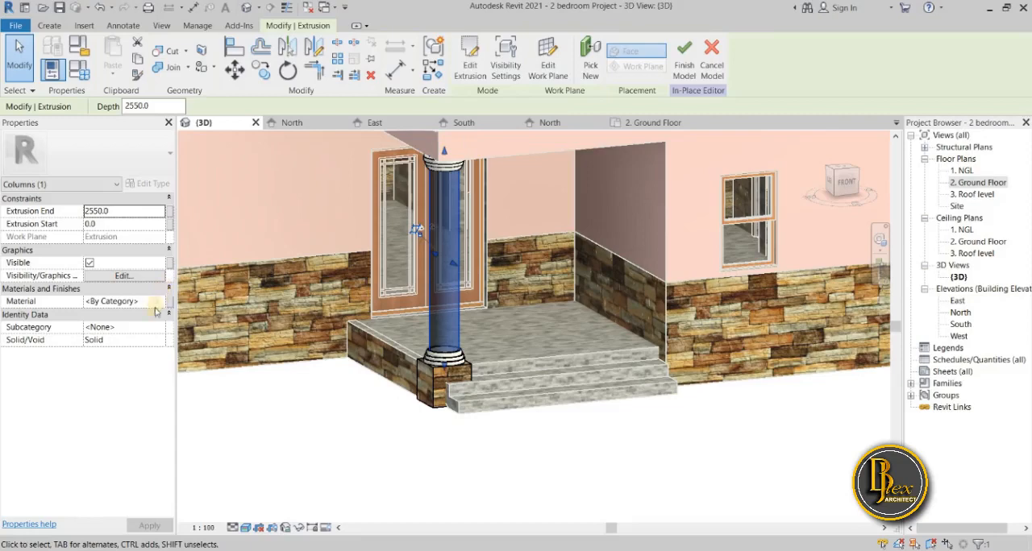
{"action": "left_click", "coordinate": [161, 301]}
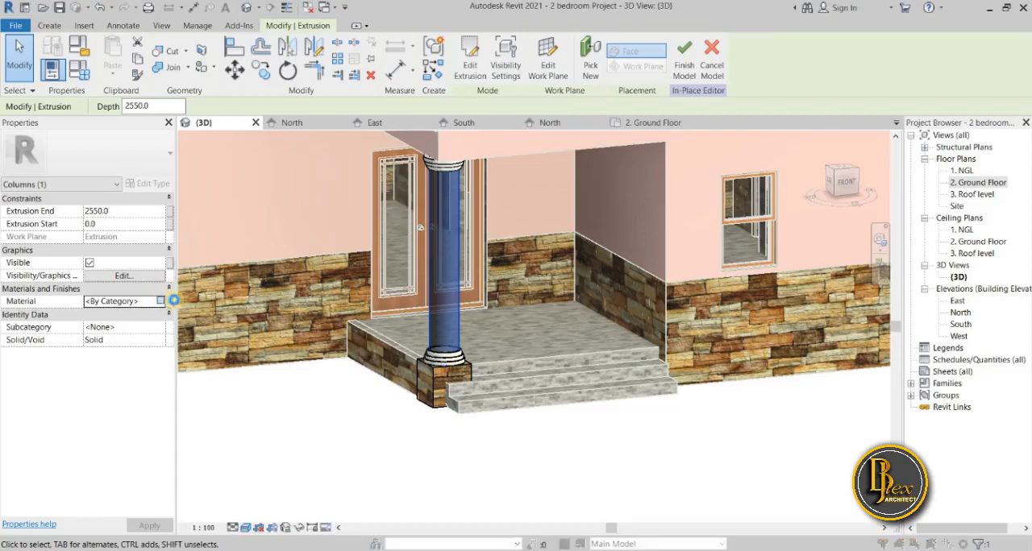
{"action": "left_click", "coordinate": [161, 300]}
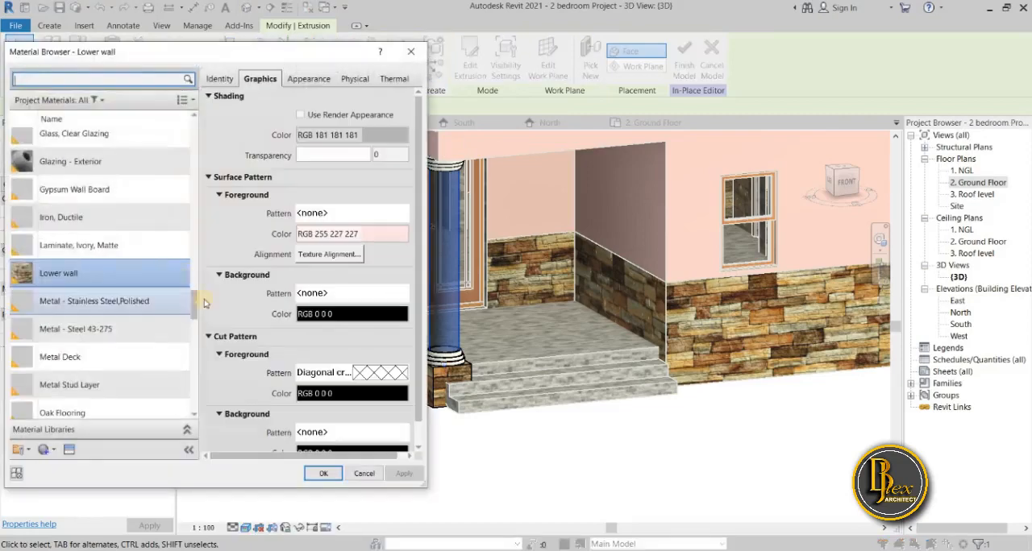
{"action": "left_click_drag", "start_coordinate": [195, 303], "coordinate": [199, 410]}
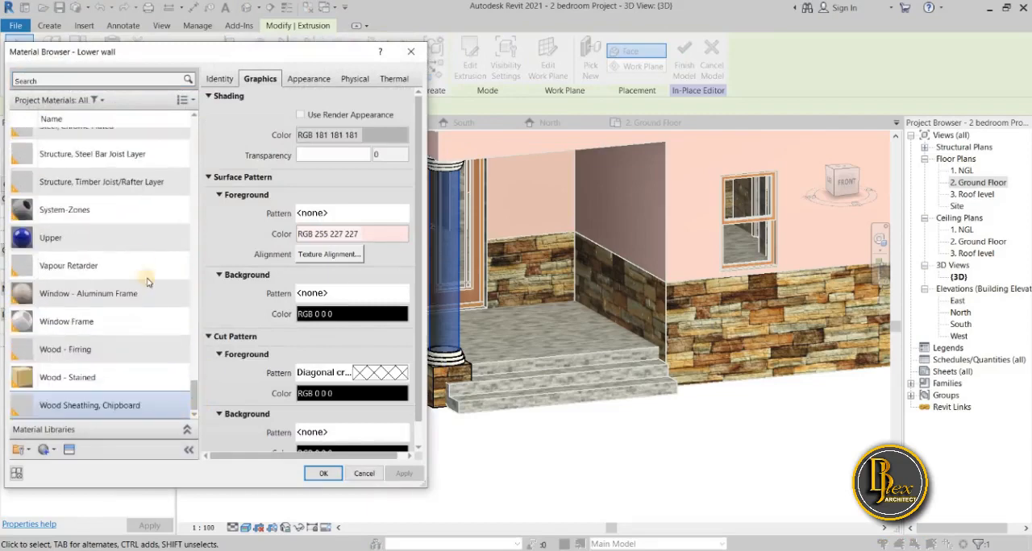
{"action": "left_click", "coordinate": [148, 239]}
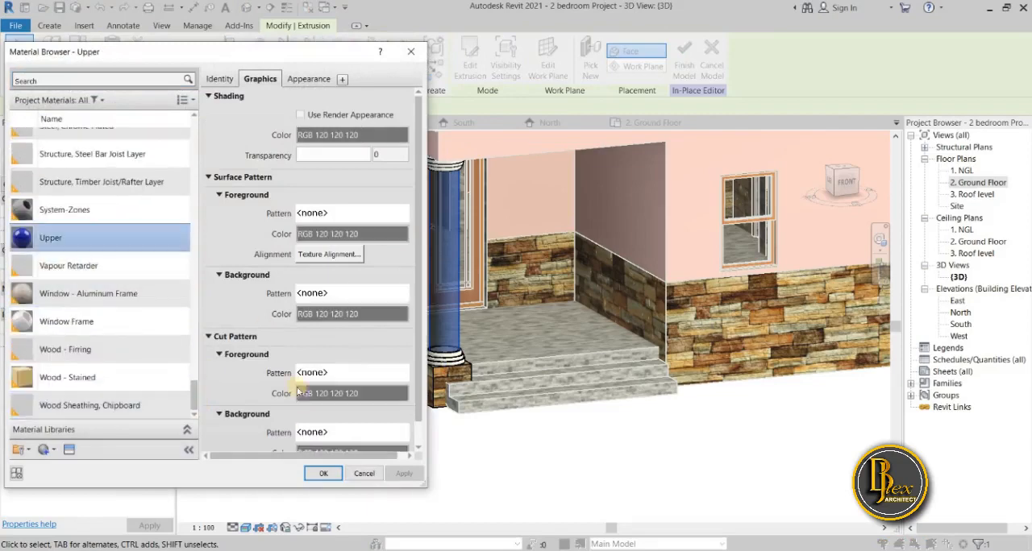
{"action": "left_click", "coordinate": [321, 473]}
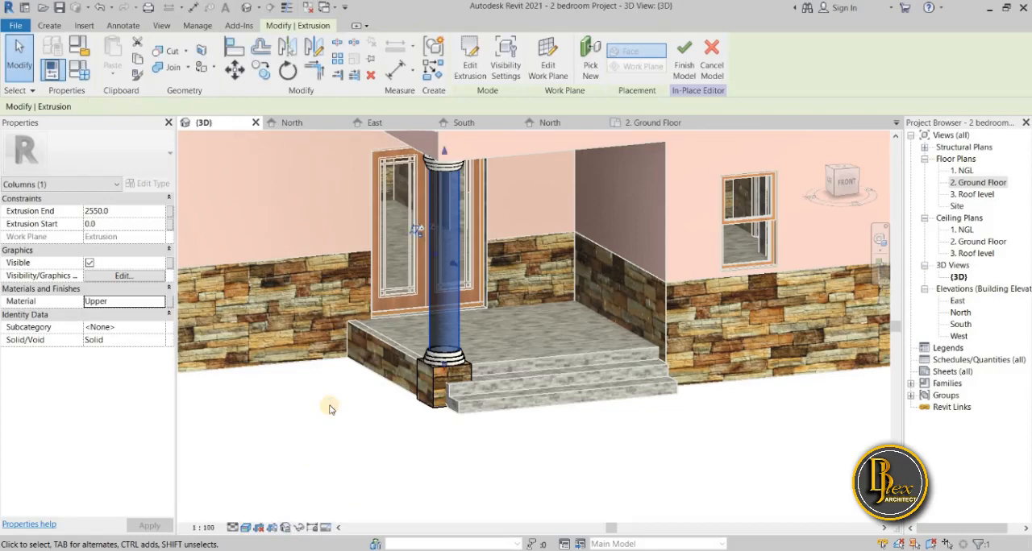
{"action": "left_click", "coordinate": [330, 403]}
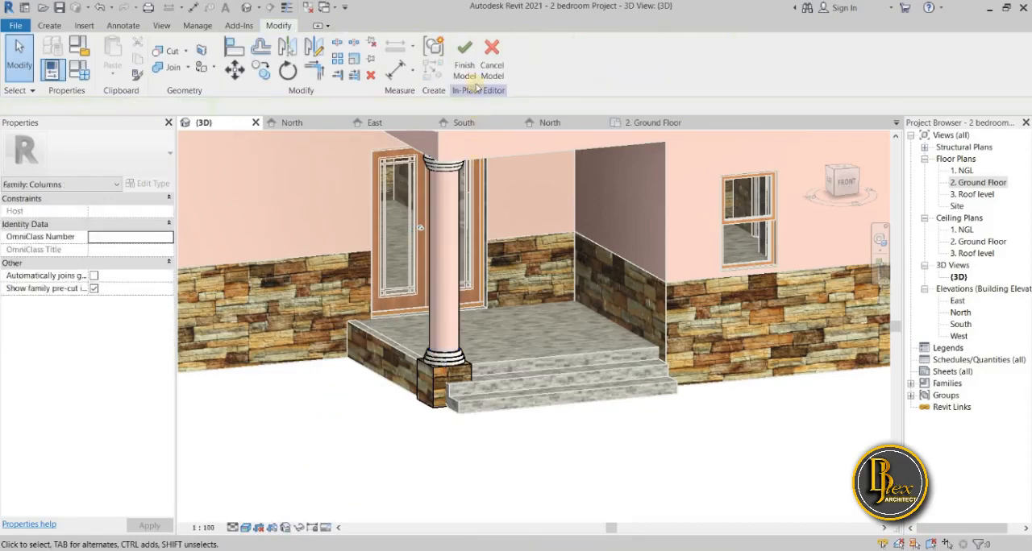
Finish the in-place editing of the porch column.
{"action": "left_click", "coordinate": [465, 62]}
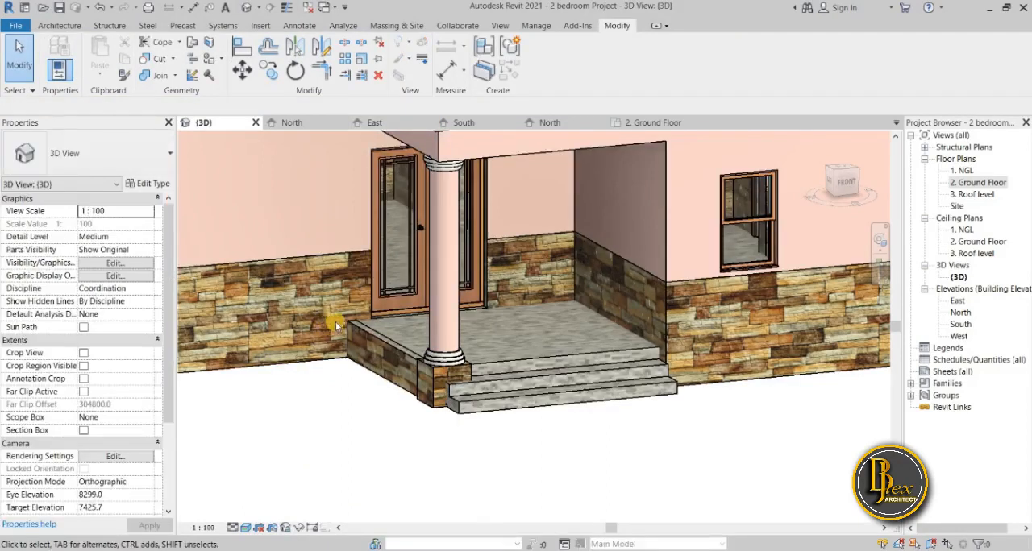
{"action": "scroll", "coordinate": [511, 433], "scroll_direction": "down", "scroll_amount": 5}
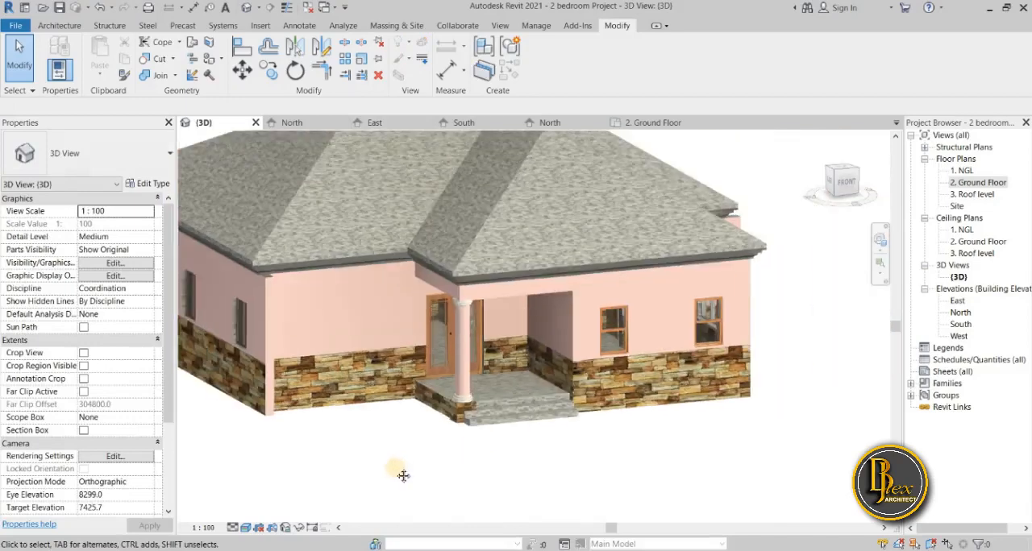
{"action": "middle_click_drag", "start_coordinate": [403, 476], "coordinate": [398, 469]}
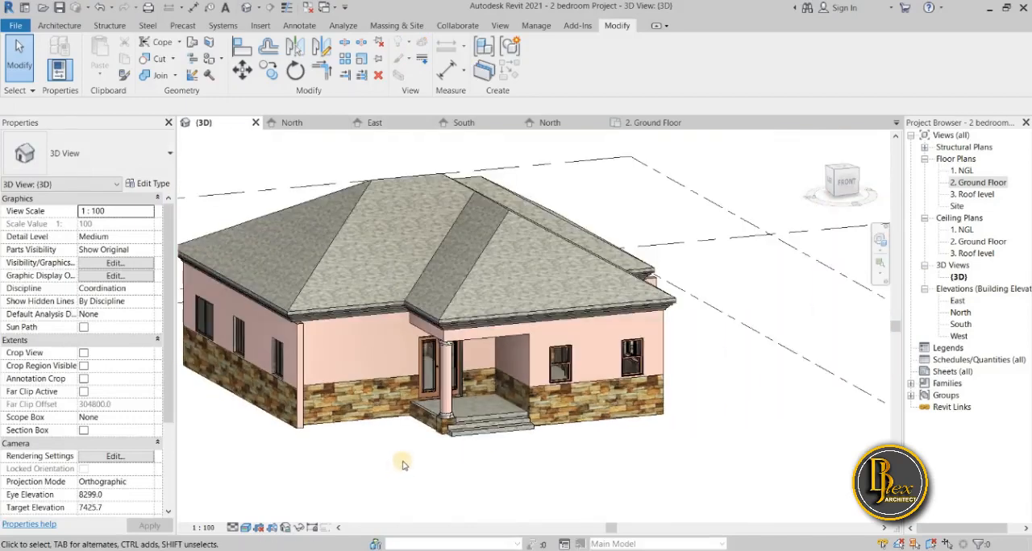
{"action": "scroll", "coordinate": [403, 465], "scroll_direction": "up", "scroll_amount": 3}
{"action": "middle_click_drag", "start_coordinate": [403, 465], "coordinate": [482, 532]}
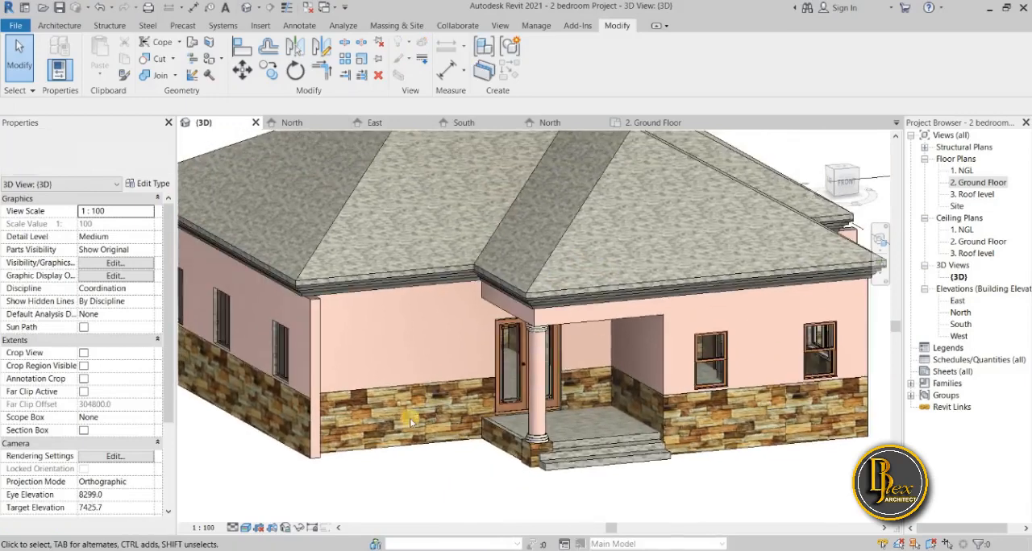
Open the moulding running under the roof eaves for in-place editing.
{"action": "scroll", "coordinate": [388, 381], "scroll_direction": "up", "scroll_amount": 3}
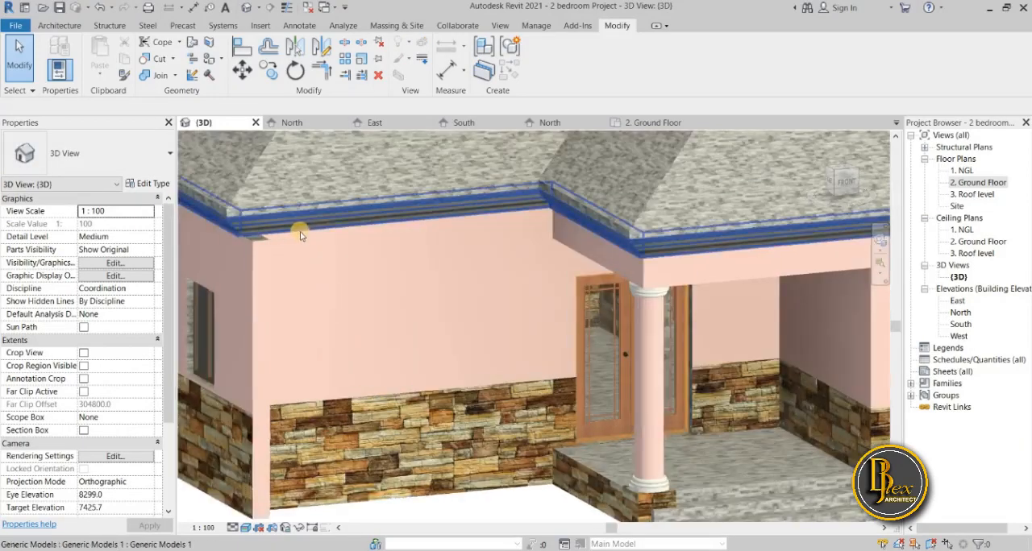
{"action": "middle_click_drag", "start_coordinate": [313, 235], "coordinate": [309, 220], "text": "shift"}
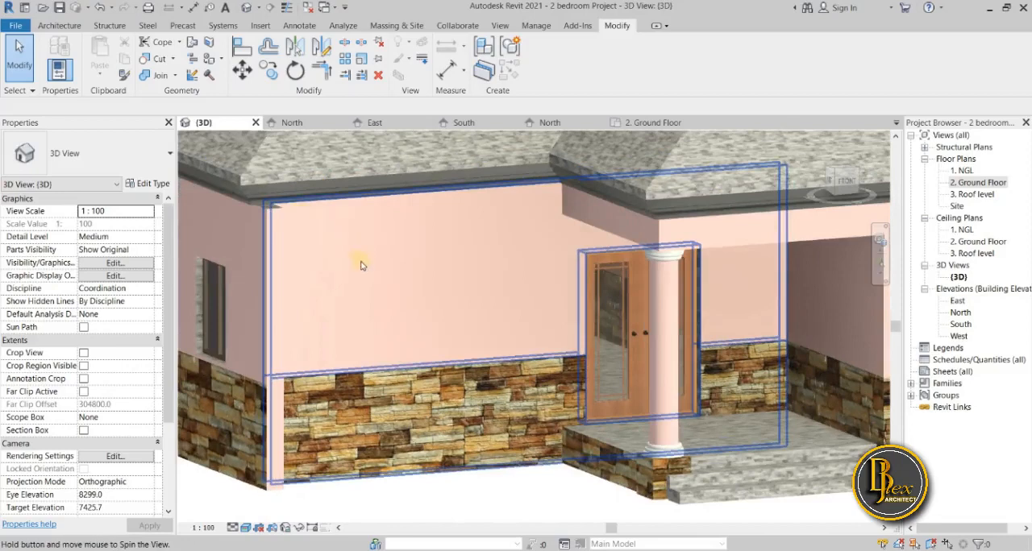
{"action": "scroll", "coordinate": [367, 327], "scroll_direction": "down", "scroll_amount": 5}
{"action": "scroll", "coordinate": [342, 325], "scroll_direction": "up", "scroll_amount": 3}
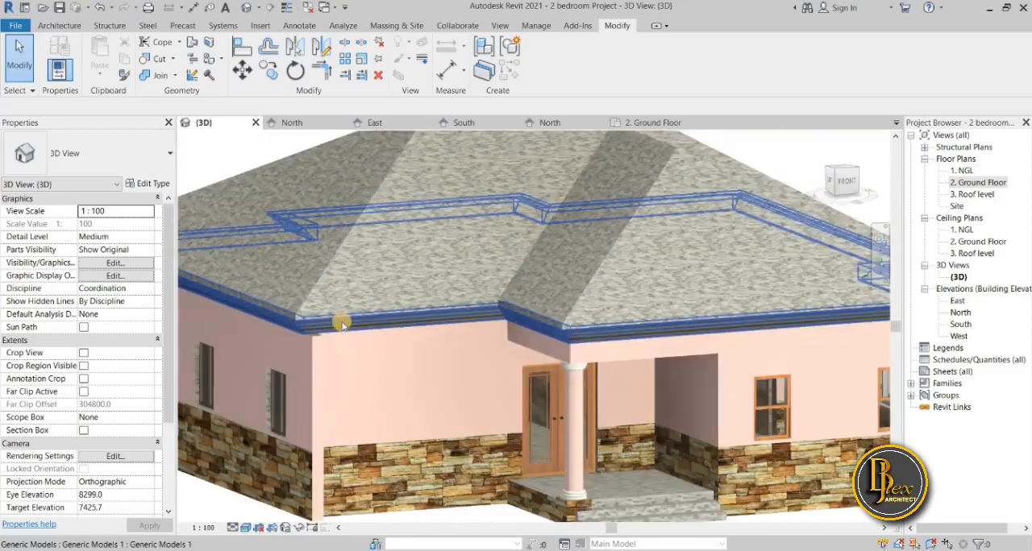
{"action": "left_click", "coordinate": [372, 329]}
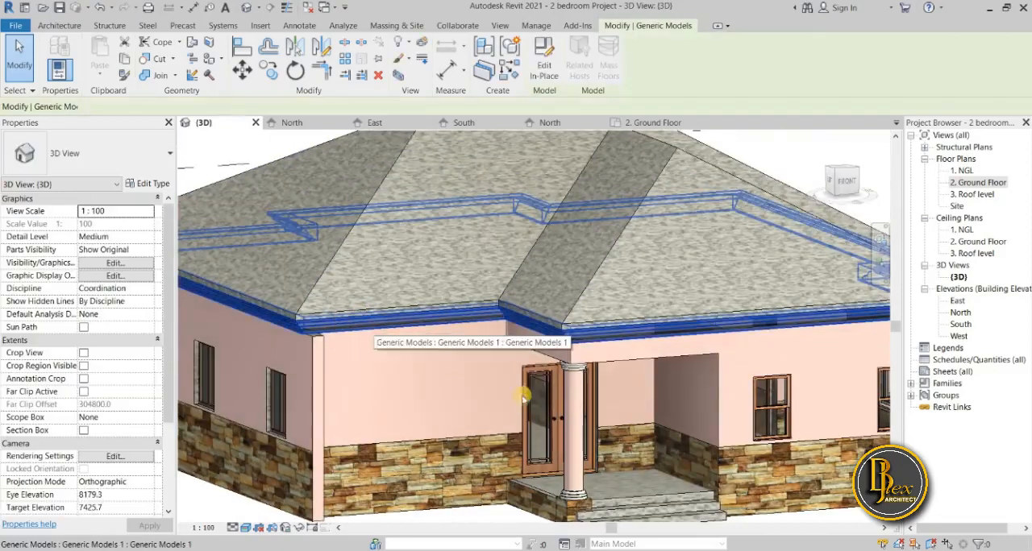
{"action": "scroll", "coordinate": [592, 377], "scroll_direction": "up", "scroll_amount": 3}
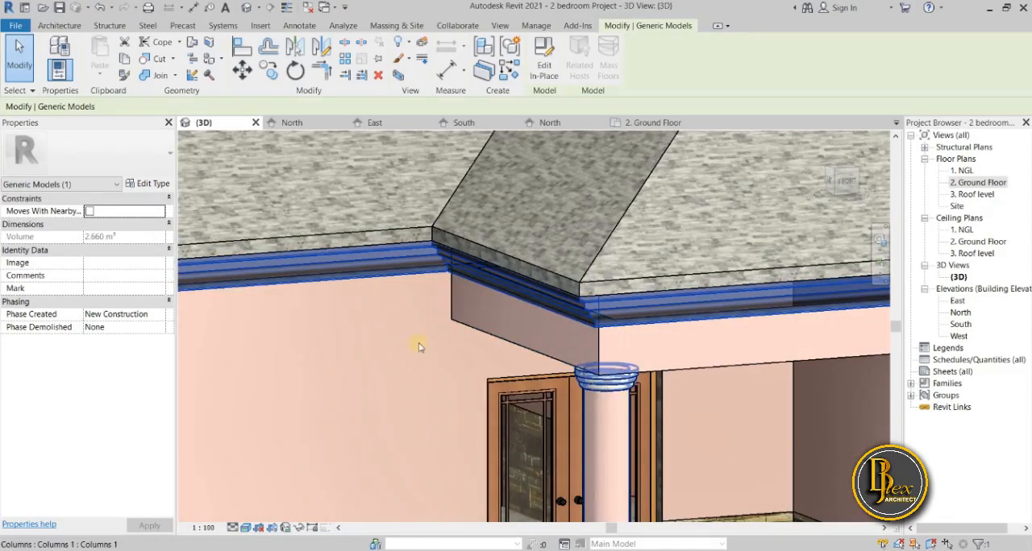
{"action": "scroll", "coordinate": [354, 326], "scroll_direction": "down", "scroll_amount": 4}
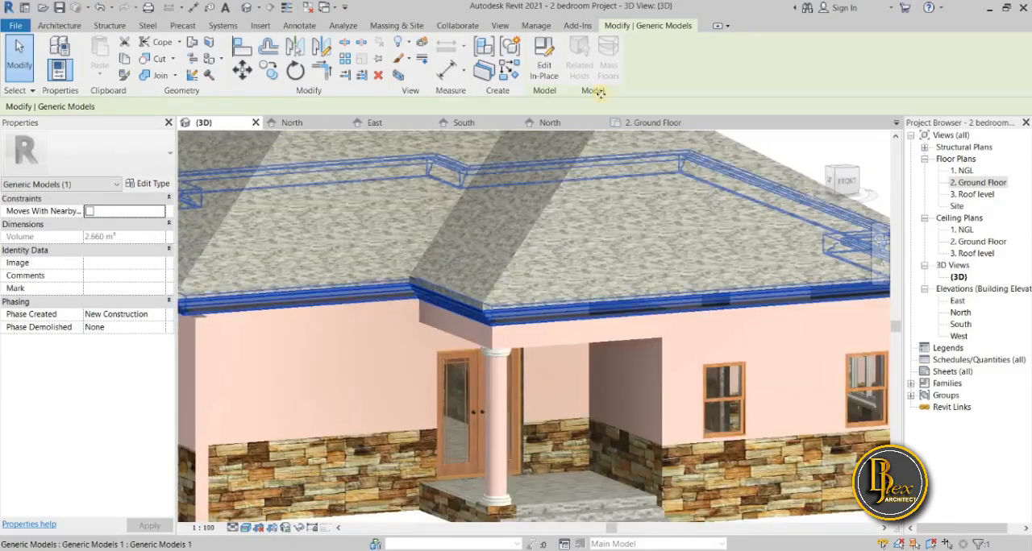
{"action": "left_click", "coordinate": [544, 65]}
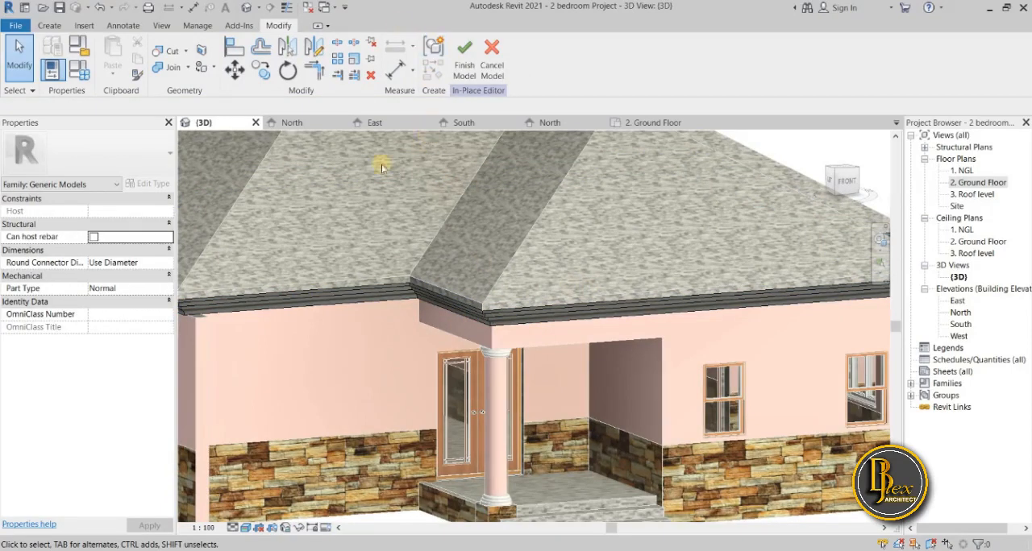
Search the materials for "gy" and choose Gypsum Wall Board for the eave moulding sweep.
{"action": "left_click", "coordinate": [187, 413]}
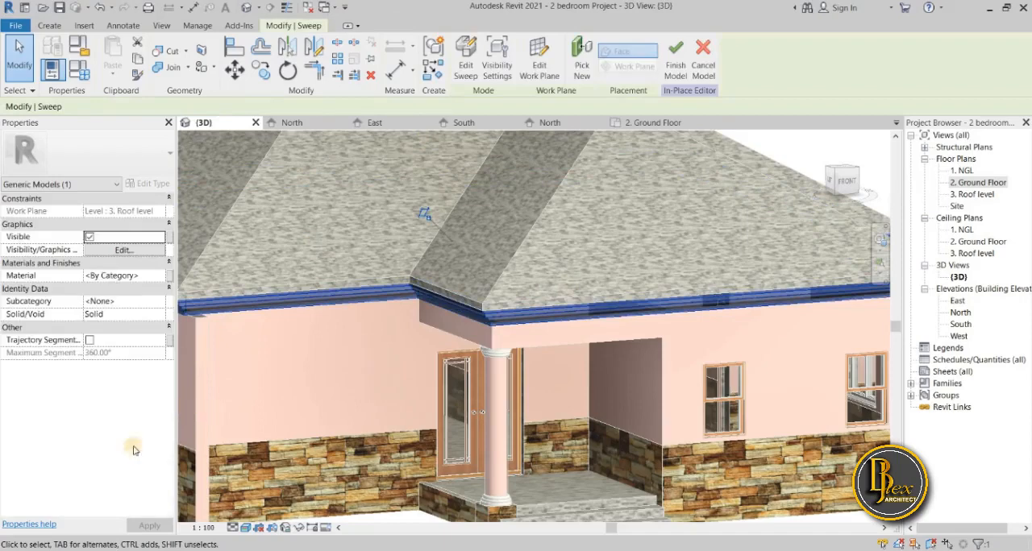
{"action": "left_click", "coordinate": [161, 277]}
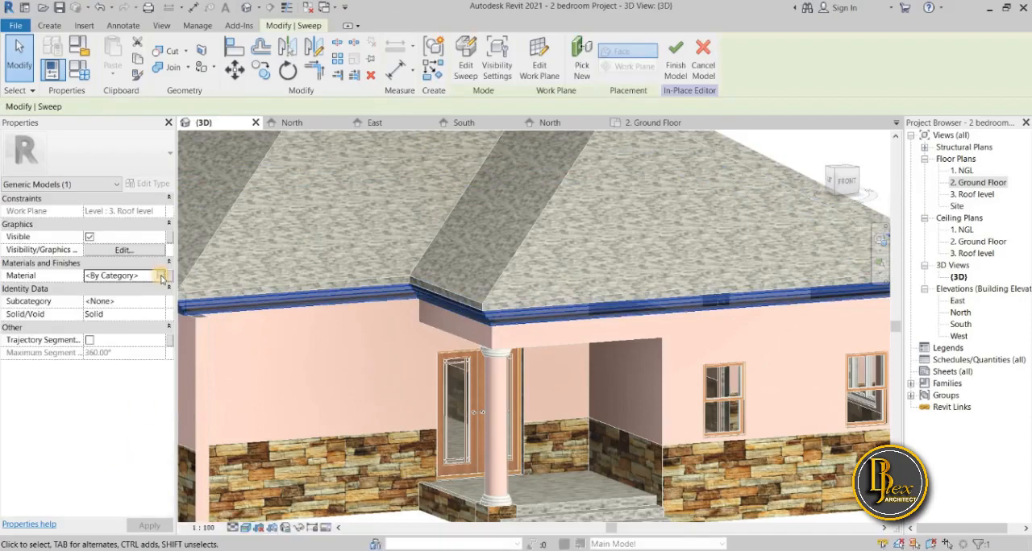
{"action": "left_click", "coordinate": [161, 277]}
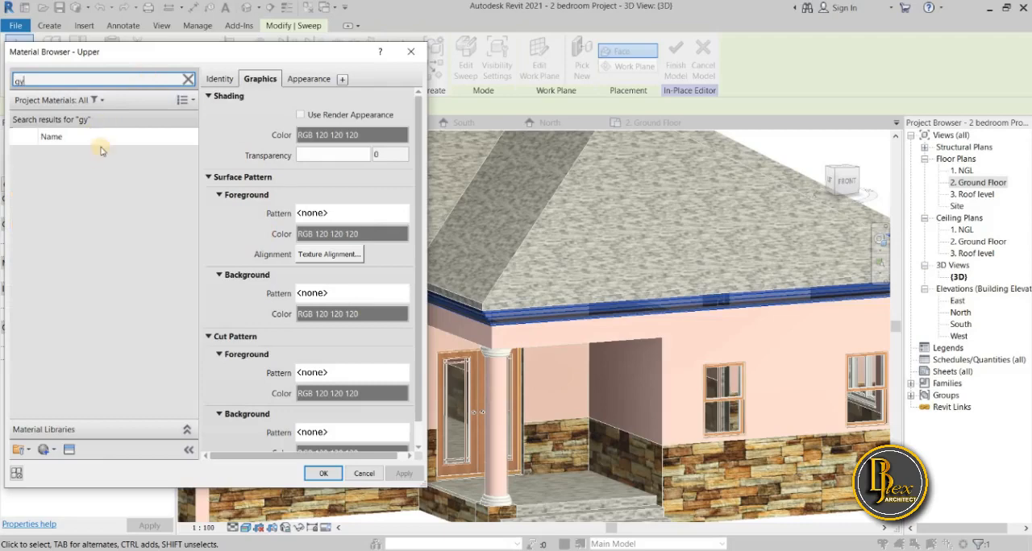
{"action": "left_click", "coordinate": [86, 160]}
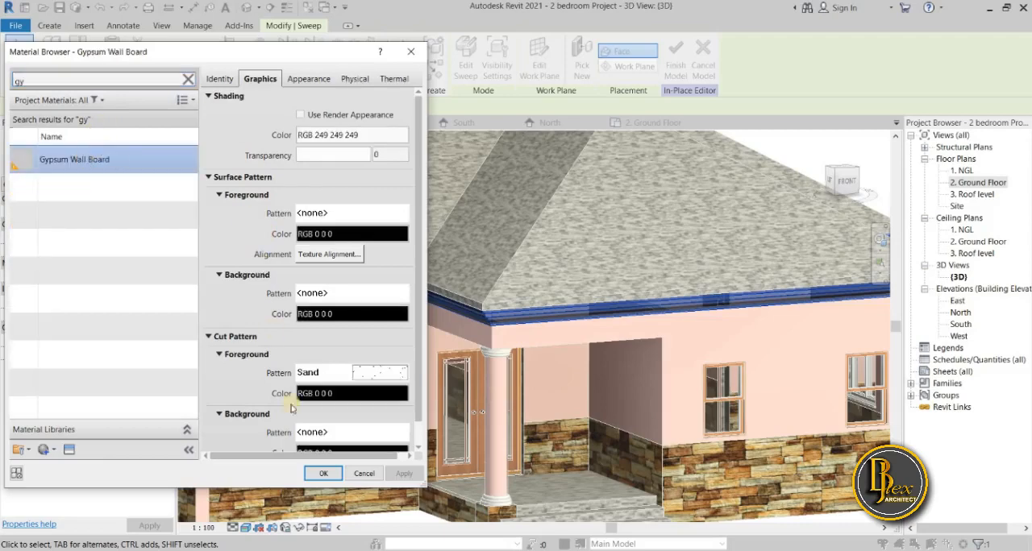
Set the Gypsum Wall Board appearance colour to white, RGB 255 255 255.
{"action": "left_click", "coordinate": [314, 80]}
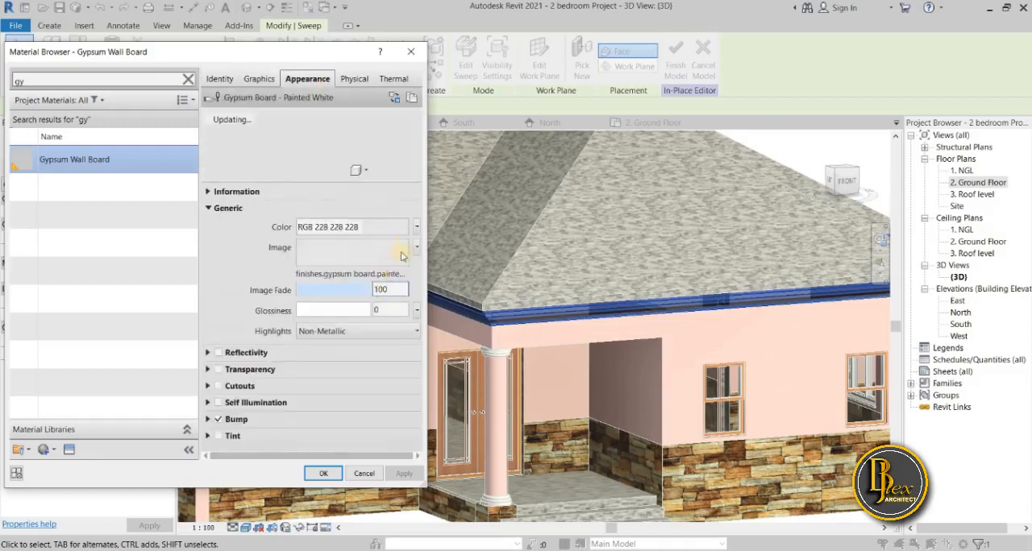
{"action": "left_click", "coordinate": [398, 227]}
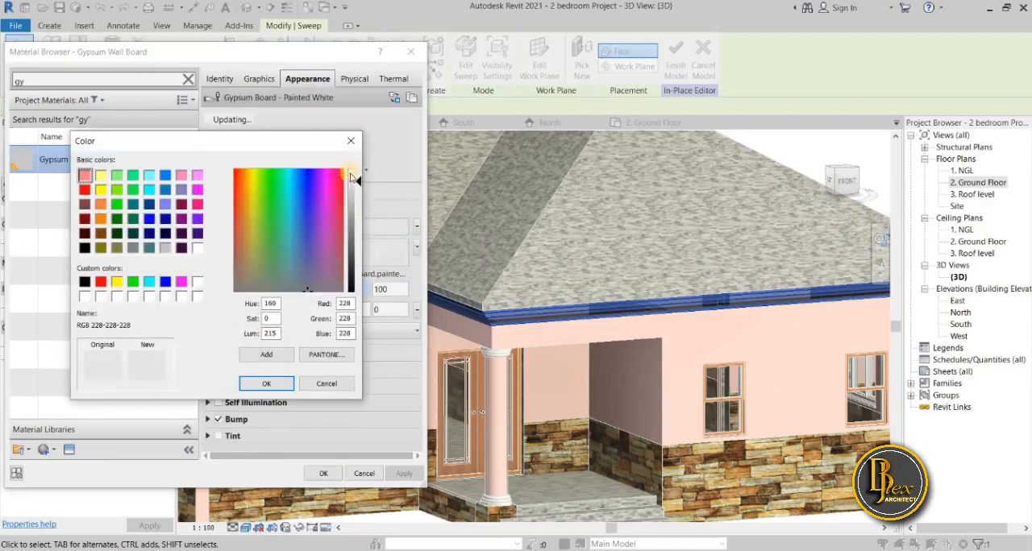
{"action": "left_click_drag", "start_coordinate": [357, 182], "coordinate": [362, 171]}
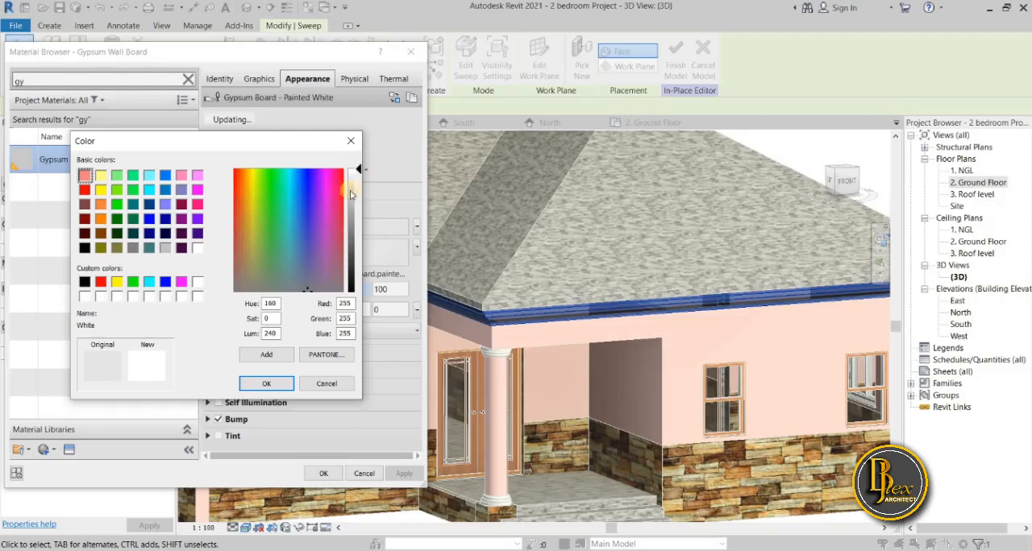
{"action": "left_click", "coordinate": [266, 385]}
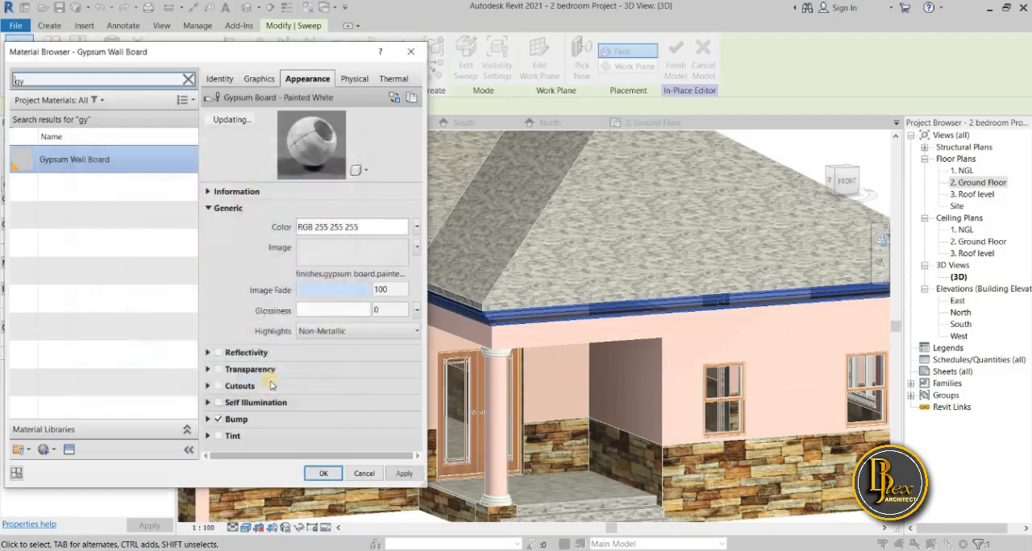
Remove the texture image from the Gypsum Wall Board appearance.
{"action": "left_click", "coordinate": [371, 255]}
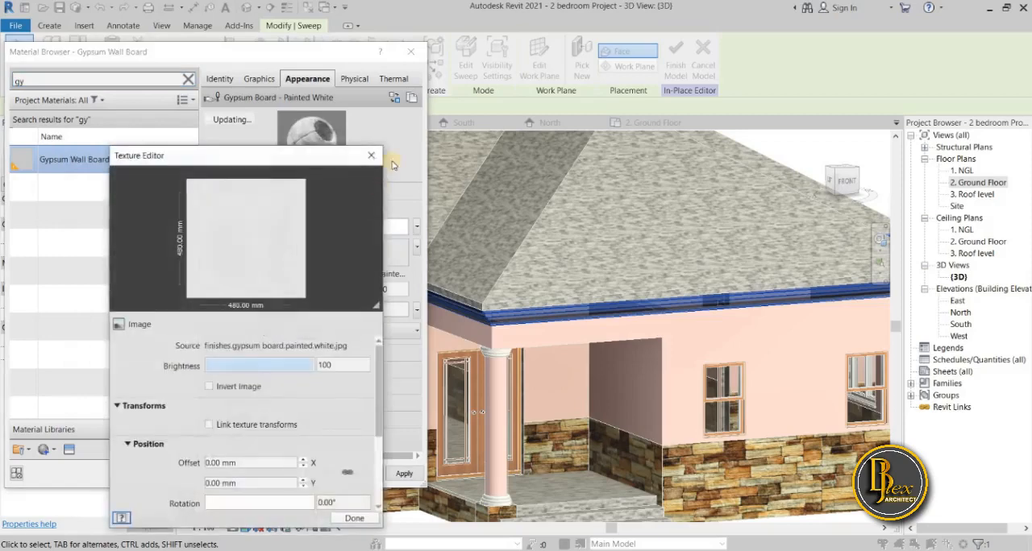
{"action": "left_click", "coordinate": [376, 160]}
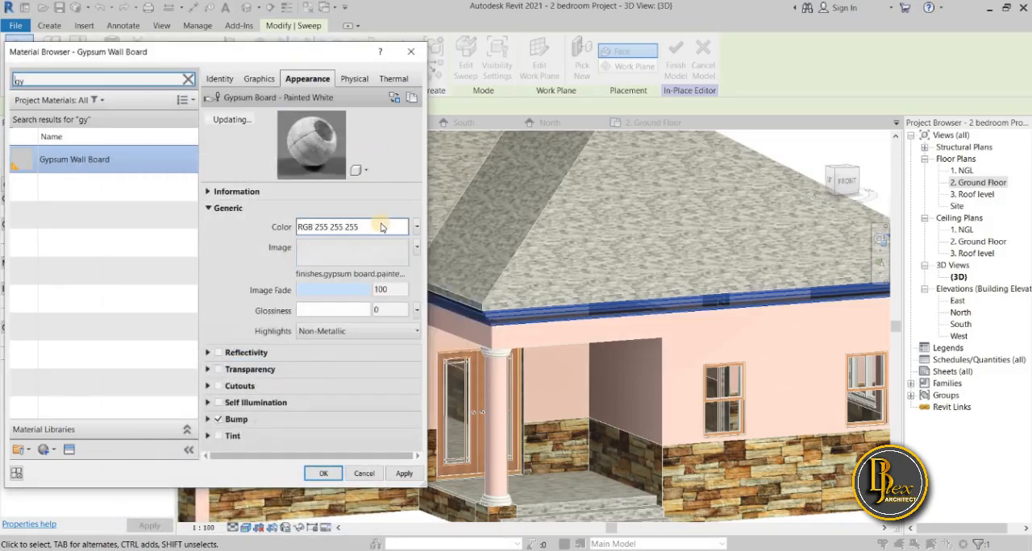
{"action": "right_click", "coordinate": [386, 257]}
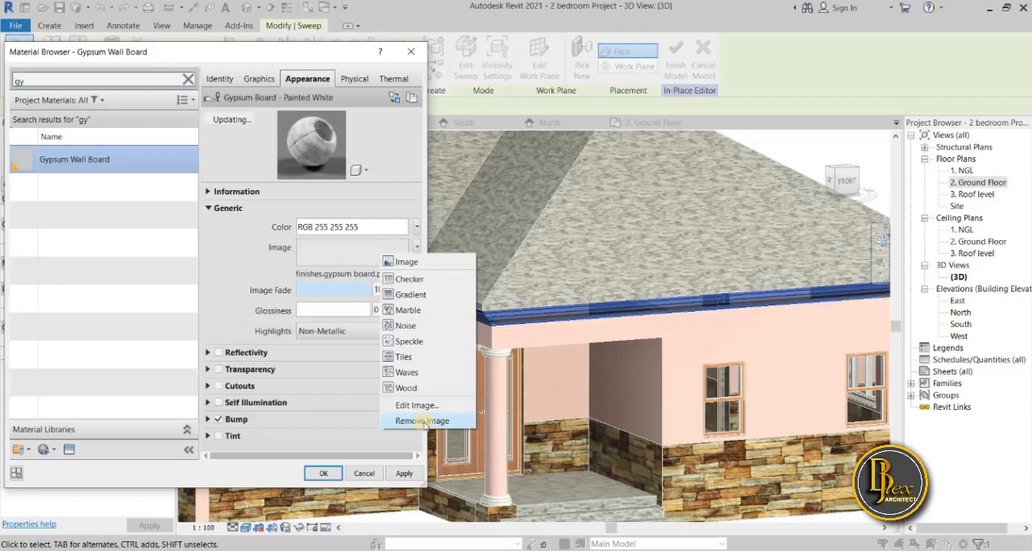
{"action": "left_click", "coordinate": [422, 423]}
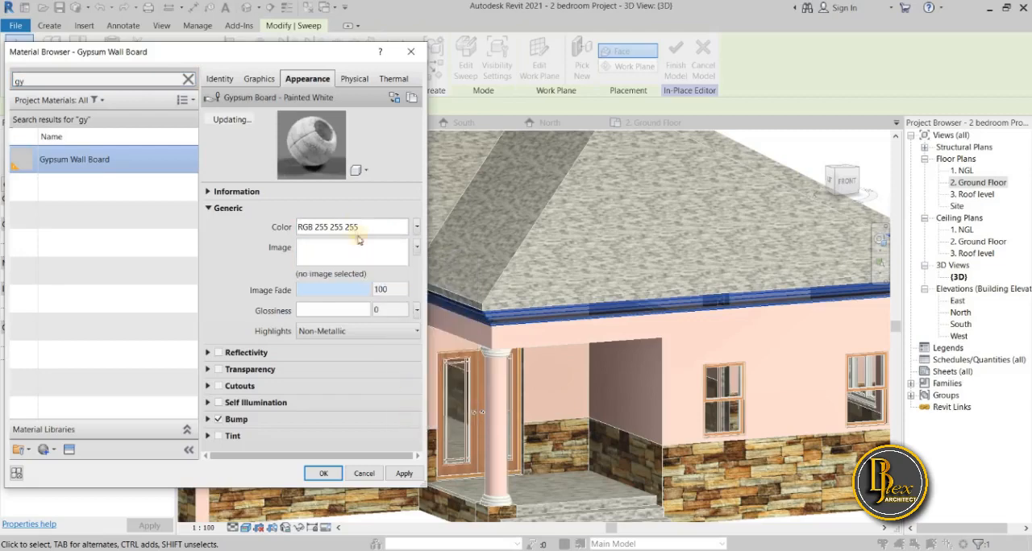
Keep white as the appearance colour and apply the edited Gypsum Wall Board material to the eave moulding sweep.
{"action": "left_click", "coordinate": [374, 228]}
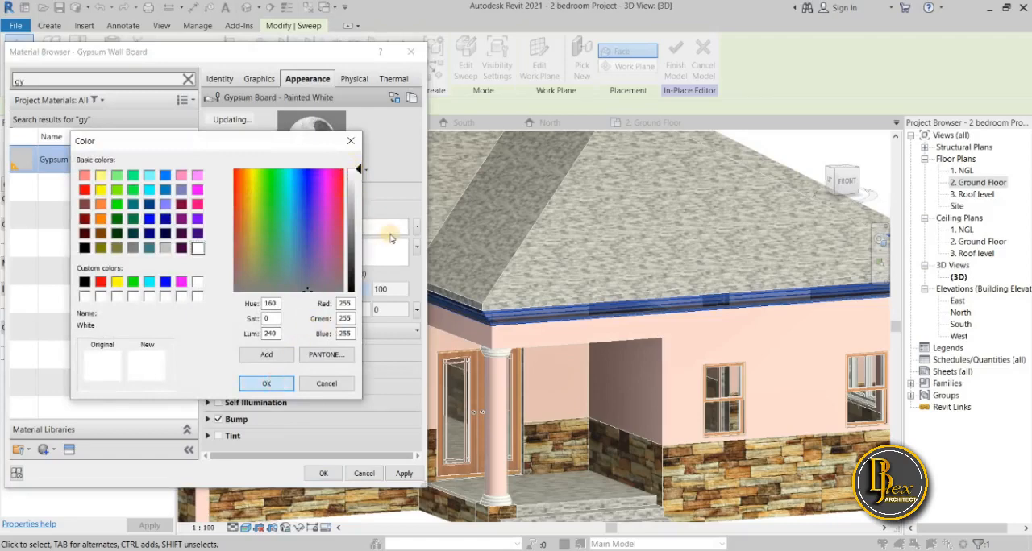
{"action": "left_click", "coordinate": [271, 384]}
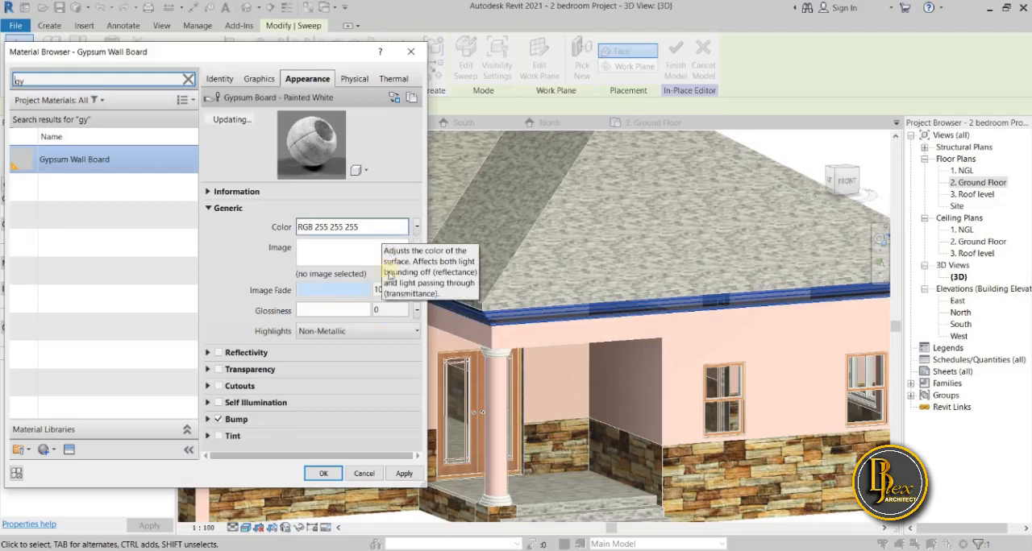
{"action": "left_click", "coordinate": [403, 474]}
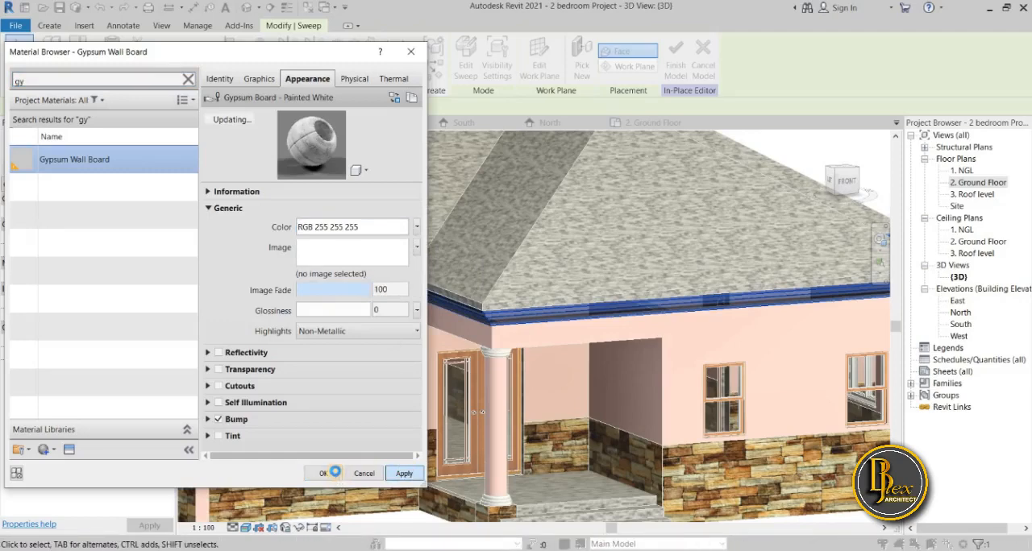
{"action": "left_click", "coordinate": [324, 473]}
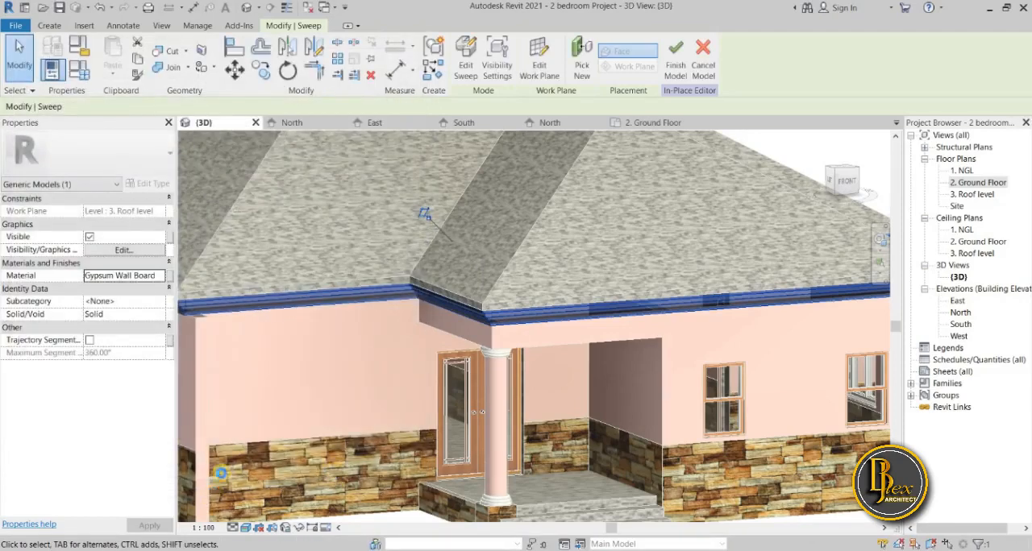
Deselect the sweep and finish the in-place editing of the eave moulding.
{"action": "middle_click_drag", "start_coordinate": [310, 353], "coordinate": [344, 400]}
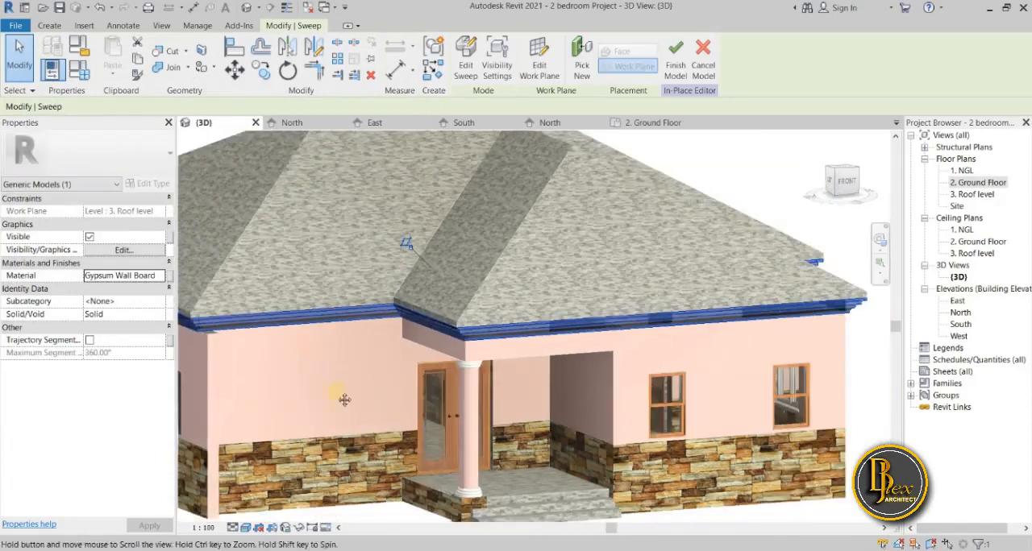
{"action": "scroll", "coordinate": [344, 400], "scroll_direction": "down", "scroll_amount": 2}
{"action": "left_click", "coordinate": [350, 412]}
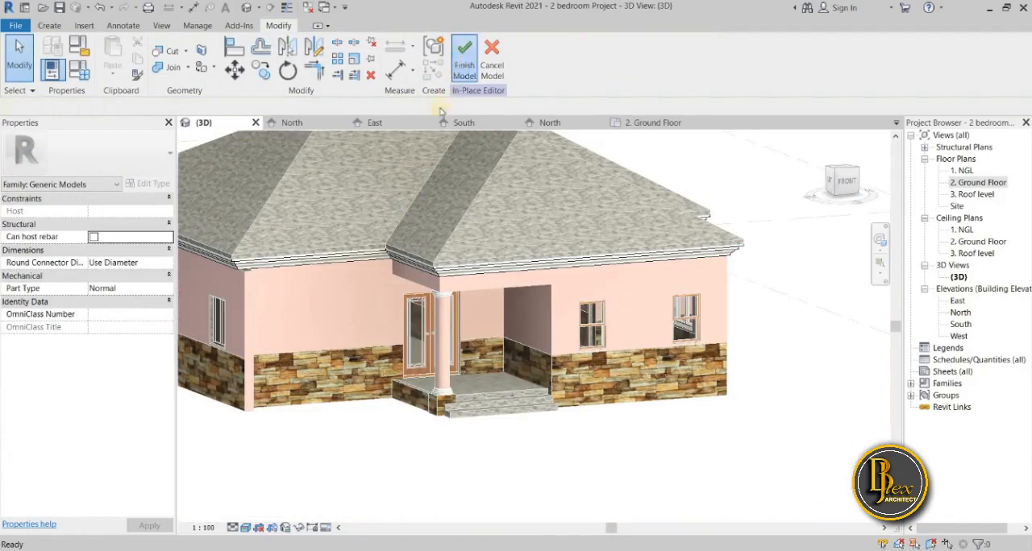
{"action": "left_click", "coordinate": [464, 63]}
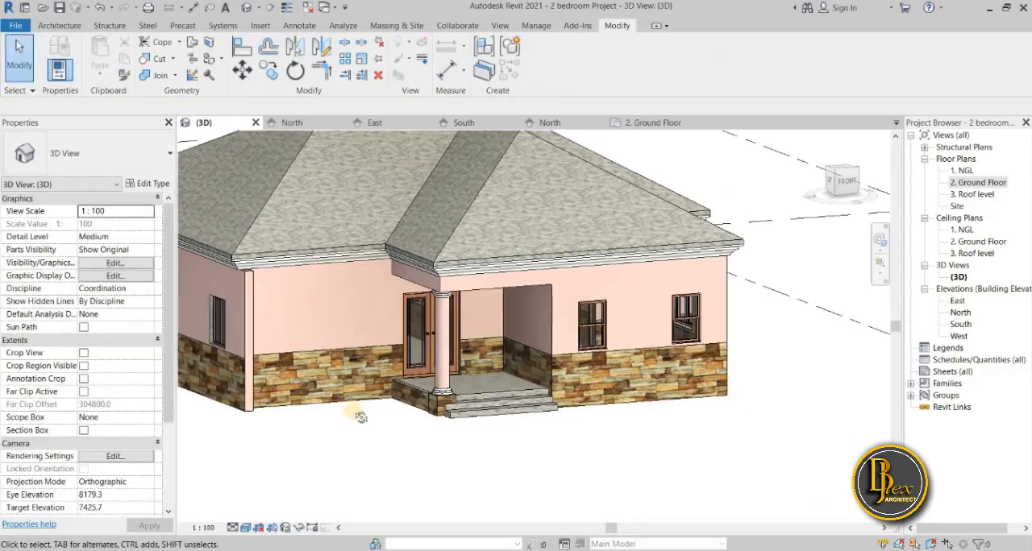
Examine the eave moulding from the front, close up at the wall corner and across the whole facade.
{"action": "middle_click_drag", "start_coordinate": [361, 418], "coordinate": [418, 397], "text": "shift"}
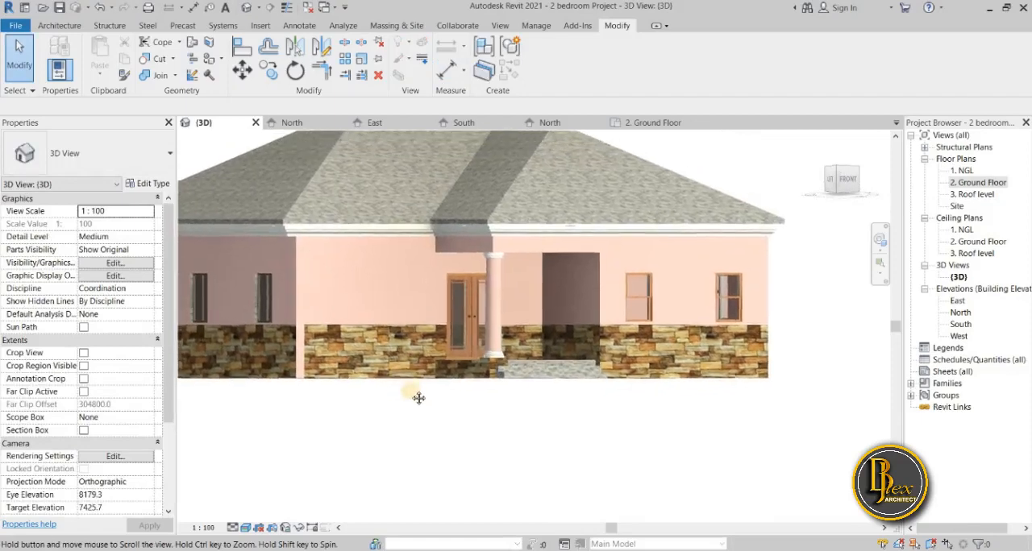
{"action": "scroll", "coordinate": [314, 252], "scroll_direction": "up", "scroll_amount": 5}
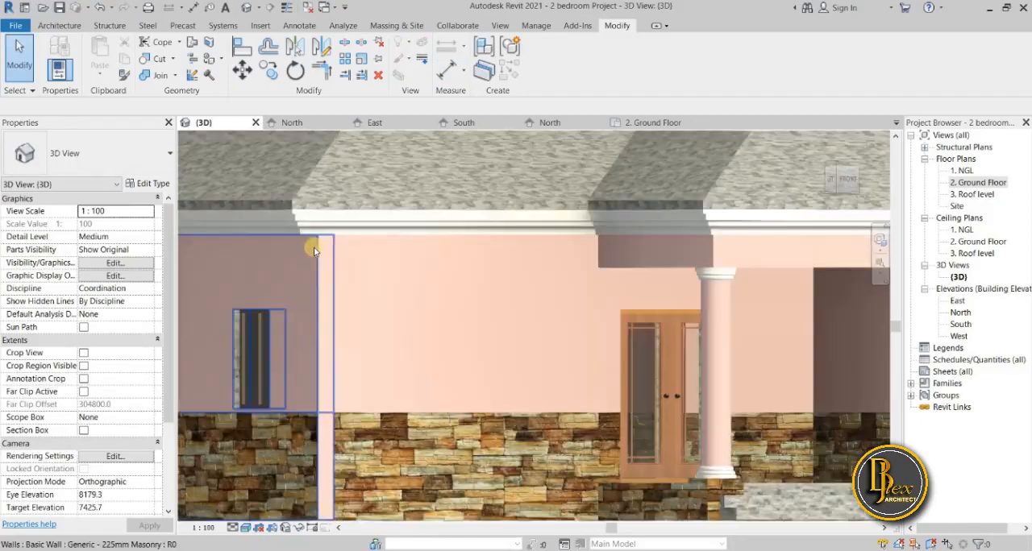
{"action": "middle_click_drag", "start_coordinate": [314, 251], "coordinate": [341, 329]}
{"action": "scroll", "coordinate": [341, 311], "scroll_direction": "up", "scroll_amount": 1}
{"action": "scroll", "coordinate": [343, 303], "scroll_direction": "up", "scroll_amount": 4}
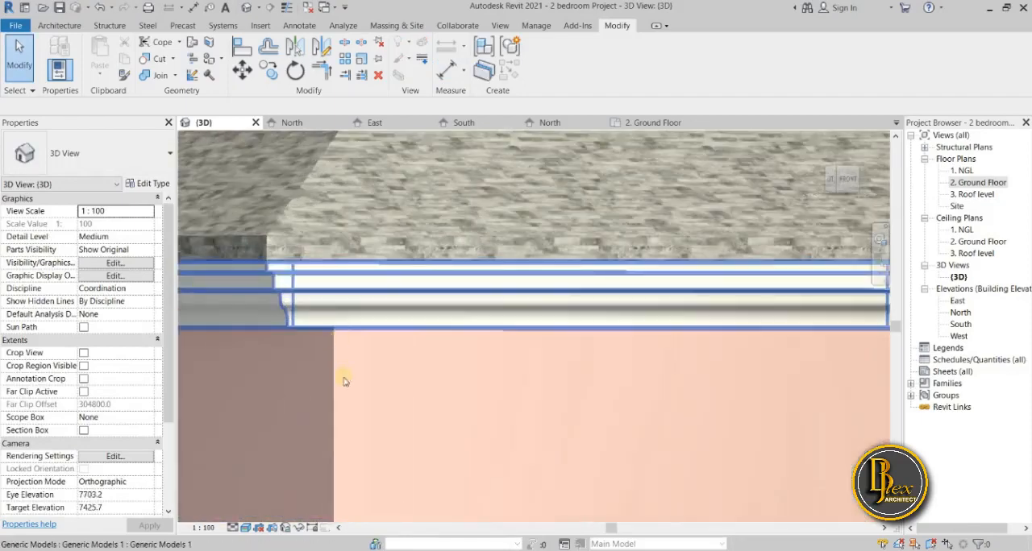
{"action": "scroll", "coordinate": [316, 369], "scroll_direction": "down", "scroll_amount": 6}
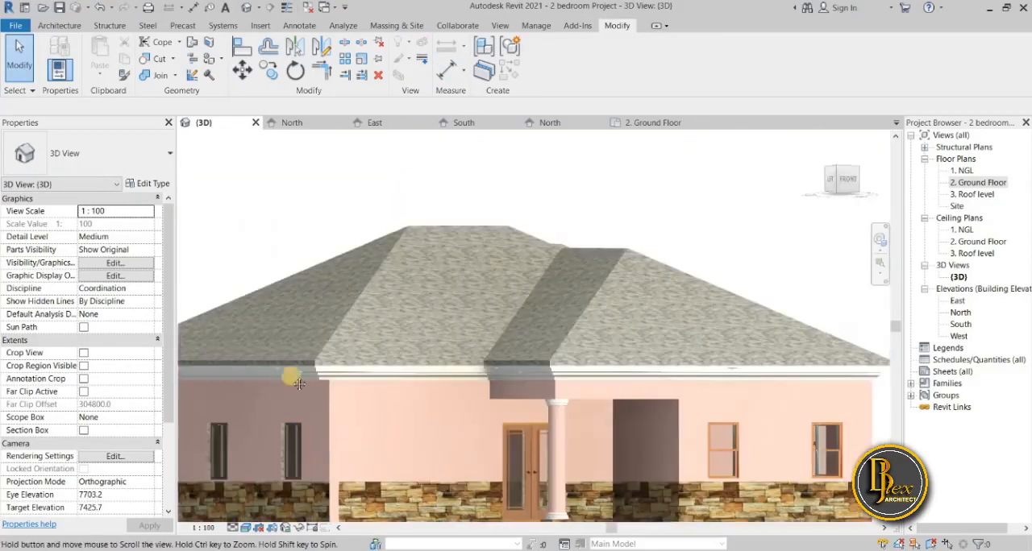
{"action": "middle_click_drag", "start_coordinate": [299, 384], "coordinate": [242, 329]}
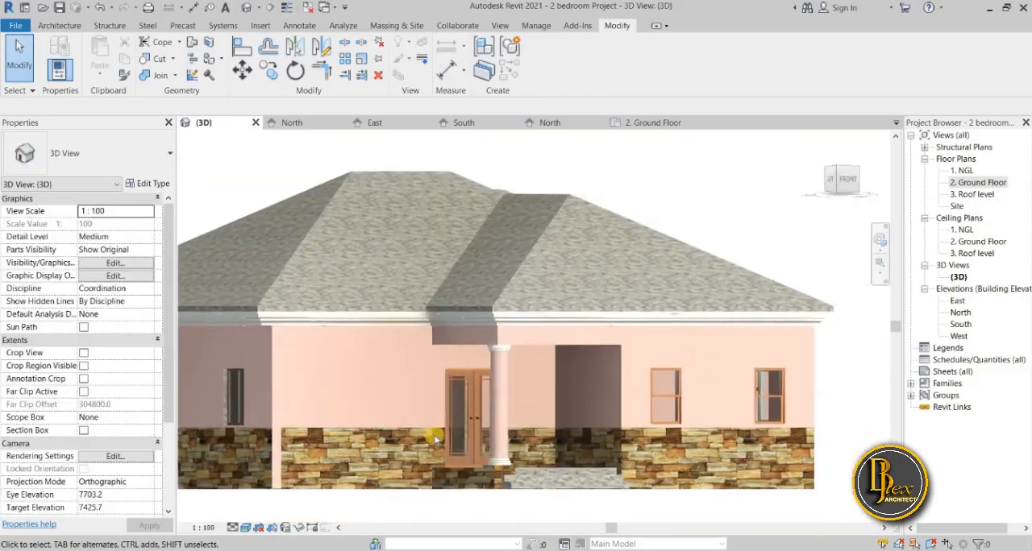
Examine the finished exterior from the front corner, checking the roof, eave moulding, porch and walls.
{"action": "middle_click_drag", "start_coordinate": [423, 469], "coordinate": [429, 488], "text": "shift"}
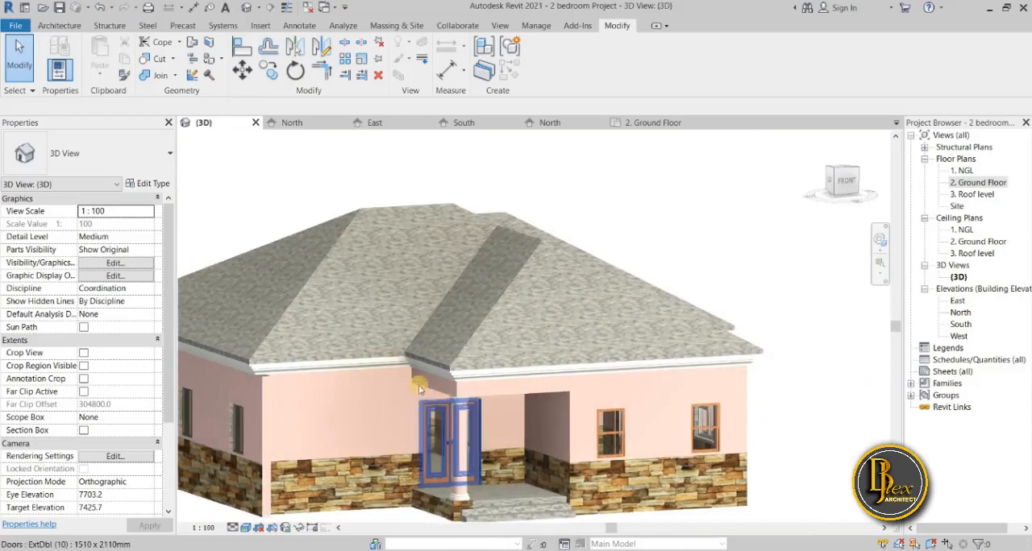
{"action": "scroll", "coordinate": [398, 367], "scroll_direction": "down", "scroll_amount": 2}
{"action": "middle_click_drag", "start_coordinate": [414, 393], "coordinate": [376, 367]}
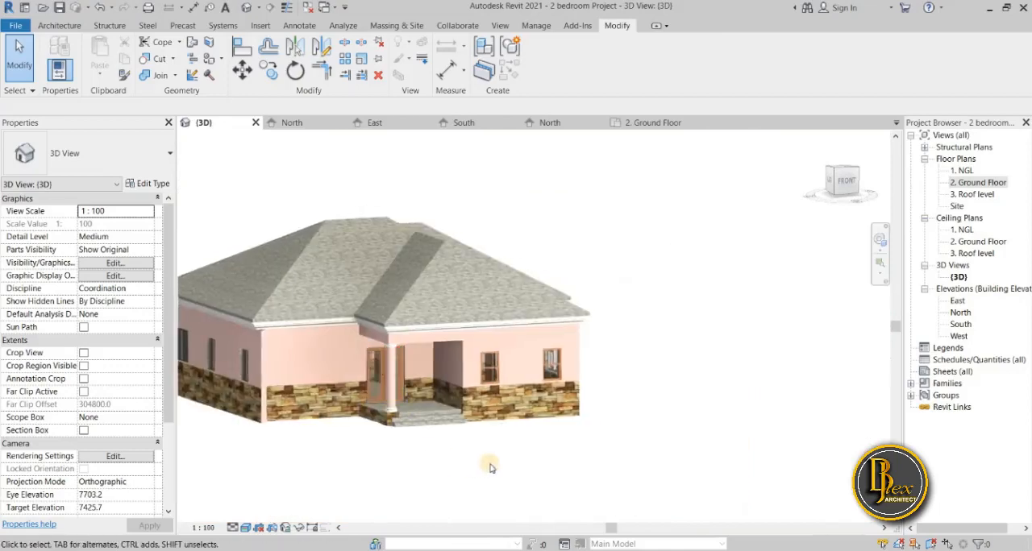
{"action": "middle_click_drag", "start_coordinate": [489, 473], "coordinate": [599, 482], "text": "shift"}
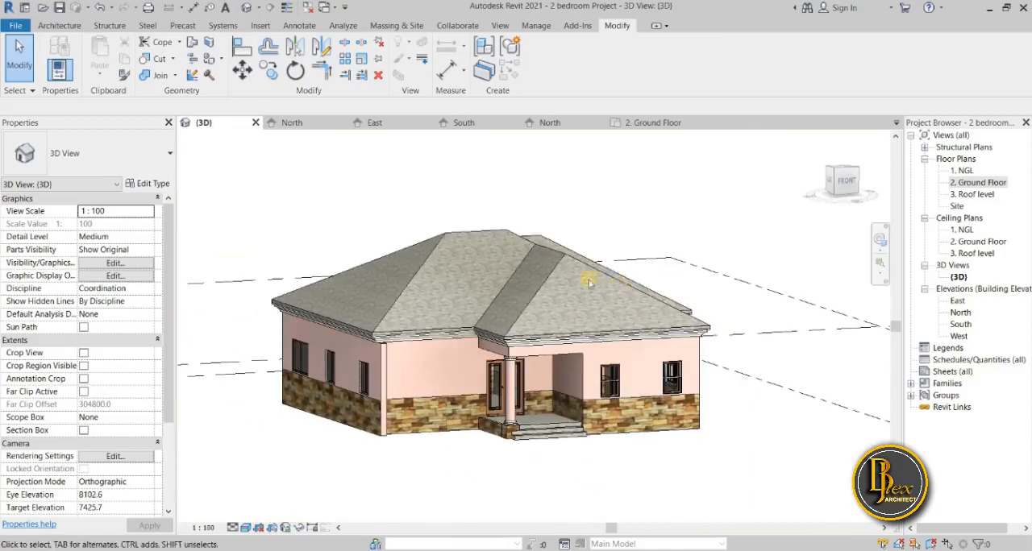
{"action": "scroll", "coordinate": [642, 451], "scroll_direction": "up", "scroll_amount": 3}
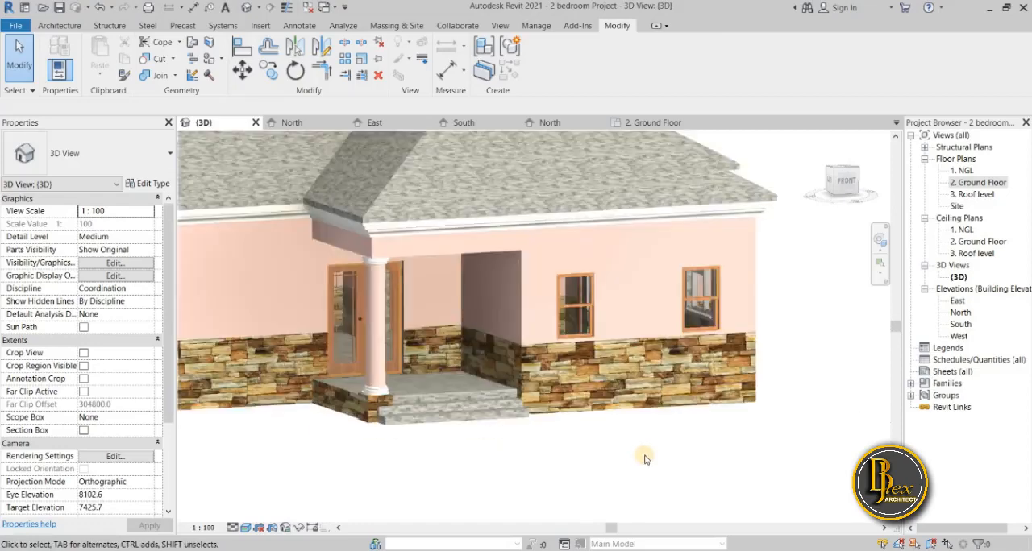
{"action": "scroll", "coordinate": [649, 464], "scroll_direction": "down", "scroll_amount": 4}
{"action": "middle_click_drag", "start_coordinate": [656, 472], "coordinate": [545, 438]}
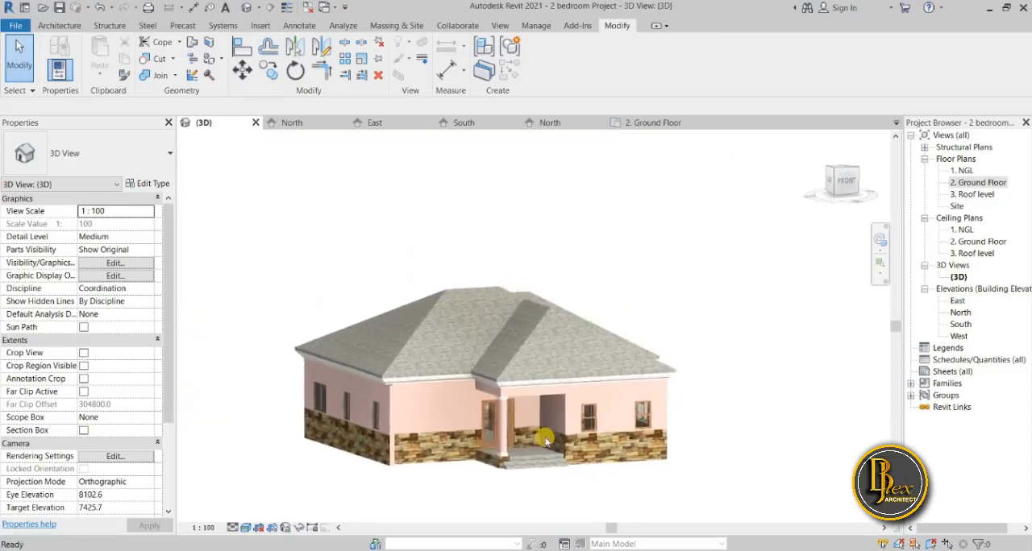
{"action": "scroll", "coordinate": [559, 323], "scroll_direction": "up", "scroll_amount": 2}
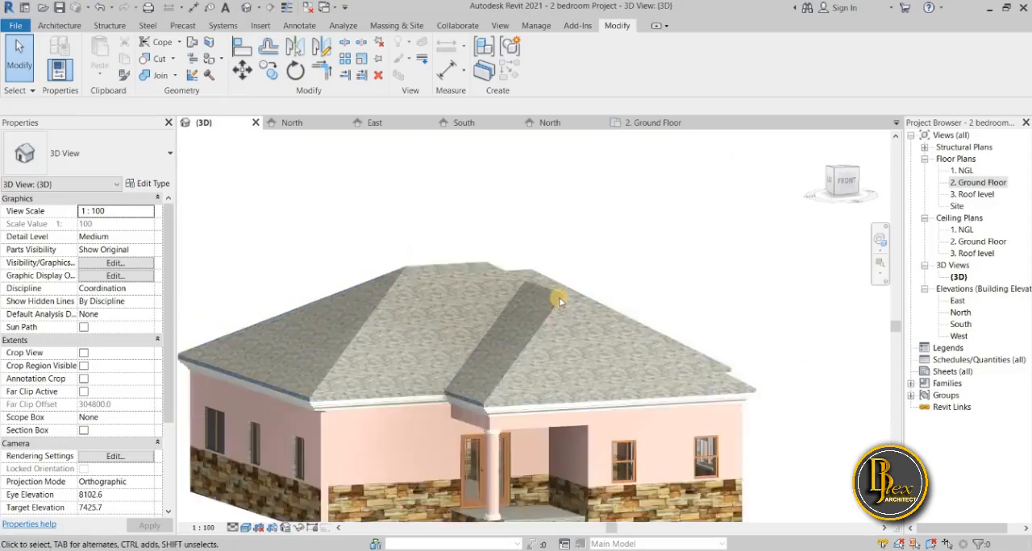
Open the material choices for the Structure layer of the house roof's Generic - 100mm type.
{"action": "scroll", "coordinate": [557, 293], "scroll_direction": "up", "scroll_amount": 1}
{"action": "left_click", "coordinate": [499, 369]}
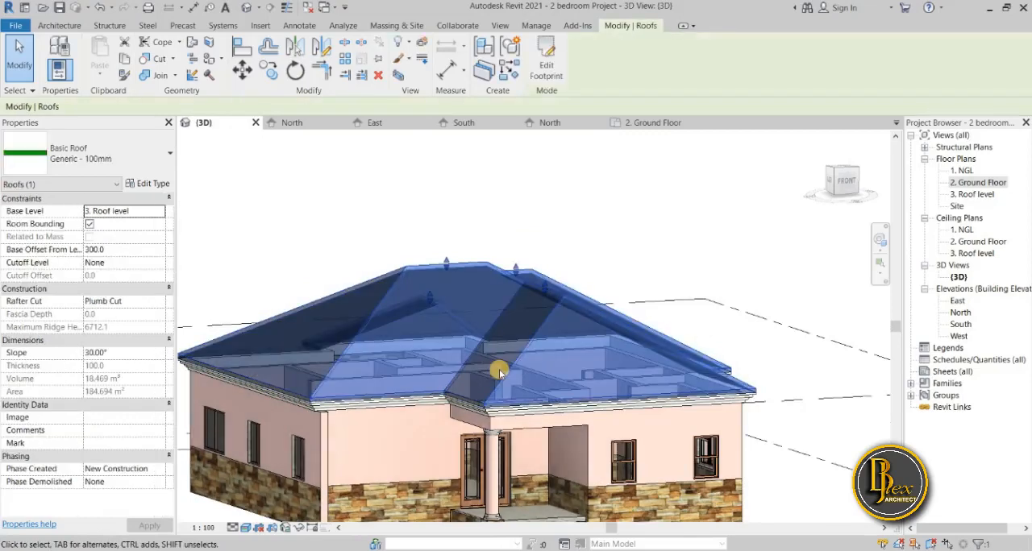
{"action": "left_click", "coordinate": [152, 184]}
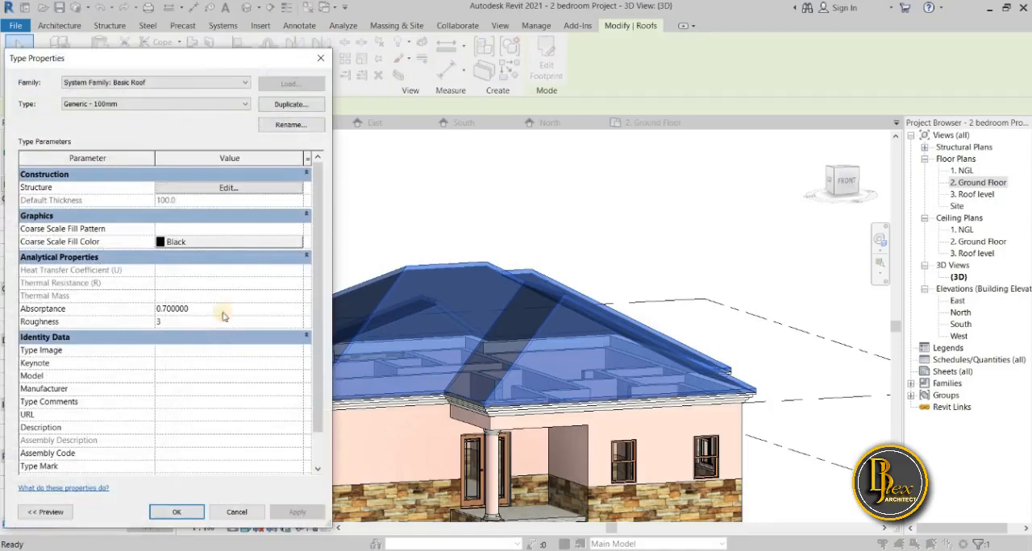
{"action": "left_click_drag", "start_coordinate": [263, 62], "coordinate": [304, 62]}
{"action": "left_click", "coordinate": [396, 179]}
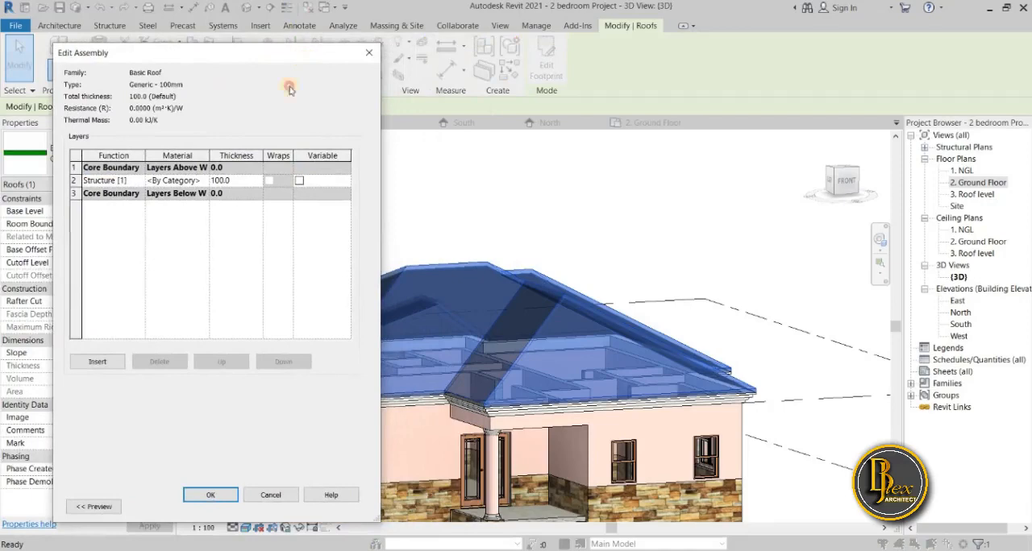
{"action": "left_click", "coordinate": [203, 180]}
{"action": "left_click", "coordinate": [203, 181]}
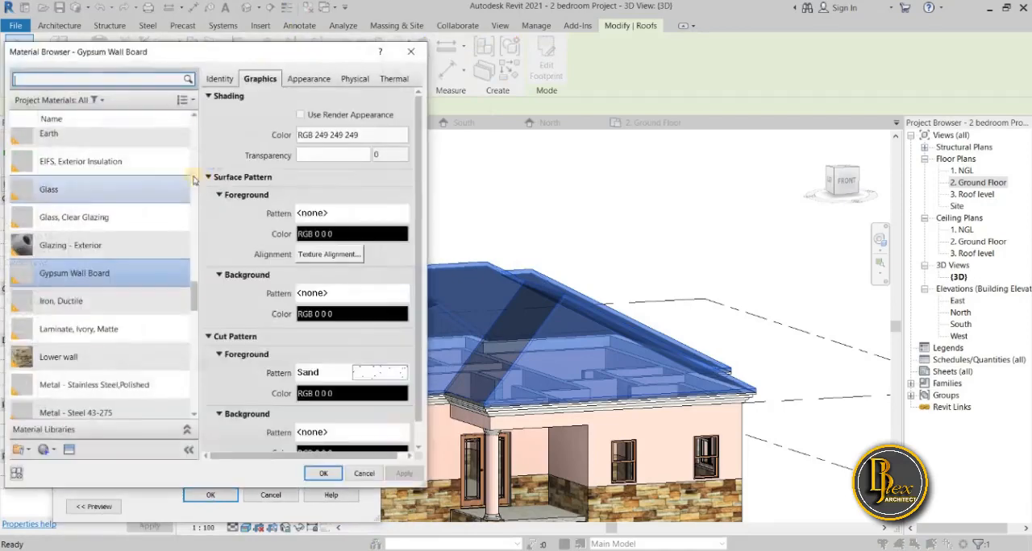
{"action": "left_click_drag", "start_coordinate": [217, 51], "coordinate": [264, 51]}
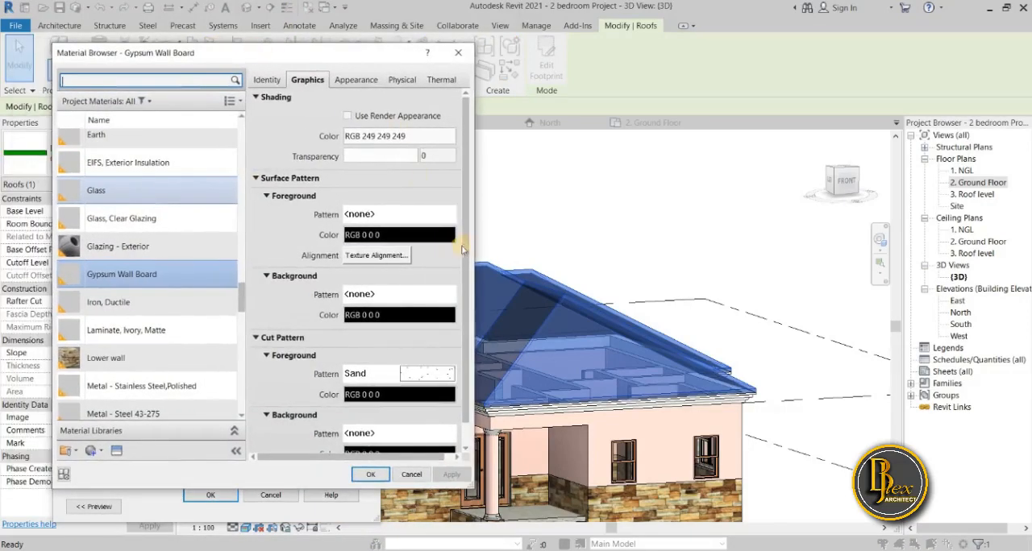
{"action": "left_click_drag", "start_coordinate": [476, 241], "coordinate": [419, 241]}
{"action": "left_click_drag", "start_coordinate": [329, 56], "coordinate": [255, 67]}
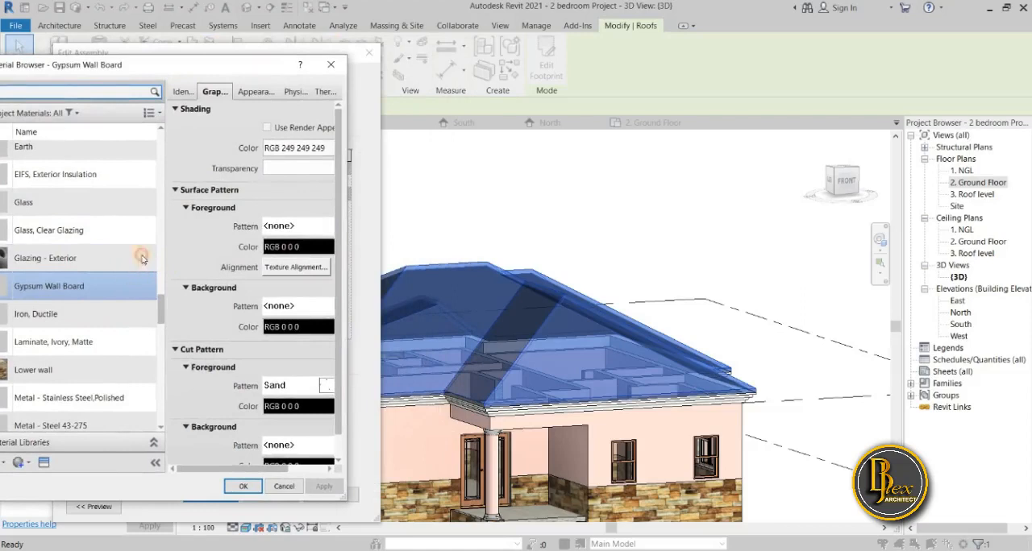
{"action": "left_click_drag", "start_coordinate": [234, 66], "coordinate": [365, 57]}
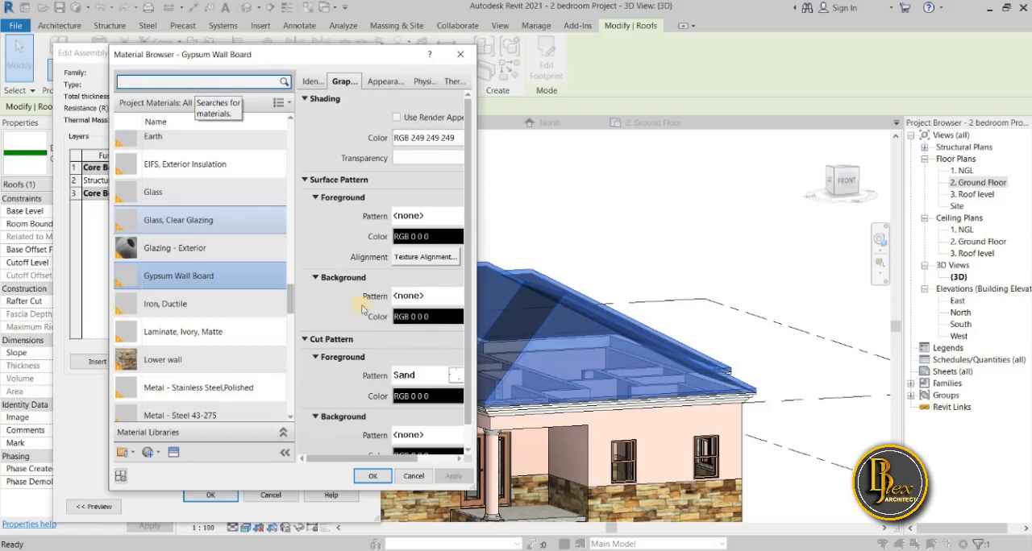
Search the project materials for "roof".
{"action": "left_click", "coordinate": [227, 85]}
{"action": "left_click", "coordinate": [337, 442]}
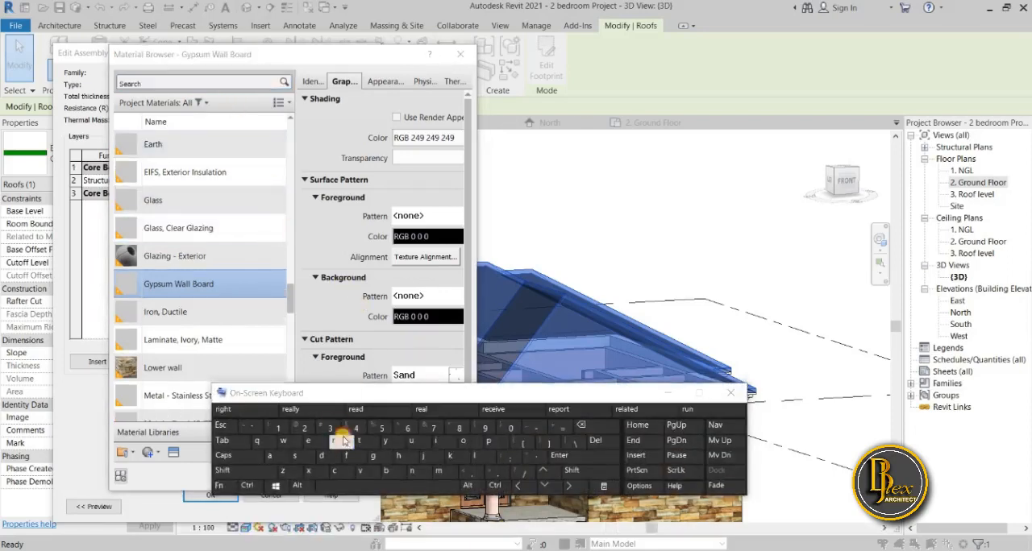
{"action": "left_click_drag", "start_coordinate": [322, 393], "coordinate": [187, 343]}
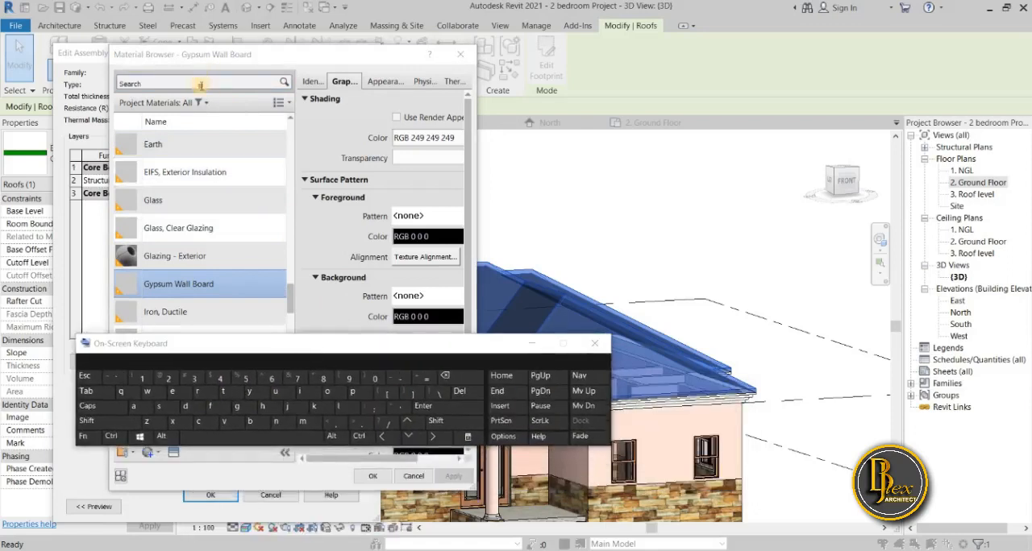
{"action": "left_click", "coordinate": [199, 86]}
{"action": "left_click", "coordinate": [197, 391]}
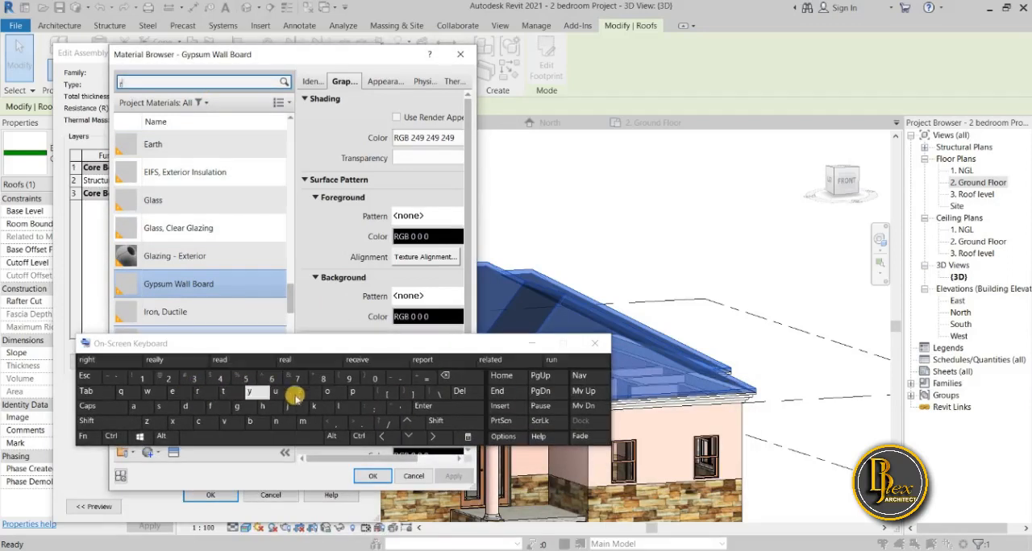
{"action": "left_click", "coordinate": [326, 391]}
{"action": "left_click", "coordinate": [326, 392]}
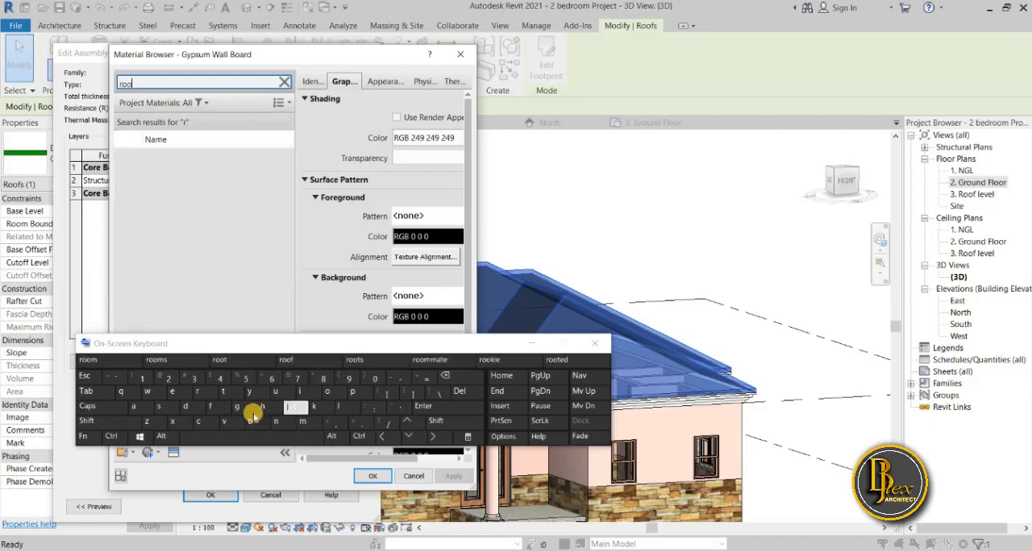
{"action": "left_click", "coordinate": [211, 407]}
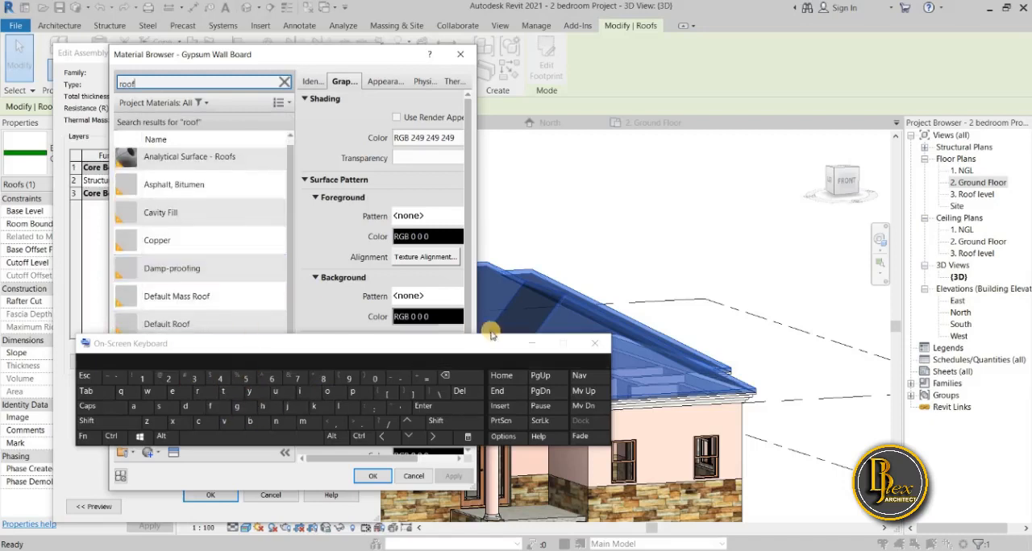
{"action": "left_click", "coordinate": [528, 345]}
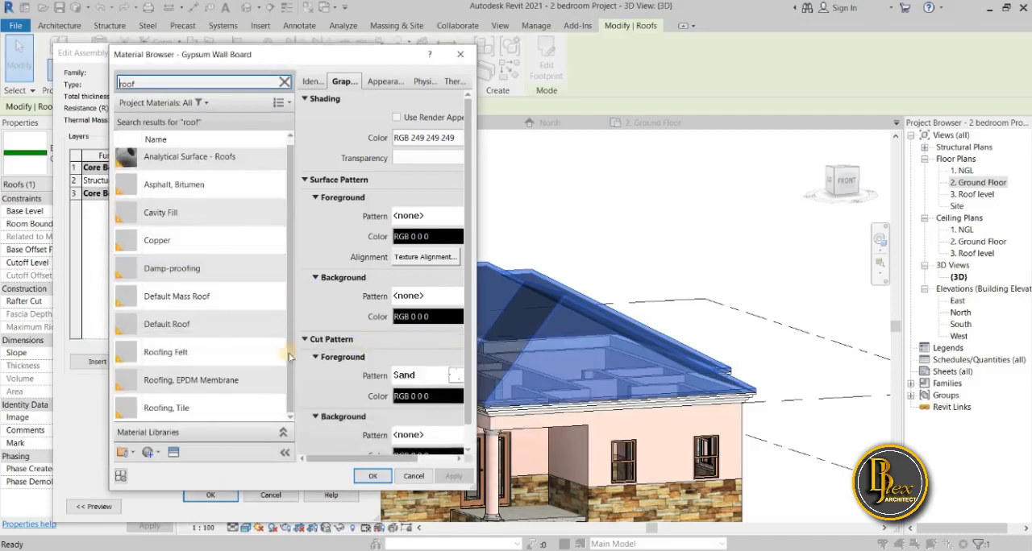
Duplicate the Default Roof material.
{"action": "left_click", "coordinate": [207, 325]}
{"action": "right_click", "coordinate": [207, 327]}
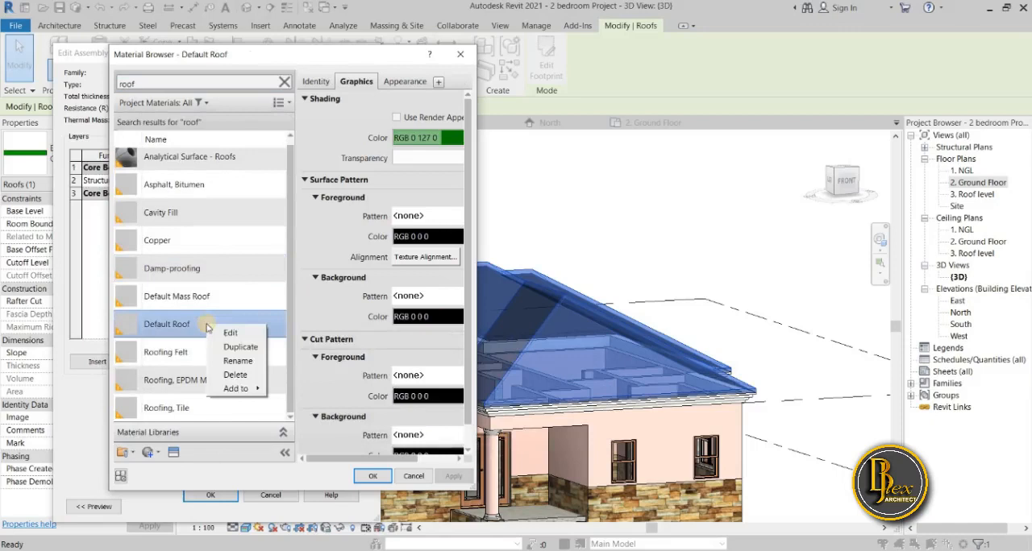
{"action": "left_click", "coordinate": [247, 347]}
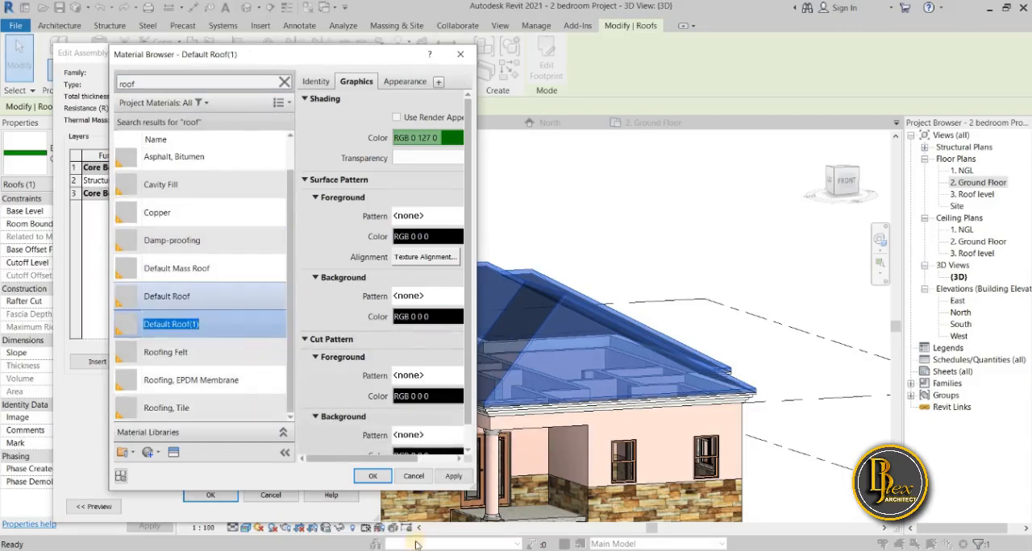
Rename the duplicated roof material as "Roof material".
{"action": "left_click_drag", "start_coordinate": [271, 343], "coordinate": [272, 386]}
{"action": "right_click", "coordinate": [198, 322]}
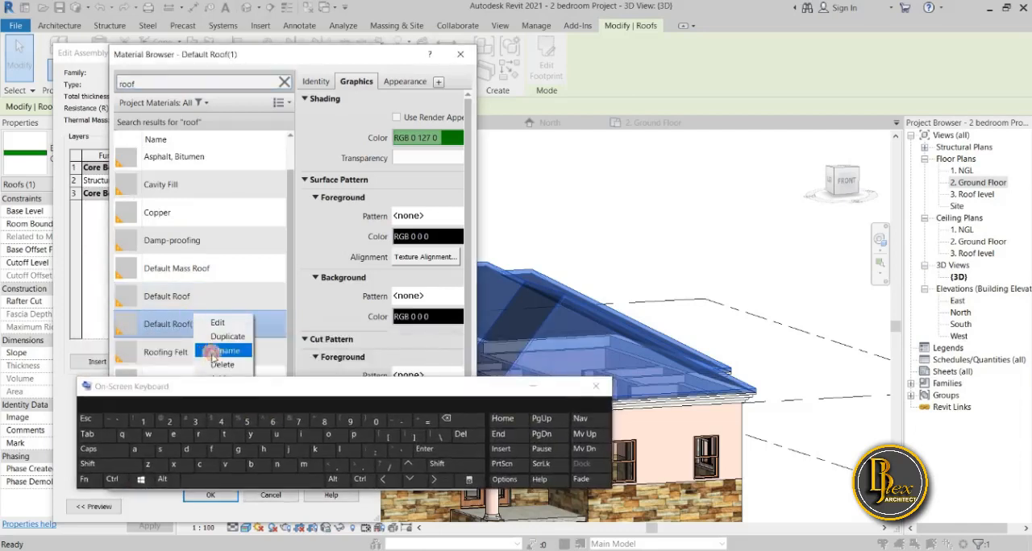
{"action": "left_click", "coordinate": [214, 353]}
{"action": "left_click", "coordinate": [89, 450]}
{"action": "left_click", "coordinate": [199, 434]}
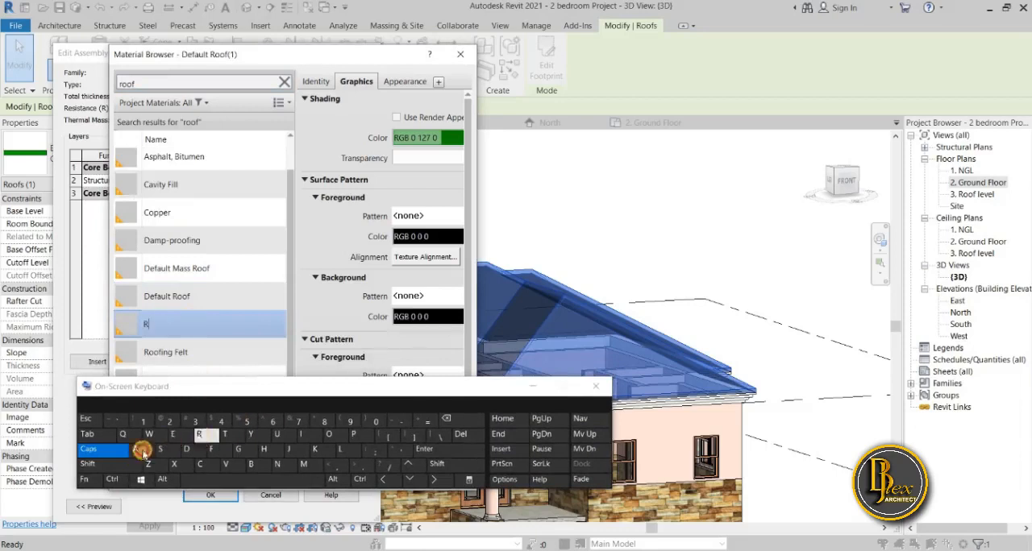
{"action": "left_click", "coordinate": [328, 435]}
{"action": "left_click", "coordinate": [328, 434]}
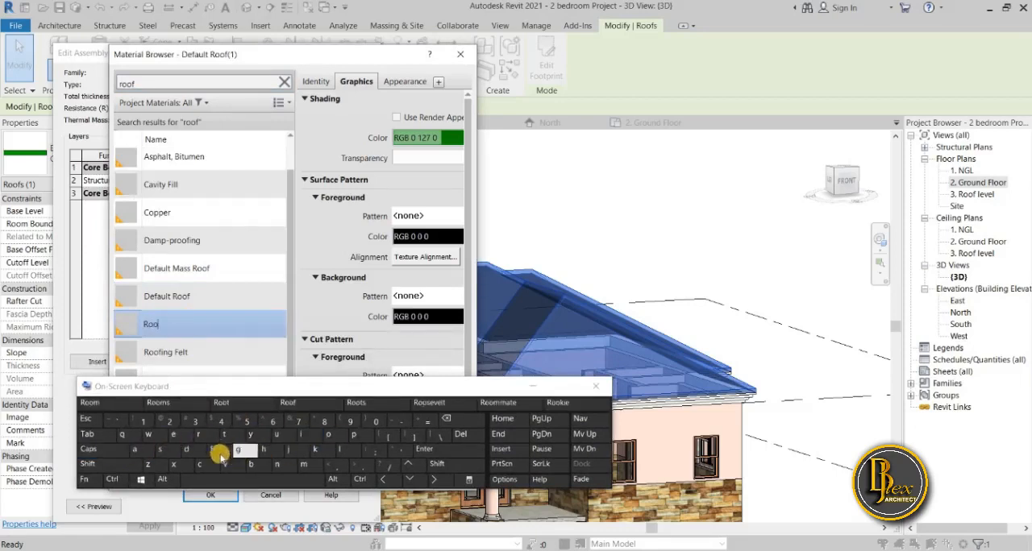
{"action": "left_click", "coordinate": [218, 449]}
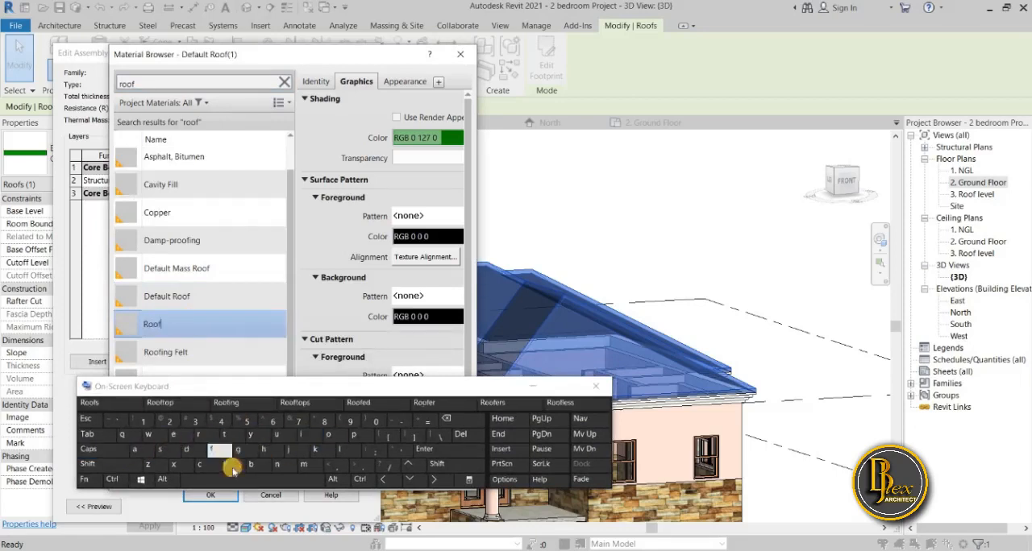
{"action": "left_click", "coordinate": [289, 479]}
{"action": "left_click", "coordinate": [303, 465]}
{"action": "left_click", "coordinate": [134, 450]}
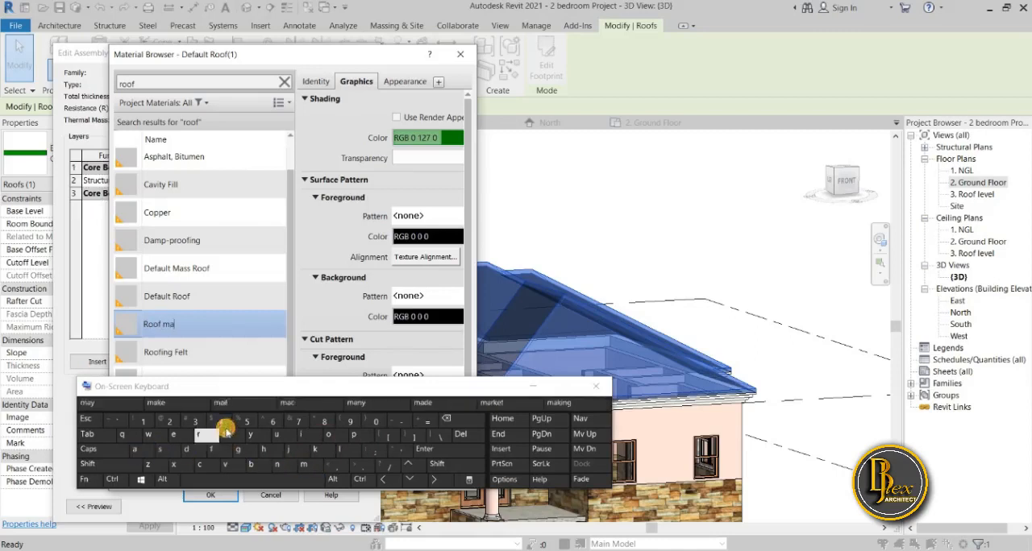
{"action": "left_click", "coordinate": [224, 436]}
{"action": "left_click", "coordinate": [183, 436]}
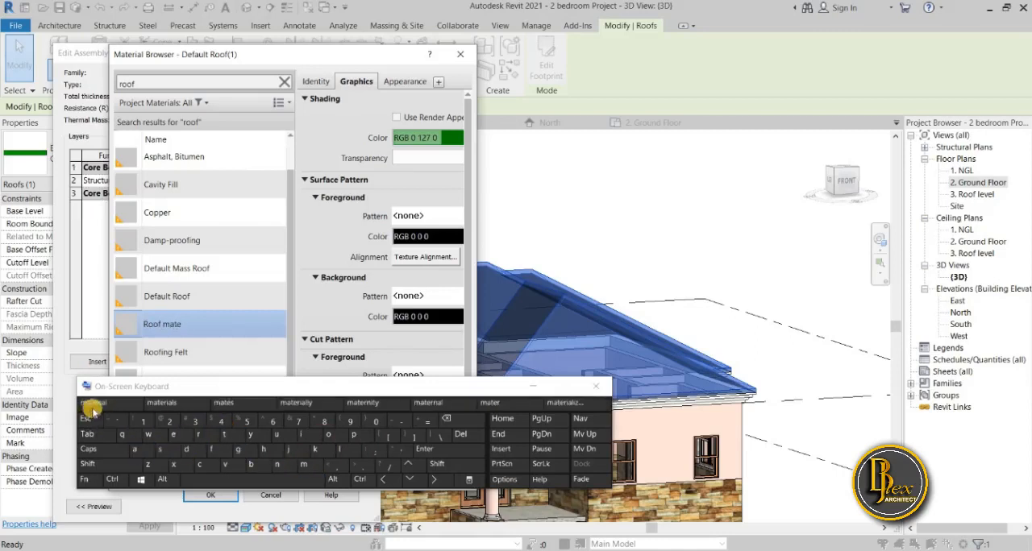
{"action": "left_click", "coordinate": [94, 406]}
{"action": "left_click", "coordinate": [533, 387]}
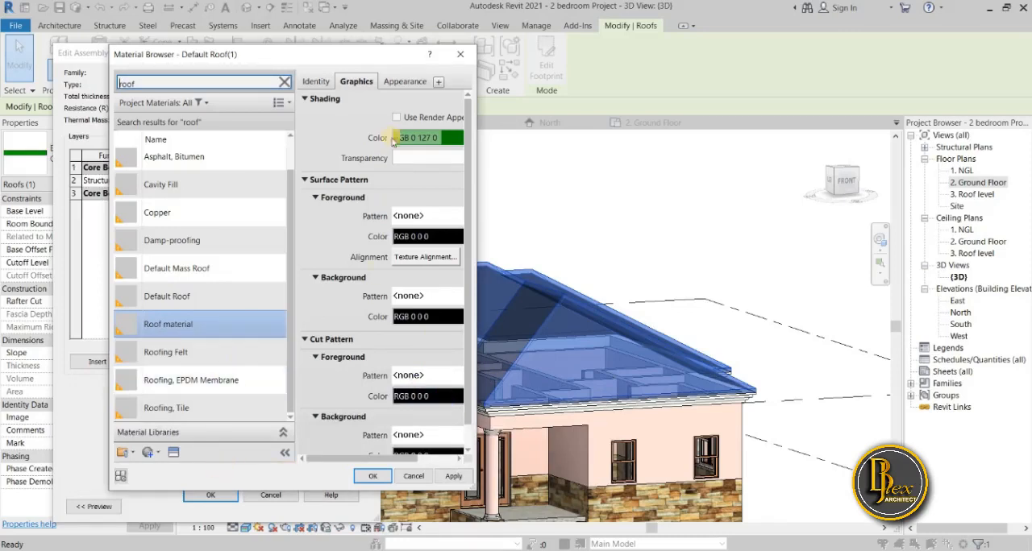
Open the appearance settings of Roof material and widen the material window to show its image settings.
{"action": "left_click", "coordinate": [405, 84]}
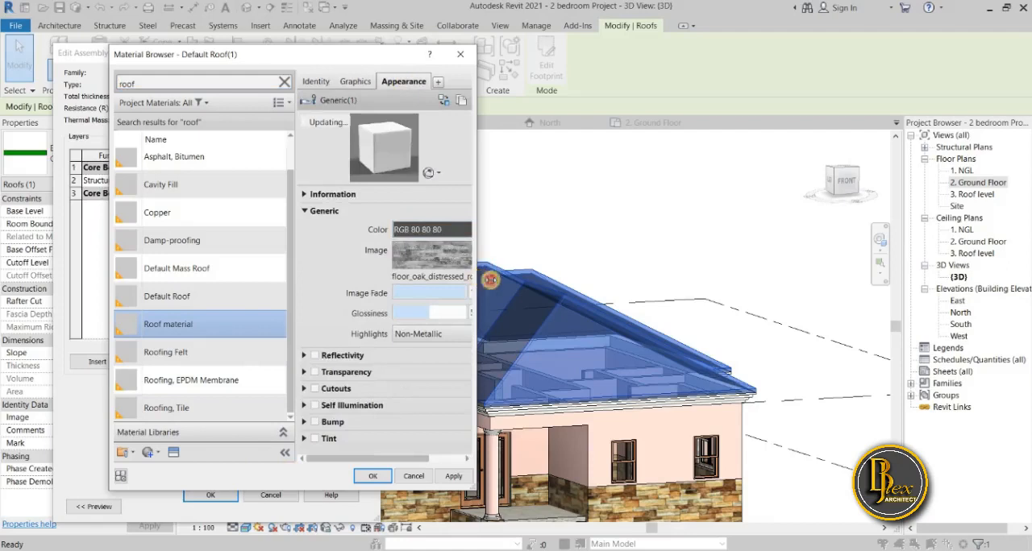
{"action": "left_click_drag", "start_coordinate": [478, 278], "coordinate": [519, 278]}
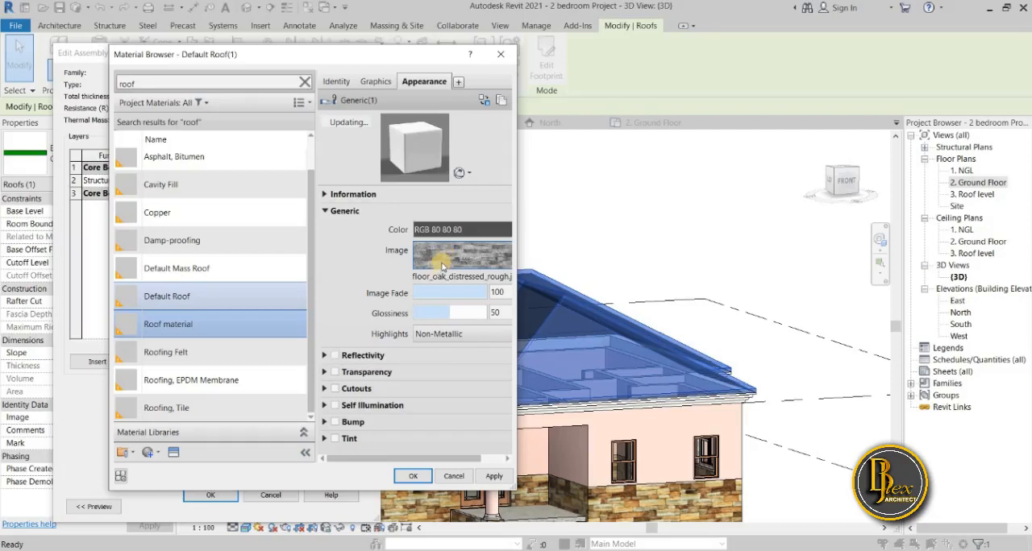
{"action": "mouse_move", "coordinate": [441, 267]}
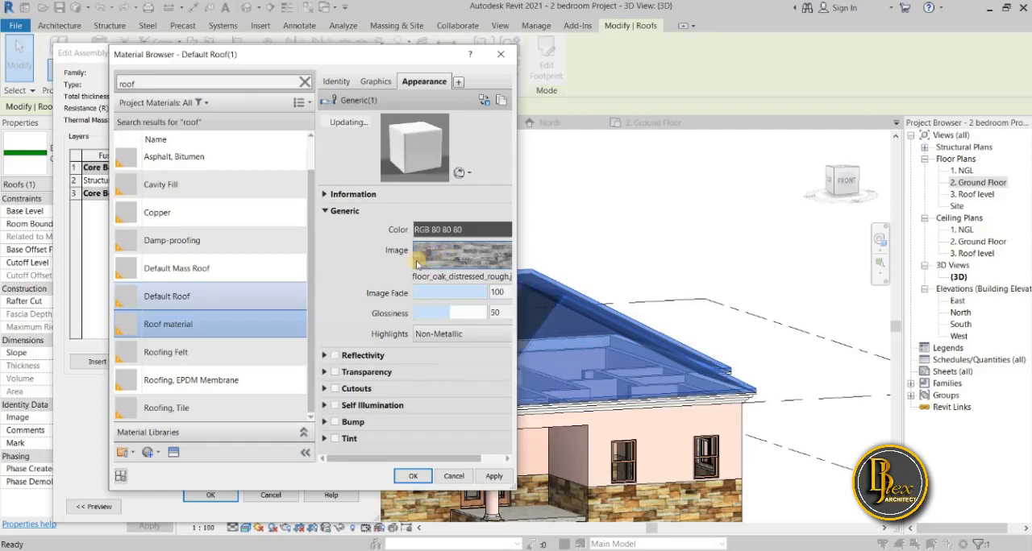
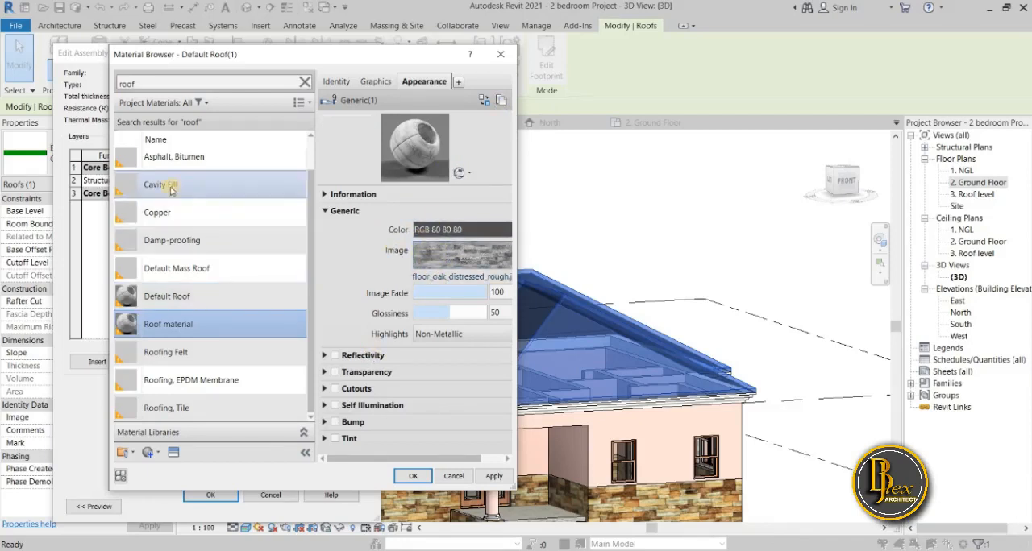
Duplicate the appearance asset of Roof material and open the Roofing category of the Appearance Library.
{"action": "left_click", "coordinate": [501, 101]}
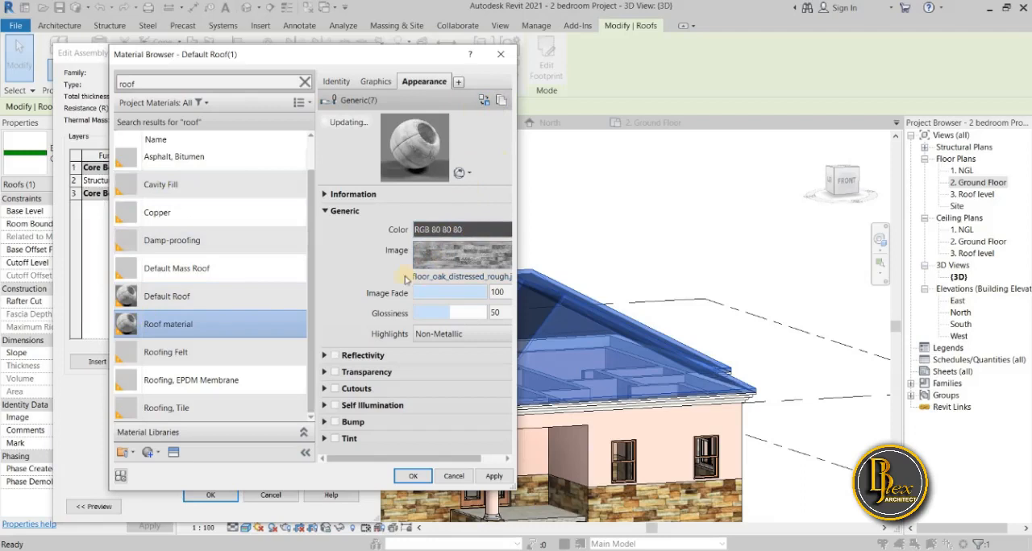
{"action": "left_click", "coordinate": [172, 456]}
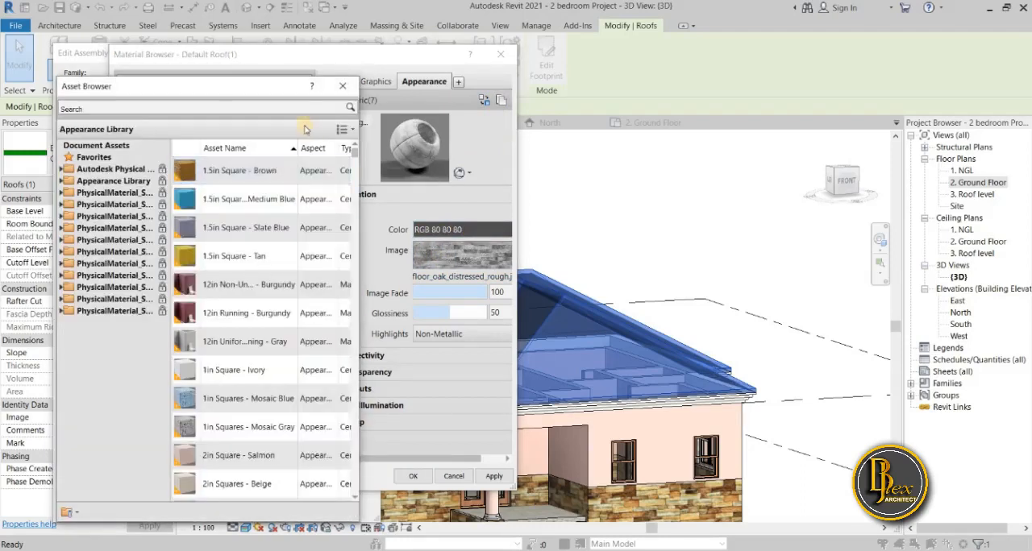
{"action": "left_click", "coordinate": [61, 181]}
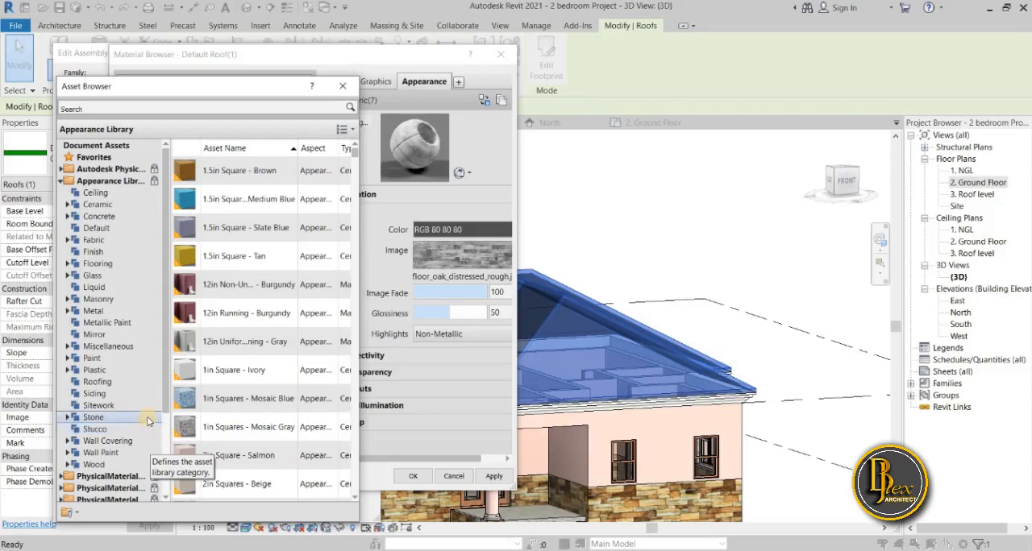
{"action": "left_click", "coordinate": [109, 382]}
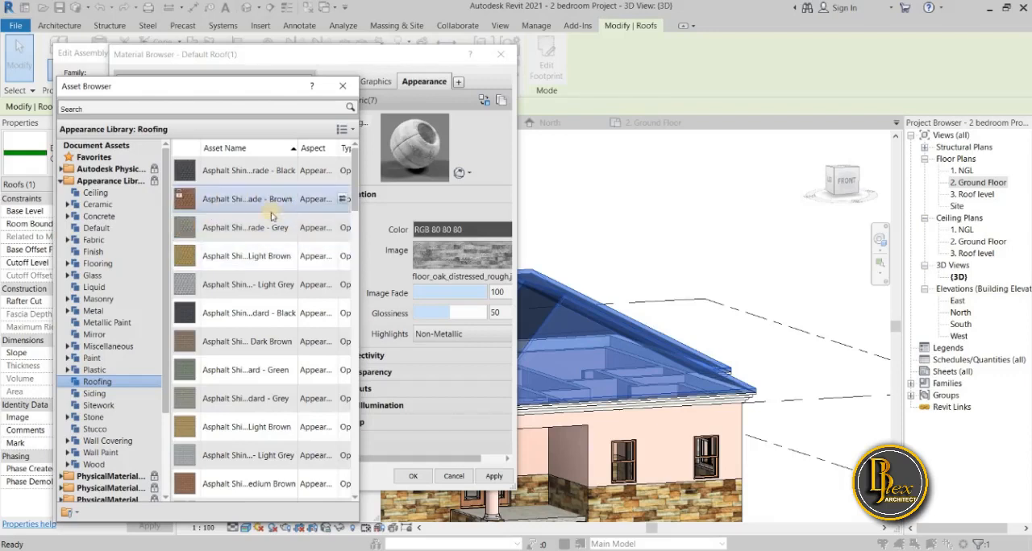
Look through the Roofing appearance assets, from asphalt shingles to slate, Spanish tile and standing seam, for a suitable roof finish.
{"action": "scroll", "coordinate": [230, 375], "scroll_direction": "down", "scroll_amount": 4}
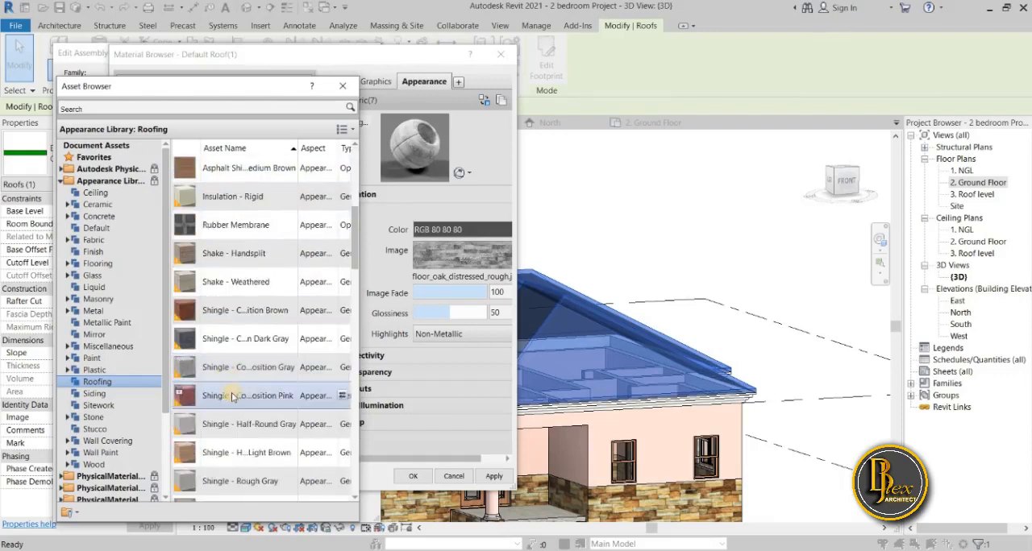
{"action": "scroll", "coordinate": [231, 376], "scroll_direction": "down", "scroll_amount": 1}
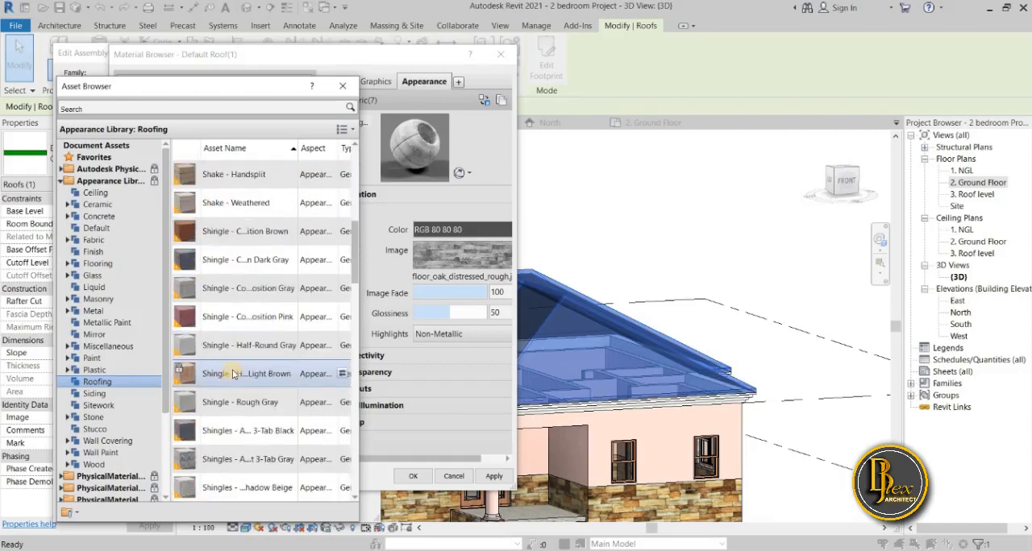
{"action": "scroll", "coordinate": [232, 375], "scroll_direction": "down", "scroll_amount": 6}
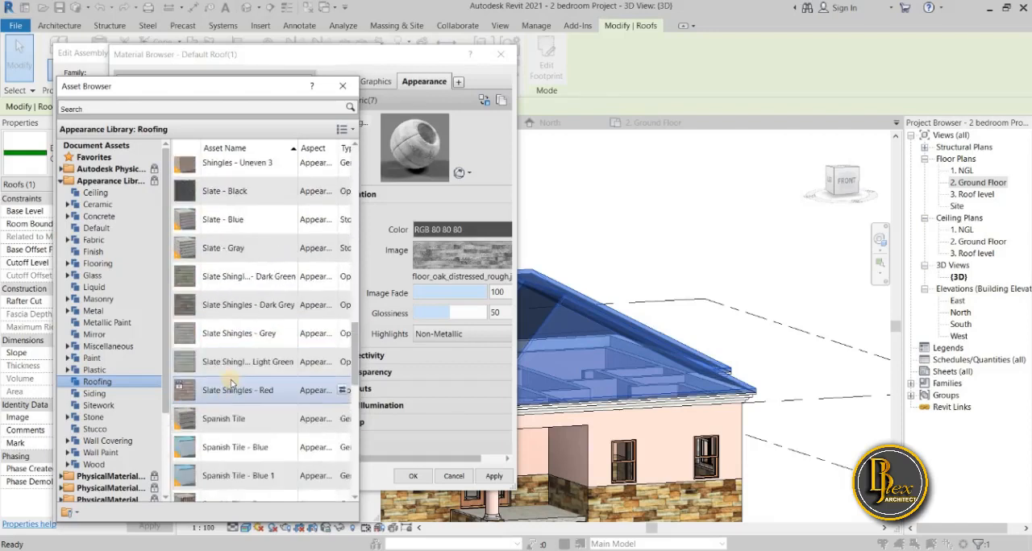
{"action": "scroll", "coordinate": [232, 384], "scroll_direction": "down", "scroll_amount": 3}
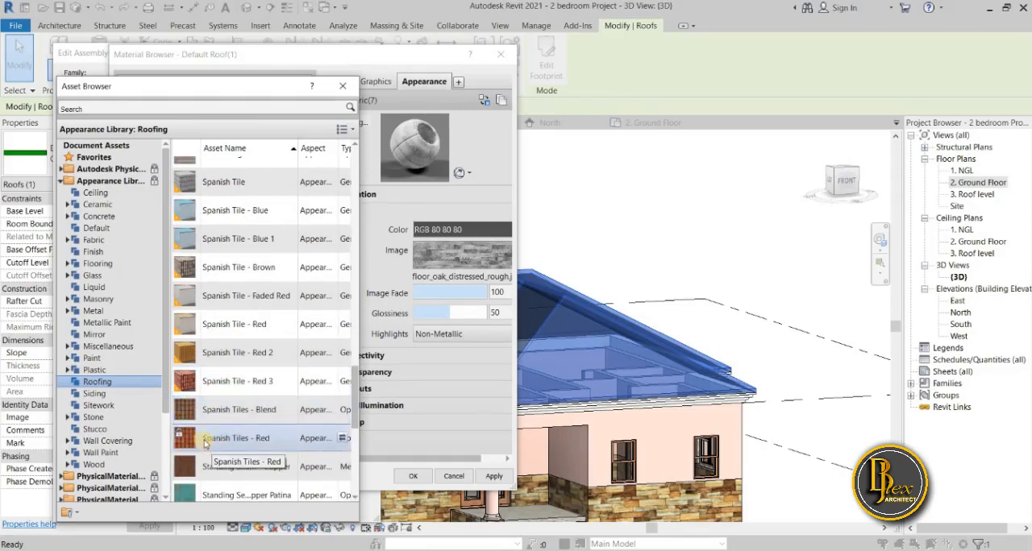
{"action": "scroll", "coordinate": [205, 443], "scroll_direction": "down", "scroll_amount": 2}
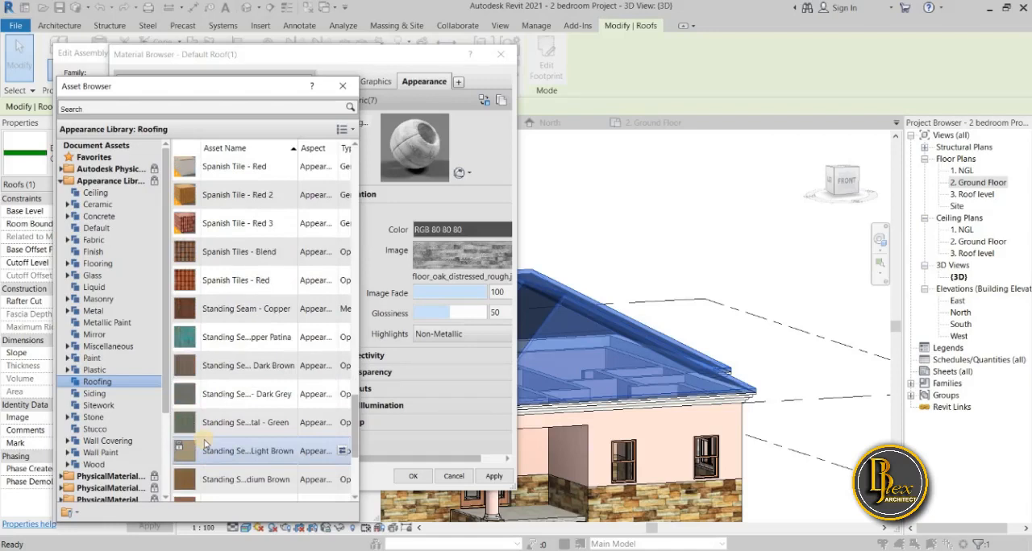
{"action": "scroll", "coordinate": [205, 443], "scroll_direction": "down", "scroll_amount": 2}
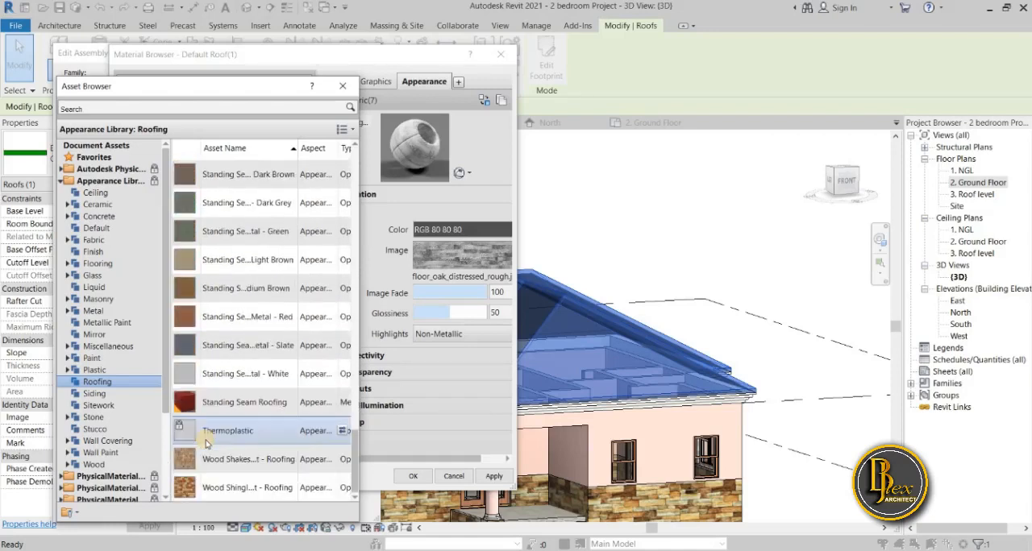
{"action": "scroll", "coordinate": [205, 442], "scroll_direction": "up", "scroll_amount": 6}
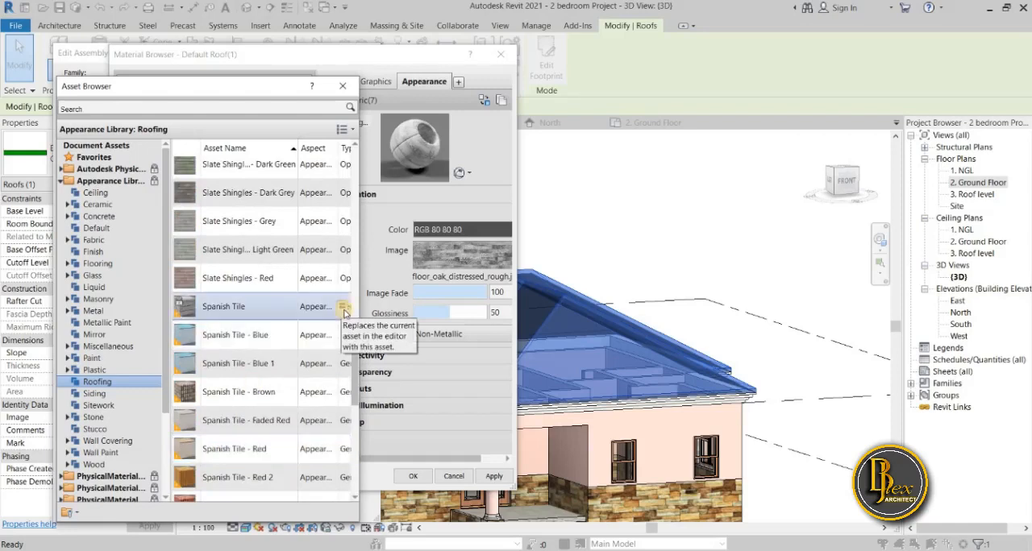
{"action": "left_click", "coordinate": [341, 250]}
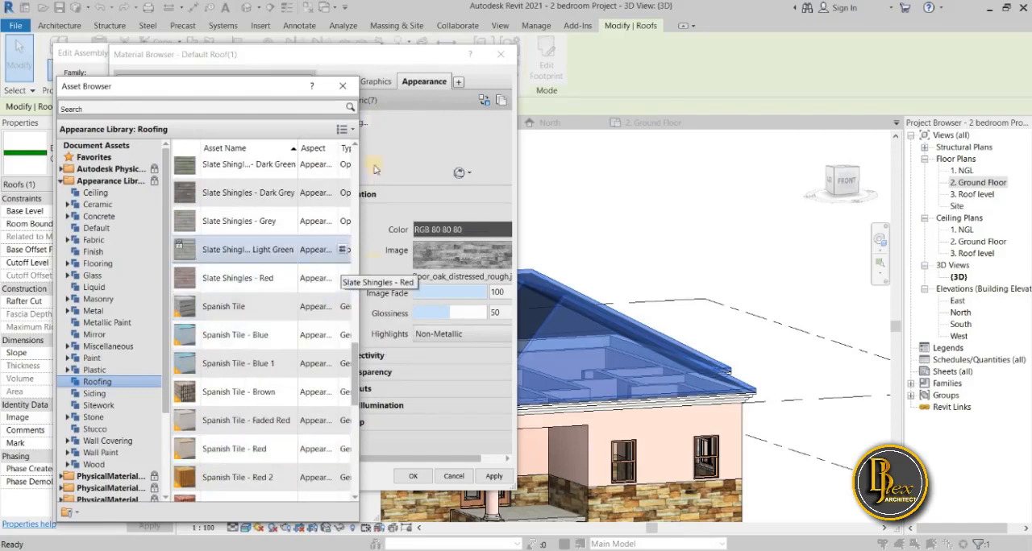
{"action": "scroll", "coordinate": [308, 481], "scroll_direction": "down", "scroll_amount": 1}
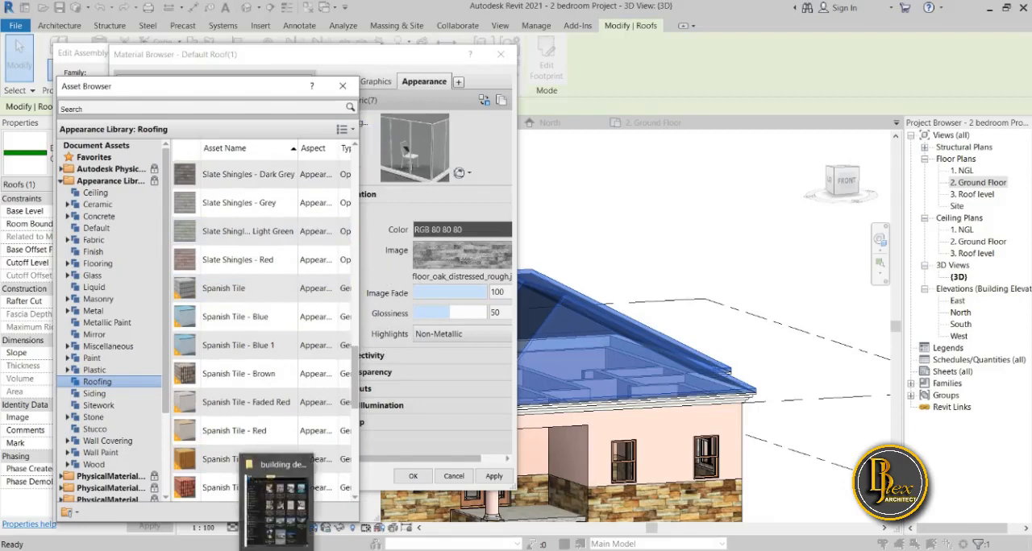
Switch to the File Explorer window and open the Mats folder inside the Architecture folder.
{"action": "left_click", "coordinate": [276, 496]}
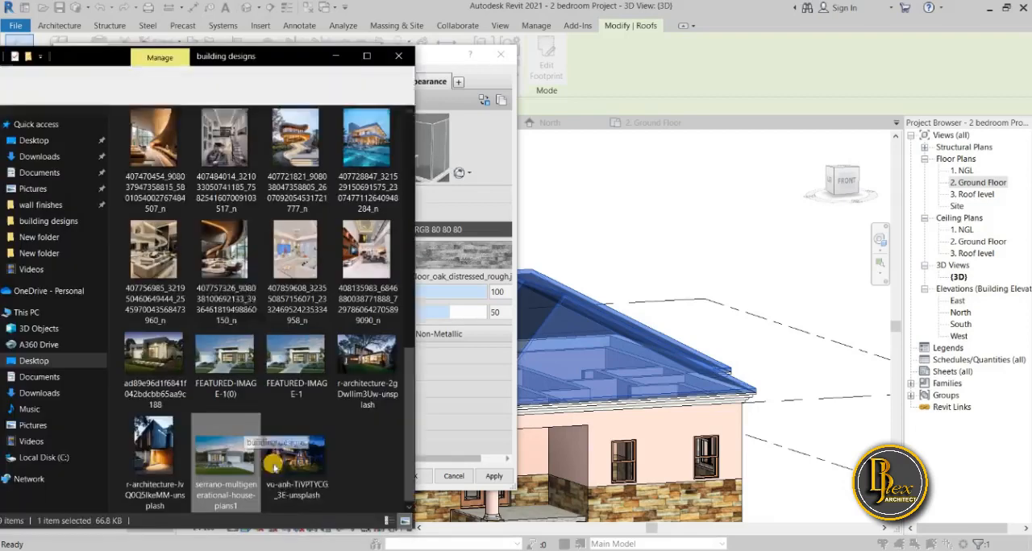
{"action": "left_click_drag", "start_coordinate": [242, 57], "coordinate": [289, 61]}
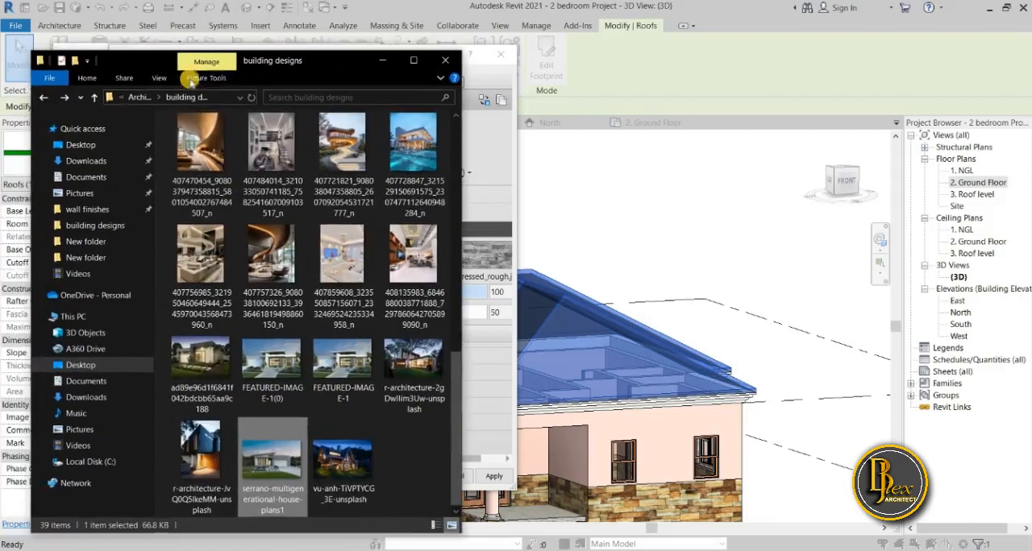
{"action": "left_click", "coordinate": [40, 93]}
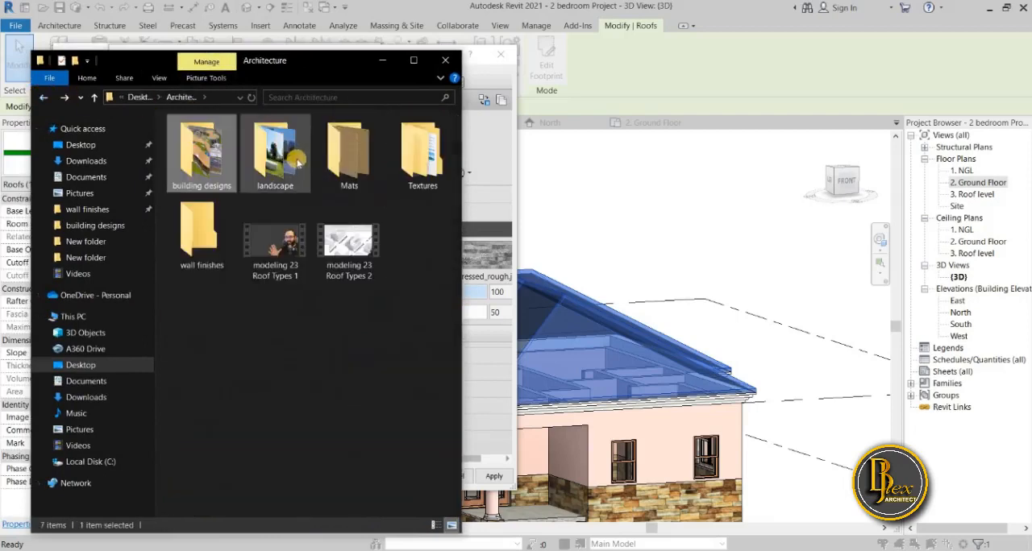
{"action": "left_click", "coordinate": [350, 169]}
{"action": "double_click", "coordinate": [350, 171]}
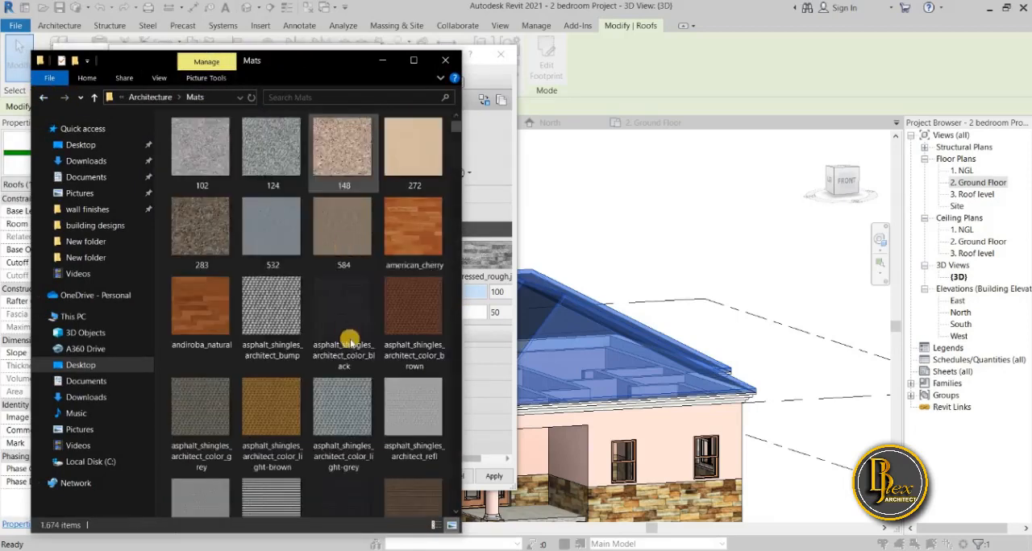
Examine the texture images in the Mats folder for a roofing texture, and return to Revit.
{"action": "scroll", "coordinate": [348, 336], "scroll_direction": "down", "scroll_amount": 10}
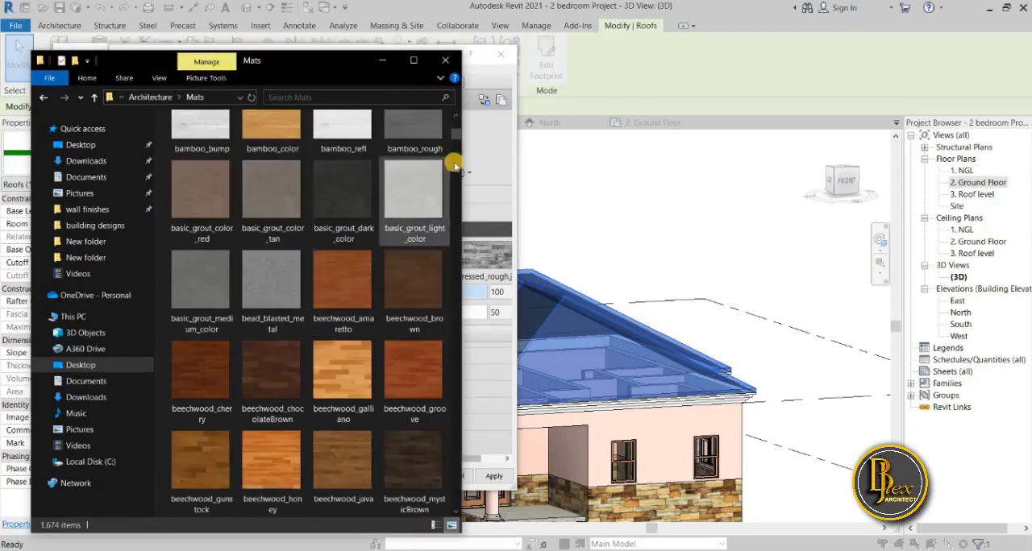
{"action": "left_click_drag", "start_coordinate": [458, 147], "coordinate": [459, 408]}
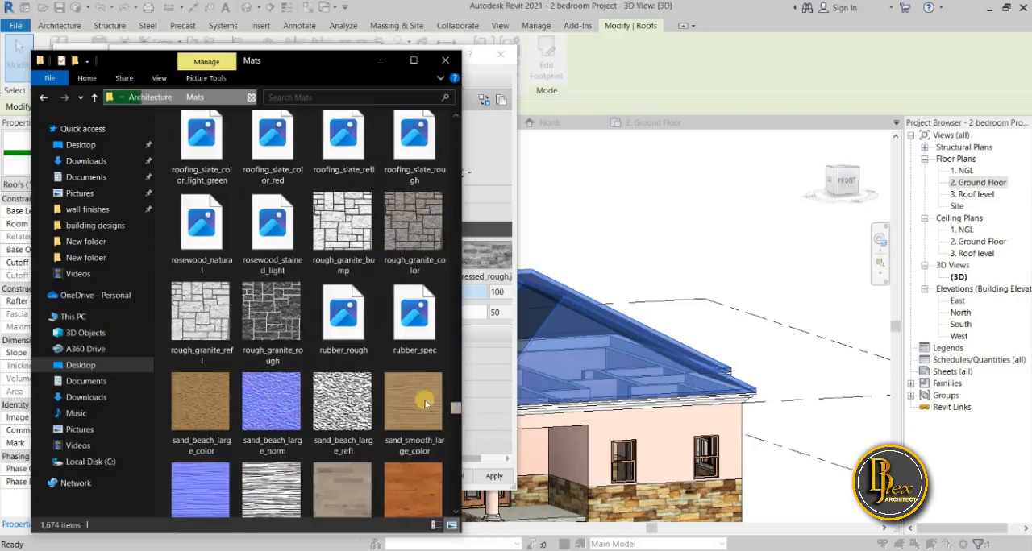
{"action": "left_click", "coordinate": [455, 120]}
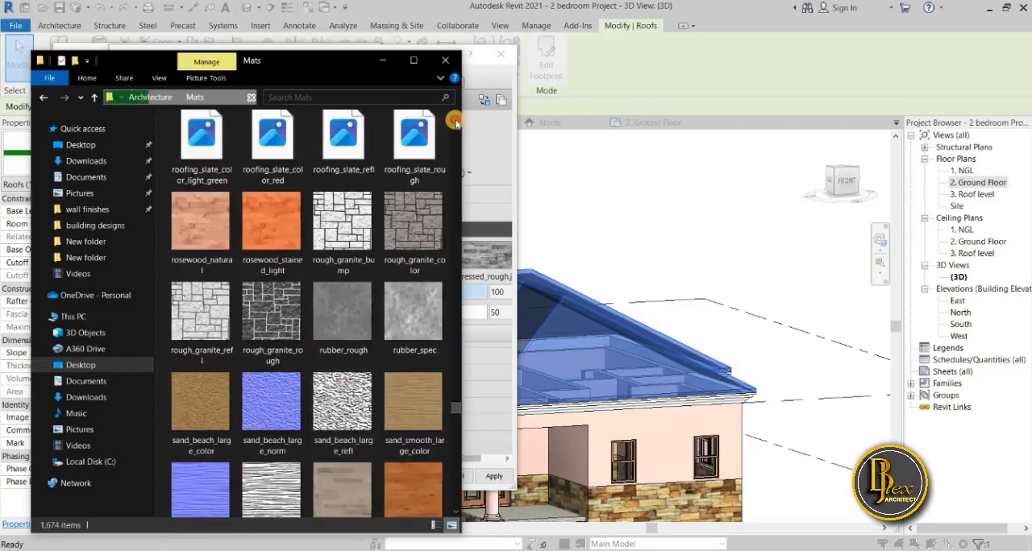
{"action": "left_click", "coordinate": [456, 119]}
{"action": "left_click", "coordinate": [456, 119]}
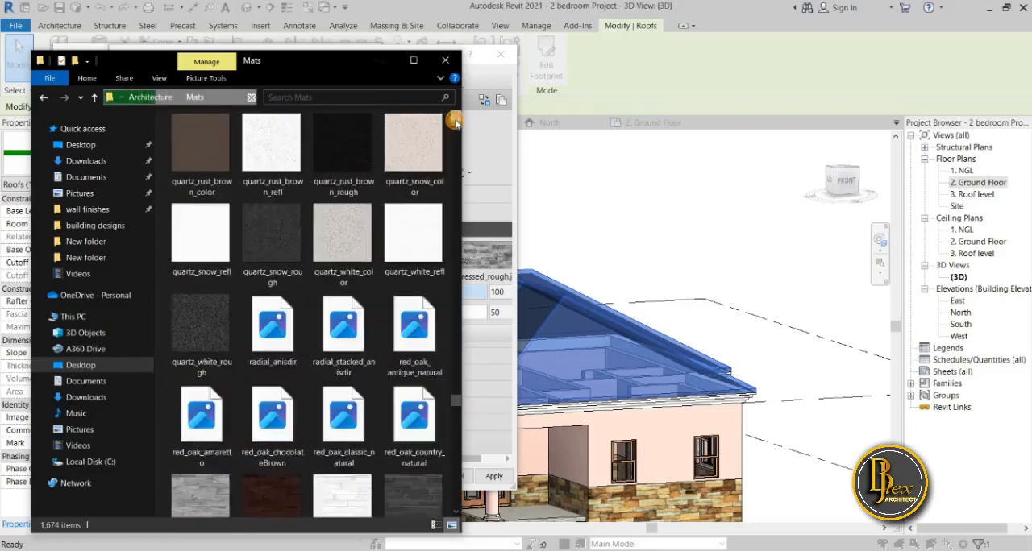
{"action": "left_click", "coordinate": [456, 119]}
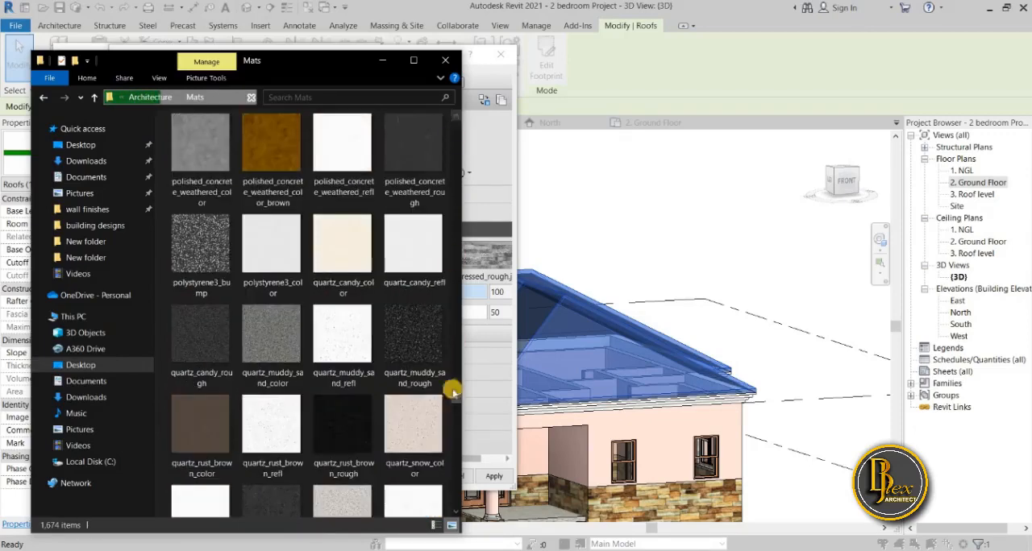
{"action": "left_click", "coordinate": [456, 511]}
{"action": "left_click", "coordinate": [456, 511]}
{"action": "left_click", "coordinate": [456, 511]}
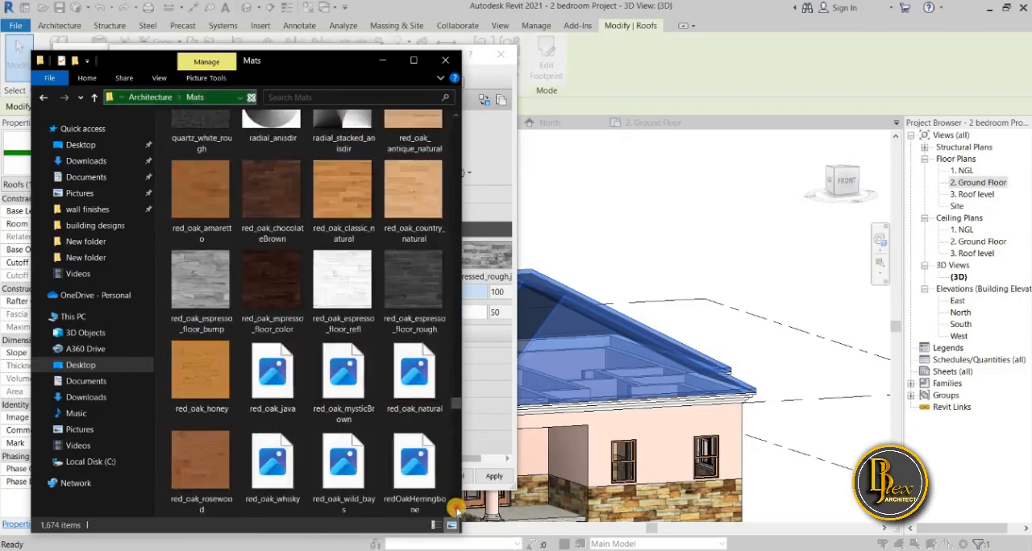
{"action": "left_click", "coordinate": [456, 511]}
{"action": "left_click", "coordinate": [456, 511]}
{"action": "left_click", "coordinate": [456, 511]}
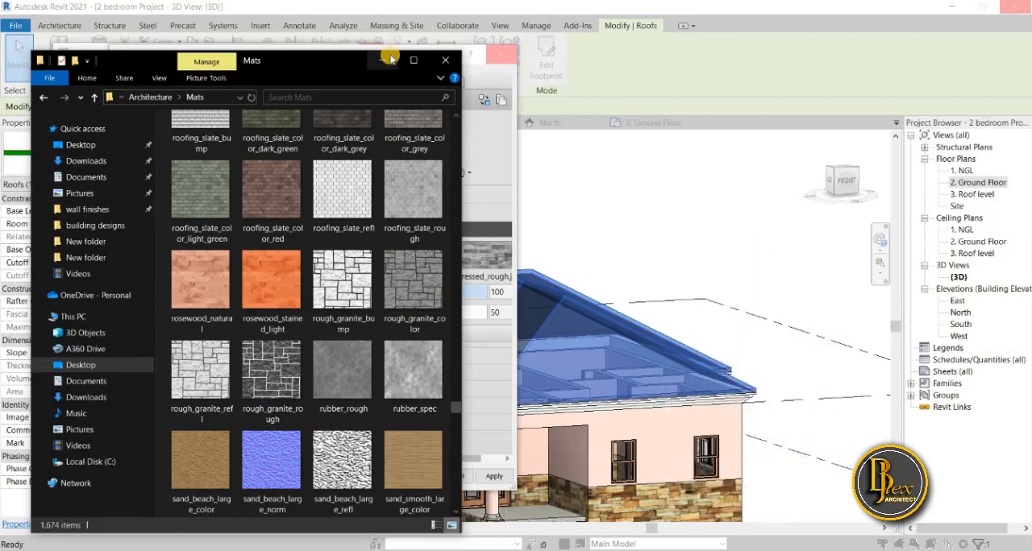
{"action": "left_click", "coordinate": [390, 58]}
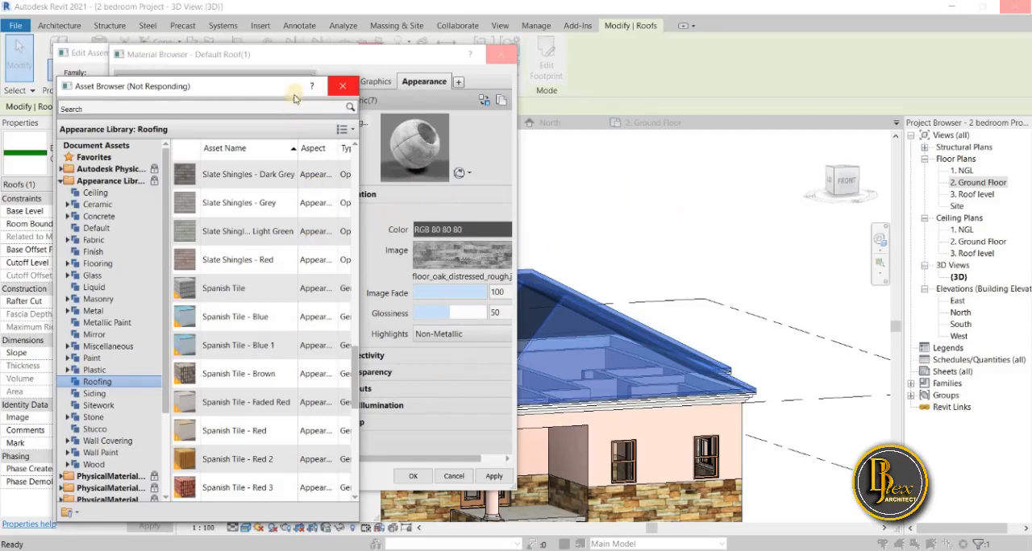
Try the Spanish Tile - Red 3, Spanish Tile - Brown and Spanish Tiles - Blend appearances on Roof material.
{"action": "left_click_drag", "start_coordinate": [302, 88], "coordinate": [223, 96]}
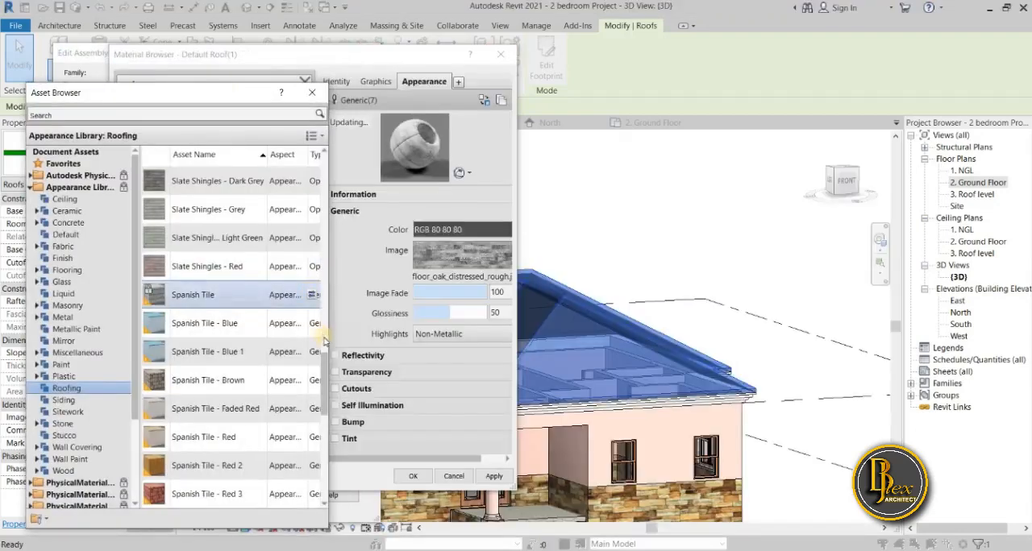
{"action": "scroll", "coordinate": [278, 403], "scroll_direction": "down", "scroll_amount": 2}
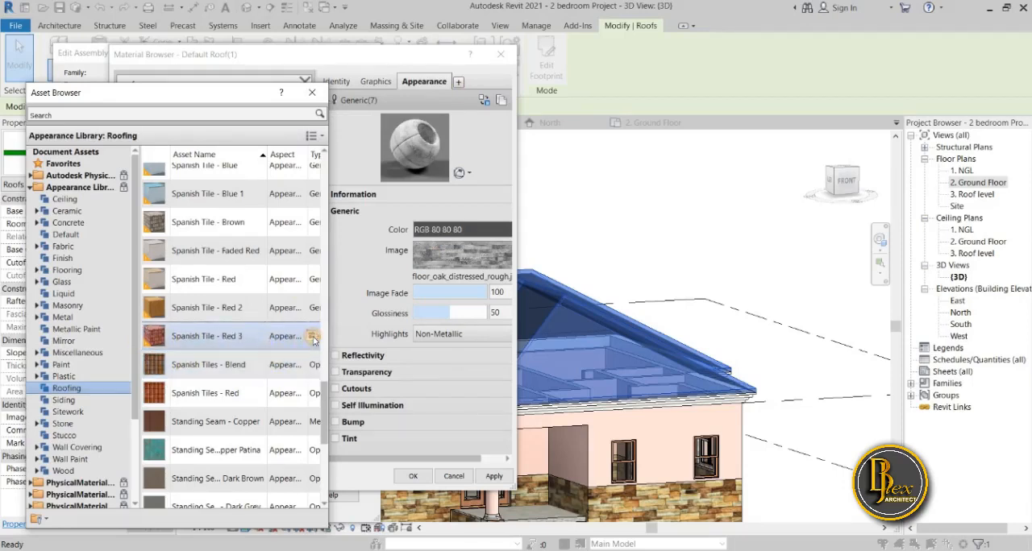
{"action": "left_click", "coordinate": [312, 338]}
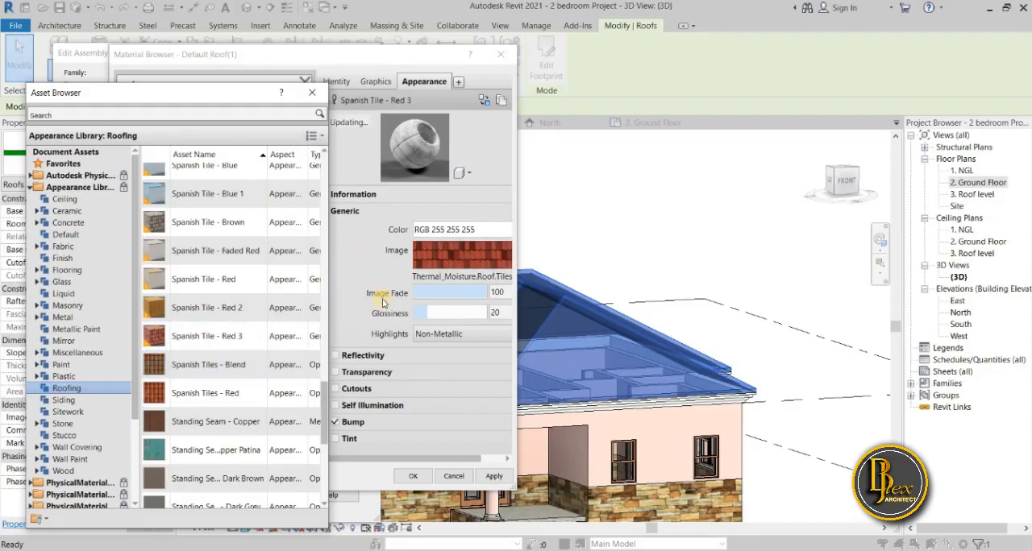
{"action": "mouse_move", "coordinate": [314, 368]}
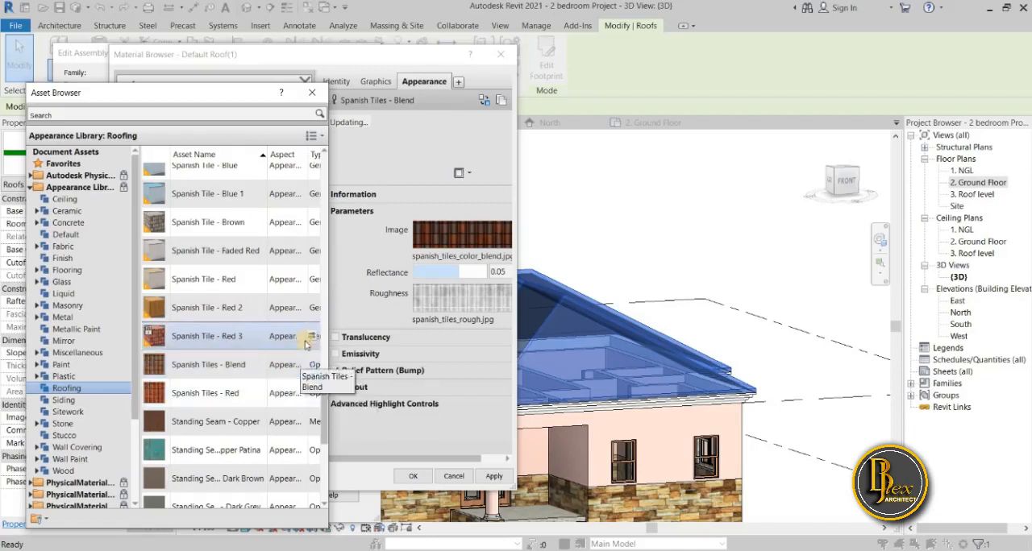
{"action": "left_click", "coordinate": [309, 336]}
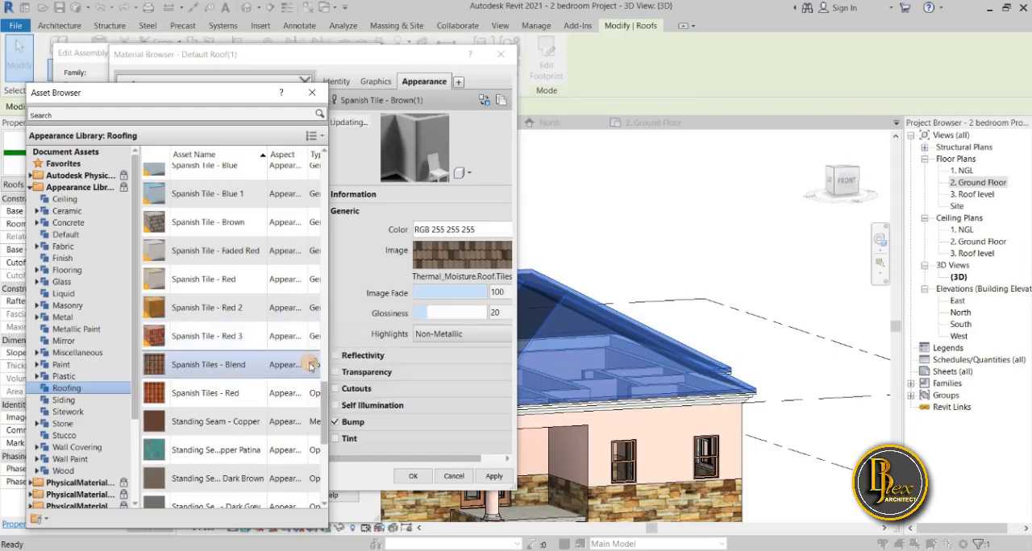
{"action": "left_click", "coordinate": [311, 366]}
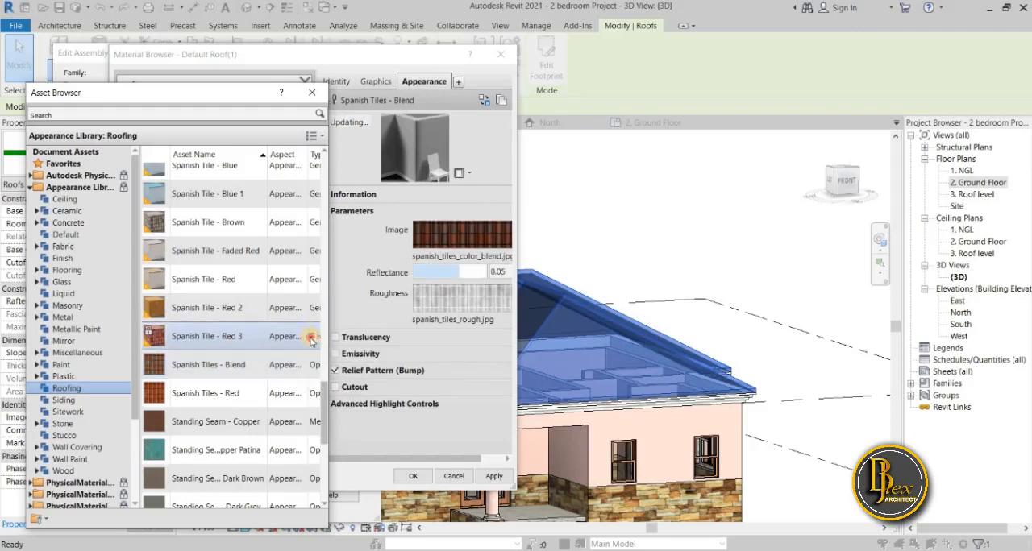
Replace the appearance of Roof material with Spanish Tiles - Red and close the asset library.
{"action": "left_click", "coordinate": [311, 340]}
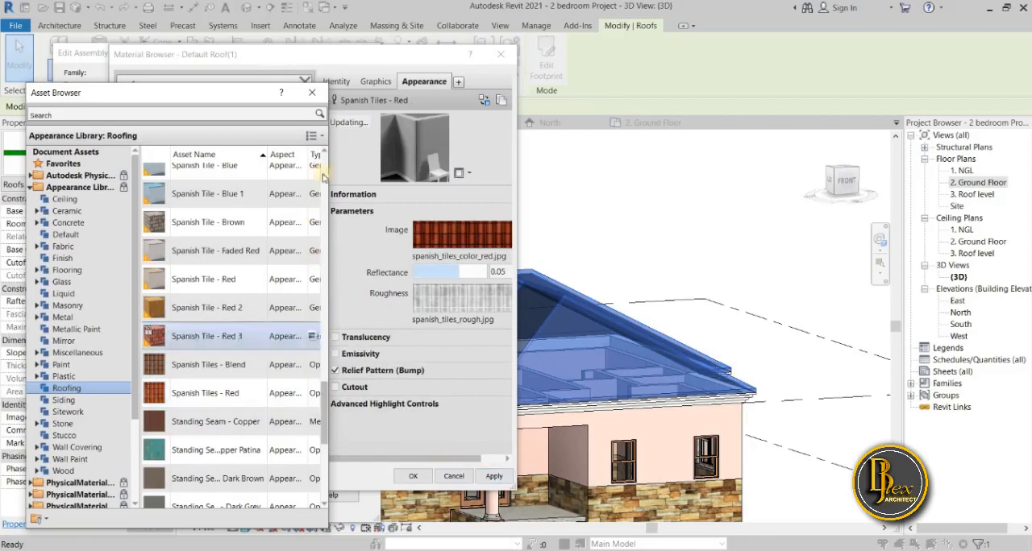
{"action": "left_click", "coordinate": [312, 91]}
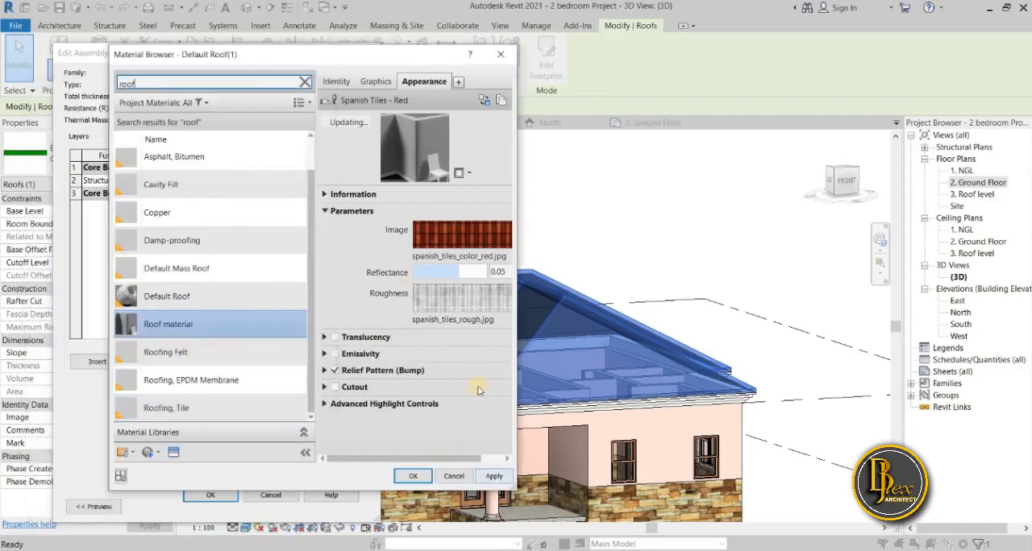
Check the scale of the red tile texture, then assign Roof material to the roof's structure layer and confirm the type changes.
{"action": "left_click", "coordinate": [462, 242]}
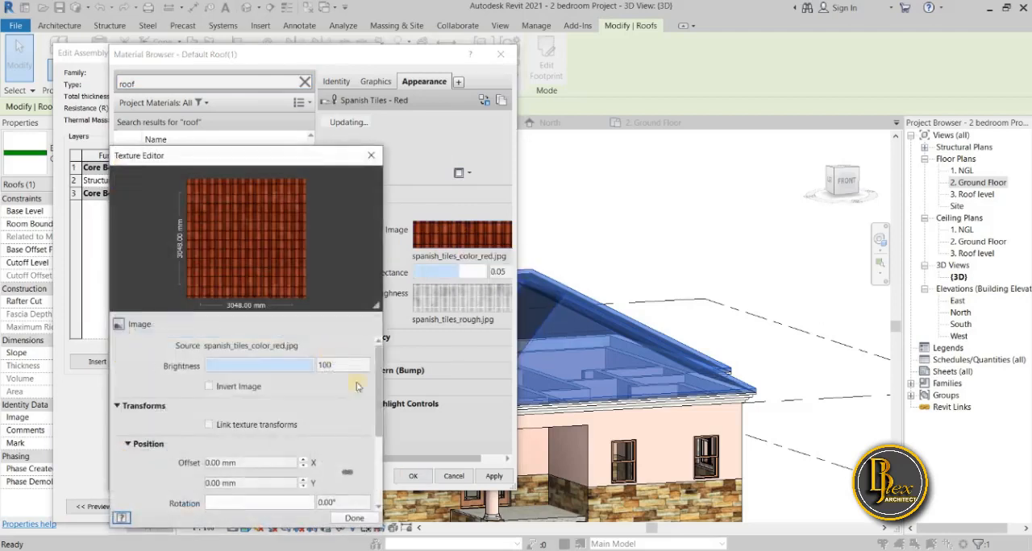
{"action": "scroll", "coordinate": [369, 414], "scroll_direction": "down", "scroll_amount": 5}
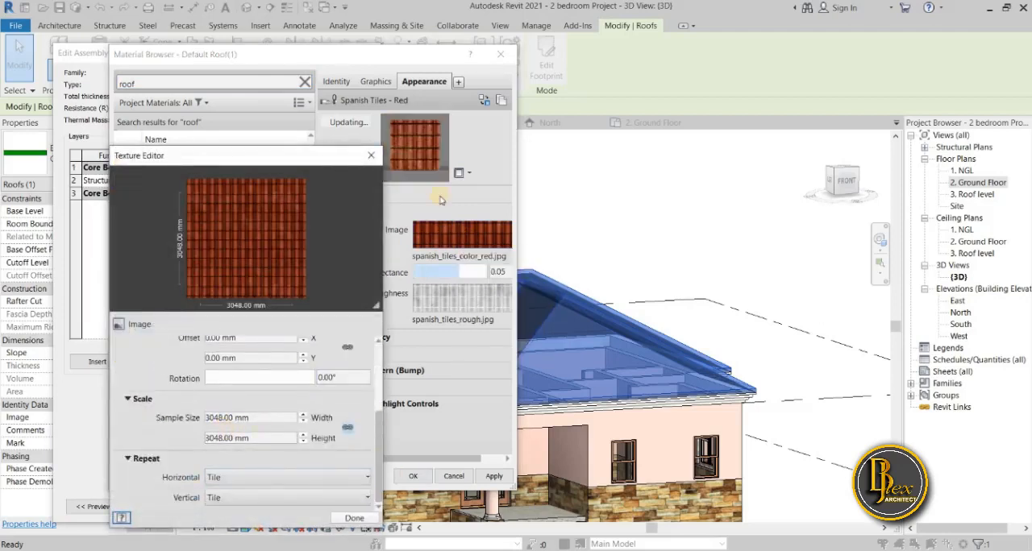
{"action": "left_click", "coordinate": [372, 155]}
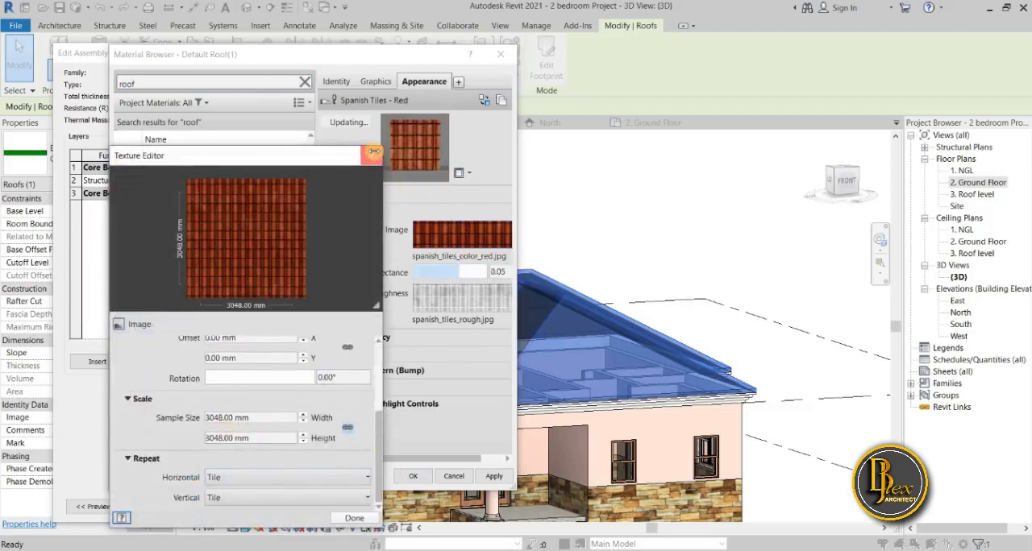
{"action": "left_click", "coordinate": [412, 476]}
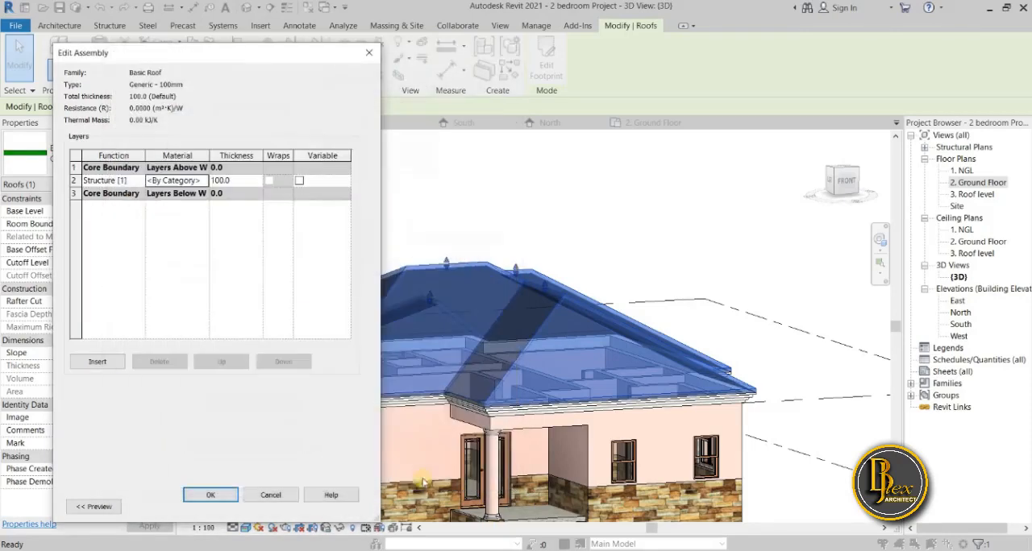
{"action": "left_click", "coordinate": [210, 495]}
{"action": "left_click", "coordinate": [341, 511]}
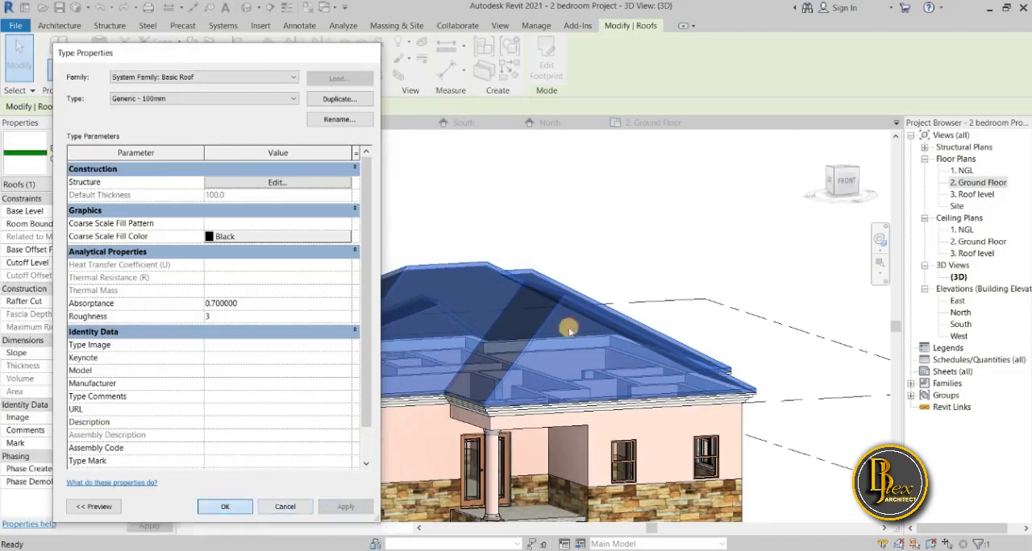
{"action": "left_click", "coordinate": [225, 507]}
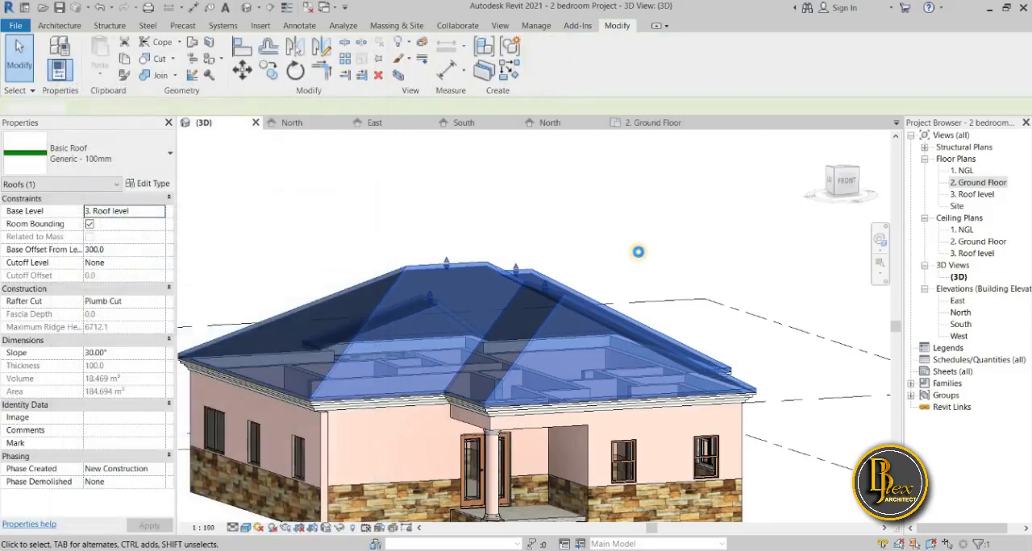
{"action": "left_click", "coordinate": [639, 256]}
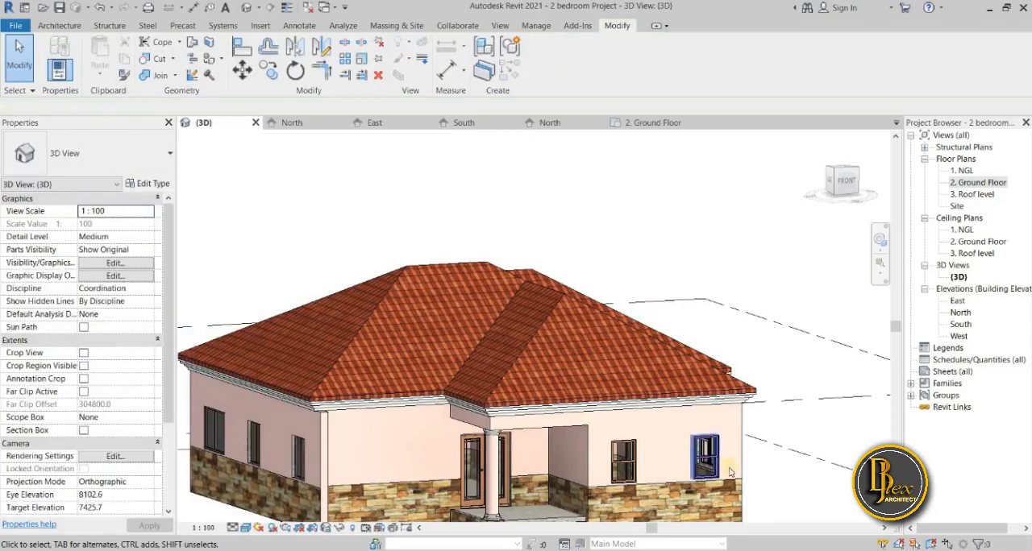
Examine the size and direction of the red tiles on the roof slopes and along the eaves, close up and from afar.
{"action": "scroll", "coordinate": [714, 432], "scroll_direction": "down", "scroll_amount": 2}
{"action": "scroll", "coordinate": [714, 433], "scroll_direction": "down", "scroll_amount": 1}
{"action": "middle_click_drag", "start_coordinate": [714, 432], "coordinate": [658, 332]}
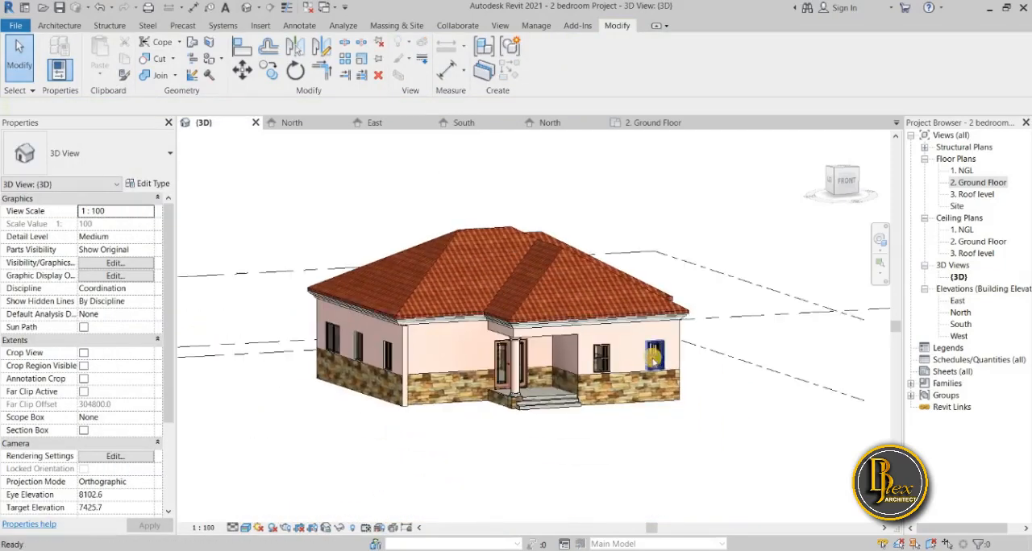
{"action": "scroll", "coordinate": [553, 292], "scroll_direction": "up", "scroll_amount": 4}
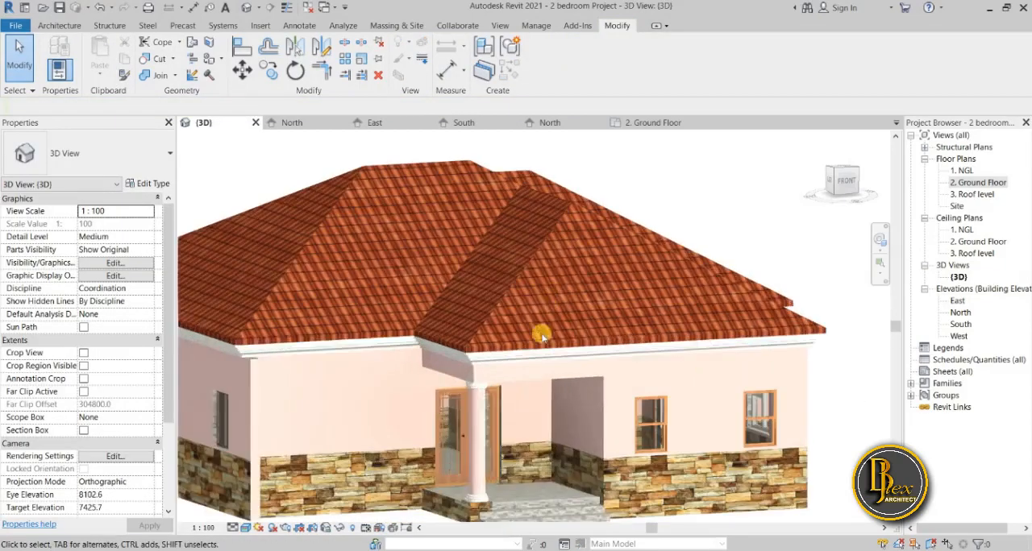
{"action": "scroll", "coordinate": [525, 330], "scroll_direction": "up", "scroll_amount": 5}
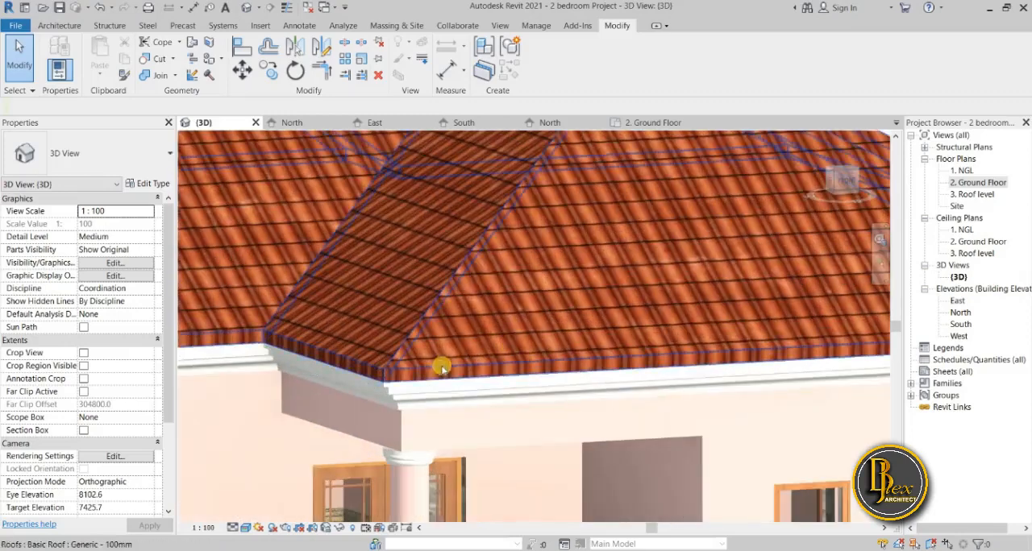
{"action": "scroll", "coordinate": [345, 419], "scroll_direction": "down", "scroll_amount": 4}
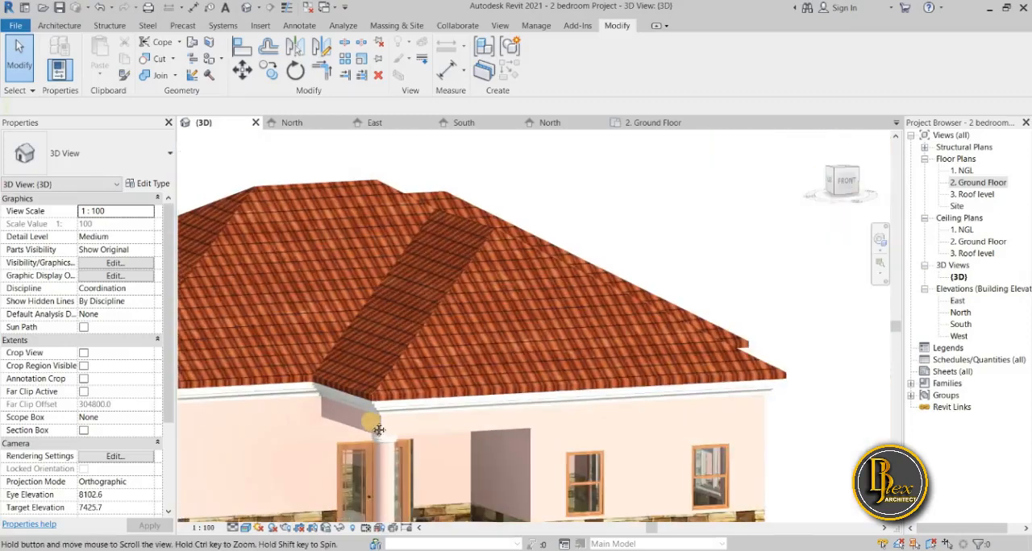
{"action": "scroll", "coordinate": [426, 369], "scroll_direction": "down", "scroll_amount": 5}
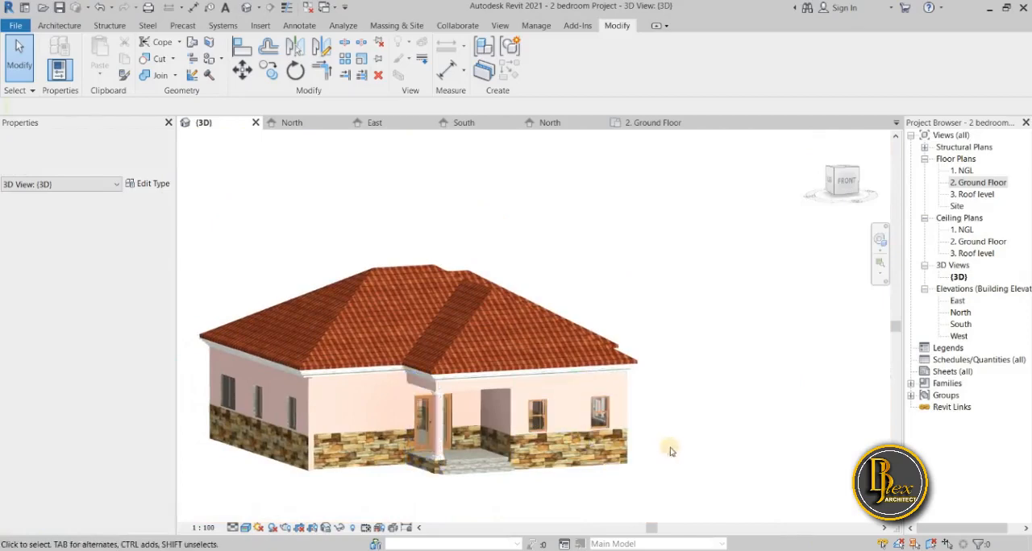
{"action": "scroll", "coordinate": [673, 452], "scroll_direction": "up", "scroll_amount": 3}
{"action": "scroll", "coordinate": [674, 452], "scroll_direction": "down", "scroll_amount": 5}
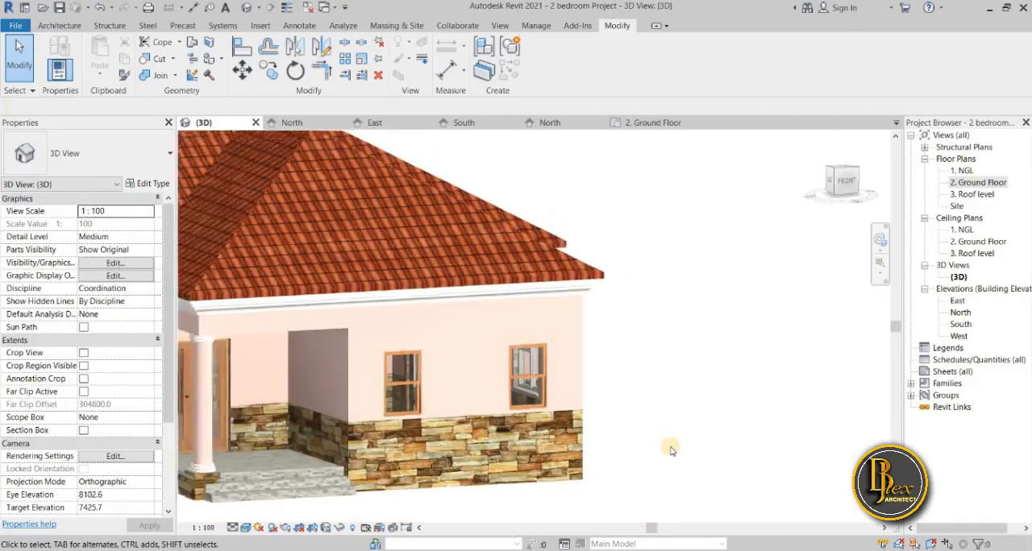
{"action": "middle_click_drag", "start_coordinate": [673, 451], "coordinate": [528, 348], "text": "shift"}
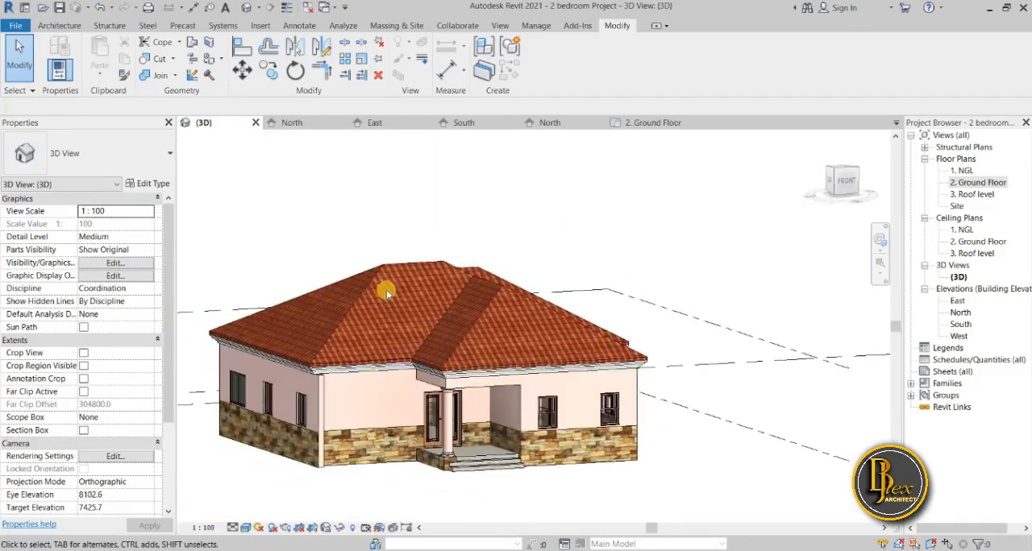
{"action": "scroll", "coordinate": [394, 266], "scroll_direction": "up", "scroll_amount": 3}
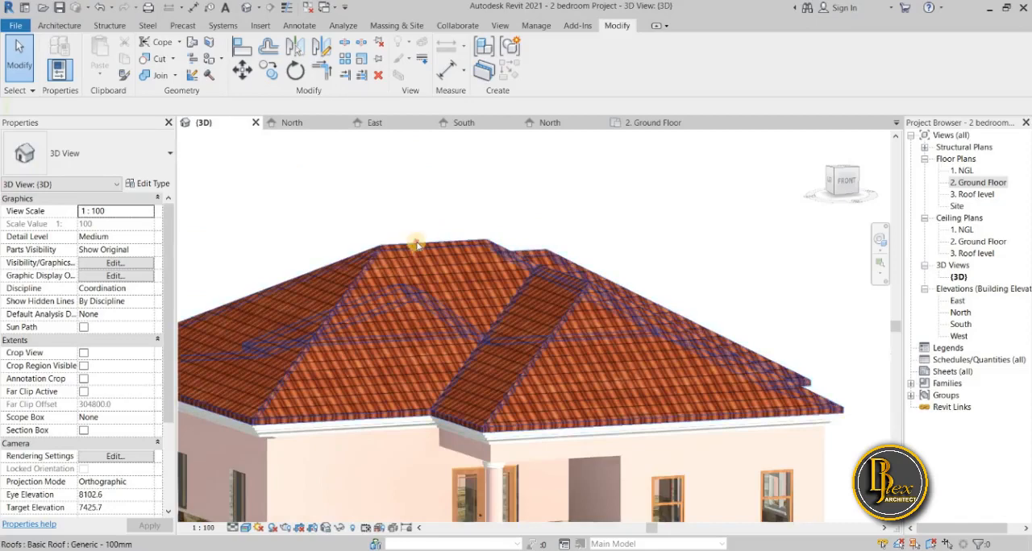
{"action": "left_click", "coordinate": [229, 272]}
{"action": "left_click", "coordinate": [293, 225]}
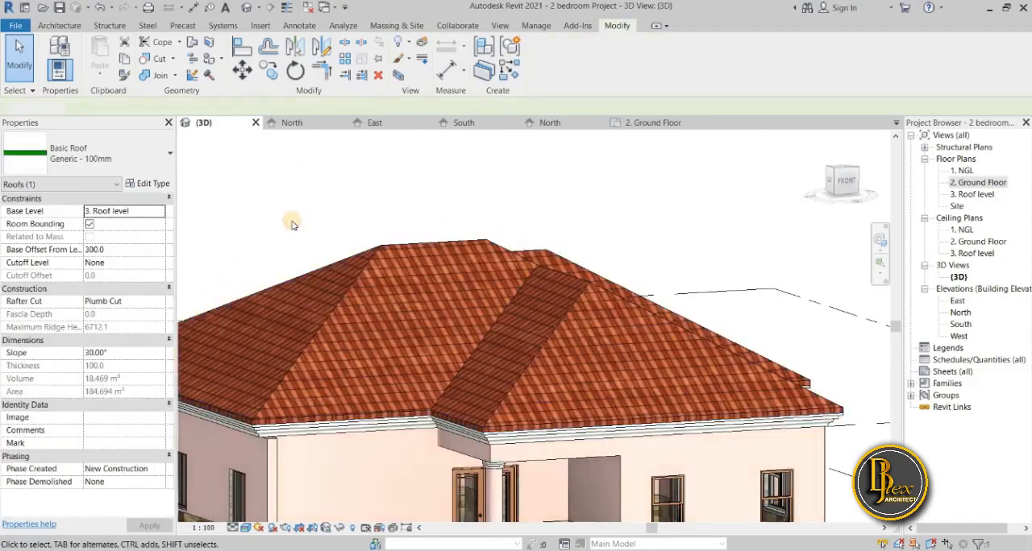
{"action": "scroll", "coordinate": [340, 431], "scroll_direction": "up", "scroll_amount": 2}
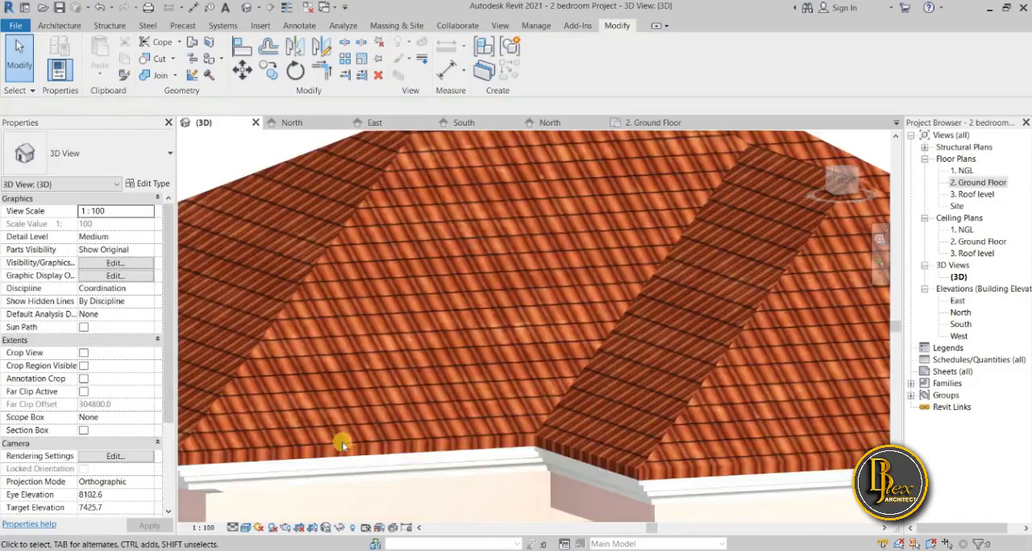
{"action": "middle_click_drag", "start_coordinate": [345, 433], "coordinate": [369, 321]}
{"action": "scroll", "coordinate": [369, 322], "scroll_direction": "down", "scroll_amount": 4}
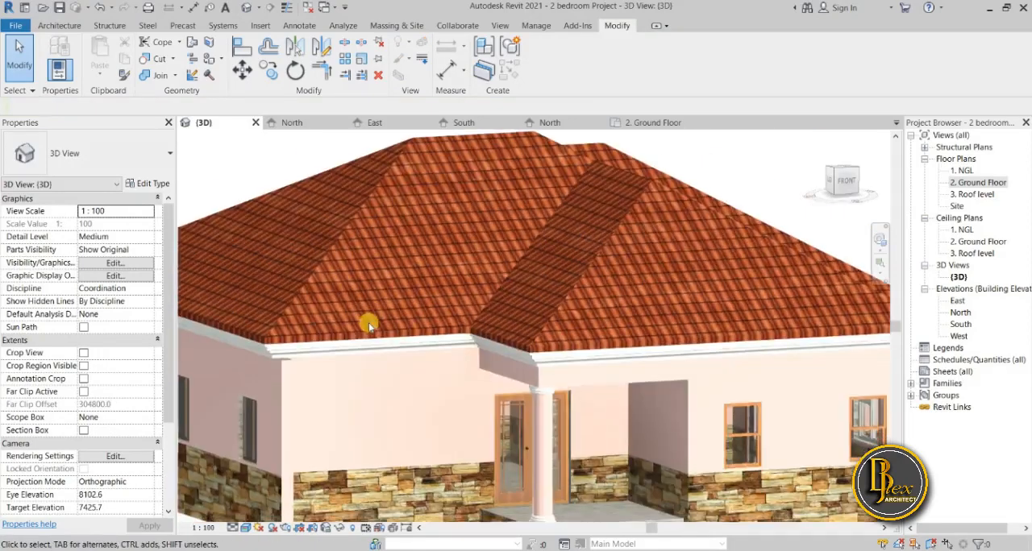
{"action": "scroll", "coordinate": [360, 394], "scroll_direction": "down", "scroll_amount": 1}
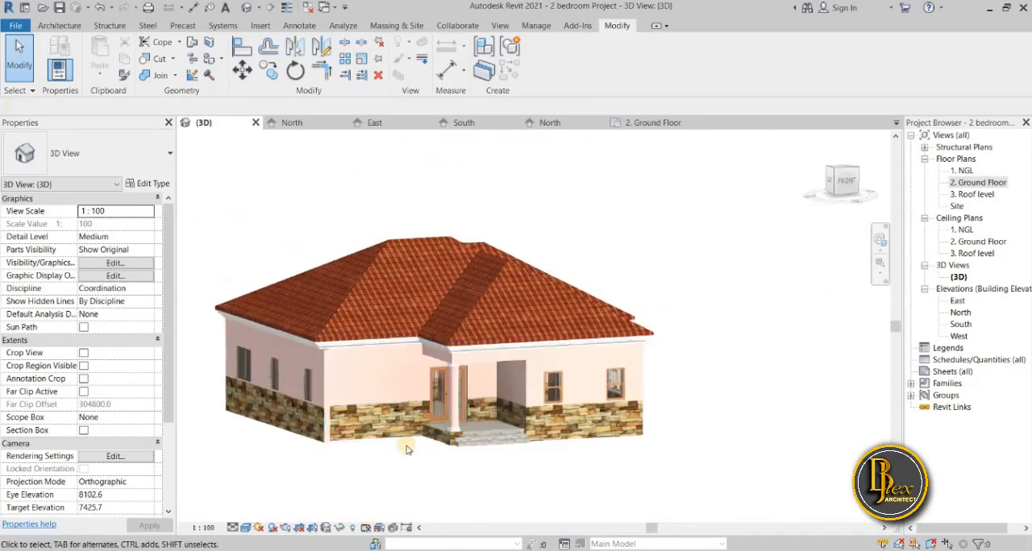
Open the appearance settings of Roof material from the structure layer of the roof's type.
{"action": "left_click", "coordinate": [383, 246]}
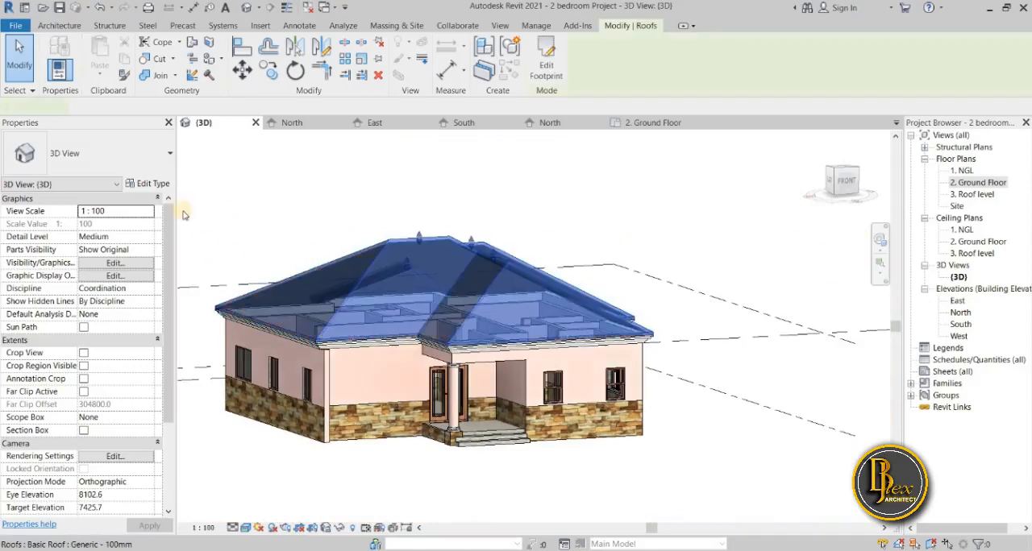
{"action": "left_click", "coordinate": [156, 184]}
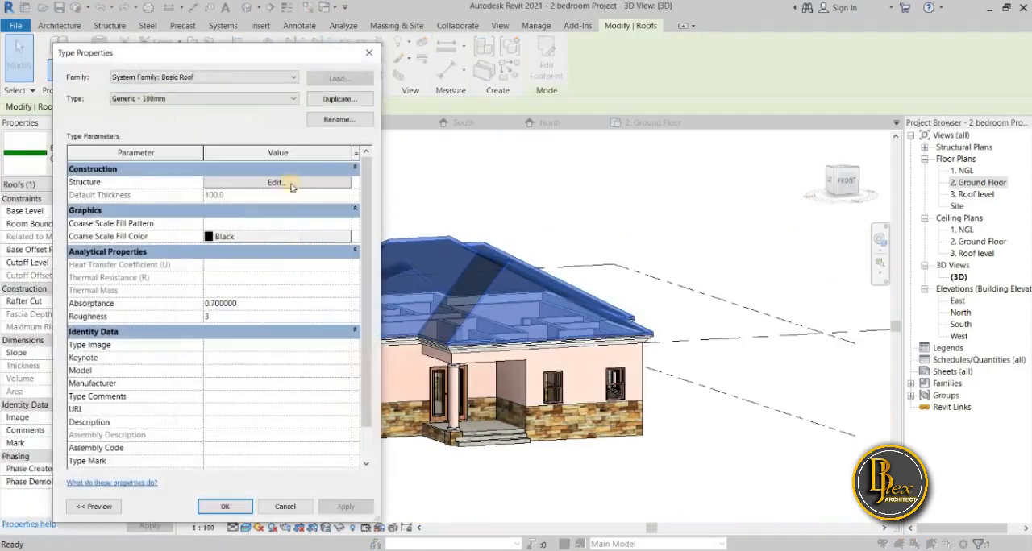
{"action": "left_click", "coordinate": [292, 183]}
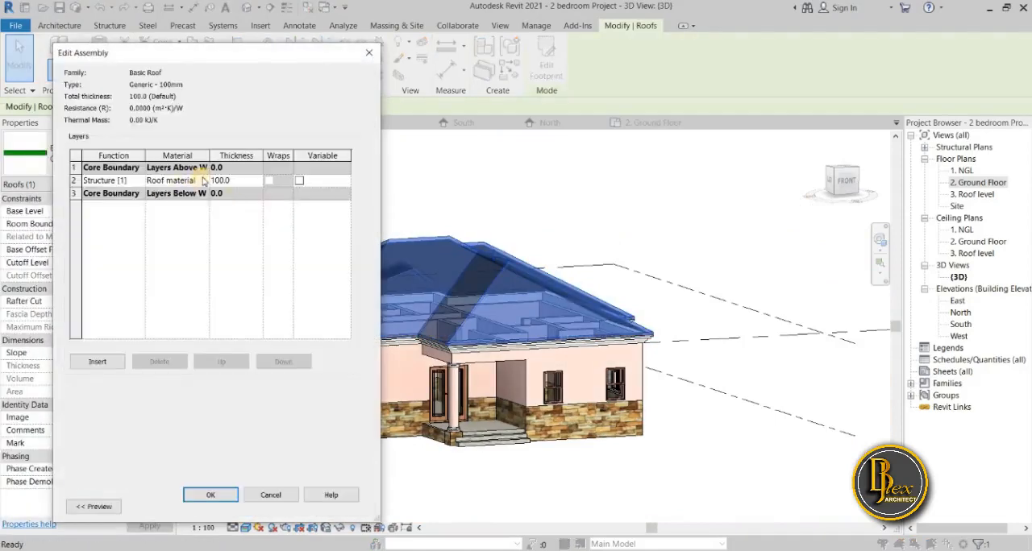
{"action": "left_click", "coordinate": [205, 180]}
{"action": "left_click", "coordinate": [205, 180]}
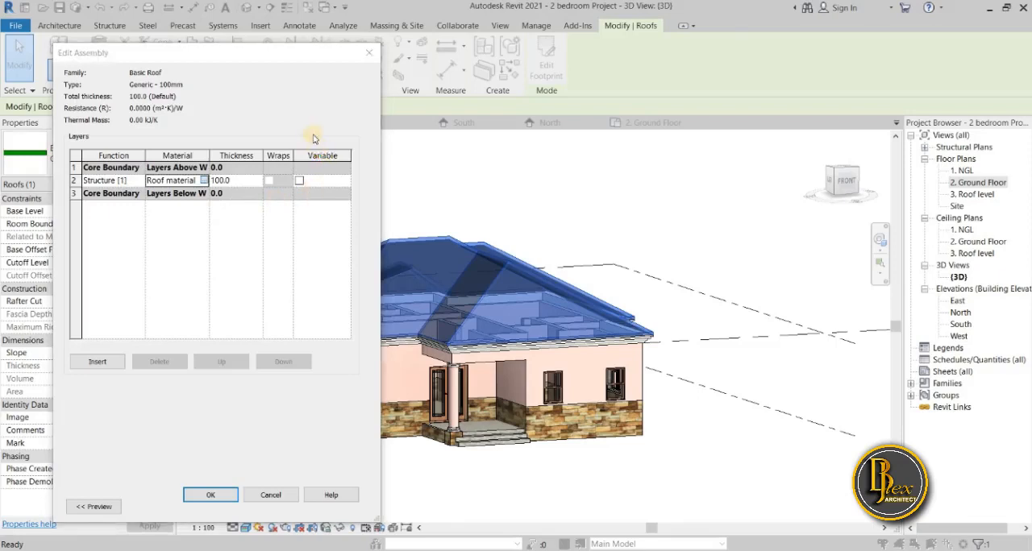
{"action": "left_click", "coordinate": [424, 82]}
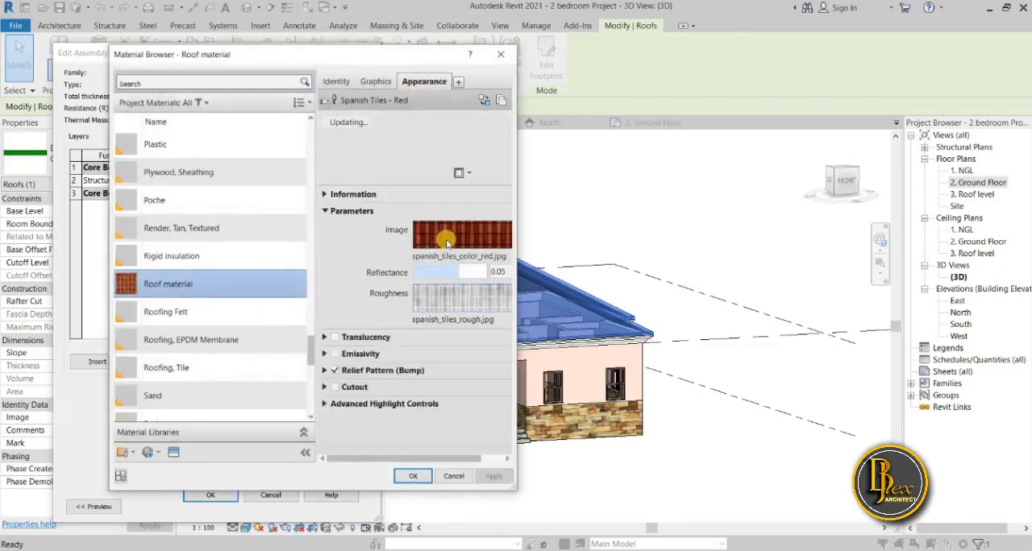
Set the sample size of the spanish_tiles_color_red.jpg texture to 2600 mm wide and high, and apply it to the roof type.
{"action": "left_click", "coordinate": [448, 241]}
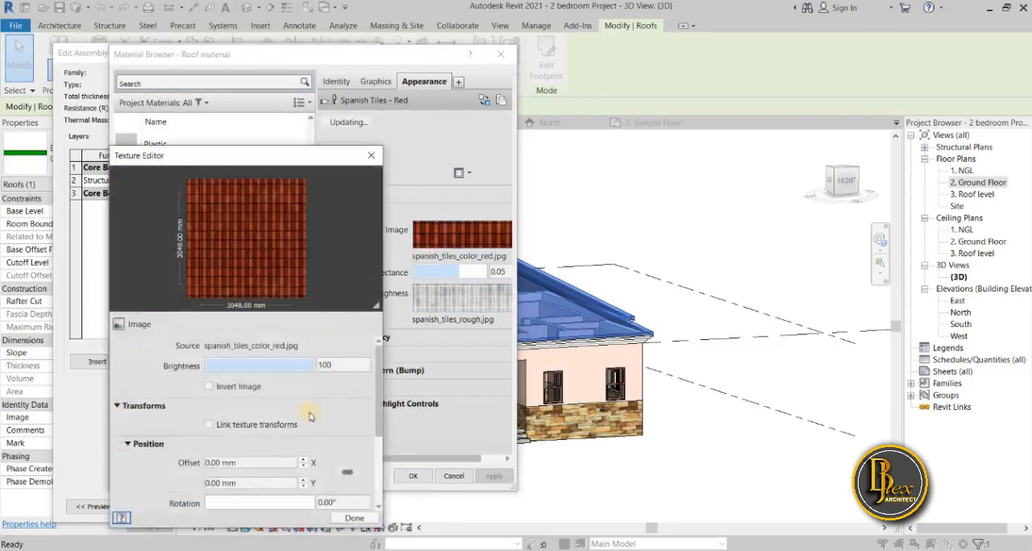
{"action": "scroll", "coordinate": [354, 413], "scroll_direction": "down", "scroll_amount": 1}
{"action": "scroll", "coordinate": [355, 414], "scroll_direction": "down", "scroll_amount": 3}
{"action": "left_click", "coordinate": [216, 418]}
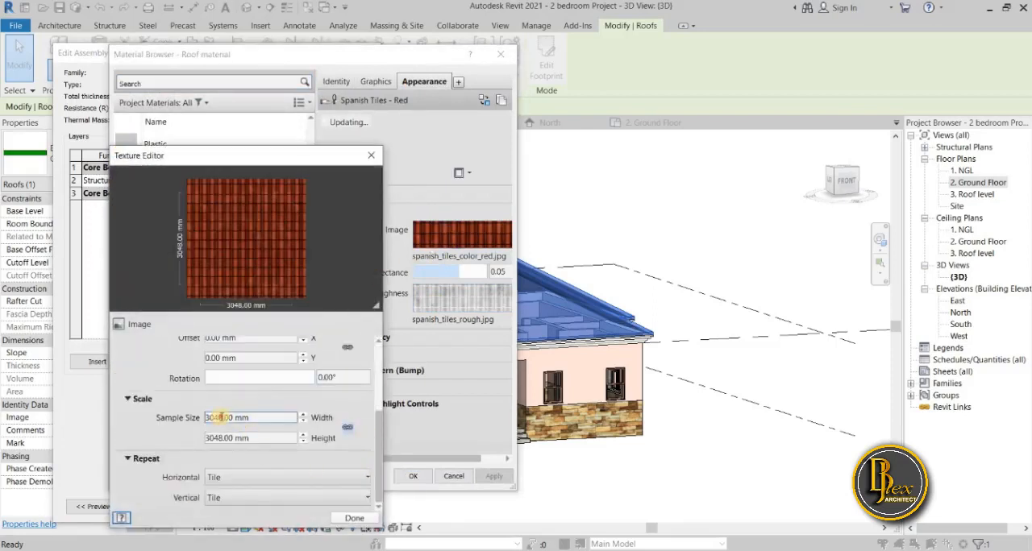
{"action": "left_click_drag", "start_coordinate": [222, 417], "coordinate": [193, 424]}
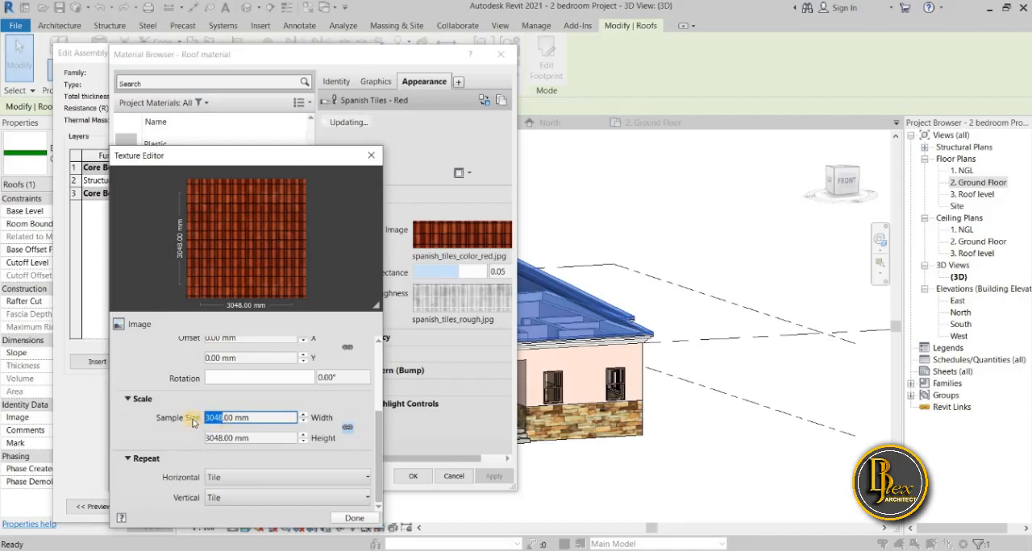
{"action": "type", "text": "16"}
{"action": "left_click", "coordinate": [168, 403]}
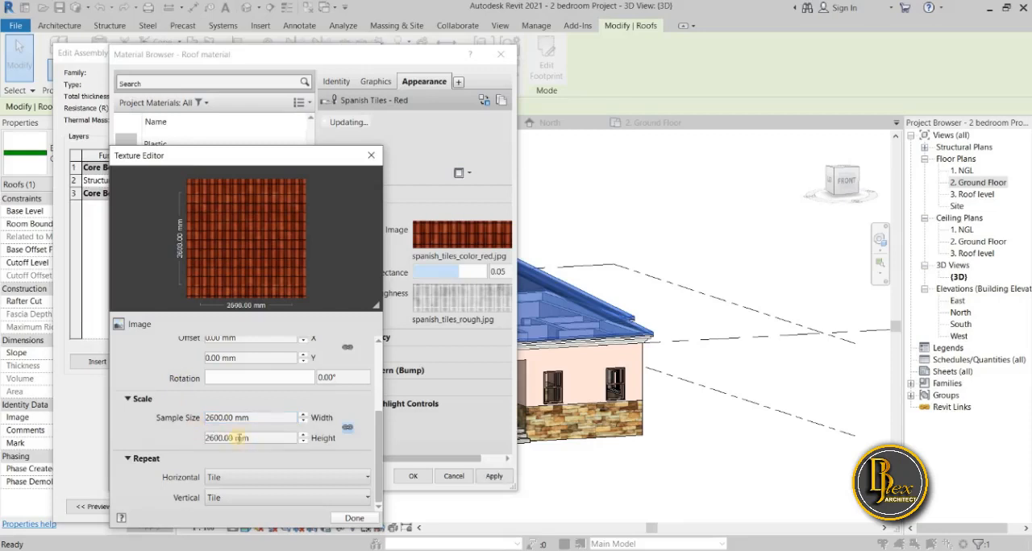
{"action": "left_click", "coordinate": [355, 518]}
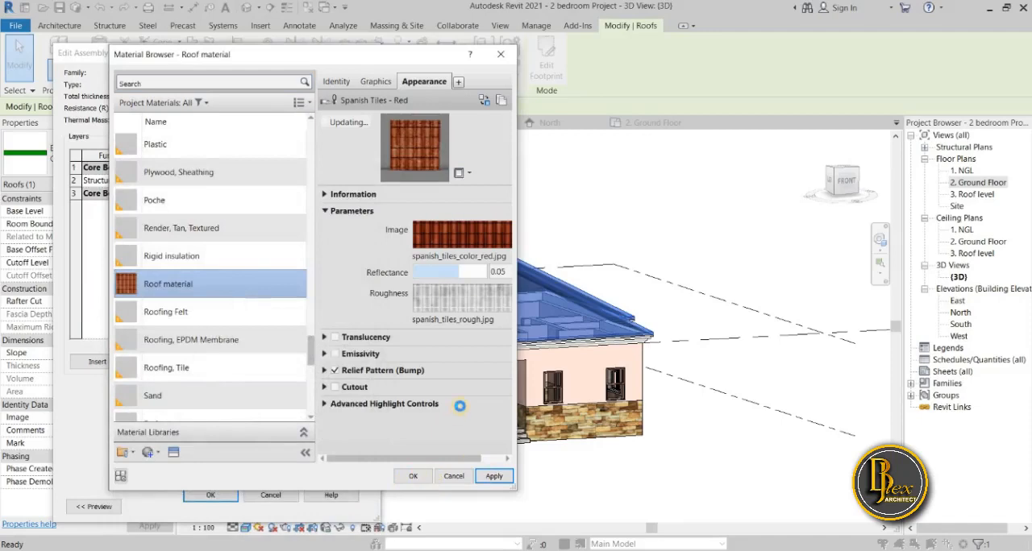
{"action": "left_click", "coordinate": [413, 476]}
{"action": "left_click", "coordinate": [205, 497]}
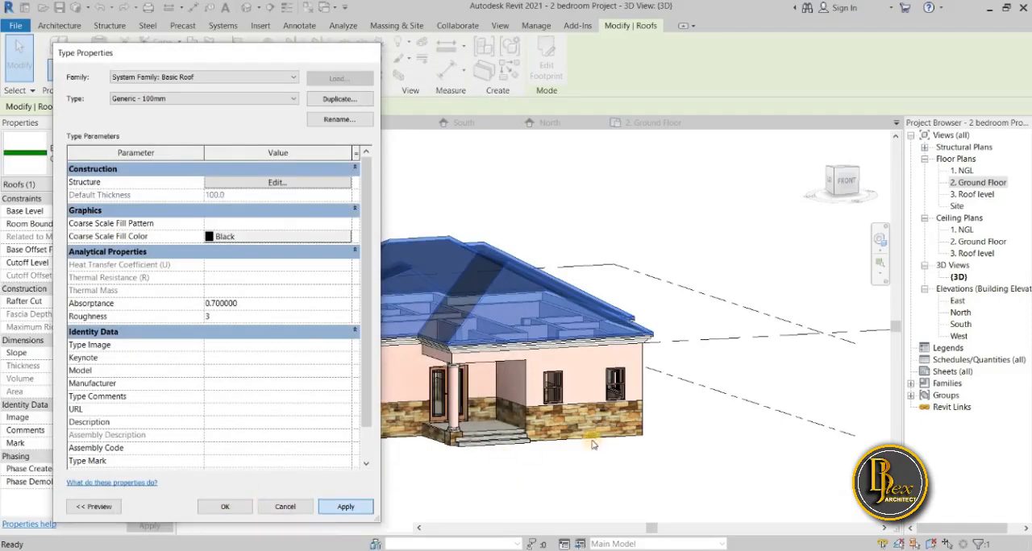
{"action": "left_click", "coordinate": [708, 436]}
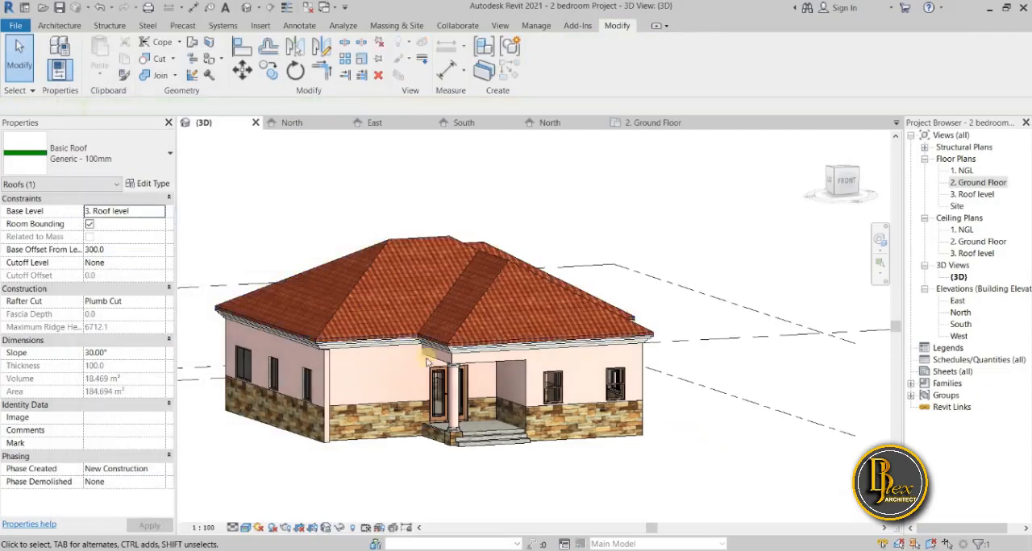
Examine the rescaled roof tiles together with the front walls, stone base and porch of the house.
{"action": "scroll", "coordinate": [376, 305], "scroll_direction": "up", "scroll_amount": 4}
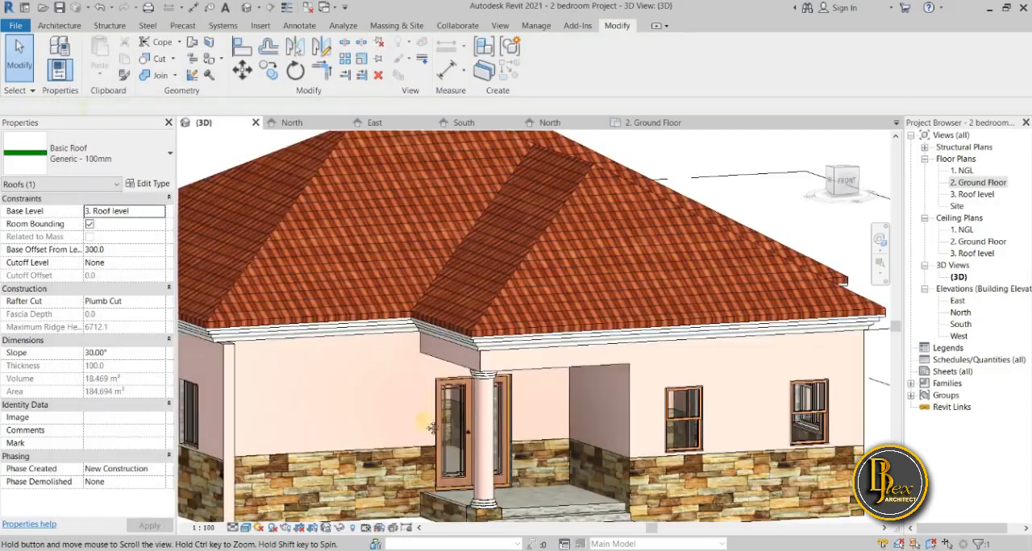
{"action": "scroll", "coordinate": [376, 387], "scroll_direction": "up", "scroll_amount": 4}
{"action": "key", "text": "Escape"}
{"action": "scroll", "coordinate": [373, 384], "scroll_direction": "down", "scroll_amount": 5}
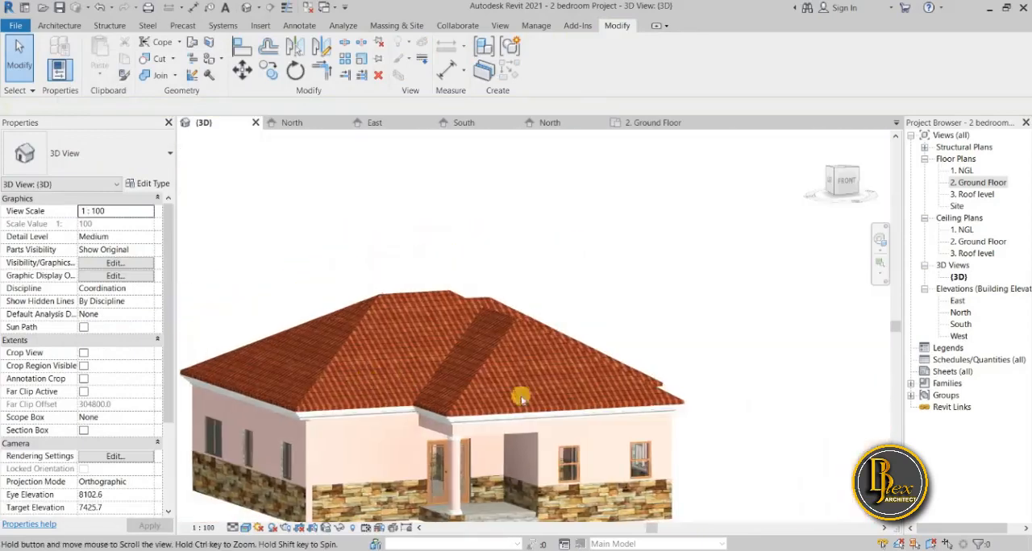
{"action": "scroll", "coordinate": [633, 341], "scroll_direction": "down", "scroll_amount": 3}
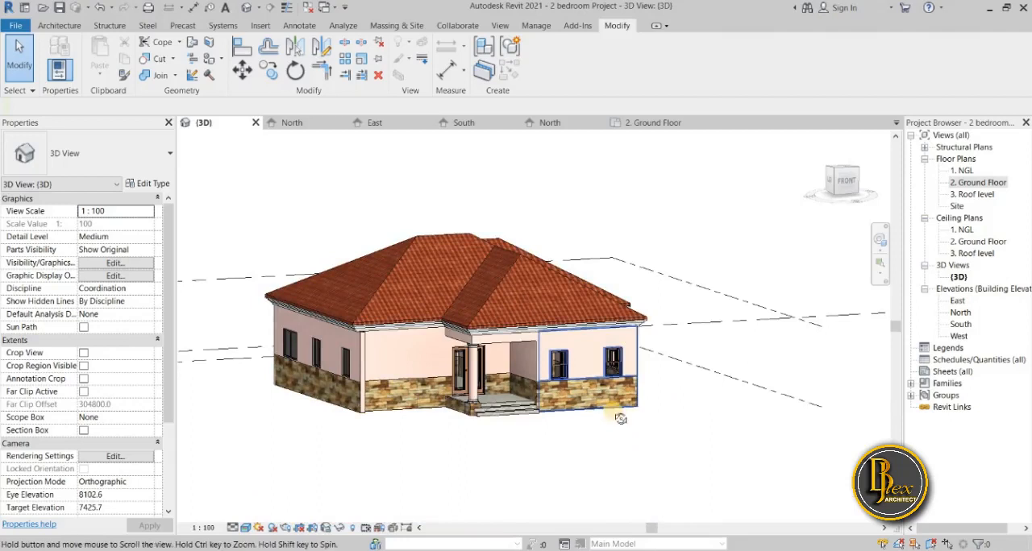
{"action": "middle_click_drag", "start_coordinate": [621, 420], "coordinate": [620, 418], "text": "shift"}
{"action": "scroll", "coordinate": [620, 417], "scroll_direction": "down", "scroll_amount": 3}
{"action": "scroll", "coordinate": [416, 371], "scroll_direction": "up", "scroll_amount": 3}
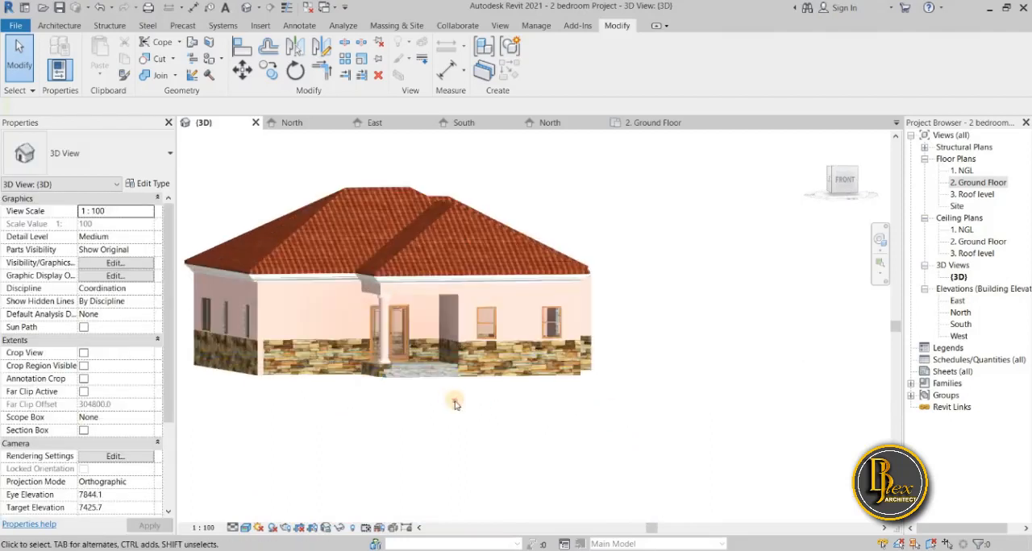
Open the North elevation and preview its roof, walls and stone base in the Realistic visual style.
{"action": "middle_click_drag", "start_coordinate": [454, 405], "coordinate": [837, 422], "text": "shift"}
{"action": "middle_click_drag", "start_coordinate": [839, 458], "coordinate": [473, 438], "text": "shift"}
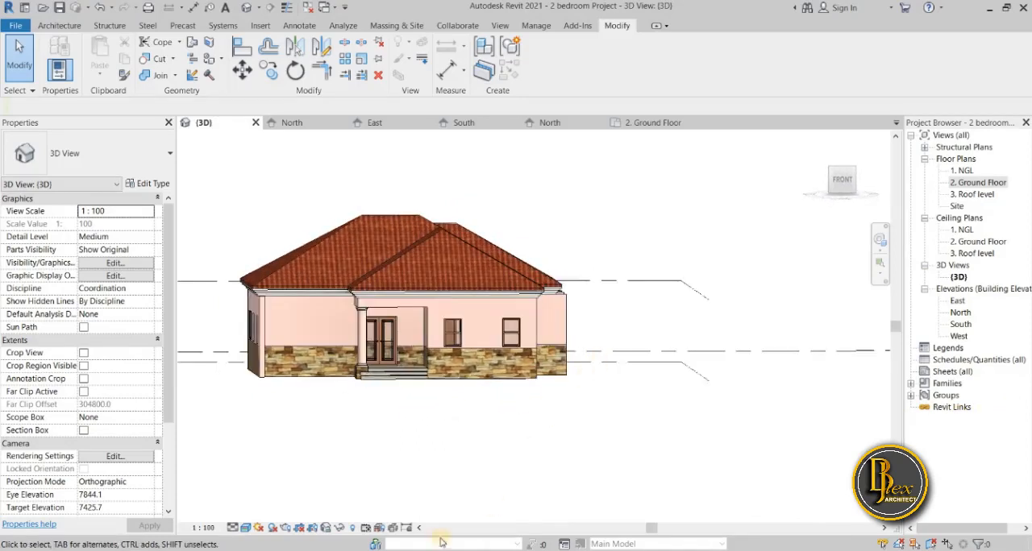
{"action": "double_click", "coordinate": [962, 313]}
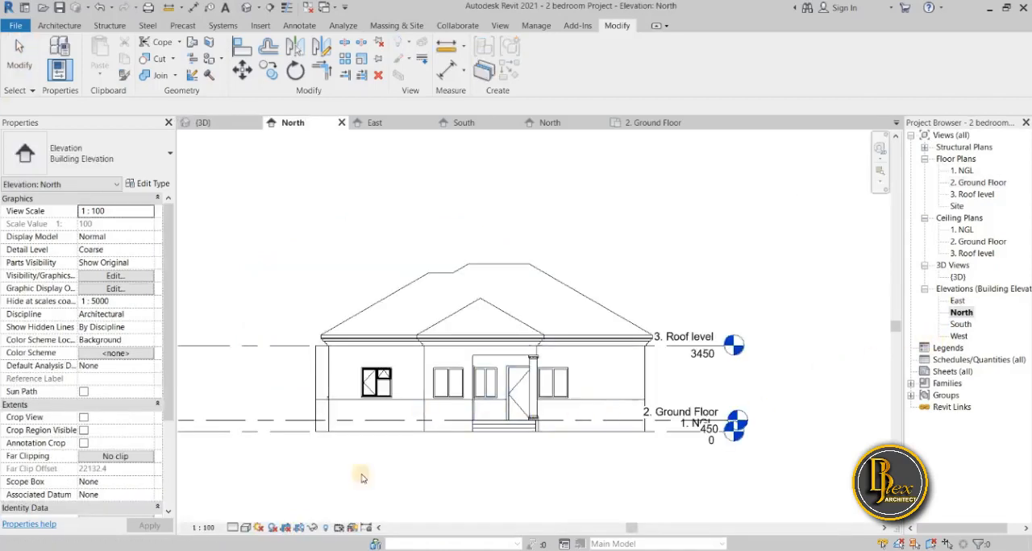
{"action": "scroll", "coordinate": [367, 484], "scroll_direction": "down", "scroll_amount": 2}
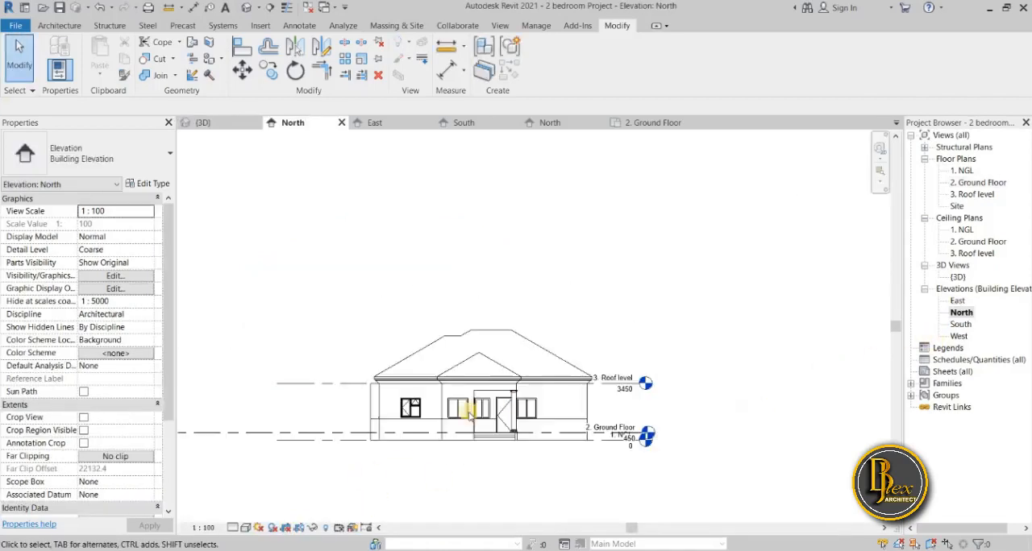
{"action": "left_click", "coordinate": [353, 494]}
{"action": "left_click", "coordinate": [246, 528]}
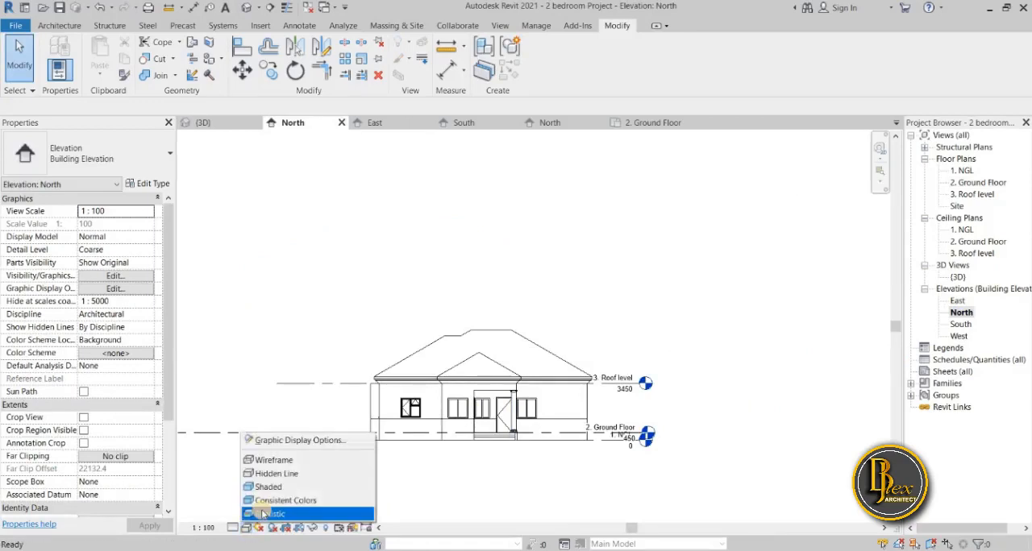
{"action": "left_click", "coordinate": [261, 511]}
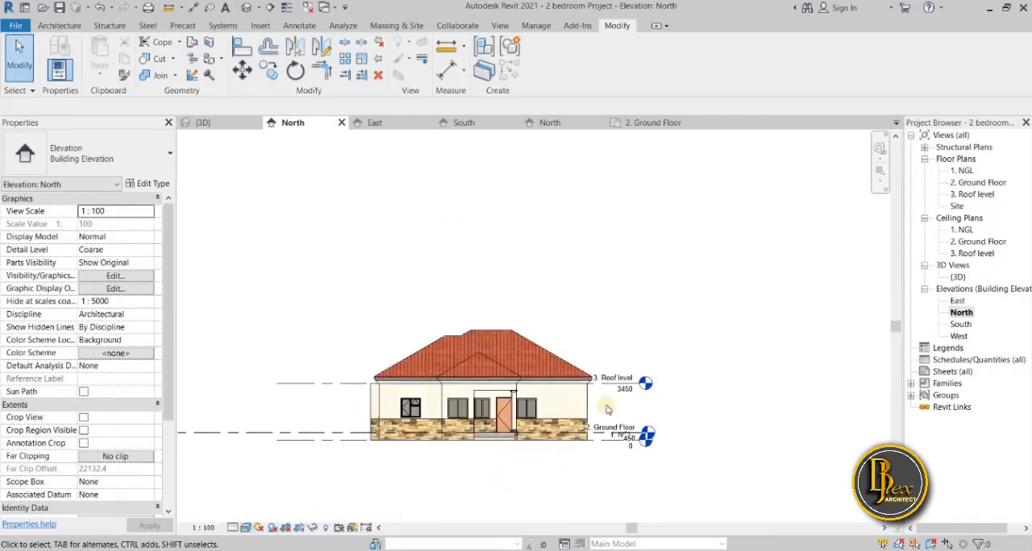
{"action": "scroll", "coordinate": [502, 449], "scroll_direction": "up", "scroll_amount": 1}
{"action": "scroll", "coordinate": [502, 449], "scroll_direction": "up", "scroll_amount": 2}
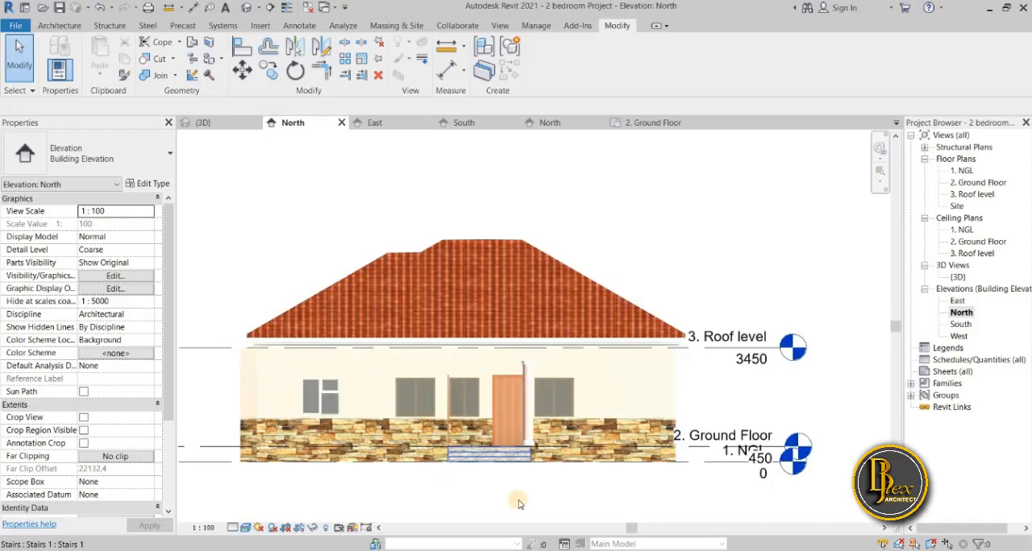
{"action": "scroll", "coordinate": [518, 504], "scroll_direction": "down", "scroll_amount": 1}
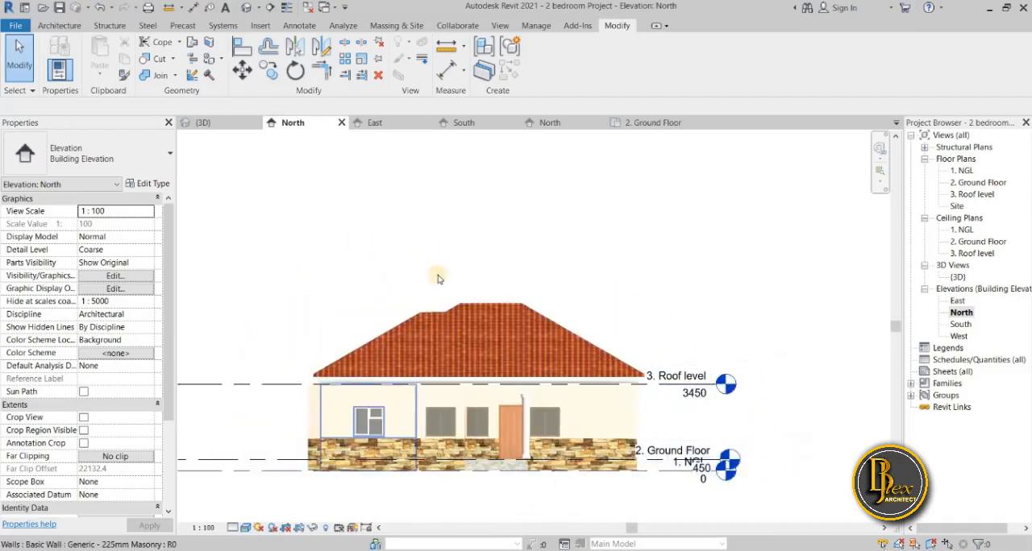
Set the North elevation to Hidden Line style and extend the level lines so their heads sit farther away from the house.
{"action": "left_click", "coordinate": [246, 528]}
{"action": "left_click", "coordinate": [276, 475]}
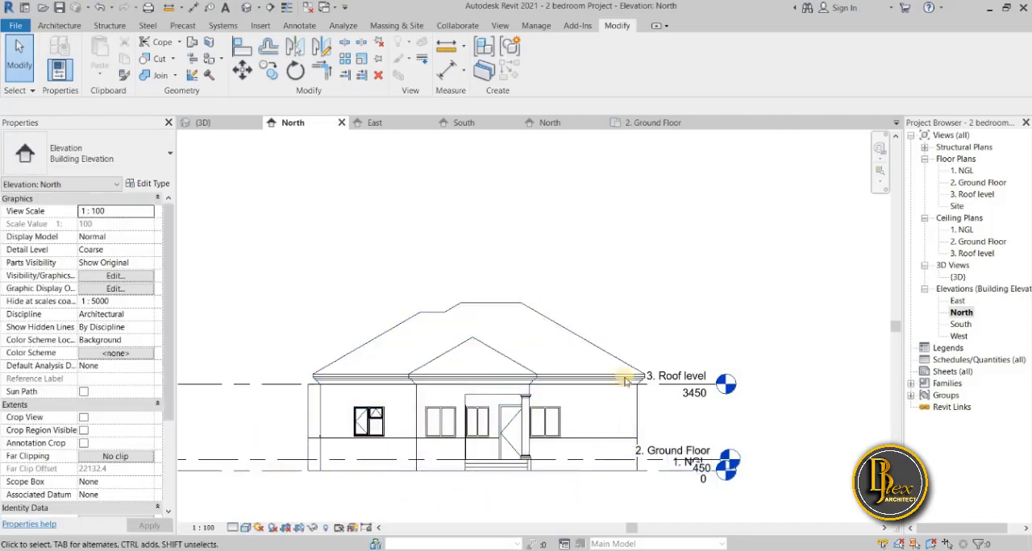
{"action": "left_click", "coordinate": [717, 389]}
{"action": "left_click_drag", "start_coordinate": [716, 386], "coordinate": [782, 387]}
{"action": "left_click_drag", "start_coordinate": [712, 461], "coordinate": [807, 459]}
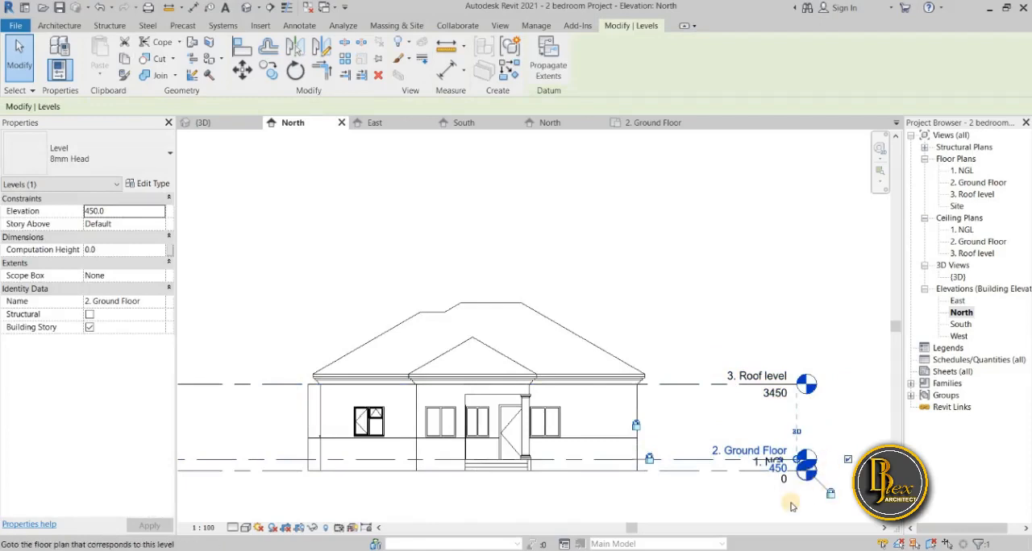
{"action": "left_click", "coordinate": [791, 504]}
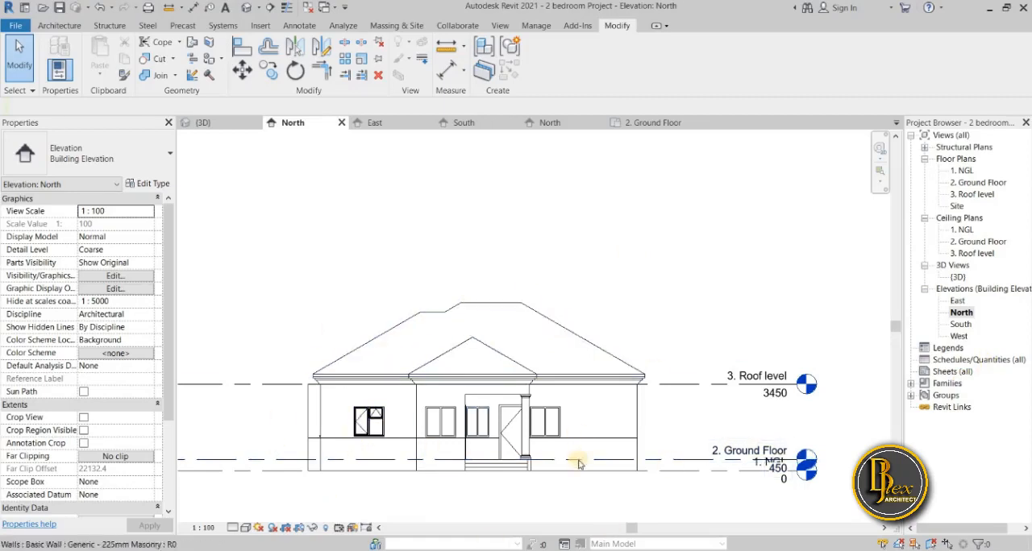
Return to the 3D view and examine the porch, front walls and tiled roof from a raised angle.
{"action": "left_click", "coordinate": [230, 121]}
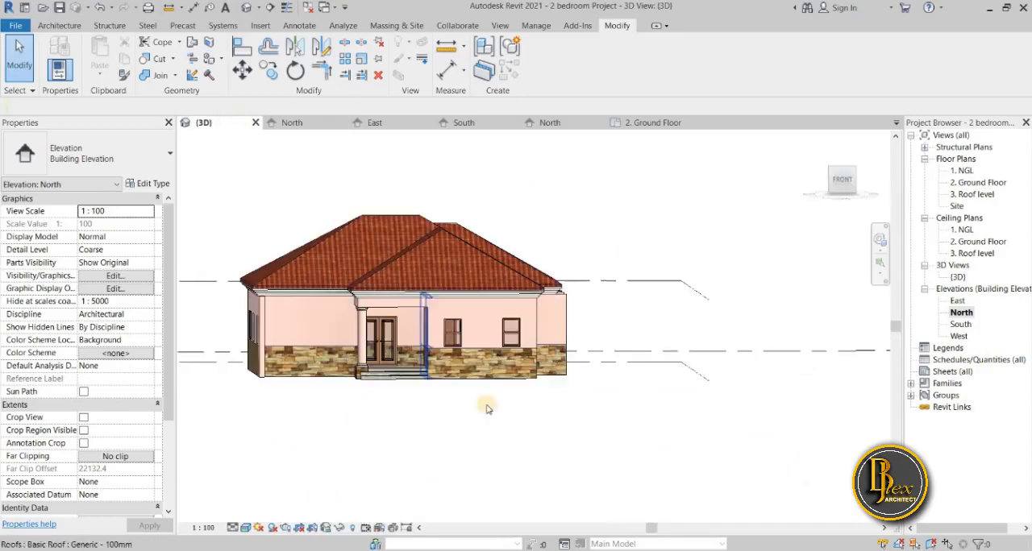
{"action": "middle_click_drag", "start_coordinate": [548, 423], "coordinate": [481, 482], "text": "shift"}
{"action": "scroll", "coordinate": [480, 426], "scroll_direction": "up", "scroll_amount": 2}
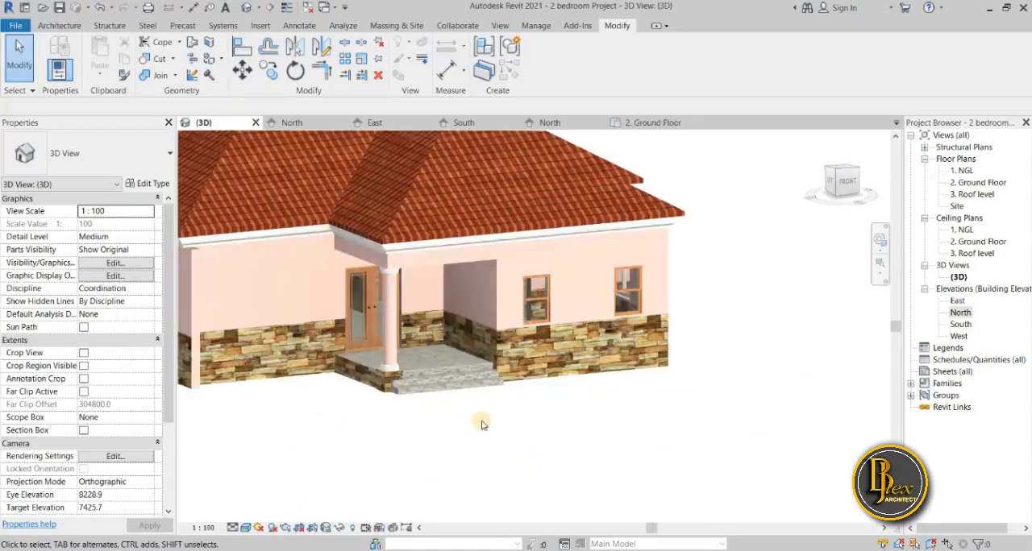
{"action": "scroll", "coordinate": [482, 425], "scroll_direction": "down", "scroll_amount": 2}
{"action": "middle_click_drag", "start_coordinate": [482, 426], "coordinate": [523, 468]}
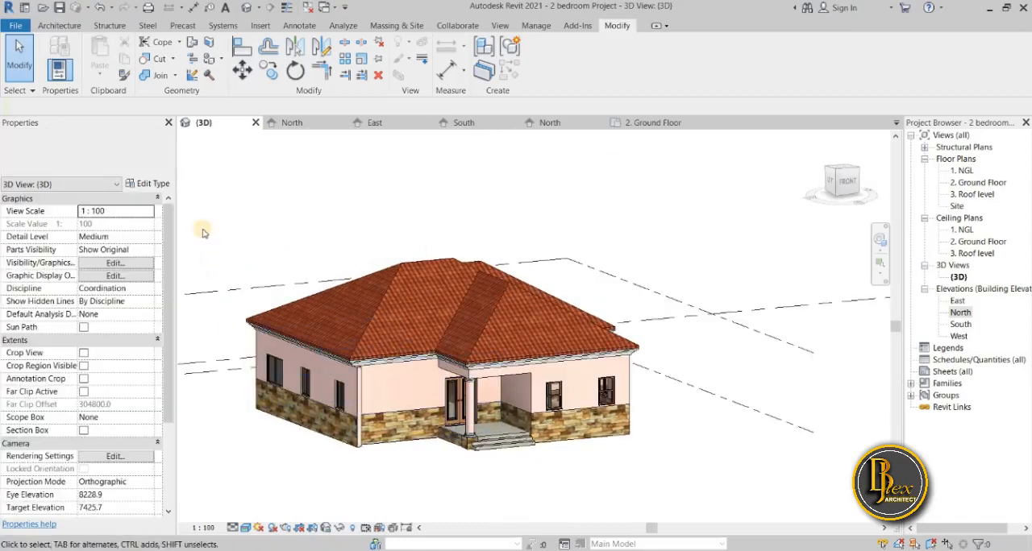
{"action": "left_click", "coordinate": [153, 185]}
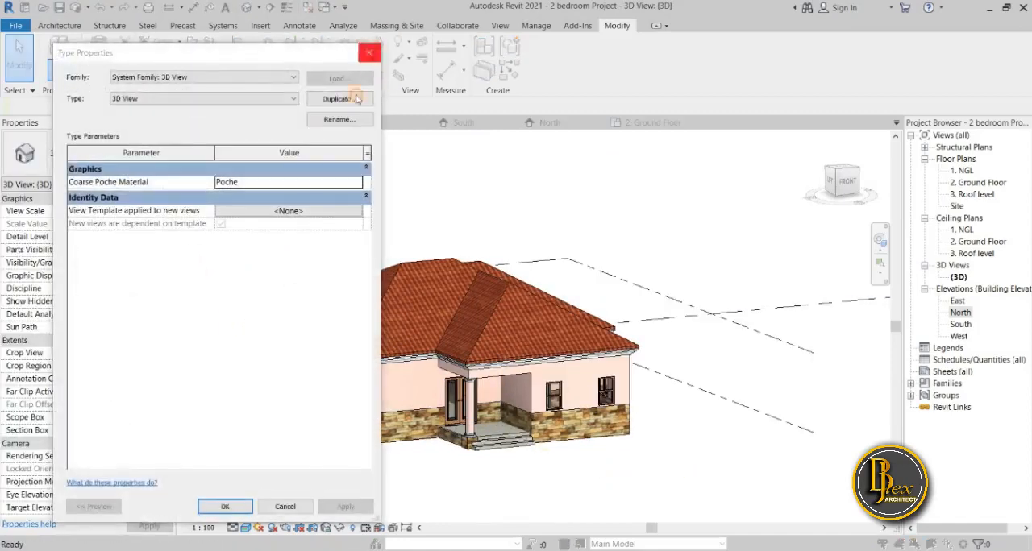
{"action": "left_click", "coordinate": [369, 52]}
{"action": "middle_click_drag", "start_coordinate": [341, 233], "coordinate": [581, 301]}
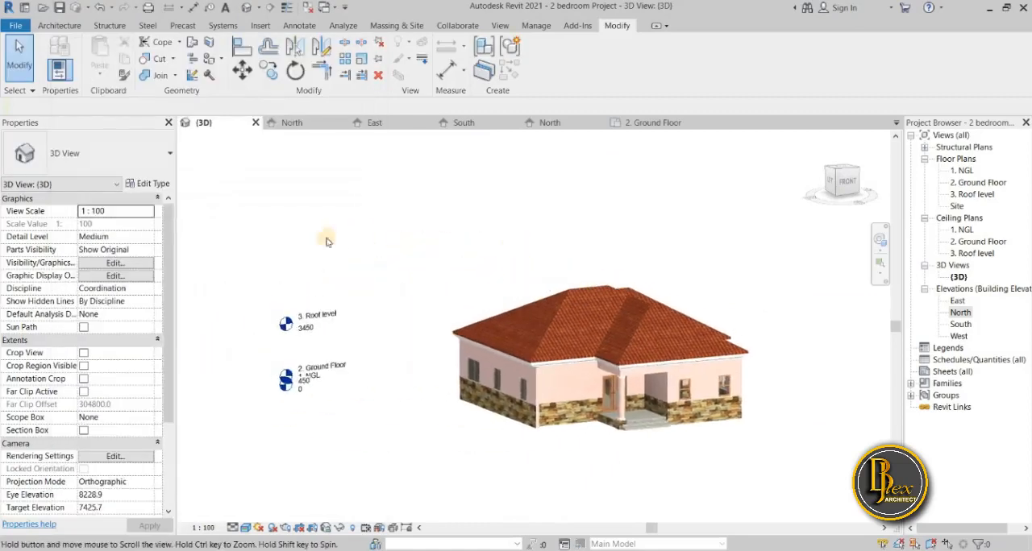
{"action": "left_click", "coordinate": [153, 185]}
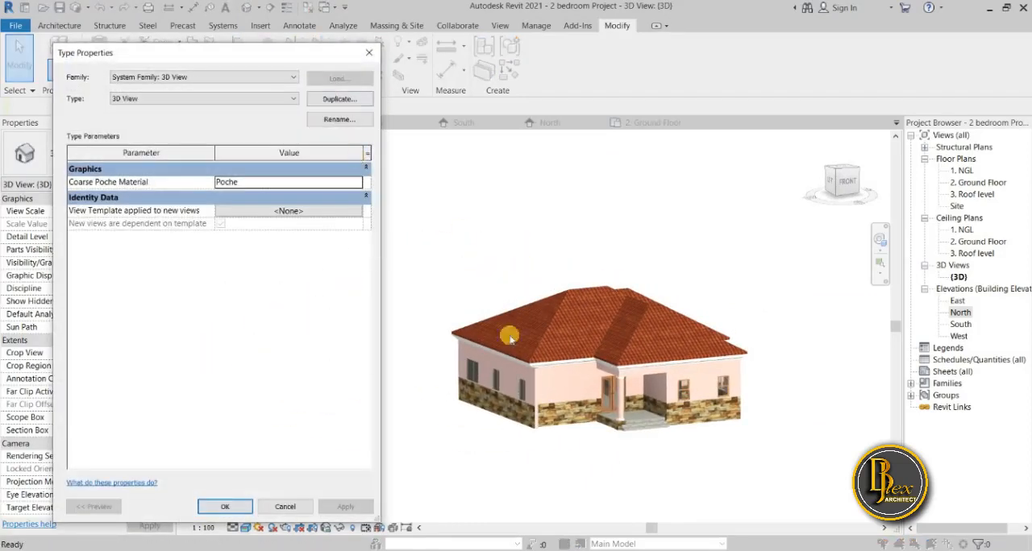
{"action": "left_click", "coordinate": [363, 53]}
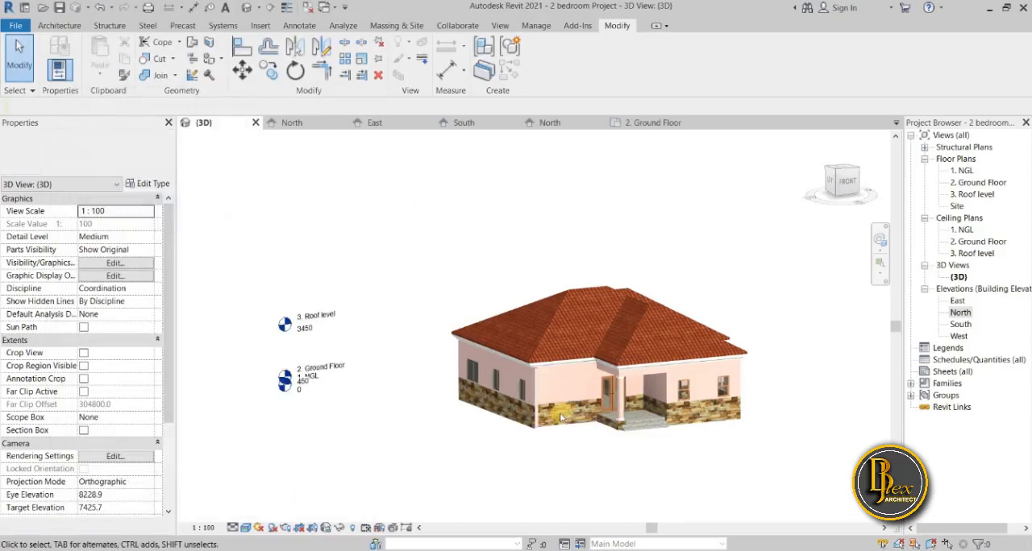
Open the appearance colour of the Upper material from the structure of the front wall's Generic - 225mm Masonry type.
{"action": "scroll", "coordinate": [560, 429], "scroll_direction": "up", "scroll_amount": 3}
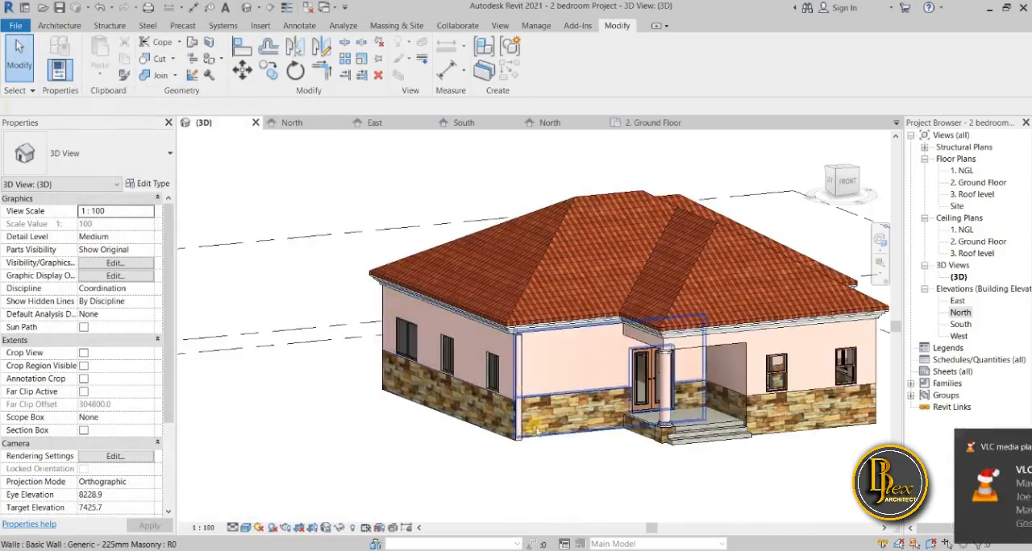
{"action": "left_click", "coordinate": [565, 392]}
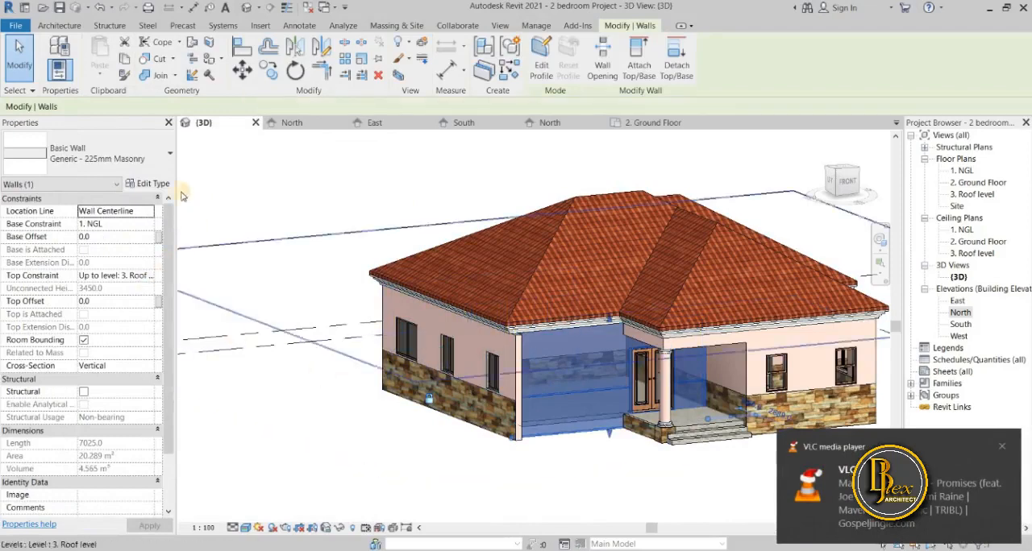
{"action": "left_click", "coordinate": [148, 183]}
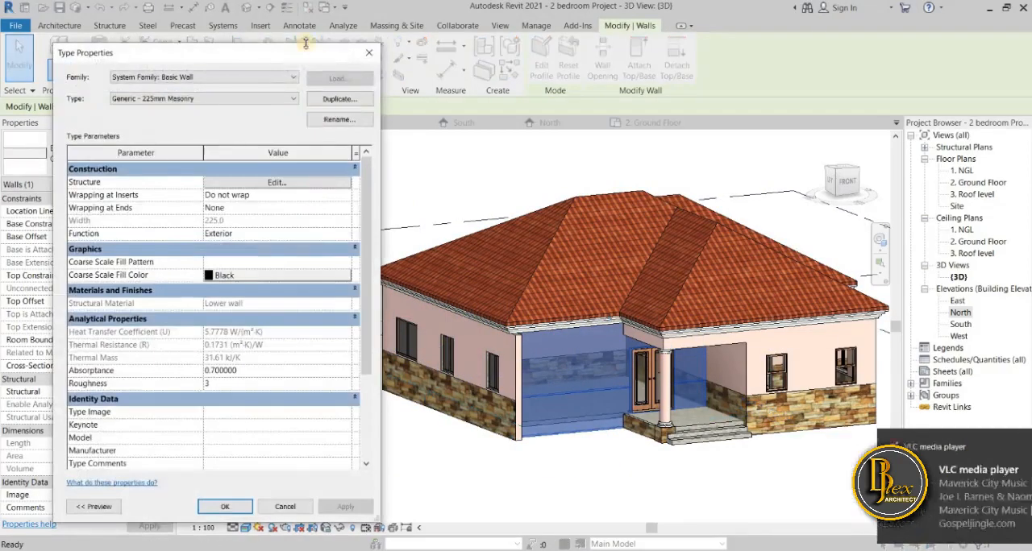
{"action": "left_click_drag", "start_coordinate": [293, 50], "coordinate": [277, 46]}
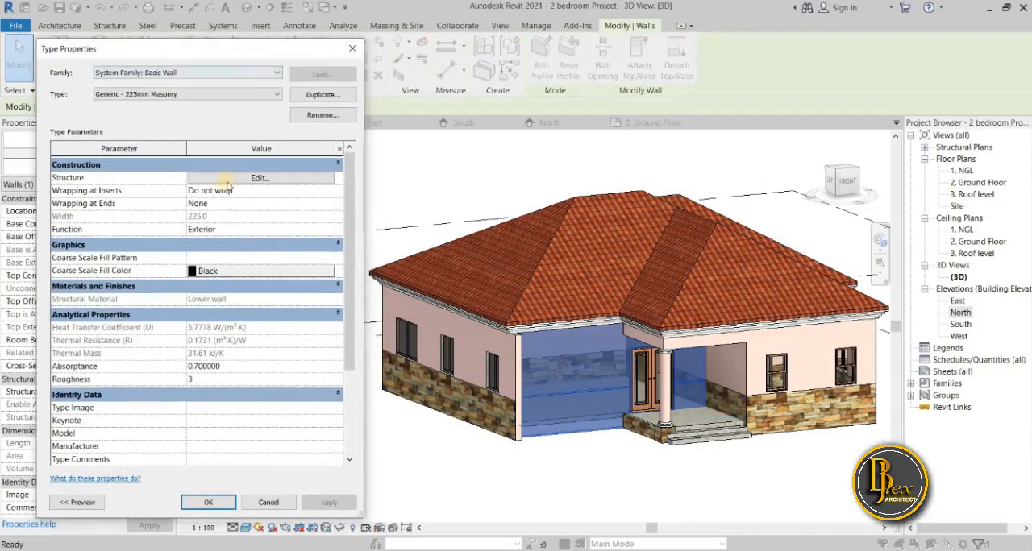
{"action": "left_click", "coordinate": [230, 181]}
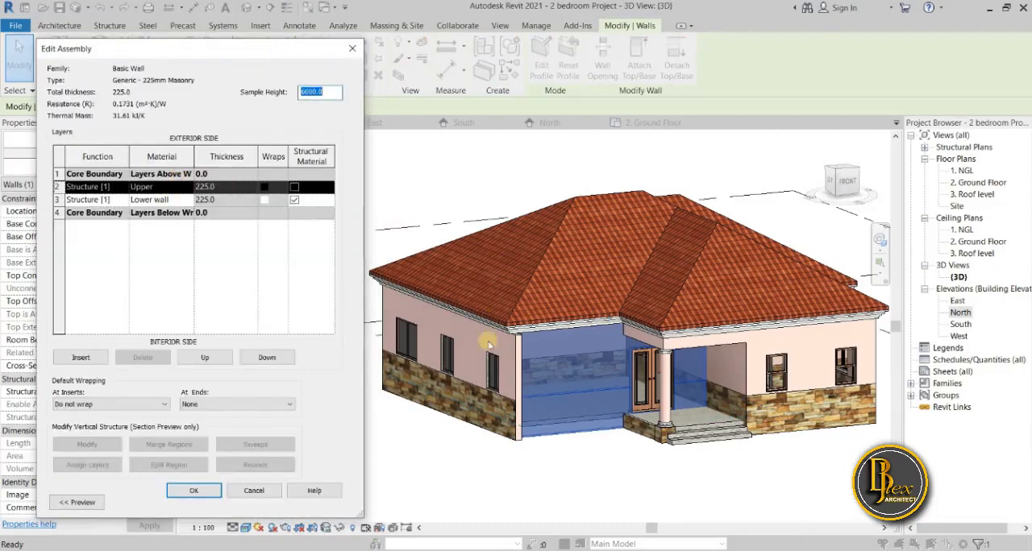
{"action": "left_click", "coordinate": [187, 186]}
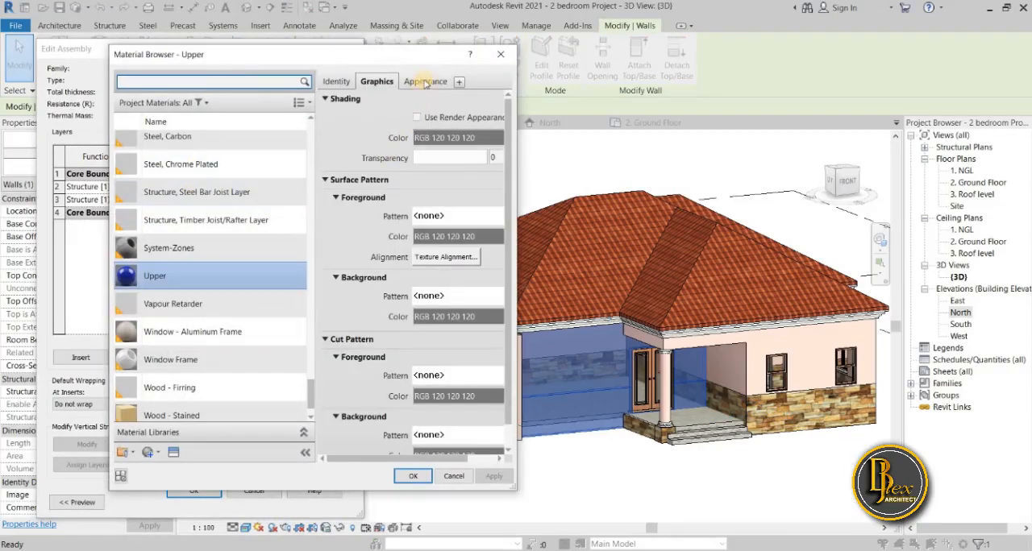
{"action": "left_click", "coordinate": [425, 82]}
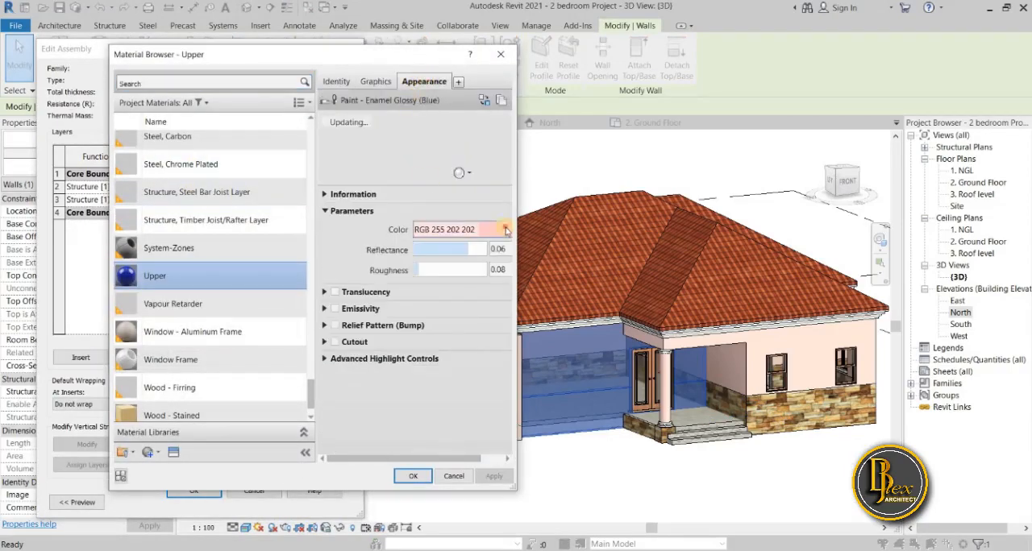
{"action": "left_click", "coordinate": [506, 229]}
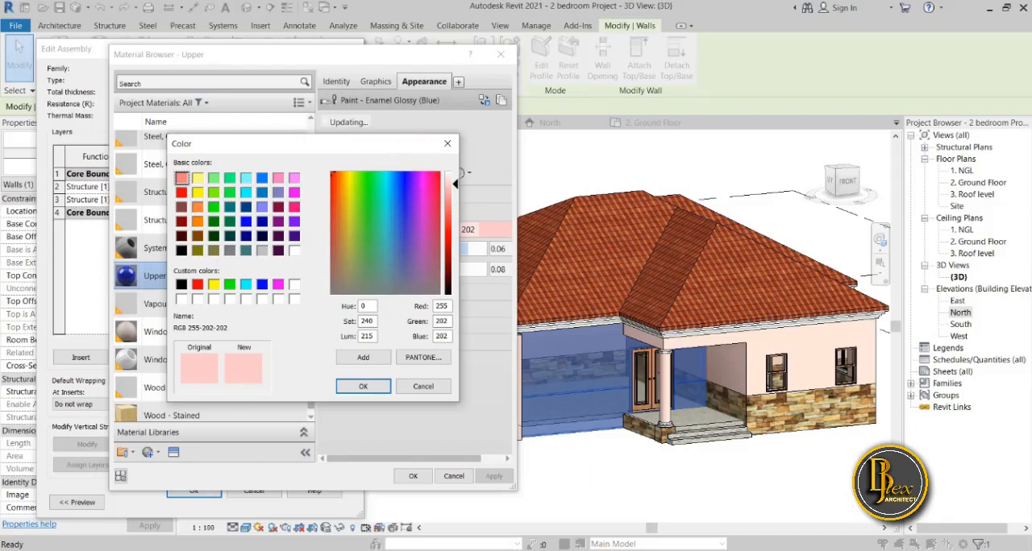
{"action": "left_click", "coordinate": [589, 412]}
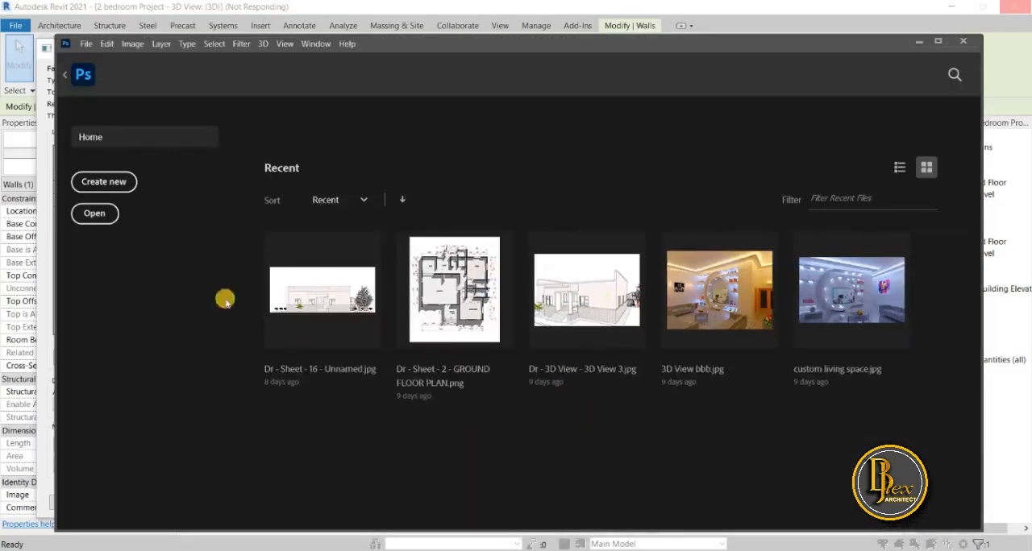
{"action": "left_click_drag", "start_coordinate": [54, 367], "coordinate": [291, 357]}
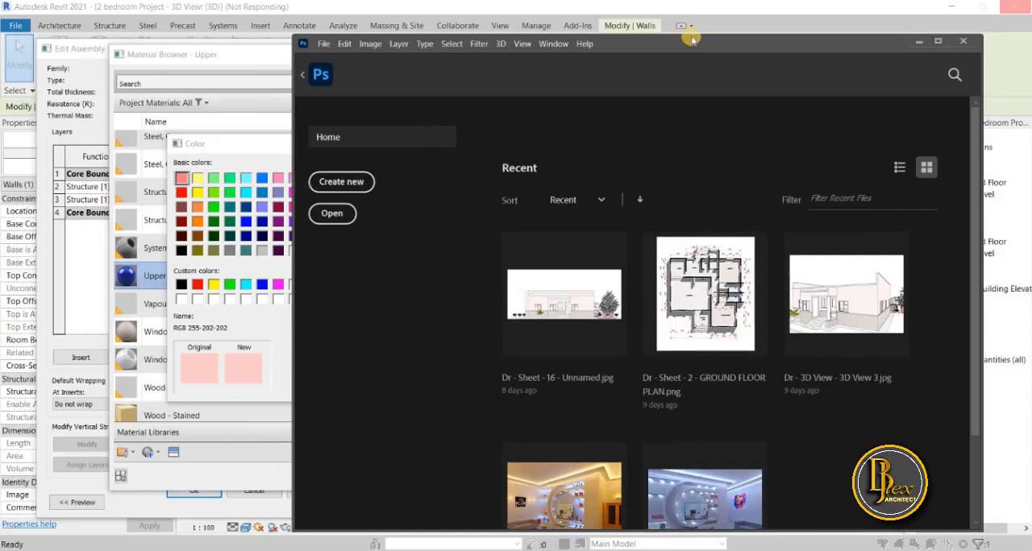
{"action": "left_click_drag", "start_coordinate": [691, 45], "coordinate": [718, 57]}
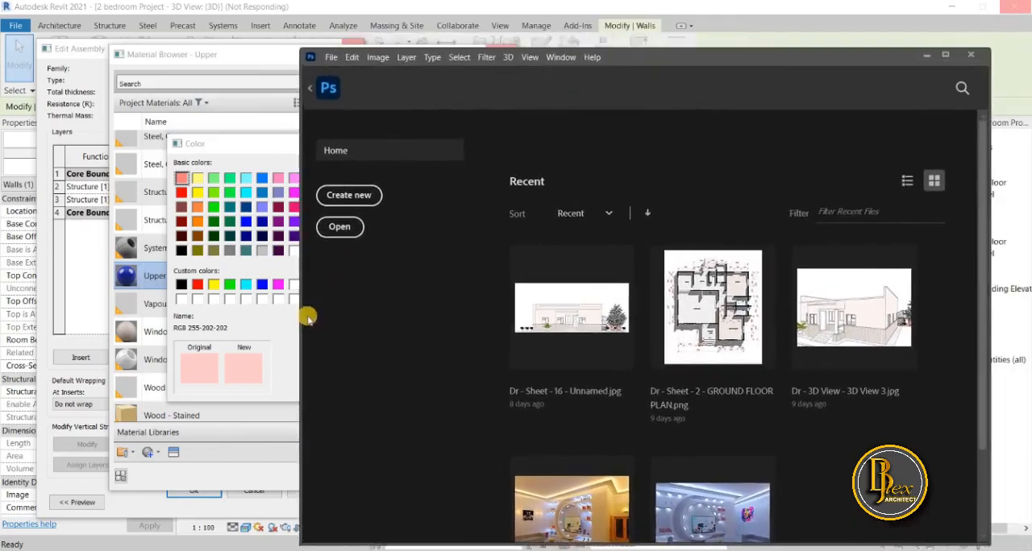
{"action": "left_click_drag", "start_coordinate": [299, 322], "coordinate": [387, 306]}
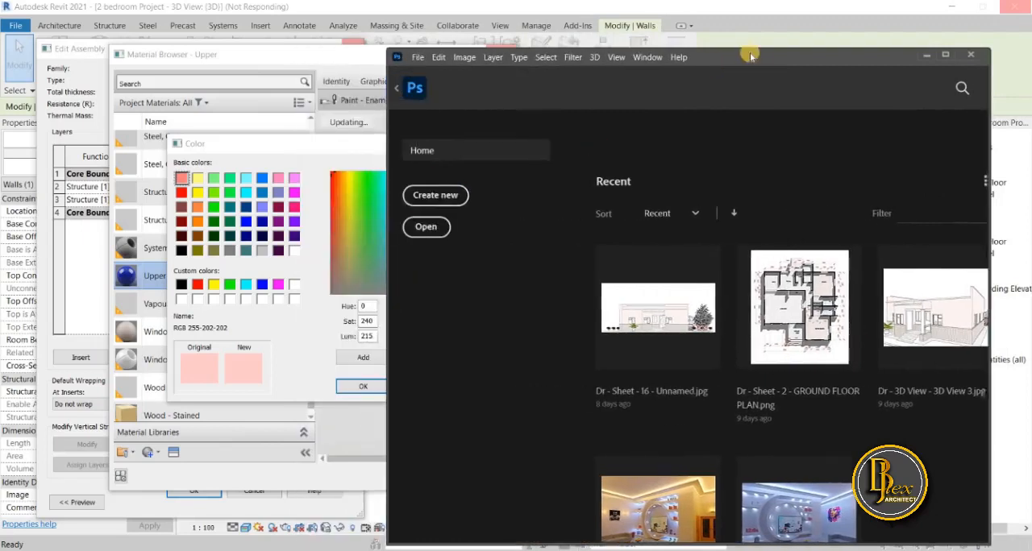
{"action": "mouse_move", "coordinate": [768, 53]}
{"action": "left_mouse_down"}
{"action": "mouse_move", "coordinate": [829, 33]}
{"action": "mouse_move", "coordinate": [778, 62]}
{"action": "left_mouse_up"}
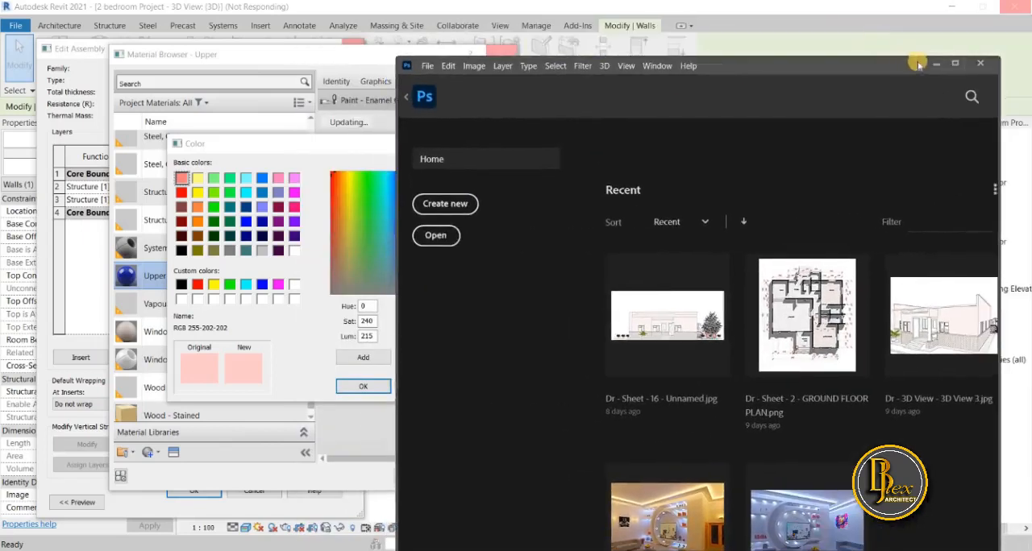
{"action": "left_click", "coordinate": [932, 63]}
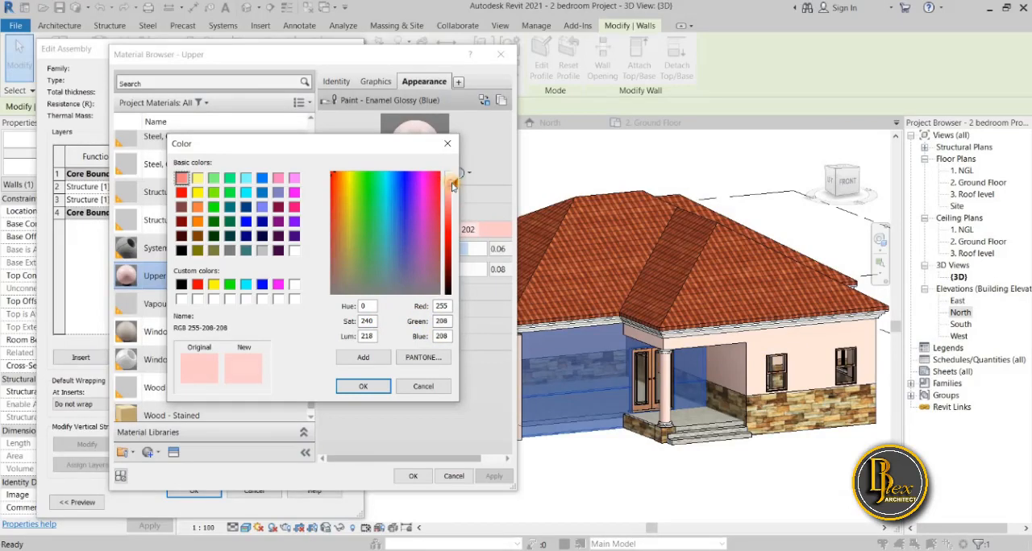
Lighten the Upper wall material's appearance colour to RGB 255-221-221.
{"action": "left_click_drag", "start_coordinate": [452, 184], "coordinate": [453, 181]}
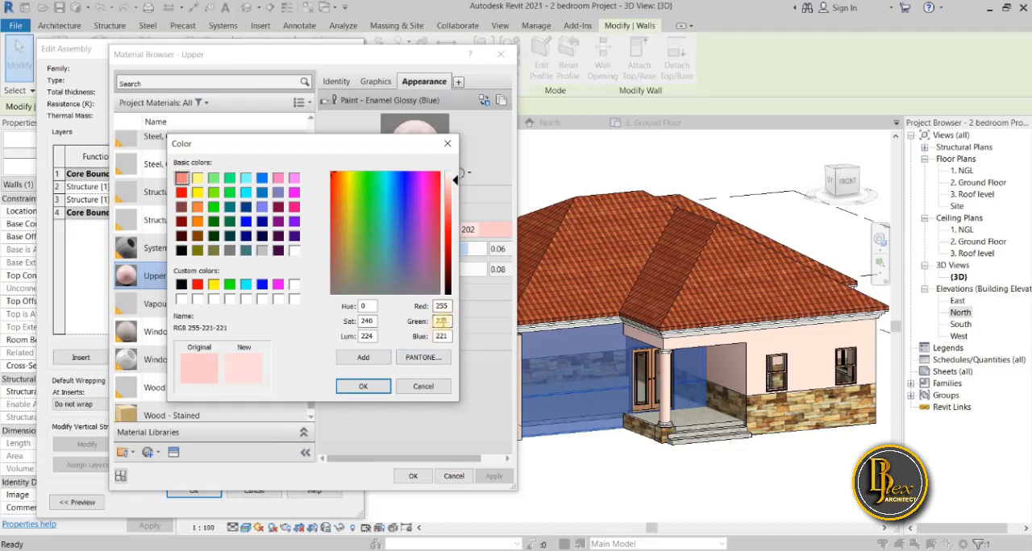
{"action": "left_click_drag", "start_coordinate": [454, 183], "coordinate": [456, 298]}
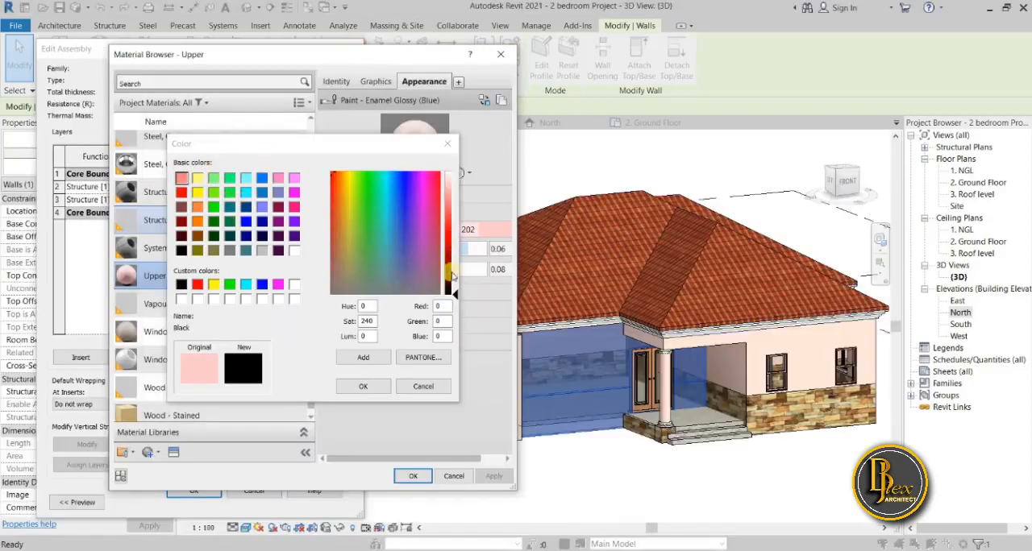
{"action": "left_click_drag", "start_coordinate": [449, 295], "coordinate": [452, 177]}
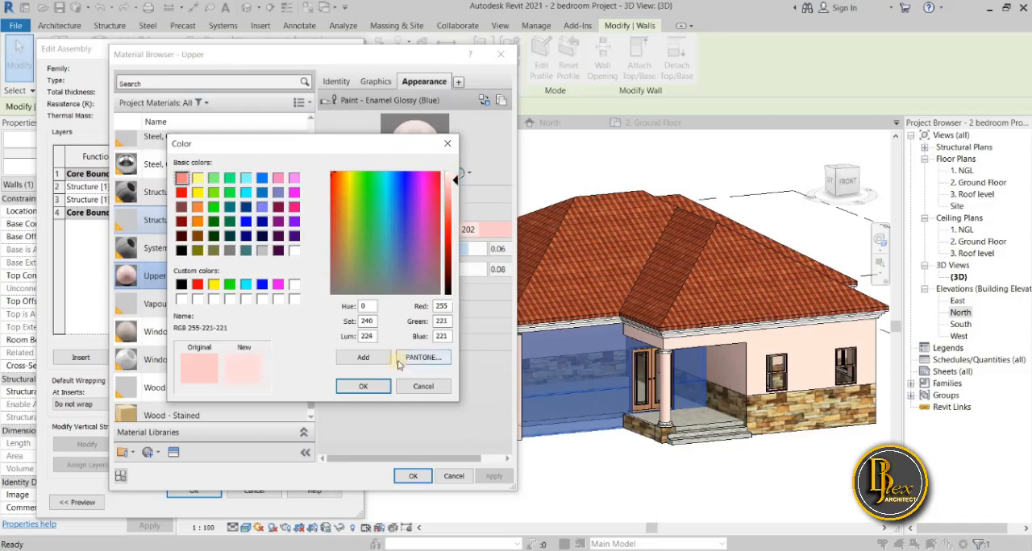
{"action": "left_click", "coordinate": [367, 388]}
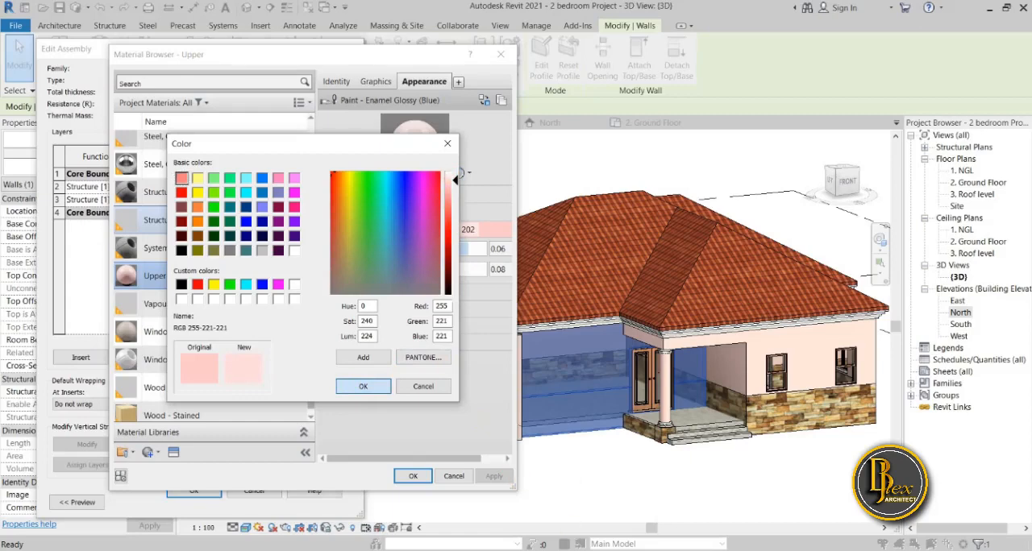
Switch to Photoshop and, in File Explorer beside it, open the building designs folder inside Architecture.
{"action": "left_click", "coordinate": [579, 504]}
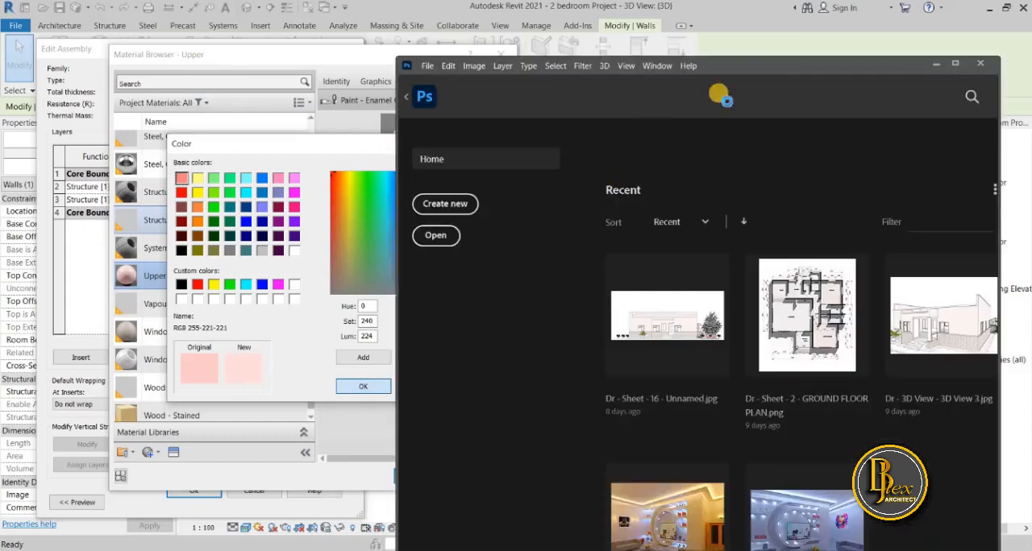
{"action": "left_click_drag", "start_coordinate": [761, 65], "coordinate": [746, 34]}
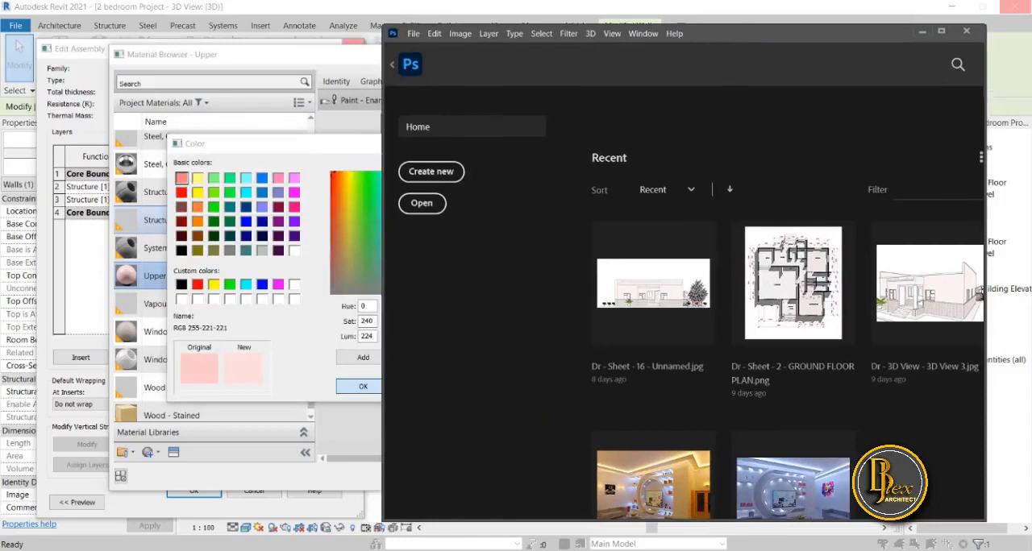
{"action": "left_click", "coordinate": [272, 549]}
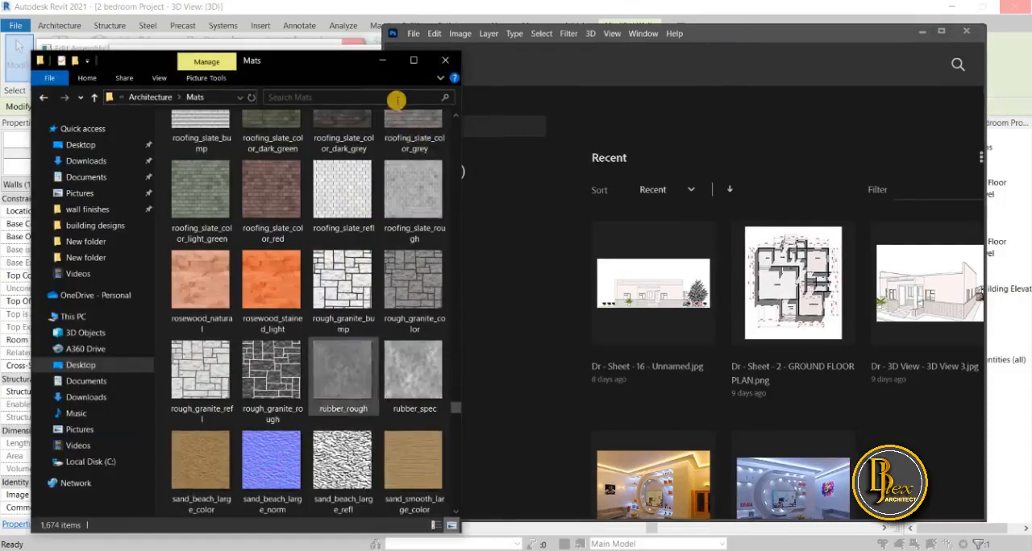
{"action": "left_click", "coordinate": [40, 97]}
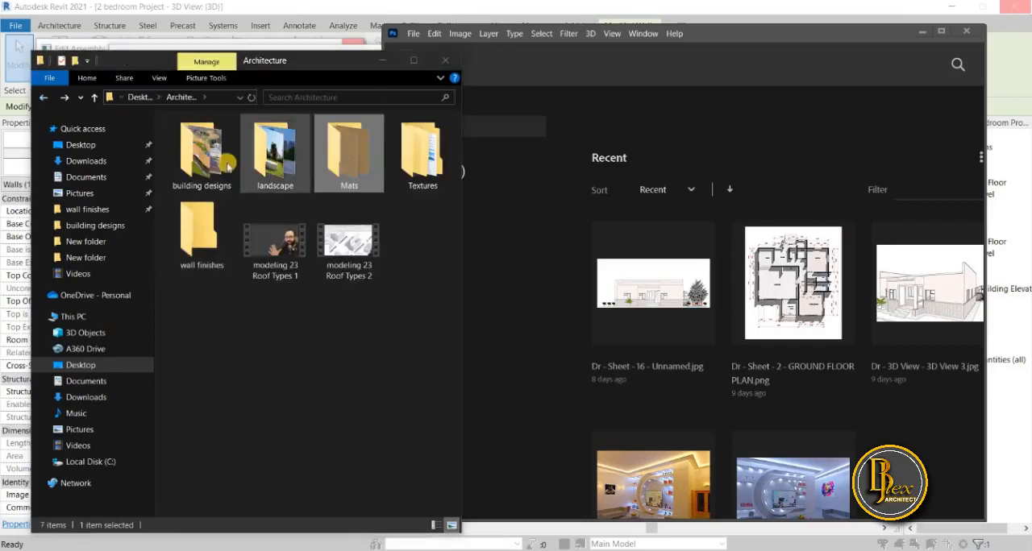
{"action": "double_click", "coordinate": [221, 165]}
Find FEATURED-IMAGE-1(0) in the building designs folder, open it in Photoshop and put File Explorer away.
{"action": "scroll", "coordinate": [331, 325], "scroll_direction": "down", "scroll_amount": 5}
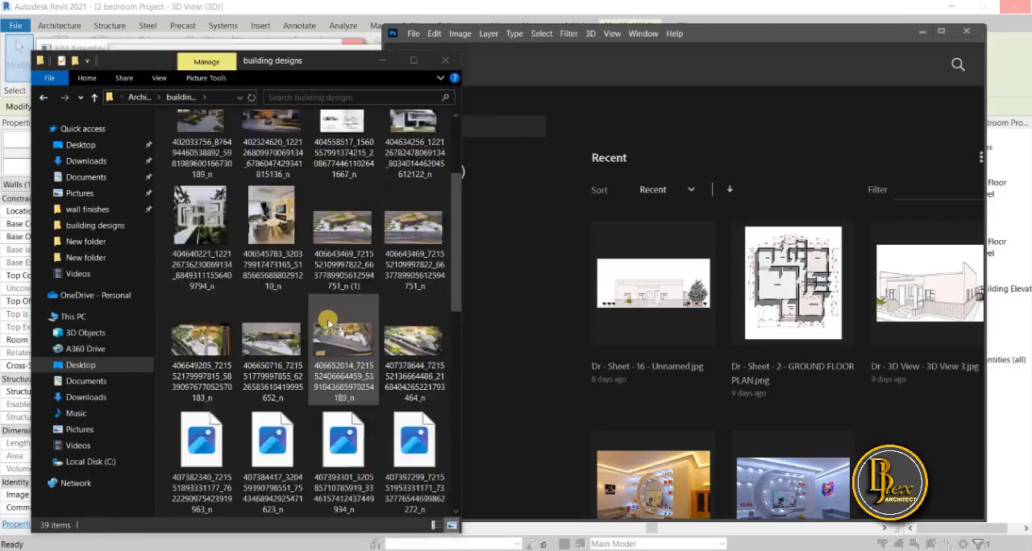
{"action": "scroll", "coordinate": [330, 324], "scroll_direction": "down", "scroll_amount": 3}
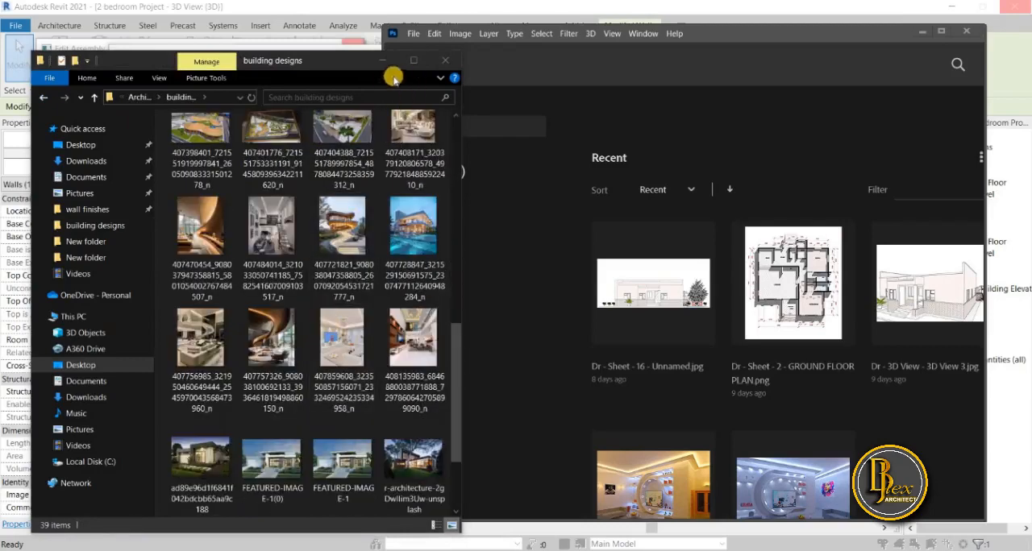
{"action": "left_click_drag", "start_coordinate": [318, 58], "coordinate": [266, 49]}
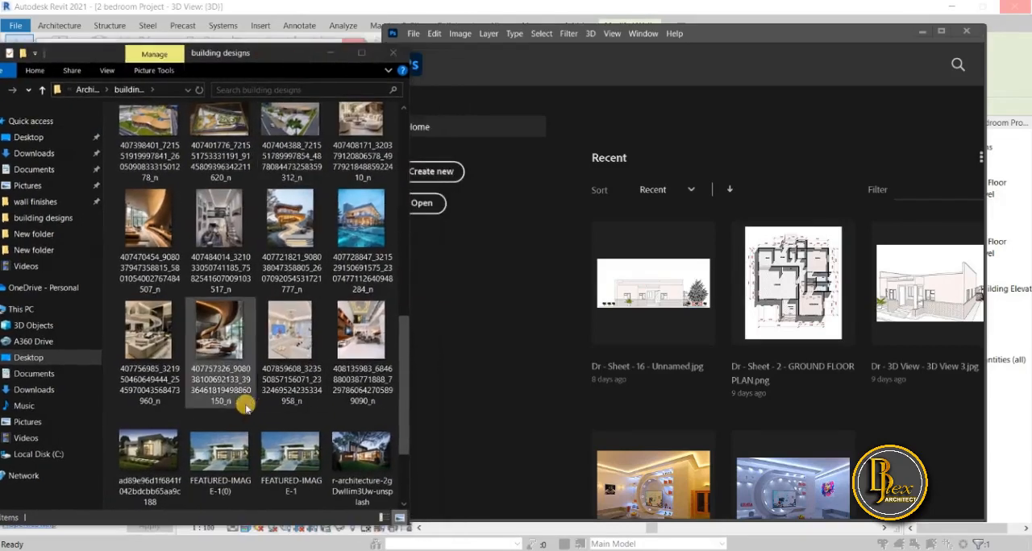
{"action": "scroll", "coordinate": [242, 394], "scroll_direction": "down", "scroll_amount": 2}
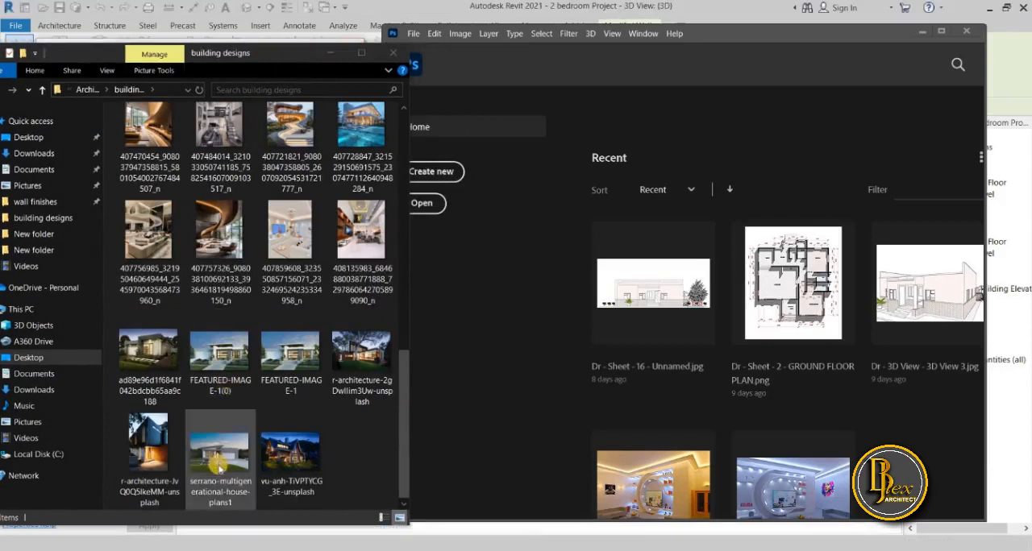
{"action": "left_click", "coordinate": [223, 356]}
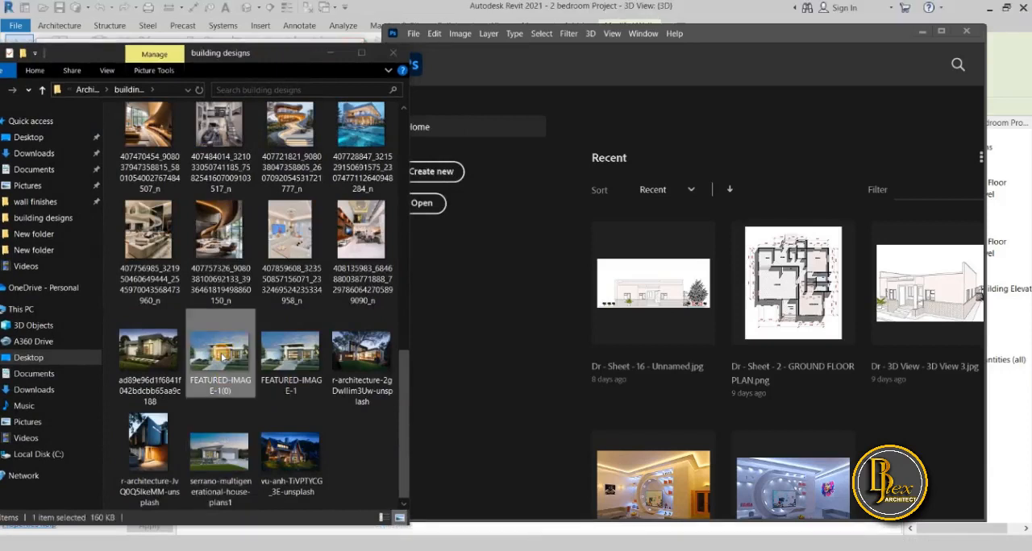
{"action": "left_click_drag", "start_coordinate": [223, 356], "coordinate": [691, 312]}
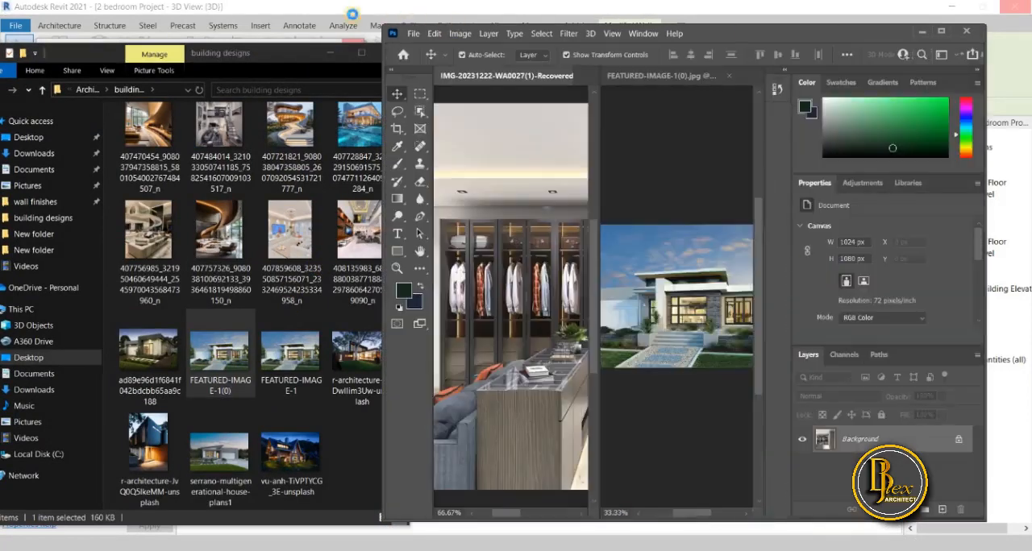
{"action": "left_click", "coordinate": [329, 64]}
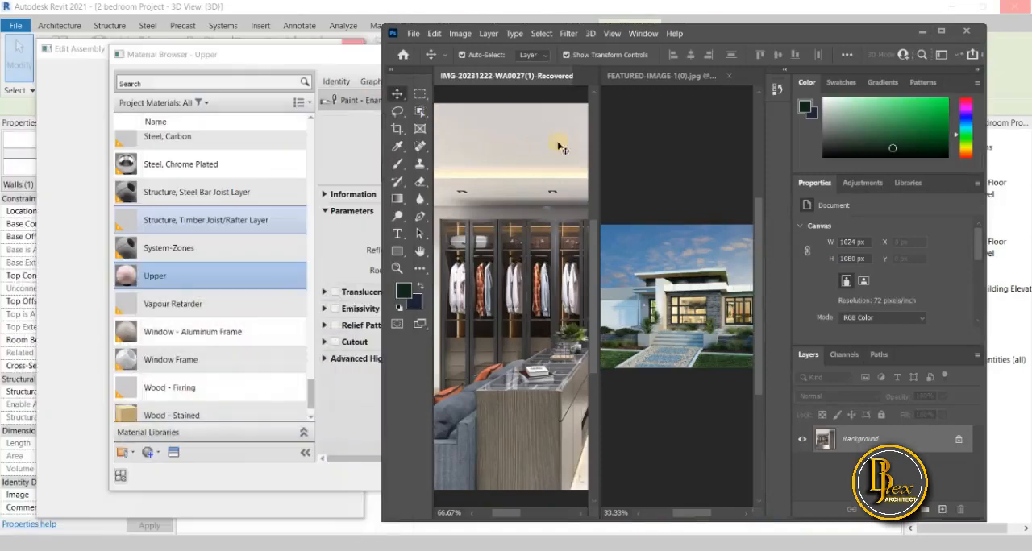
Widen the Photoshop window and narrow the wardrobe image's pane so the house photo gets more room.
{"action": "left_click", "coordinate": [645, 127]}
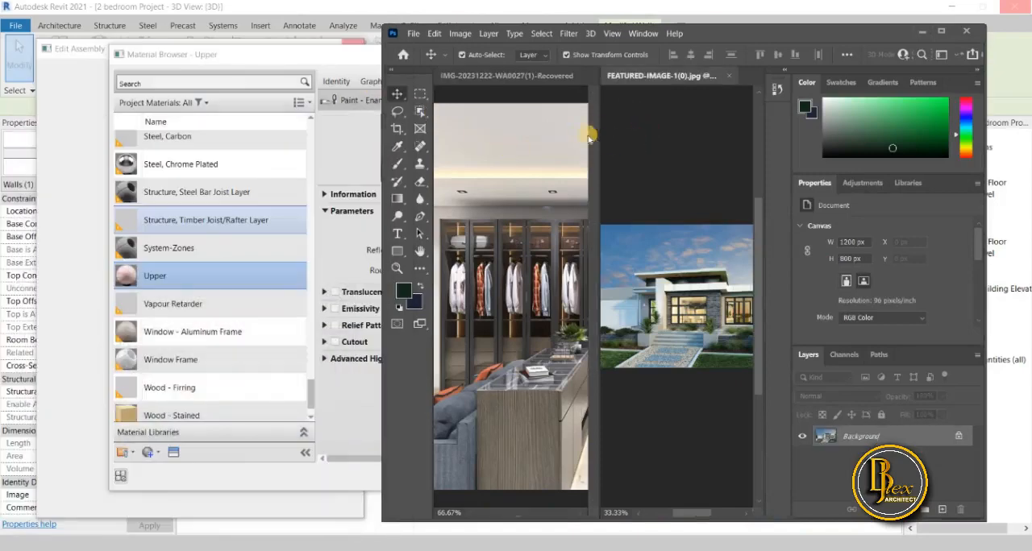
{"action": "left_click", "coordinate": [564, 103]}
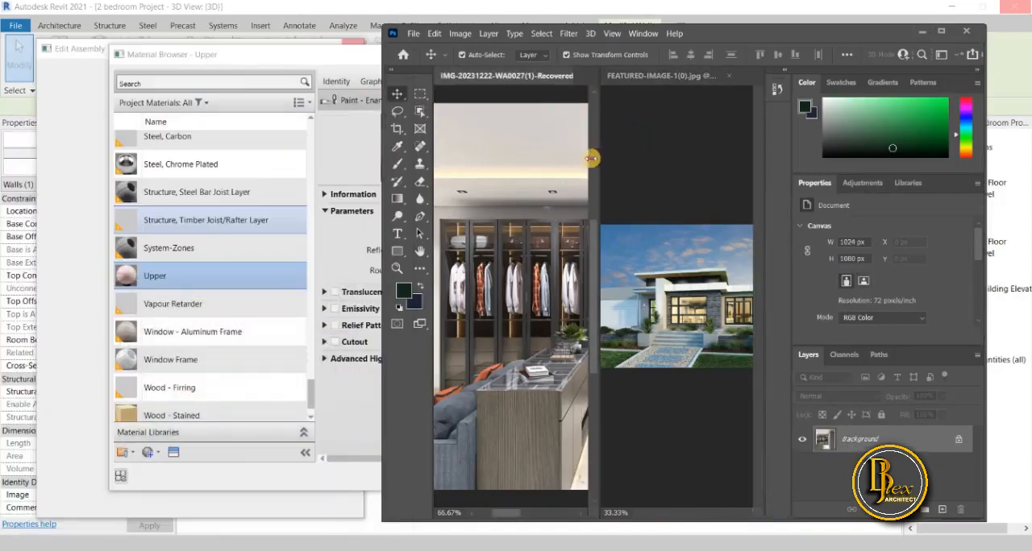
{"action": "left_click_drag", "start_coordinate": [592, 159], "coordinate": [432, 177]}
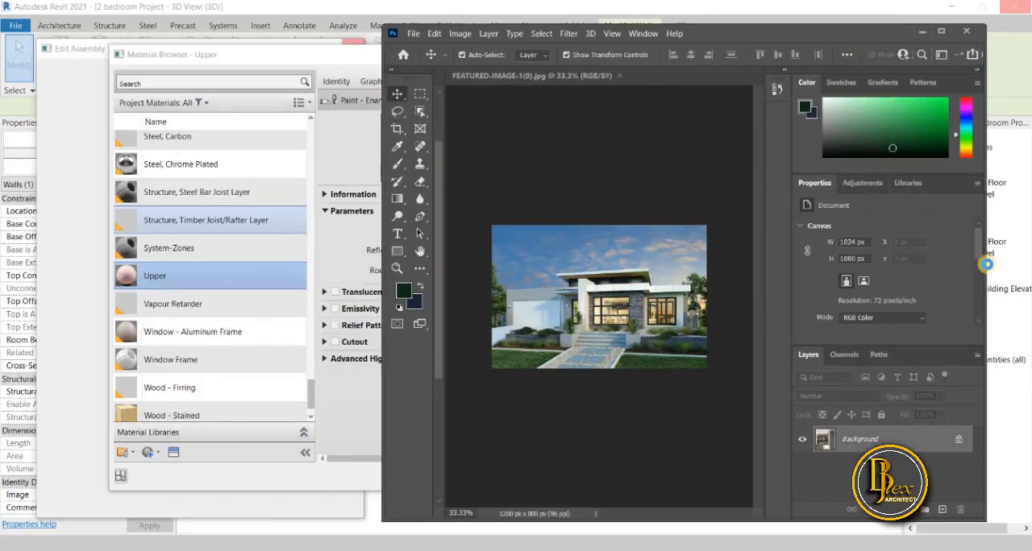
{"action": "left_click_drag", "start_coordinate": [986, 279], "coordinate": [878, 279]}
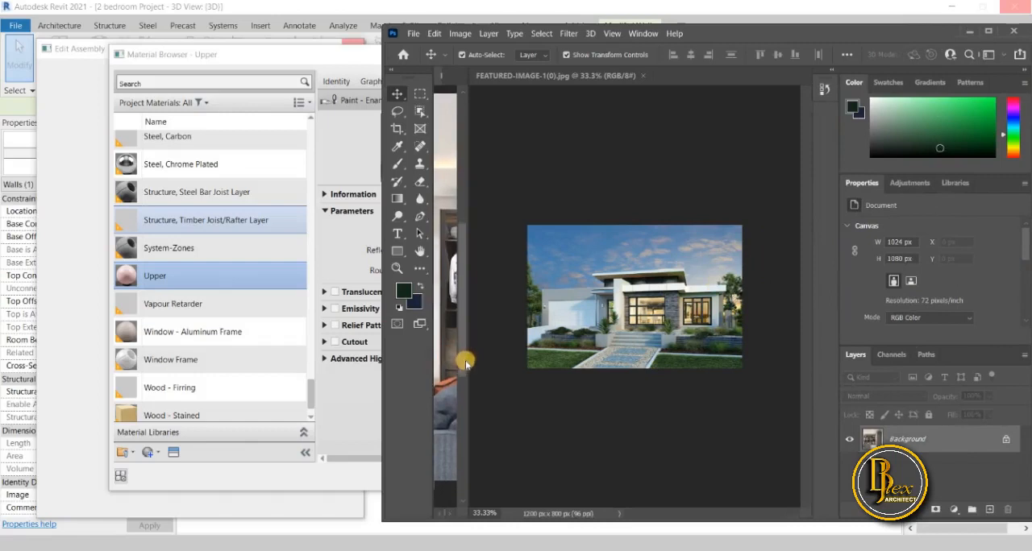
{"action": "left_click_drag", "start_coordinate": [468, 365], "coordinate": [440, 364]}
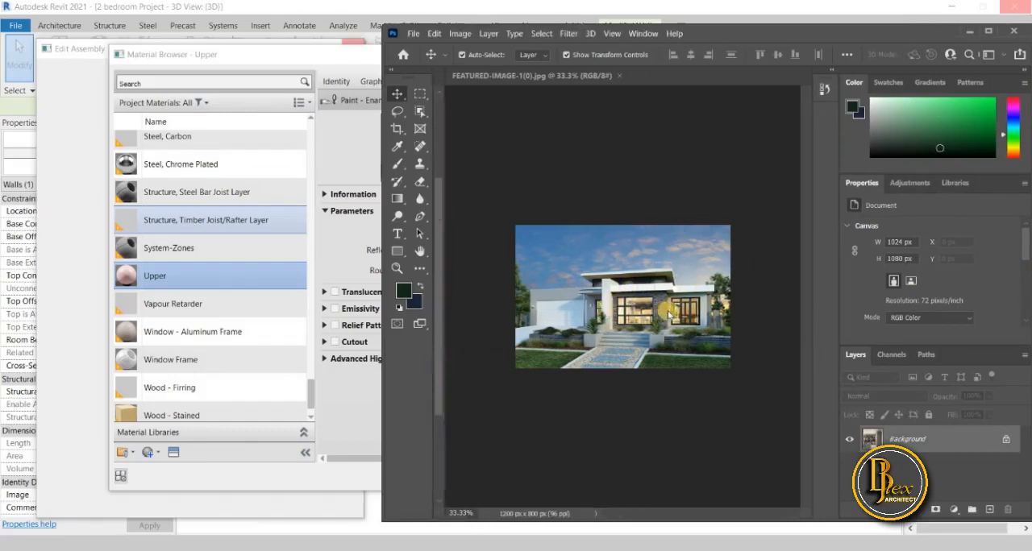
Maximize Photoshop and close the IMG-20231222-WA0027(1)-Recovered image, leaving only FEATURED-IMAGE-1(0) open.
{"action": "left_click", "coordinate": [989, 31]}
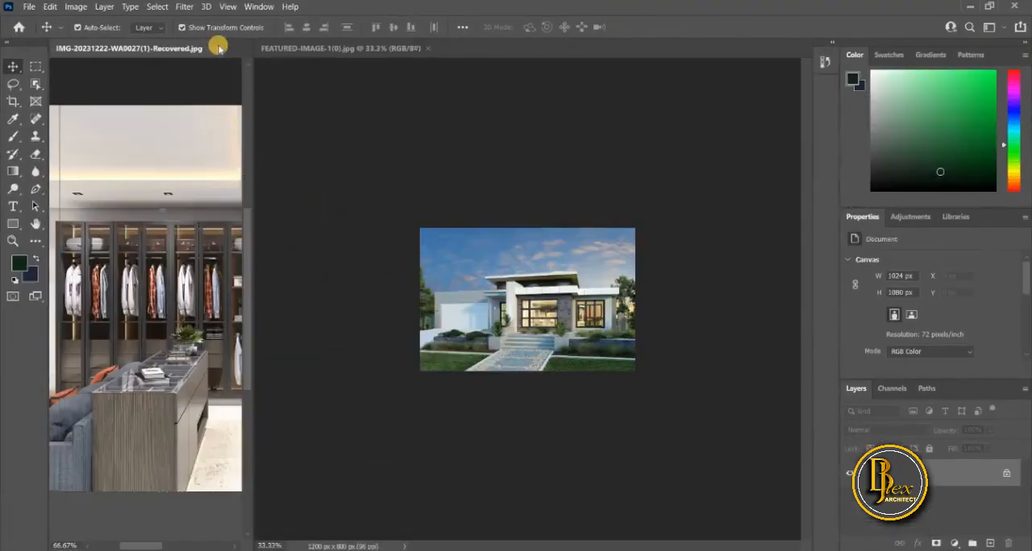
{"action": "left_click", "coordinate": [219, 48]}
{"action": "left_click", "coordinate": [534, 234]}
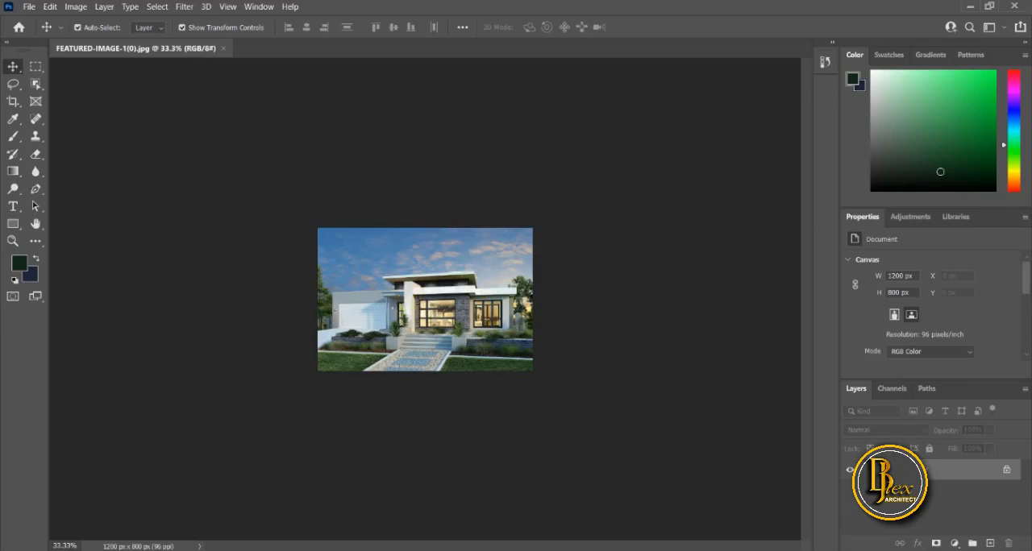
Switch to Revit and compare the reference house photo with the 3D model's upper wall colour.
{"action": "left_click", "coordinate": [427, 492]}
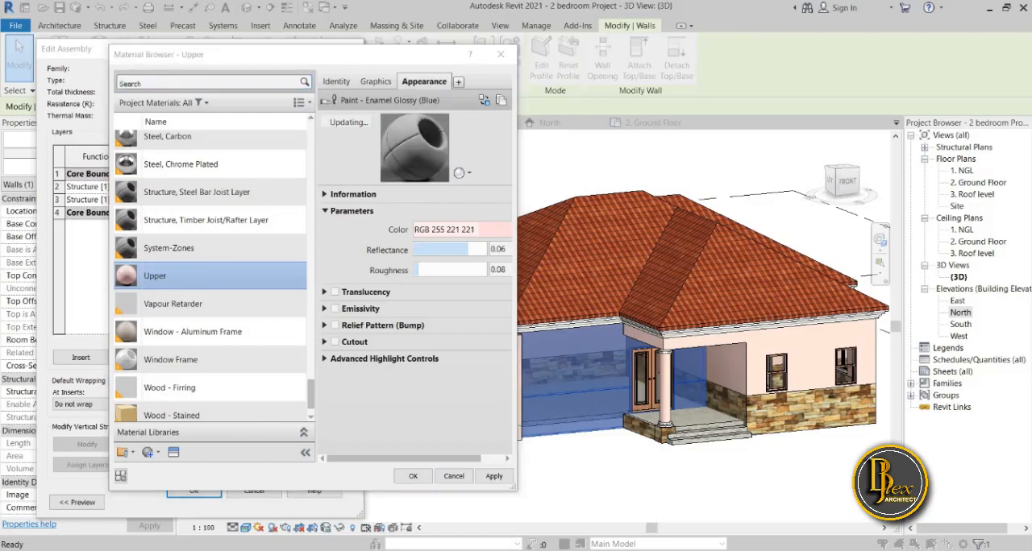
{"action": "key", "text": "alt+Tab"}
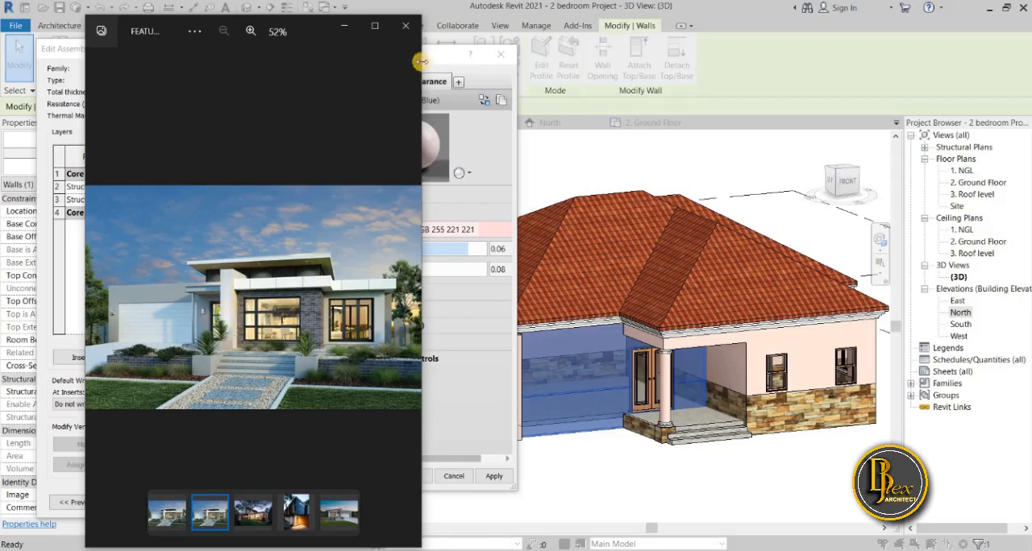
{"action": "left_click_drag", "start_coordinate": [282, 42], "coordinate": [336, 77]}
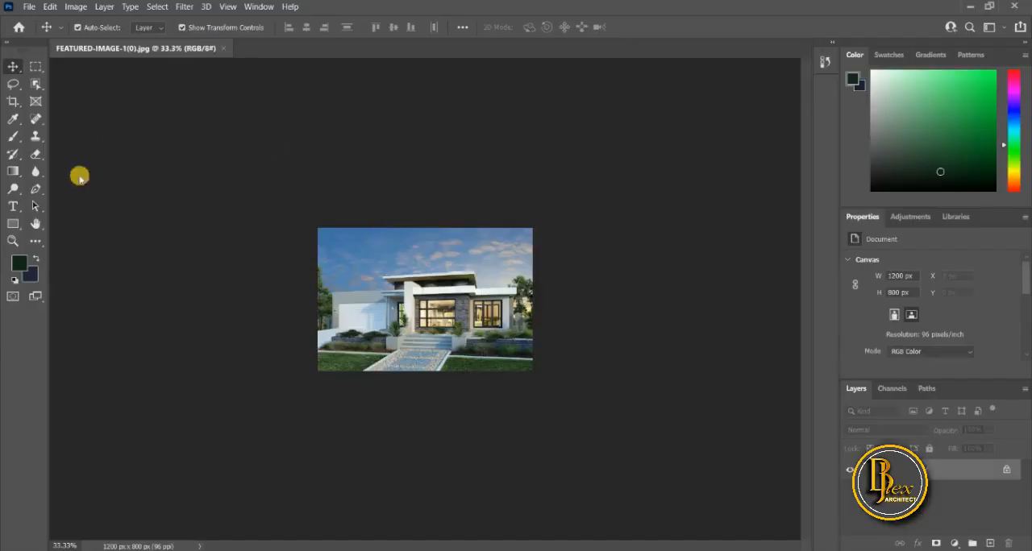
In Photoshop, open the foreground colour picker and sample the white wall beside the entrance in the house photo.
{"action": "left_click", "coordinate": [19, 263]}
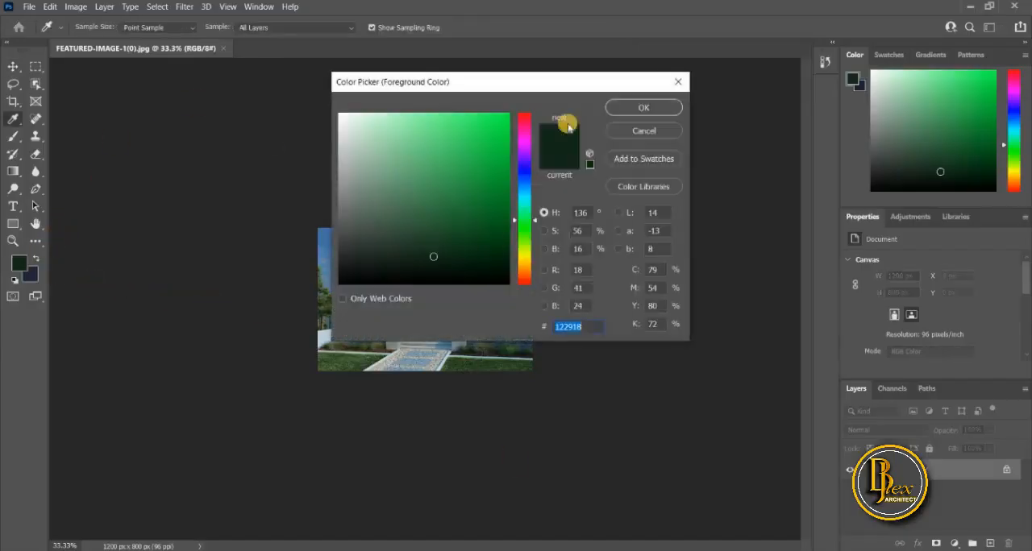
{"action": "left_click_drag", "start_coordinate": [510, 76], "coordinate": [696, 60]}
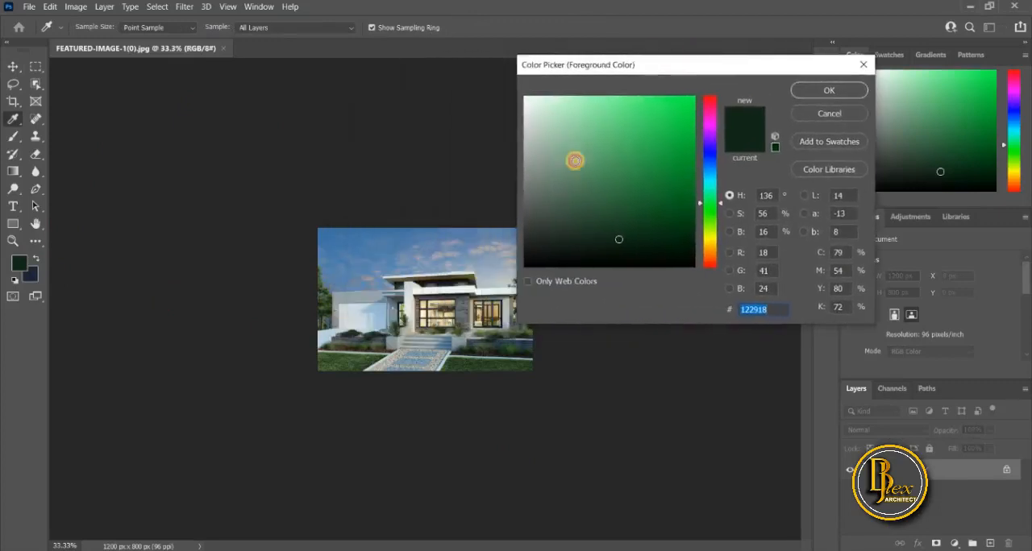
{"action": "left_click", "coordinate": [409, 298]}
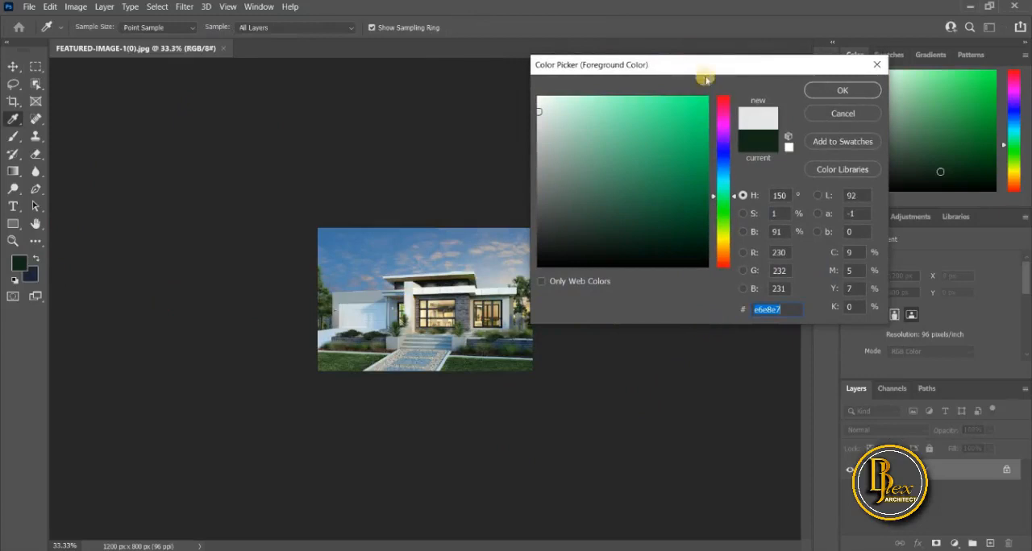
Sample the lawn as a comparison and resample the white entrance wall to get RGB 231, 233, 232 (e7e9e8).
{"action": "left_click_drag", "start_coordinate": [693, 79], "coordinate": [660, 121]}
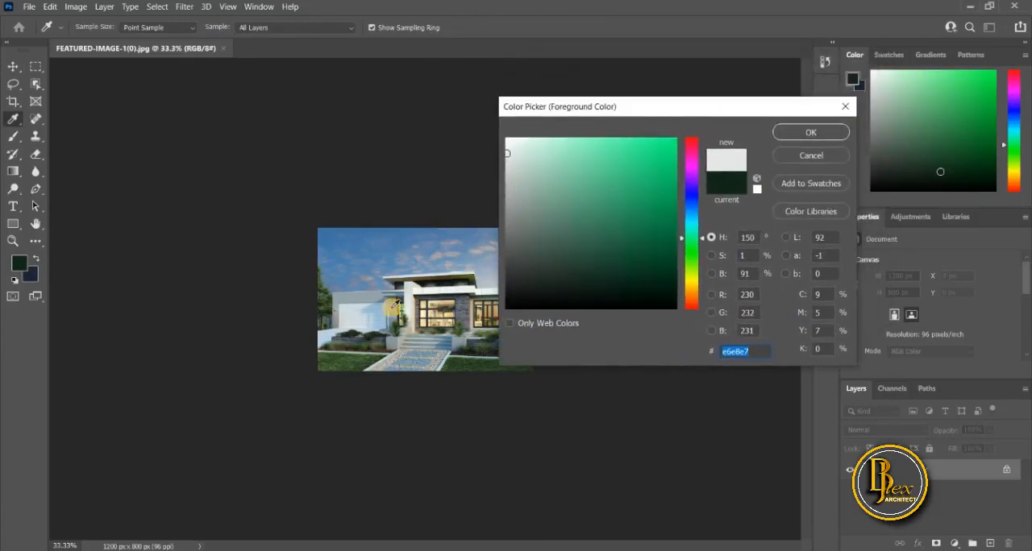
{"action": "left_click", "coordinate": [364, 360]}
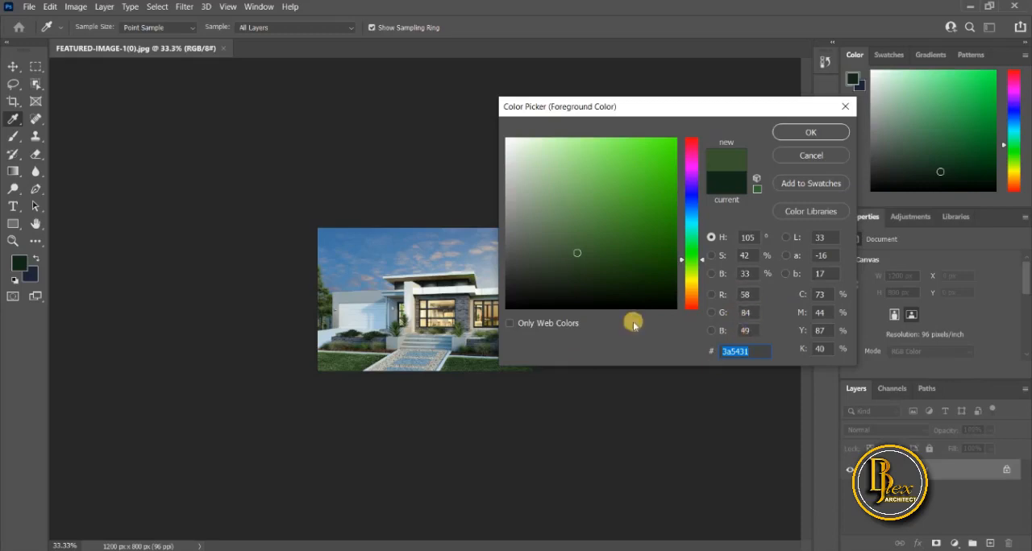
{"action": "left_click", "coordinate": [410, 305]}
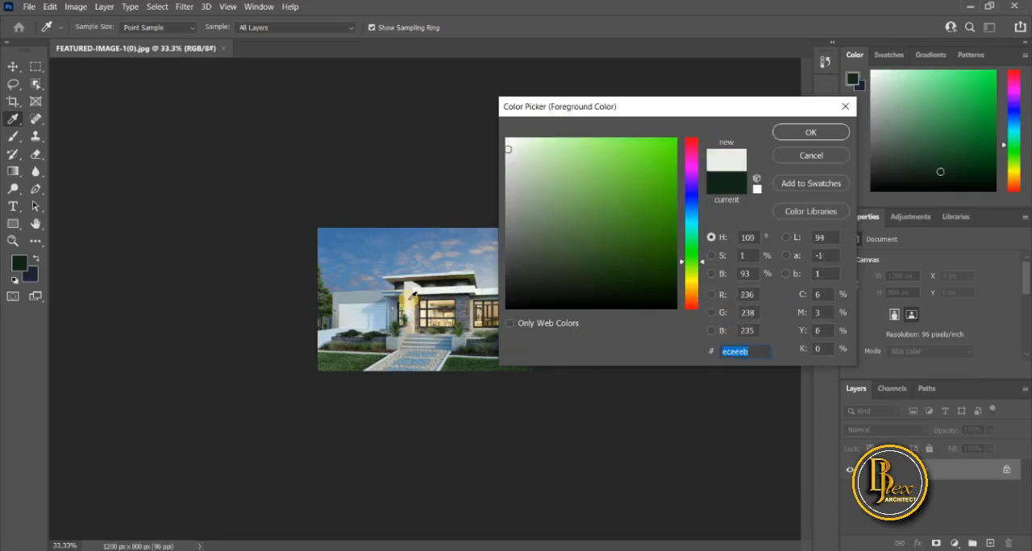
{"action": "left_click", "coordinate": [413, 303]}
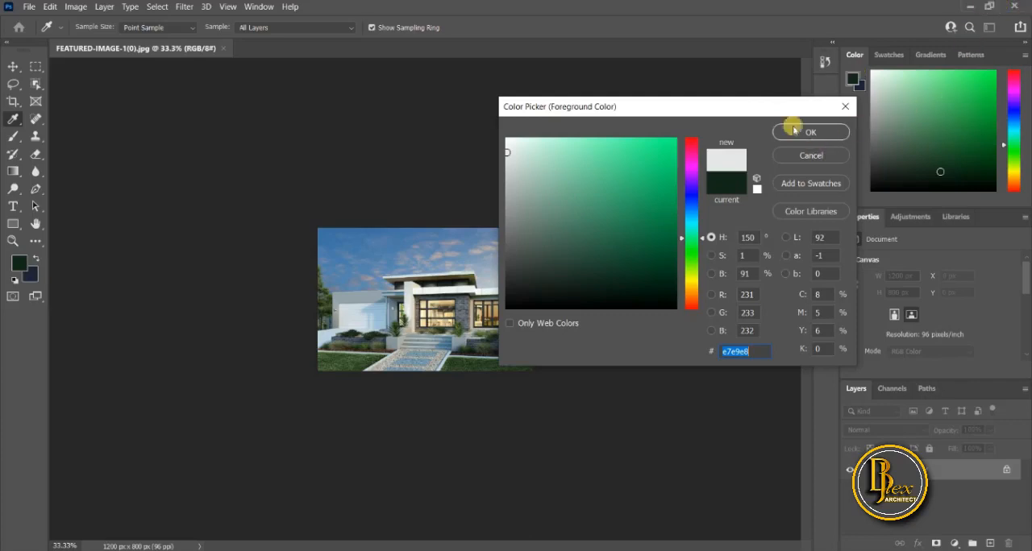
Open a blank Notepad document and place it beside the colour picker so the RGB values stay readable.
{"action": "left_click", "coordinate": [986, 6]}
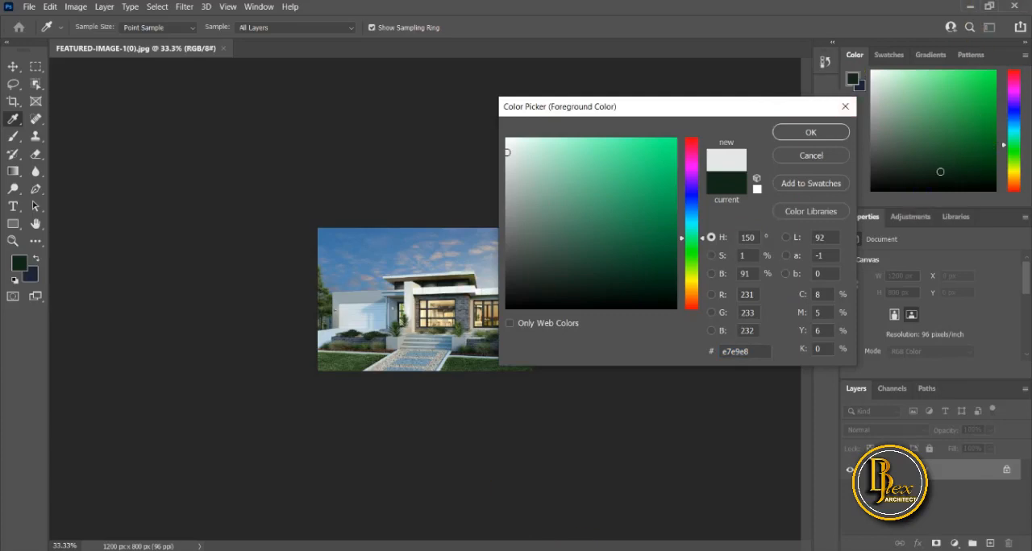
{"action": "left_click", "coordinate": [386, 534]}
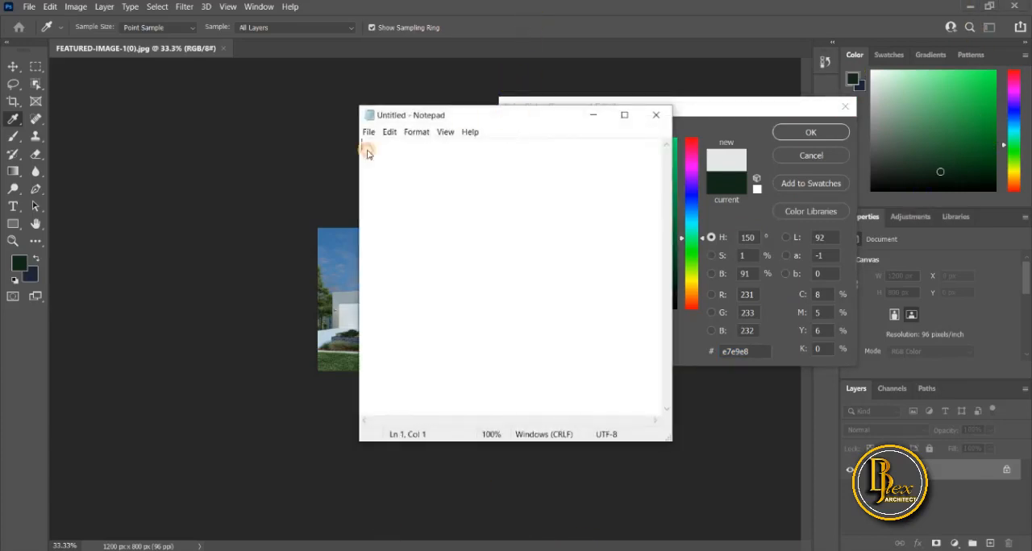
{"action": "left_click_drag", "start_coordinate": [518, 115], "coordinate": [336, 177]}
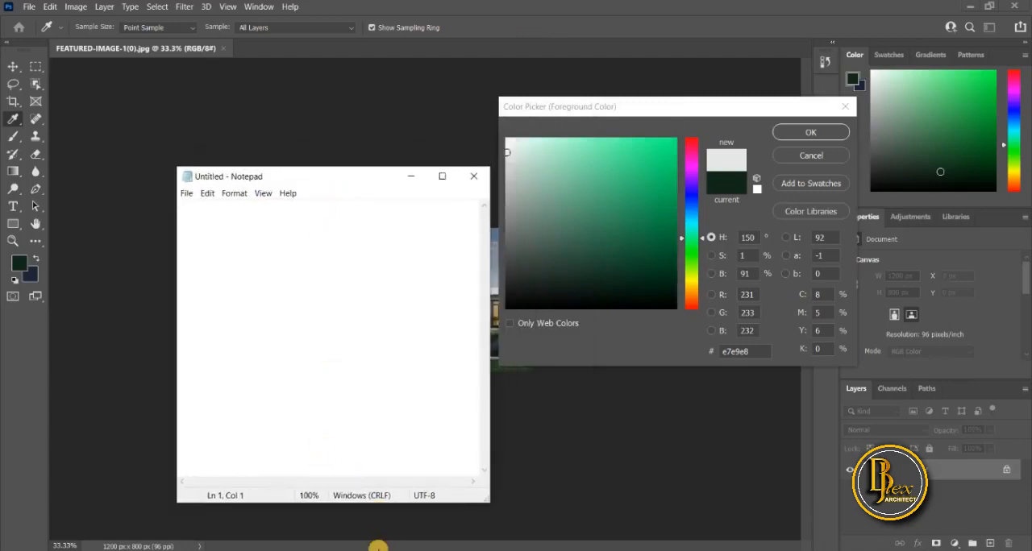
{"action": "left_click", "coordinate": [378, 546]}
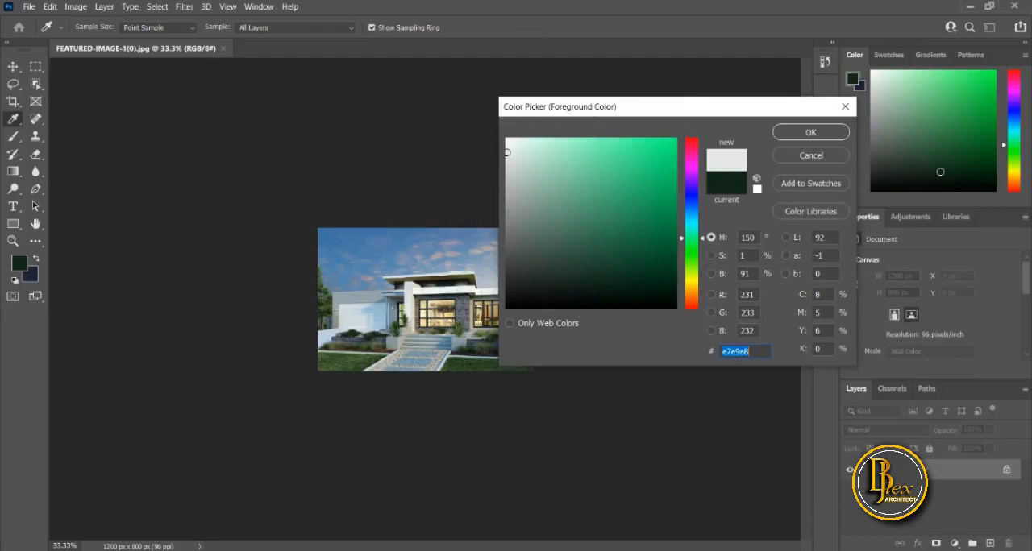
{"action": "key", "text": "alt+Tab"}
Note the sampled colour in Notepad as r 231, G 233 and B 232 on separate lines using the on-screen keyboard.
{"action": "key", "text": "ctrl+super+o"}
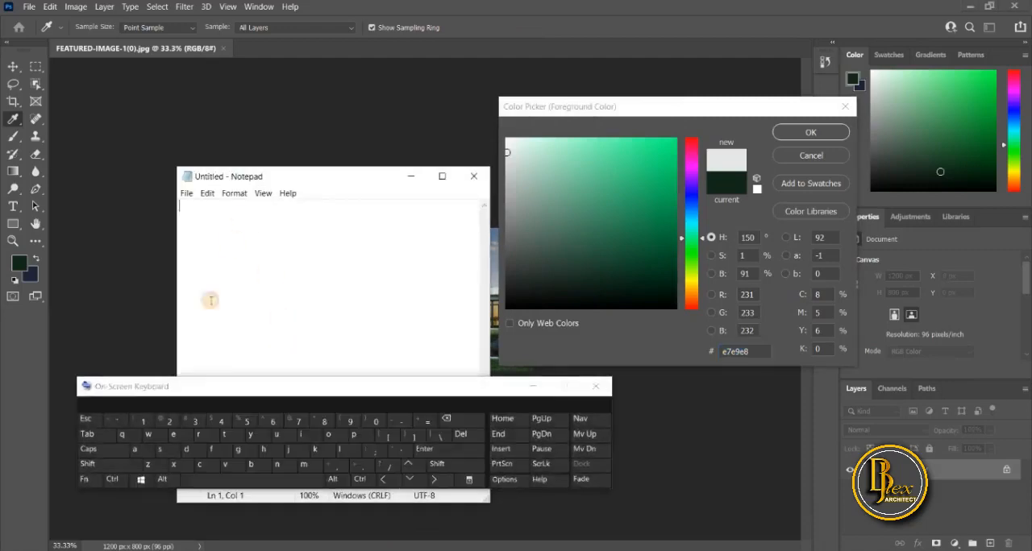
{"action": "left_click", "coordinate": [207, 441]}
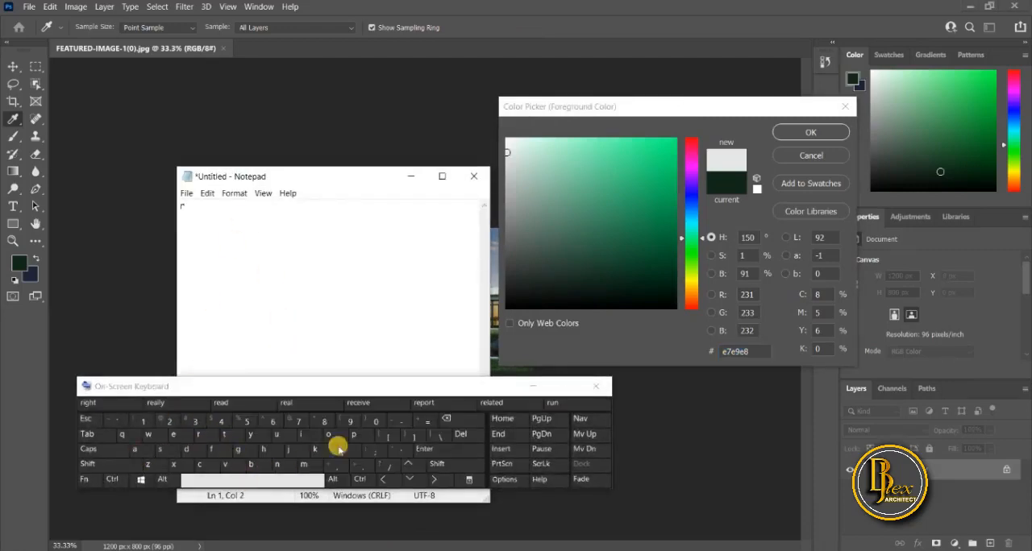
{"action": "left_click", "coordinate": [301, 481]}
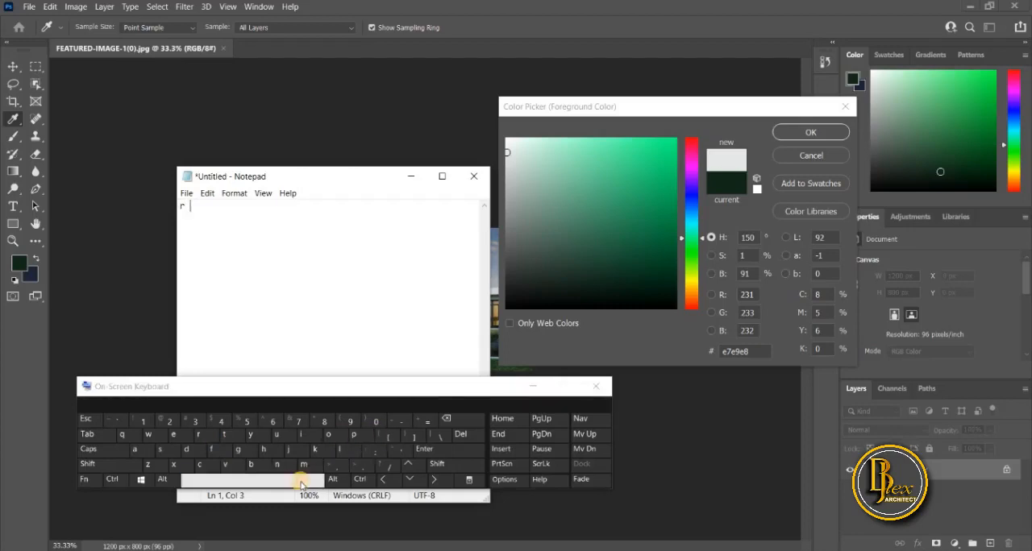
{"action": "type", "text": "23"}
{"action": "left_click", "coordinate": [144, 423]}
{"action": "left_click", "coordinate": [419, 450]}
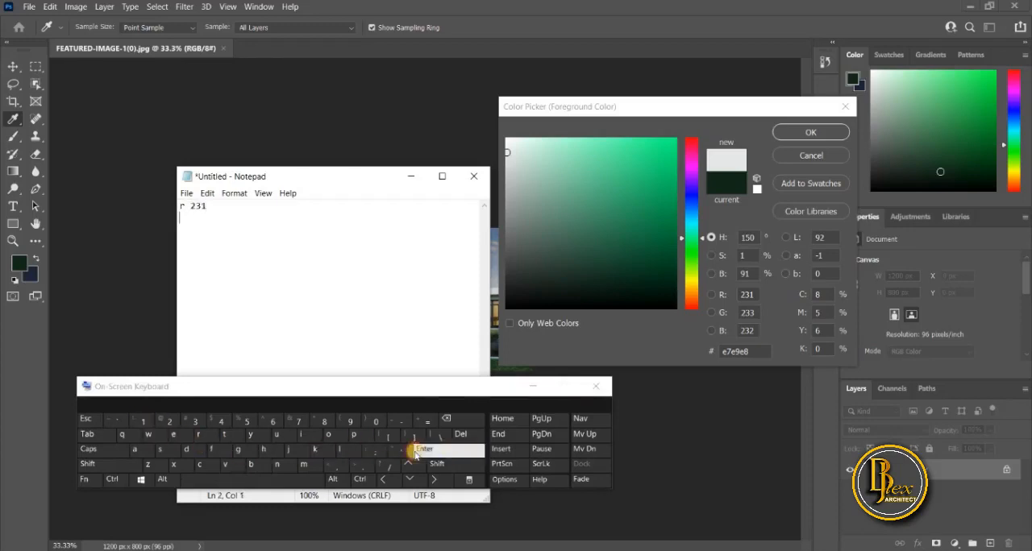
{"action": "left_click", "coordinate": [105, 449]}
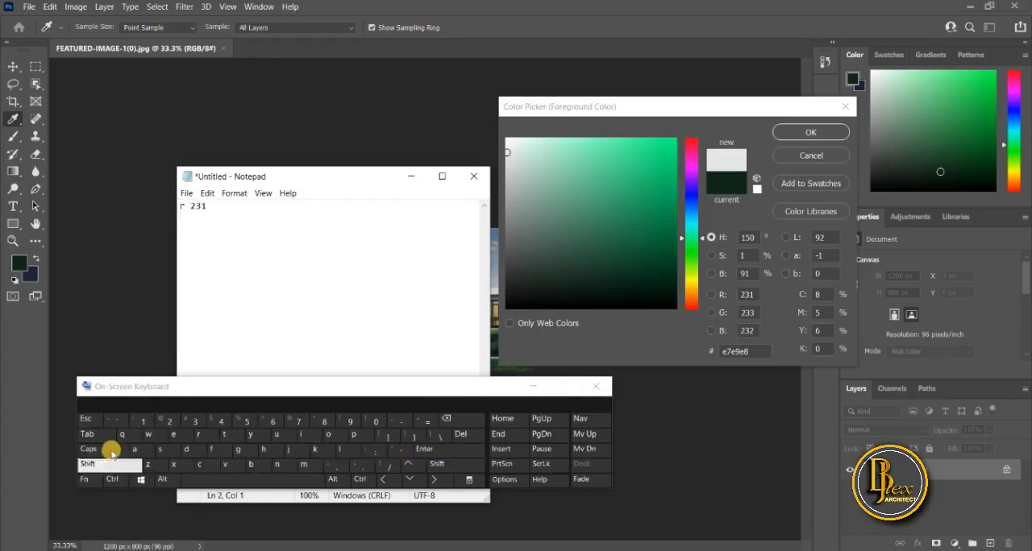
{"action": "left_click", "coordinate": [237, 450]}
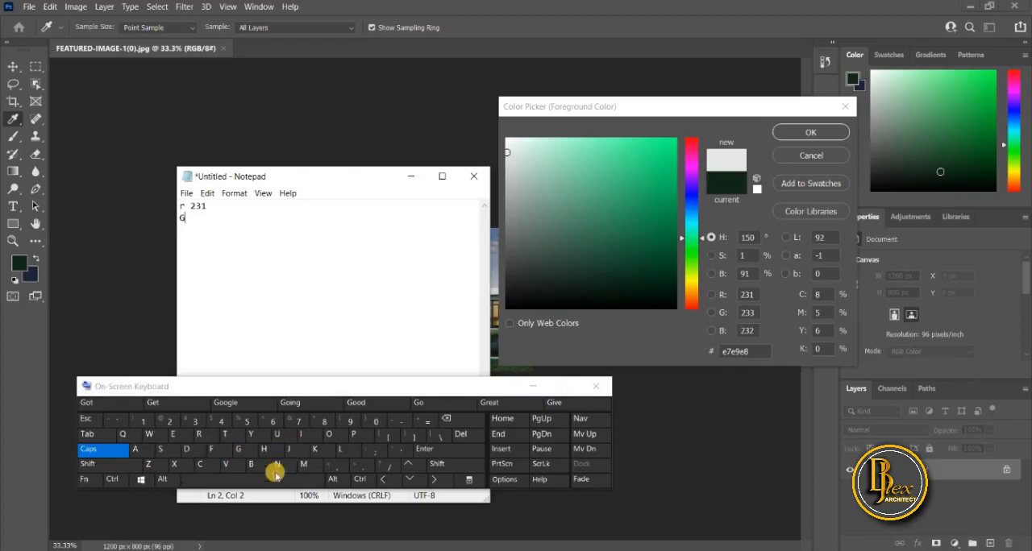
{"action": "left_click", "coordinate": [272, 480]}
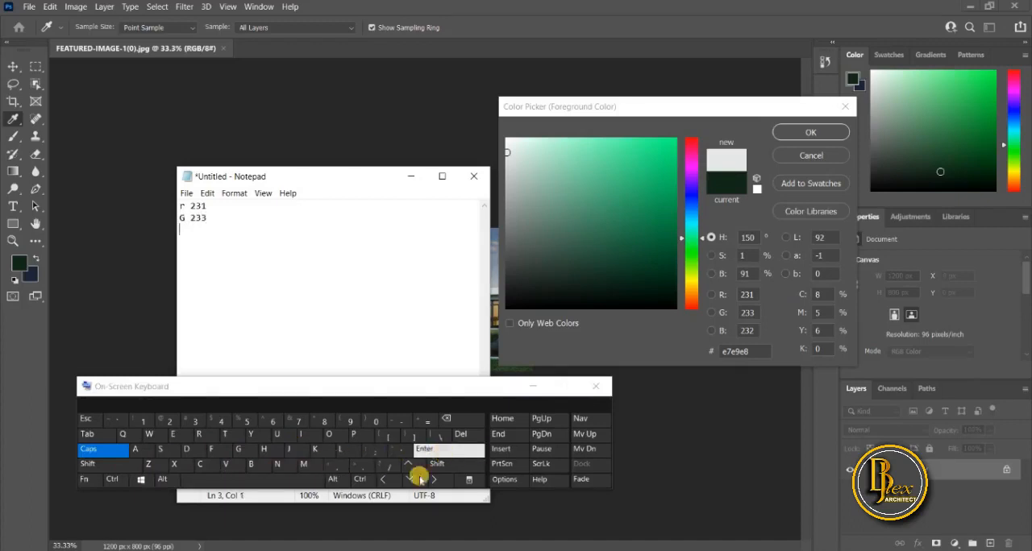
{"action": "left_click", "coordinate": [262, 467]}
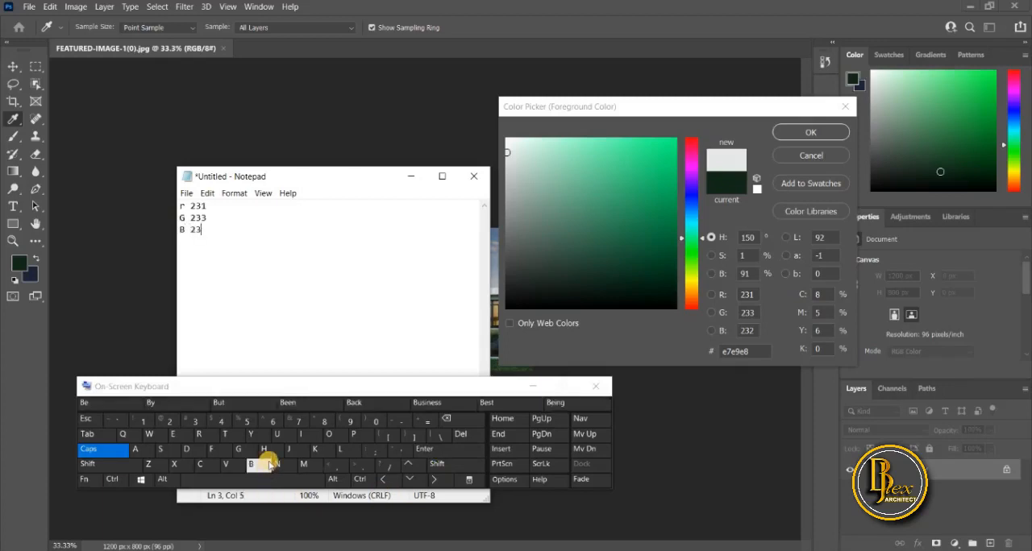
{"action": "left_click", "coordinate": [546, 375]}
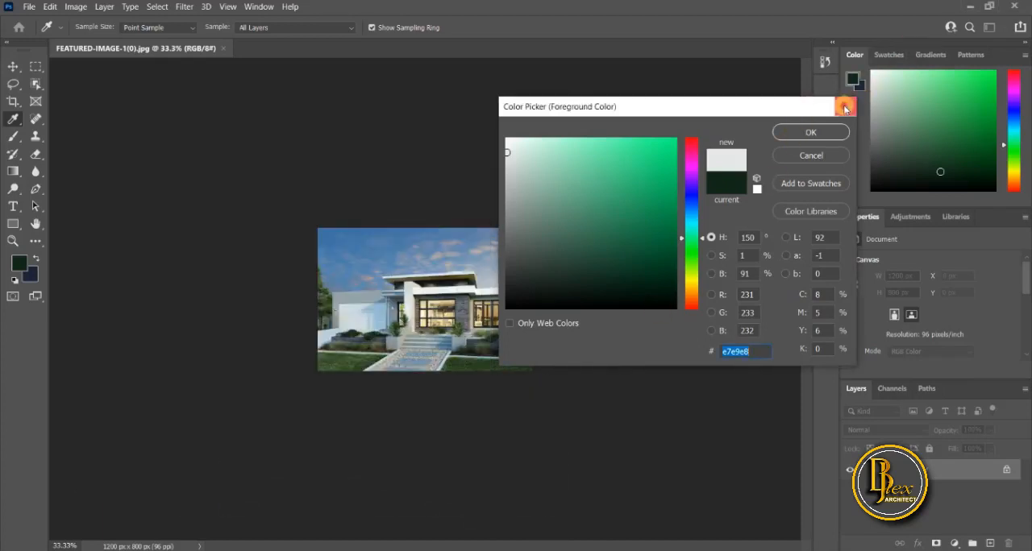
Dismiss the Photoshop colour picker, return to Revit and place the Notepad colour note beside the Material Browser.
{"action": "left_click", "coordinate": [845, 106]}
{"action": "left_click", "coordinate": [974, 8]}
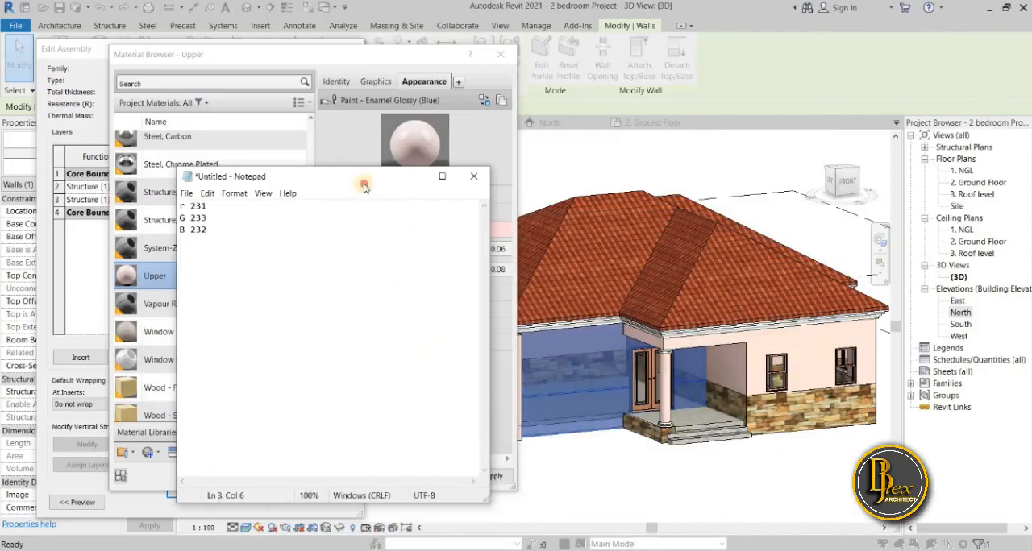
{"action": "left_click_drag", "start_coordinate": [363, 187], "coordinate": [724, 171]}
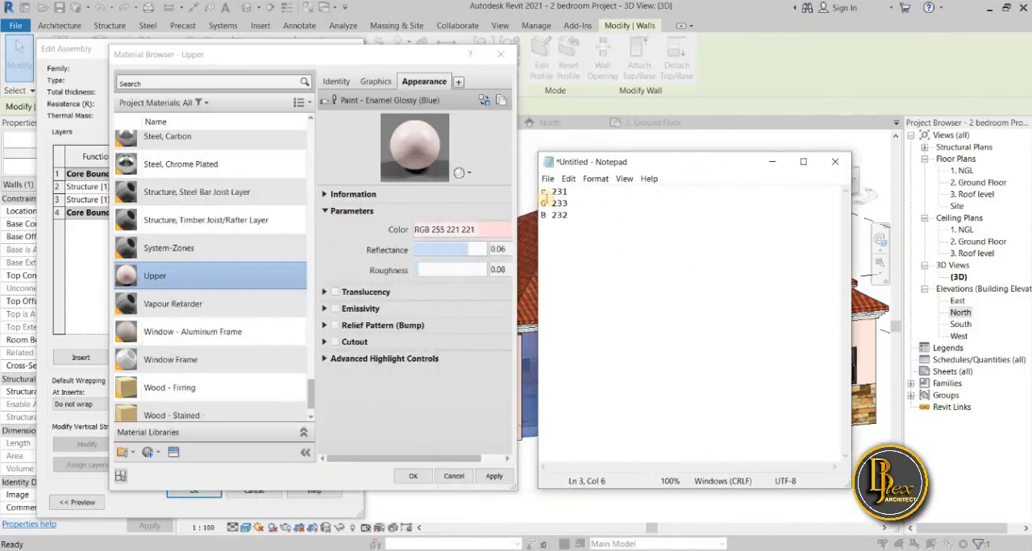
Open the Upper material's appearance colour and set its red value to 231, consulting the Notepad note.
{"action": "left_click", "coordinate": [483, 231]}
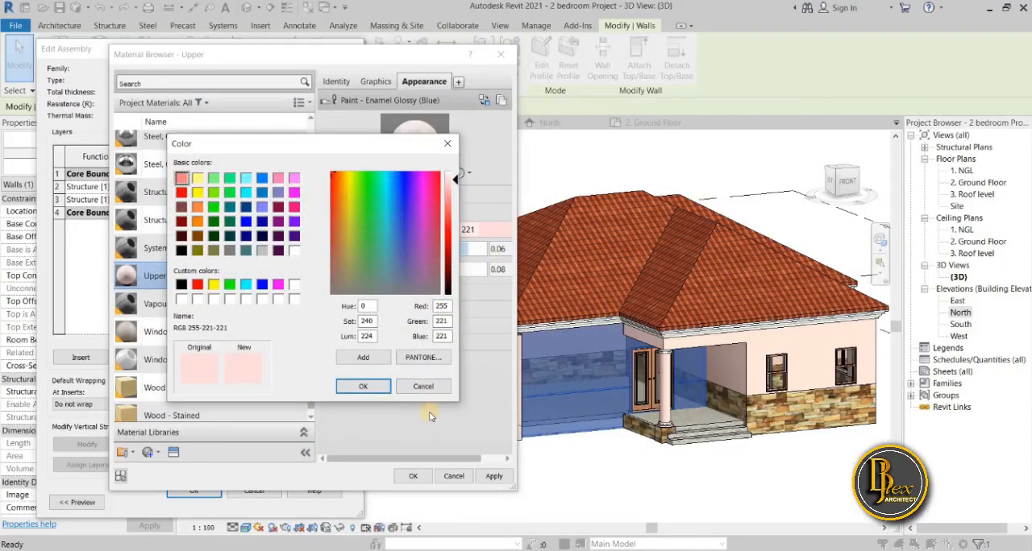
{"action": "mouse_move", "coordinate": [409, 550]}
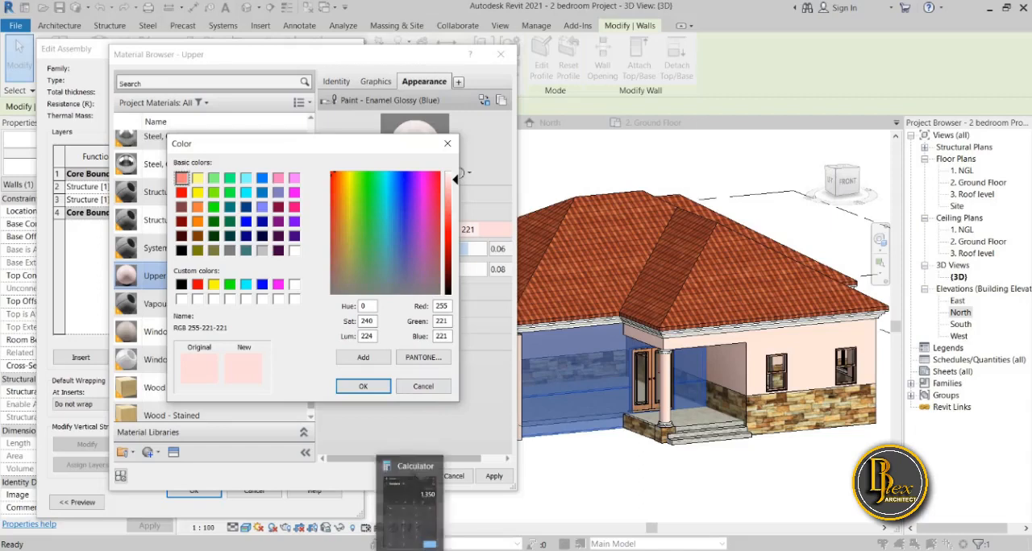
{"action": "mouse_move", "coordinate": [343, 550]}
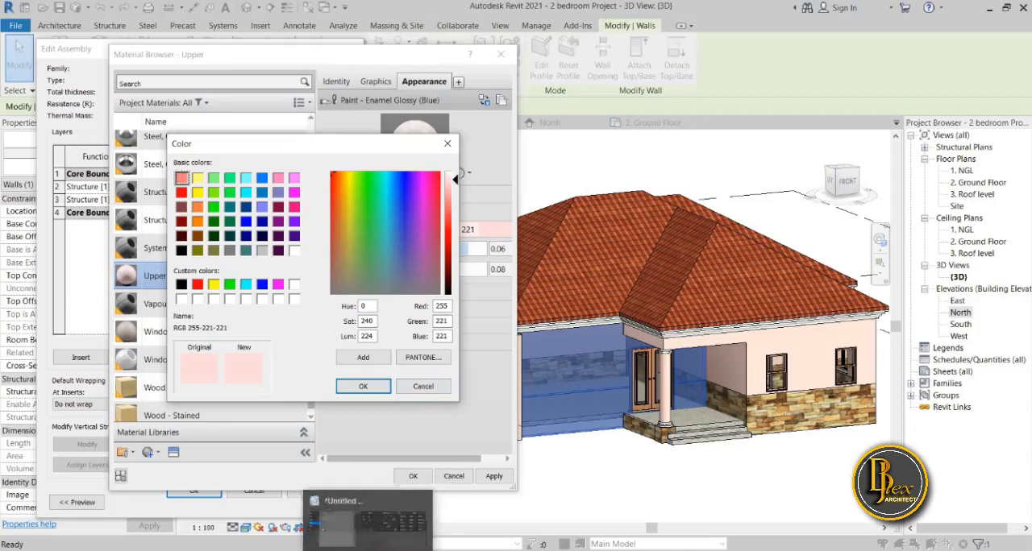
{"action": "left_click", "coordinate": [344, 550]}
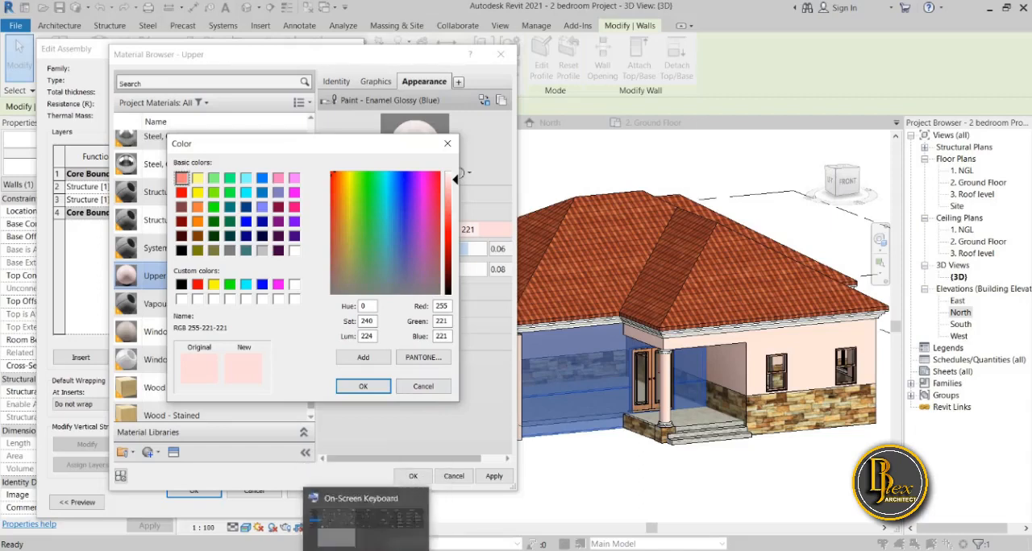
{"action": "left_click_drag", "start_coordinate": [658, 158], "coordinate": [599, 183]}
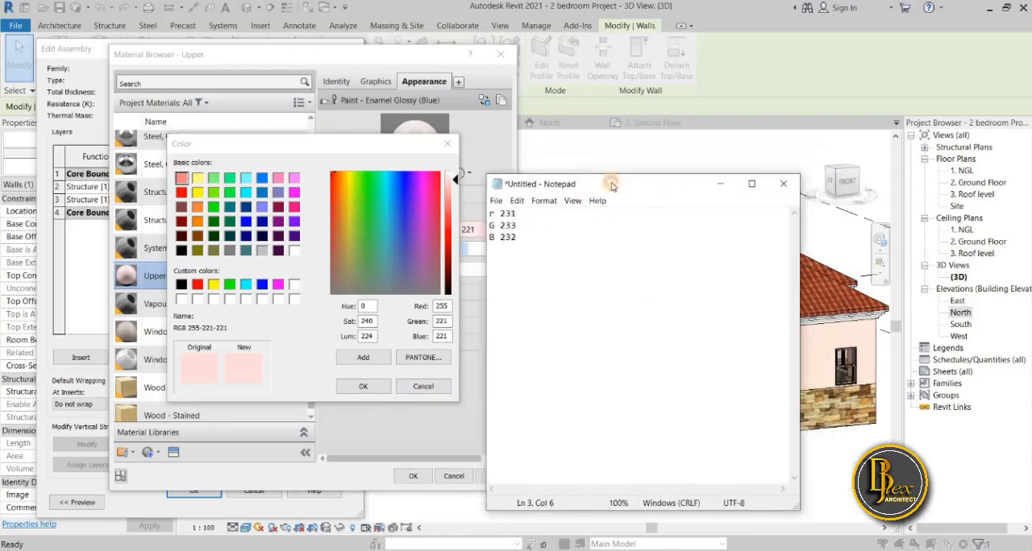
{"action": "double_click", "coordinate": [440, 307]}
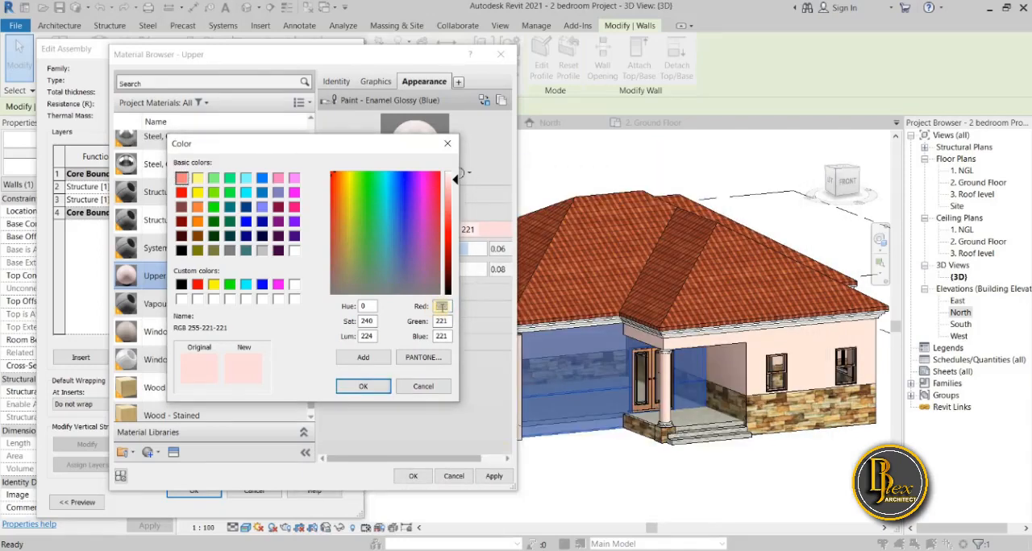
{"action": "key", "text": "alt+Tab"}
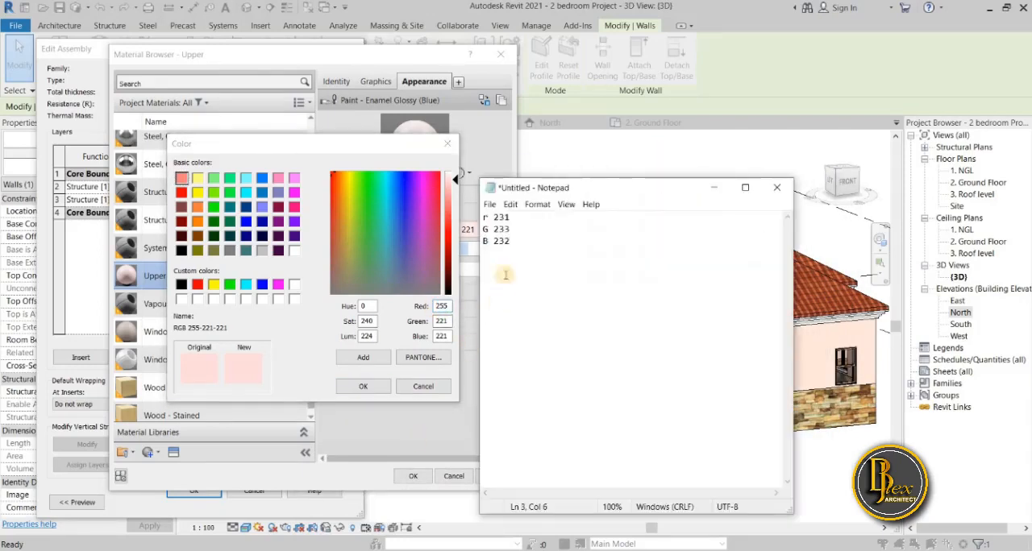
{"action": "left_click", "coordinate": [443, 307]}
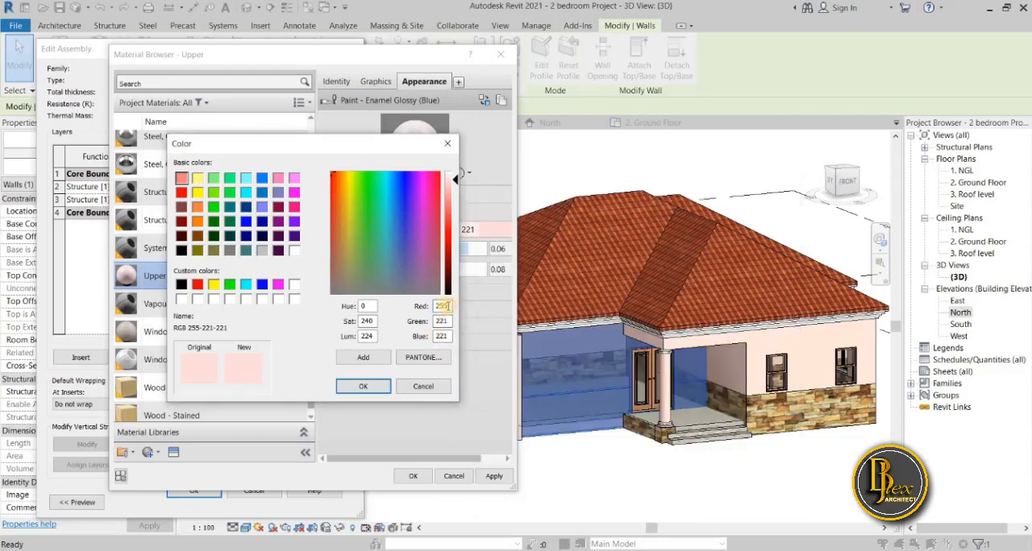
{"action": "type", "text": "231"}
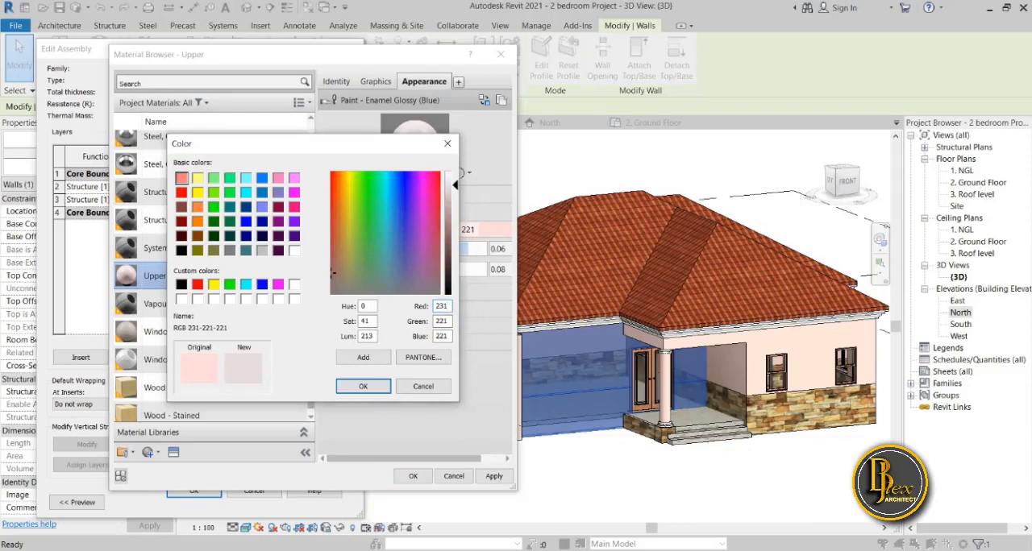
Set the Upper material's green value to 233 and blue to 232 from the note, and accept the colour and material.
{"action": "key", "text": "alt+Tab"}
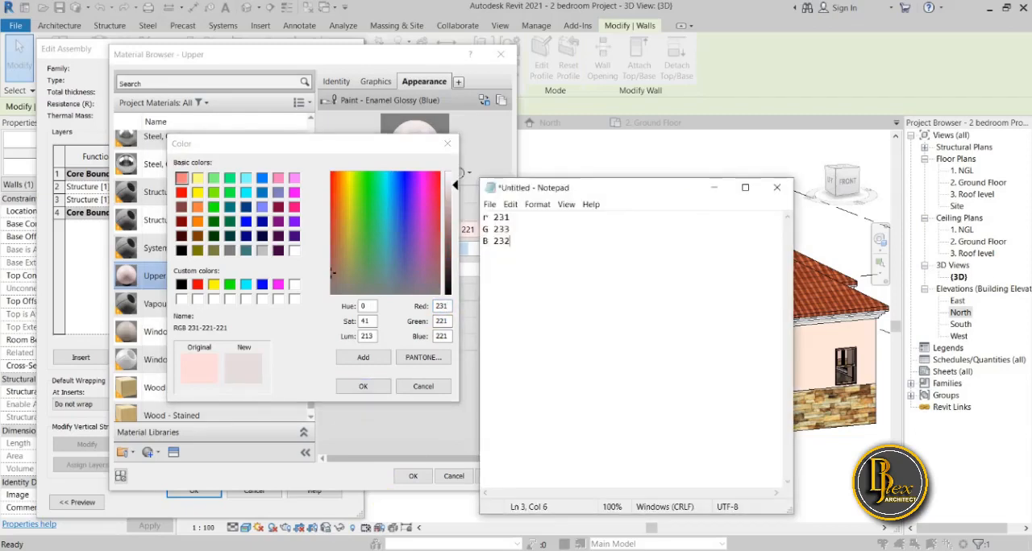
{"action": "double_click", "coordinate": [444, 320]}
{"action": "type", "text": "2"}
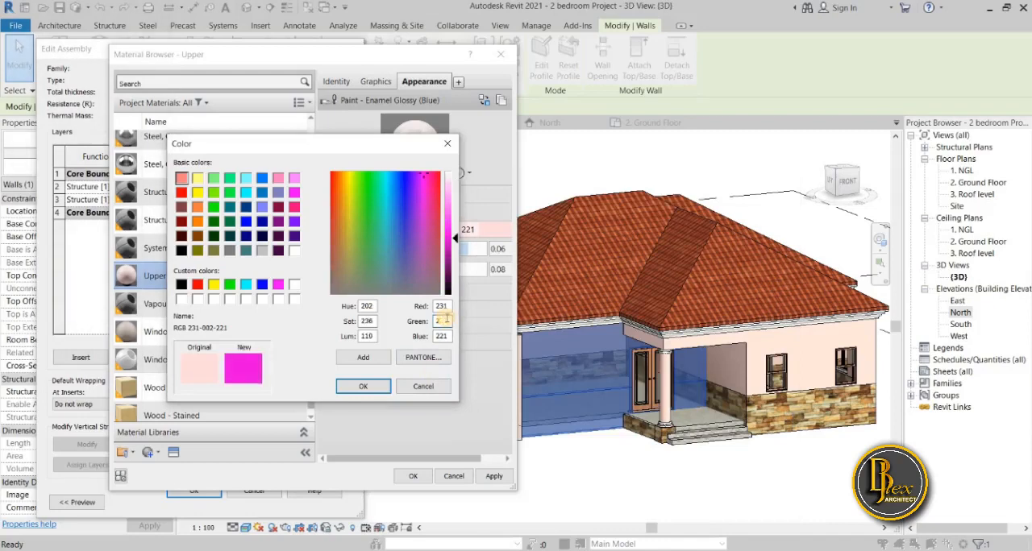
{"action": "type", "text": "33"}
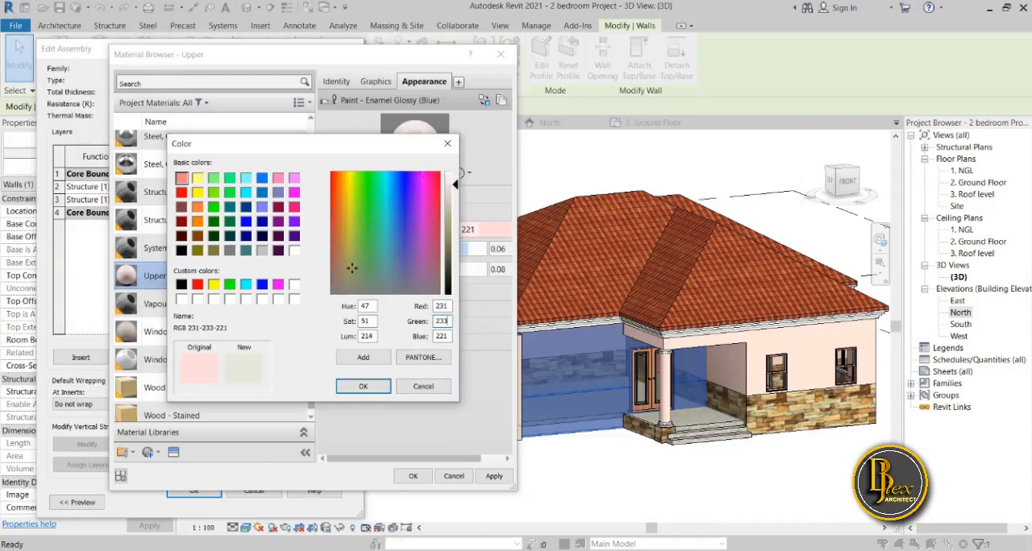
{"action": "key", "text": "alt+Tab"}
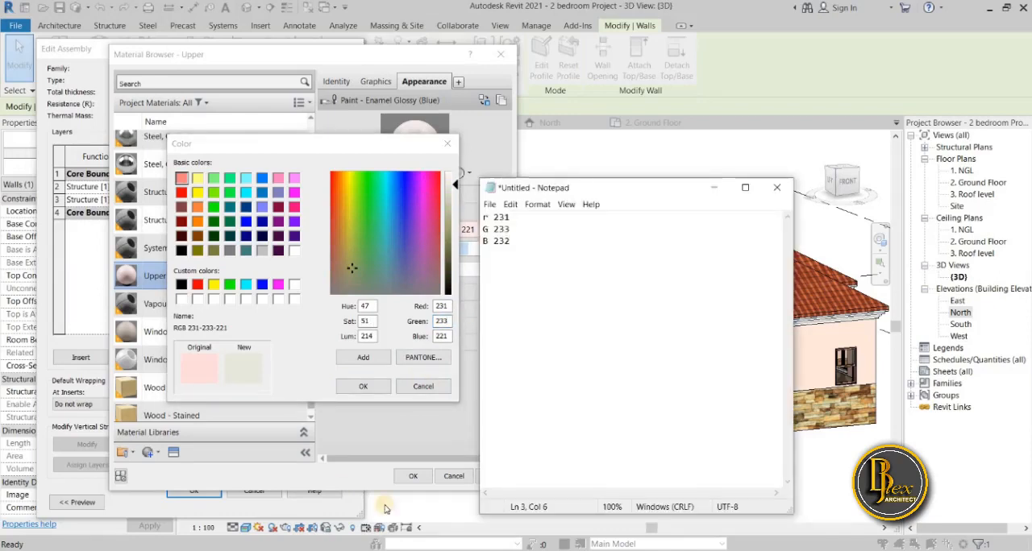
{"action": "double_click", "coordinate": [446, 337]}
{"action": "type", "text": "2"}
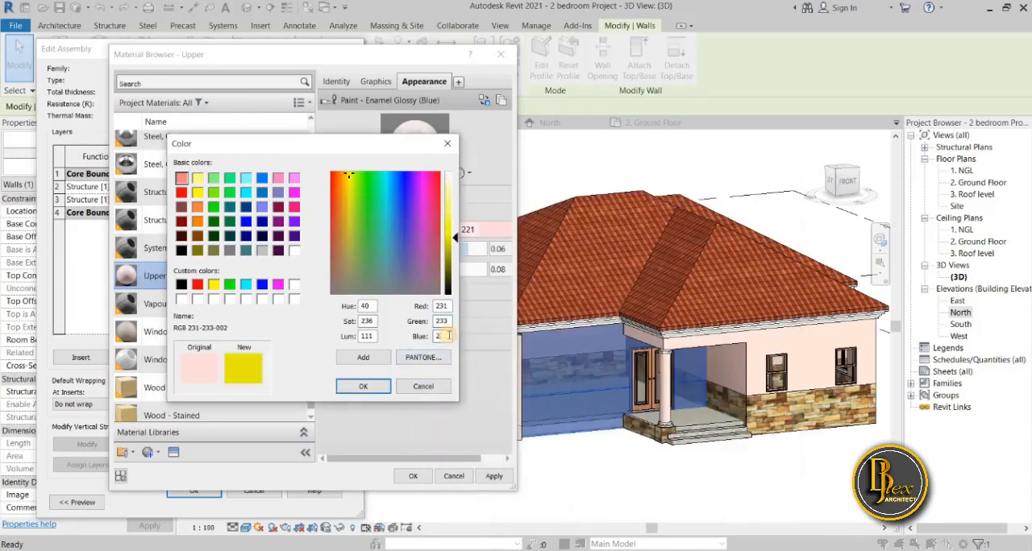
{"action": "type", "text": "32"}
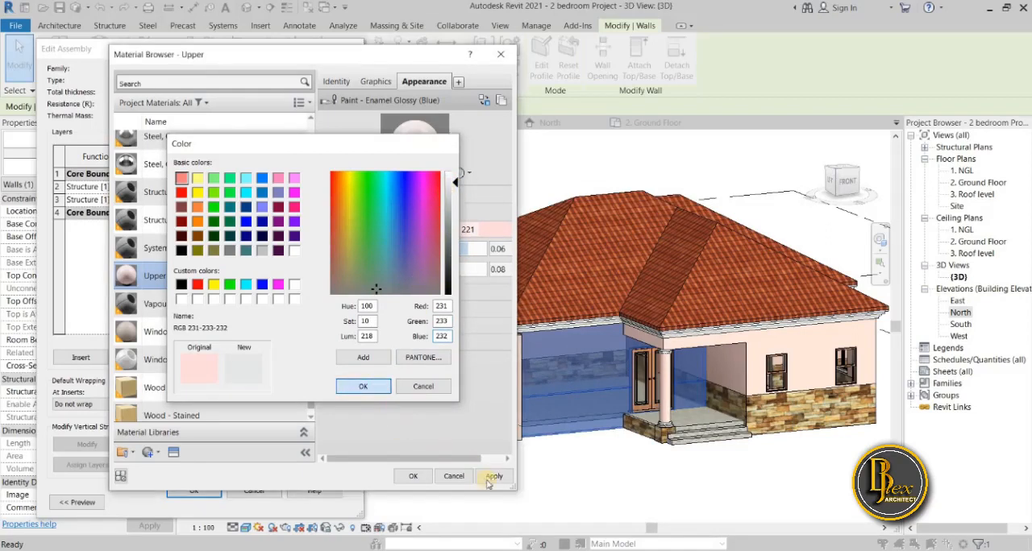
{"action": "left_click", "coordinate": [375, 389]}
{"action": "left_click", "coordinate": [413, 477]}
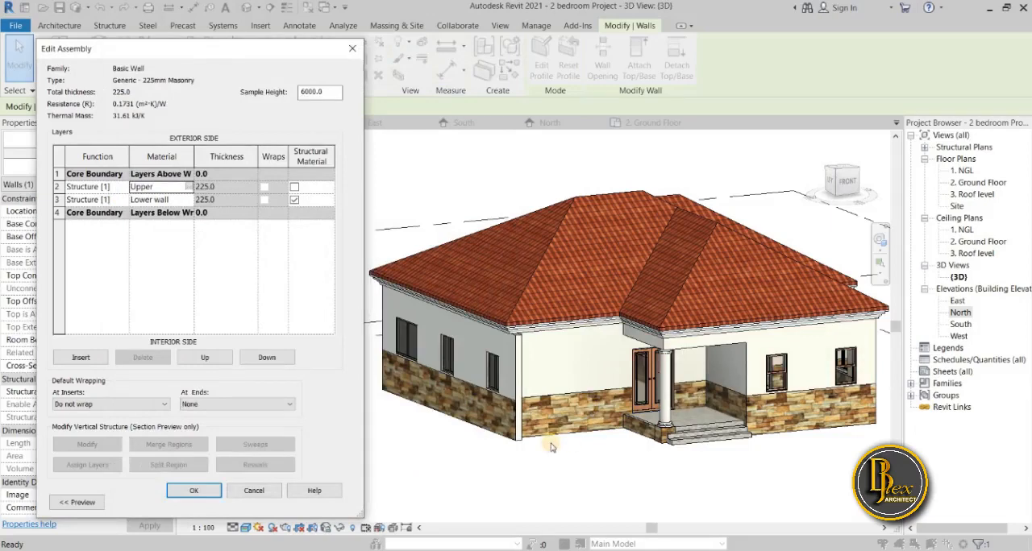
Compare the model's upper walls with the reference house photo, accept the wall assembly and type properties, and deselect the wall.
{"action": "left_click", "coordinate": [347, 550]}
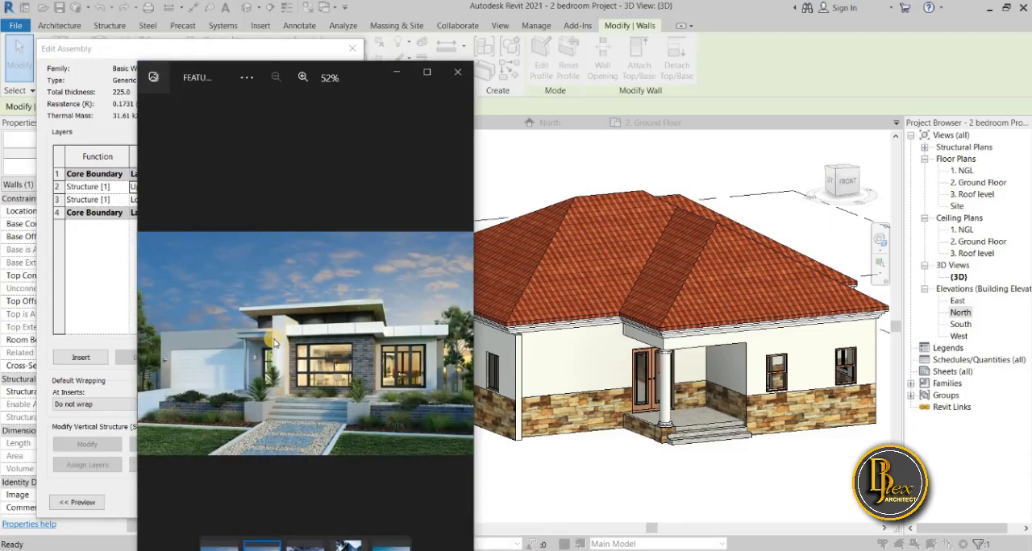
{"action": "left_click", "coordinate": [397, 74]}
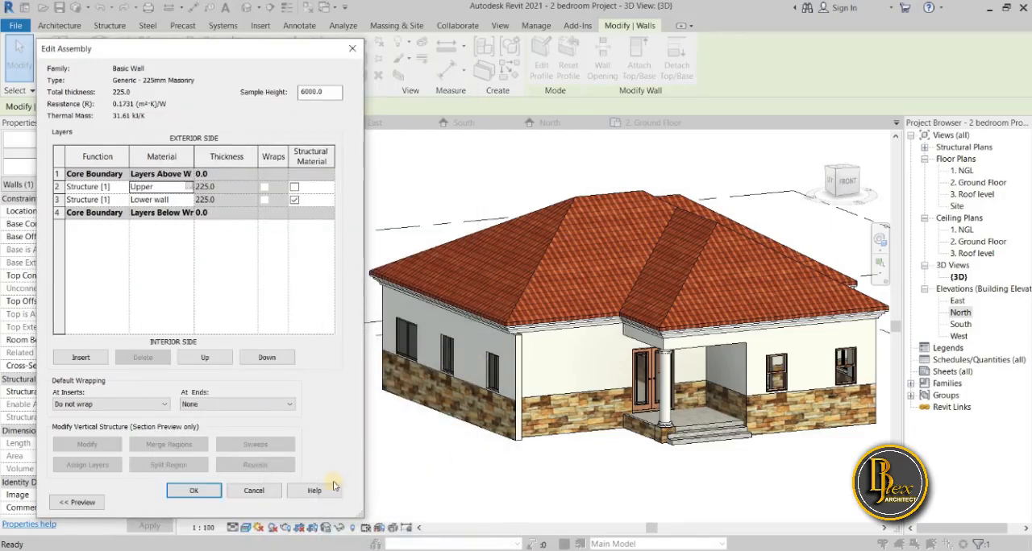
{"action": "left_click", "coordinate": [211, 494]}
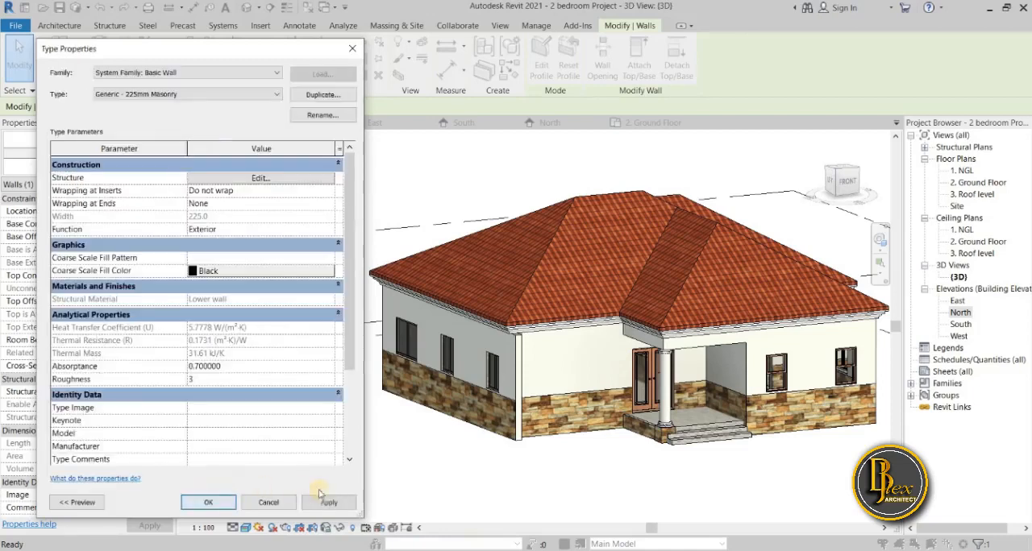
{"action": "left_click", "coordinate": [194, 503]}
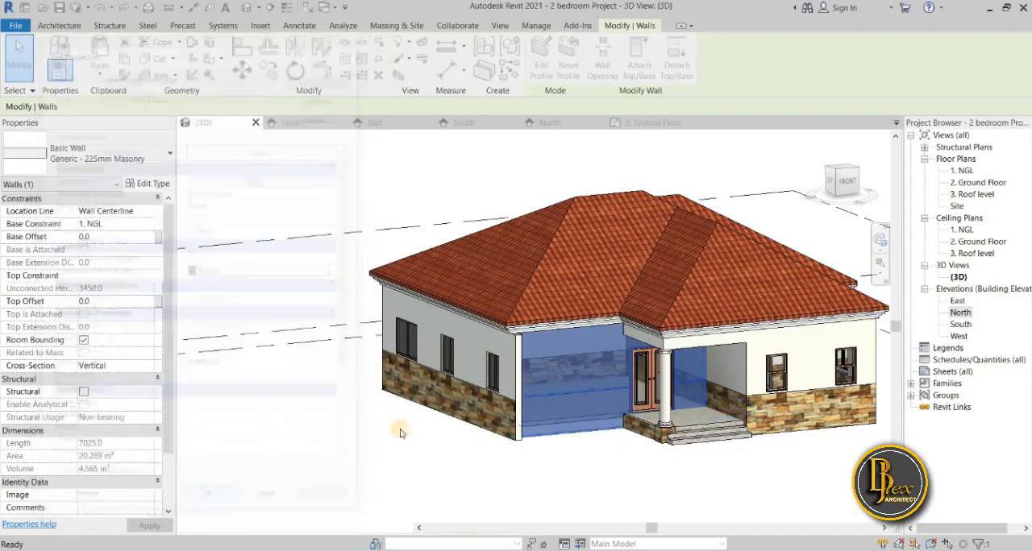
{"action": "left_click", "coordinate": [402, 434]}
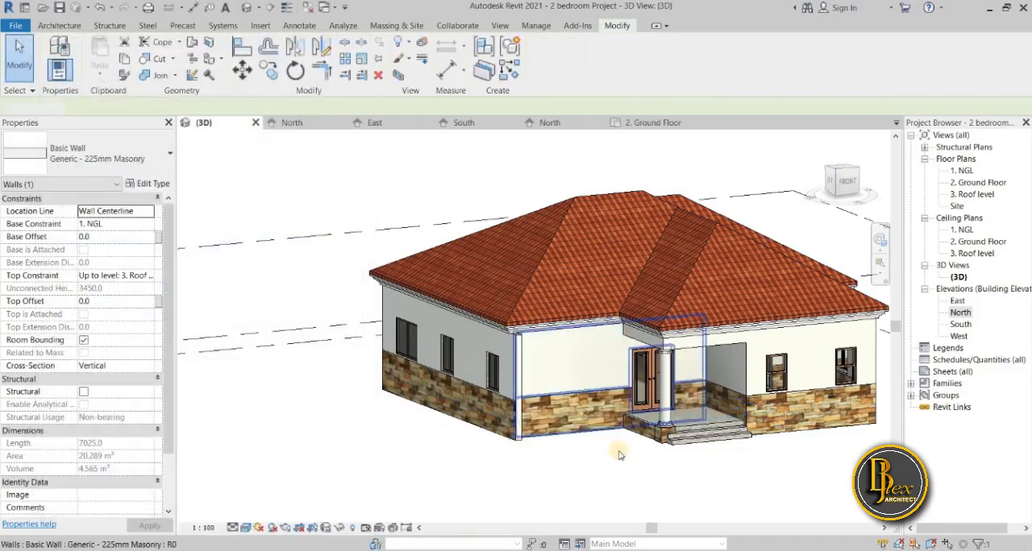
Inspect the recoloured upper walls, stone lower walls and entrance porch up close and from a distance in the 3D view.
{"action": "middle_click_drag", "start_coordinate": [626, 454], "coordinate": [638, 470], "text": "shift"}
{"action": "scroll", "coordinate": [532, 498], "scroll_direction": "up", "scroll_amount": 4}
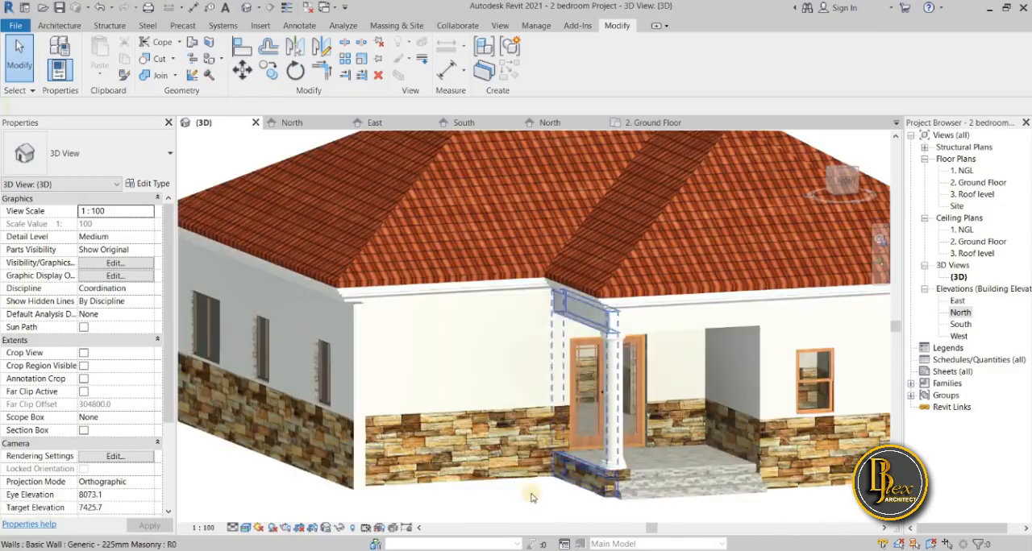
{"action": "middle_click_drag", "start_coordinate": [560, 489], "coordinate": [483, 472], "text": "shift"}
{"action": "scroll", "coordinate": [551, 477], "scroll_direction": "down", "scroll_amount": 3}
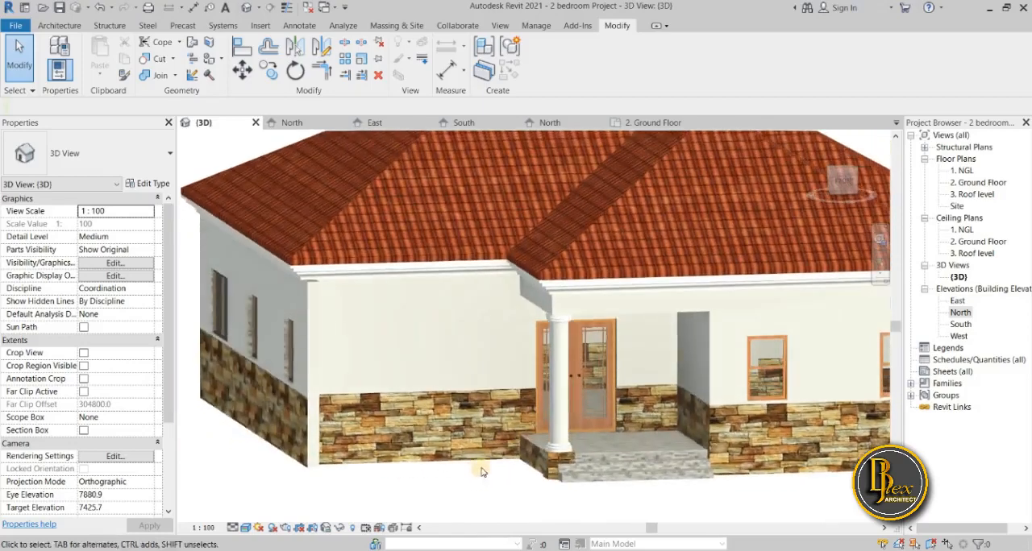
{"action": "scroll", "coordinate": [580, 484], "scroll_direction": "down", "scroll_amount": 2}
{"action": "middle_click_drag", "start_coordinate": [659, 487], "coordinate": [683, 487], "text": "shift"}
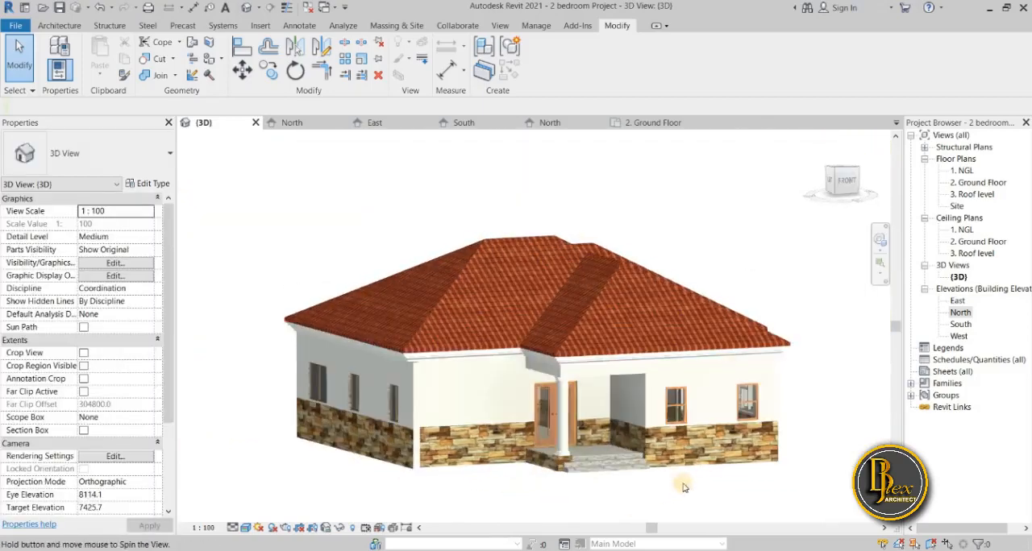
Examine the porch column, entrance and the line between the stone lower walls and white upper walls on the front facade.
{"action": "scroll", "coordinate": [579, 413], "scroll_direction": "up", "scroll_amount": 4}
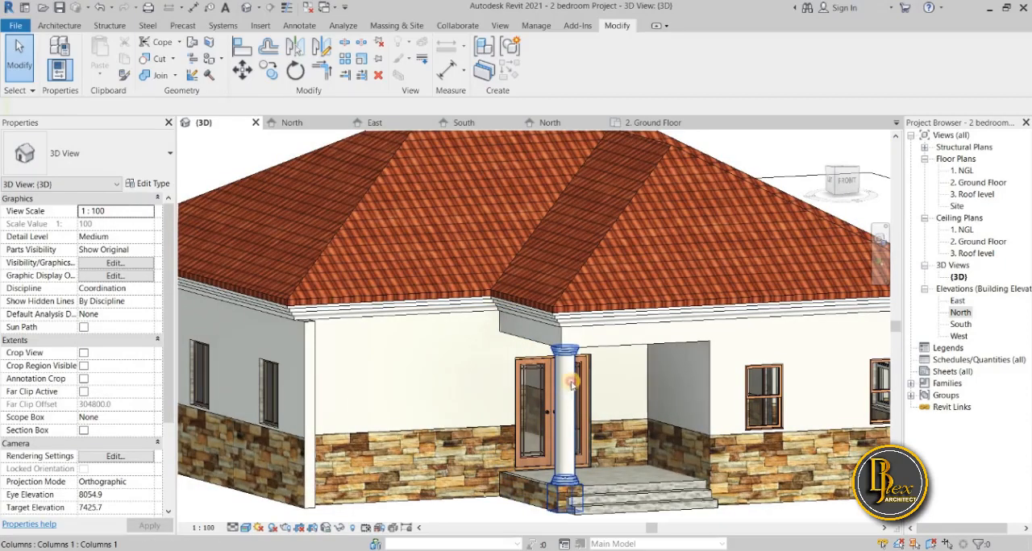
{"action": "left_click", "coordinate": [571, 386]}
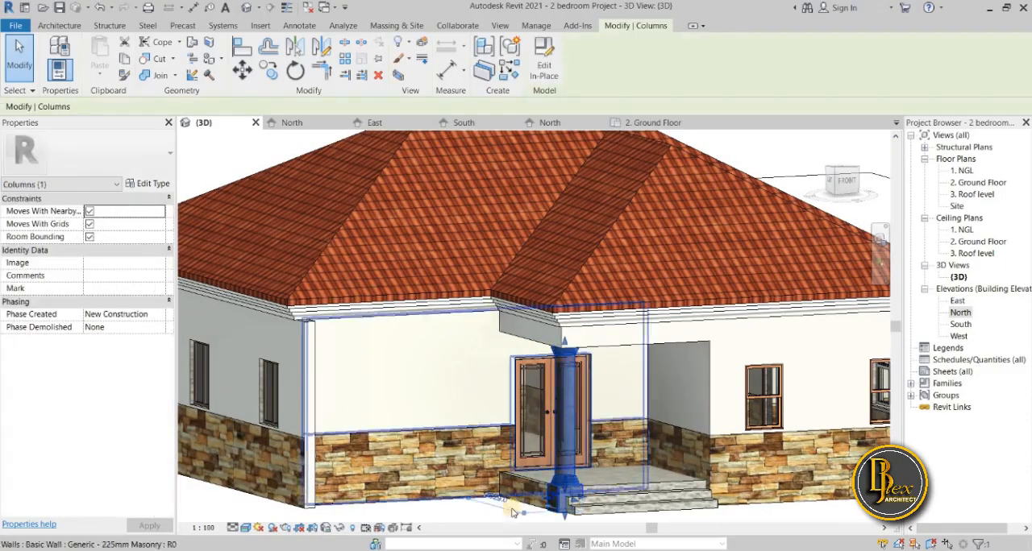
{"action": "key", "text": "Escape"}
{"action": "scroll", "coordinate": [565, 506], "scroll_direction": "up", "scroll_amount": 2}
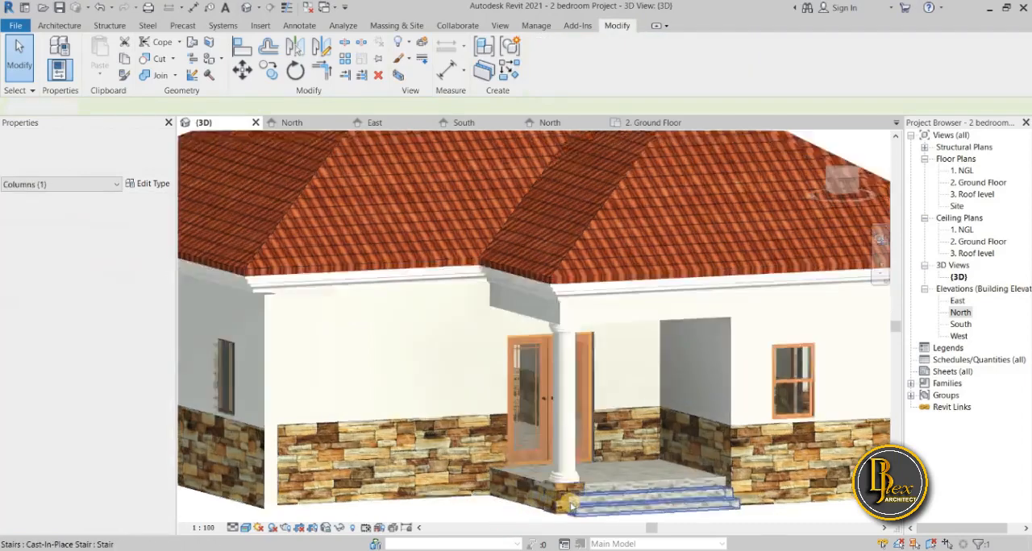
{"action": "scroll", "coordinate": [570, 504], "scroll_direction": "up", "scroll_amount": 3}
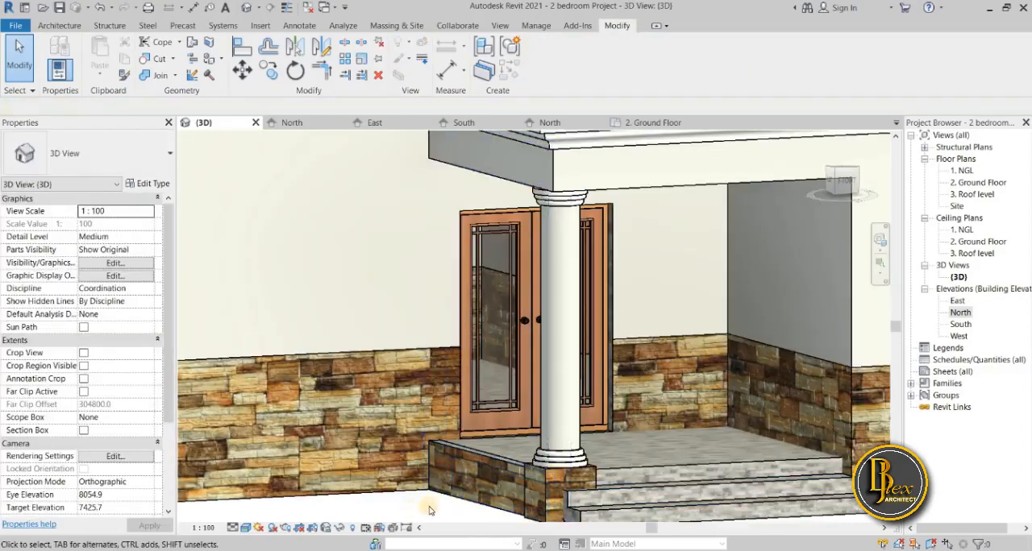
{"action": "scroll", "coordinate": [513, 486], "scroll_direction": "down", "scroll_amount": 4}
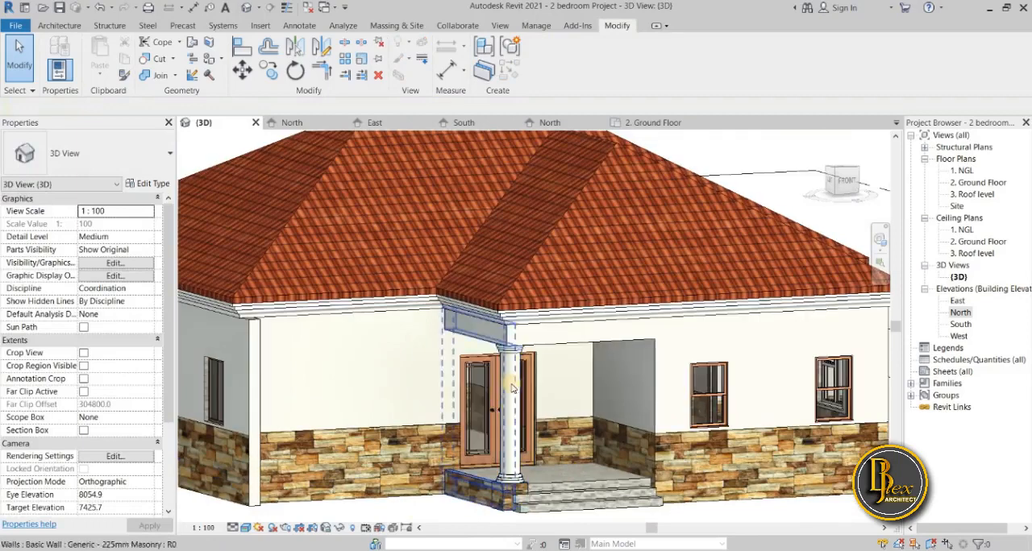
{"action": "scroll", "coordinate": [512, 389], "scroll_direction": "down", "scroll_amount": 3}
{"action": "scroll", "coordinate": [414, 483], "scroll_direction": "down", "scroll_amount": 2}
{"action": "middle_click_drag", "start_coordinate": [414, 496], "coordinate": [300, 426]}
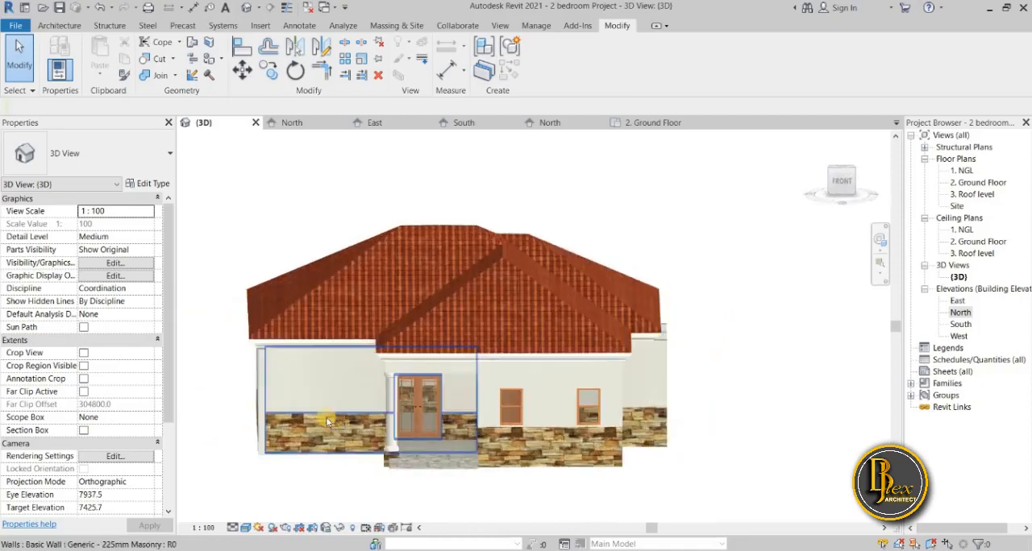
{"action": "scroll", "coordinate": [324, 417], "scroll_direction": "up", "scroll_amount": 3}
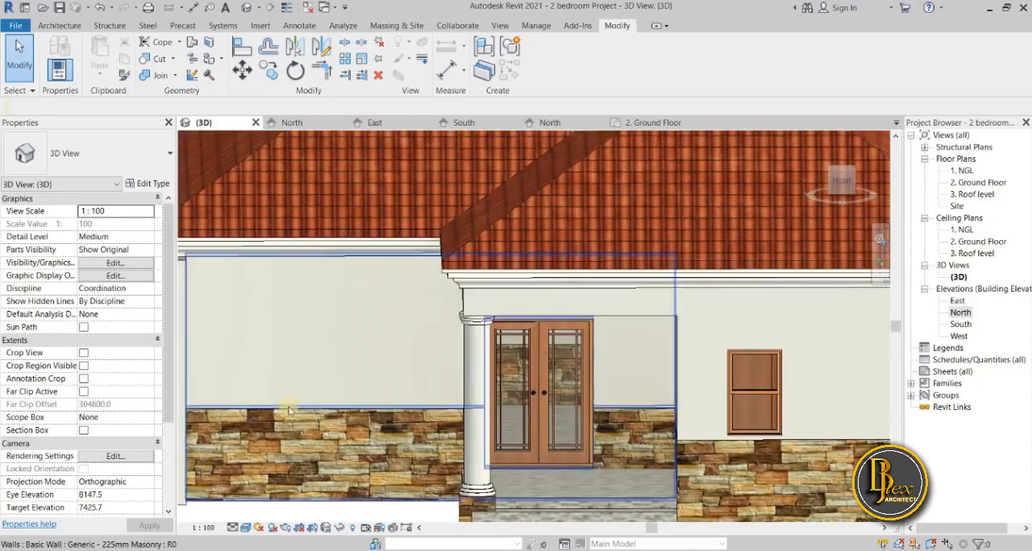
{"action": "scroll", "coordinate": [714, 477], "scroll_direction": "down", "scroll_amount": 1}
{"action": "middle_click_drag", "start_coordinate": [458, 461], "coordinate": [633, 453]}
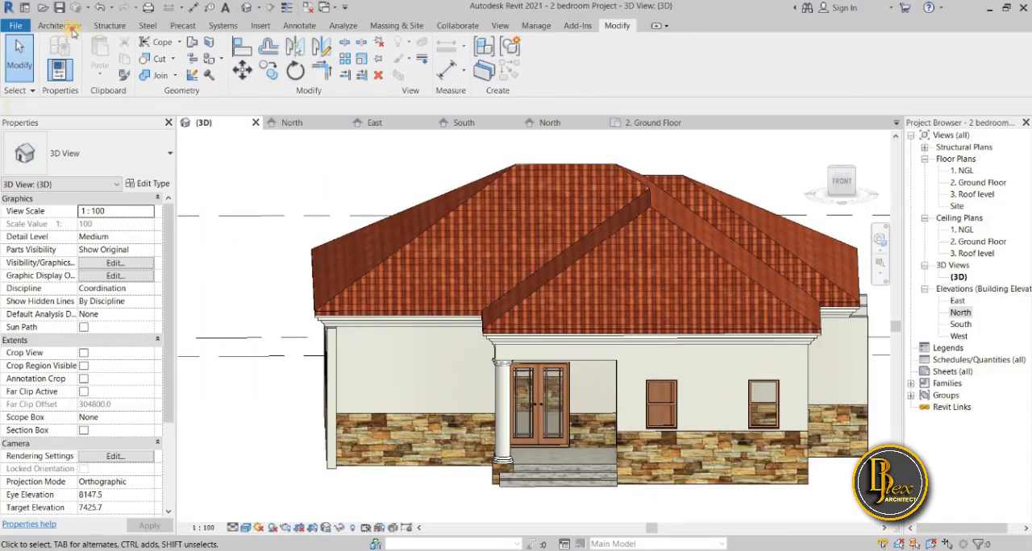
Start a horizontal wall sweep and review the material and profile options of the Cornice type, leaving its properties unchanged.
{"action": "left_click", "coordinate": [71, 30]}
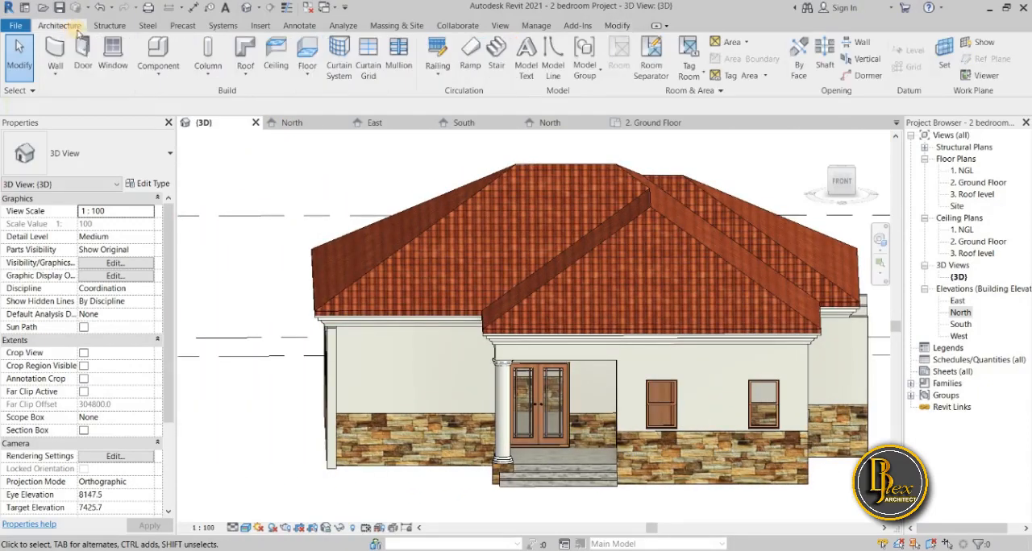
{"action": "left_click", "coordinate": [48, 80]}
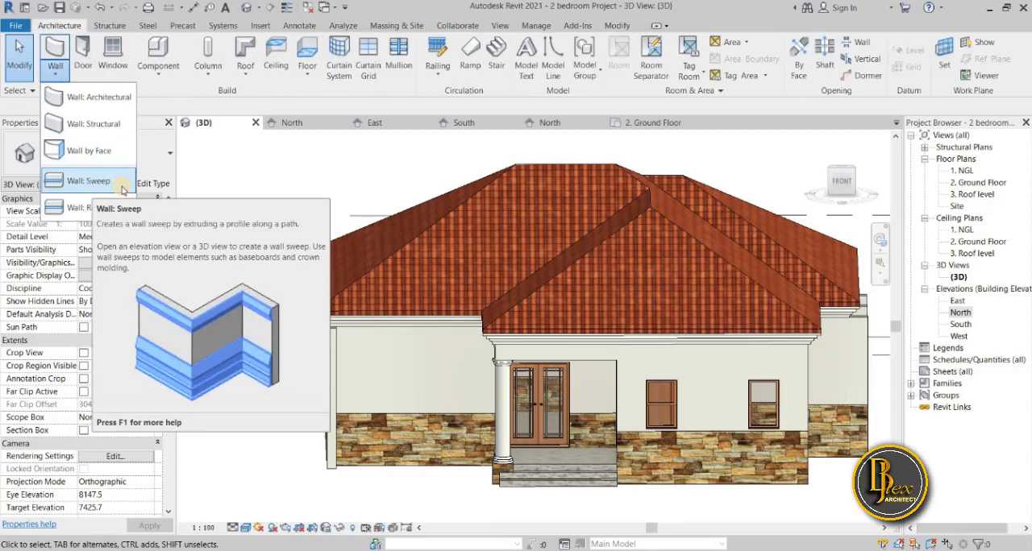
{"action": "left_click", "coordinate": [89, 182]}
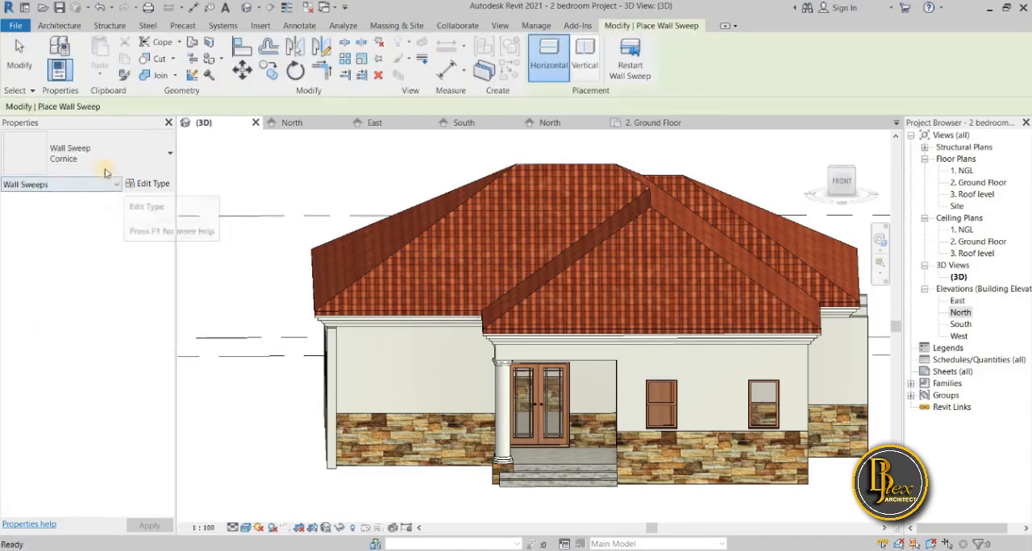
{"action": "left_click", "coordinate": [61, 71]}
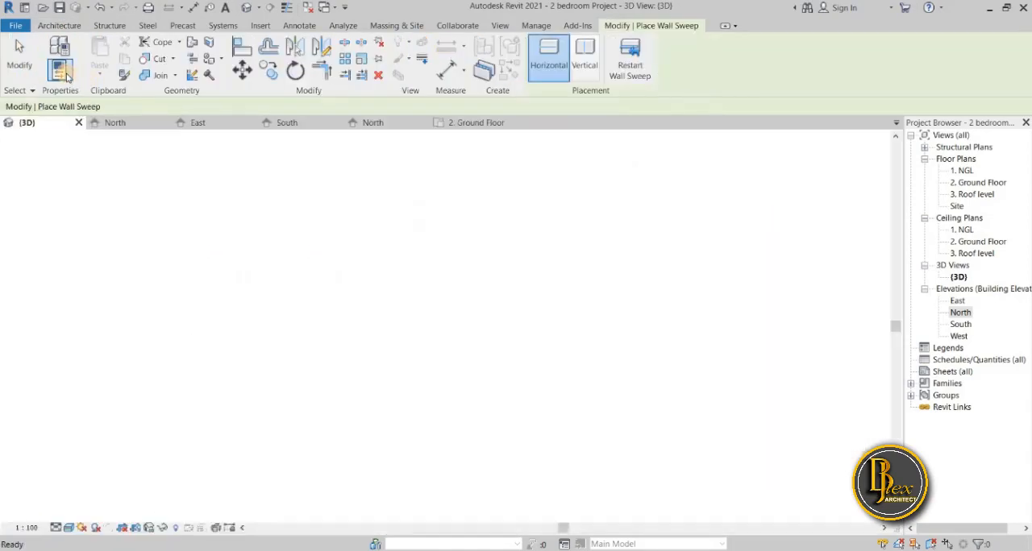
{"action": "left_click", "coordinate": [62, 71]}
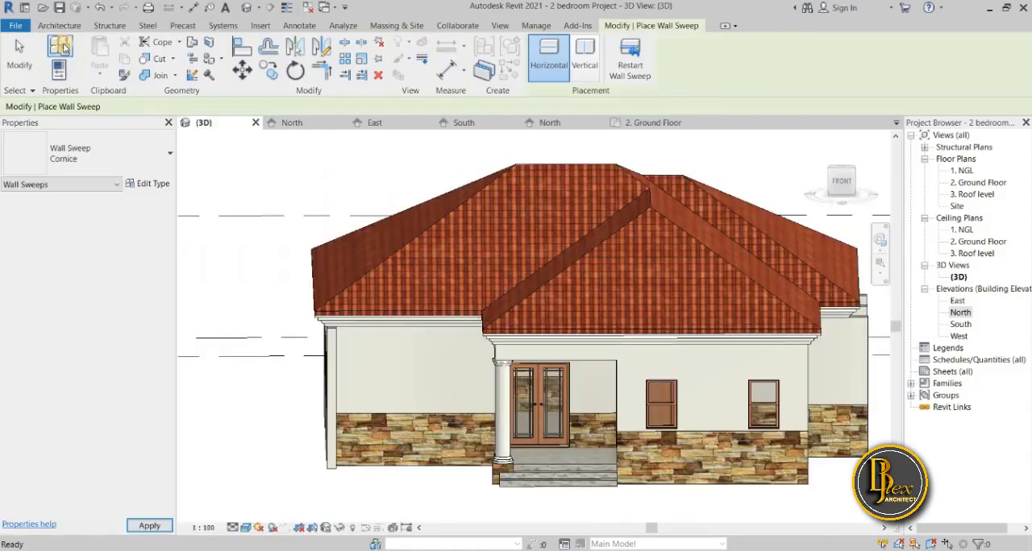
{"action": "left_click", "coordinate": [64, 49]}
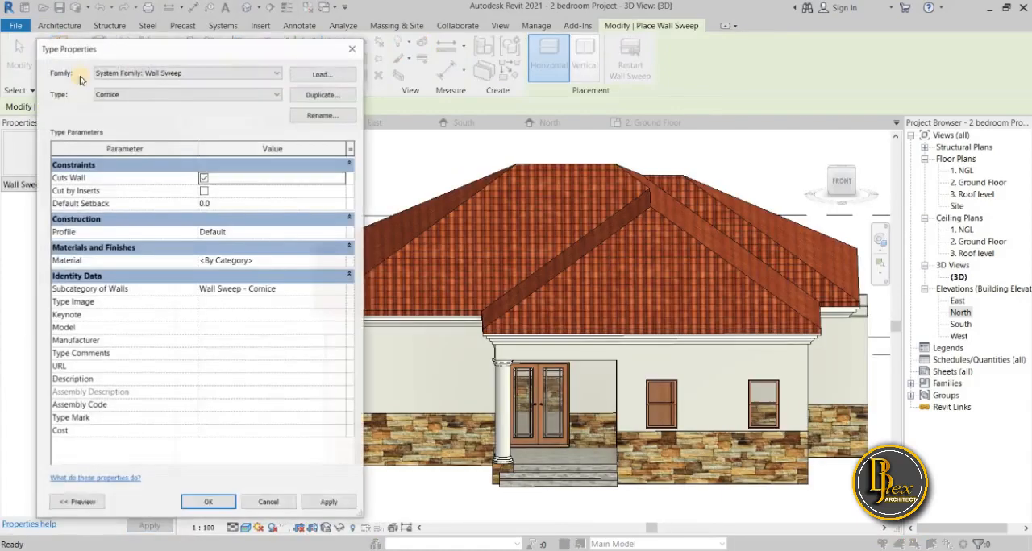
{"action": "left_click", "coordinate": [343, 262]}
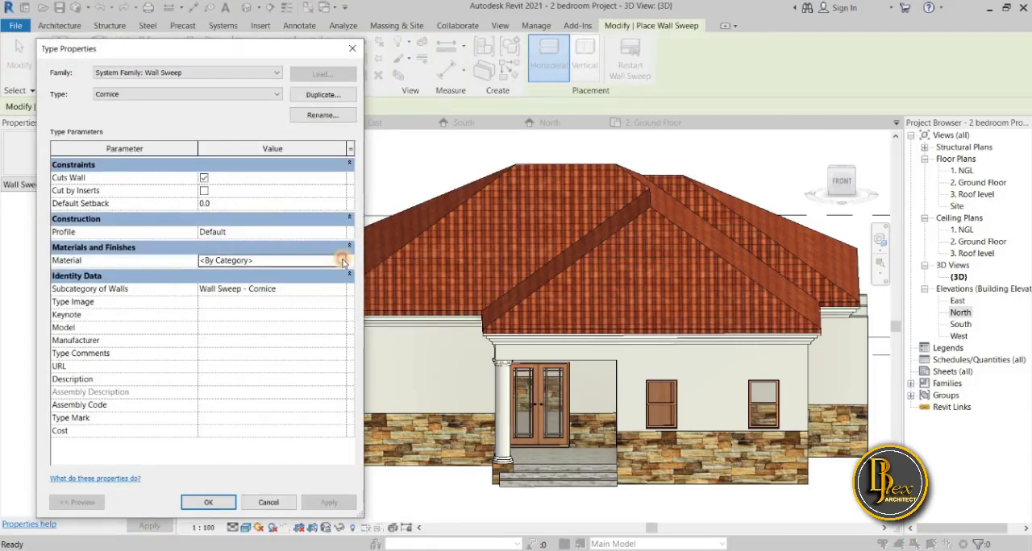
{"action": "left_click", "coordinate": [343, 262]}
{"action": "left_click", "coordinate": [396, 81]}
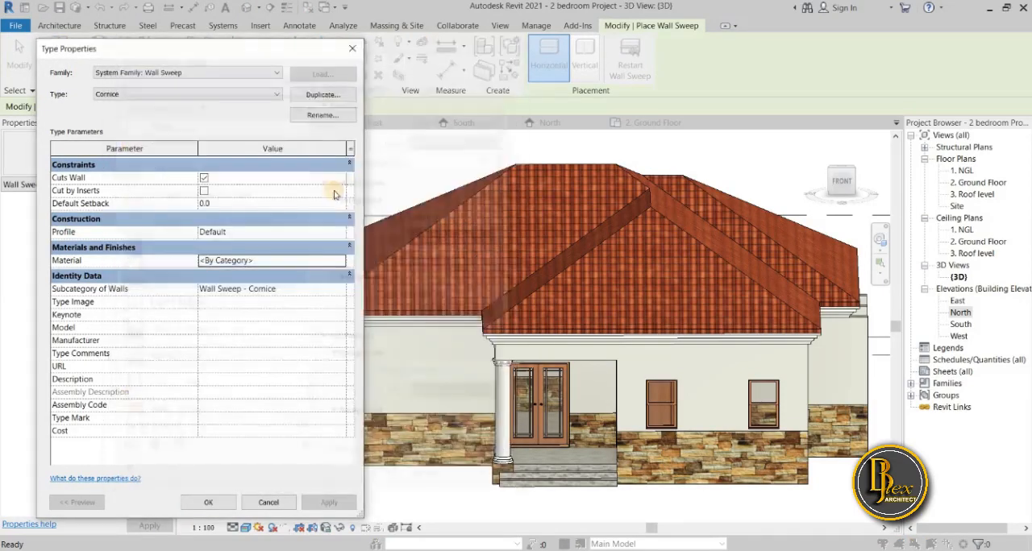
{"action": "left_click", "coordinate": [342, 232]}
{"action": "left_click", "coordinate": [341, 232]}
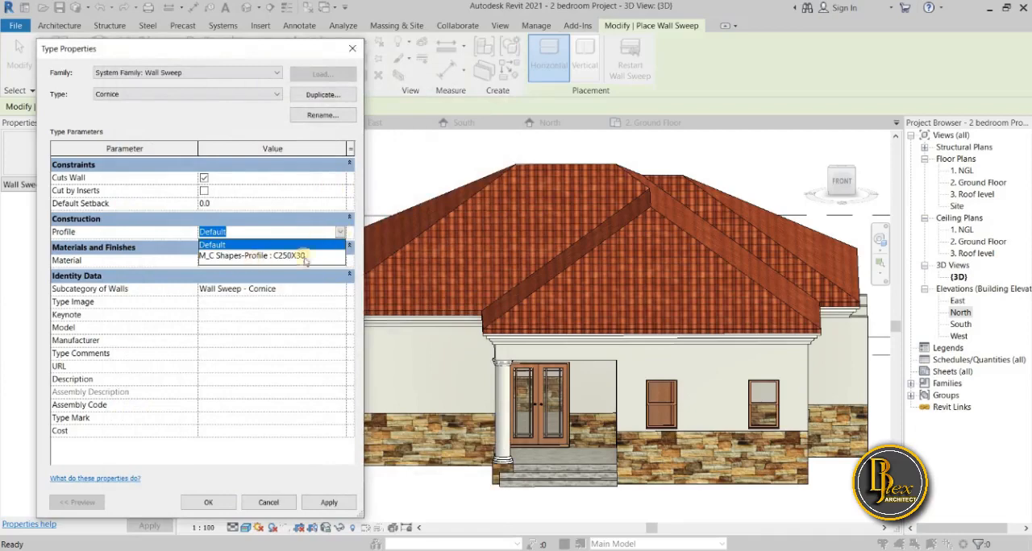
{"action": "left_click", "coordinate": [352, 48]}
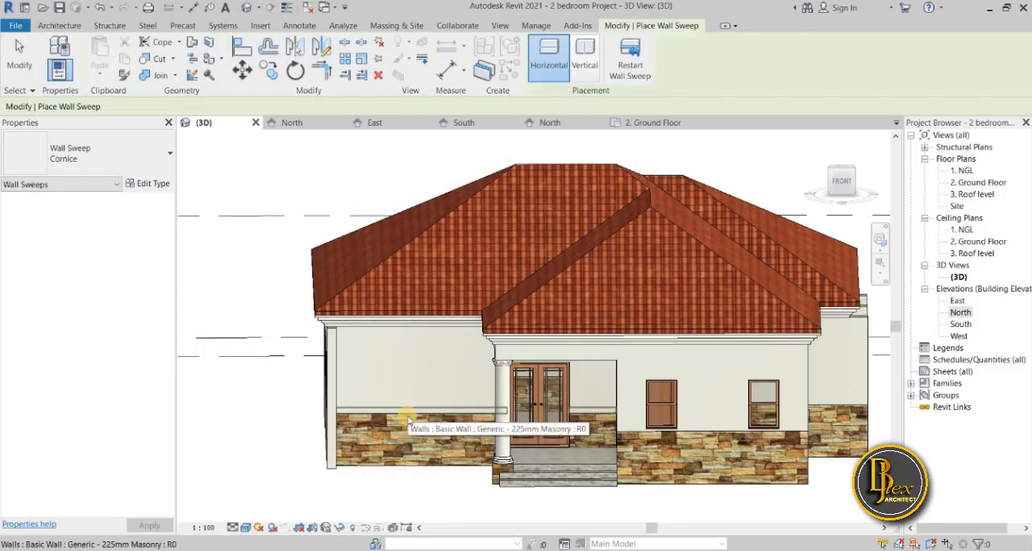
Place a horizontal Cornice wall sweep along the top of the stone cladding on the entrance wall and inspect it.
{"action": "left_click", "coordinate": [409, 420]}
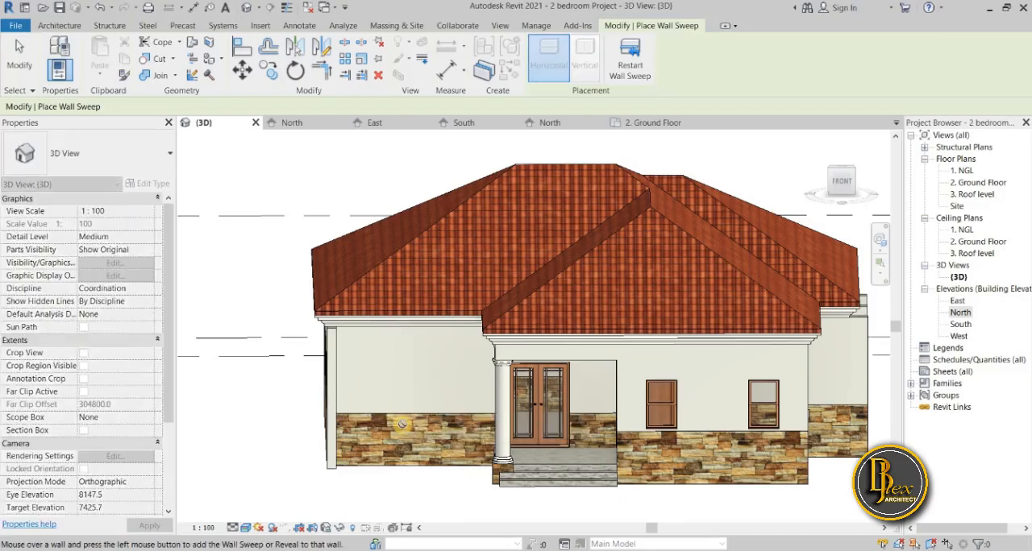
{"action": "key", "text": "Escape"}
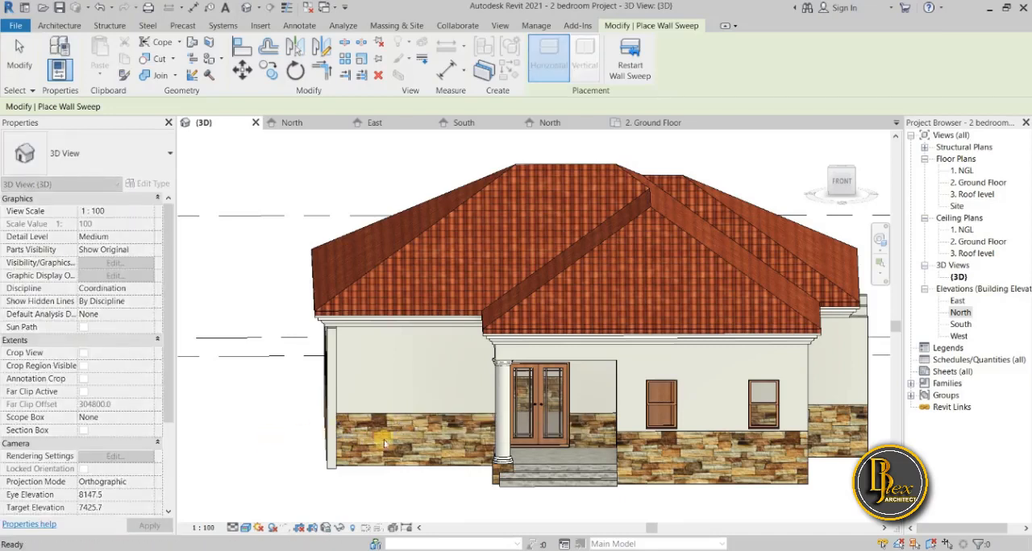
{"action": "scroll", "coordinate": [382, 434], "scroll_direction": "up", "scroll_amount": 5}
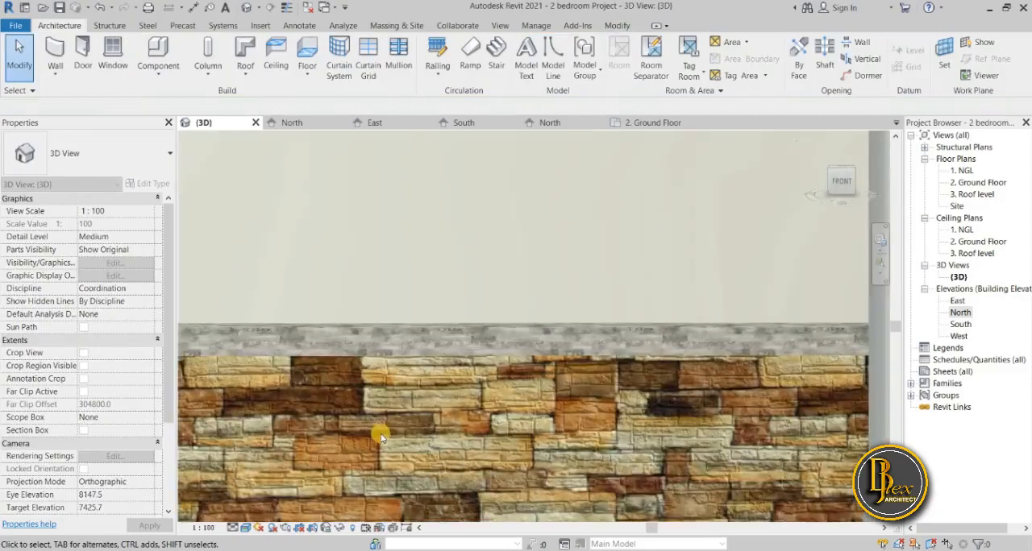
{"action": "scroll", "coordinate": [382, 435], "scroll_direction": "down", "scroll_amount": 1}
{"action": "scroll", "coordinate": [327, 450], "scroll_direction": "down", "scroll_amount": 3}
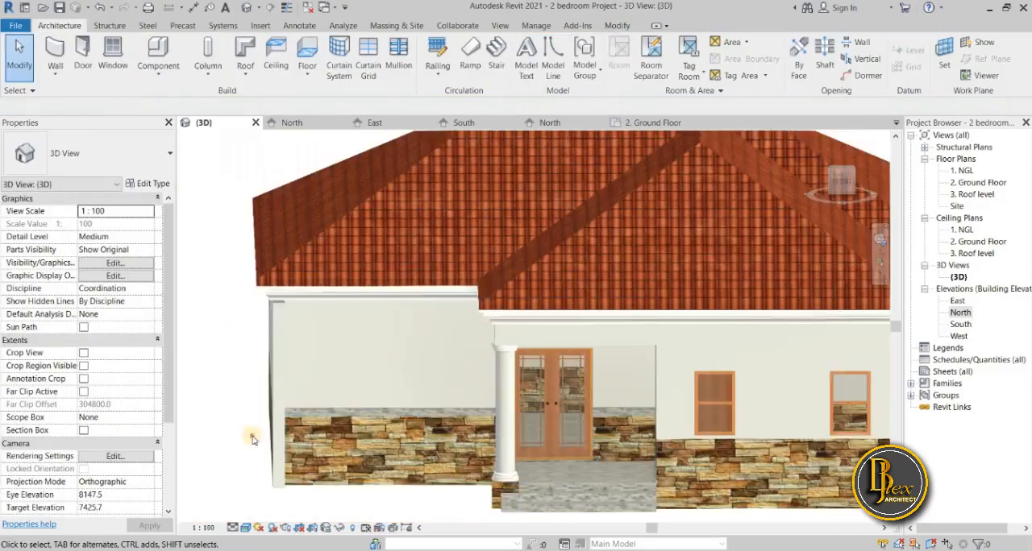
{"action": "scroll", "coordinate": [355, 411], "scroll_direction": "up", "scroll_amount": 3}
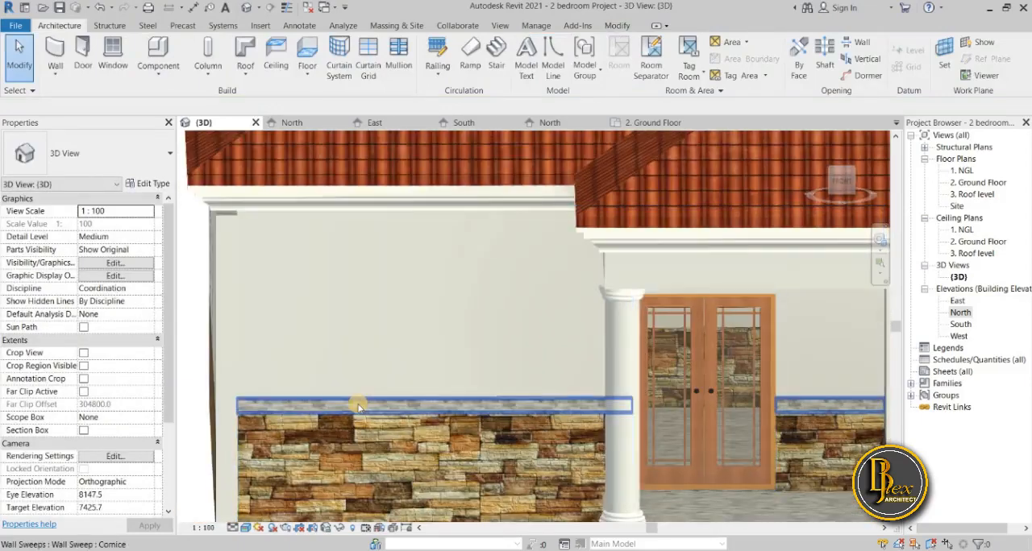
Delete the Cornice wall sweep from the entrance wall.
{"action": "left_click", "coordinate": [359, 407]}
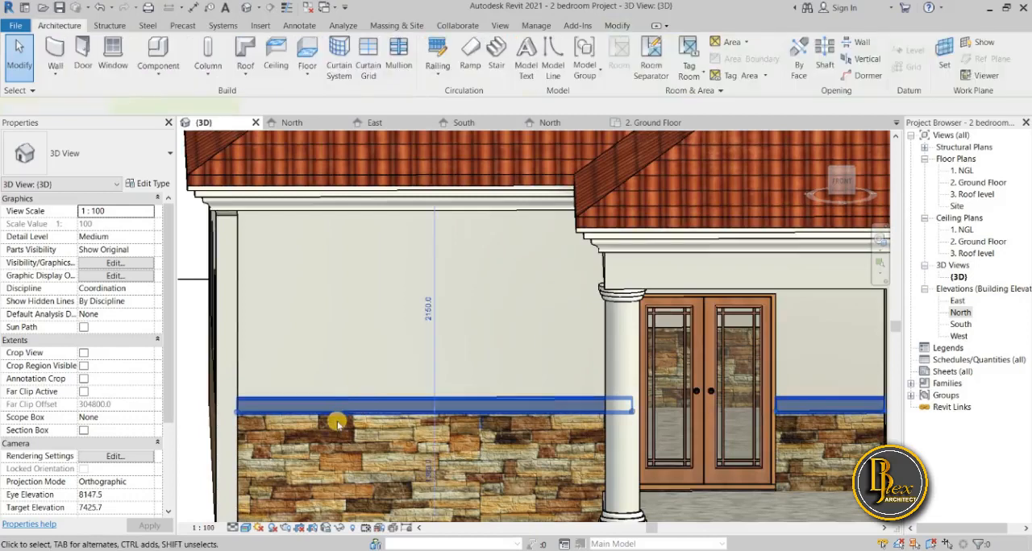
{"action": "scroll", "coordinate": [341, 424], "scroll_direction": "down", "scroll_amount": 4}
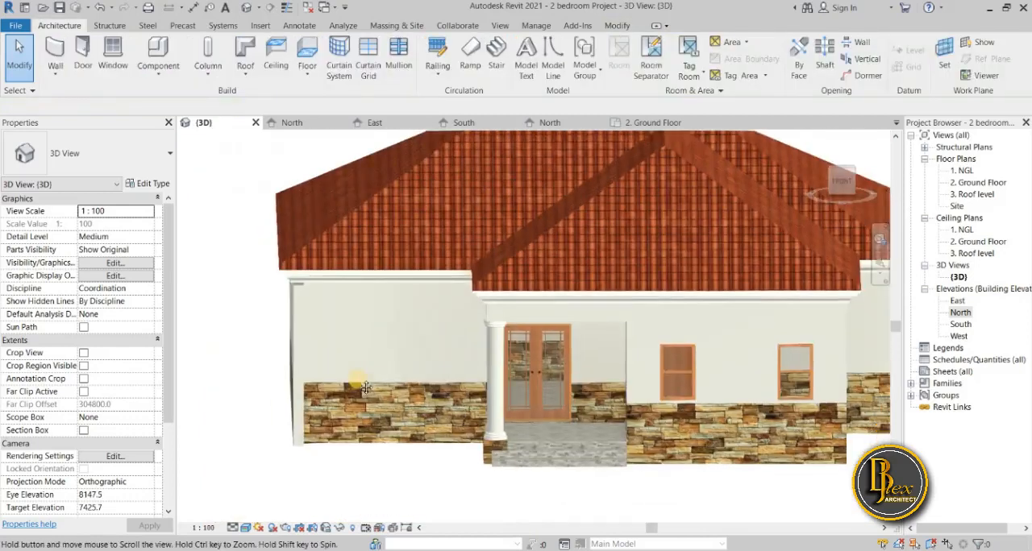
{"action": "middle_click_drag", "start_coordinate": [363, 335], "coordinate": [291, 433], "text": "shift"}
{"action": "scroll", "coordinate": [265, 442], "scroll_direction": "down", "scroll_amount": 4}
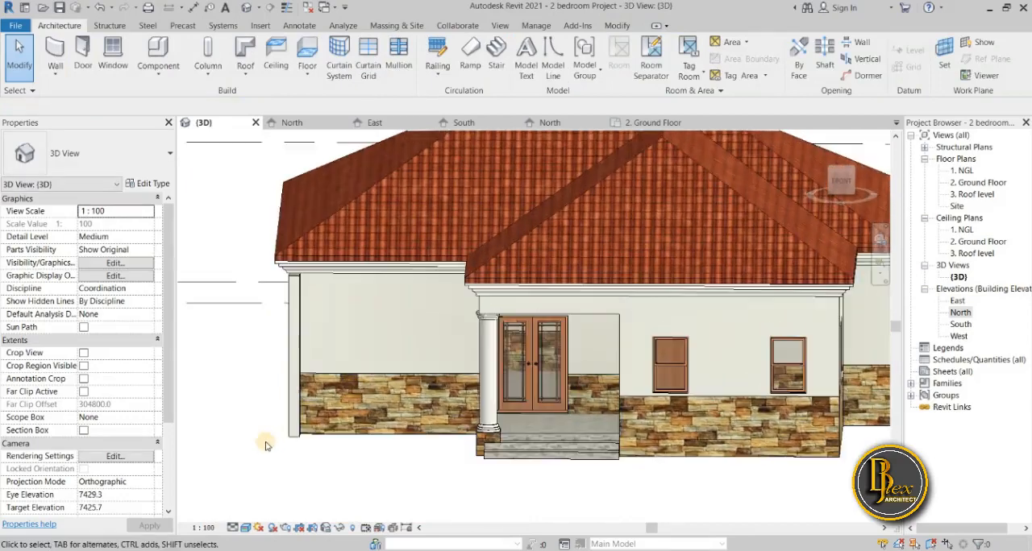
Create a new family from the Metric Profile template in the English template folder.
{"action": "left_click", "coordinate": [11, 26]}
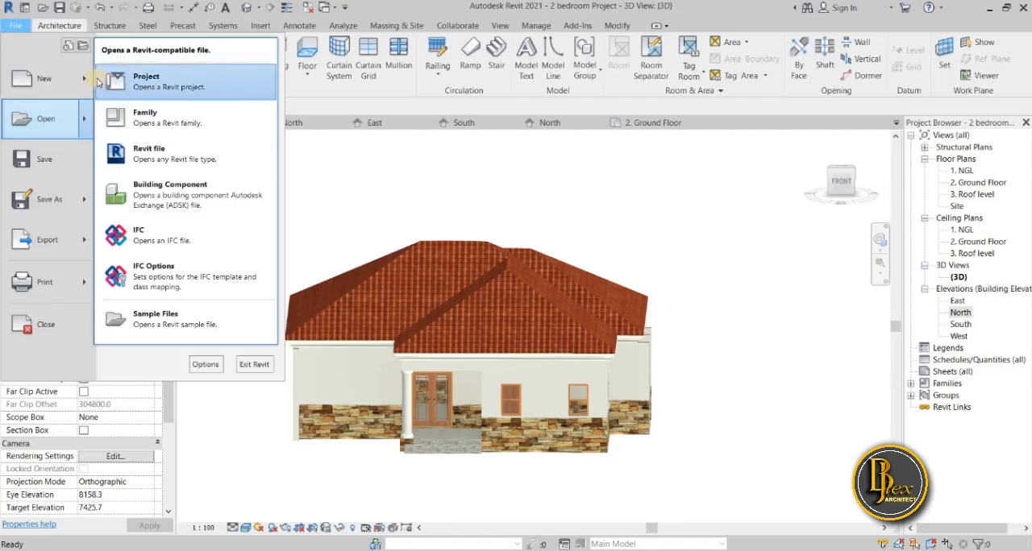
{"action": "mouse_move", "coordinate": [88, 81]}
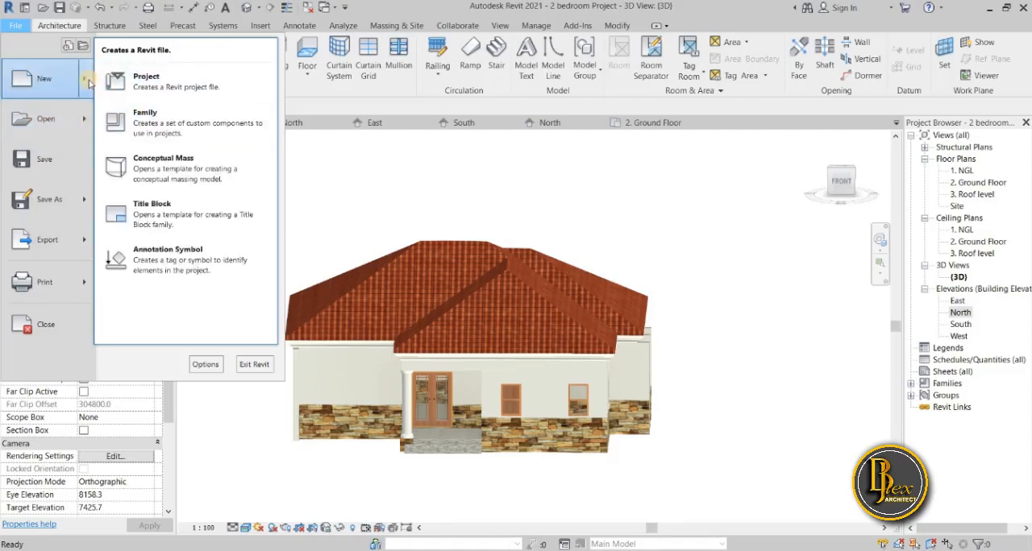
{"action": "left_click", "coordinate": [152, 118]}
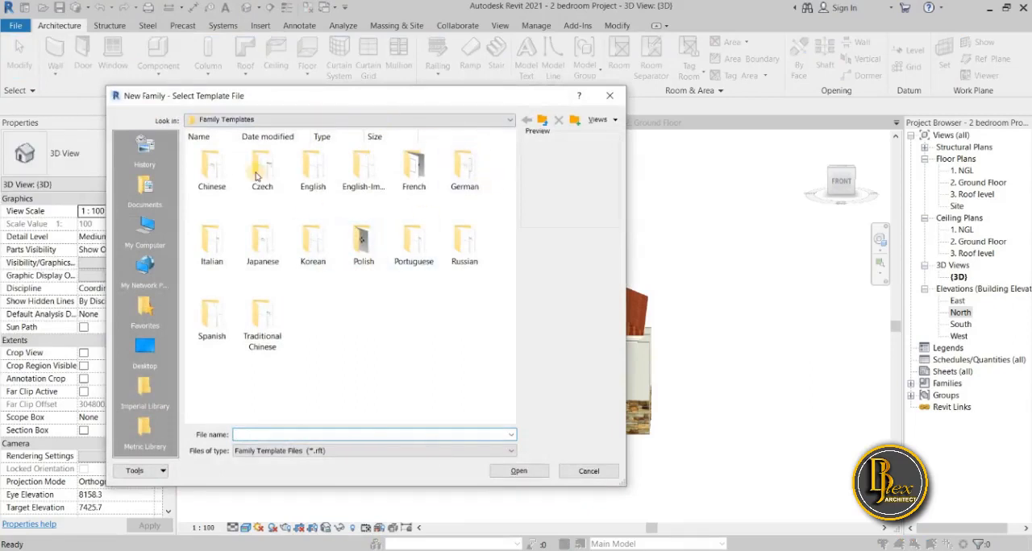
{"action": "left_click", "coordinate": [314, 185]}
{"action": "double_click", "coordinate": [315, 186]}
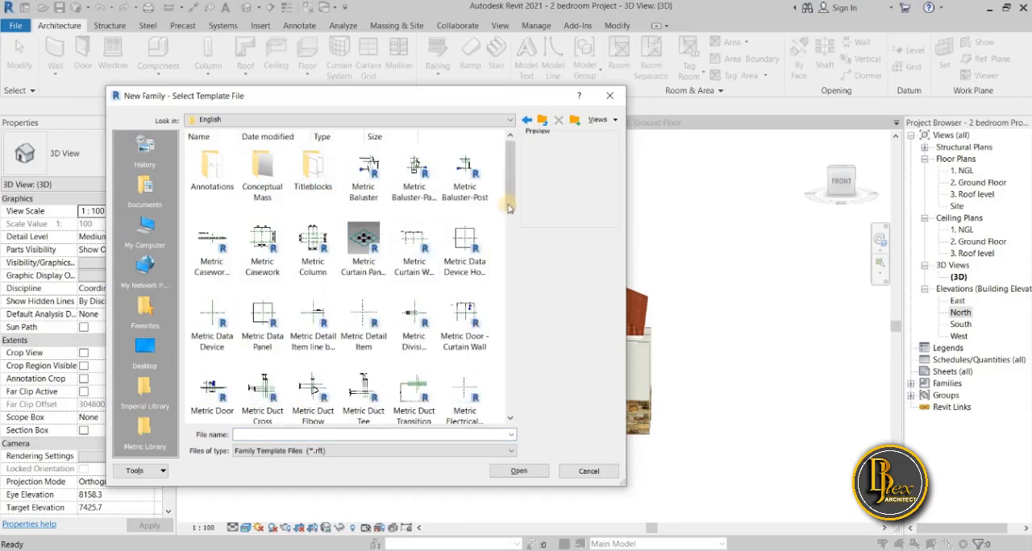
{"action": "left_click_drag", "start_coordinate": [509, 210], "coordinate": [491, 320]}
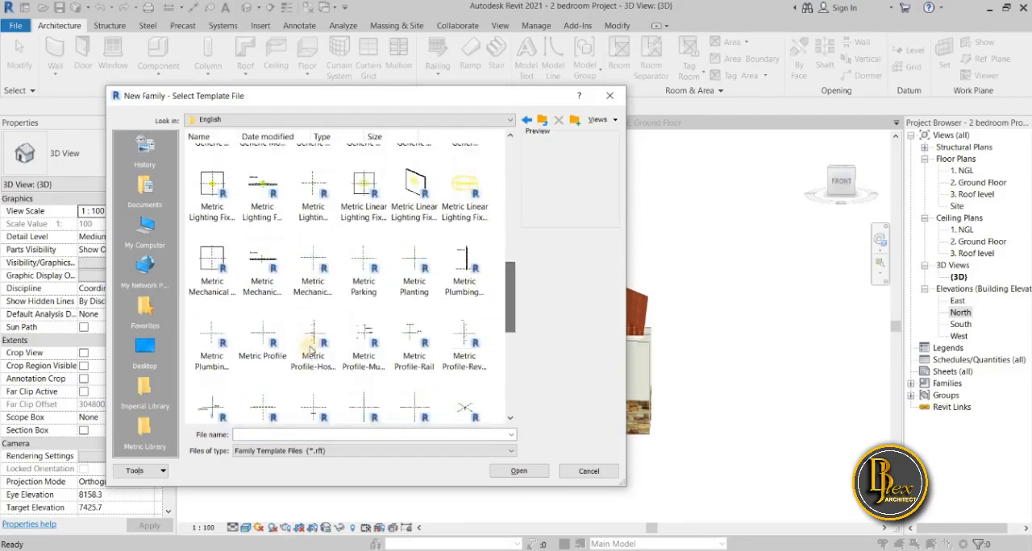
{"action": "left_click", "coordinate": [260, 340]}
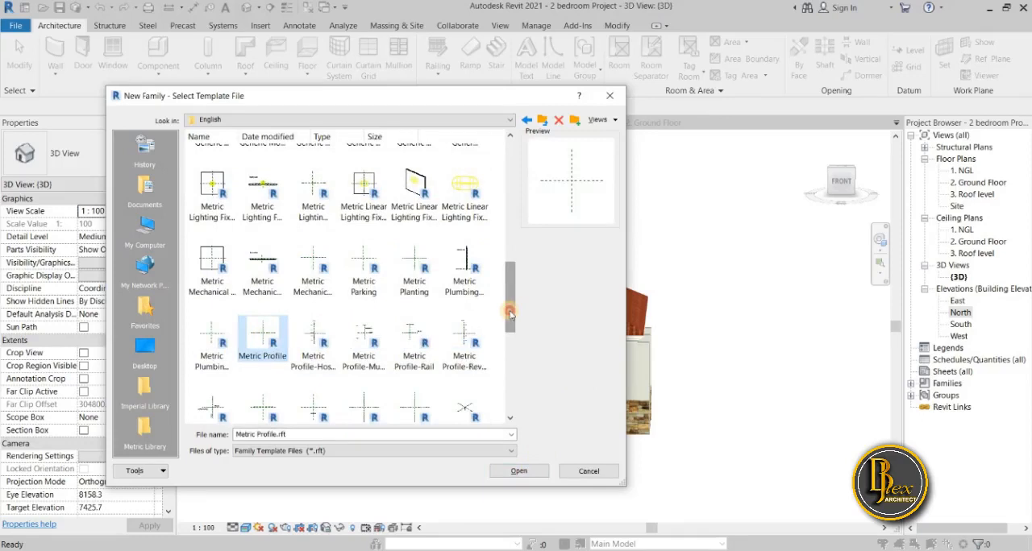
{"action": "scroll", "coordinate": [511, 313], "scroll_direction": "down", "scroll_amount": 1}
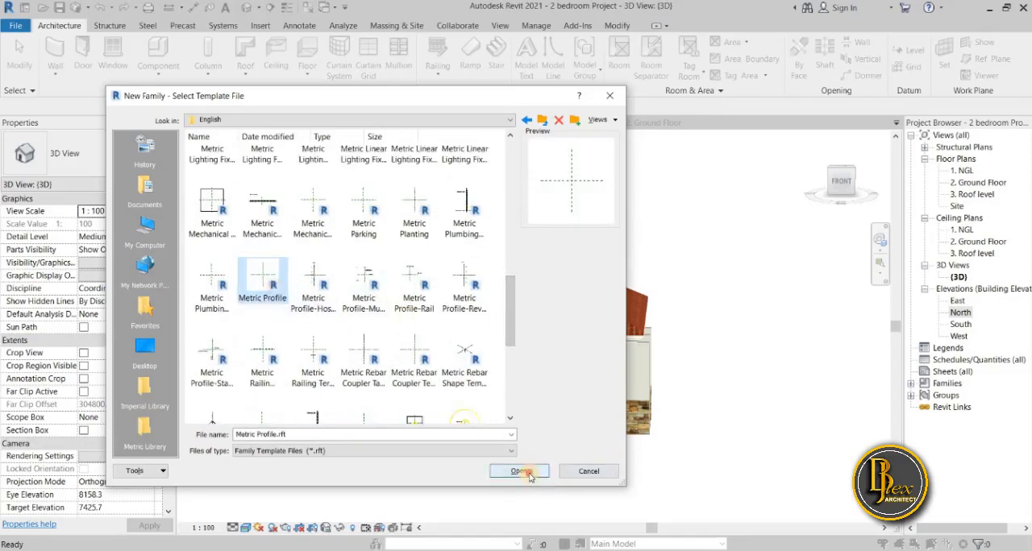
{"action": "left_click", "coordinate": [518, 472]}
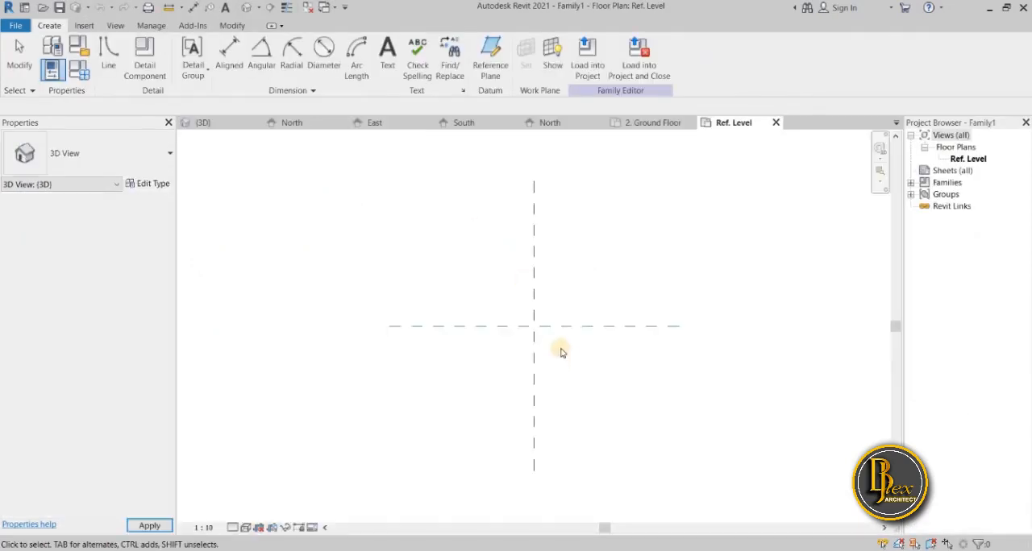
{"action": "middle_click_drag", "start_coordinate": [562, 351], "coordinate": [465, 363]}
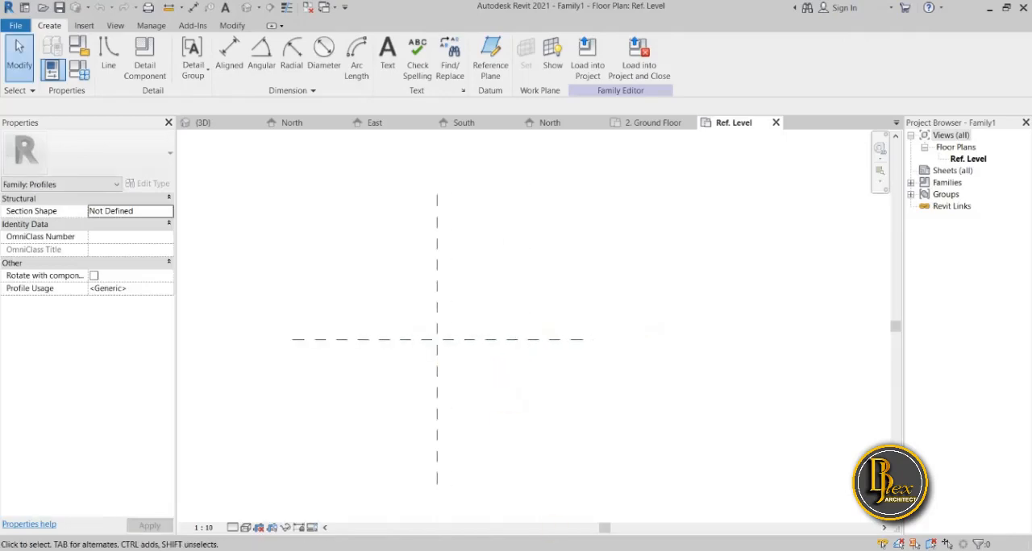
Switch to the Paint 3D wall sketch and erase the crossed-out strokes and the old lines in its lower part.
{"action": "key", "text": "alt+Tab"}
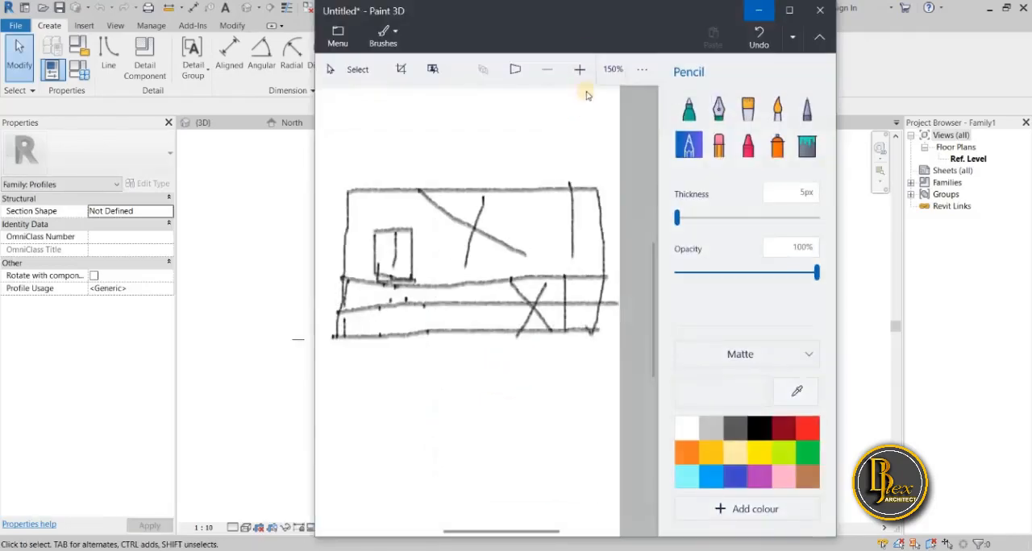
{"action": "left_click", "coordinate": [759, 10]}
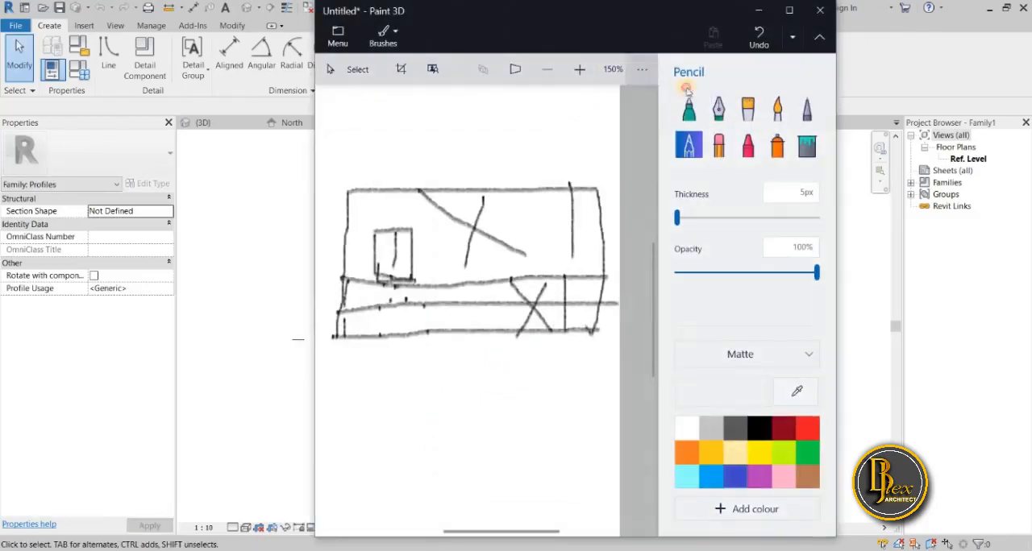
{"action": "left_click", "coordinate": [719, 146]}
{"action": "mouse_move", "coordinate": [490, 256]}
{"action": "left_mouse_down"}
{"action": "mouse_move", "coordinate": [457, 259]}
{"action": "mouse_move", "coordinate": [417, 207]}
{"action": "mouse_move", "coordinate": [462, 208]}
{"action": "left_mouse_up"}
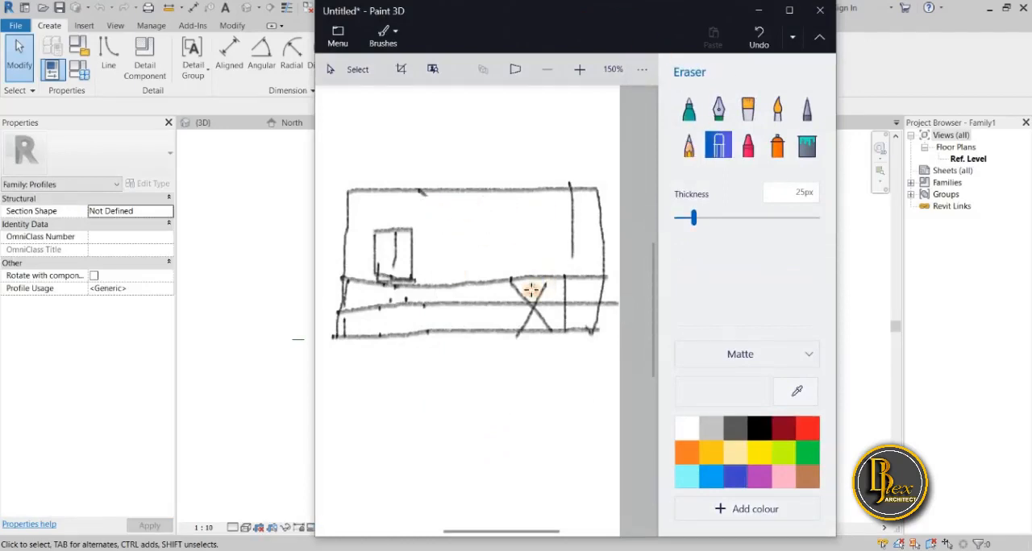
{"action": "mouse_move", "coordinate": [532, 291]}
{"action": "left_mouse_down"}
{"action": "mouse_move", "coordinate": [530, 307]}
{"action": "mouse_move", "coordinate": [554, 320]}
{"action": "mouse_move", "coordinate": [506, 309]}
{"action": "left_mouse_up"}
{"action": "mouse_move", "coordinate": [393, 296]}
{"action": "left_mouse_down"}
{"action": "mouse_move", "coordinate": [462, 317]}
{"action": "mouse_move", "coordinate": [377, 287]}
{"action": "mouse_move", "coordinate": [427, 288]}
{"action": "left_mouse_up"}
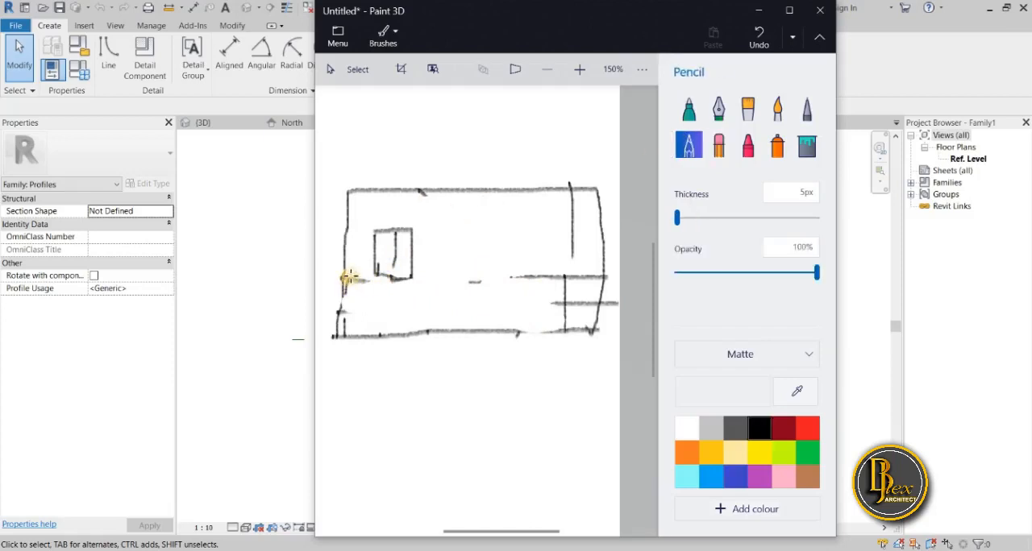
Pencil a straight dividing line across the wall sketch and mark the height of the stone section below it.
{"action": "left_click_drag", "start_coordinate": [349, 279], "coordinate": [610, 274]}
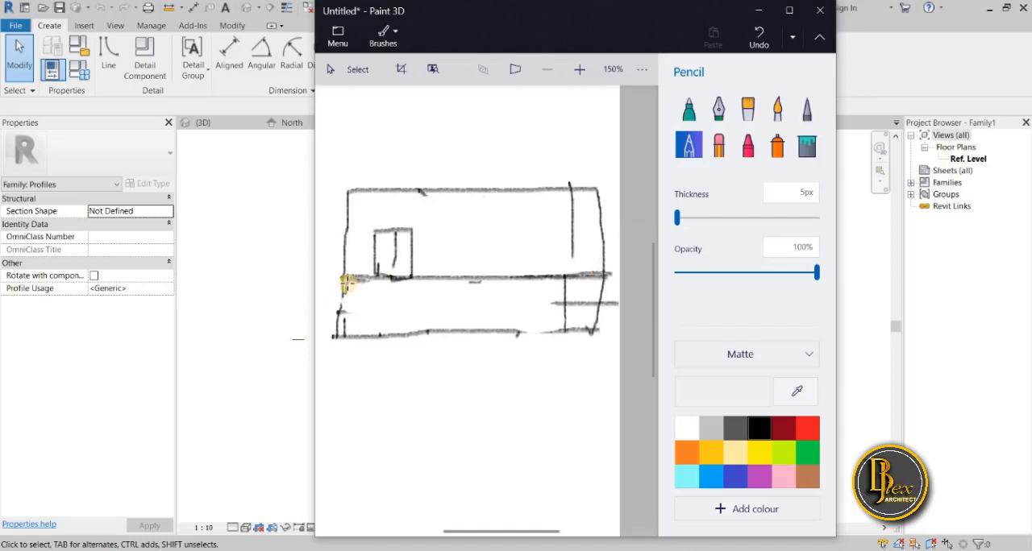
{"action": "scroll", "coordinate": [347, 284], "scroll_direction": "up", "scroll_amount": 4}
{"action": "scroll", "coordinate": [407, 355], "scroll_direction": "down", "scroll_amount": 3}
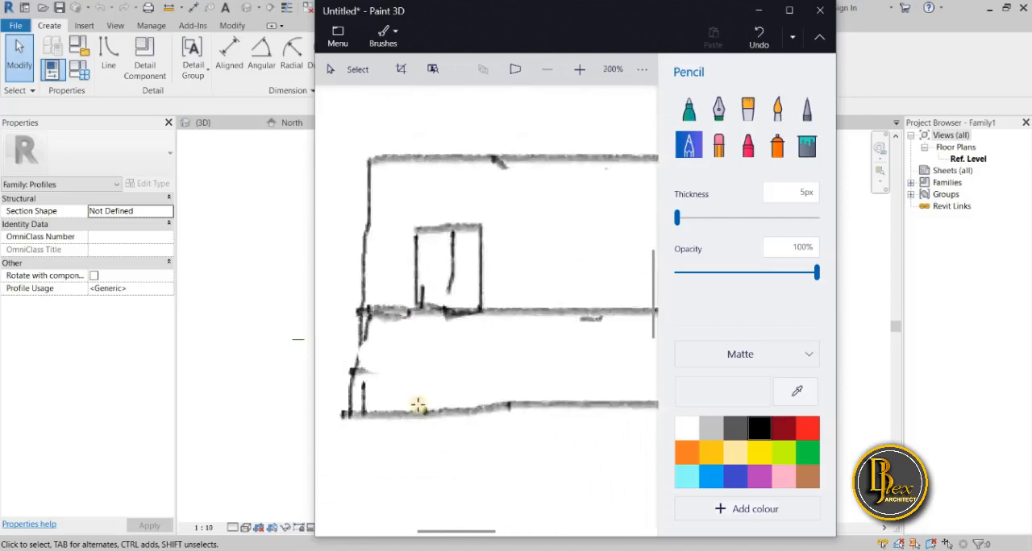
{"action": "left_click_drag", "start_coordinate": [371, 387], "coordinate": [373, 401]}
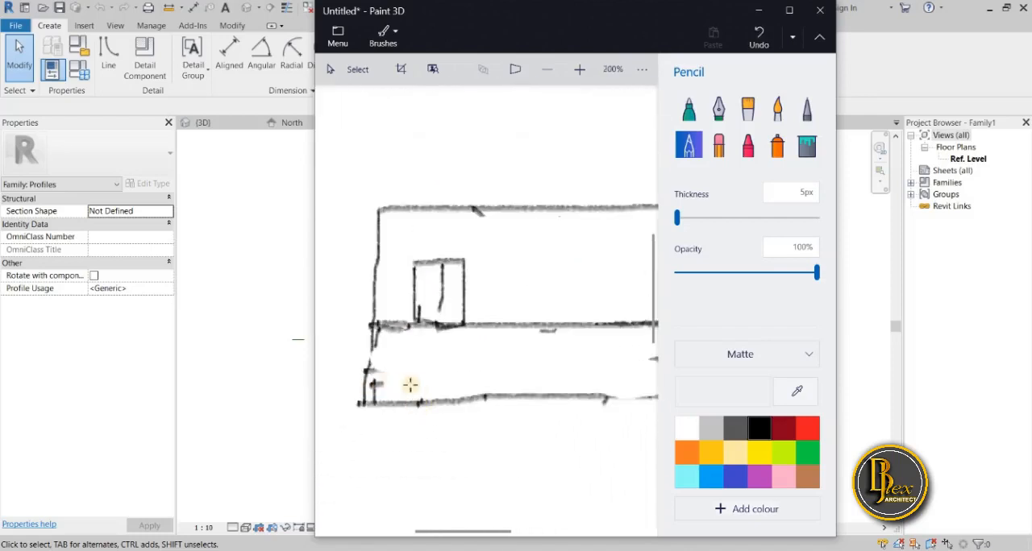
{"action": "left_click_drag", "start_coordinate": [418, 323], "coordinate": [425, 361]}
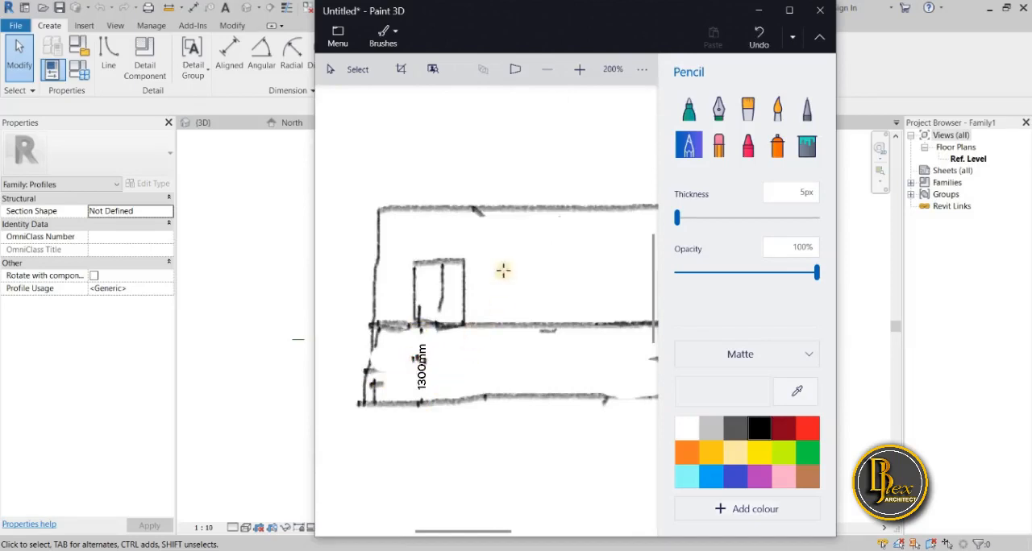
Pencil a second line just above the dividing line to mark the thin wall sweep band across the sketch.
{"action": "scroll", "coordinate": [478, 327], "scroll_direction": "up", "scroll_amount": 4, "text": "ctrl"}
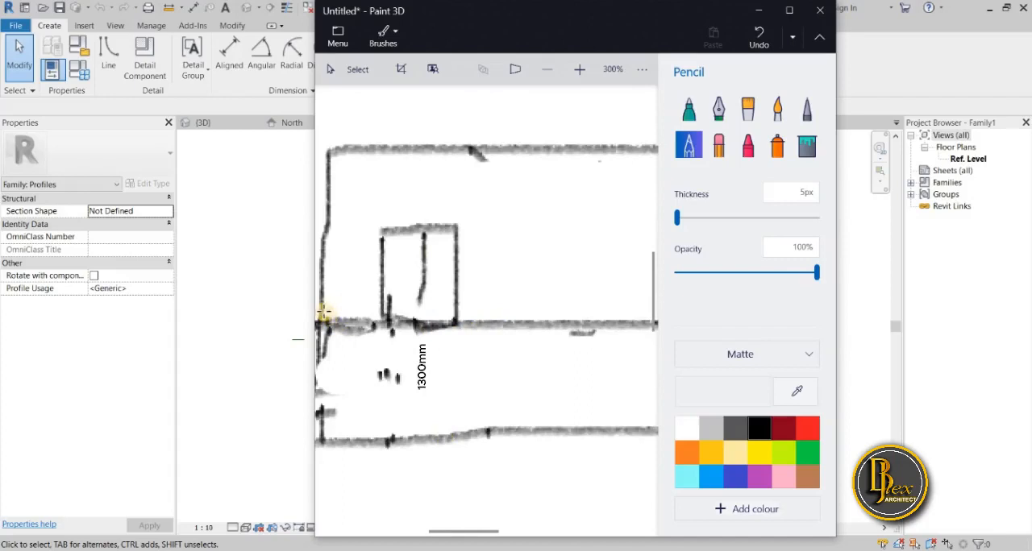
{"action": "mouse_move", "coordinate": [326, 310]}
{"action": "left_mouse_down"}
{"action": "mouse_move", "coordinate": [476, 323]}
{"action": "mouse_move", "coordinate": [666, 317]}
{"action": "left_mouse_up"}
{"action": "scroll", "coordinate": [471, 320], "scroll_direction": "down", "scroll_amount": 3, "text": "ctrl"}
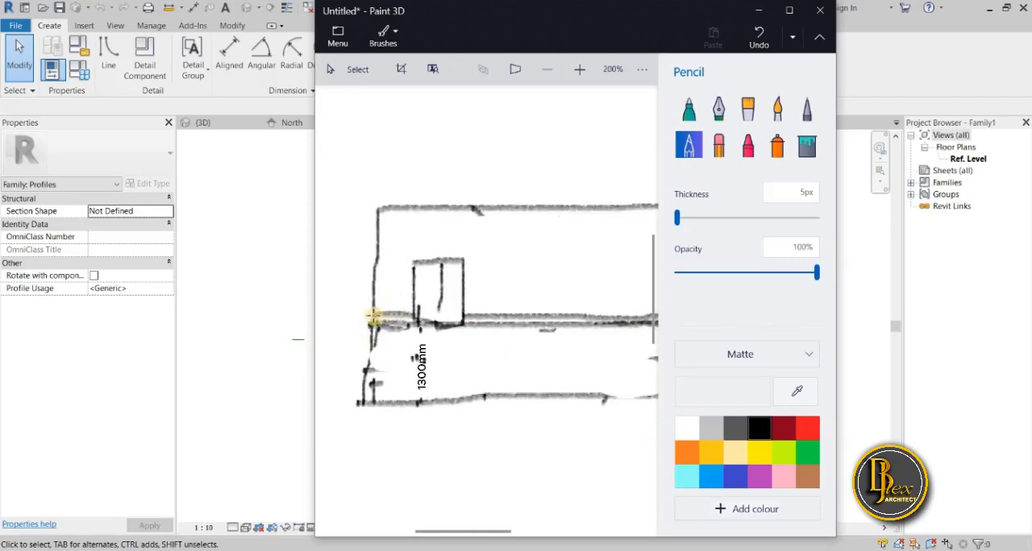
{"action": "left_click_drag", "start_coordinate": [400, 313], "coordinate": [644, 322]}
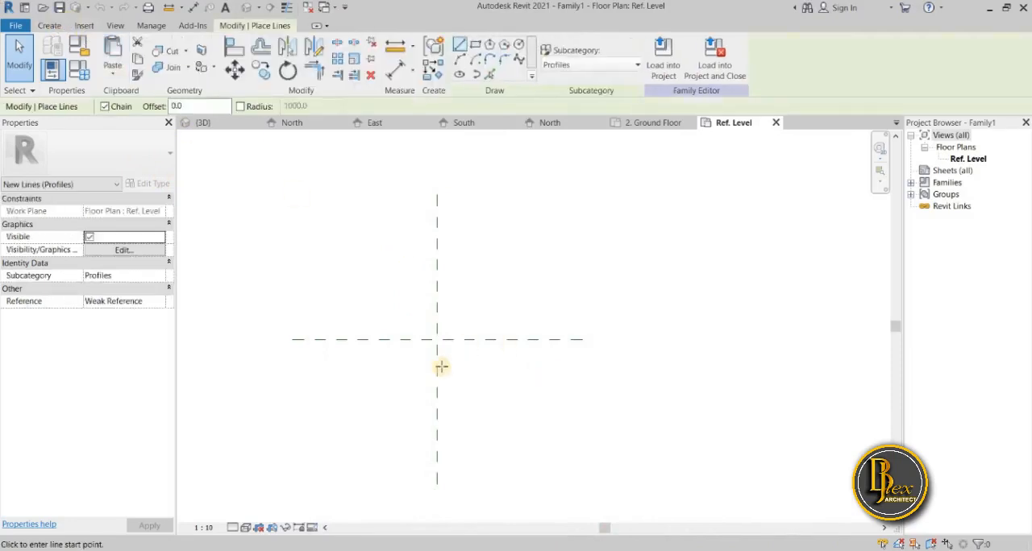
In the Revit profile family, draw a 100 mm vertical line up from the reference plane intersection and a 30 mm top edge outward.
{"action": "scroll", "coordinate": [446, 348], "scroll_direction": "up", "scroll_amount": 2}
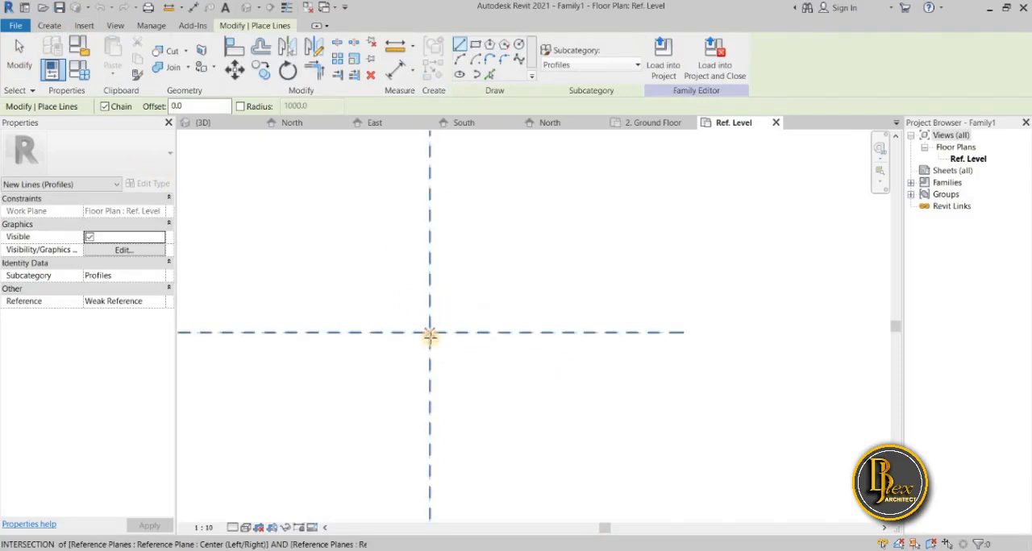
{"action": "left_click", "coordinate": [430, 334]}
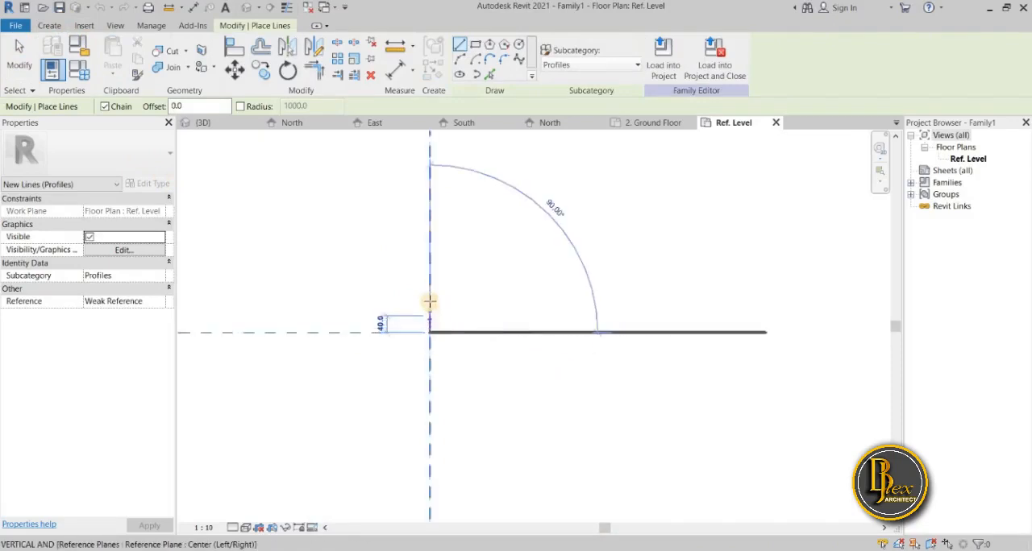
{"action": "scroll", "coordinate": [432, 281], "scroll_direction": "up", "scroll_amount": 2}
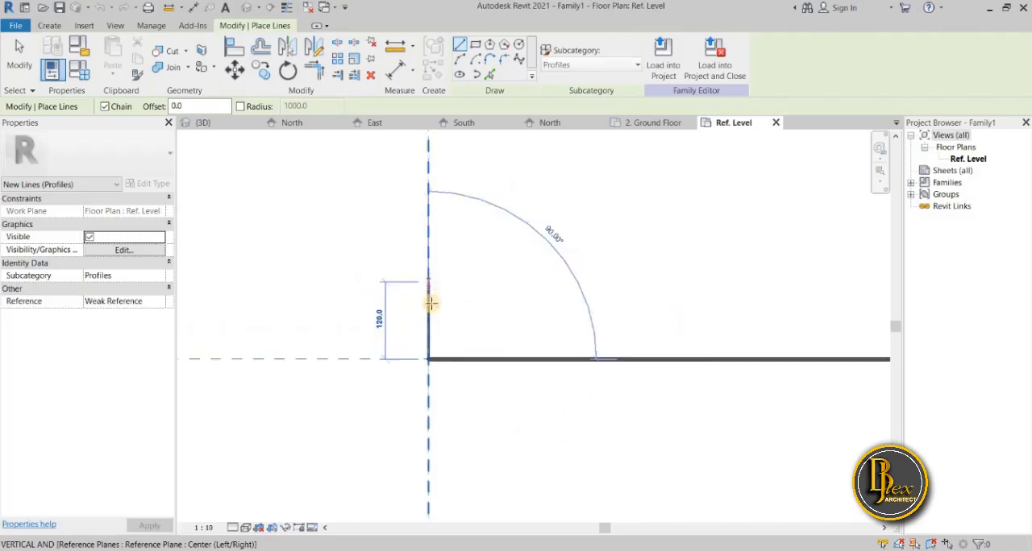
{"action": "left_click", "coordinate": [428, 297]}
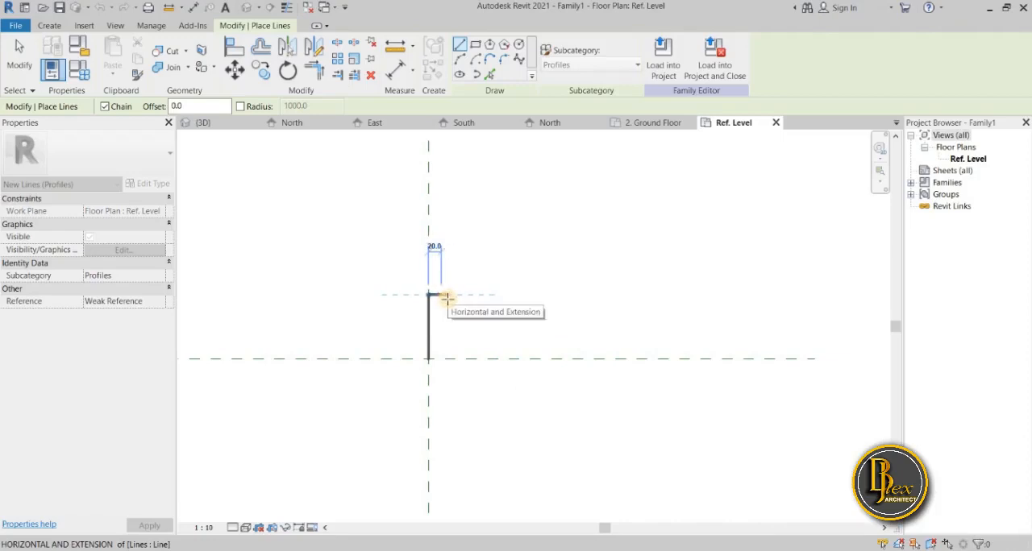
{"action": "scroll", "coordinate": [446, 298], "scroll_direction": "up", "scroll_amount": 2}
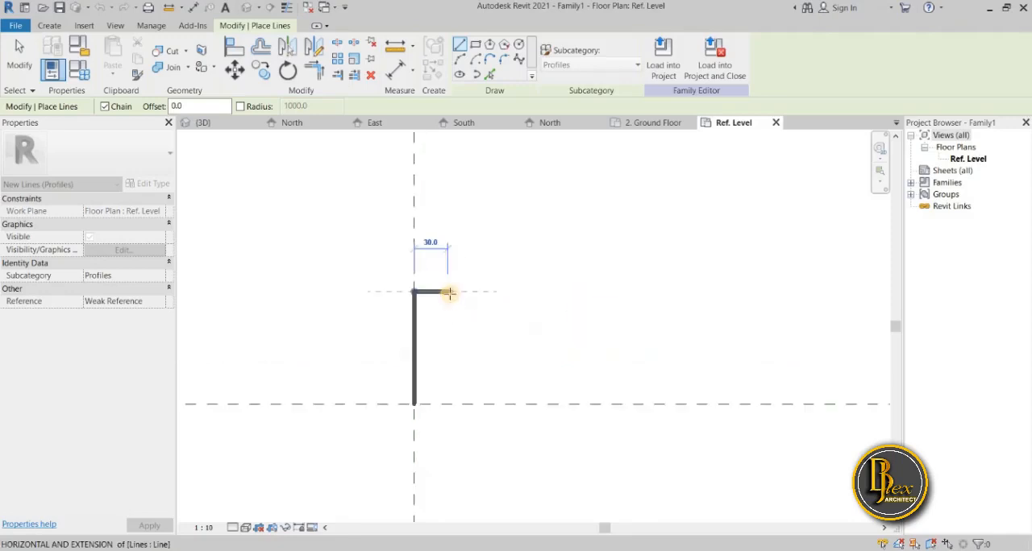
{"action": "left_click", "coordinate": [448, 293]}
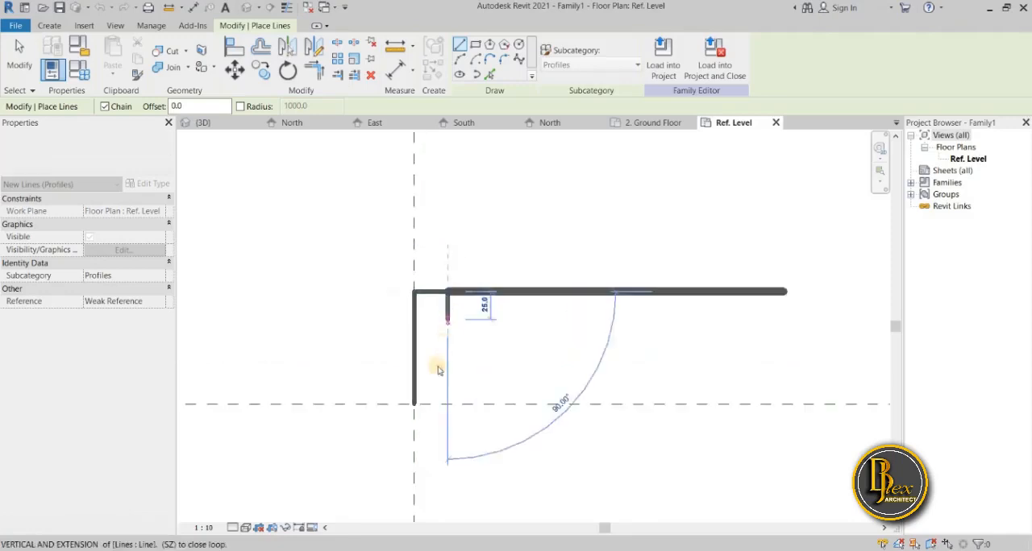
{"action": "key", "text": "Escape"}
{"action": "key", "text": "Escape"}
Draw the profile's 30 mm bottom edge and 25 mm vertical returns at the outer ends of the bottom and top edges.
{"action": "left_click", "coordinate": [414, 403]}
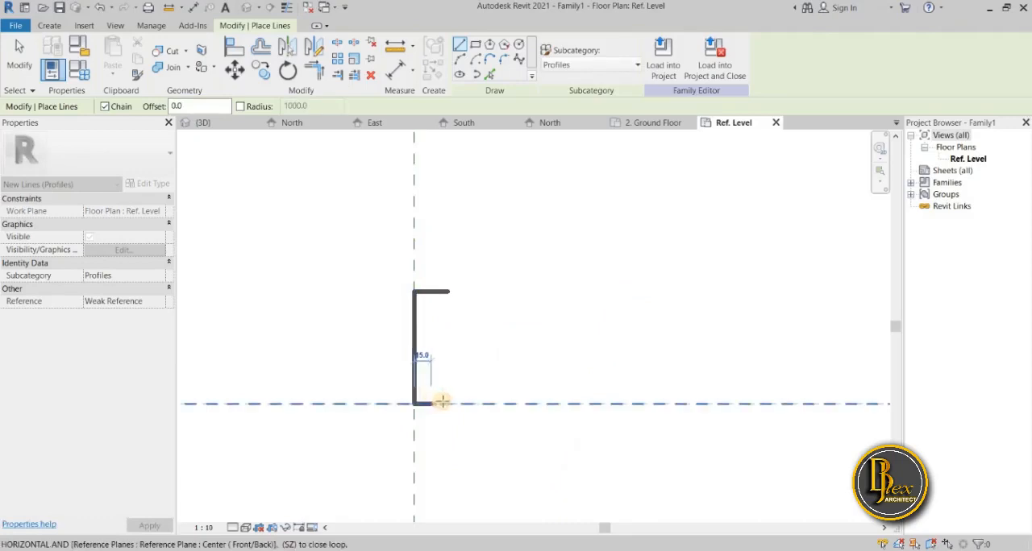
{"action": "left_click", "coordinate": [444, 403]}
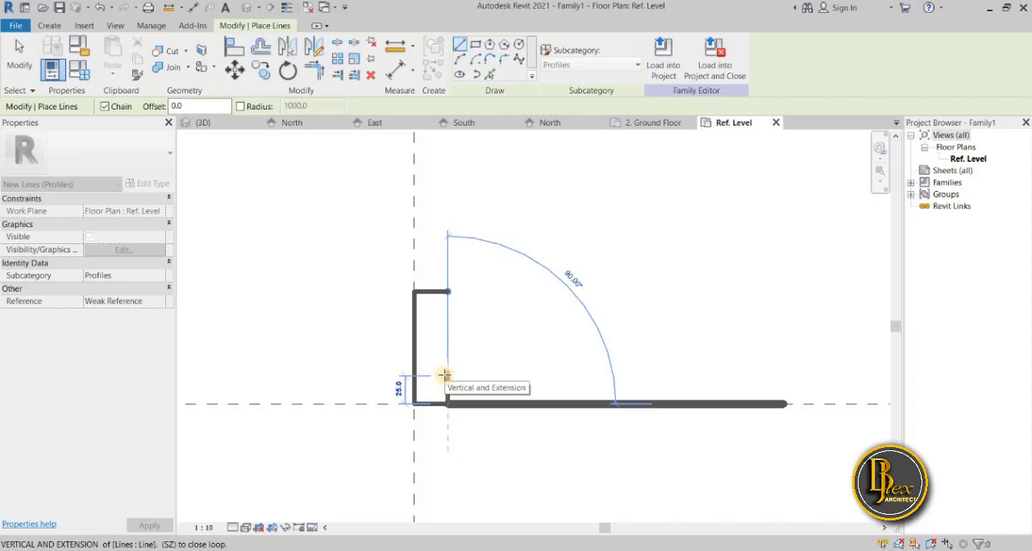
{"action": "left_click", "coordinate": [446, 376]}
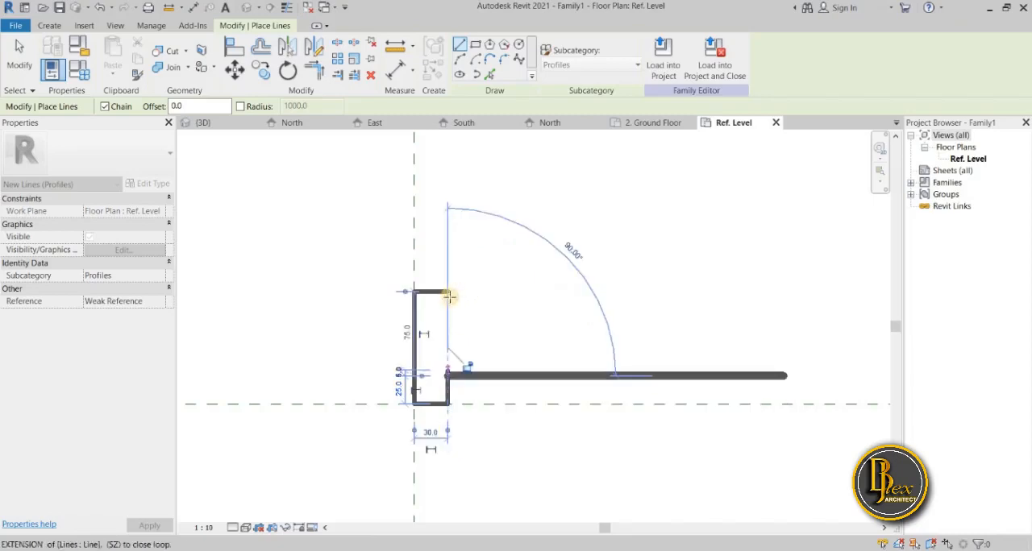
{"action": "left_click", "coordinate": [449, 293]}
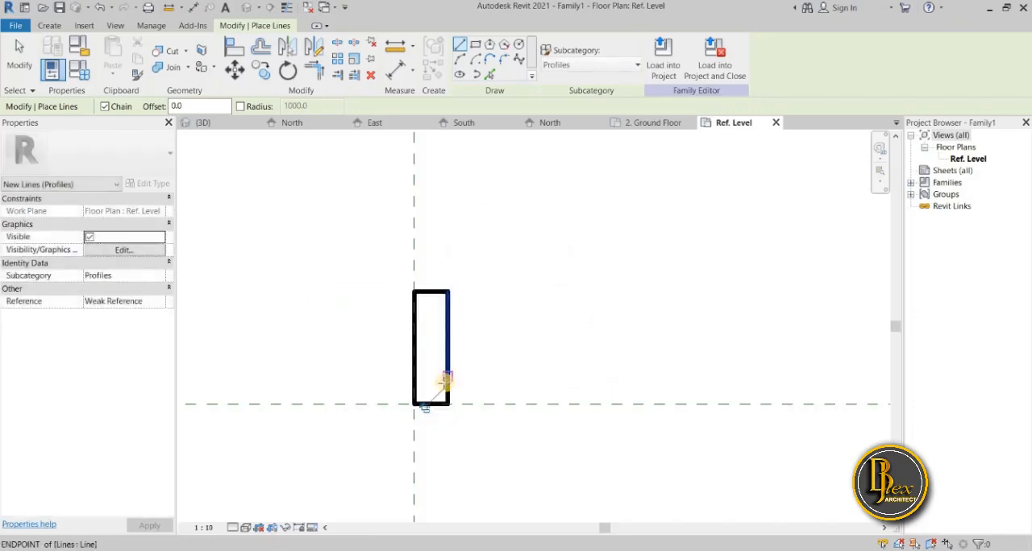
{"action": "key", "text": "Escape"}
{"action": "key", "text": "Escape"}
{"action": "left_click", "coordinate": [449, 291]}
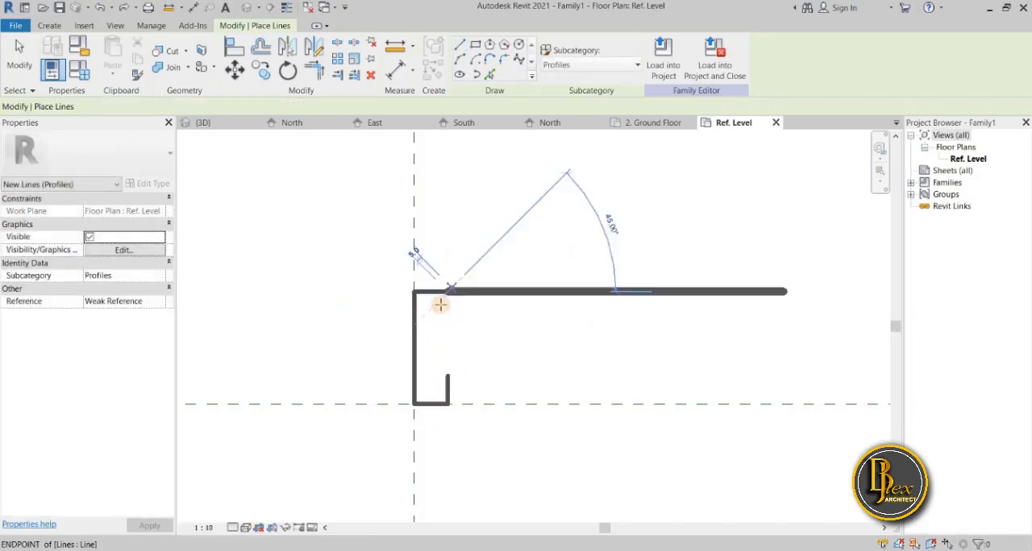
{"action": "left_click", "coordinate": [447, 320]}
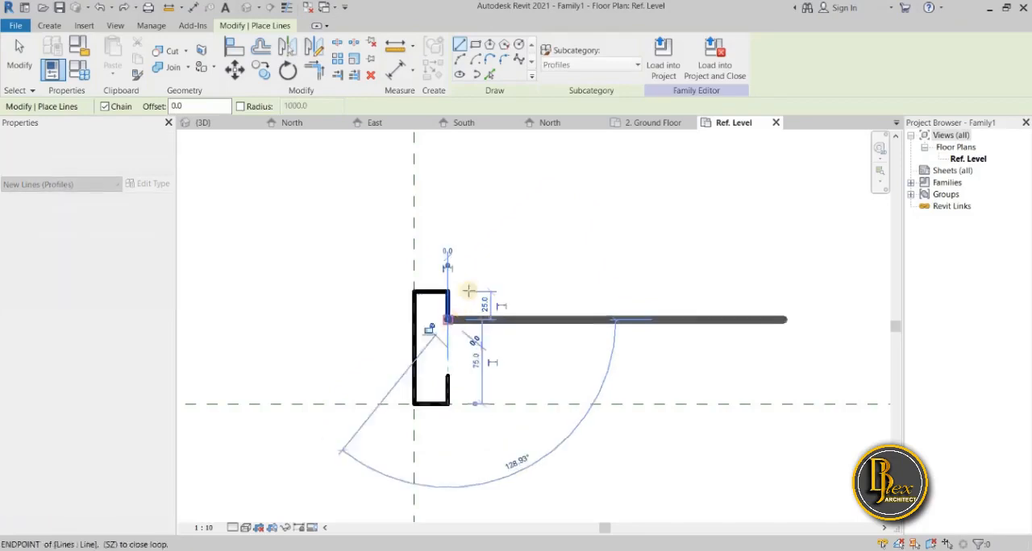
{"action": "left_click", "coordinate": [460, 60]}
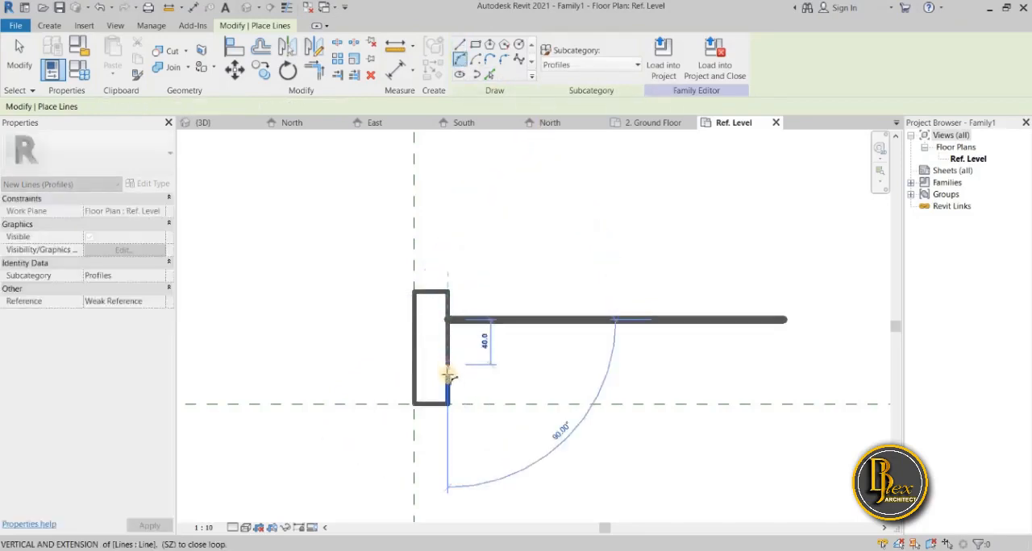
{"action": "left_click", "coordinate": [448, 374]}
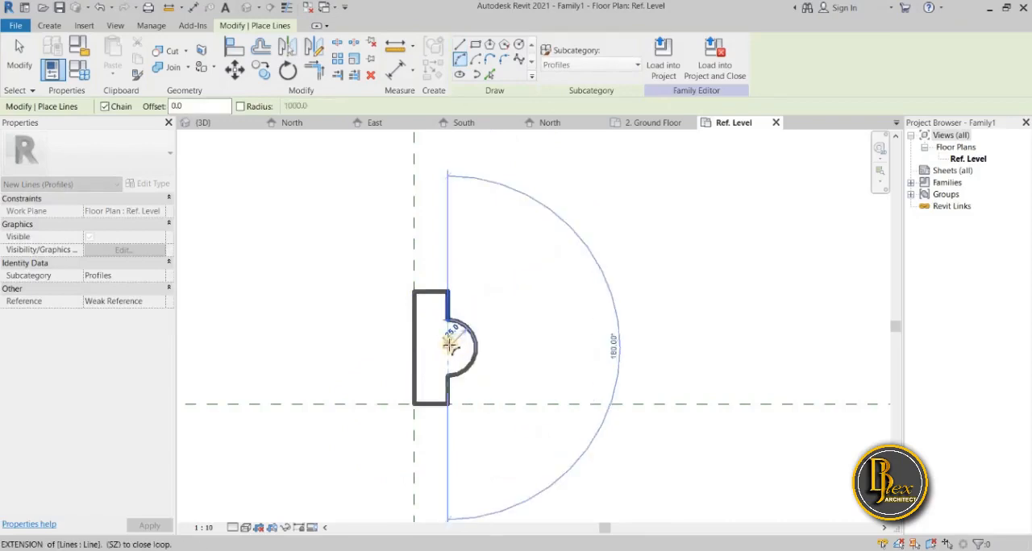
{"action": "scroll", "coordinate": [449, 353], "scroll_direction": "up", "scroll_amount": 3}
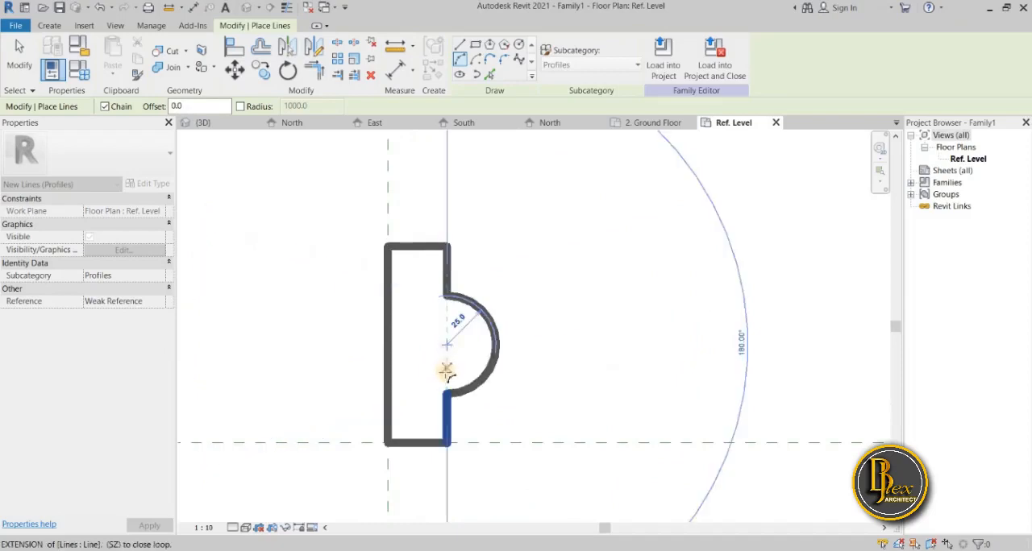
{"action": "key", "text": "Escape"}
{"action": "scroll", "coordinate": [448, 379], "scroll_direction": "down", "scroll_amount": 3}
{"action": "key", "text": "Escape"}
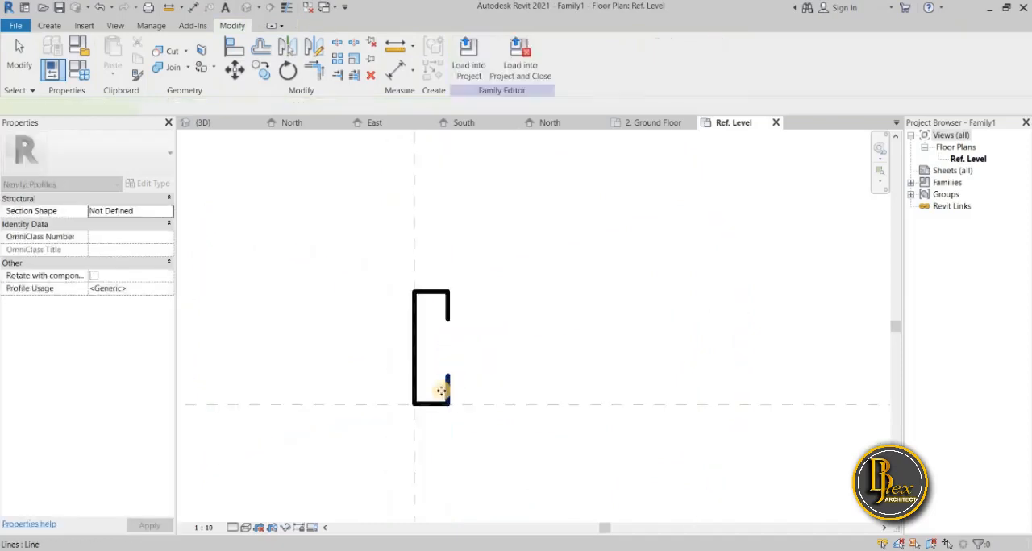
Set the lengths of the lower and upper vertical returns to 15 mm each.
{"action": "left_click", "coordinate": [443, 391]}
{"action": "left_click", "coordinate": [401, 391]}
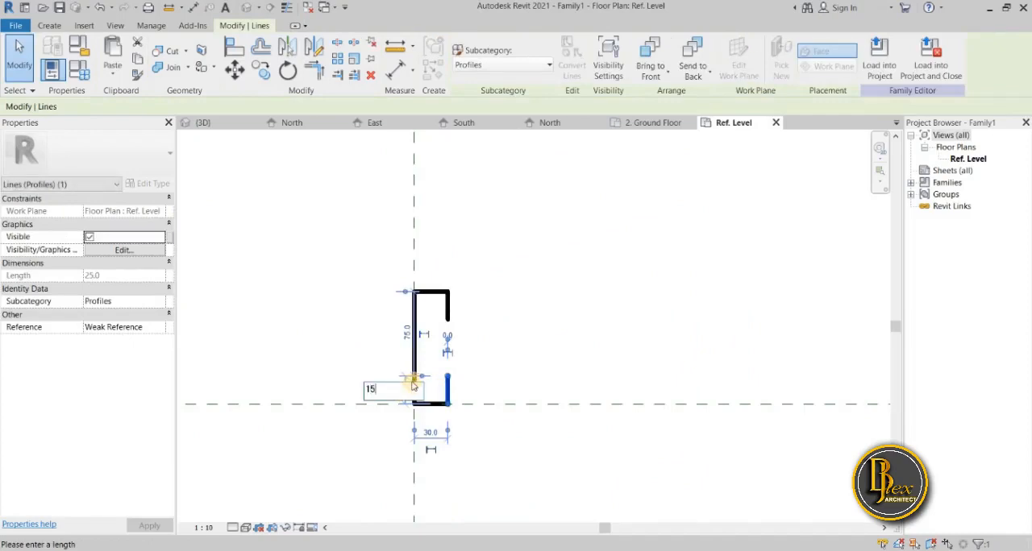
{"action": "type", "text": "15"}
{"action": "key", "text": "Return"}
{"action": "left_click", "coordinate": [444, 306]}
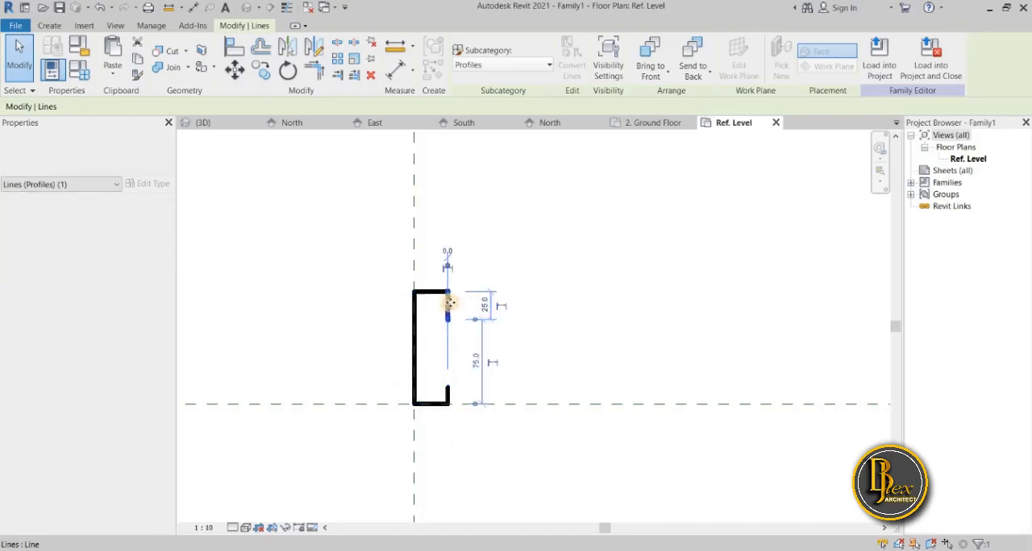
{"action": "left_click", "coordinate": [481, 306]}
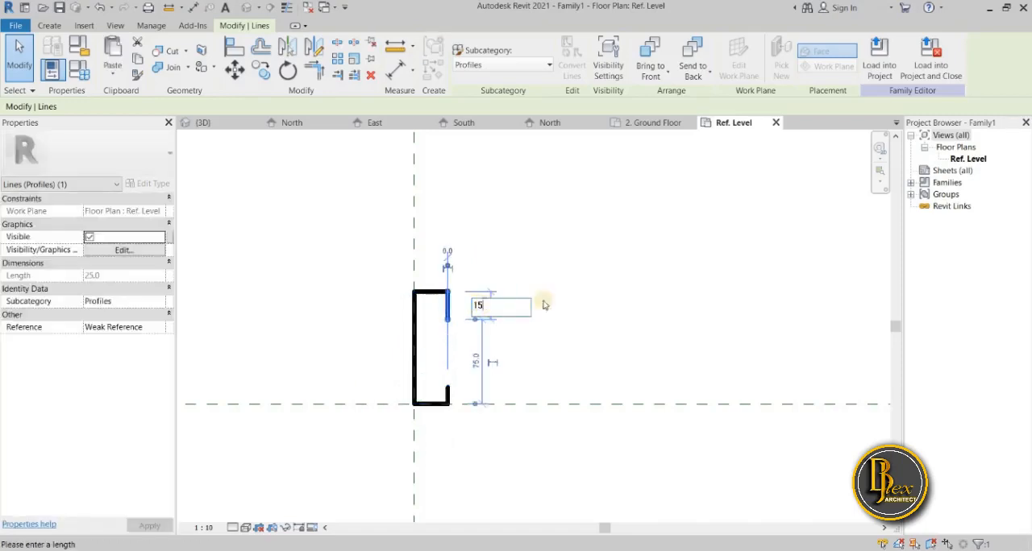
{"action": "type", "text": "15"}
{"action": "key", "text": "Return"}
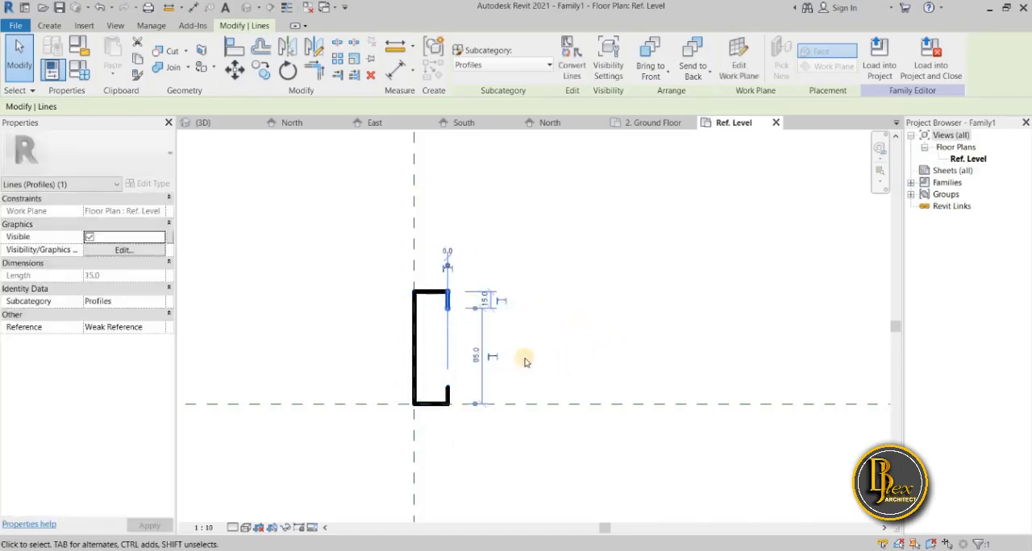
Close the profile's open outer side with an outward-bulging arc of about 61 mm radius between the two vertical returns.
{"action": "scroll", "coordinate": [524, 362], "scroll_direction": "up", "scroll_amount": 2}
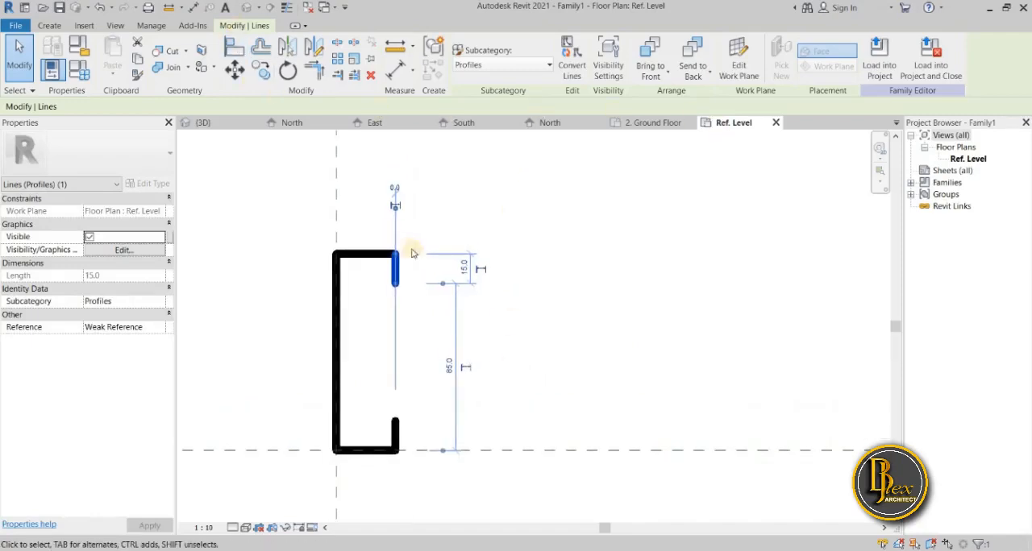
{"action": "left_click", "coordinate": [541, 253]}
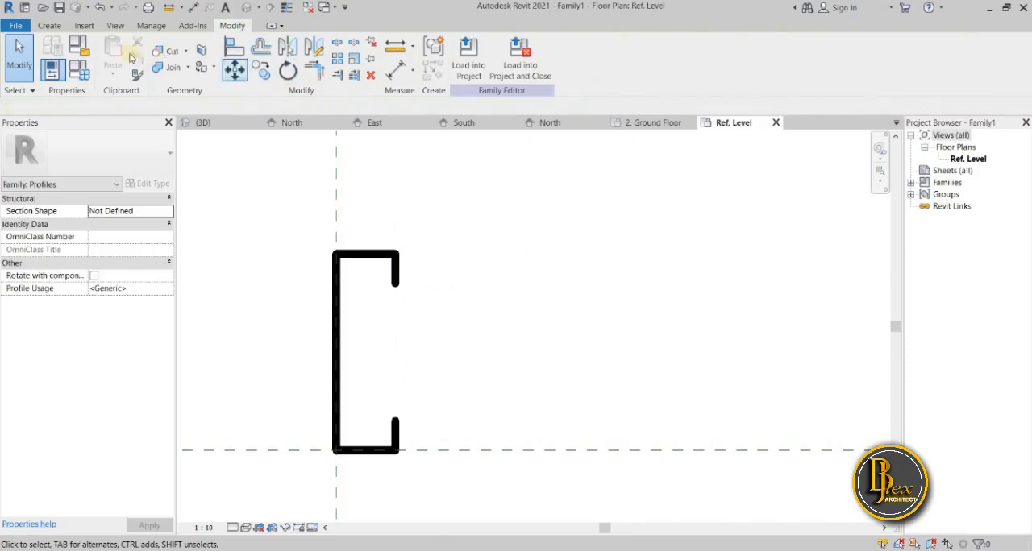
{"action": "left_click", "coordinate": [50, 25]}
{"action": "left_click", "coordinate": [108, 55]}
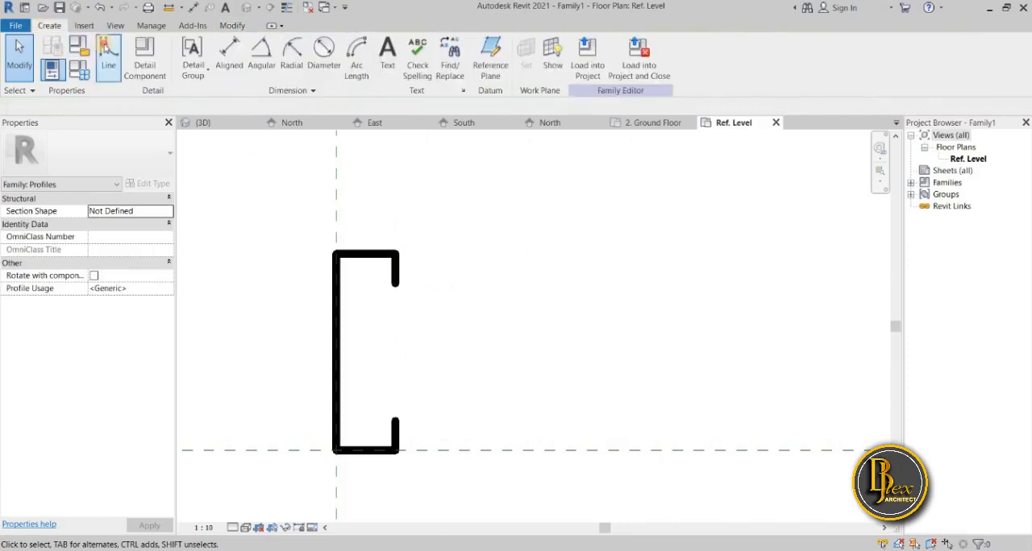
{"action": "left_click", "coordinate": [459, 59]}
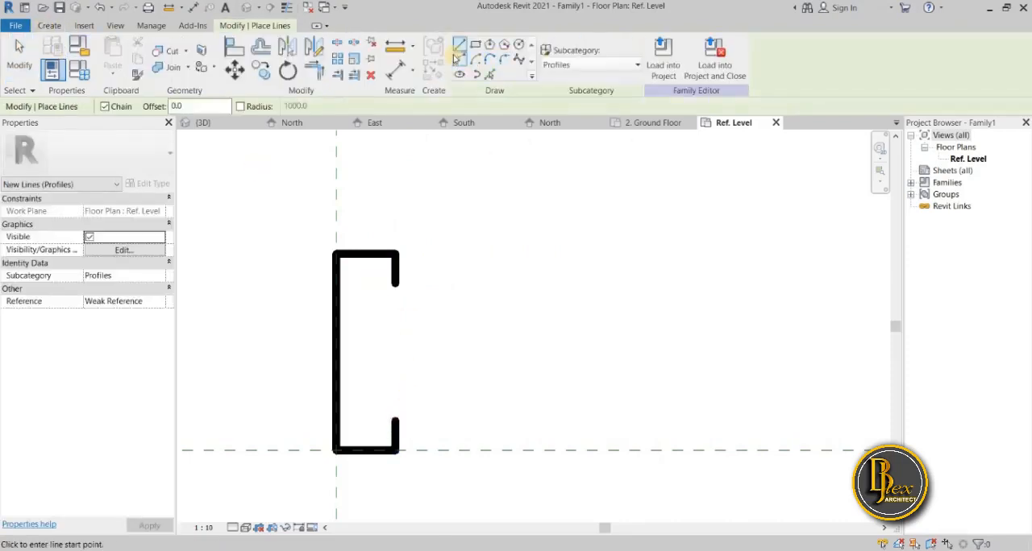
{"action": "left_click", "coordinate": [395, 420]}
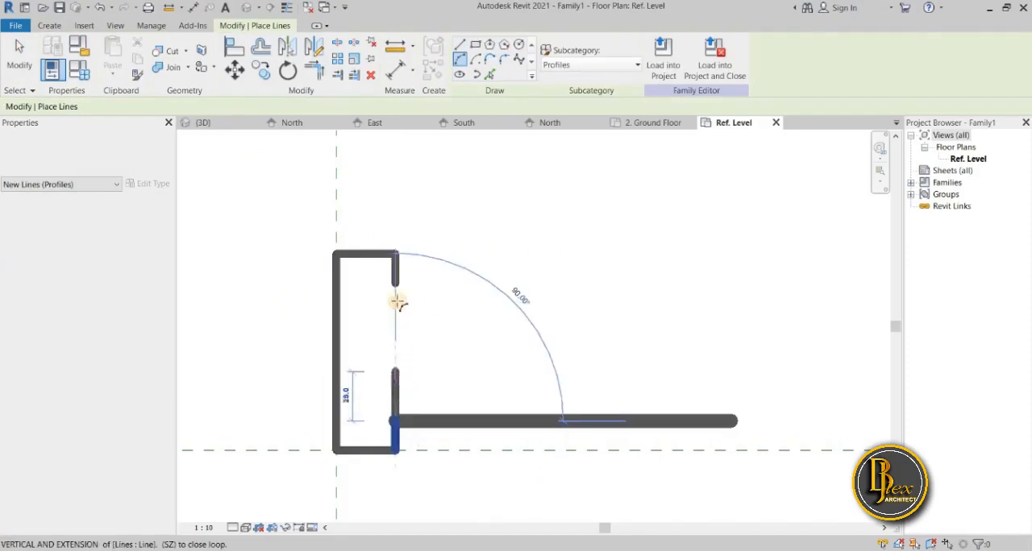
{"action": "left_click", "coordinate": [395, 283]}
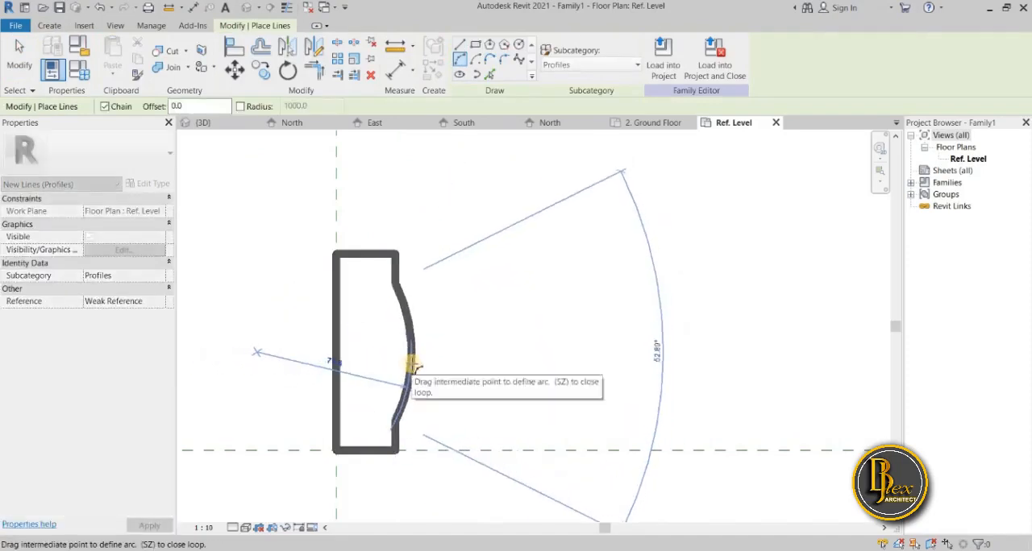
{"action": "left_click", "coordinate": [416, 368]}
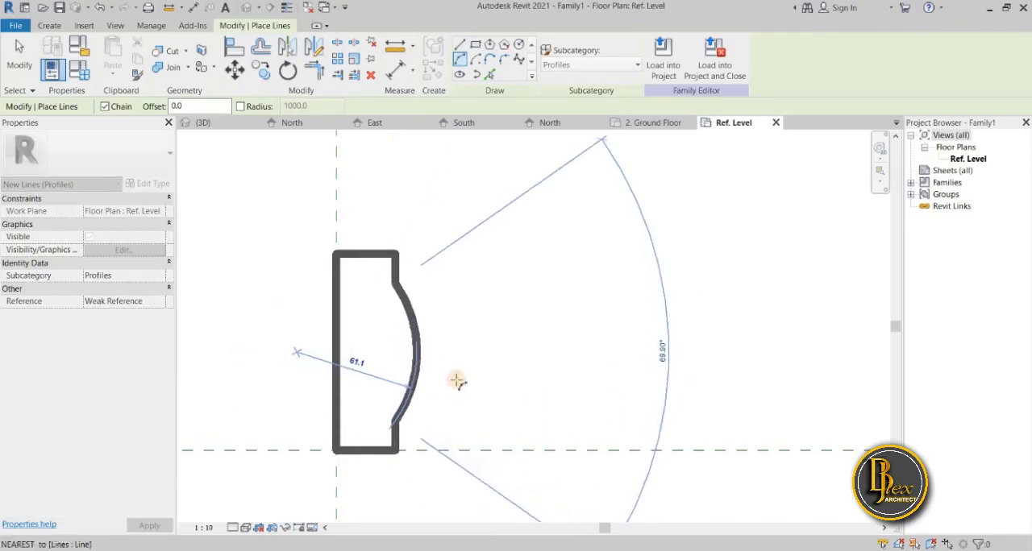
Load the finished profile family into 2 bedroom Project.rvt and close the family.
{"action": "scroll", "coordinate": [497, 431], "scroll_direction": "down", "scroll_amount": 3}
{"action": "middle_click_drag", "start_coordinate": [502, 434], "coordinate": [468, 433]}
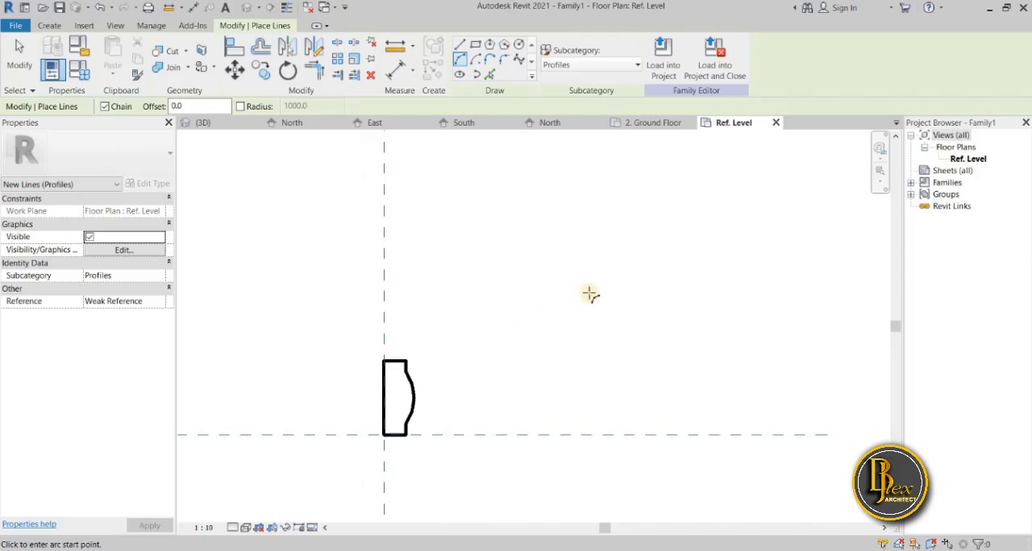
{"action": "scroll", "coordinate": [585, 293], "scroll_direction": "down", "scroll_amount": 2}
{"action": "middle_click_drag", "start_coordinate": [585, 293], "coordinate": [555, 263]}
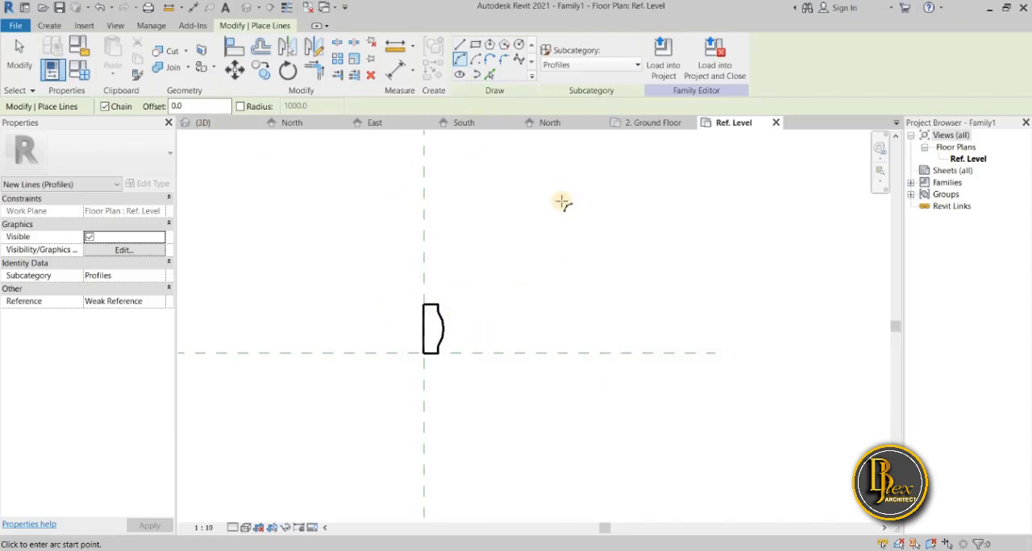
{"action": "left_click", "coordinate": [637, 69]}
{"action": "left_click", "coordinate": [637, 69]}
{"action": "left_click", "coordinate": [714, 60]}
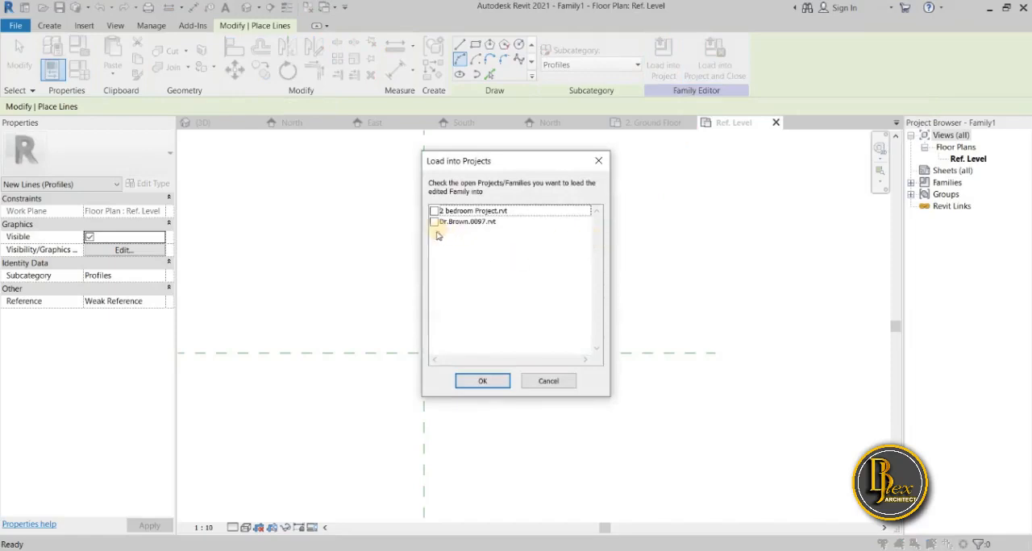
{"action": "left_click", "coordinate": [434, 212]}
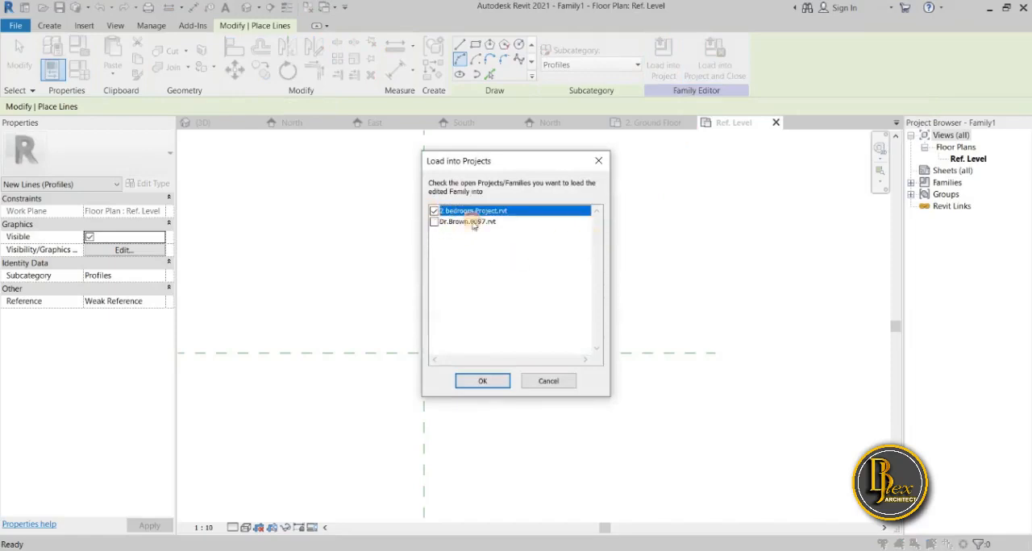
{"action": "left_click", "coordinate": [488, 381]}
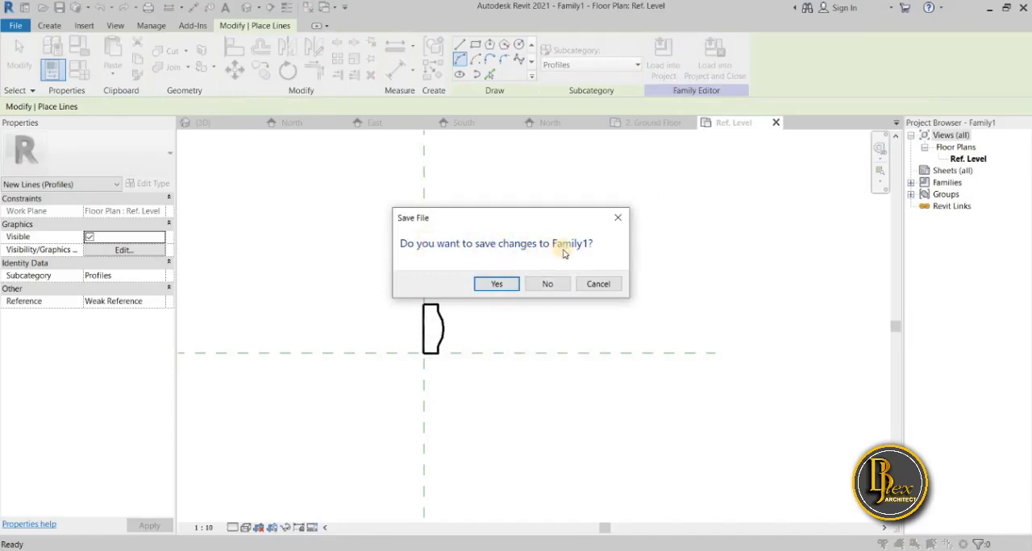
Choose to save the family and set the "my custom family" folder in Documents as the destination.
{"action": "left_click", "coordinate": [495, 286]}
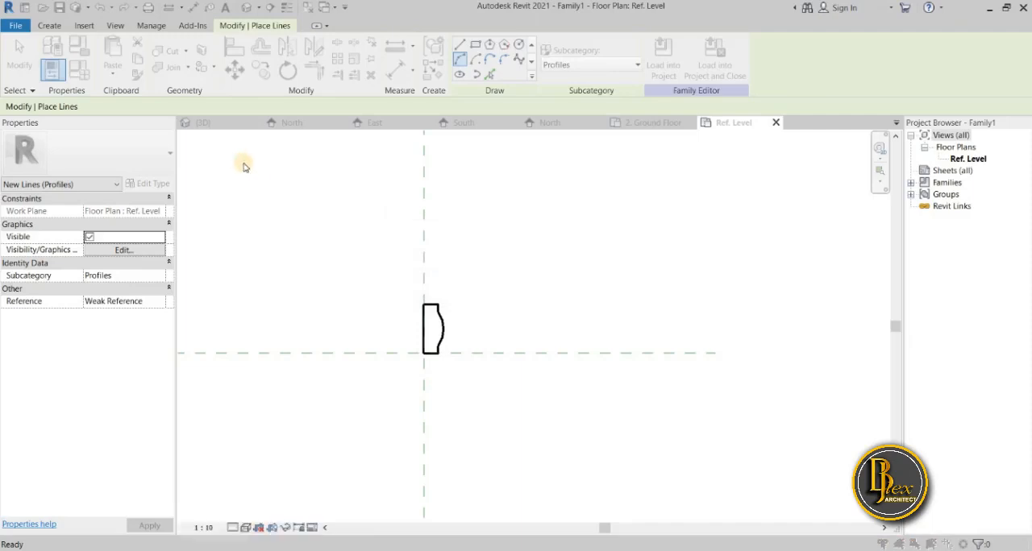
{"action": "left_click_drag", "start_coordinate": [405, 131], "coordinate": [373, 120]}
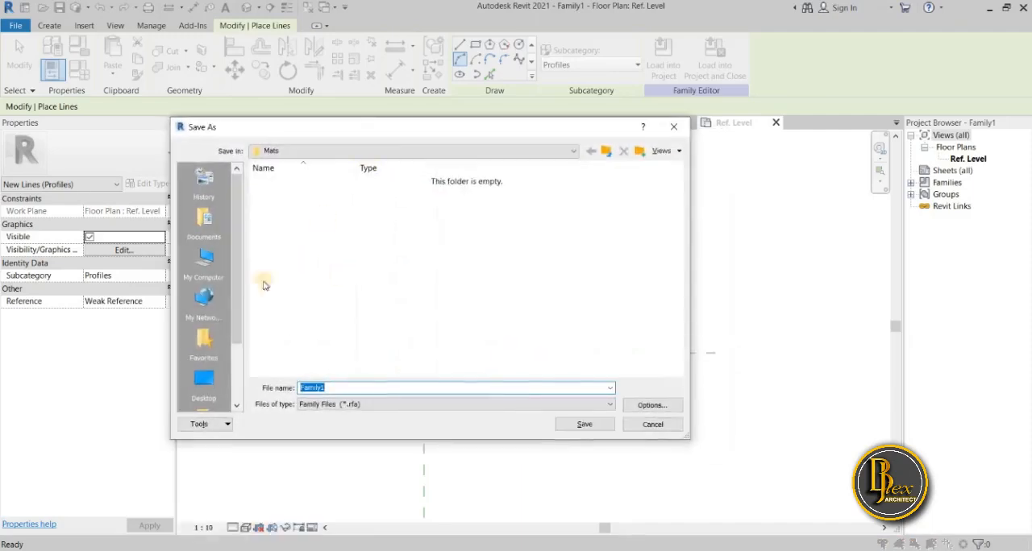
{"action": "left_click", "coordinate": [203, 219]}
{"action": "scroll", "coordinate": [494, 279], "scroll_direction": "down", "scroll_amount": 2}
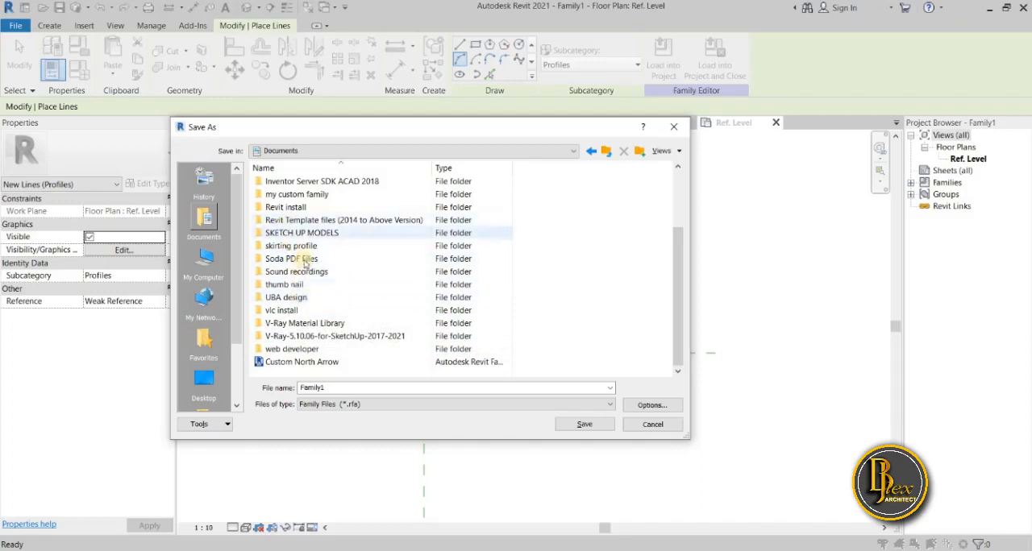
{"action": "double_click", "coordinate": [296, 199]}
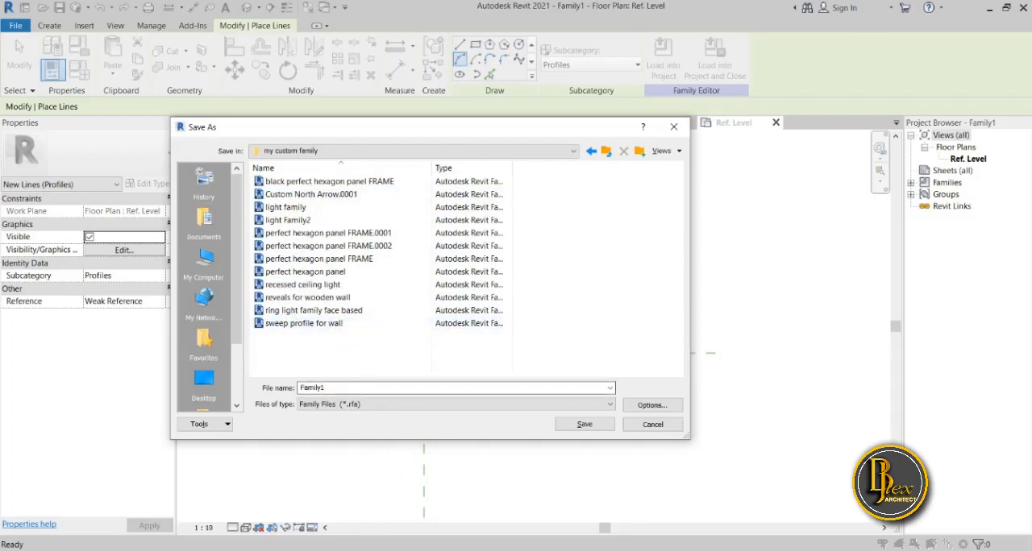
Name the profile family file "Wall sweep 100mm x 40mm" and save it.
{"action": "left_click", "coordinate": [356, 550]}
{"action": "left_click_drag", "start_coordinate": [352, 388], "coordinate": [478, 442]}
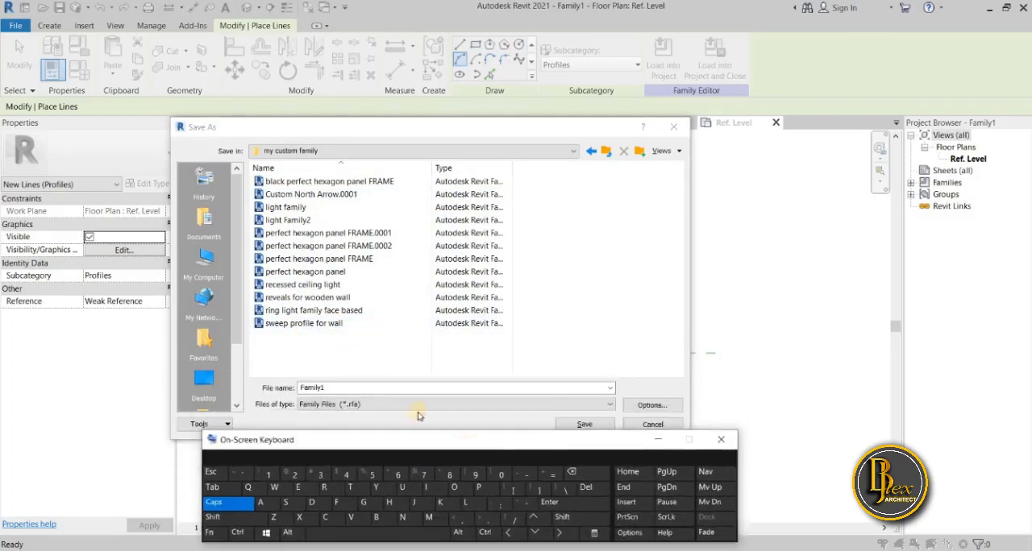
{"action": "left_click_drag", "start_coordinate": [342, 387], "coordinate": [282, 394]}
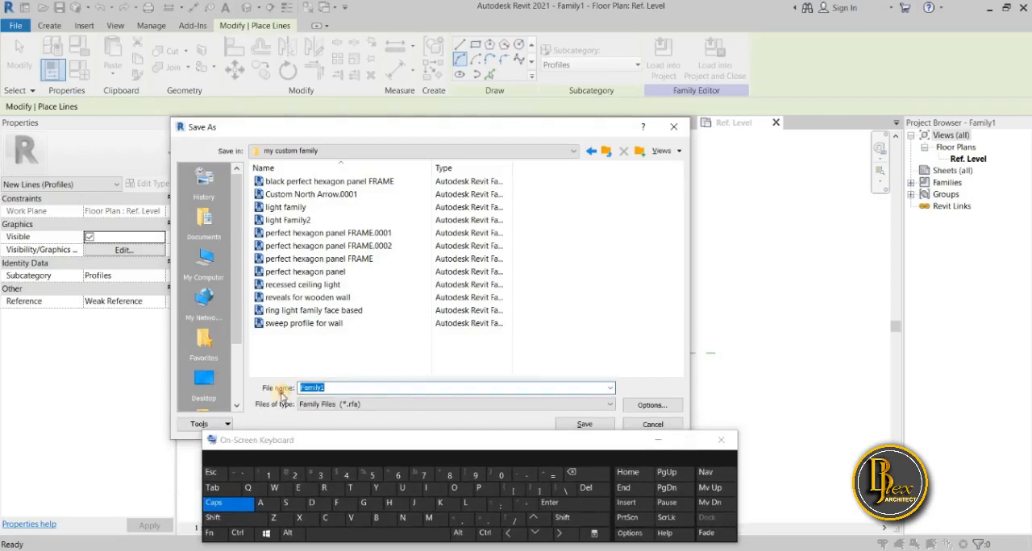
{"action": "left_click", "coordinate": [274, 488]}
{"action": "left_click", "coordinate": [230, 503]}
{"action": "left_click", "coordinate": [260, 503]}
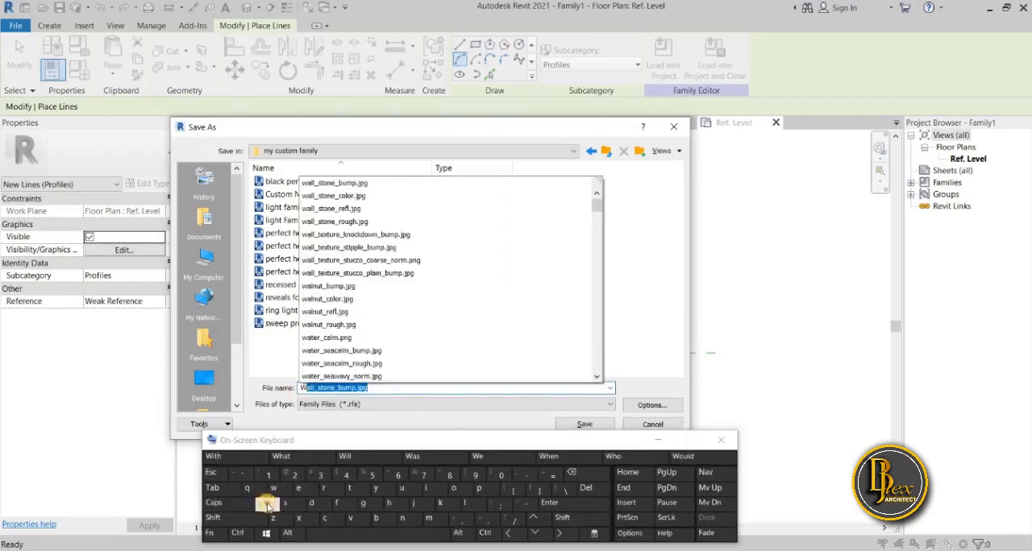
{"action": "left_click", "coordinate": [475, 503]}
{"action": "left_click", "coordinate": [475, 503]}
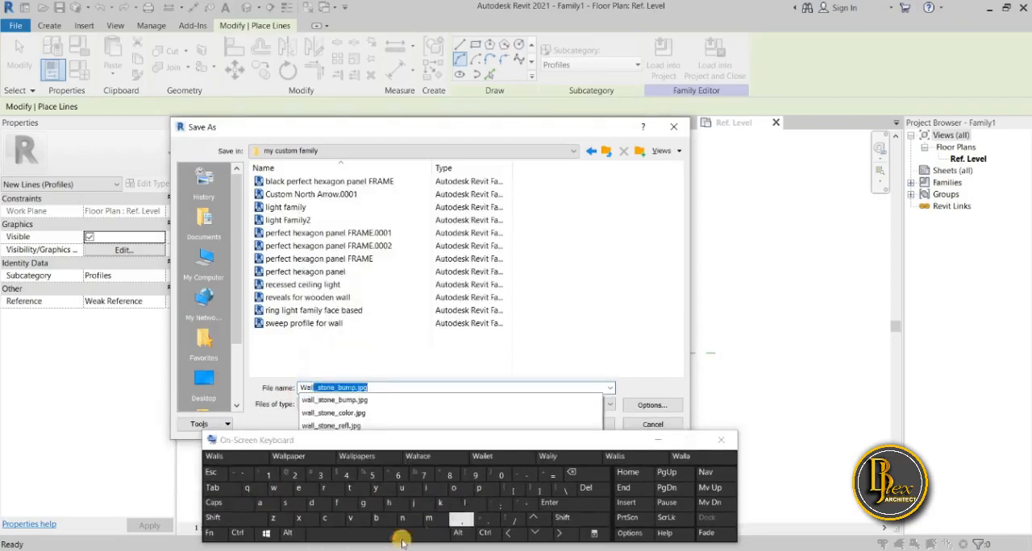
{"action": "left_click", "coordinate": [358, 532]}
{"action": "left_click", "coordinate": [285, 503]}
{"action": "left_click", "coordinate": [278, 489]}
{"action": "left_click", "coordinate": [294, 492]}
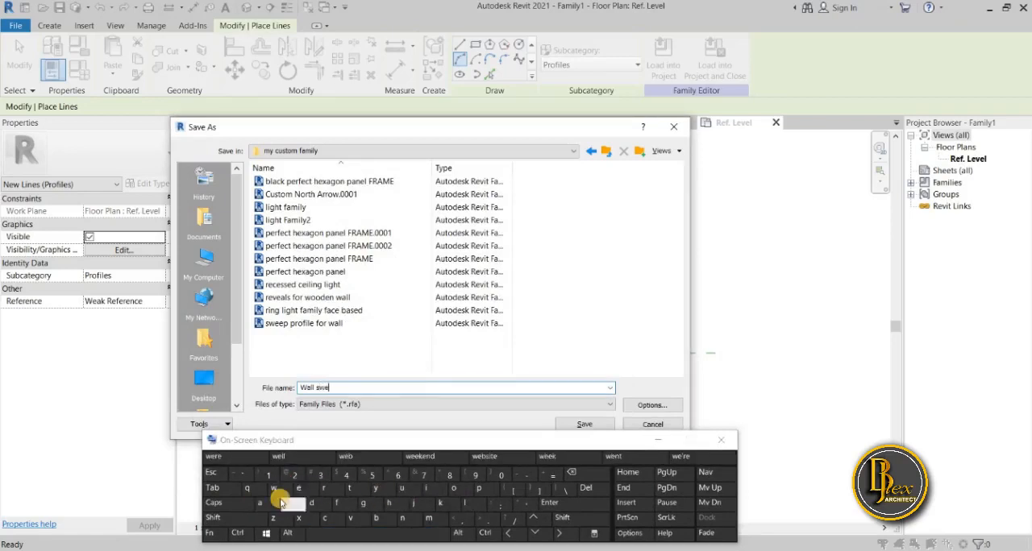
{"action": "left_click", "coordinate": [298, 491]}
{"action": "left_click", "coordinate": [479, 489]}
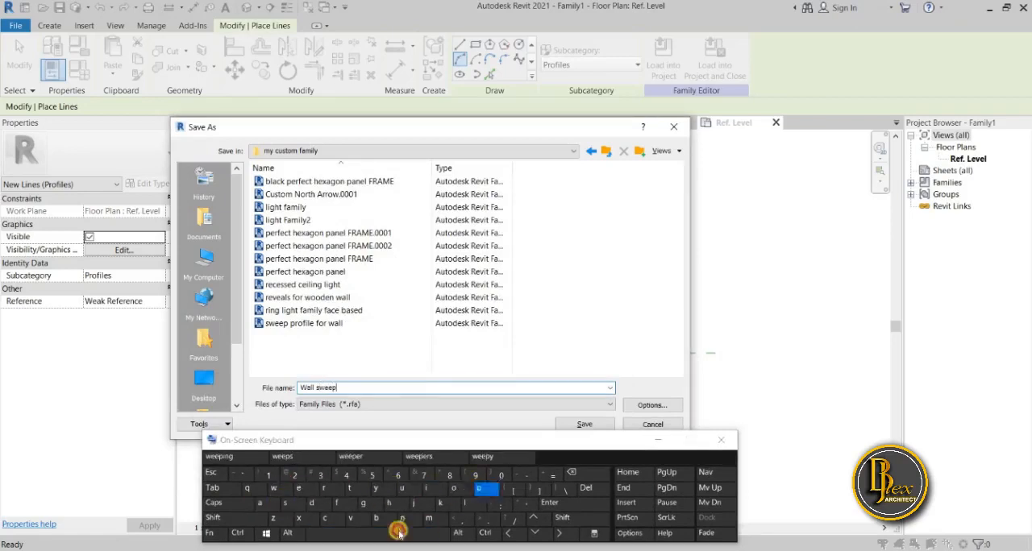
{"action": "left_click", "coordinate": [379, 533]}
{"action": "left_click", "coordinate": [270, 478]}
{"action": "left_click", "coordinate": [500, 476]}
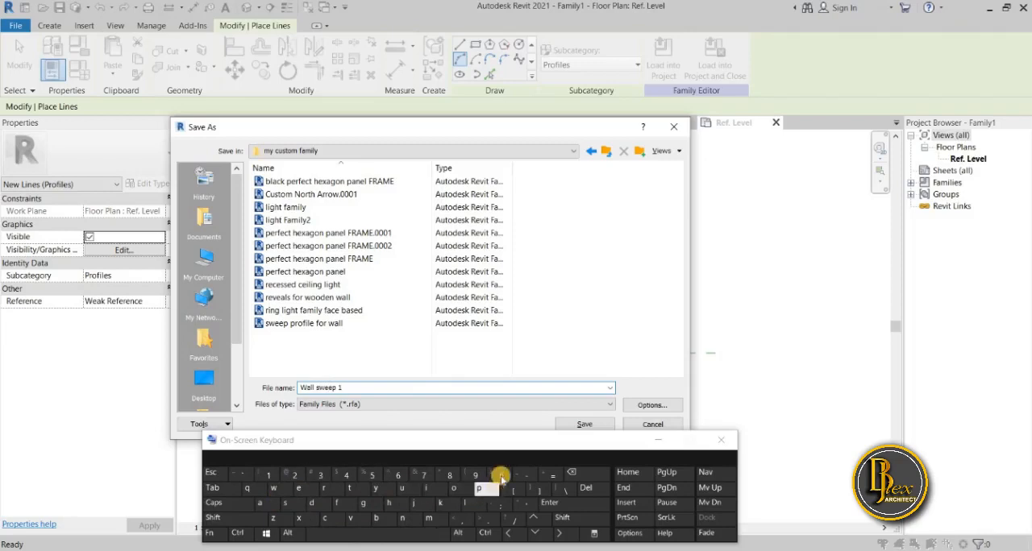
{"action": "left_click", "coordinate": [500, 476]}
{"action": "type", "text": "mm"}
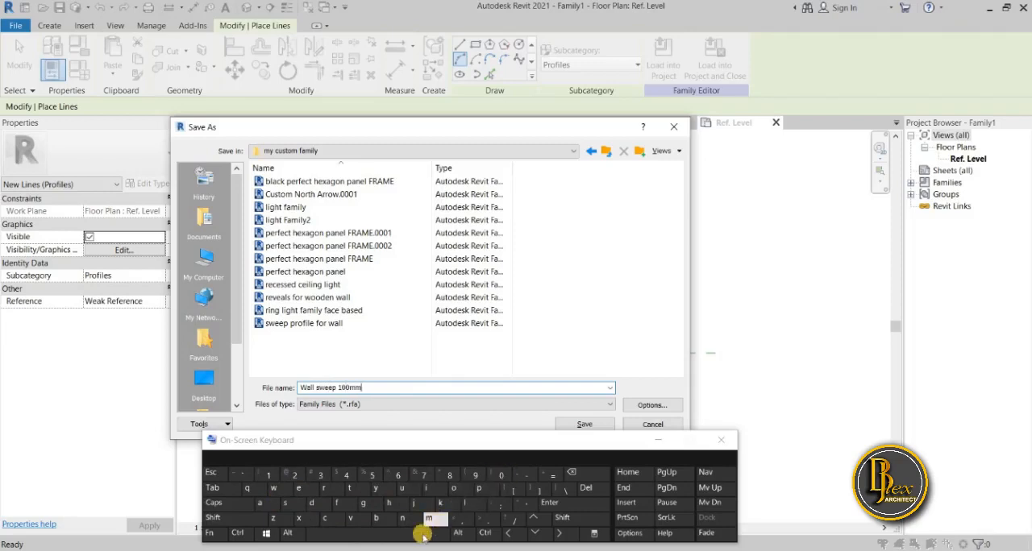
{"action": "left_click", "coordinate": [419, 533]}
{"action": "left_click", "coordinate": [298, 518]}
{"action": "left_click", "coordinate": [360, 536]}
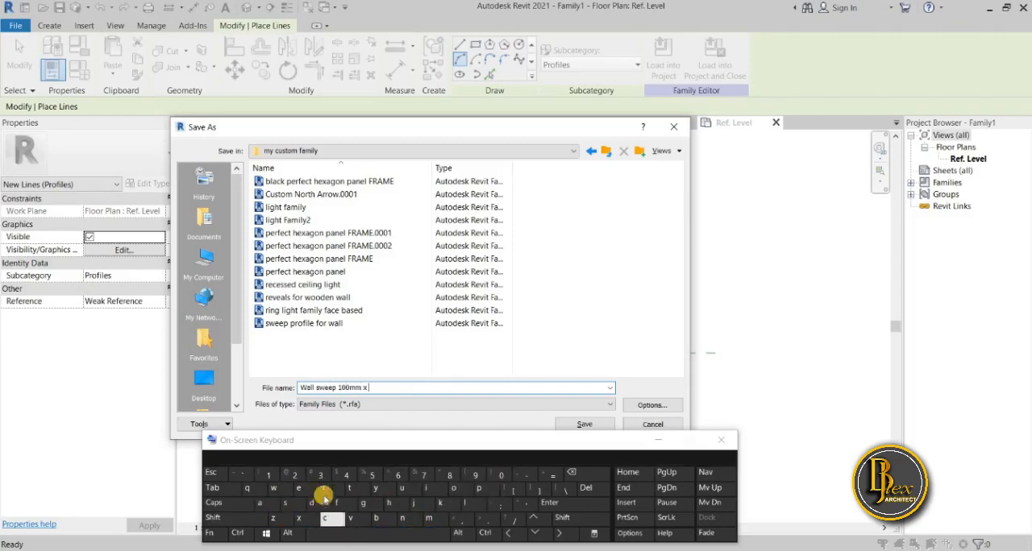
{"action": "left_click", "coordinate": [370, 474]}
{"action": "left_click", "coordinate": [495, 476]}
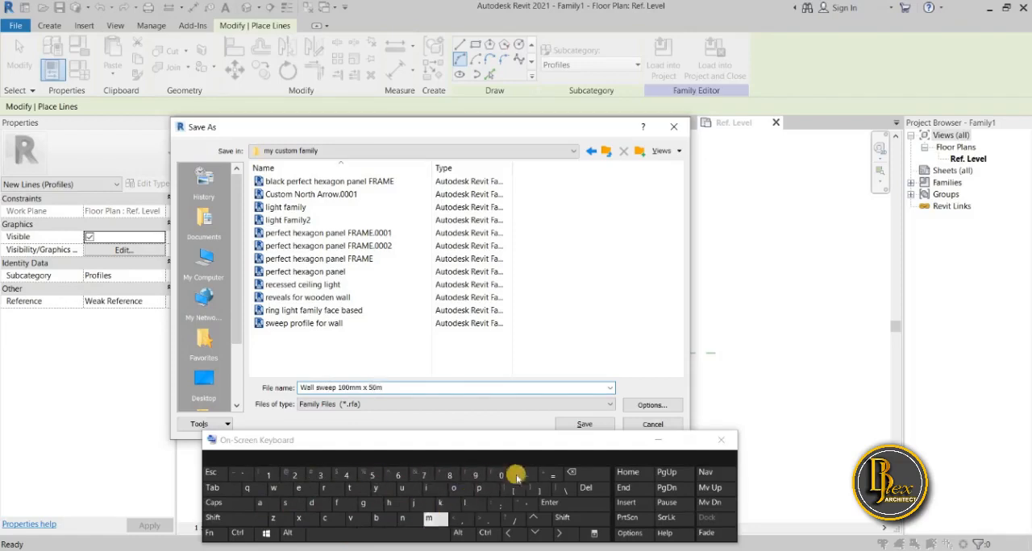
{"action": "left_click", "coordinate": [574, 474]}
{"action": "left_click", "coordinate": [574, 474]}
{"action": "left_click", "coordinate": [346, 476]}
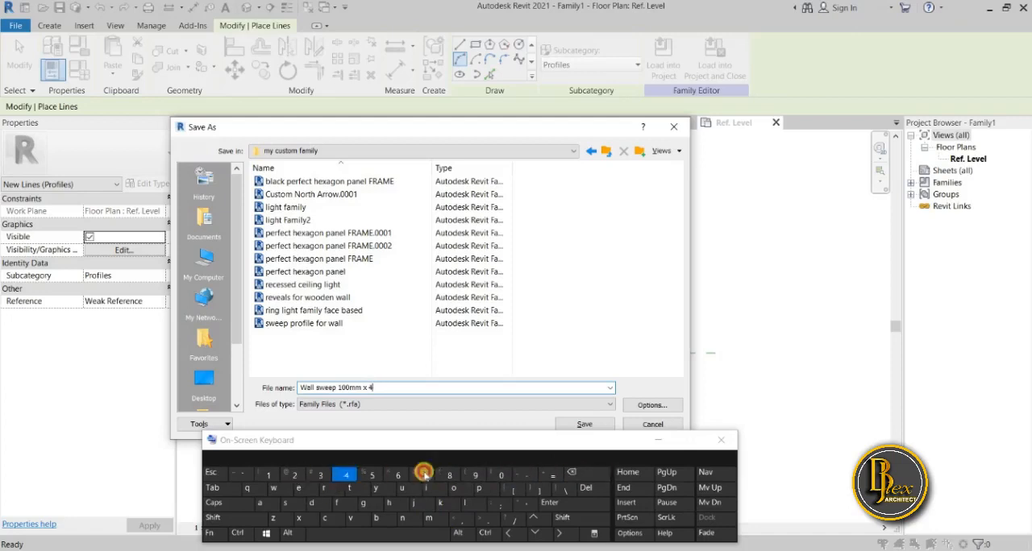
{"action": "left_click", "coordinate": [501, 476]}
{"action": "left_click", "coordinate": [434, 520]}
{"action": "left_click", "coordinate": [434, 520]}
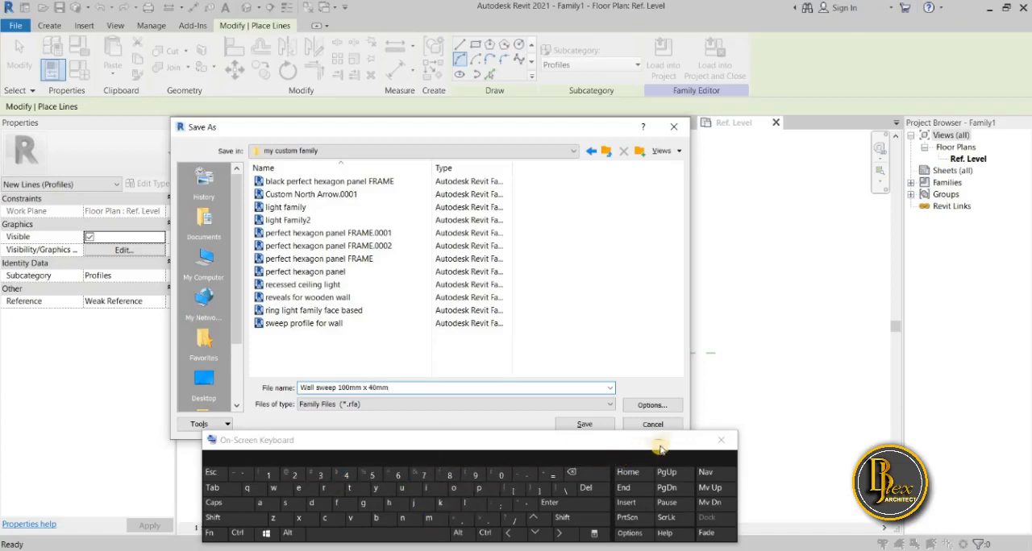
{"action": "left_click", "coordinate": [659, 442]}
{"action": "left_click", "coordinate": [585, 425]}
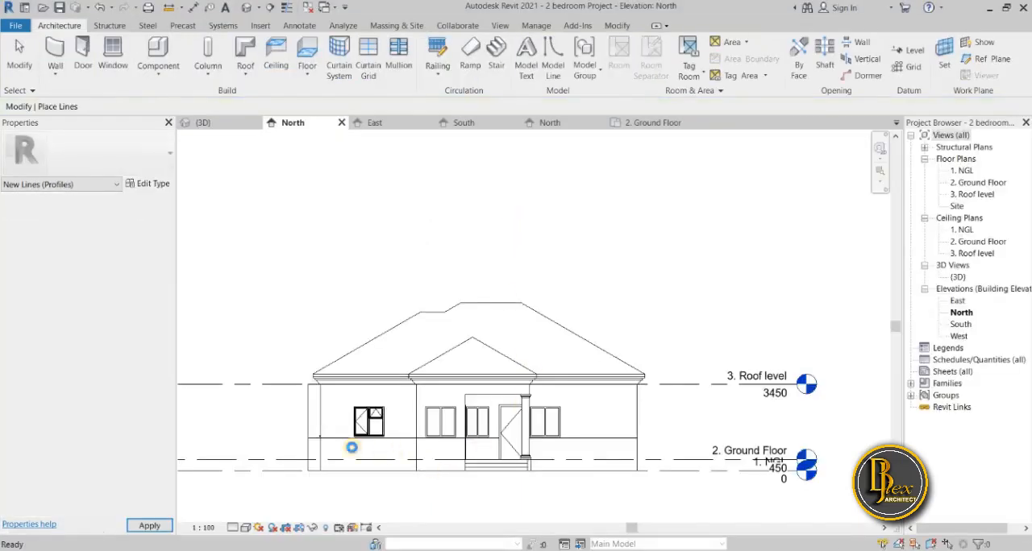
Leave line placement, switch to the 3D view showing the front entrance, and start the Wall Sweep command.
{"action": "left_click", "coordinate": [464, 252]}
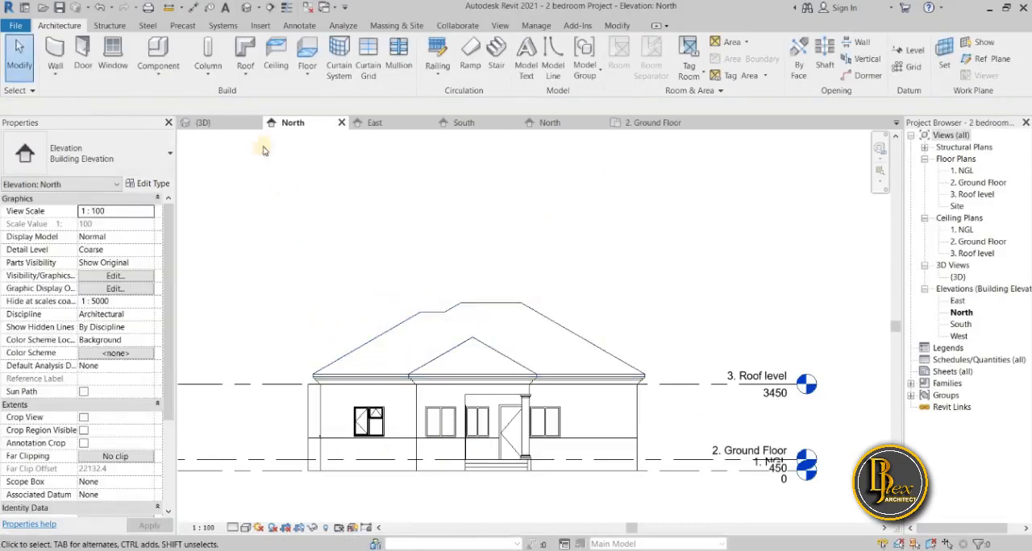
{"action": "left_click", "coordinate": [211, 124]}
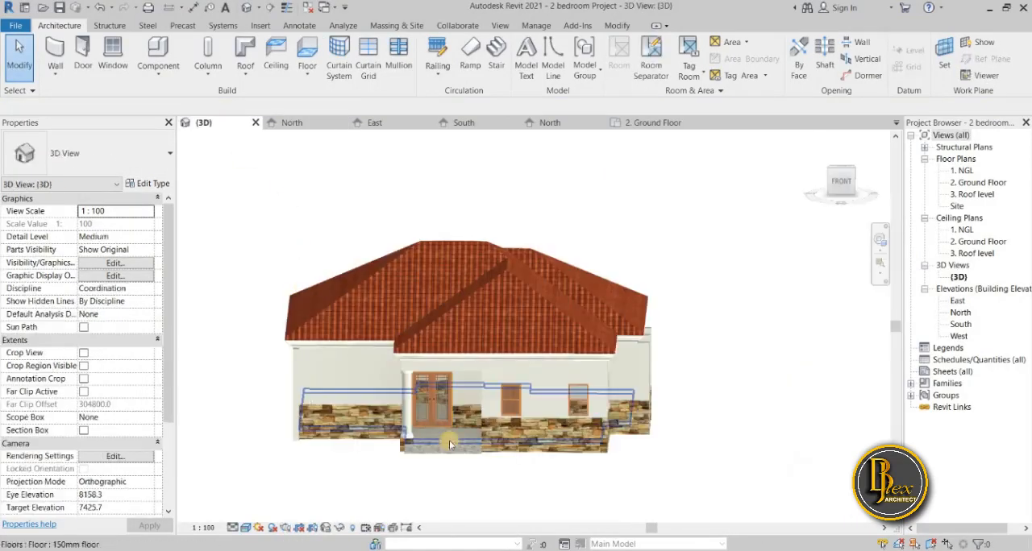
{"action": "middle_click_drag", "start_coordinate": [392, 461], "coordinate": [416, 431], "text": "shift"}
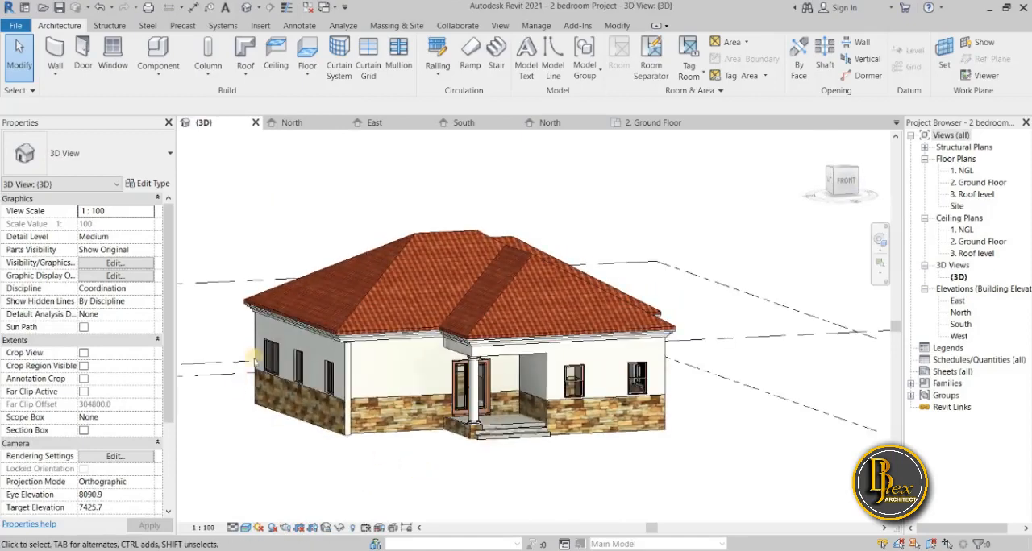
{"action": "scroll", "coordinate": [418, 430], "scroll_direction": "up", "scroll_amount": 4}
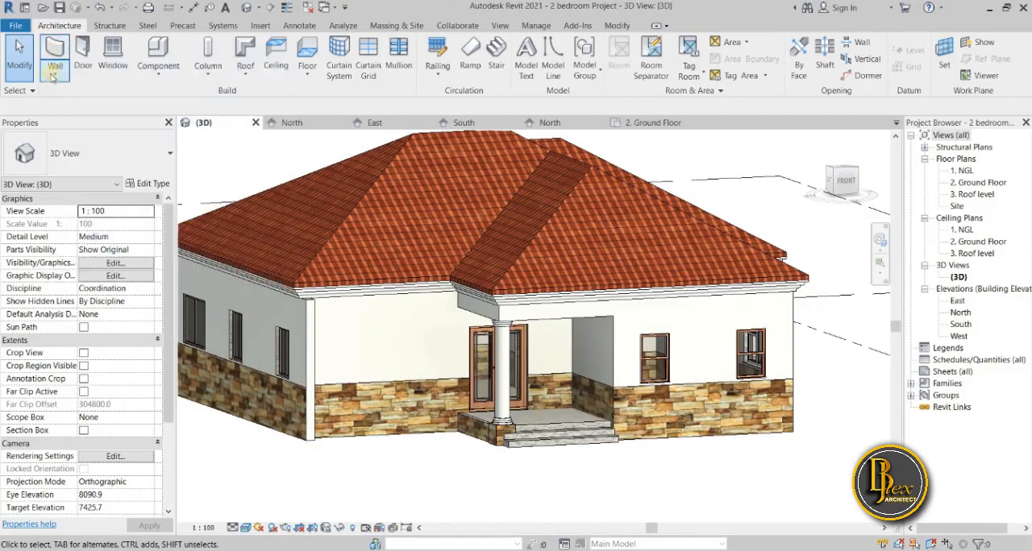
{"action": "left_click", "coordinate": [54, 75]}
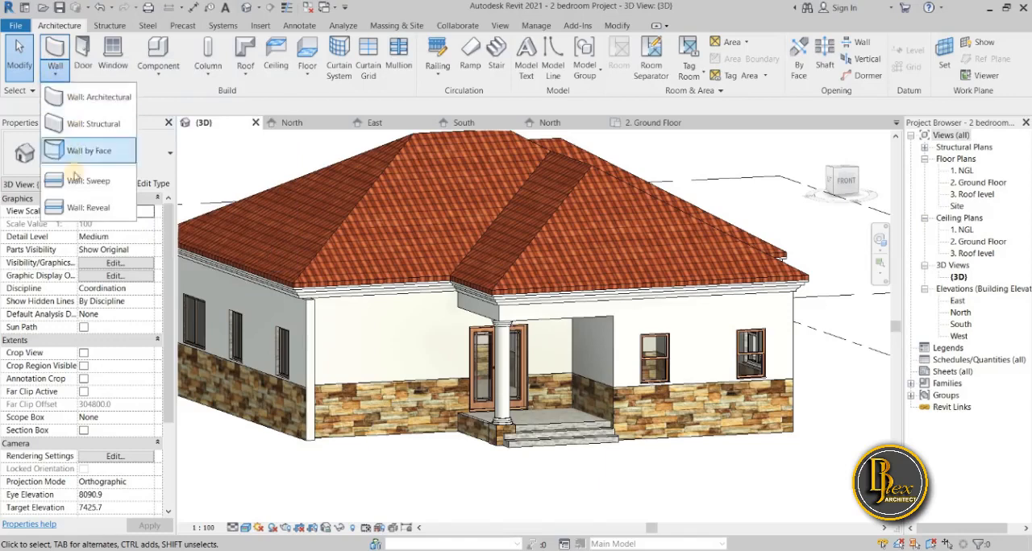
{"action": "left_click", "coordinate": [90, 181]}
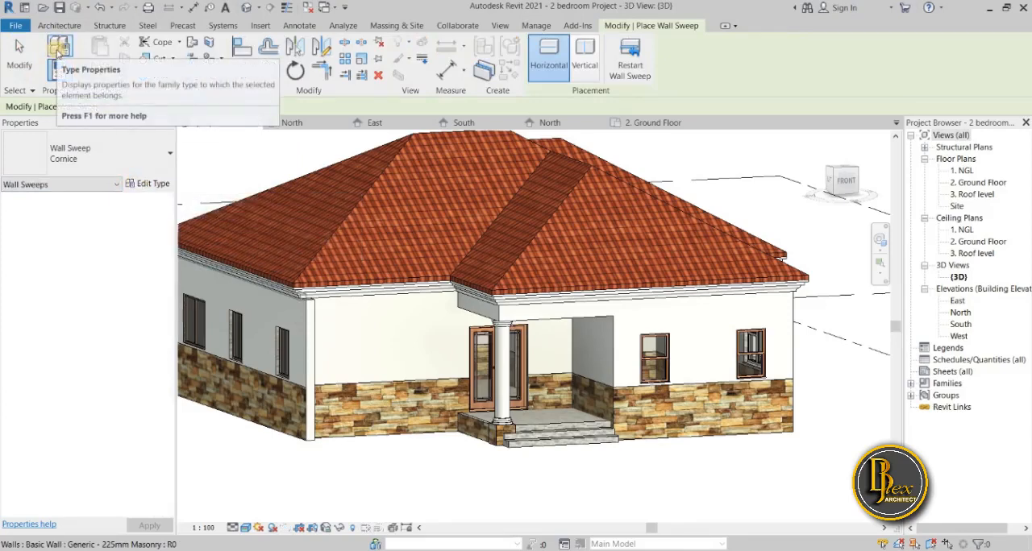
Set the profile of the Cornice wall sweep type to "Wall sweep 100mm x 40mm".
{"action": "left_click", "coordinate": [58, 50]}
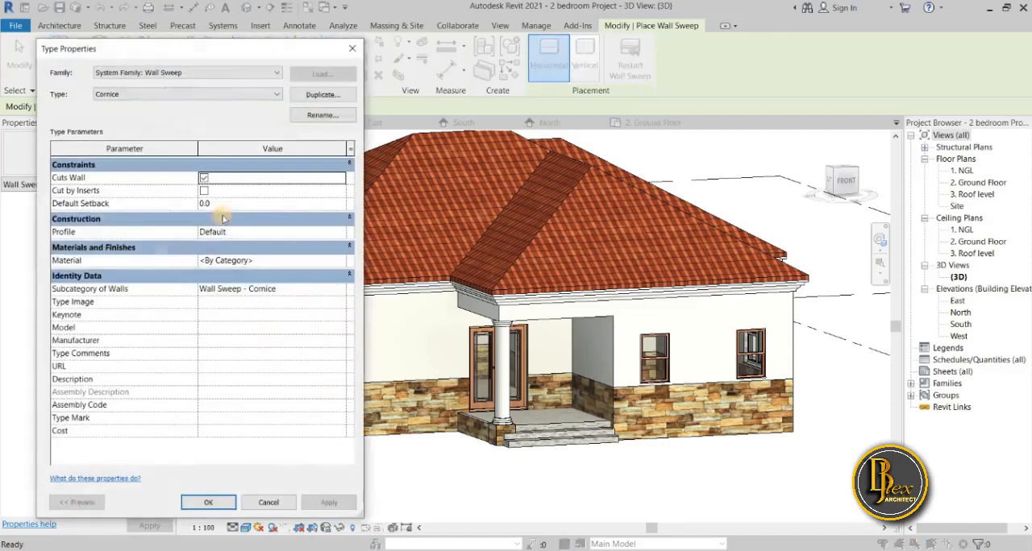
{"action": "left_click_drag", "start_coordinate": [271, 57], "coordinate": [229, 59]}
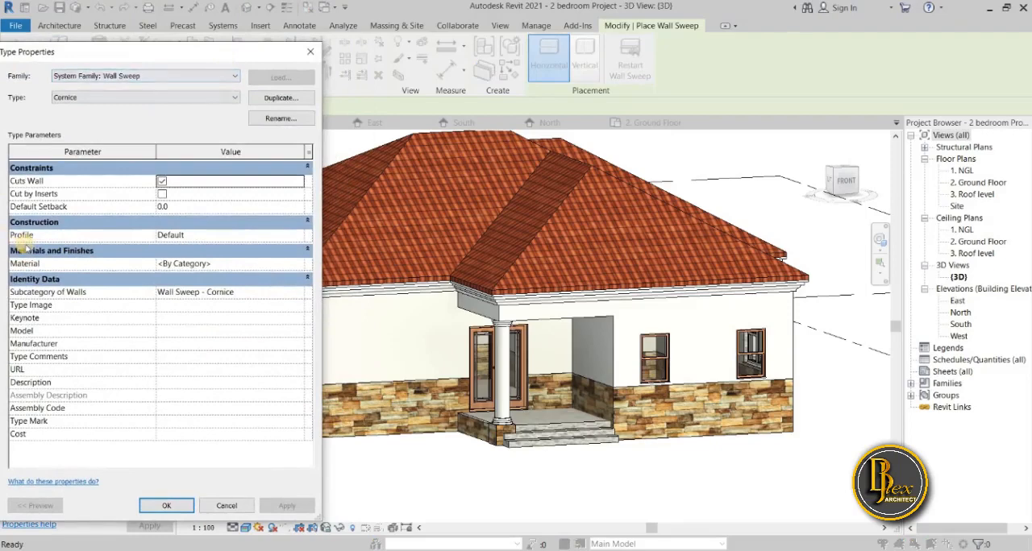
{"action": "left_click", "coordinate": [302, 239]}
{"action": "left_click", "coordinate": [302, 240]}
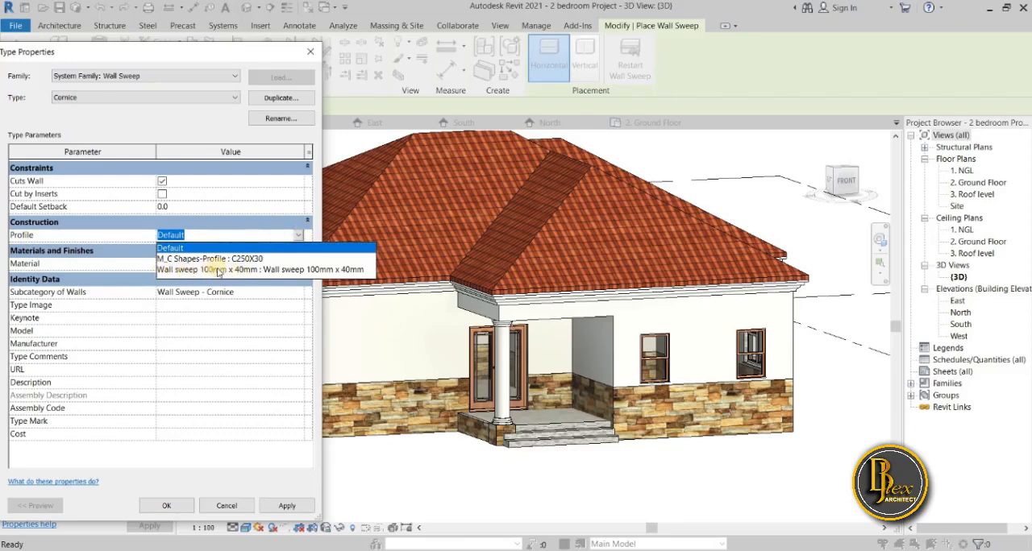
{"action": "left_click", "coordinate": [326, 270]}
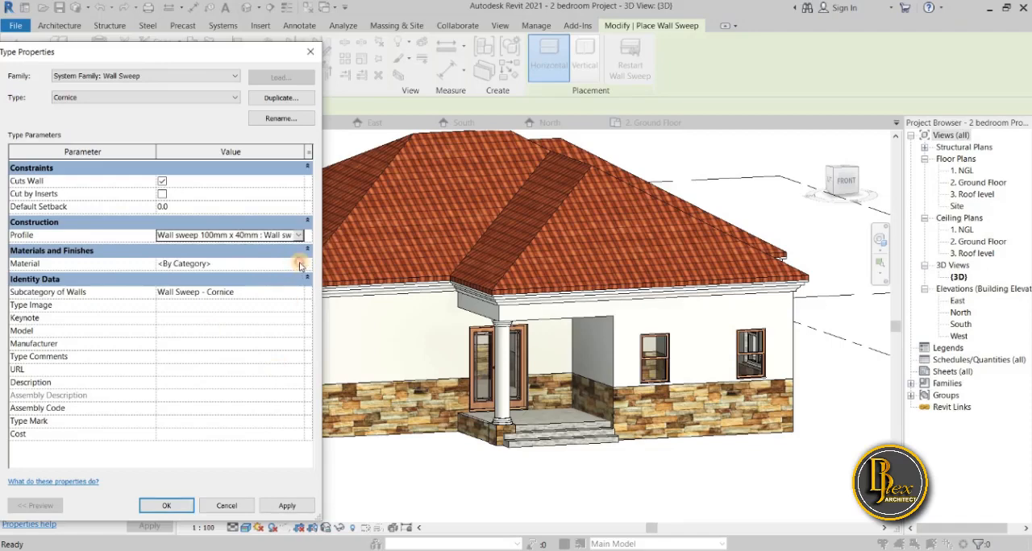
Open the material choice for the Cornice sweep type and duplicate the material "Upper".
{"action": "left_click", "coordinate": [300, 264]}
{"action": "left_click", "coordinate": [301, 264]}
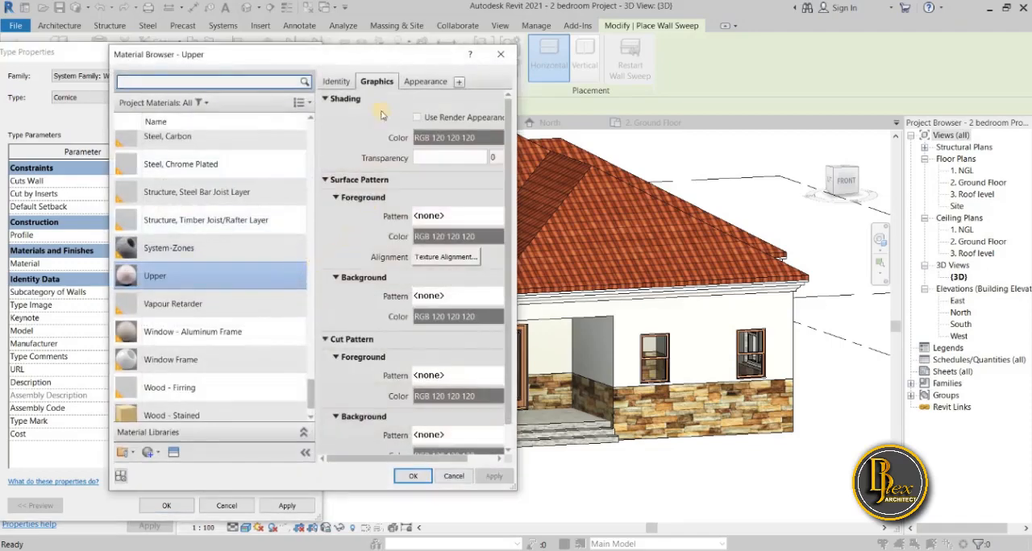
{"action": "left_click_drag", "start_coordinate": [384, 59], "coordinate": [227, 106]}
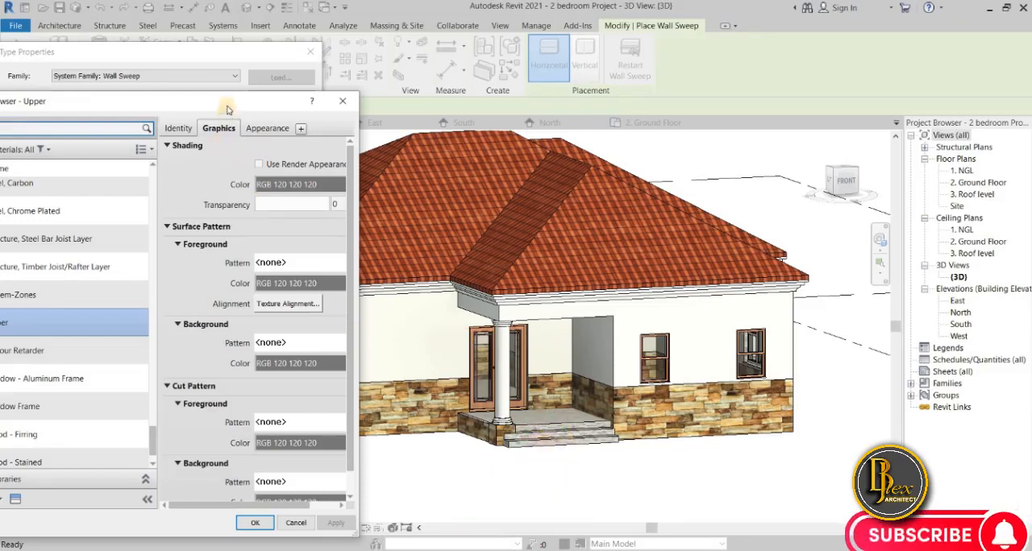
{"action": "left_click_drag", "start_coordinate": [228, 109], "coordinate": [192, 163]}
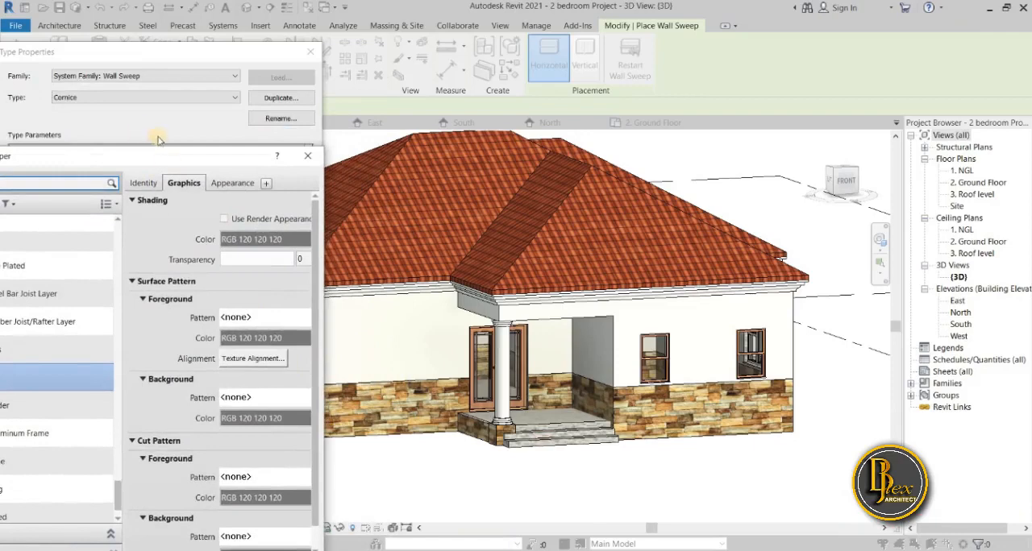
{"action": "left_click_drag", "start_coordinate": [186, 156], "coordinate": [227, 135]}
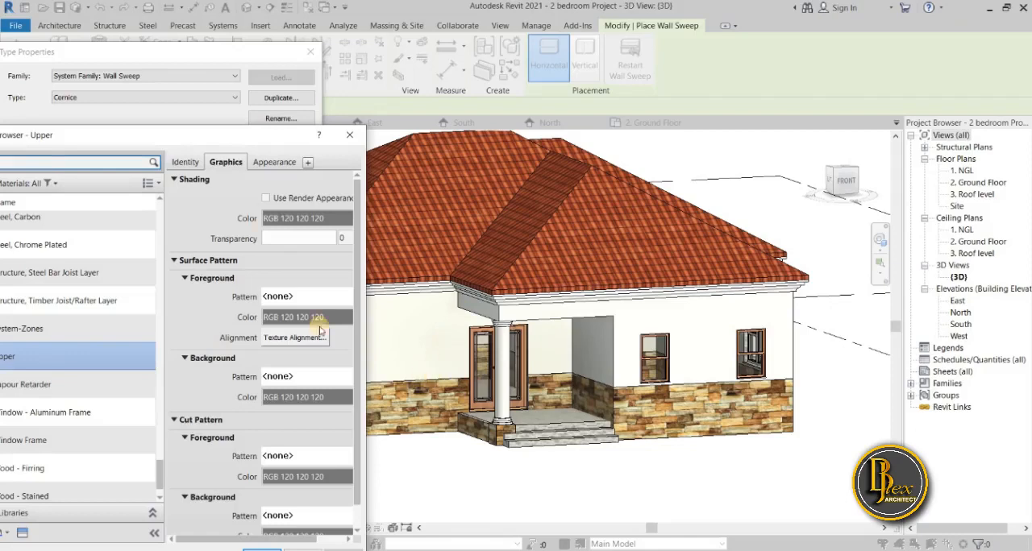
{"action": "left_click_drag", "start_coordinate": [251, 135], "coordinate": [314, 71]}
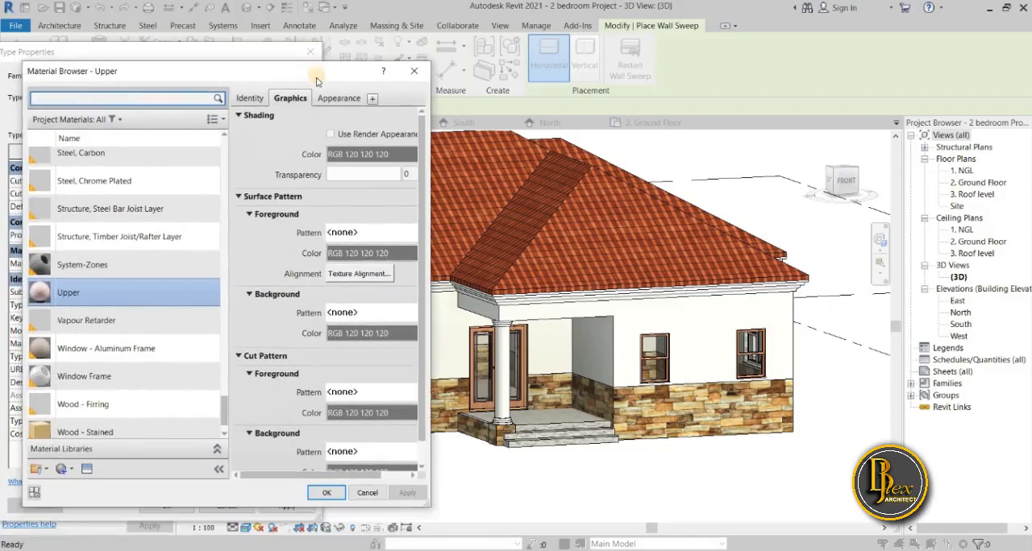
{"action": "scroll", "coordinate": [121, 210], "scroll_direction": "up", "scroll_amount": 1}
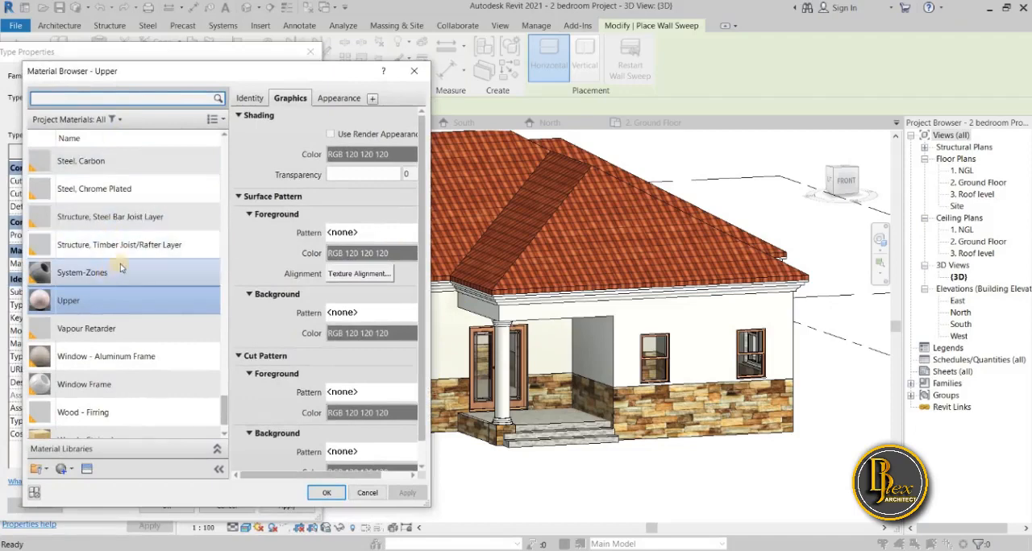
{"action": "right_click", "coordinate": [118, 299]}
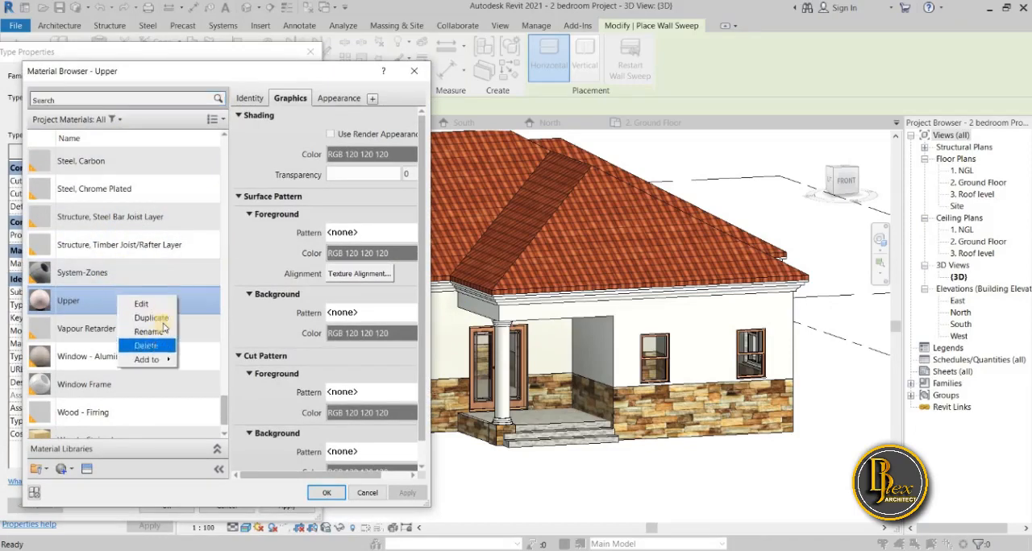
{"action": "left_click", "coordinate": [163, 320]}
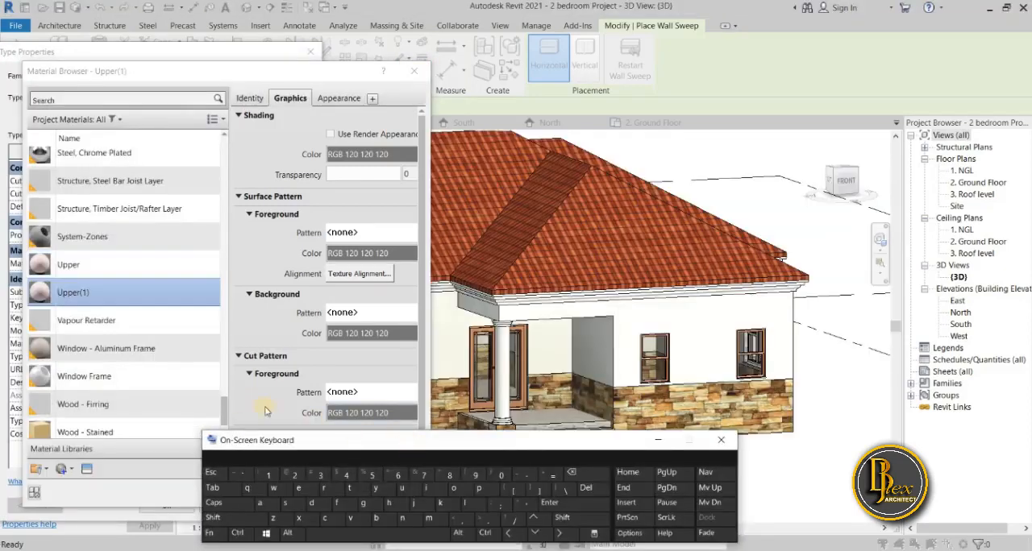
Rename the duplicated Upper material as "wall sweep".
{"action": "right_click", "coordinate": [130, 293]}
{"action": "left_click", "coordinate": [162, 329]}
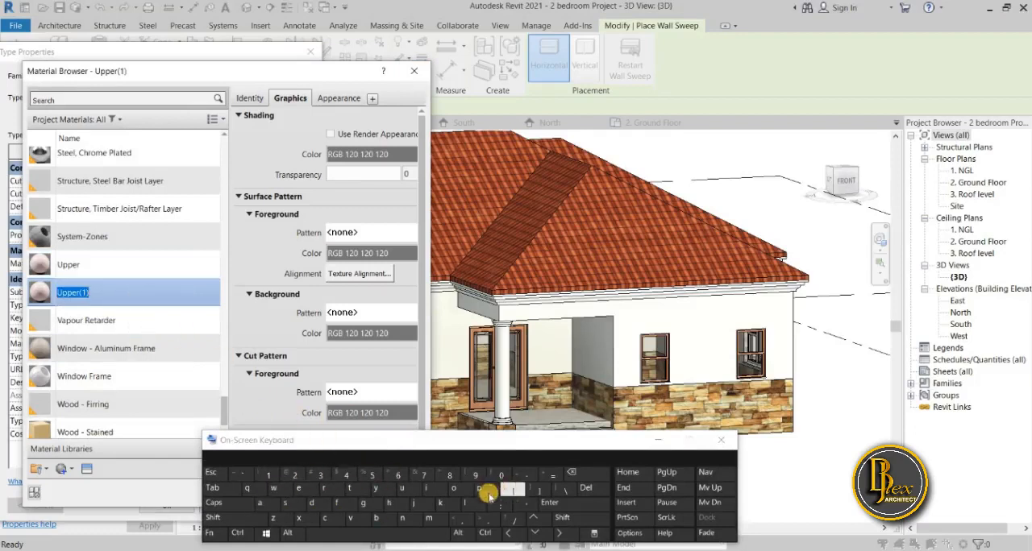
{"action": "left_click", "coordinate": [272, 488]}
{"action": "left_click", "coordinate": [260, 503]}
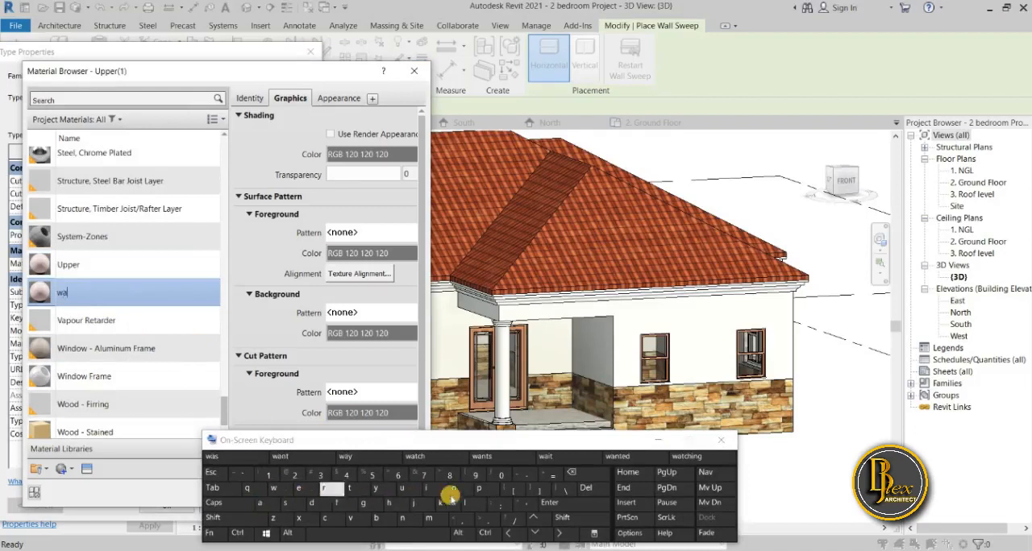
{"action": "left_click", "coordinate": [465, 503]}
{"action": "left_click", "coordinate": [440, 531]}
{"action": "left_click", "coordinate": [290, 501]}
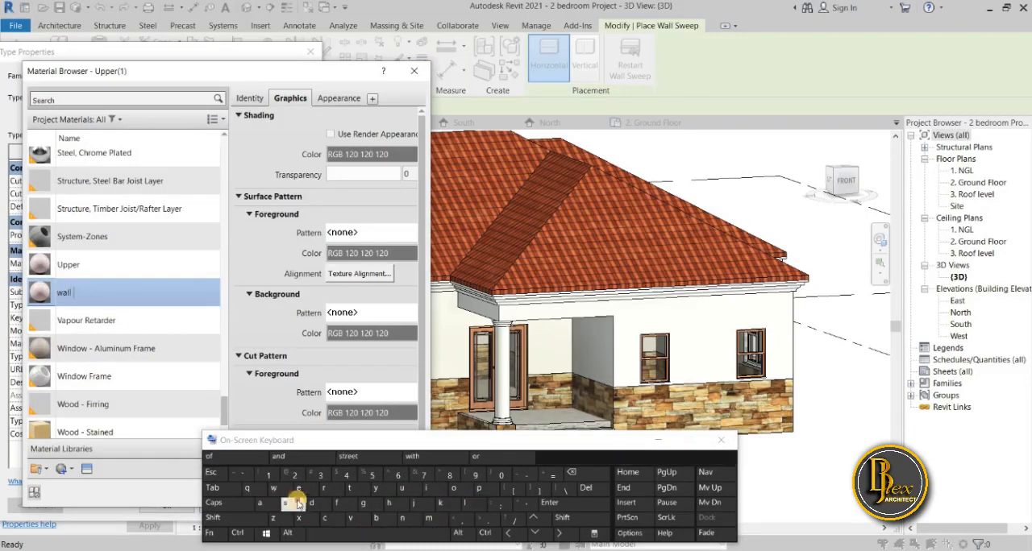
{"action": "left_click", "coordinate": [285, 490]}
{"action": "left_click", "coordinate": [302, 490]}
{"action": "left_click", "coordinate": [298, 487]}
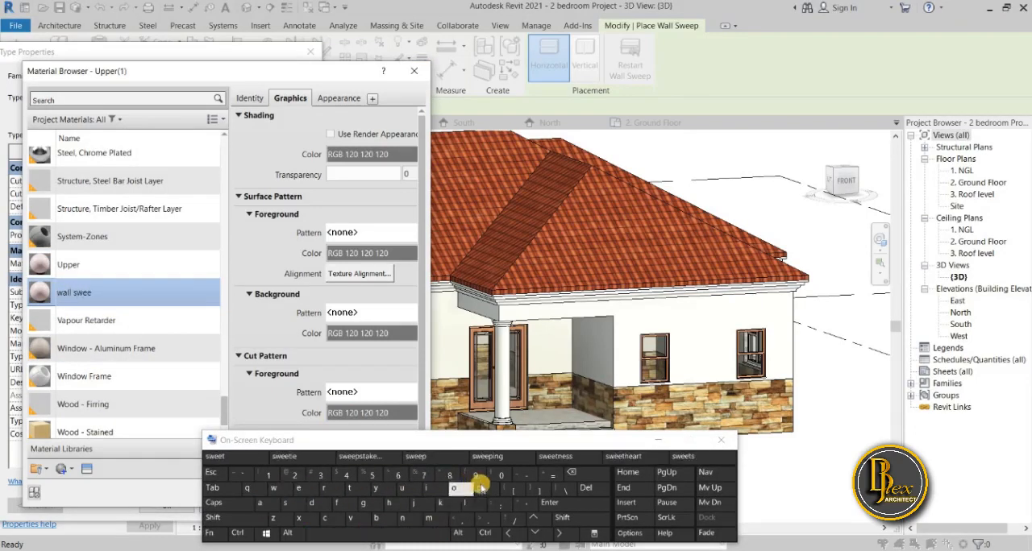
{"action": "left_click", "coordinate": [479, 487]}
{"action": "left_click", "coordinate": [721, 440]}
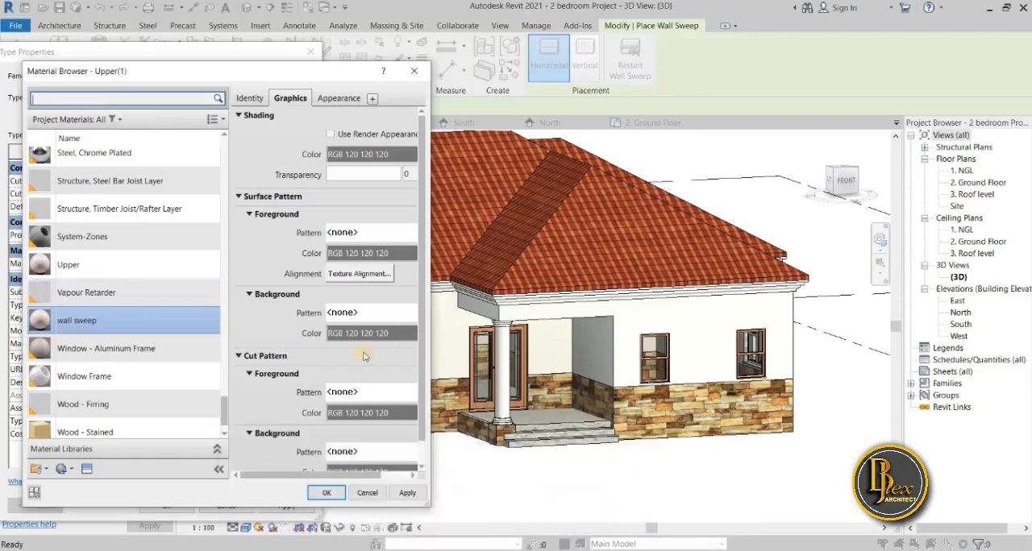
Open the appearance settings of the "wall sweep" material.
{"action": "left_click", "coordinate": [339, 98]}
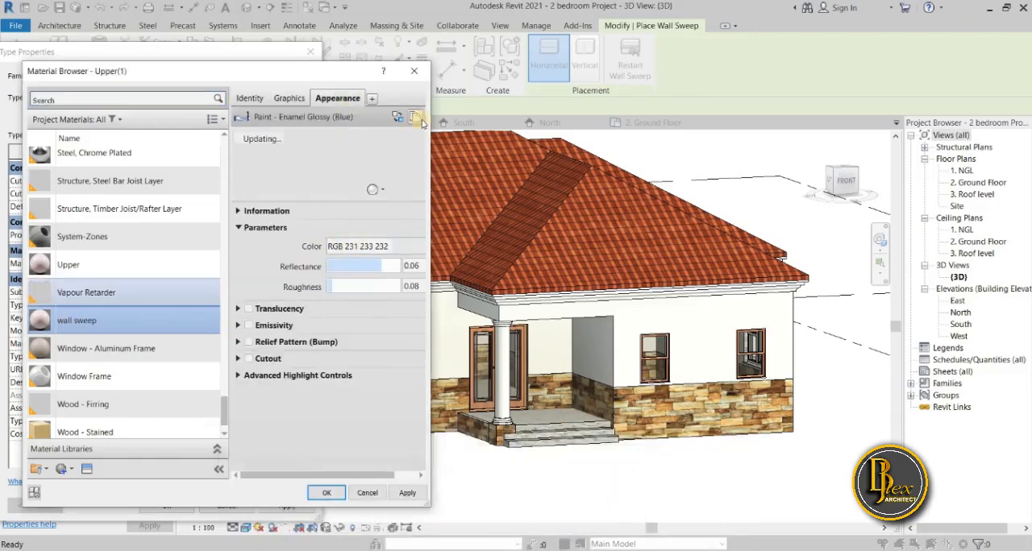
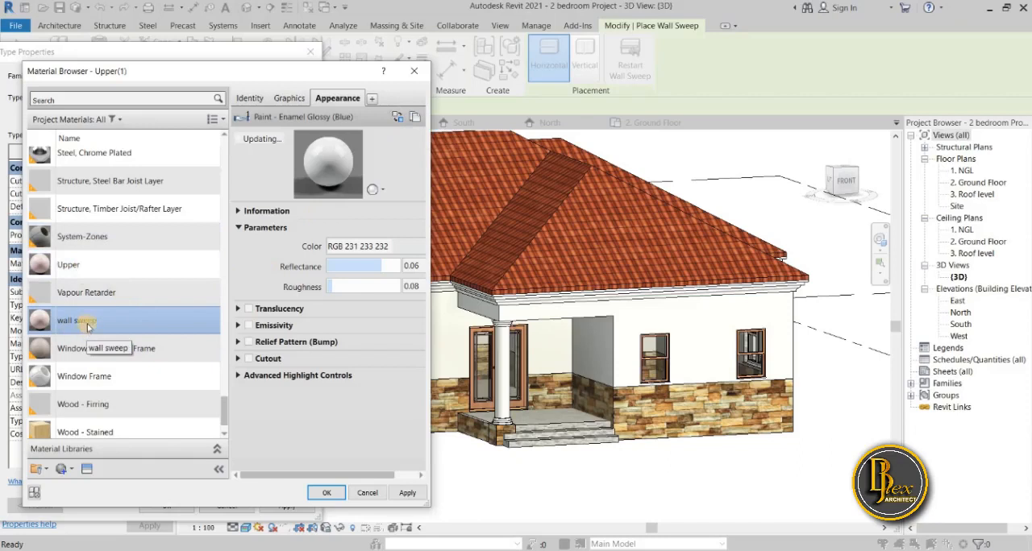
Duplicate the wall sweep material's appearance asset and set its color to RGB 180 186 183.
{"action": "left_click", "coordinate": [418, 116]}
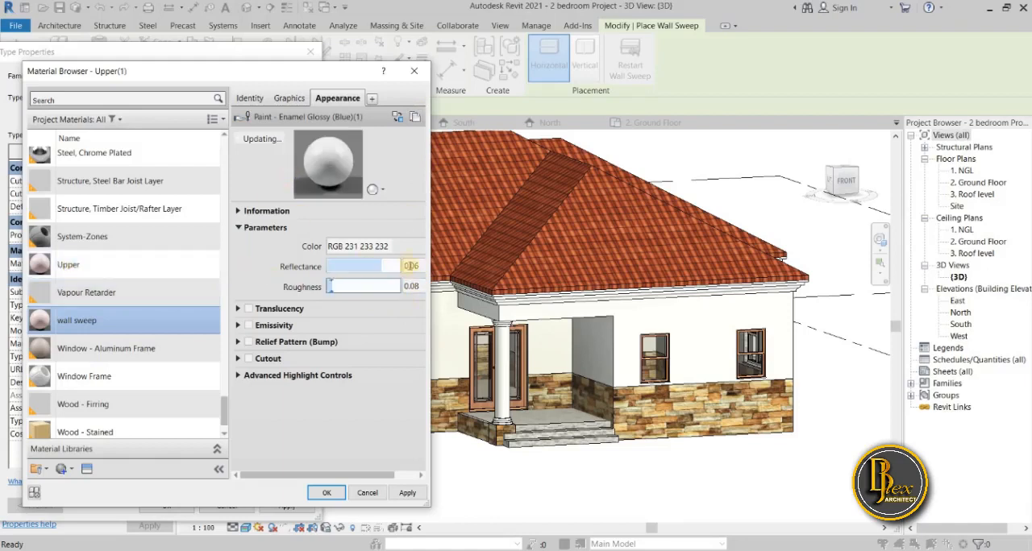
{"action": "left_click", "coordinate": [414, 251]}
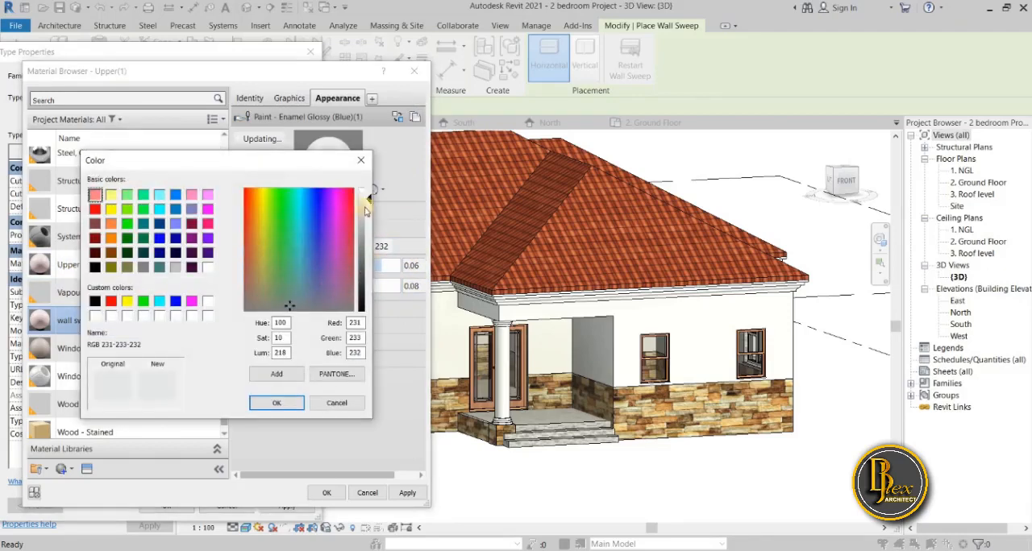
{"action": "left_click_drag", "start_coordinate": [364, 200], "coordinate": [366, 211]}
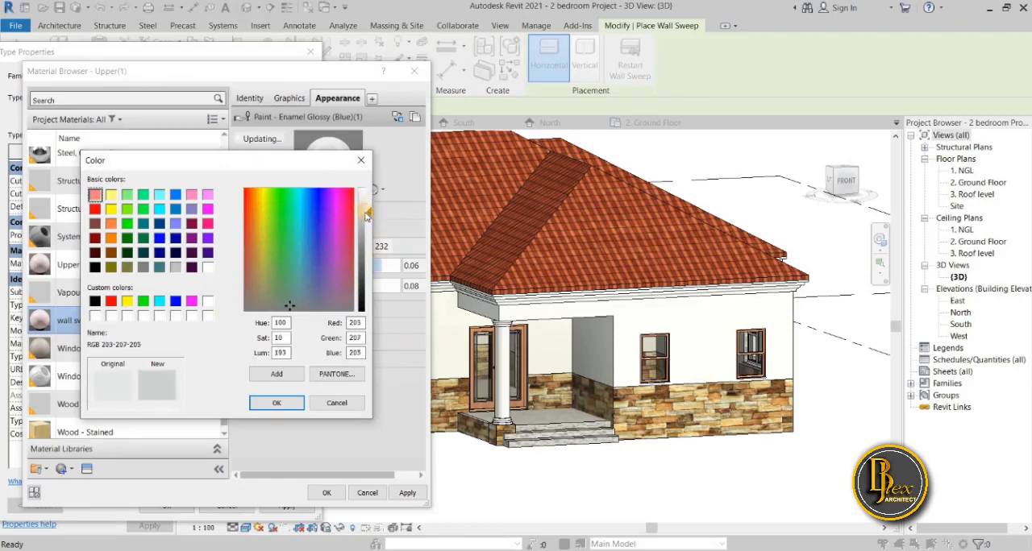
{"action": "left_click_drag", "start_coordinate": [367, 212], "coordinate": [367, 224]}
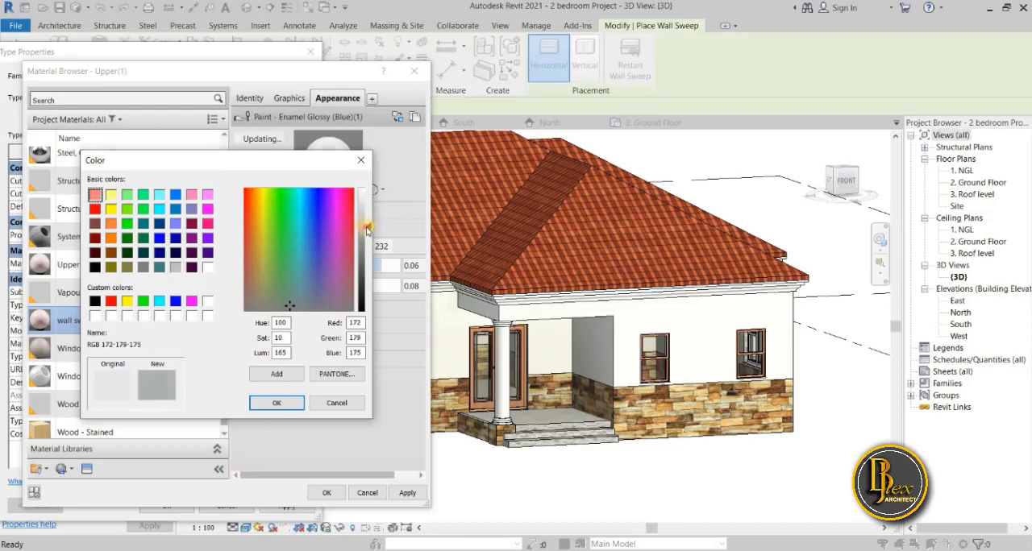
{"action": "left_click_drag", "start_coordinate": [367, 227], "coordinate": [367, 223]}
{"action": "left_click", "coordinate": [281, 408]}
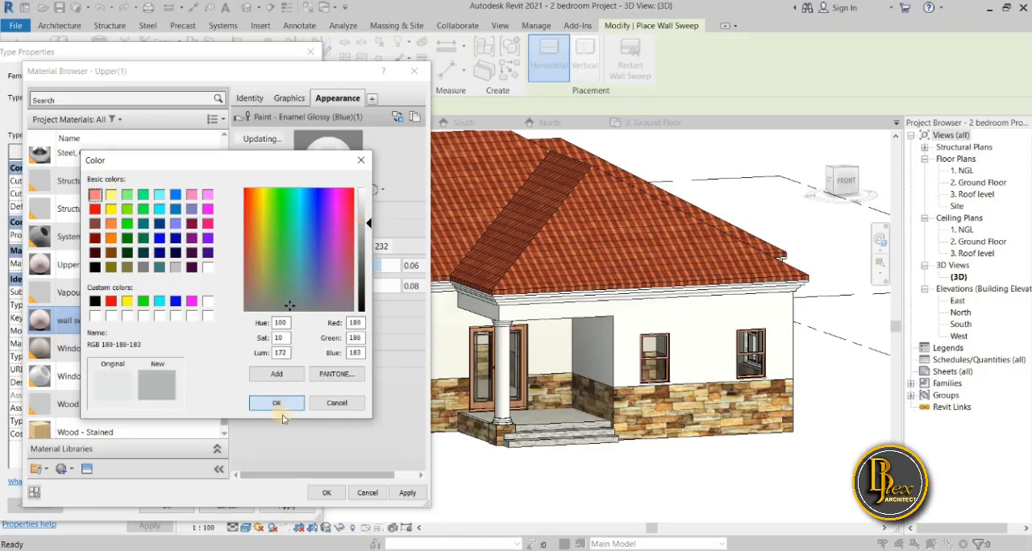
Save the wall sweep material and apply it to the Cornice wall sweep type.
{"action": "left_click", "coordinate": [408, 494]}
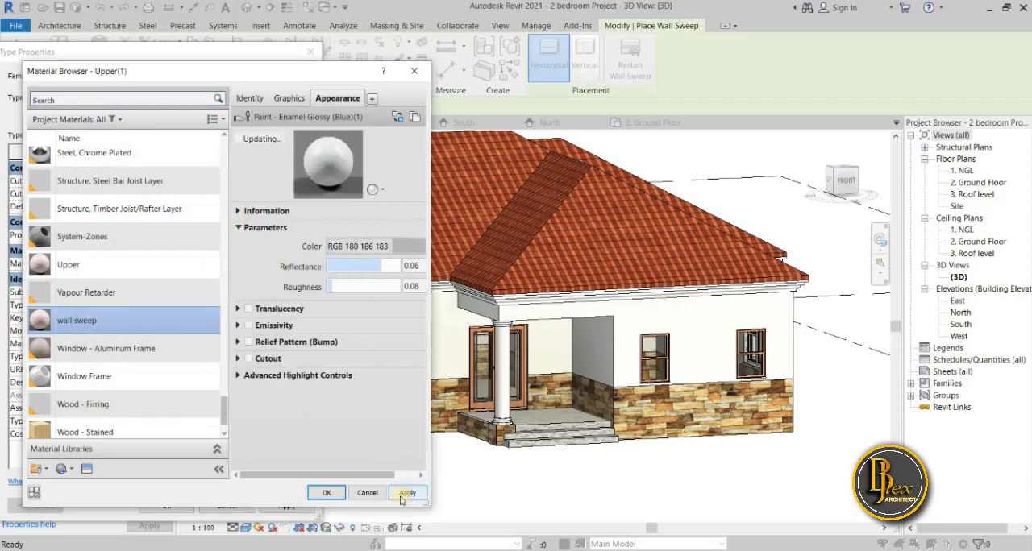
{"action": "left_click", "coordinate": [329, 494]}
{"action": "left_click", "coordinate": [289, 506]}
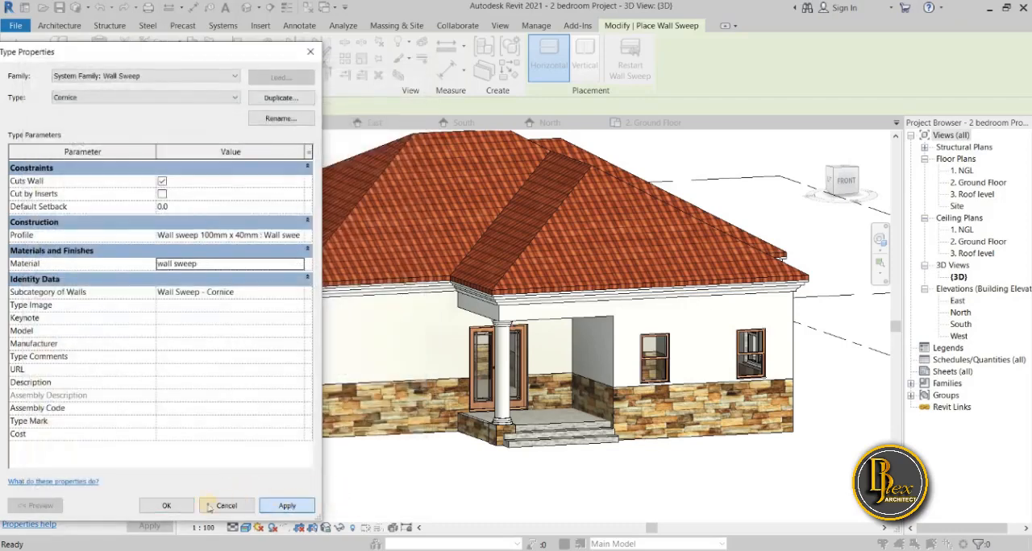
{"action": "left_click", "coordinate": [185, 502]}
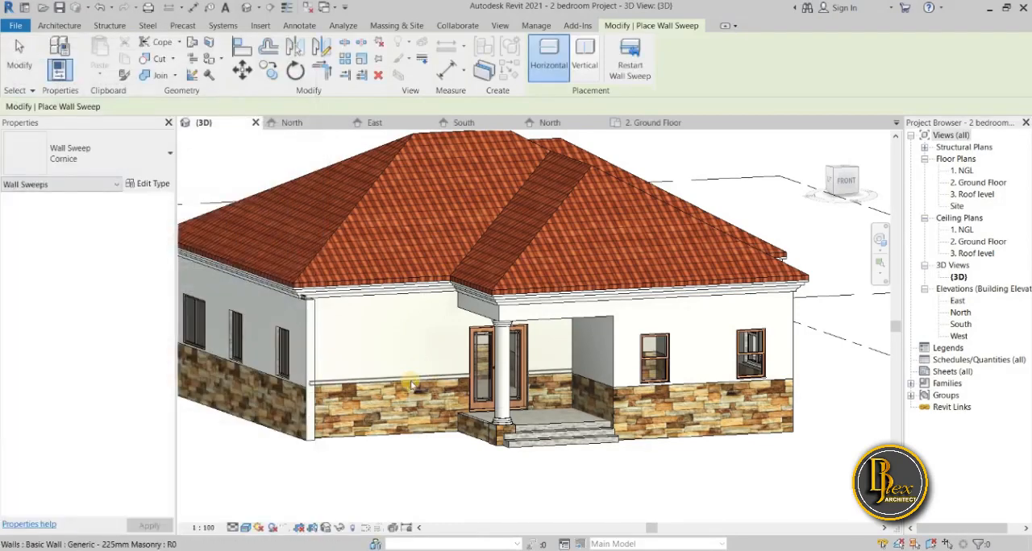
Place horizontal Cornice wall sweeps along the top of the stone cladding on the front wall and the porch side wall.
{"action": "scroll", "coordinate": [411, 387], "scroll_direction": "up", "scroll_amount": 3}
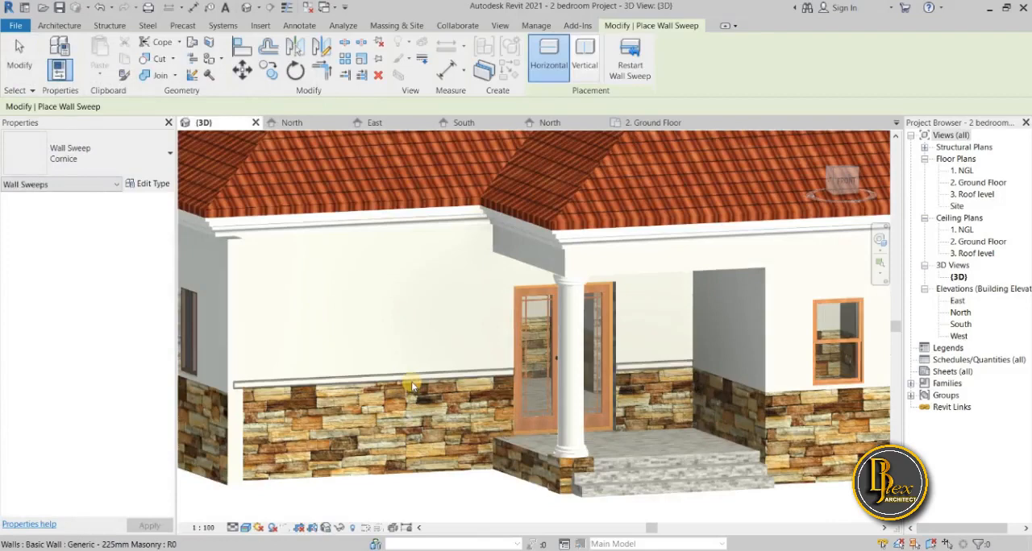
{"action": "left_click", "coordinate": [411, 387]}
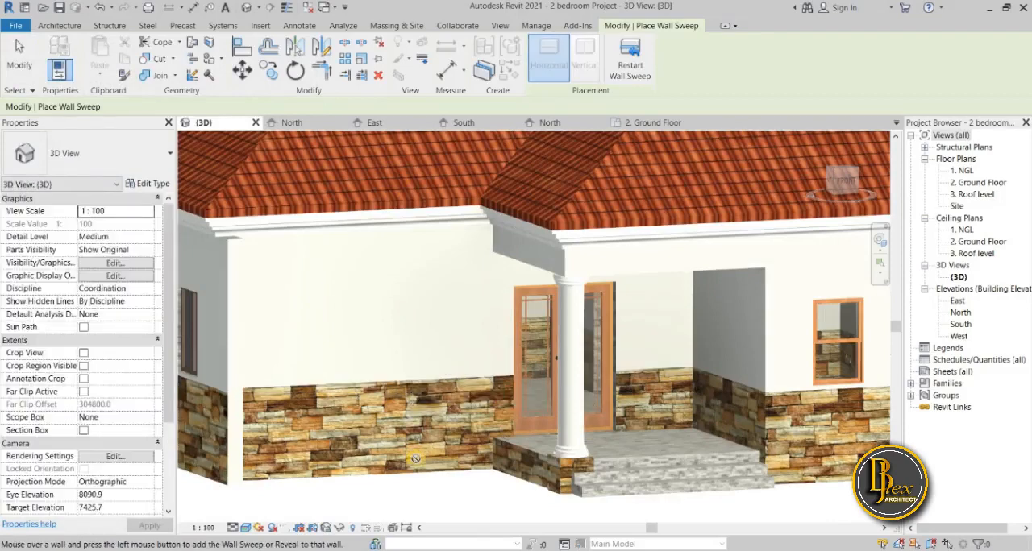
{"action": "left_click", "coordinate": [748, 392]}
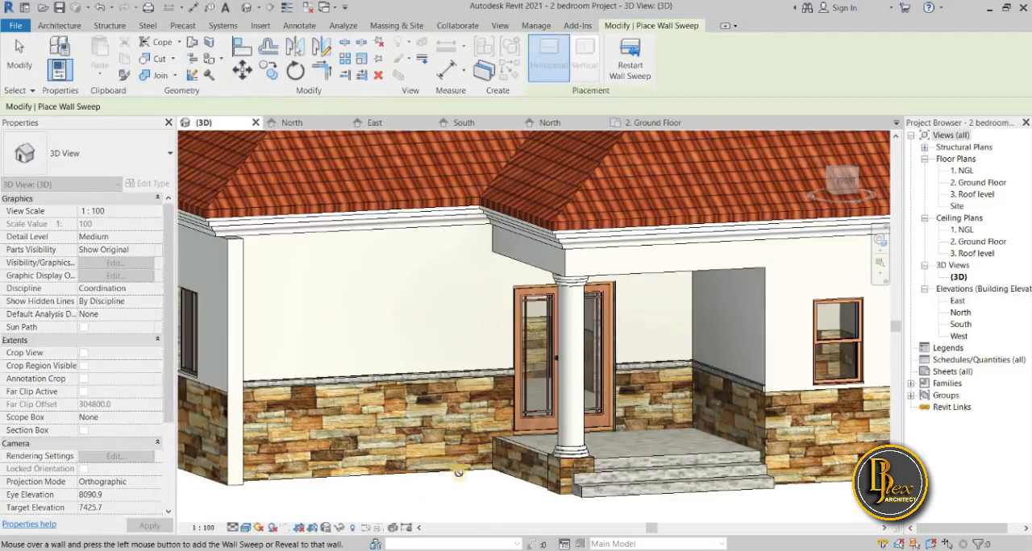
{"action": "scroll", "coordinate": [376, 487], "scroll_direction": "up", "scroll_amount": 4}
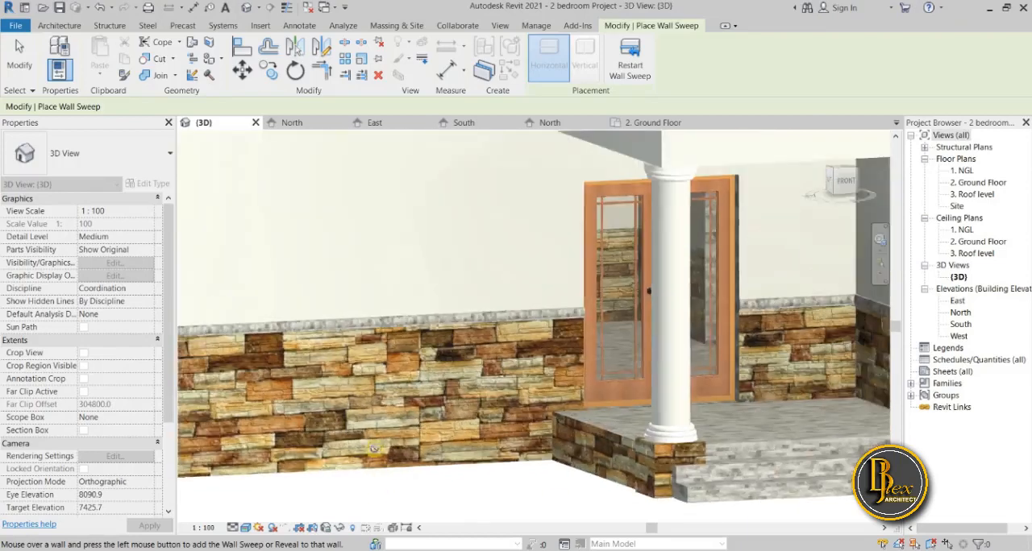
{"action": "scroll", "coordinate": [374, 449], "scroll_direction": "down", "scroll_amount": 1}
{"action": "scroll", "coordinate": [389, 337], "scroll_direction": "up", "scroll_amount": 3}
{"action": "scroll", "coordinate": [389, 351], "scroll_direction": "down", "scroll_amount": 2}
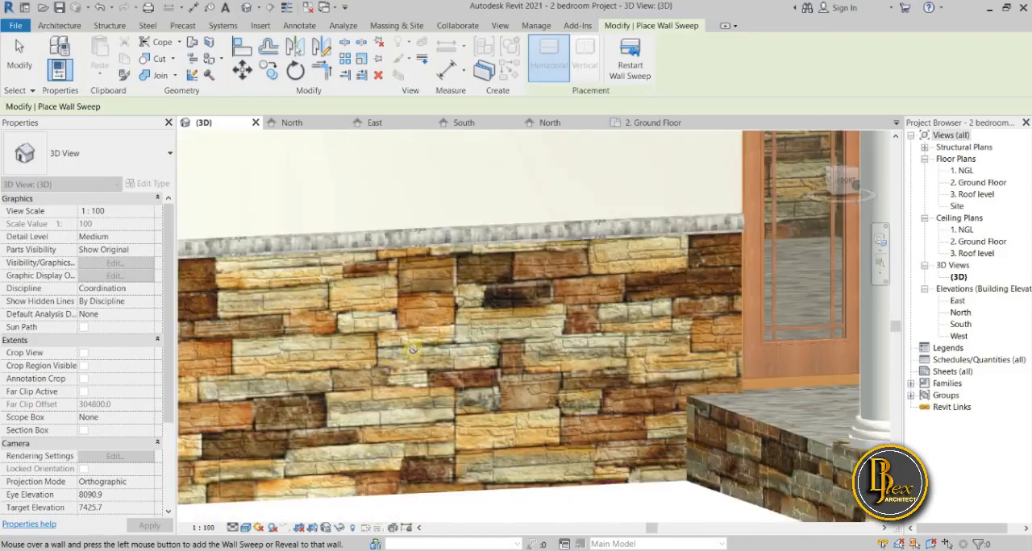
{"action": "scroll", "coordinate": [409, 371], "scroll_direction": "down", "scroll_amount": 2}
{"action": "scroll", "coordinate": [440, 448], "scroll_direction": "down", "scroll_amount": 3}
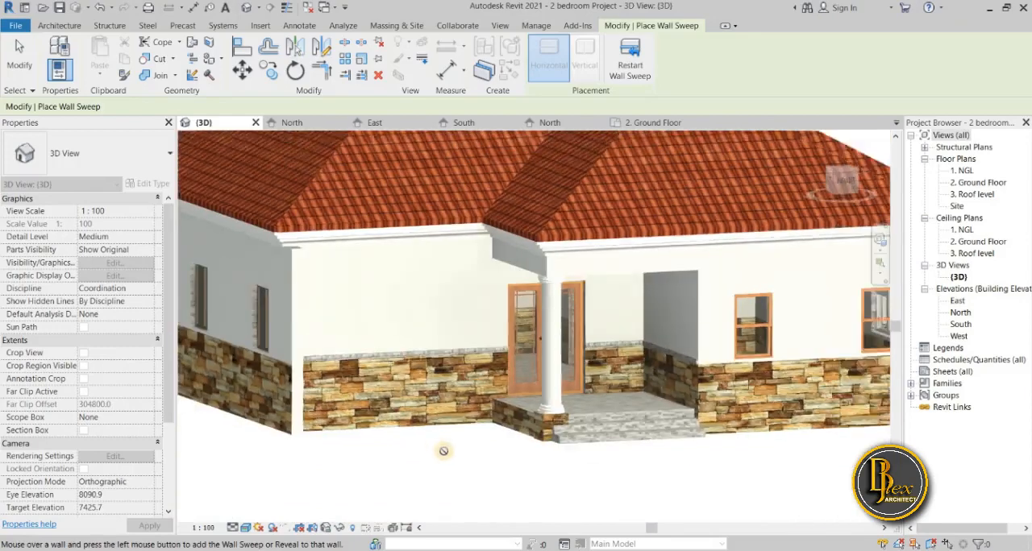
{"action": "scroll", "coordinate": [444, 451], "scroll_direction": "down", "scroll_amount": 1}
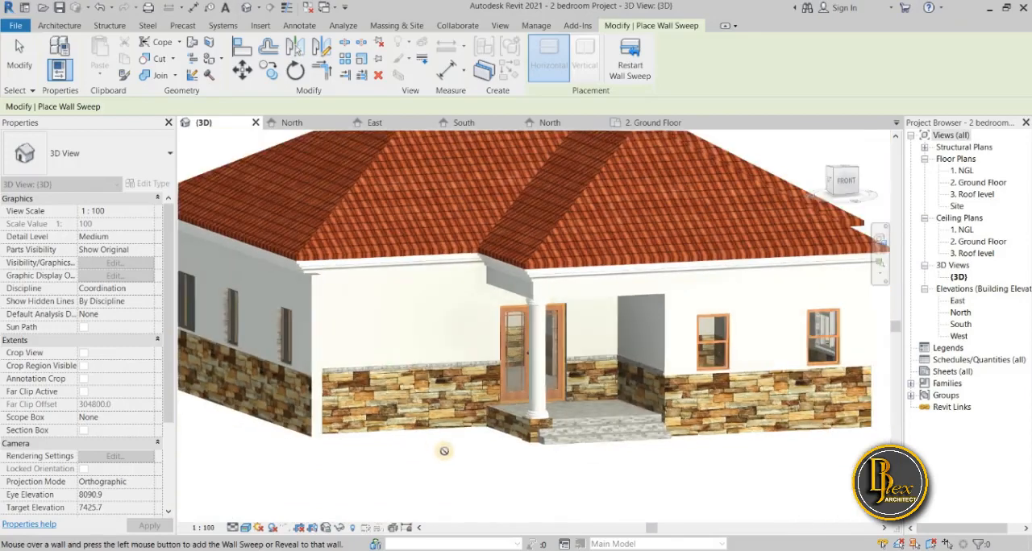
Continue the Cornice wall sweep onto the adjoining side wall with the three windows, above its stone cladding.
{"action": "scroll", "coordinate": [444, 451], "scroll_direction": "up", "scroll_amount": 2}
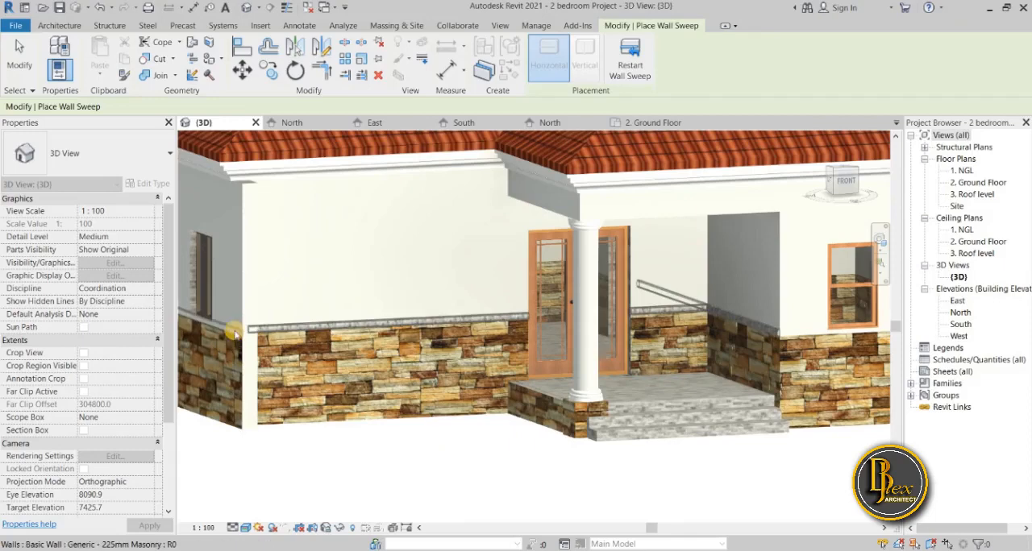
{"action": "scroll", "coordinate": [515, 441], "scroll_direction": "down", "scroll_amount": 3}
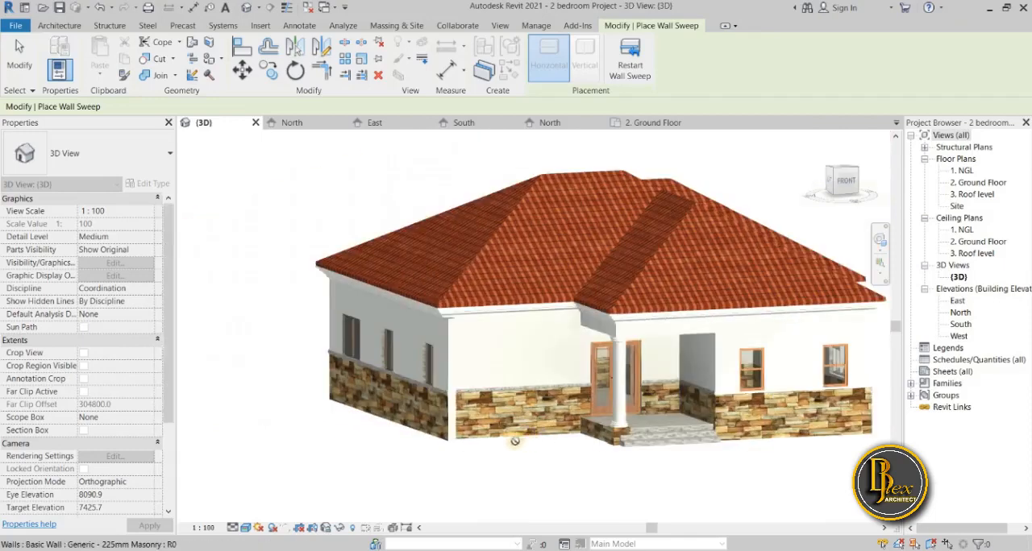
{"action": "scroll", "coordinate": [507, 440], "scroll_direction": "up", "scroll_amount": 3}
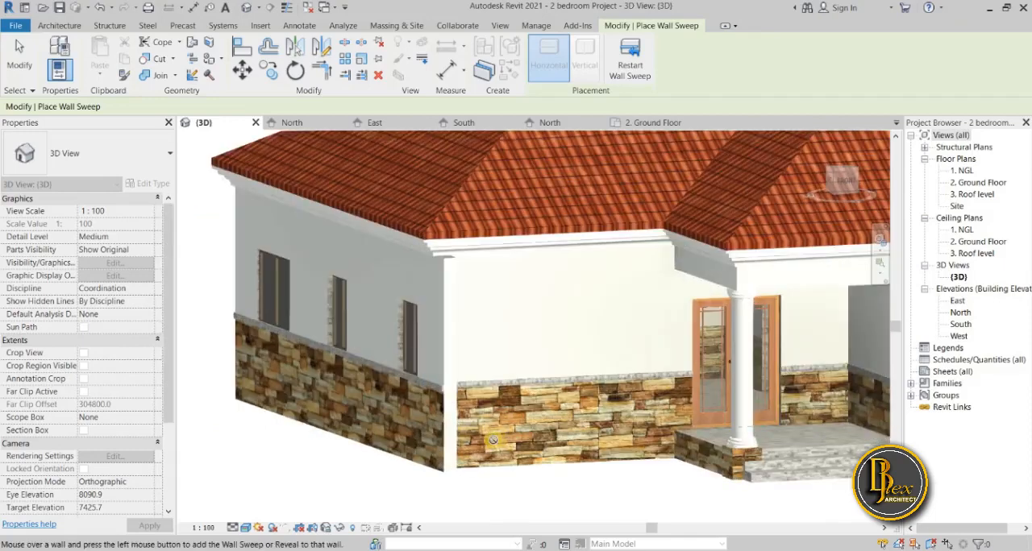
Undo the placed wall sweeps and try a Cornice wall sweep on the front wall again.
{"action": "key", "text": "ctrl+z"}
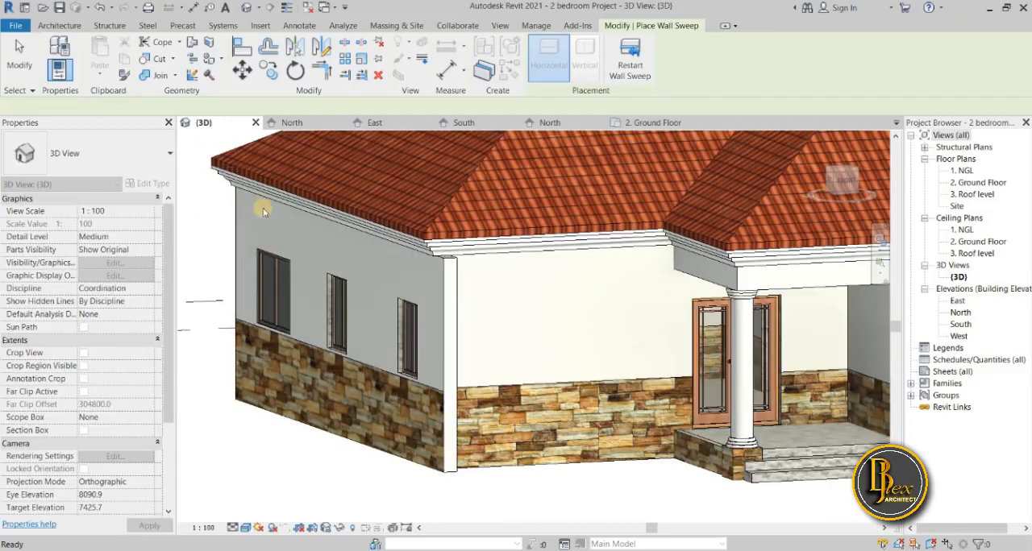
{"action": "scroll", "coordinate": [364, 325], "scroll_direction": "down", "scroll_amount": 3}
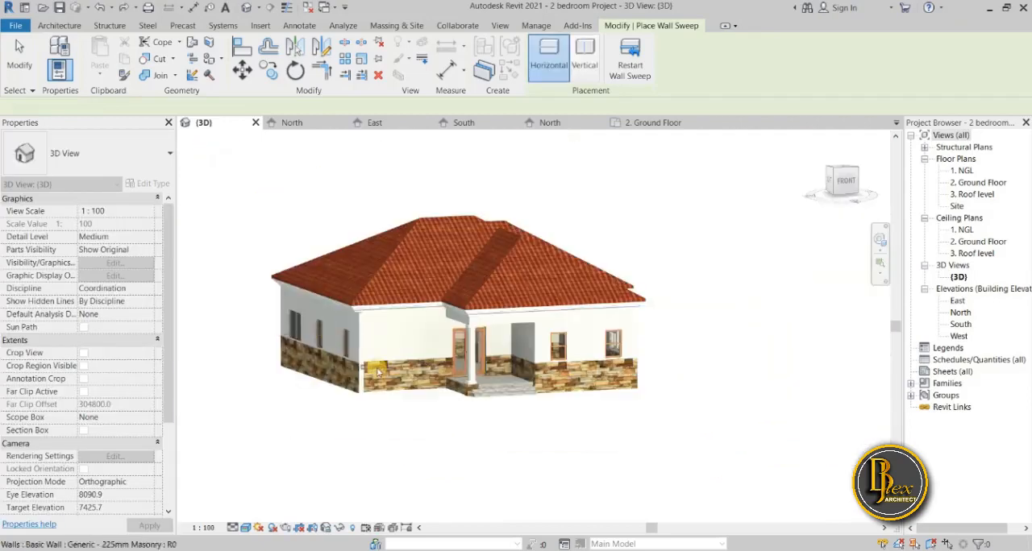
{"action": "scroll", "coordinate": [377, 372], "scroll_direction": "up", "scroll_amount": 3}
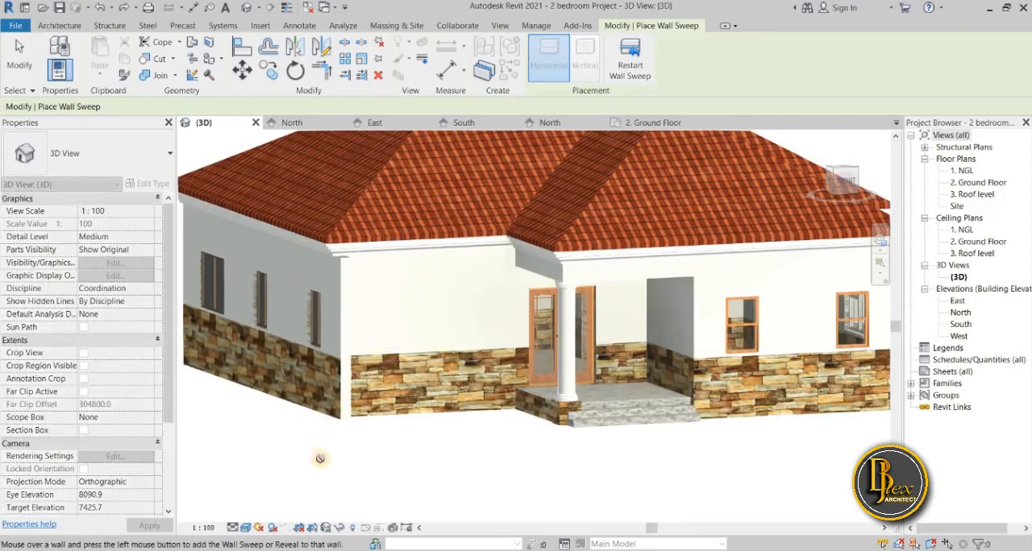
{"action": "key", "text": "Escape"}
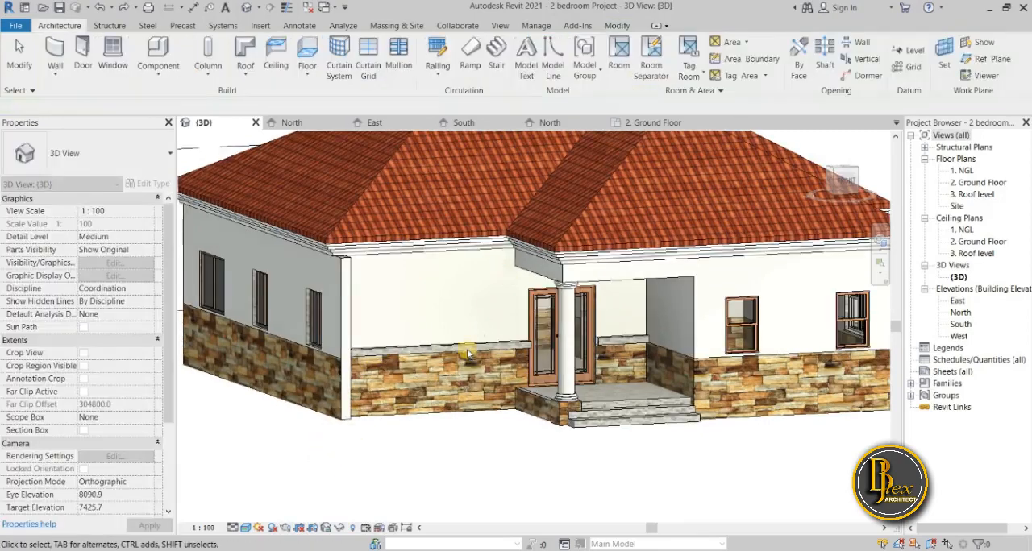
Remove the trial wall sweep from the front wall.
{"action": "scroll", "coordinate": [468, 353], "scroll_direction": "up", "scroll_amount": 4}
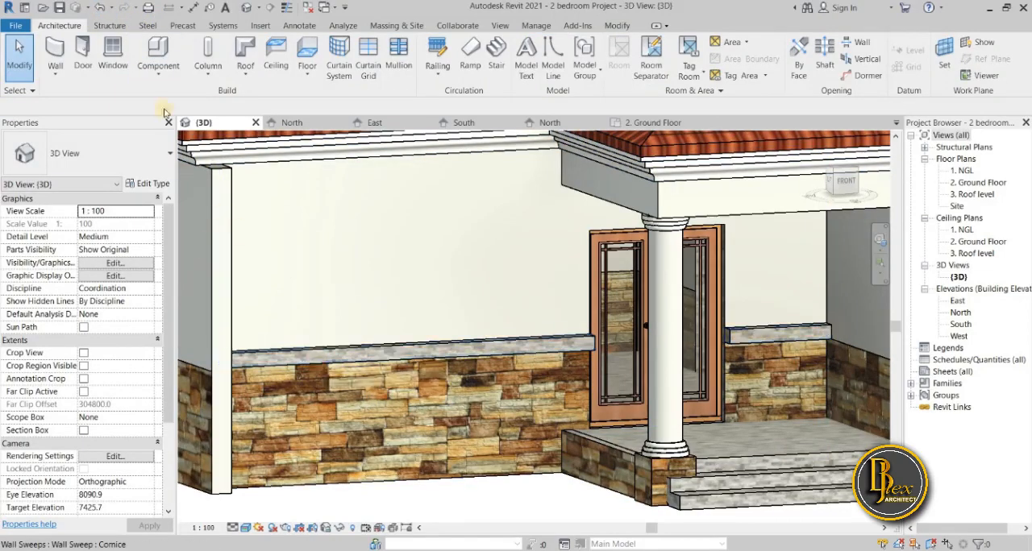
{"action": "scroll", "coordinate": [508, 320], "scroll_direction": "down", "scroll_amount": 3}
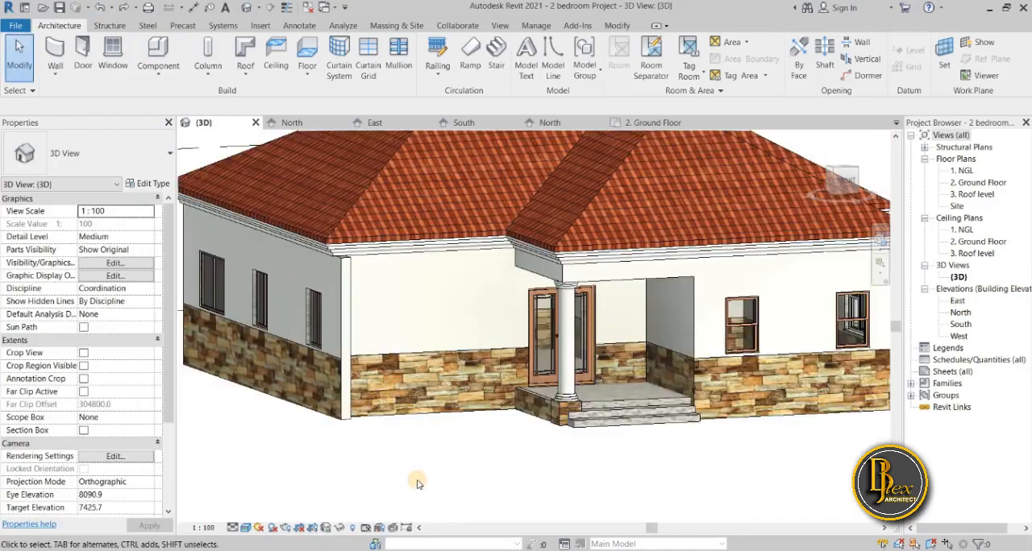
{"action": "scroll", "coordinate": [417, 482], "scroll_direction": "down", "scroll_amount": 2}
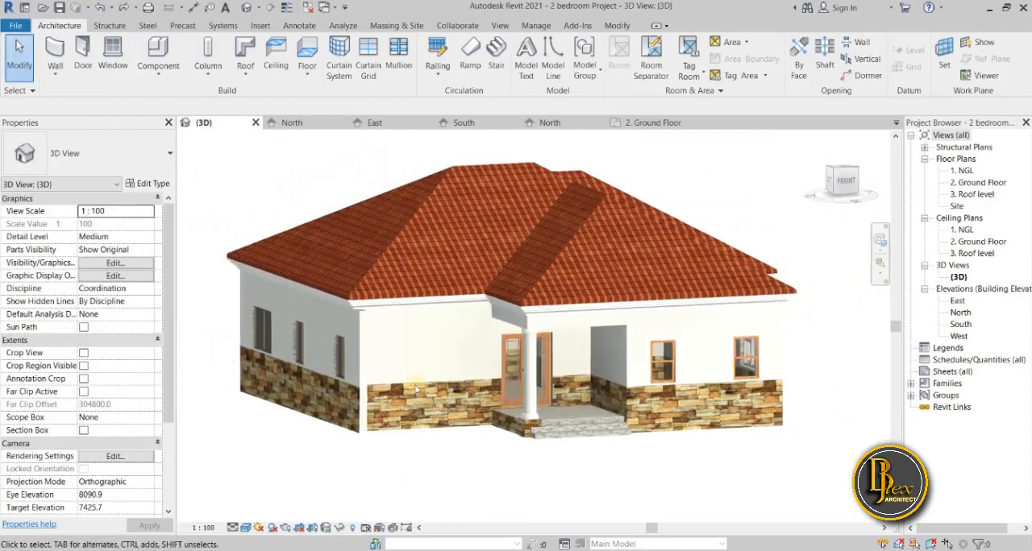
{"action": "scroll", "coordinate": [411, 436], "scroll_direction": "down", "scroll_amount": 3}
{"action": "scroll", "coordinate": [410, 396], "scroll_direction": "up", "scroll_amount": 5}
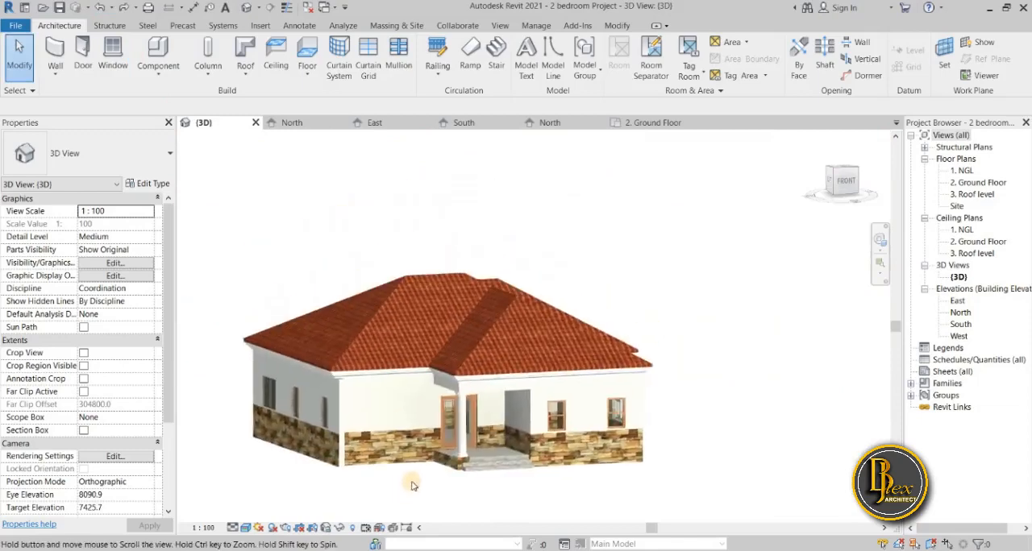
{"action": "scroll", "coordinate": [410, 465], "scroll_direction": "up", "scroll_amount": 3}
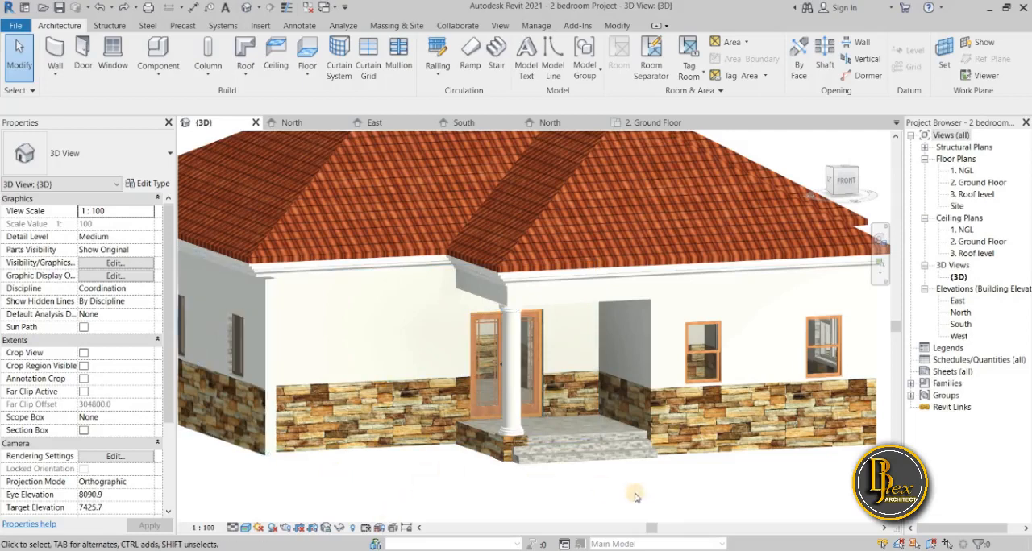
Open the layer structure of the front wall's Generic - 225mm Masonry type for editing.
{"action": "left_click", "coordinate": [347, 464]}
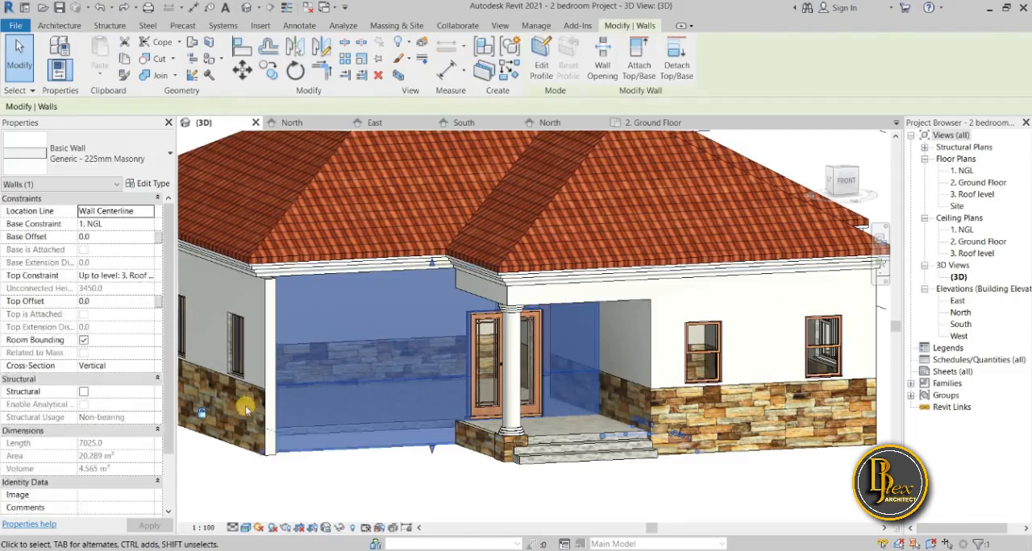
{"action": "left_click", "coordinate": [146, 183]}
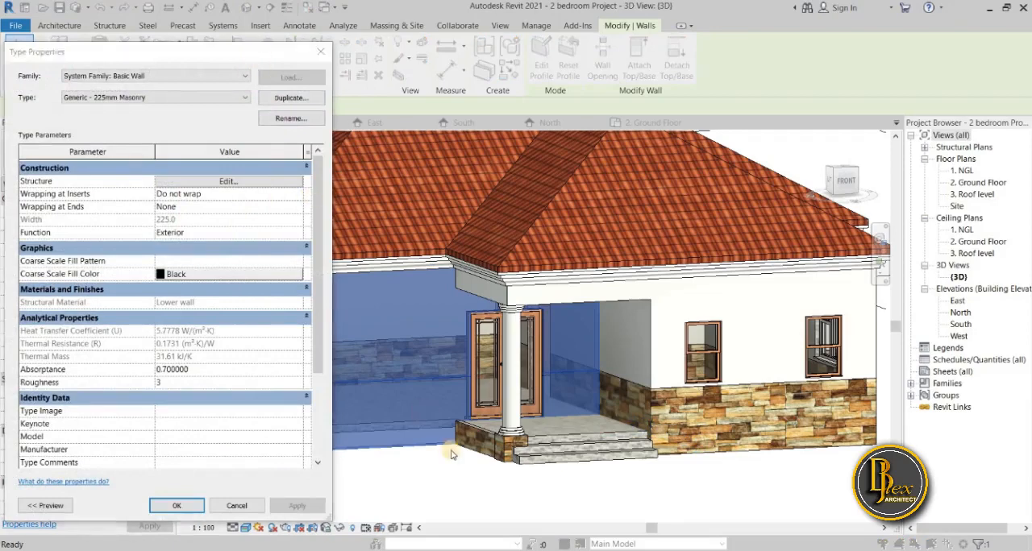
{"action": "left_click", "coordinate": [320, 52]}
{"action": "scroll", "coordinate": [564, 458], "scroll_direction": "down", "scroll_amount": 6}
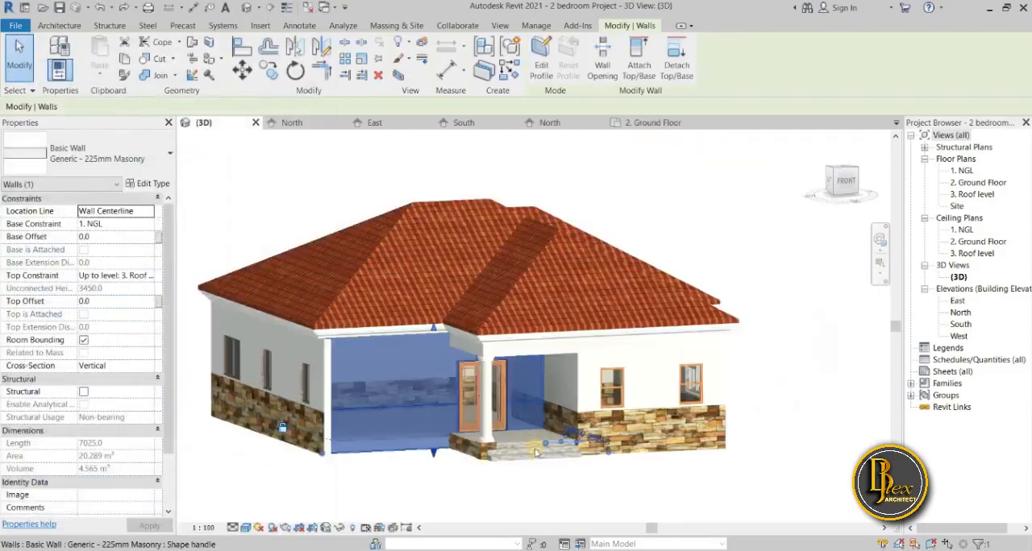
{"action": "scroll", "coordinate": [500, 379], "scroll_direction": "up", "scroll_amount": 6}
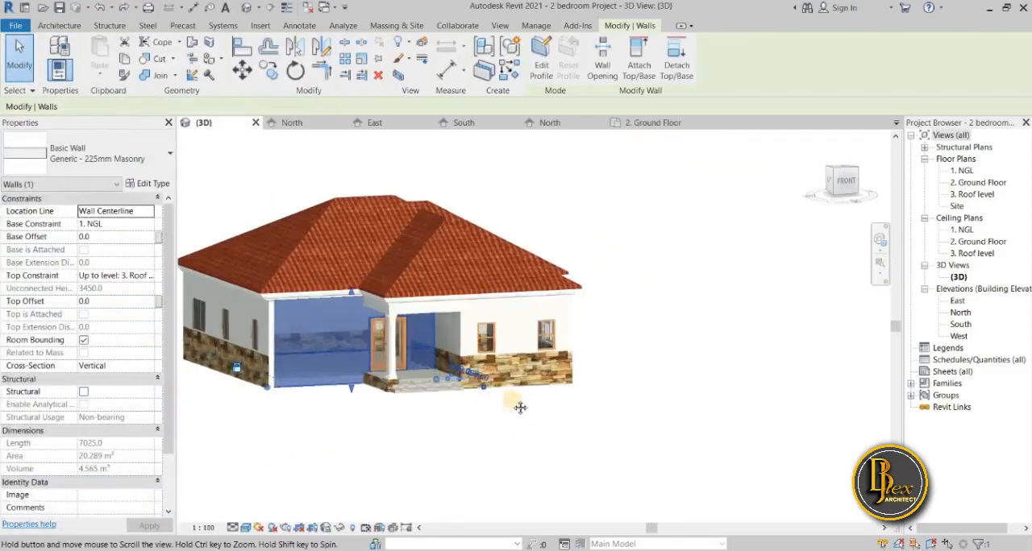
{"action": "scroll", "coordinate": [645, 419], "scroll_direction": "down", "scroll_amount": 3}
{"action": "middle_click_drag", "start_coordinate": [670, 429], "coordinate": [820, 451]}
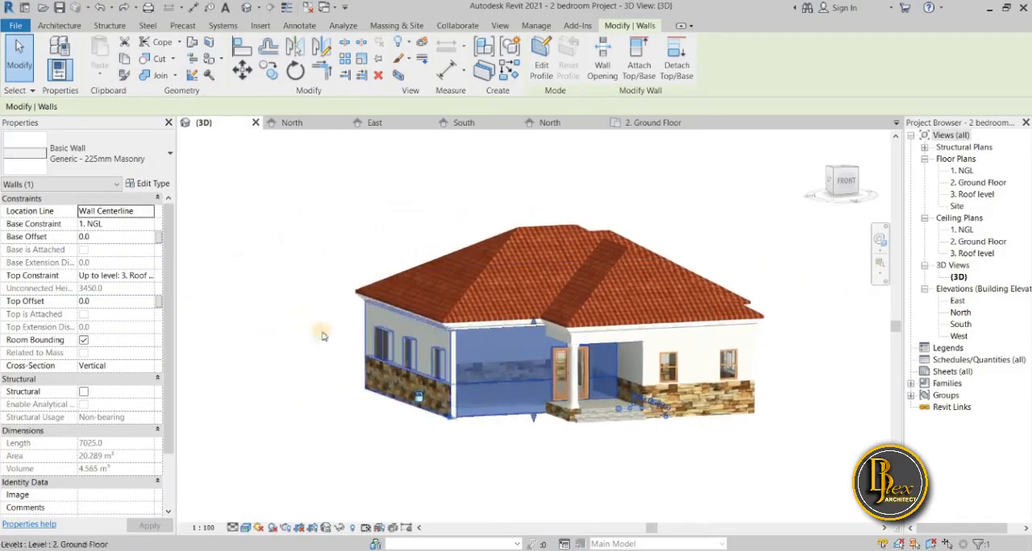
{"action": "left_click", "coordinate": [161, 189]}
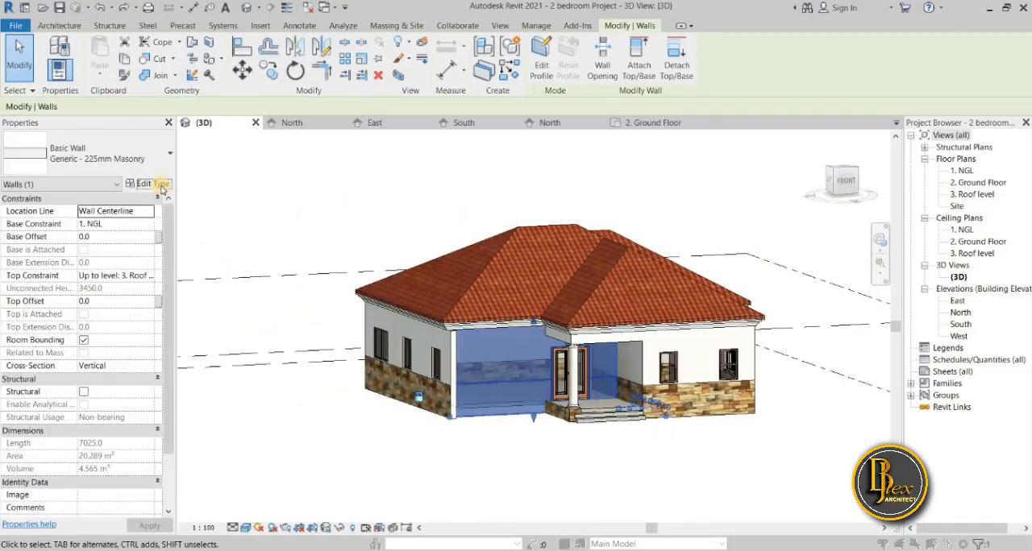
{"action": "left_click", "coordinate": [264, 183]}
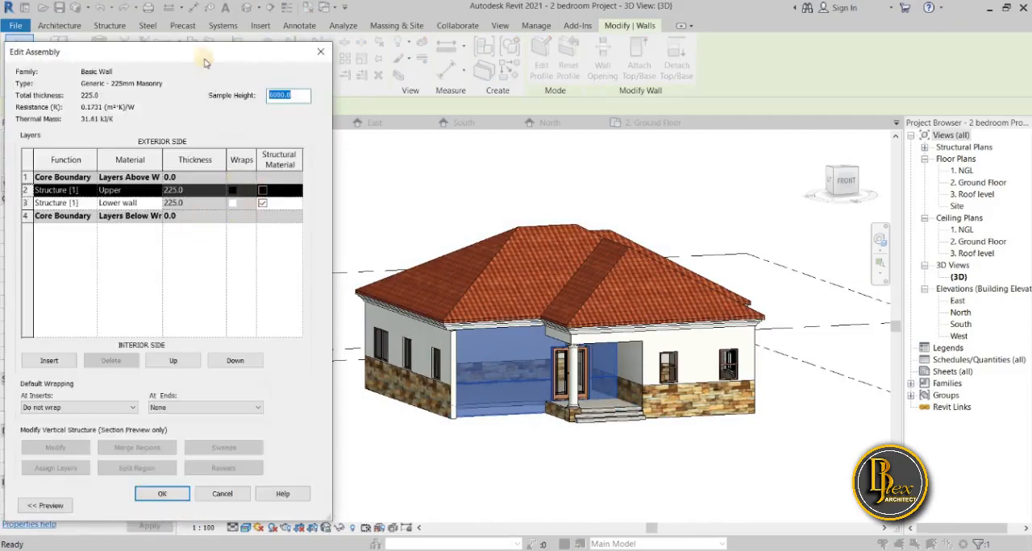
{"action": "left_click_drag", "start_coordinate": [234, 47], "coordinate": [310, 23]}
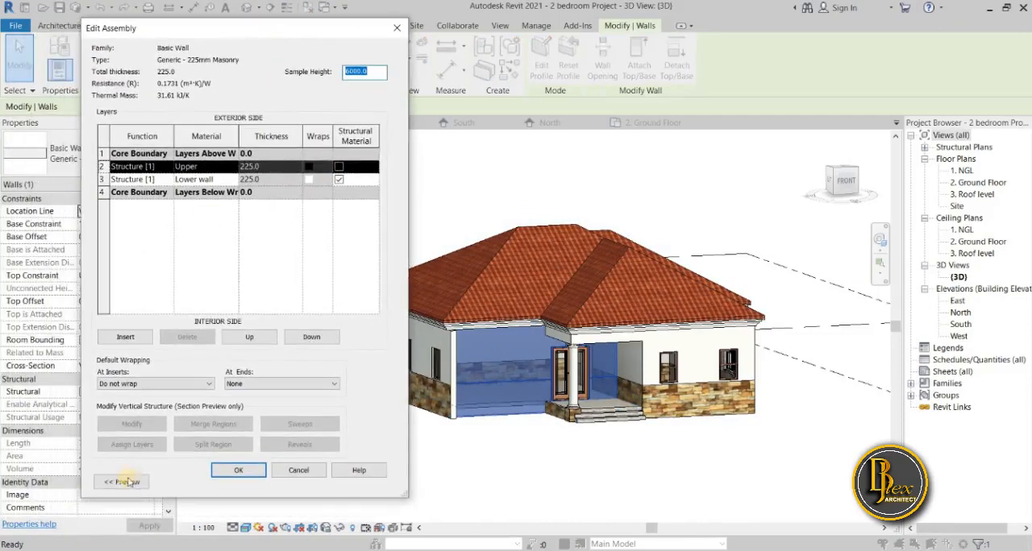
Show the section preview of the wall assembly at the cladding boundary and open its wall sweeps settings.
{"action": "left_click", "coordinate": [128, 482]}
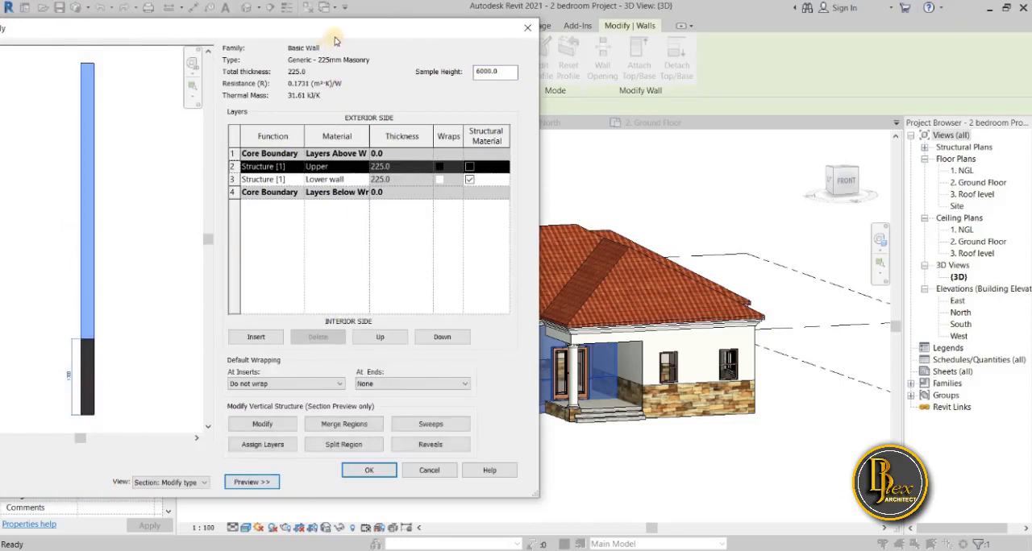
{"action": "left_click_drag", "start_coordinate": [335, 33], "coordinate": [282, 30]}
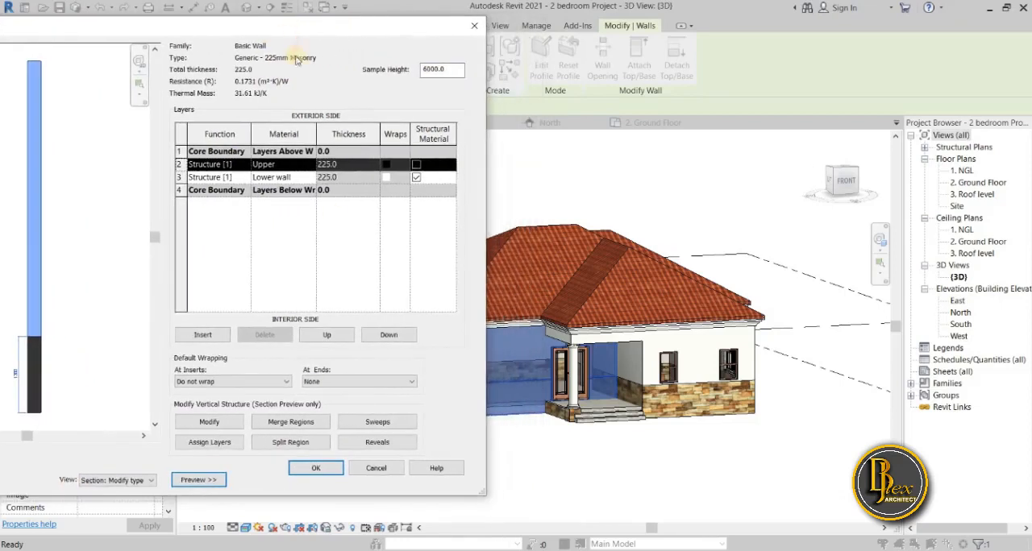
{"action": "scroll", "coordinate": [13, 365], "scroll_direction": "up", "scroll_amount": 4}
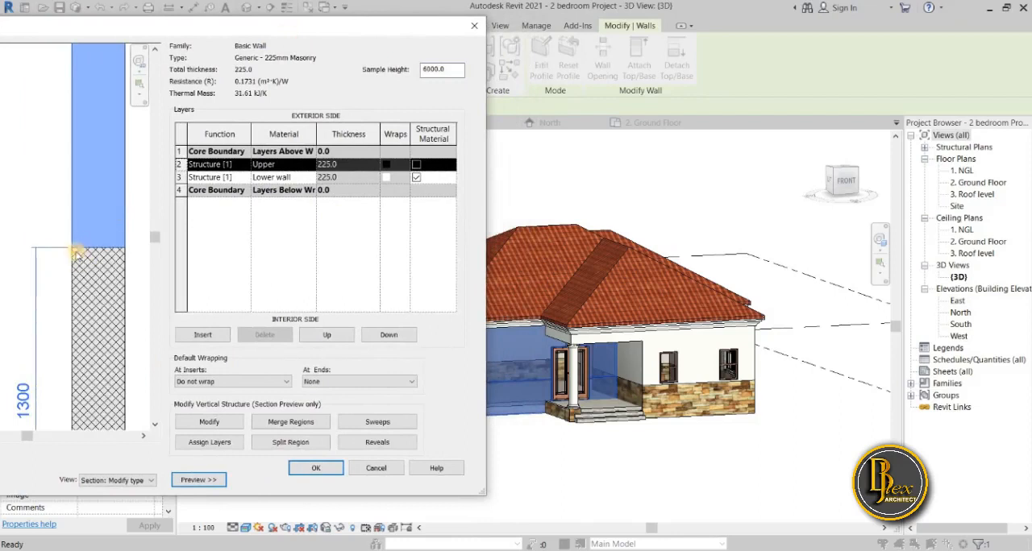
{"action": "scroll", "coordinate": [139, 334], "scroll_direction": "down", "scroll_amount": 2}
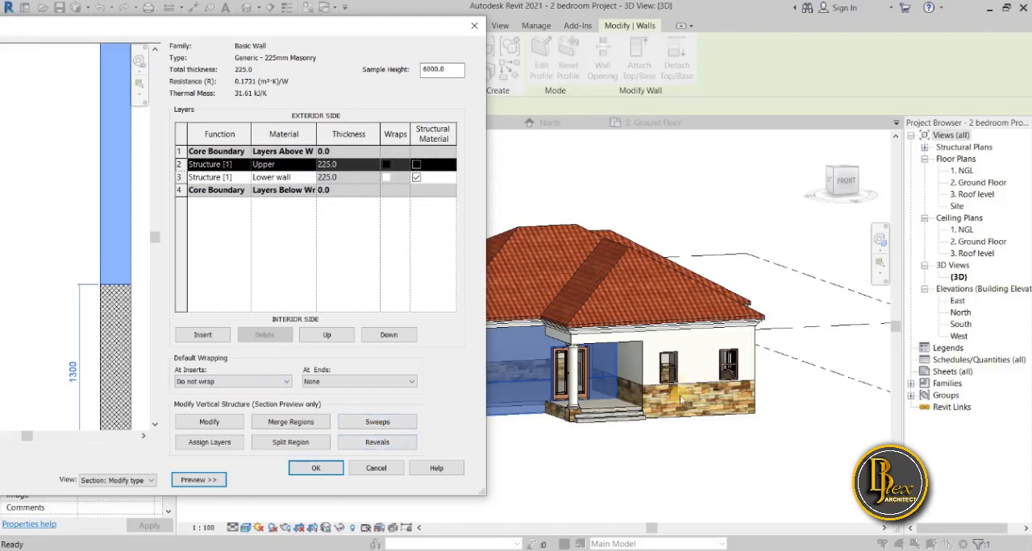
{"action": "left_click", "coordinate": [405, 424]}
{"action": "left_click_drag", "start_coordinate": [230, 151], "coordinate": [326, 163]}
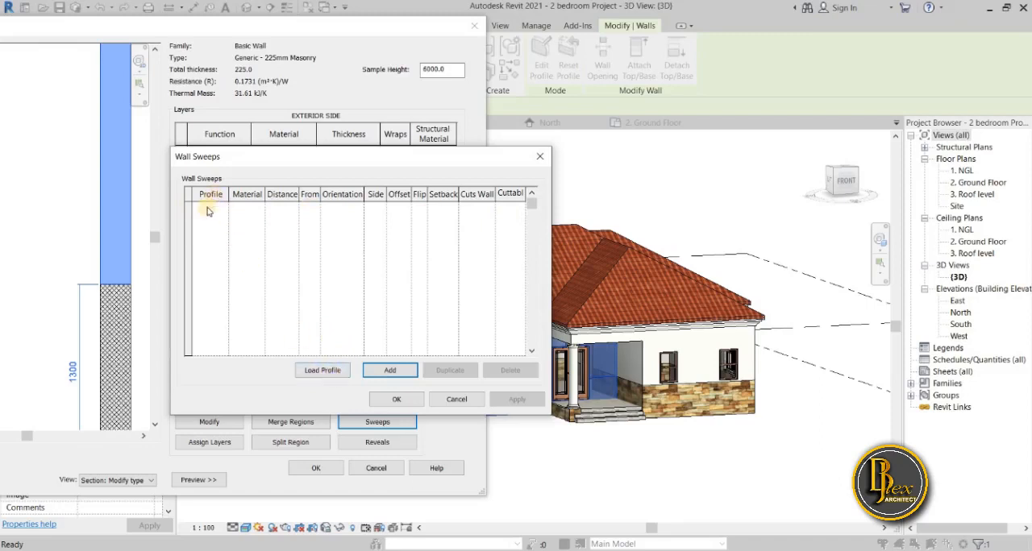
{"action": "left_click", "coordinate": [326, 372]}
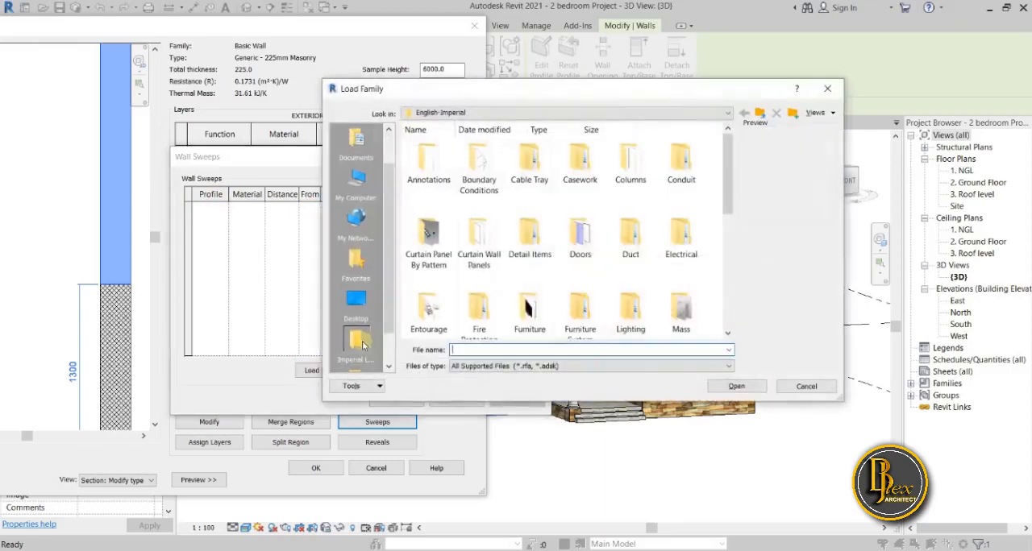
{"action": "left_click_drag", "start_coordinate": [737, 94], "coordinate": [678, 178]}
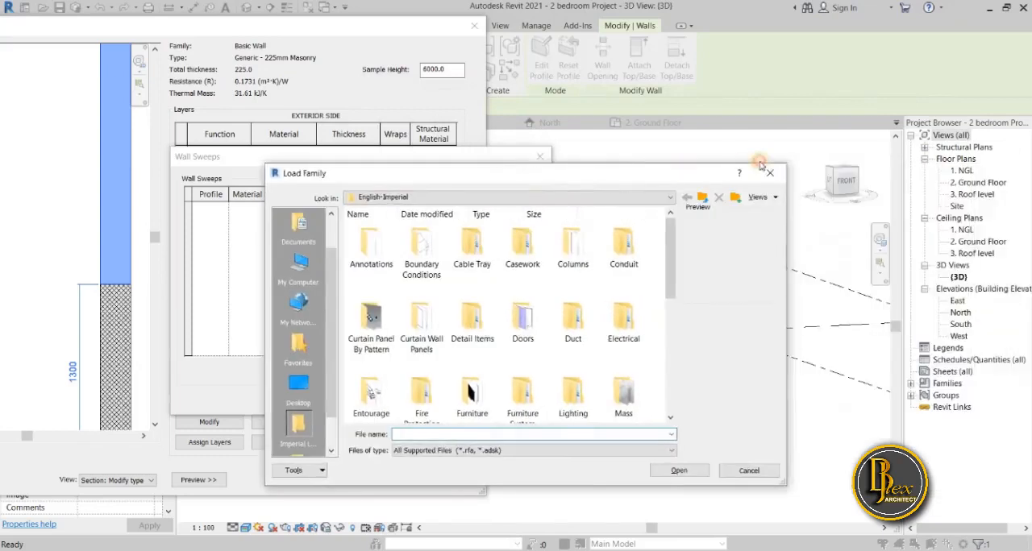
{"action": "key", "text": "Escape"}
Add a new sweep entry to the wall type and check which profiles are available for it.
{"action": "left_click", "coordinate": [390, 372]}
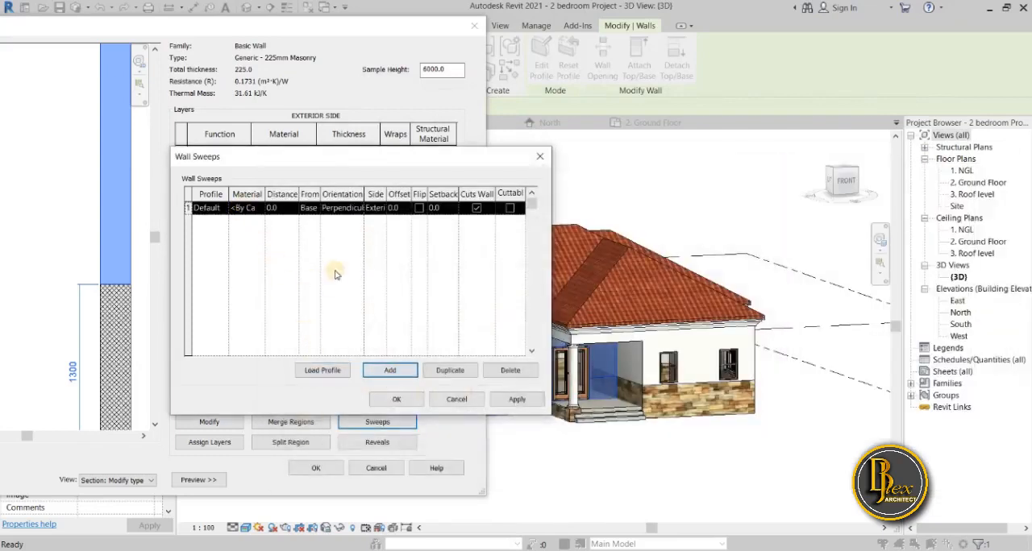
{"action": "left_click", "coordinate": [223, 208]}
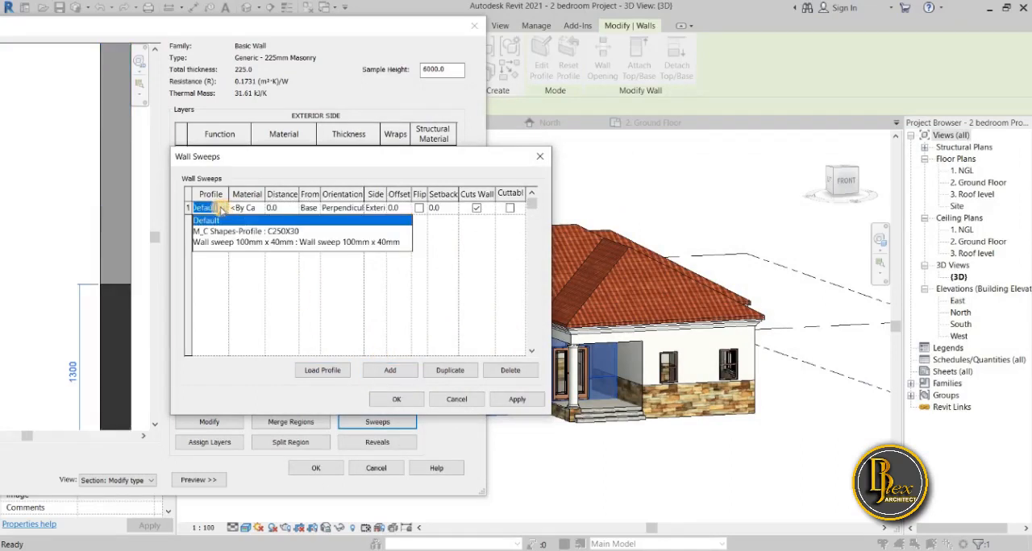
{"action": "left_click", "coordinate": [225, 329]}
Locate the Wall sweep 100mm x 40mm profile file in the my custom family folder under Documents.
{"action": "left_click", "coordinate": [330, 371]}
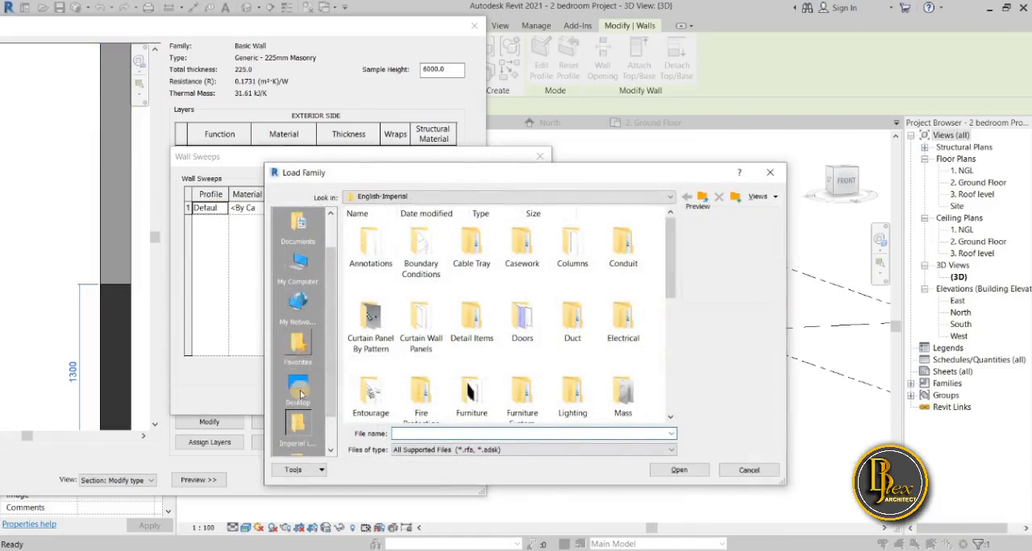
{"action": "scroll", "coordinate": [298, 379], "scroll_direction": "up", "scroll_amount": 2}
{"action": "left_click", "coordinate": [297, 262]}
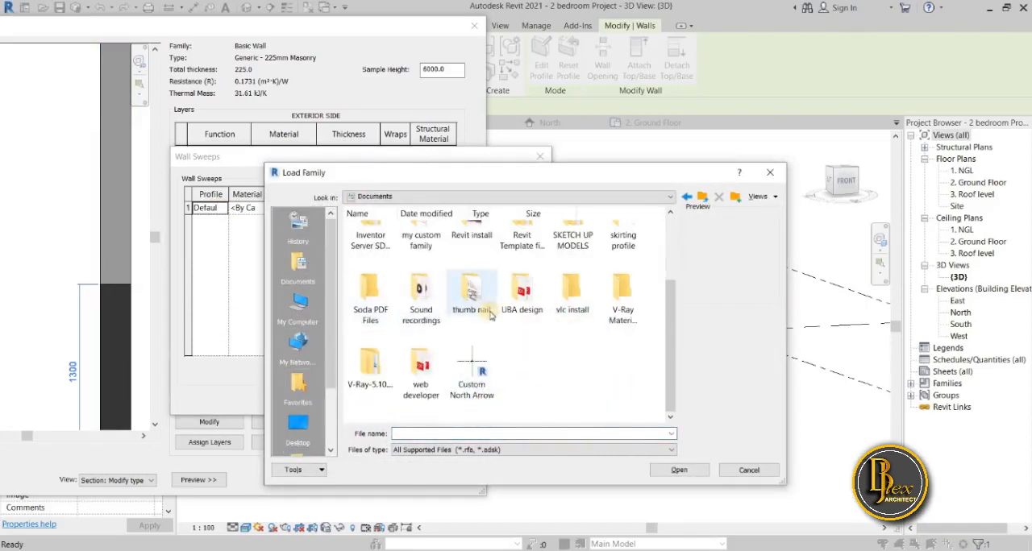
{"action": "scroll", "coordinate": [533, 318], "scroll_direction": "up", "scroll_amount": 2}
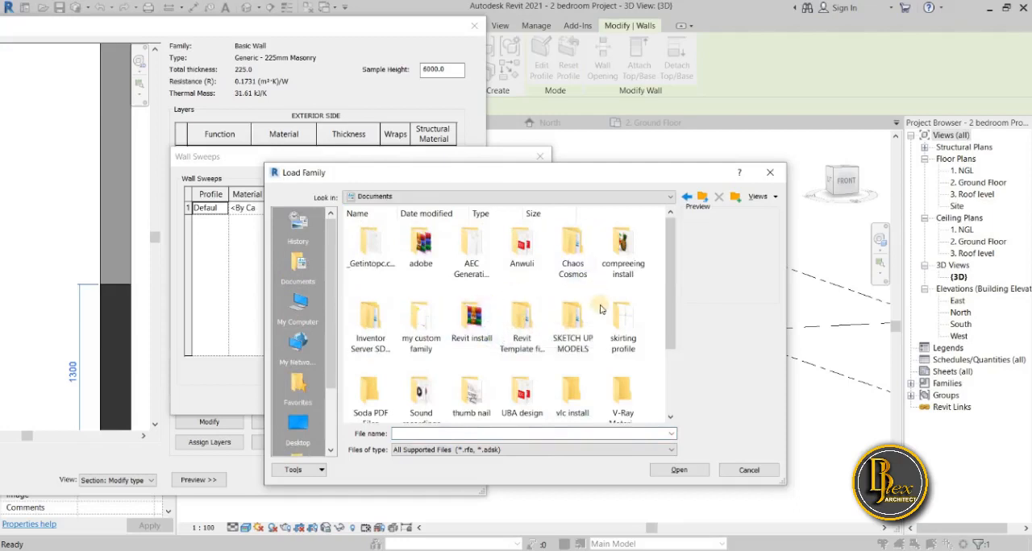
{"action": "double_click", "coordinate": [418, 322]}
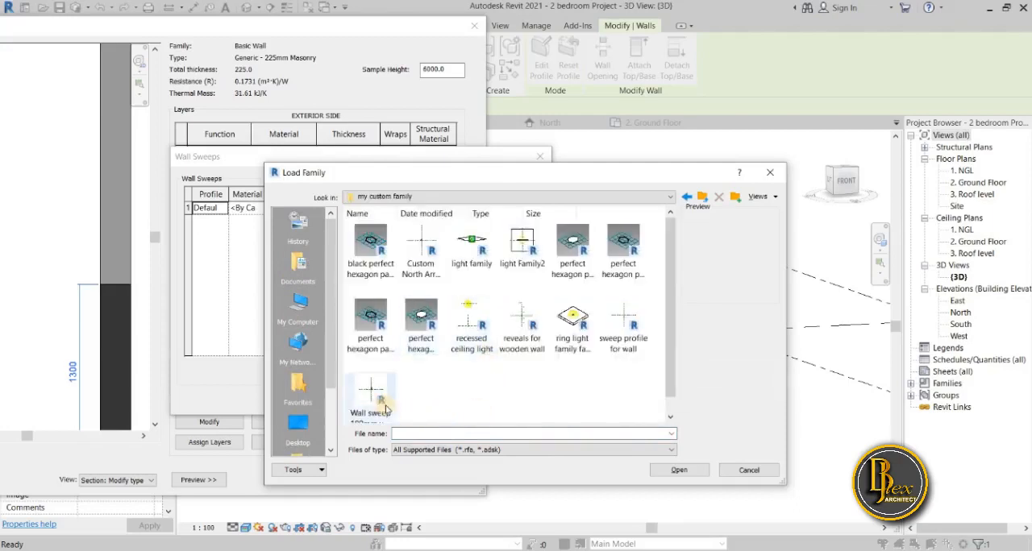
{"action": "scroll", "coordinate": [386, 409], "scroll_direction": "down", "scroll_amount": 1}
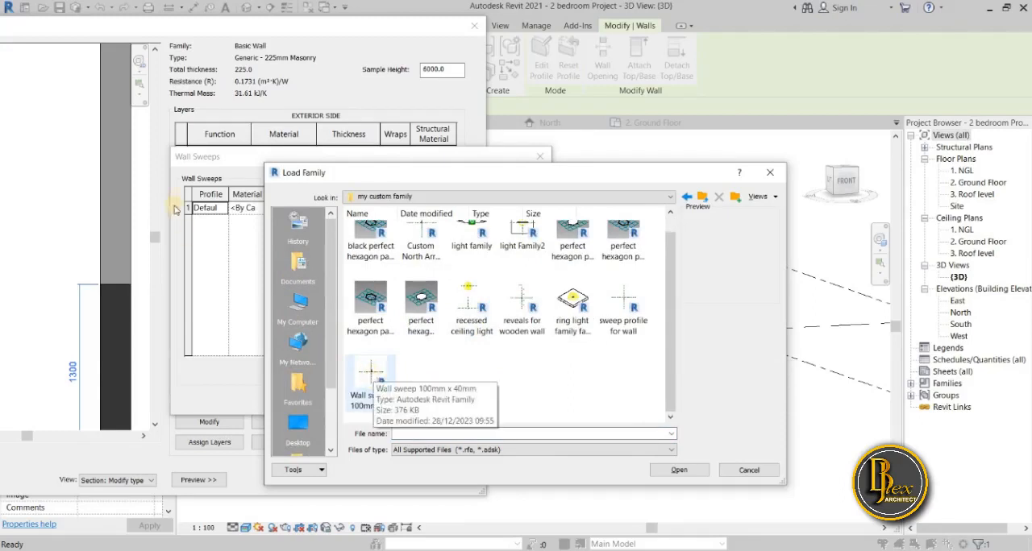
{"action": "left_click", "coordinate": [770, 173]}
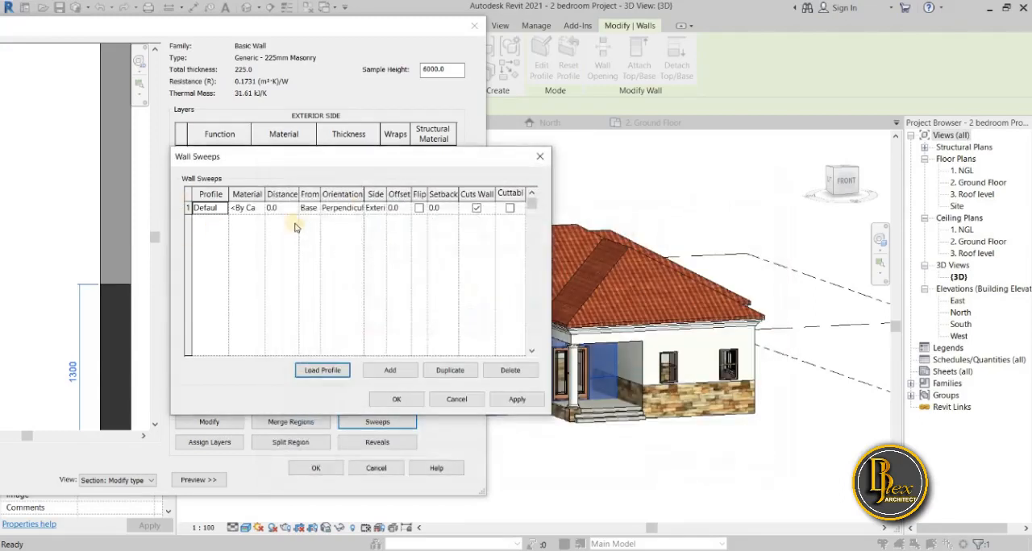
Set the sweep's profile to Wall sweep 100mm x 40mm and open the material selection for it.
{"action": "left_click", "coordinate": [224, 208]}
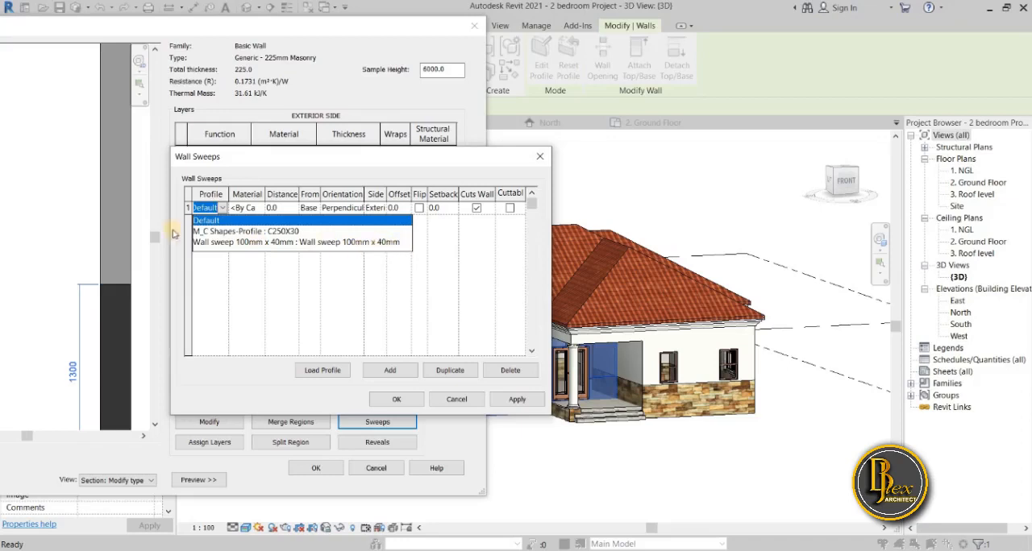
{"action": "left_click", "coordinate": [226, 242]}
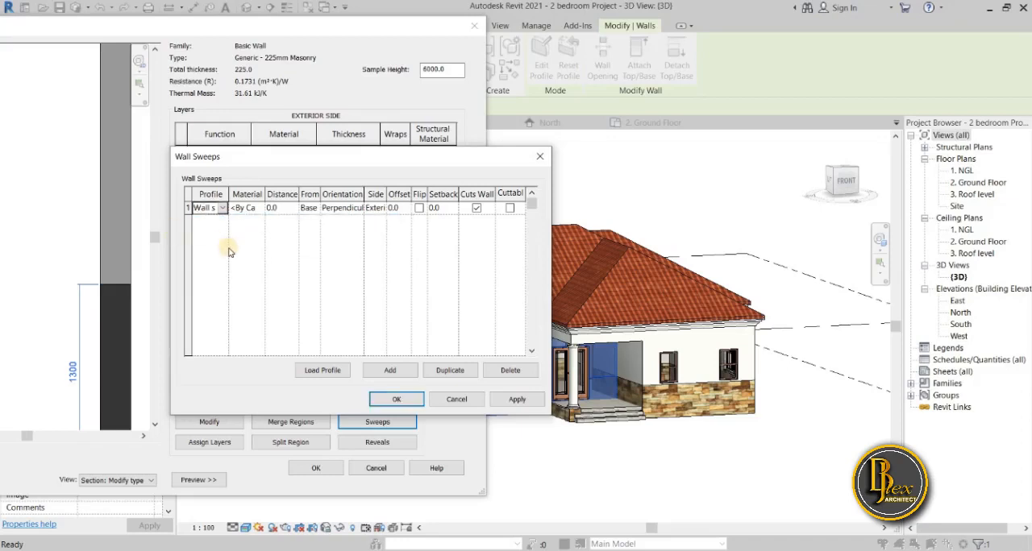
{"action": "left_click", "coordinate": [246, 208]}
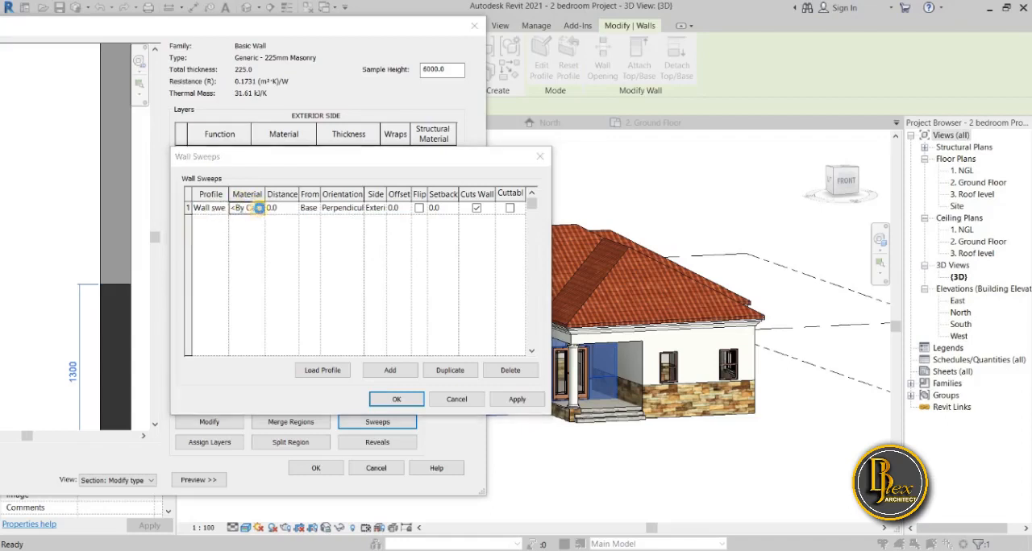
{"action": "left_click", "coordinate": [258, 208]}
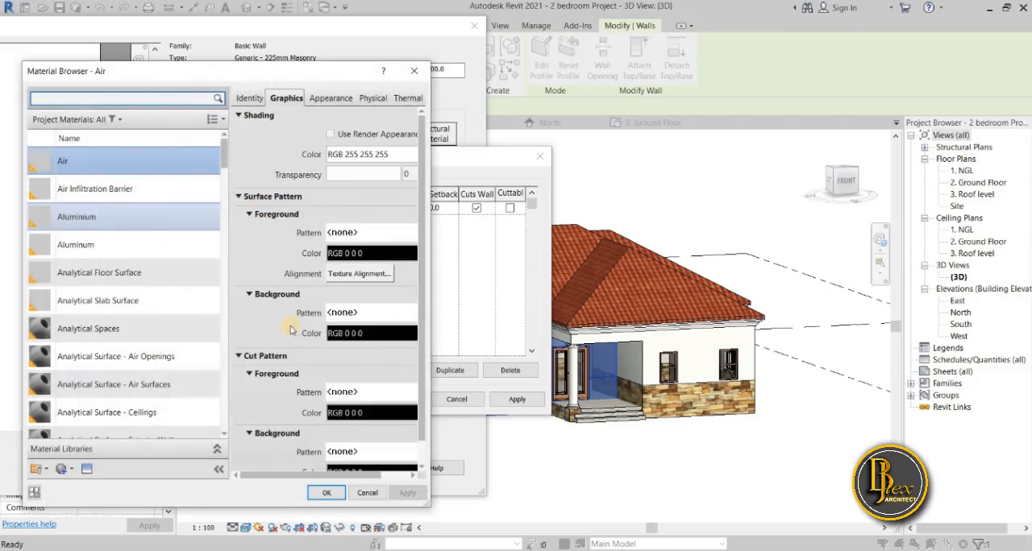
Search the project materials for "wall".
{"action": "scroll", "coordinate": [292, 331], "scroll_direction": "down", "scroll_amount": 1}
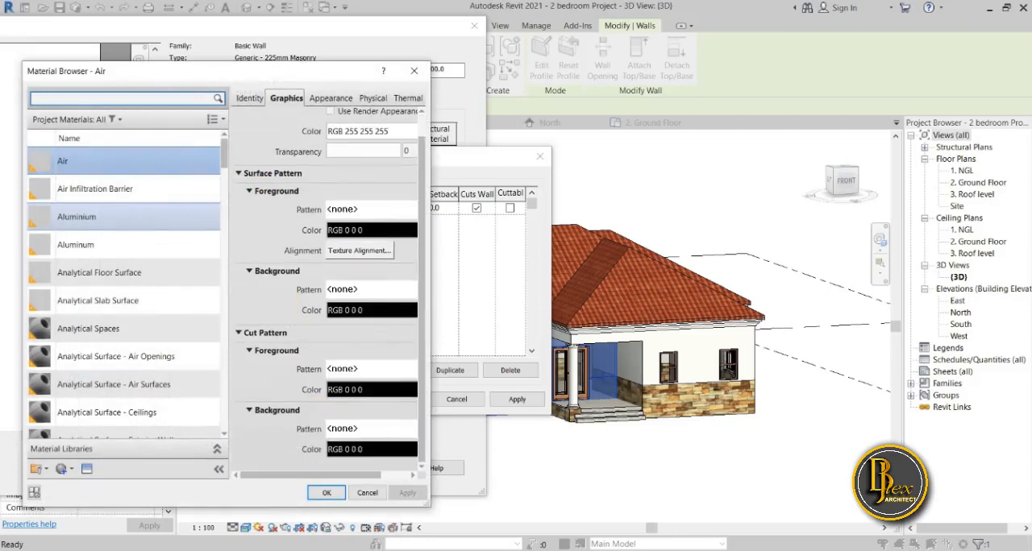
{"action": "left_click", "coordinate": [376, 549]}
{"action": "left_click", "coordinate": [152, 100]}
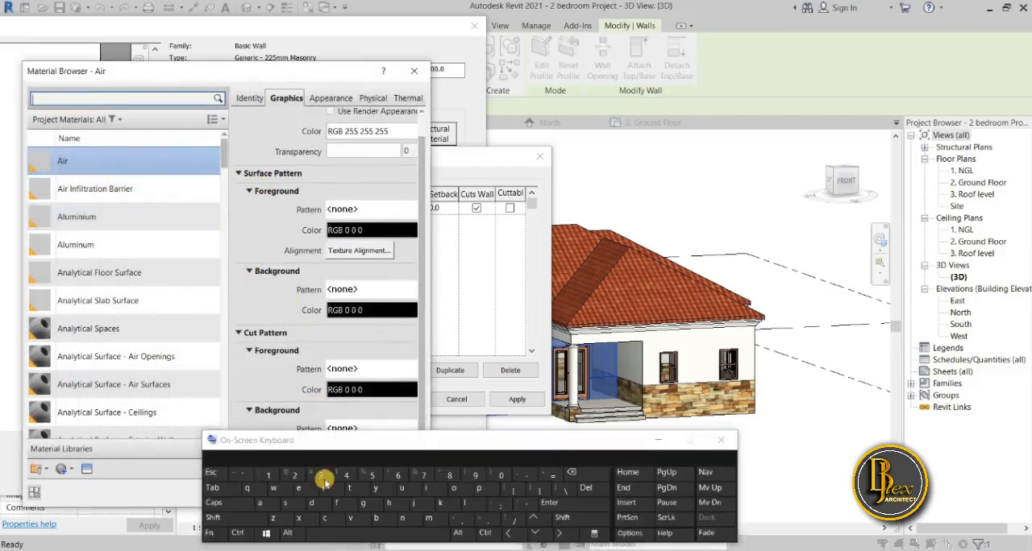
{"action": "left_click", "coordinate": [273, 488]}
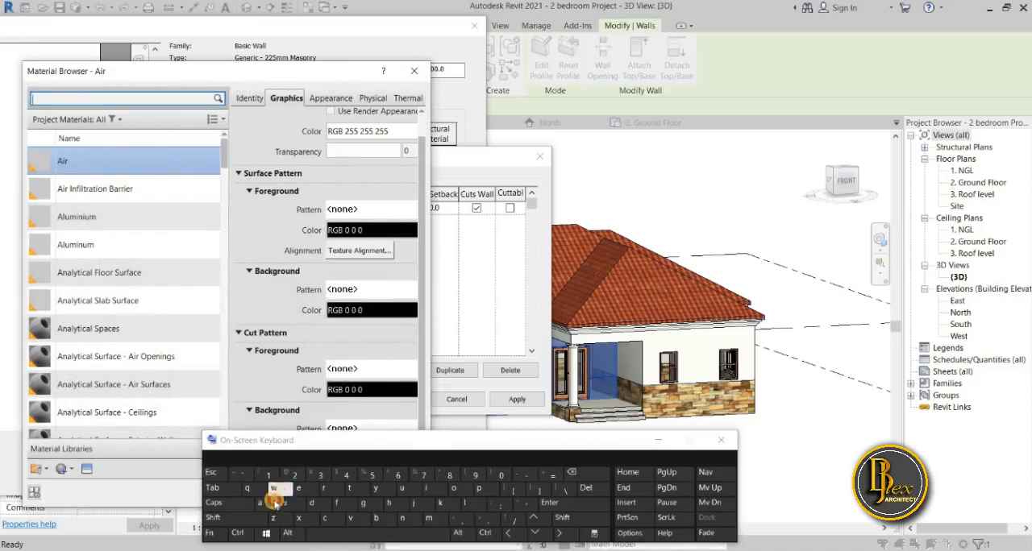
{"action": "left_click", "coordinate": [260, 502]}
{"action": "left_click", "coordinate": [465, 502]}
{"action": "left_click", "coordinate": [466, 504]}
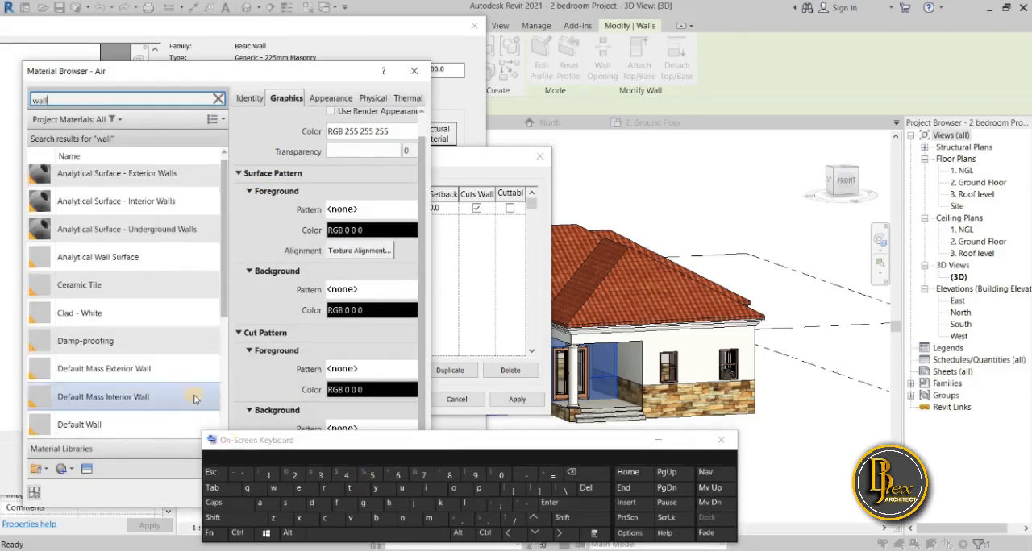
Look through the wall search results for a material suitable for the sweep.
{"action": "scroll", "coordinate": [194, 398], "scroll_direction": "down", "scroll_amount": 3}
{"action": "scroll", "coordinate": [194, 398], "scroll_direction": "up", "scroll_amount": 3}
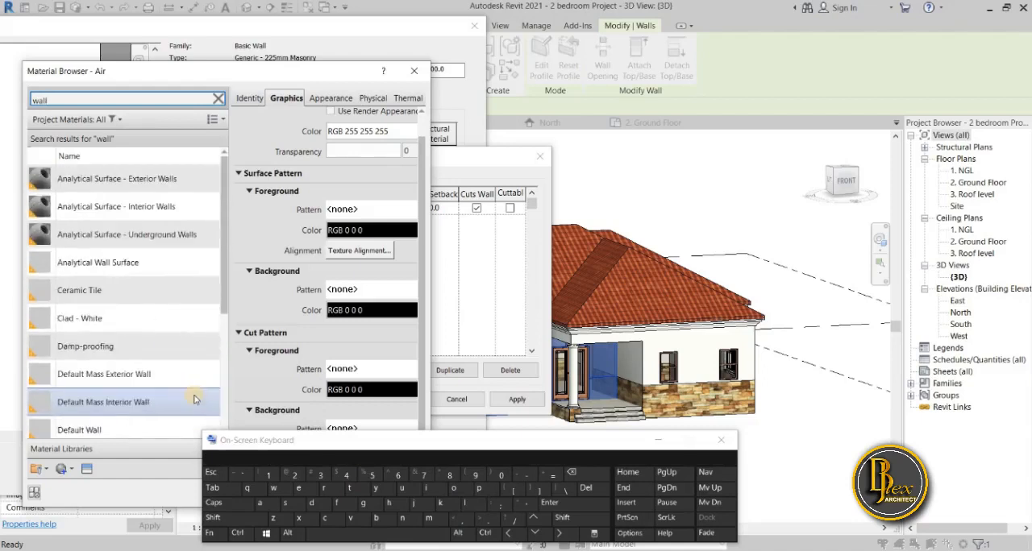
{"action": "scroll", "coordinate": [194, 398], "scroll_direction": "down", "scroll_amount": 3}
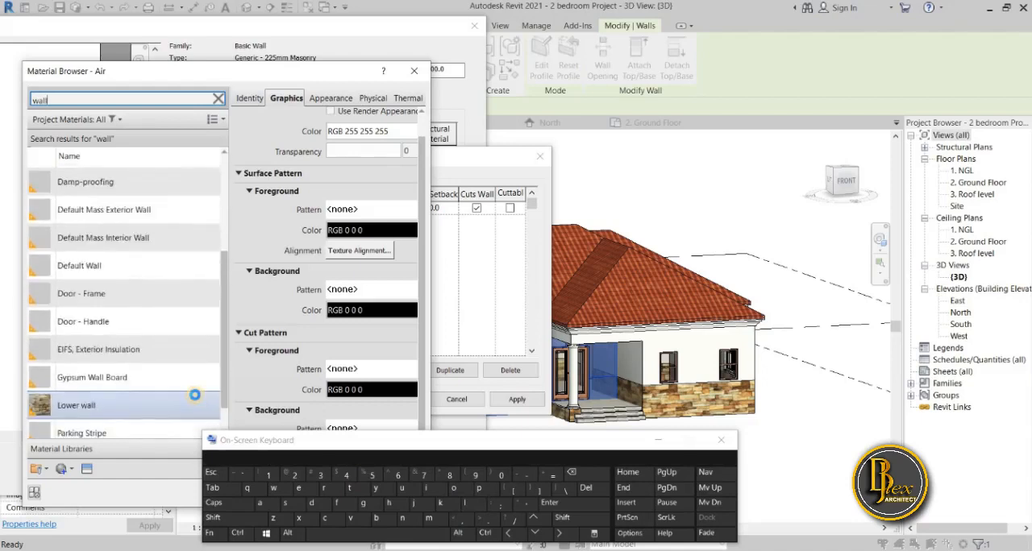
{"action": "scroll", "coordinate": [224, 382], "scroll_direction": "down", "scroll_amount": 1}
{"action": "scroll", "coordinate": [216, 366], "scroll_direction": "up", "scroll_amount": 2}
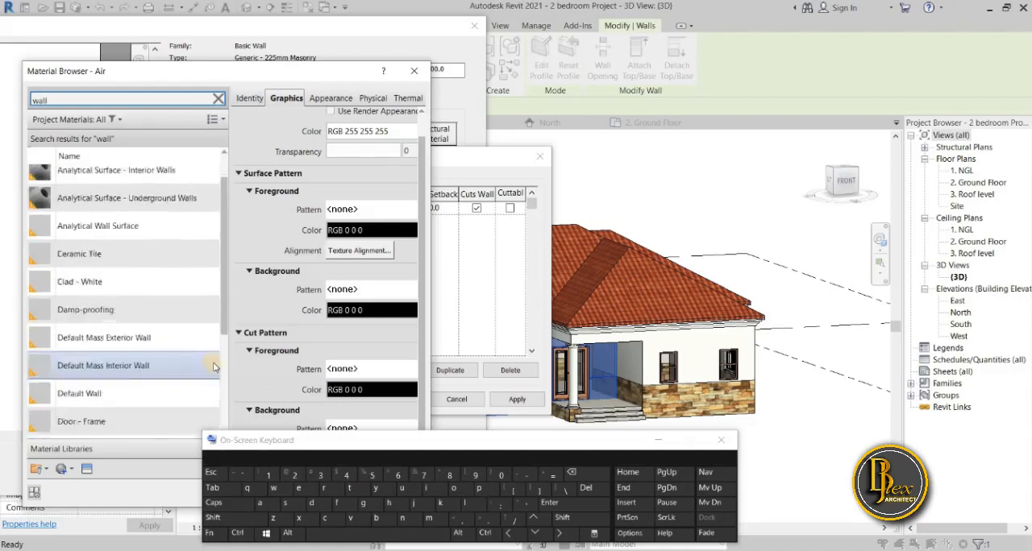
{"action": "left_click", "coordinate": [657, 443]}
{"action": "right_click", "coordinate": [129, 256]}
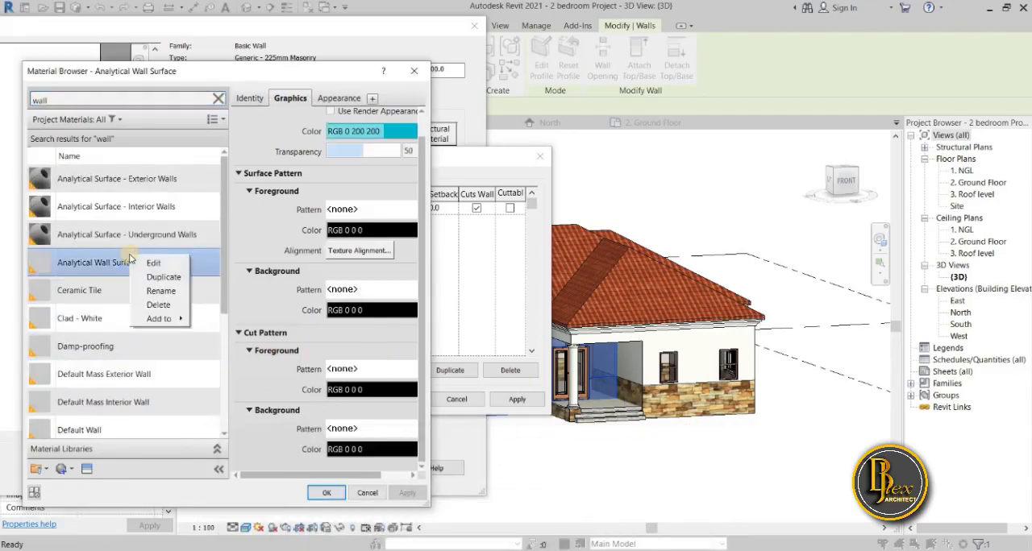
{"action": "left_click", "coordinate": [232, 307]}
{"action": "left_click_drag", "start_coordinate": [223, 293], "coordinate": [225, 369]}
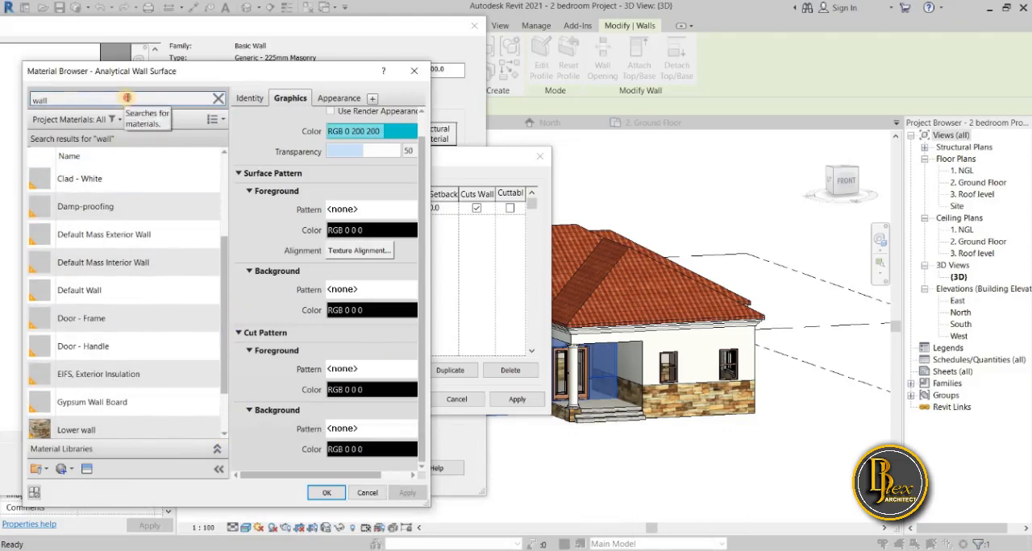
Clear the material search and duplicate the Upper material.
{"action": "double_click", "coordinate": [127, 97]}
{"action": "key", "text": "BackSpace"}
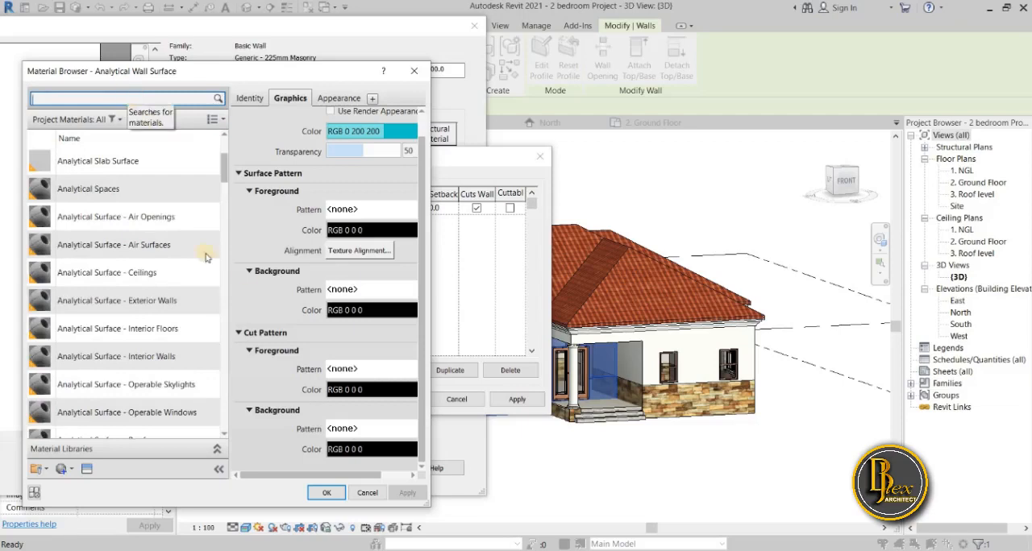
{"action": "scroll", "coordinate": [205, 256], "scroll_direction": "down", "scroll_amount": 5}
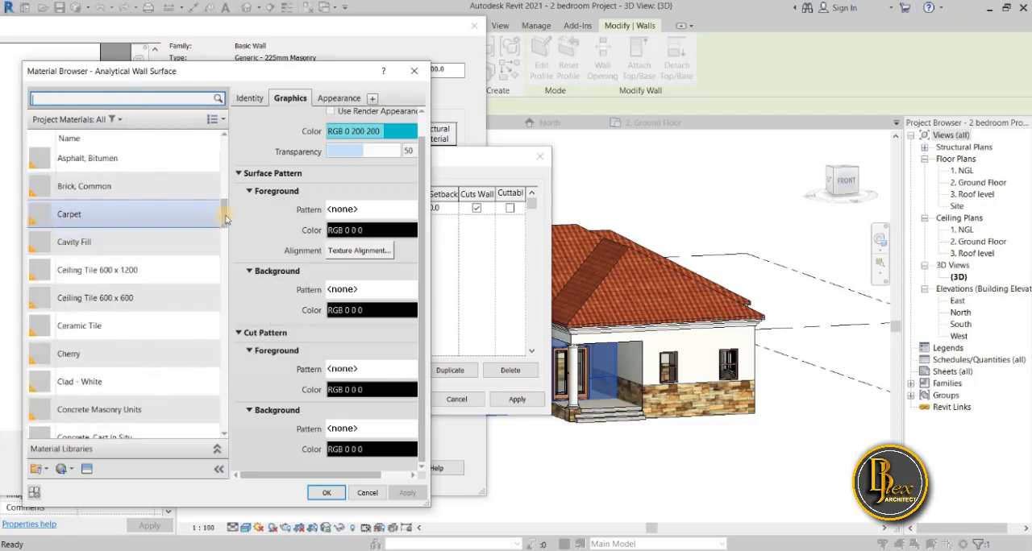
{"action": "left_click_drag", "start_coordinate": [226, 219], "coordinate": [245, 411]}
{"action": "right_click", "coordinate": [125, 284]}
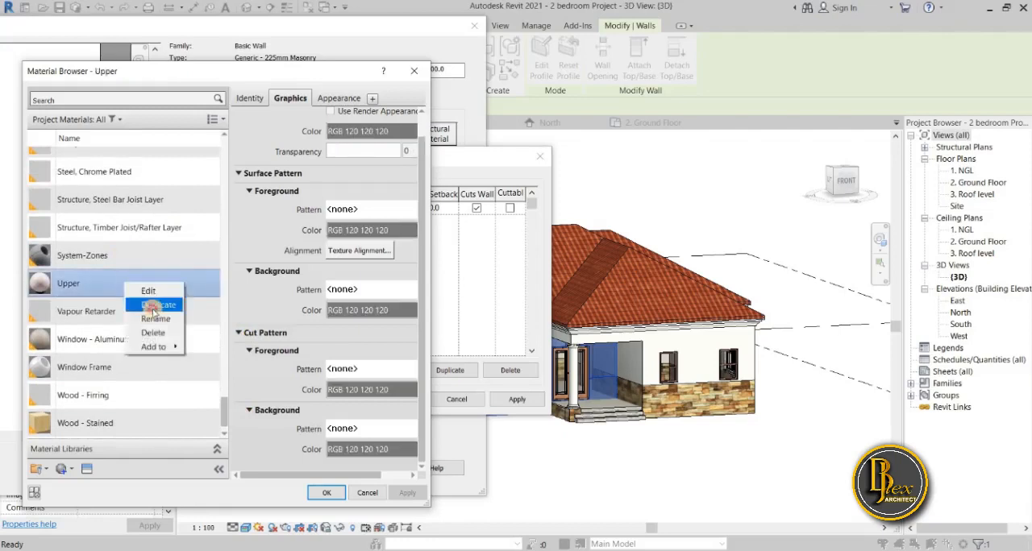
{"action": "left_click", "coordinate": [150, 307]}
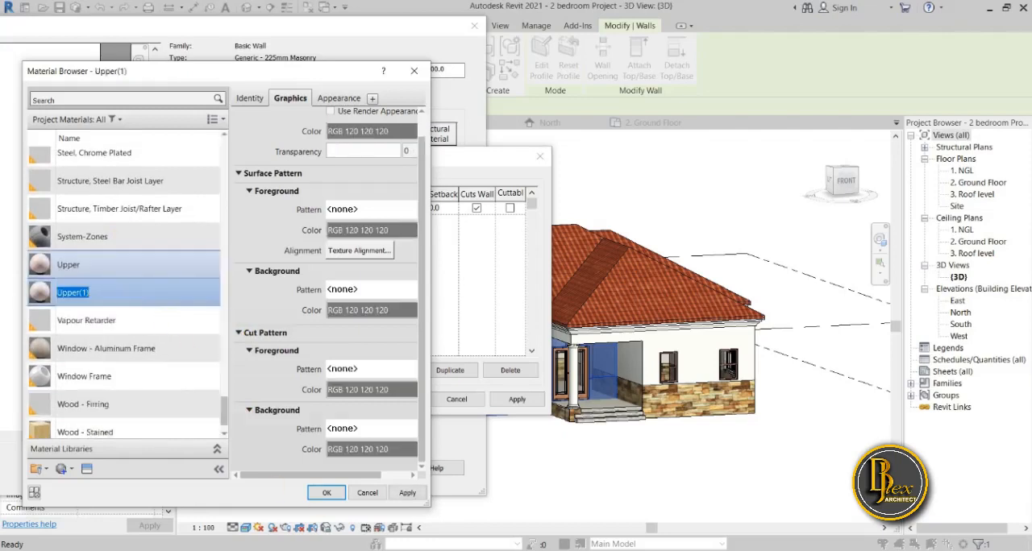
Rename the duplicated Upper(1) material as Wall profile sweep.
{"action": "right_click", "coordinate": [102, 294]}
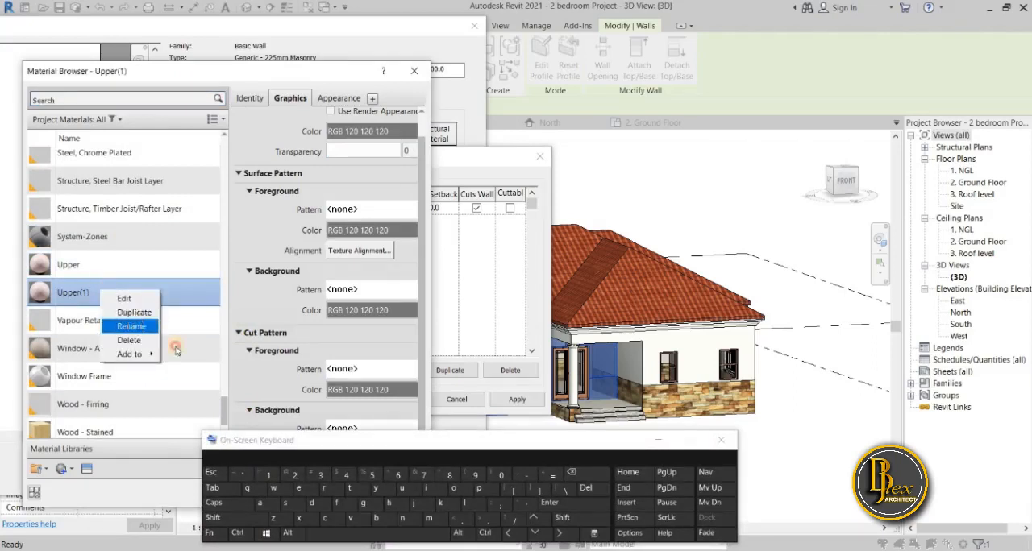
{"action": "left_click", "coordinate": [131, 327]}
{"action": "left_click", "coordinate": [226, 503]}
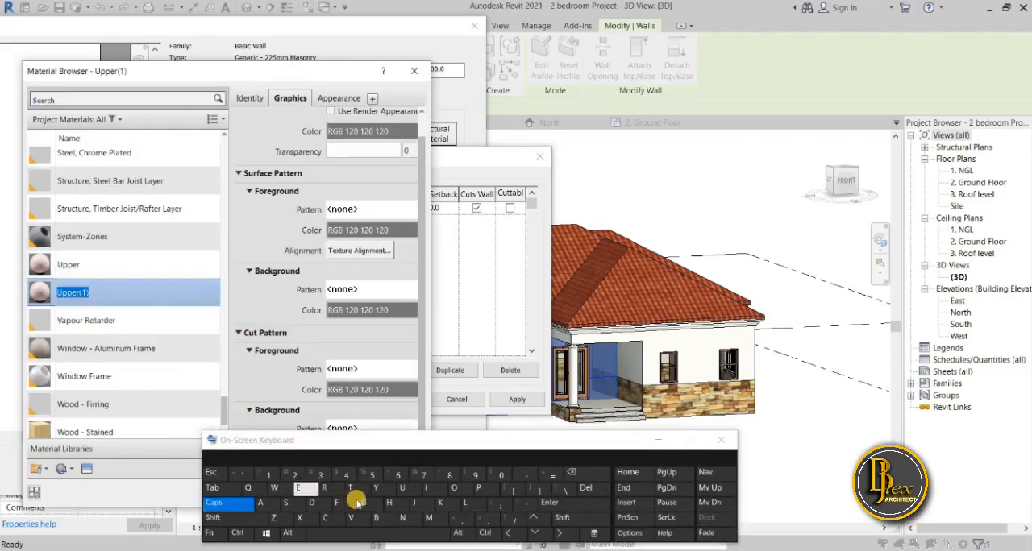
{"action": "left_click", "coordinate": [274, 488]}
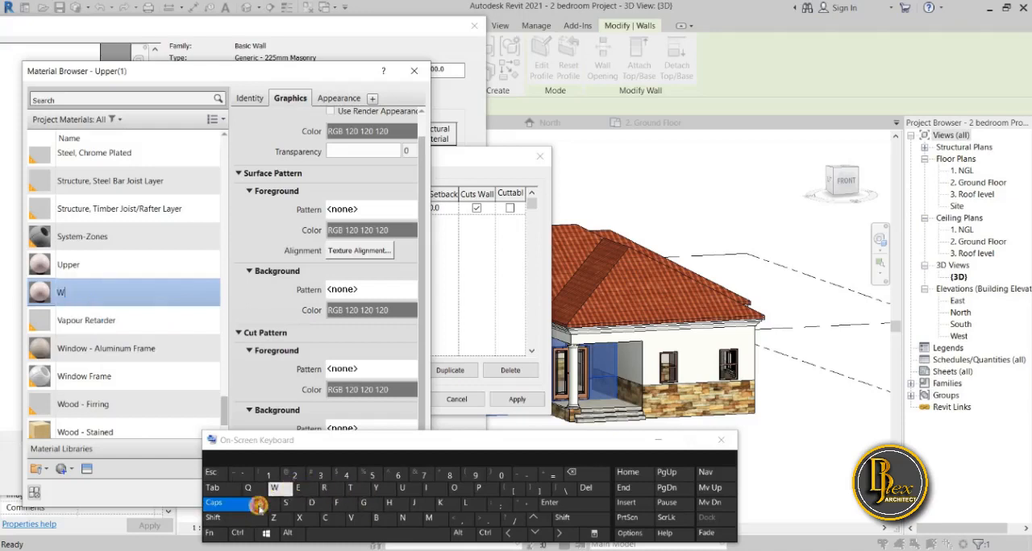
{"action": "left_click", "coordinate": [252, 507]}
{"action": "left_click", "coordinate": [260, 504]}
{"action": "left_click", "coordinate": [470, 503]}
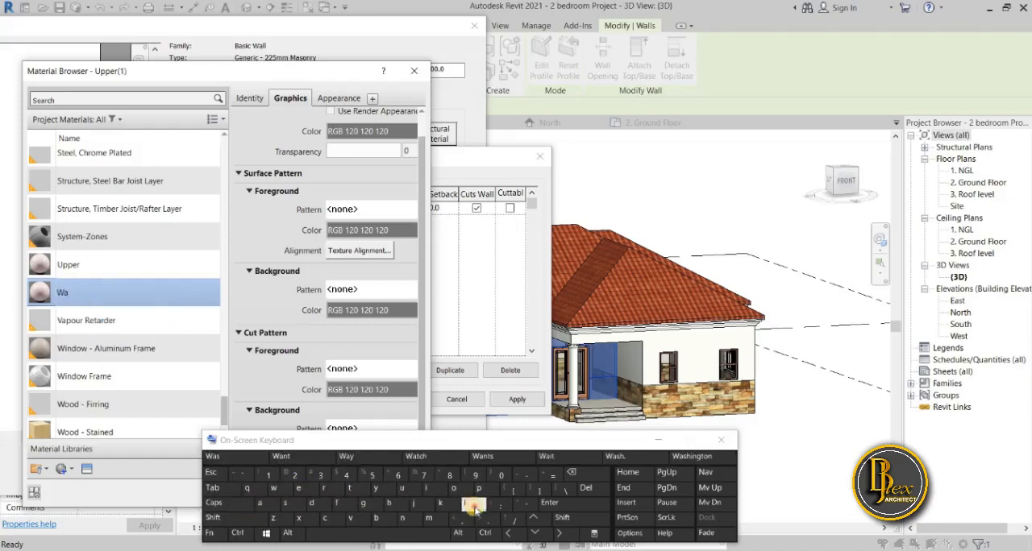
{"action": "left_click", "coordinate": [470, 503]}
{"action": "left_click", "coordinate": [397, 536]}
{"action": "left_click", "coordinate": [479, 488]}
{"action": "left_click", "coordinate": [325, 488]}
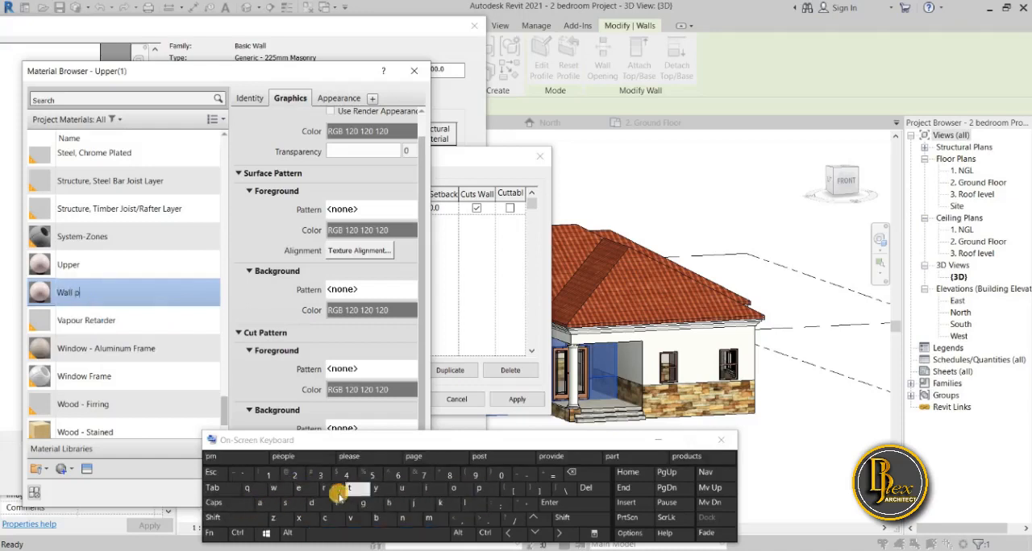
{"action": "left_click", "coordinate": [455, 490]}
{"action": "left_click", "coordinate": [338, 504]}
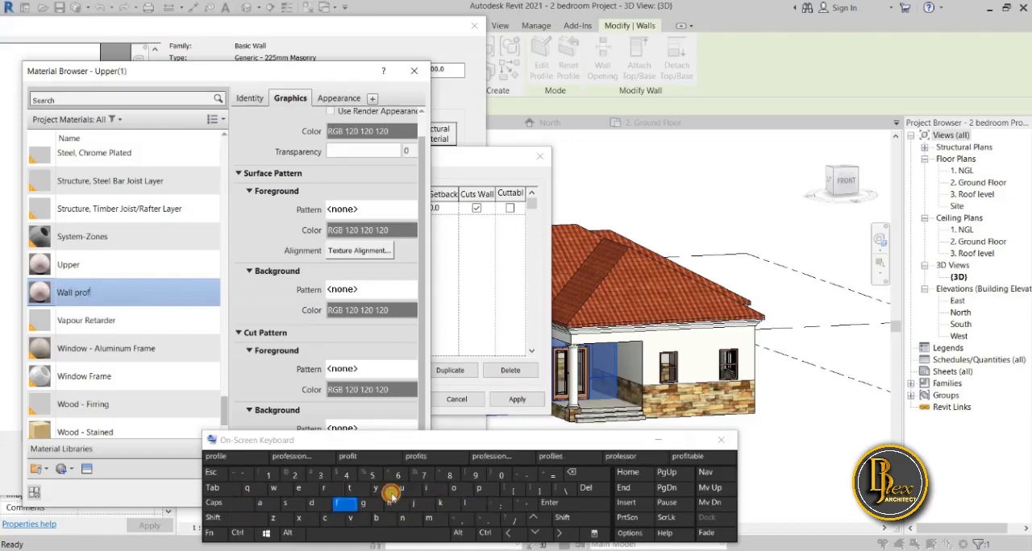
{"action": "left_click", "coordinate": [427, 489]}
{"action": "left_click", "coordinate": [466, 503]}
{"action": "left_click", "coordinate": [299, 488]}
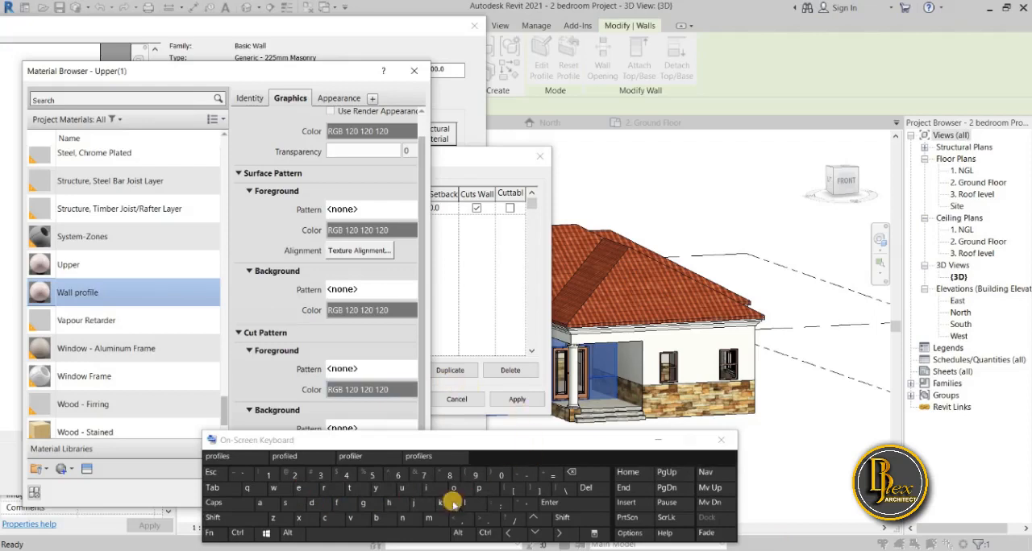
{"action": "left_click", "coordinate": [395, 538]}
{"action": "left_click", "coordinate": [284, 504]}
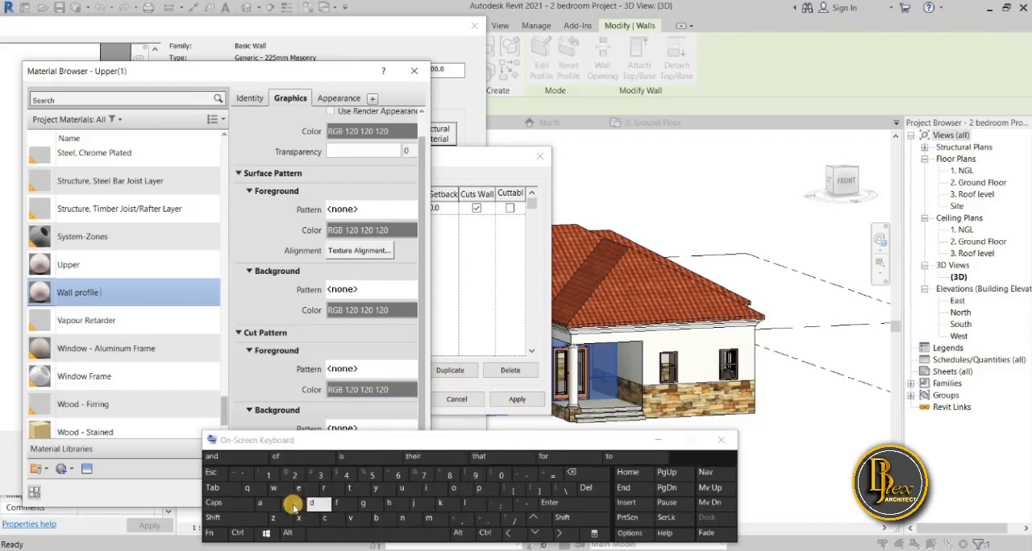
{"action": "left_click", "coordinate": [274, 489]}
{"action": "left_click", "coordinate": [298, 488]}
{"action": "left_click", "coordinate": [298, 489]}
{"action": "left_click", "coordinate": [479, 489]}
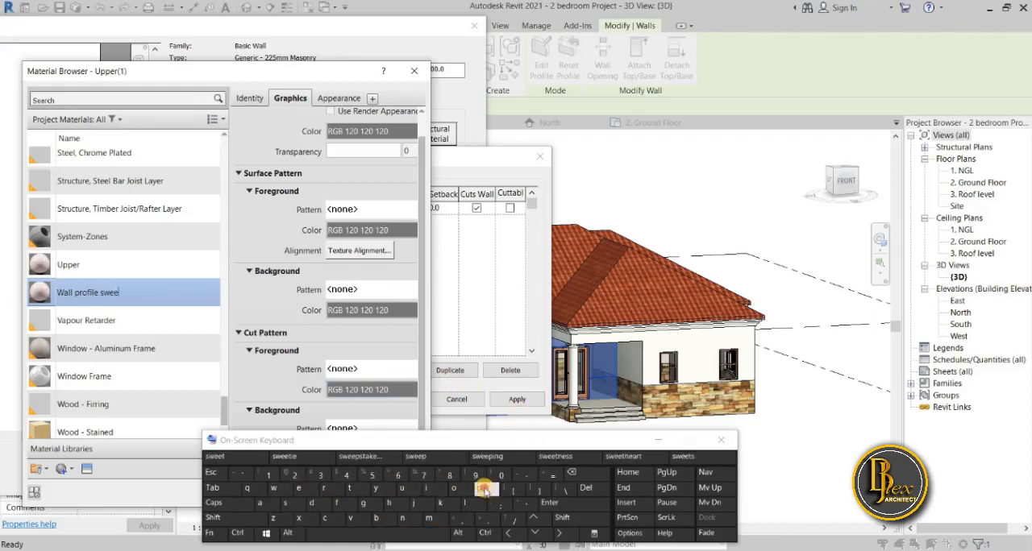
{"action": "left_click", "coordinate": [657, 442]}
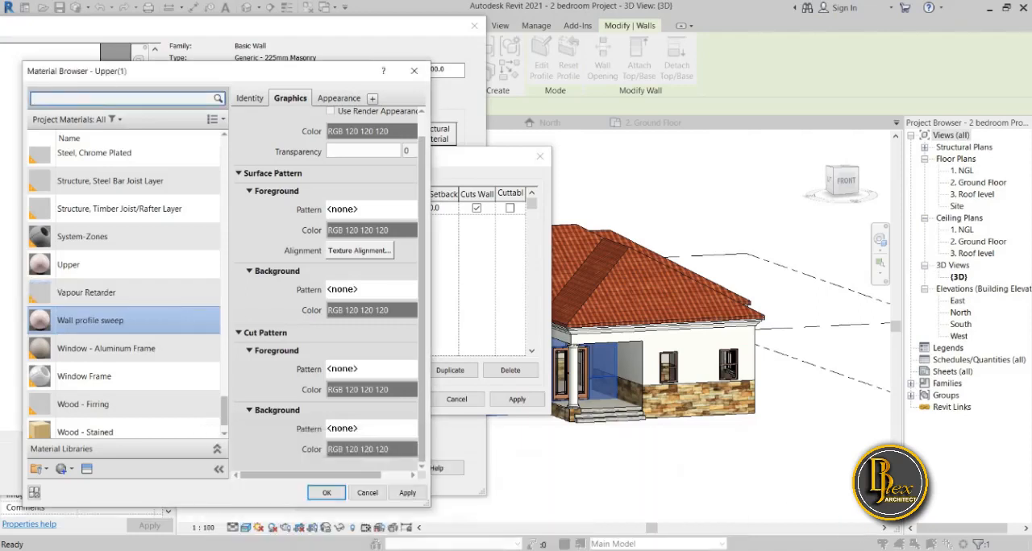
Open the Wall profile sweep material's appearance settings and duplicate its Paint - Enamel Glossy (Blue) asset.
{"action": "scroll", "coordinate": [911, 534], "scroll_direction": "down", "scroll_amount": 2}
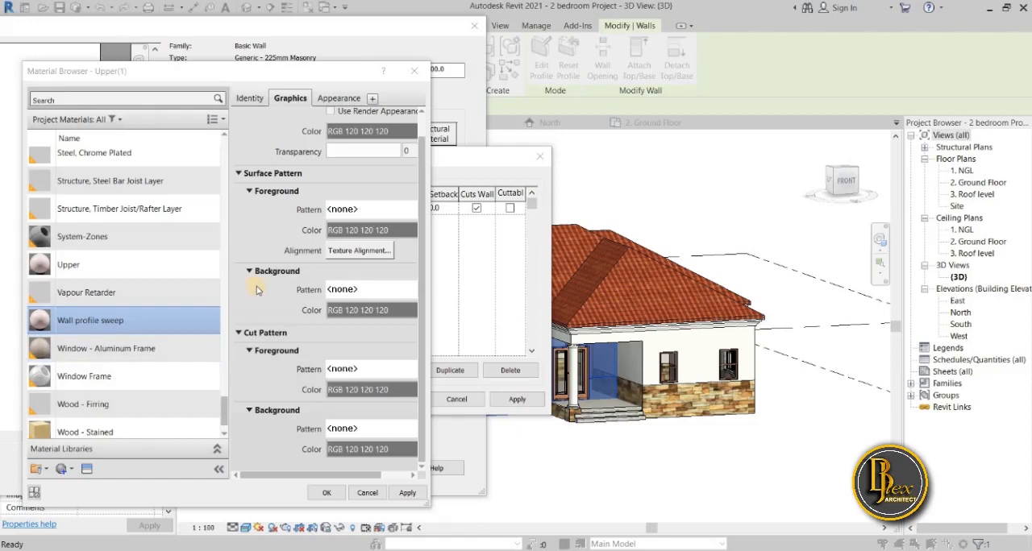
{"action": "left_click", "coordinate": [349, 99]}
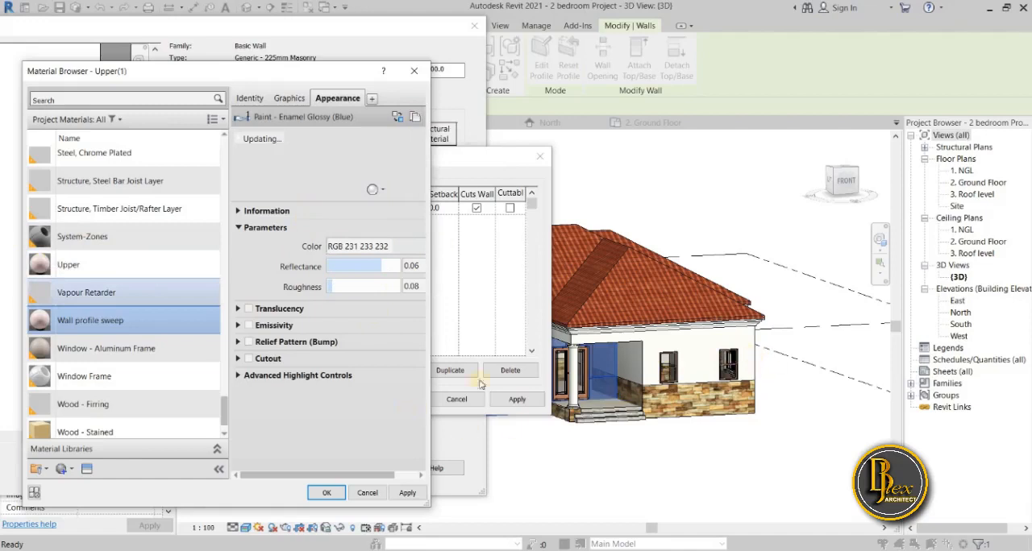
{"action": "left_click", "coordinate": [118, 330]}
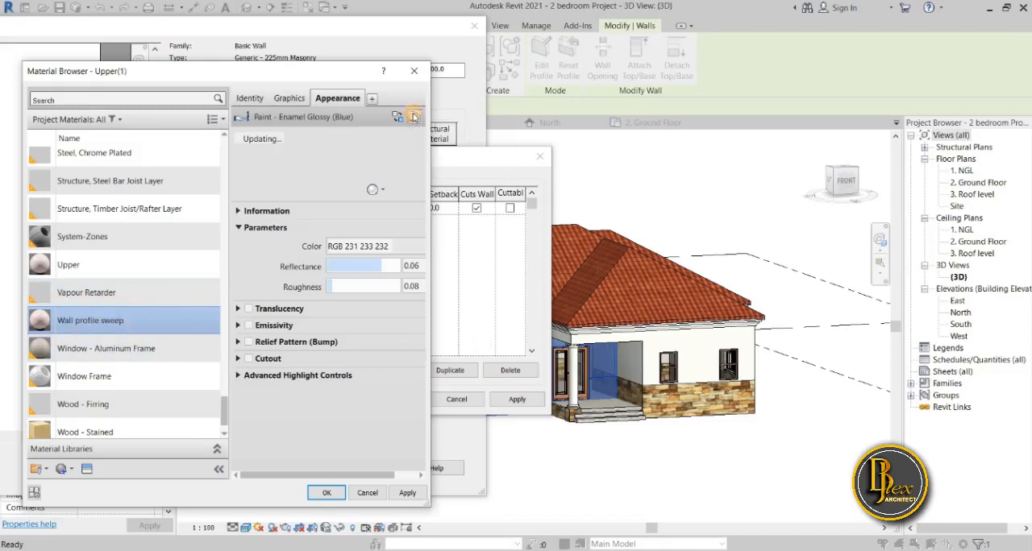
Set the appearance colour to RGB 184-190-187 and assign the Wall profile sweep material to the sweep.
{"action": "left_click", "coordinate": [421, 245]}
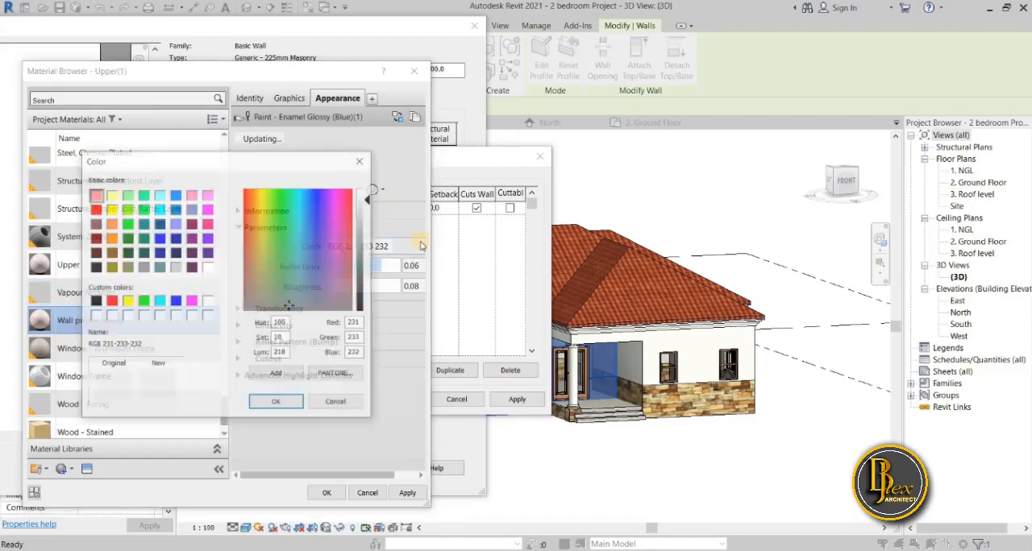
{"action": "left_click", "coordinate": [366, 216]}
{"action": "left_click_drag", "start_coordinate": [365, 215], "coordinate": [366, 219]}
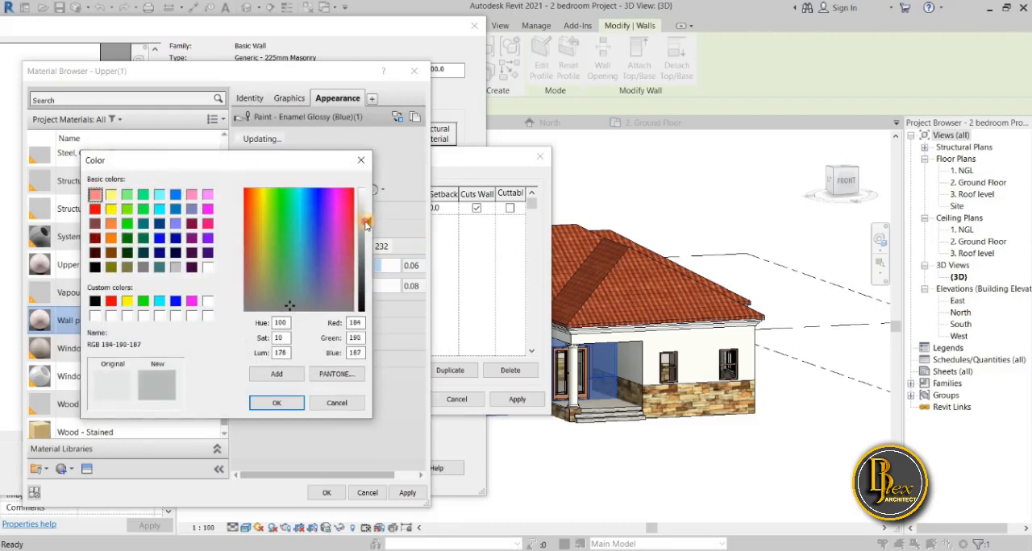
{"action": "left_click", "coordinate": [277, 405]}
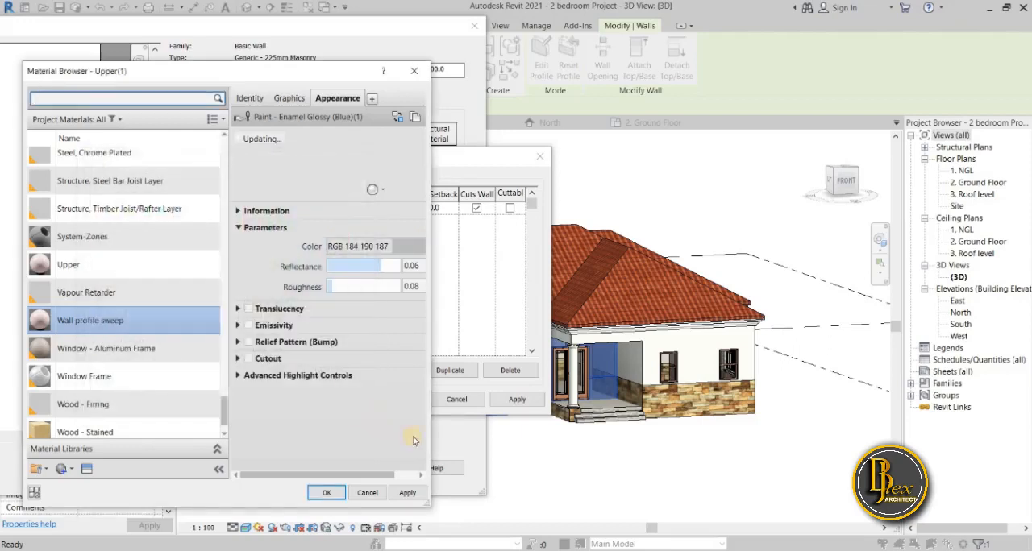
{"action": "left_click", "coordinate": [410, 492]}
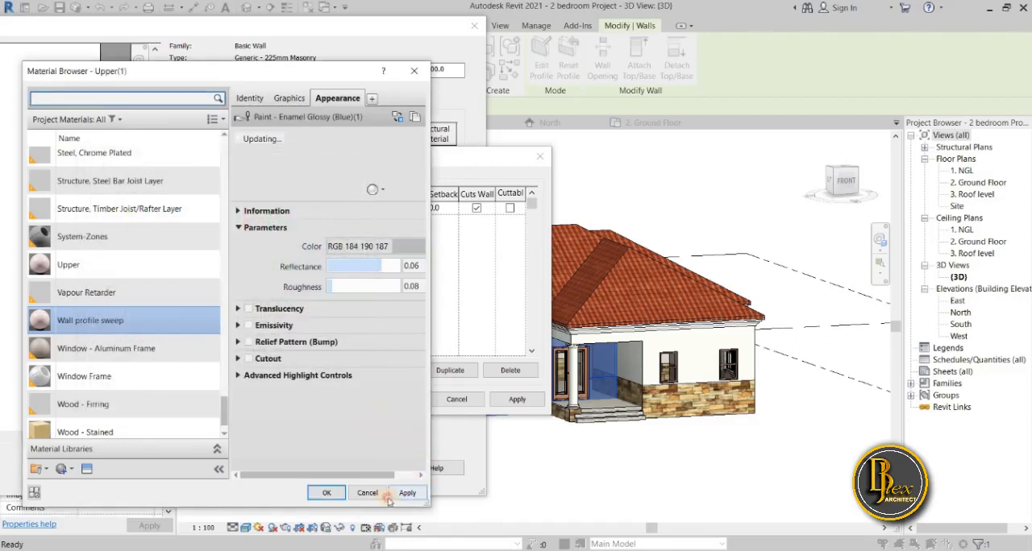
{"action": "left_click", "coordinate": [322, 493]}
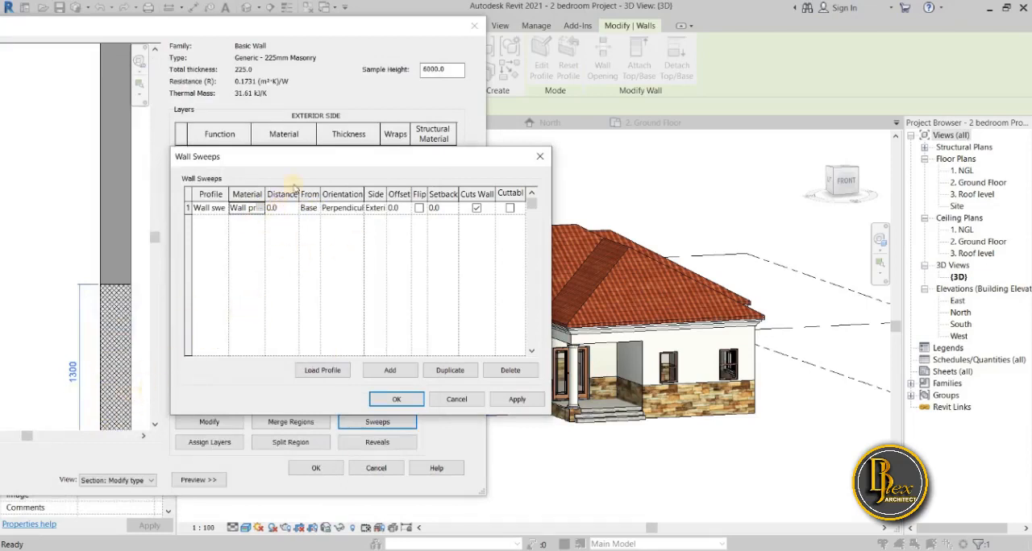
Switch to Paint 3D and pencil a vertical line from the sweep line down to the base of the wall sketch.
{"action": "left_click_drag", "start_coordinate": [339, 162], "coordinate": [478, 195]}
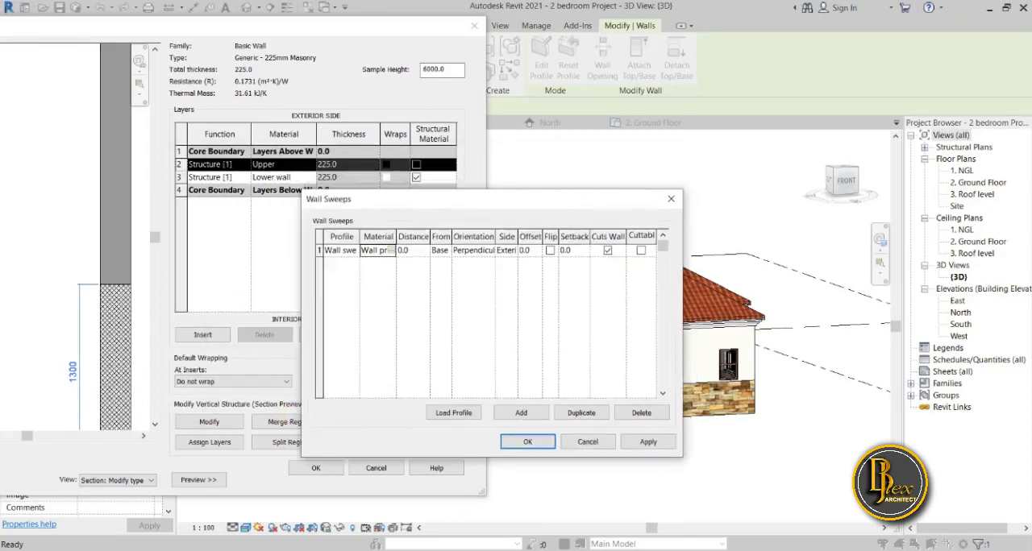
{"action": "key", "text": "alt+Tab"}
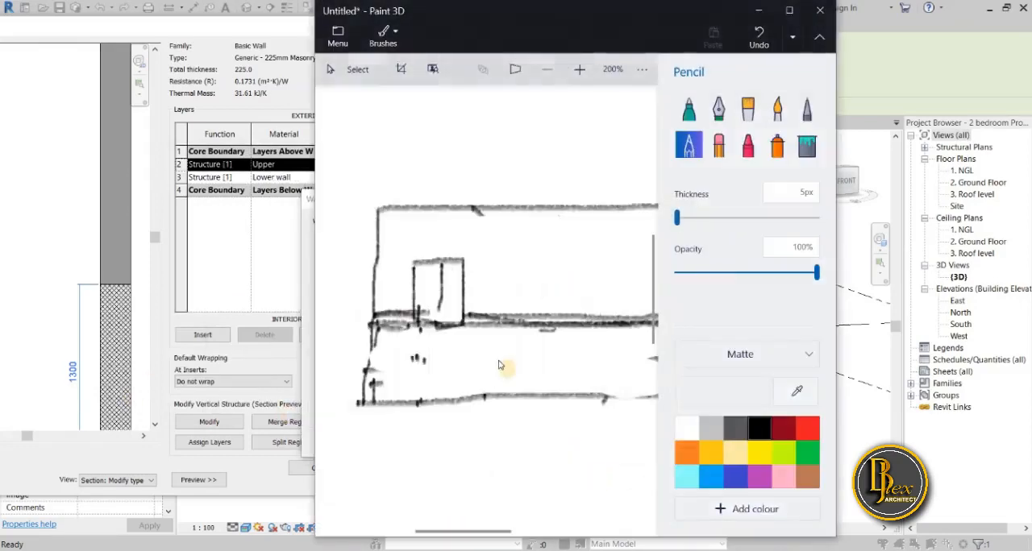
{"action": "left_click", "coordinate": [509, 322]}
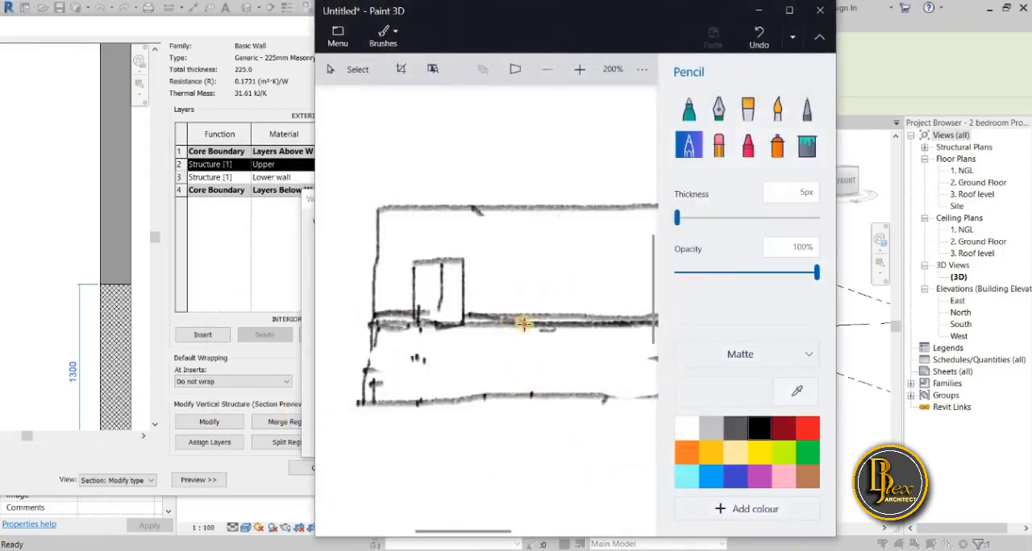
{"action": "left_click_drag", "start_coordinate": [526, 325], "coordinate": [528, 395]}
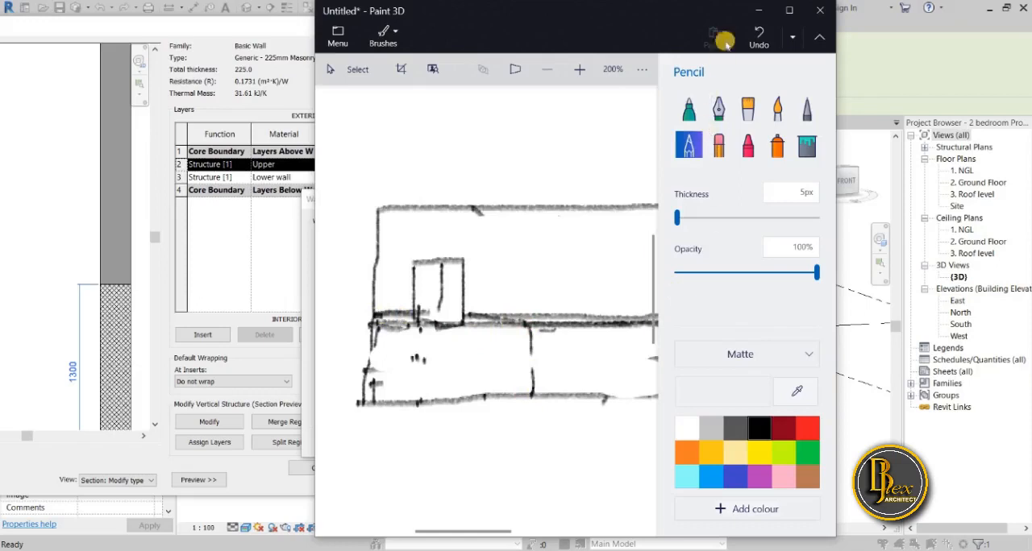
{"action": "left_click", "coordinate": [758, 11]}
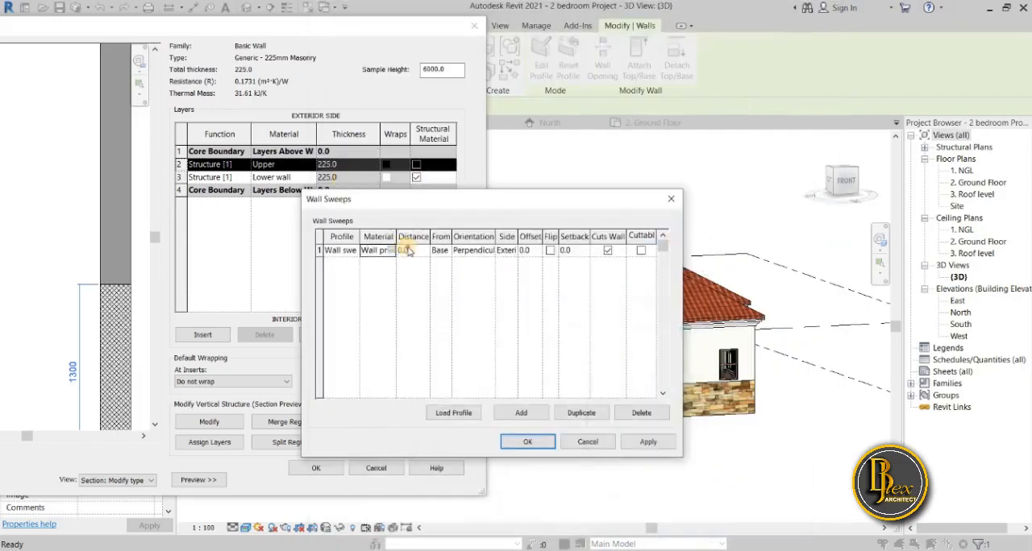
Set the wall sweep's distance to 1300 and open its From options.
{"action": "left_click", "coordinate": [412, 252]}
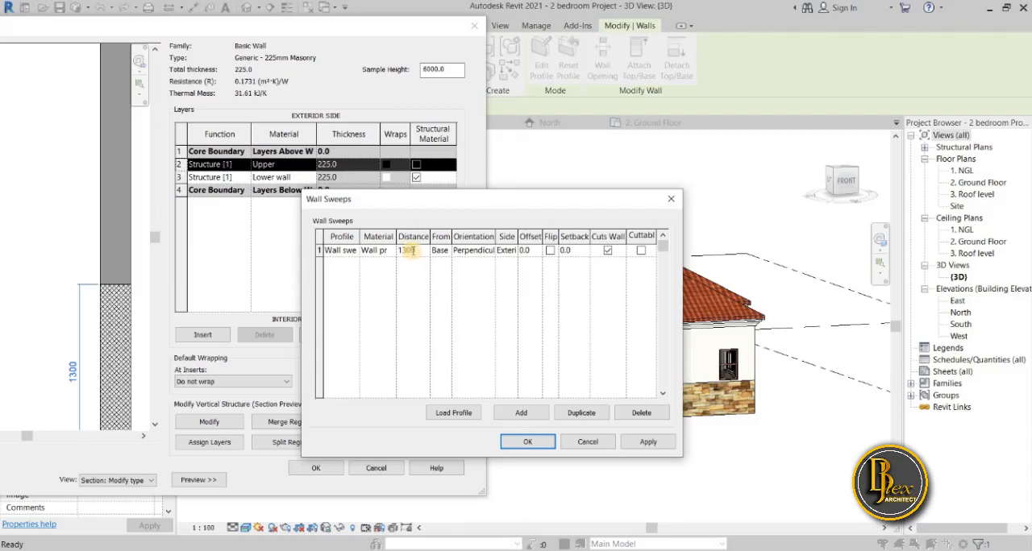
{"action": "left_click", "coordinate": [446, 251]}
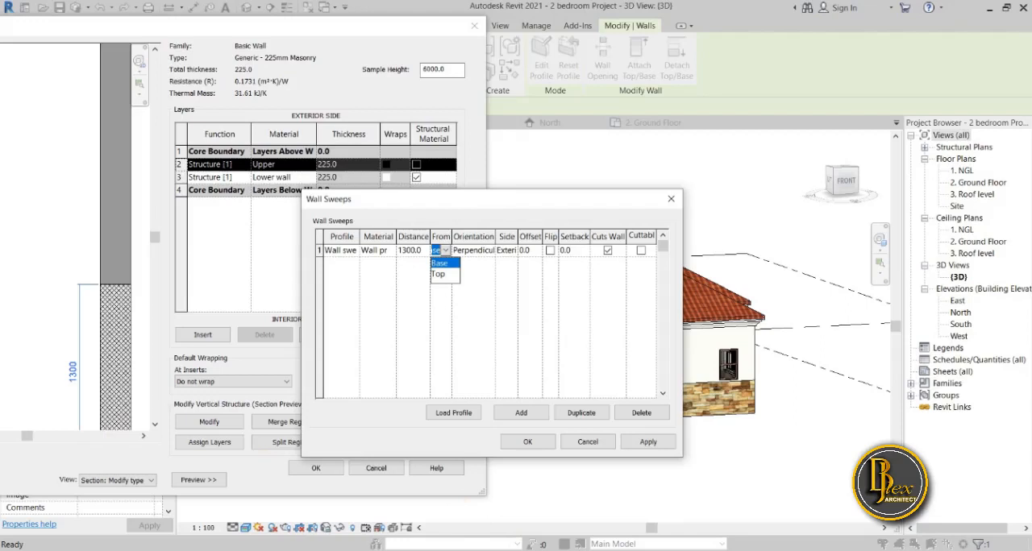
Switch to Paint 3D and pencil a short vertical line above the wall's base, then trace over the base line.
{"action": "key", "text": "alt+Tab"}
{"action": "left_click", "coordinate": [503, 397]}
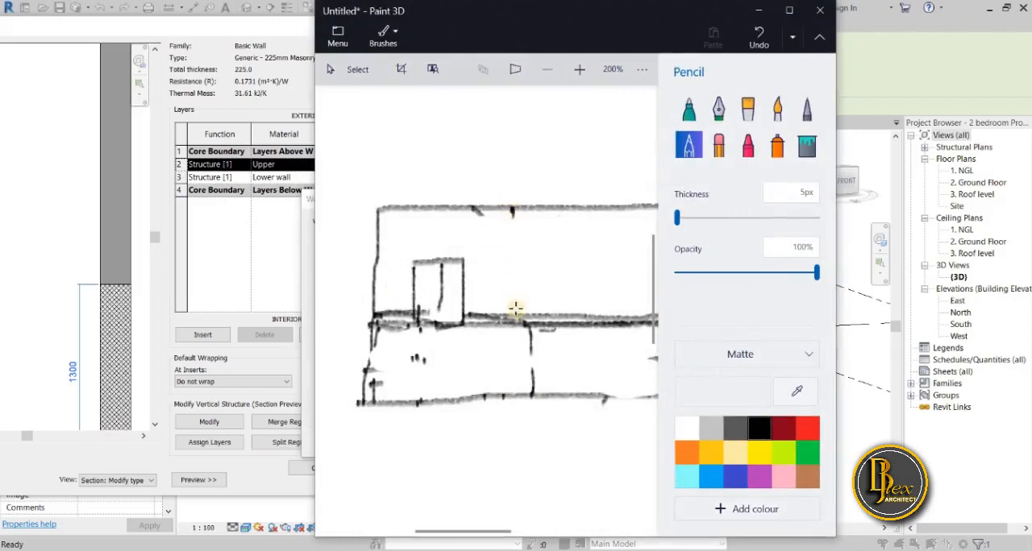
{"action": "left_click_drag", "start_coordinate": [519, 352], "coordinate": [518, 393]}
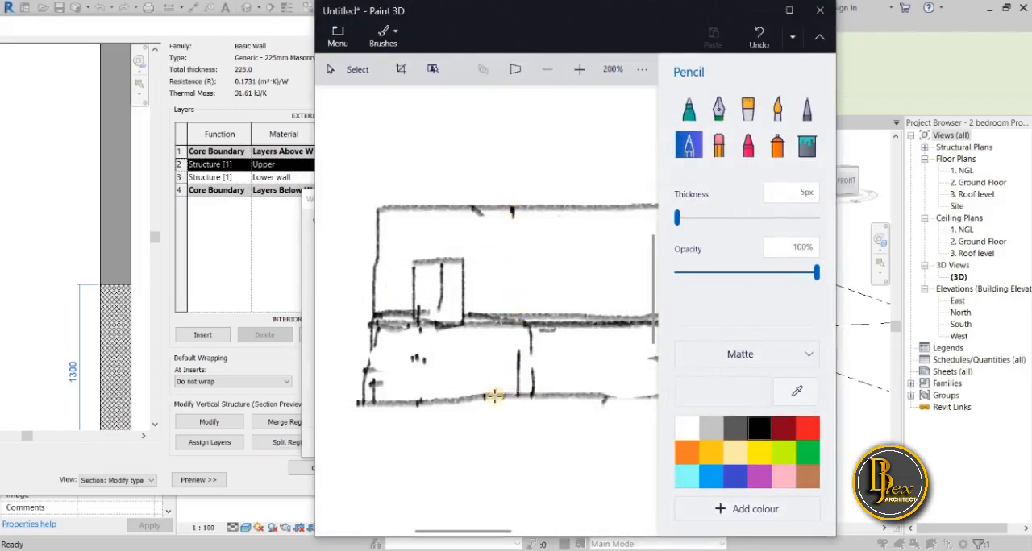
{"action": "left_click_drag", "start_coordinate": [370, 401], "coordinate": [657, 395]}
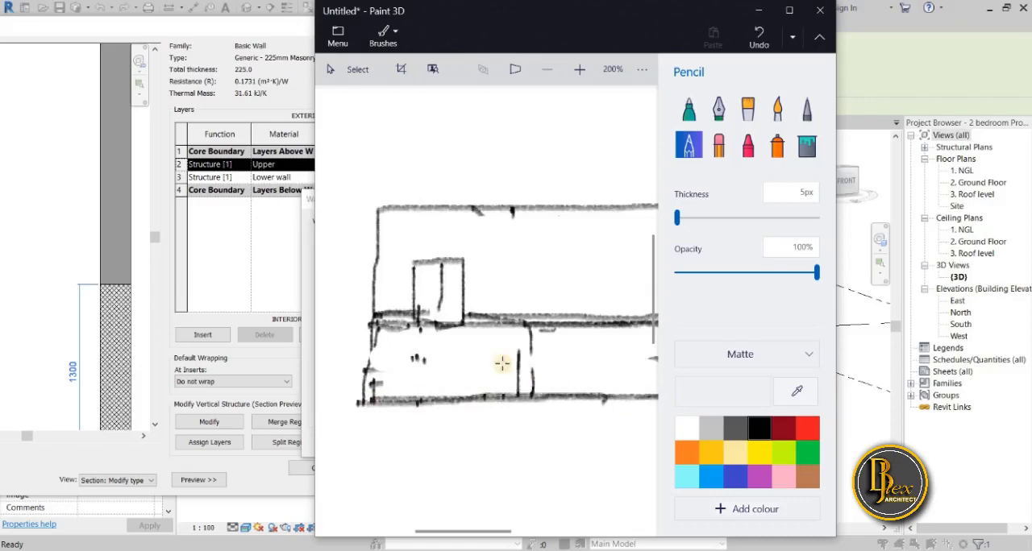
{"action": "left_click", "coordinate": [472, 408]}
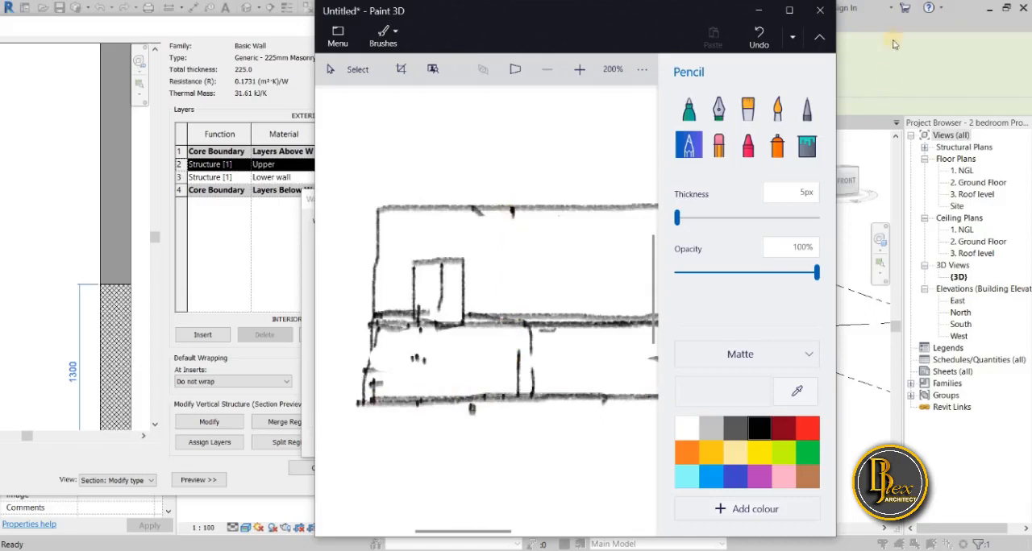
{"action": "left_click", "coordinate": [759, 11]}
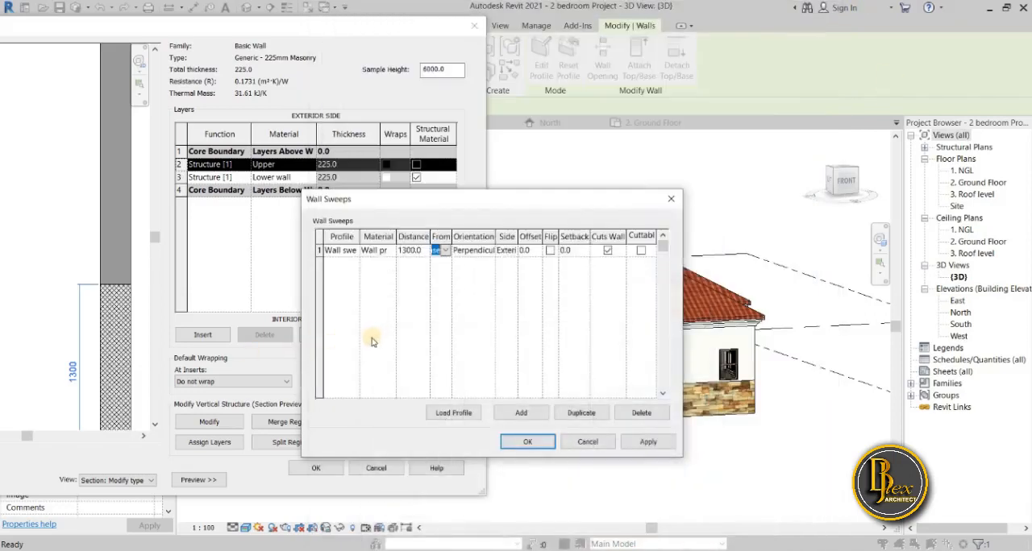
Keep the sweep's distance measured from Base and accept the wall sweep settings.
{"action": "left_click", "coordinate": [371, 341]}
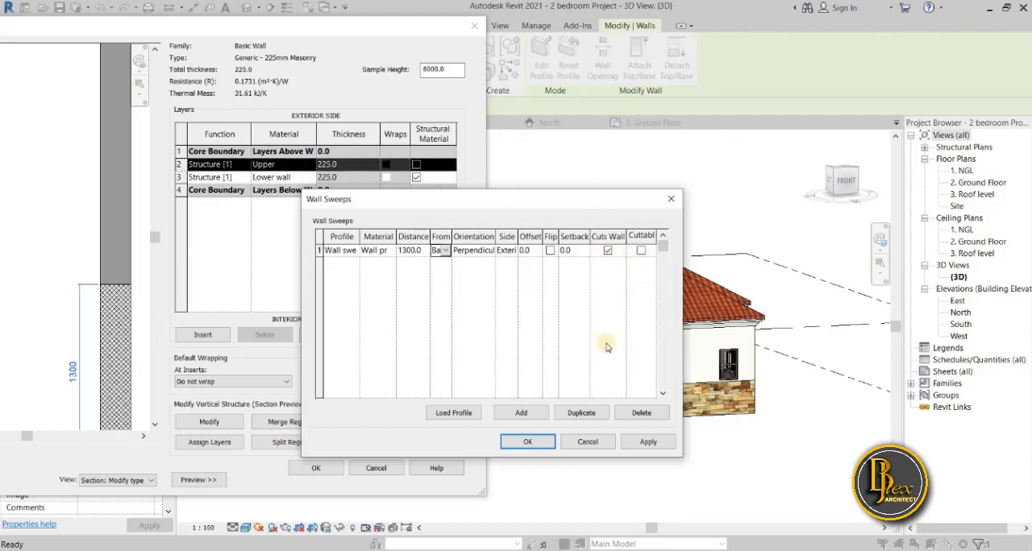
{"action": "left_click", "coordinate": [525, 442]}
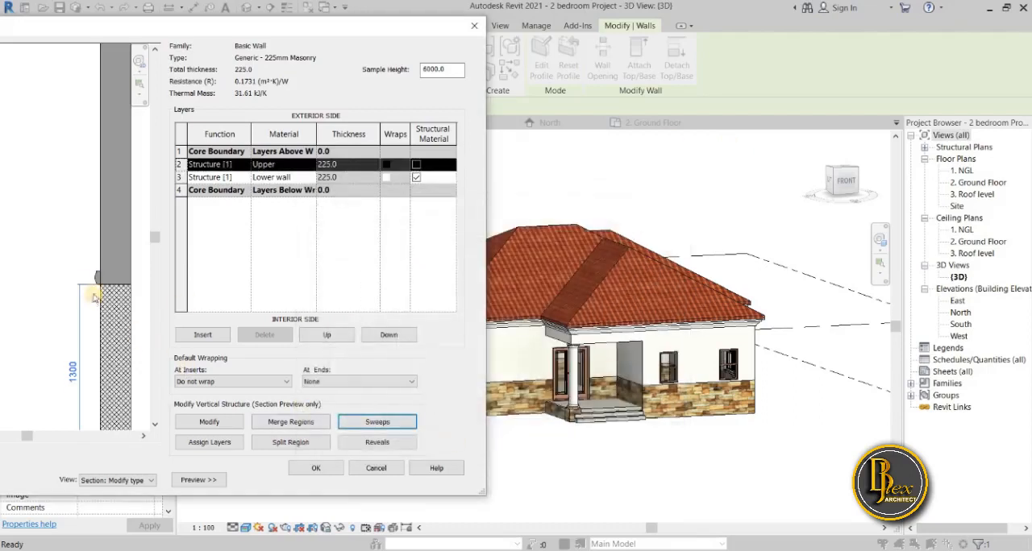
Examine the sweep's profile and its position at the joint between the upper and lower wall in the section preview.
{"action": "scroll", "coordinate": [104, 292], "scroll_direction": "up", "scroll_amount": 4}
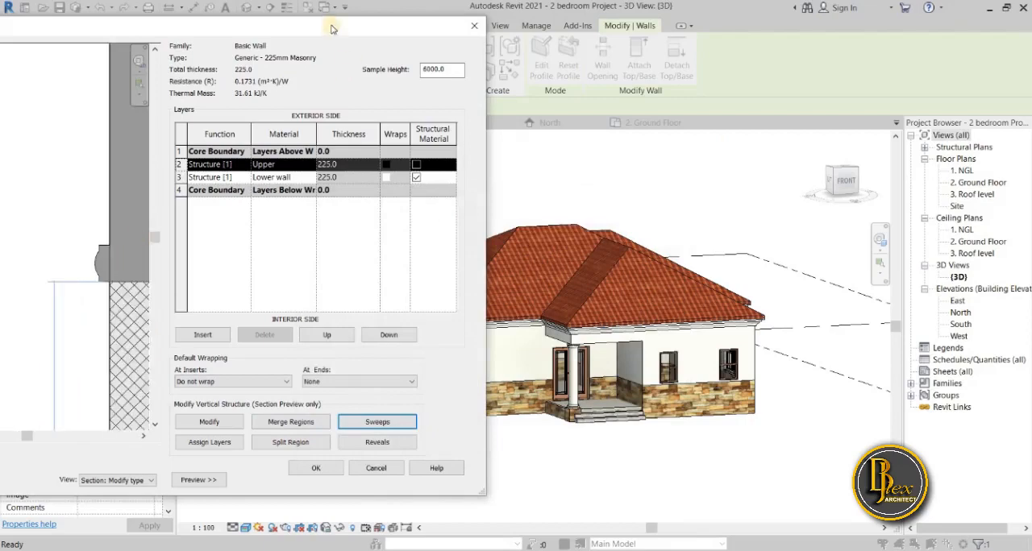
{"action": "left_click_drag", "start_coordinate": [331, 26], "coordinate": [498, 23]}
{"action": "scroll", "coordinate": [278, 280], "scroll_direction": "up", "scroll_amount": 2}
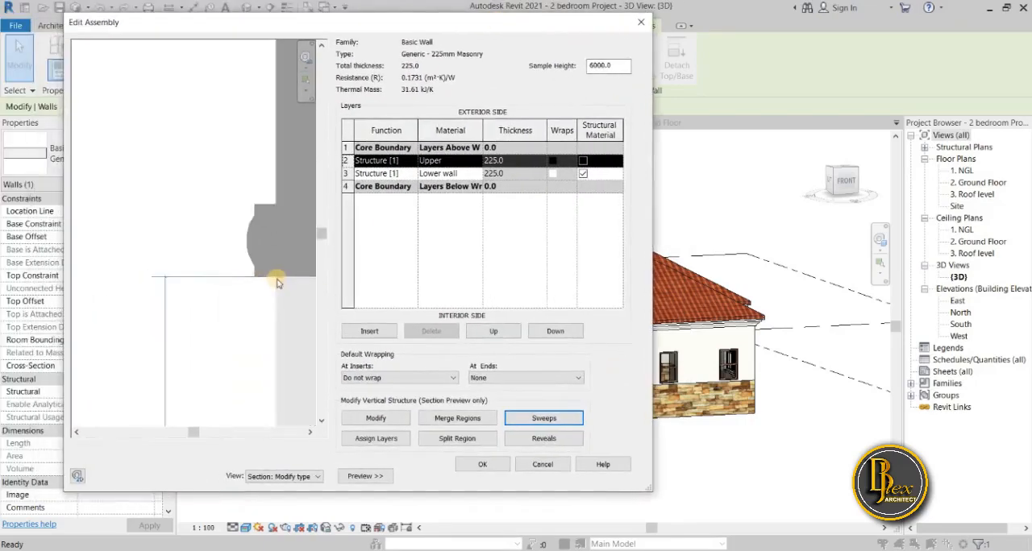
{"action": "scroll", "coordinate": [278, 280], "scroll_direction": "down", "scroll_amount": 2}
{"action": "middle_click_drag", "start_coordinate": [271, 280], "coordinate": [187, 289]}
{"action": "scroll", "coordinate": [213, 298], "scroll_direction": "up", "scroll_amount": 3}
{"action": "scroll", "coordinate": [214, 291], "scroll_direction": "down", "scroll_amount": 2}
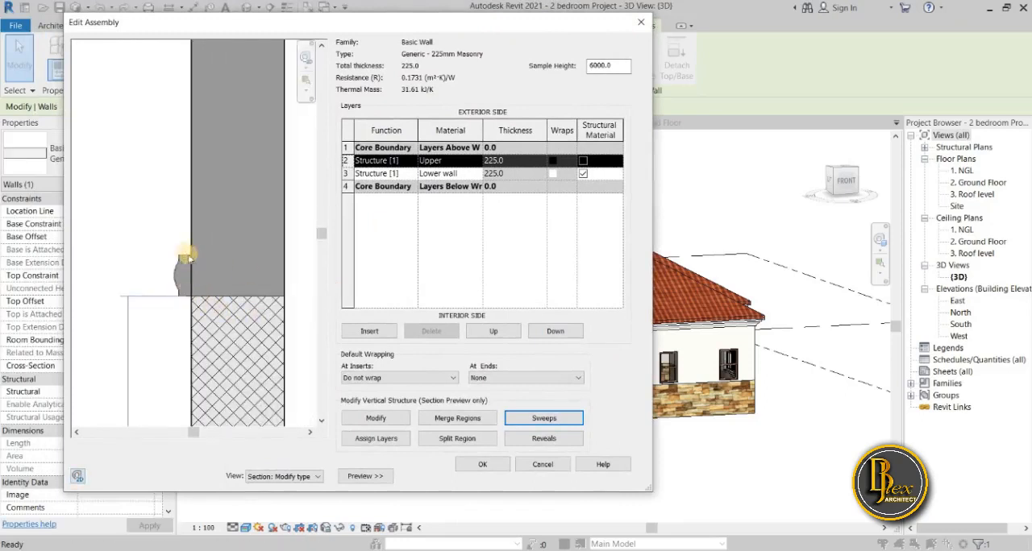
{"action": "scroll", "coordinate": [186, 297], "scroll_direction": "up", "scroll_amount": 3}
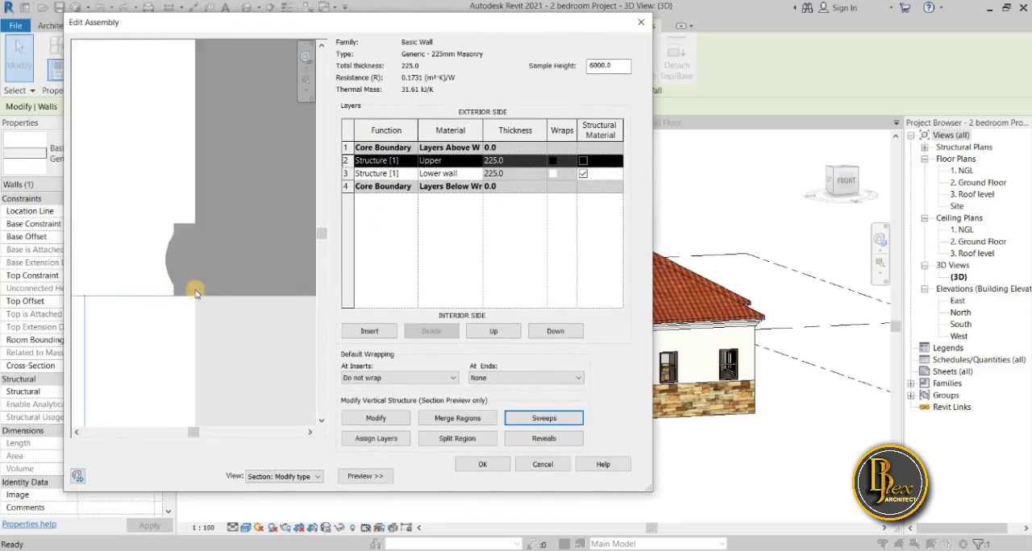
Accept the edited wall assembly along with its sweep warnings and apply the changes to the Generic - 225mm Masonry type.
{"action": "scroll", "coordinate": [171, 271], "scroll_direction": "down", "scroll_amount": 4}
{"action": "scroll", "coordinate": [173, 271], "scroll_direction": "down", "scroll_amount": 3}
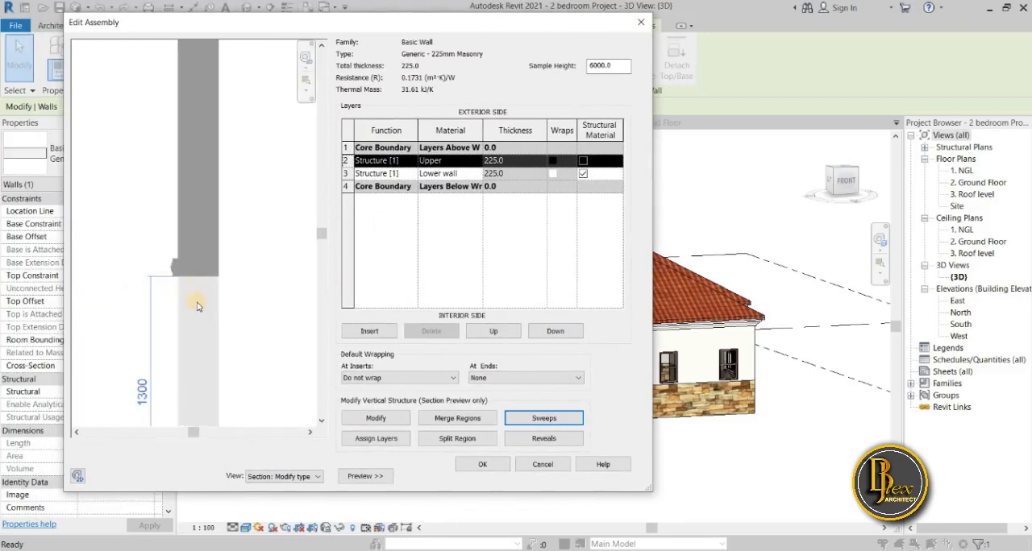
{"action": "left_click", "coordinate": [495, 465]}
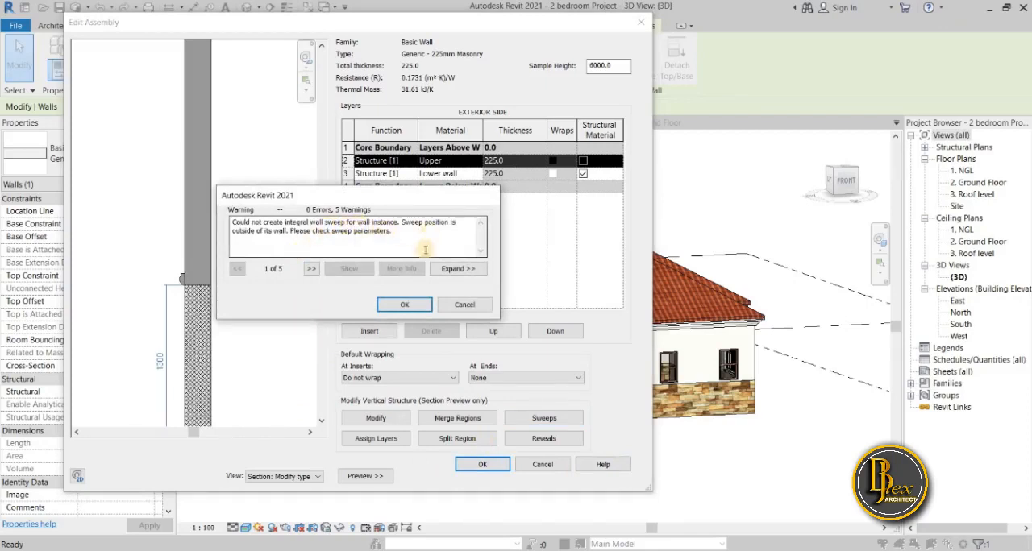
{"action": "left_click", "coordinate": [457, 268]}
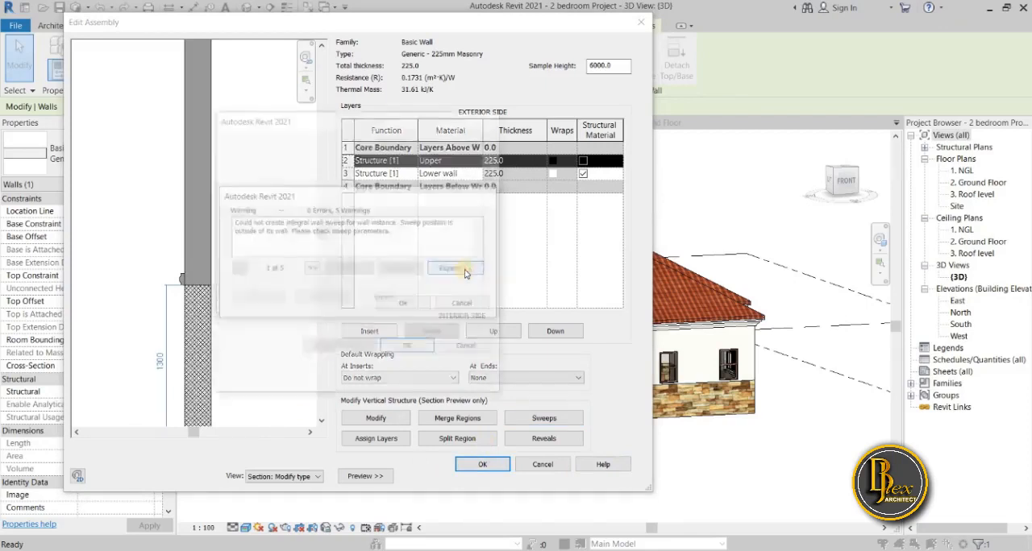
{"action": "left_click", "coordinate": [417, 351]}
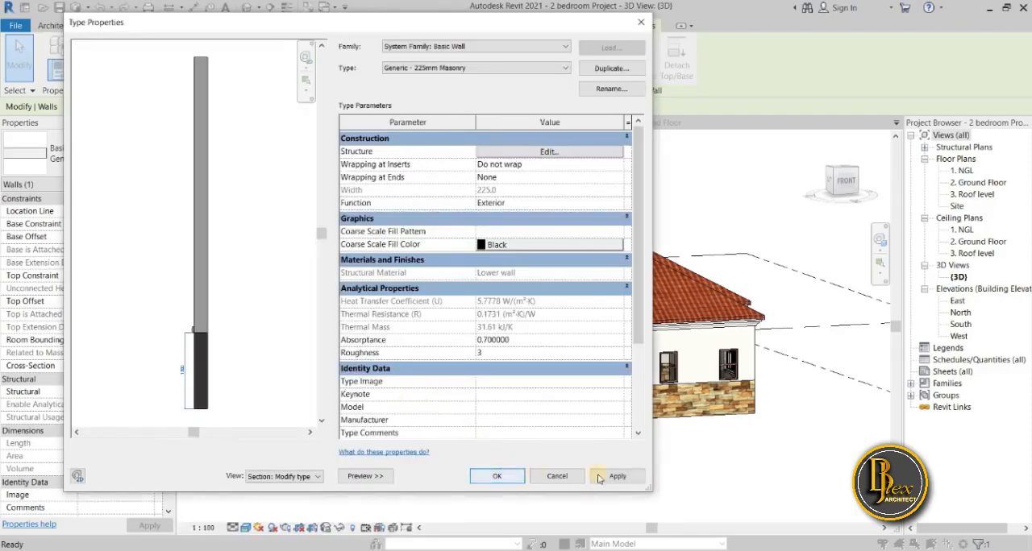
{"action": "left_click", "coordinate": [365, 476]}
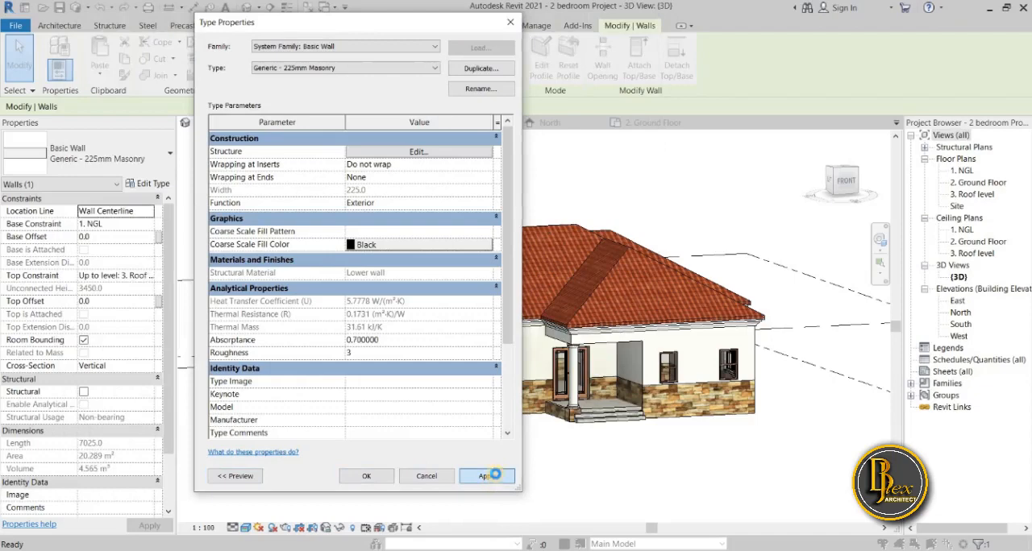
{"action": "left_click", "coordinate": [494, 475]}
{"action": "left_click", "coordinate": [367, 476]}
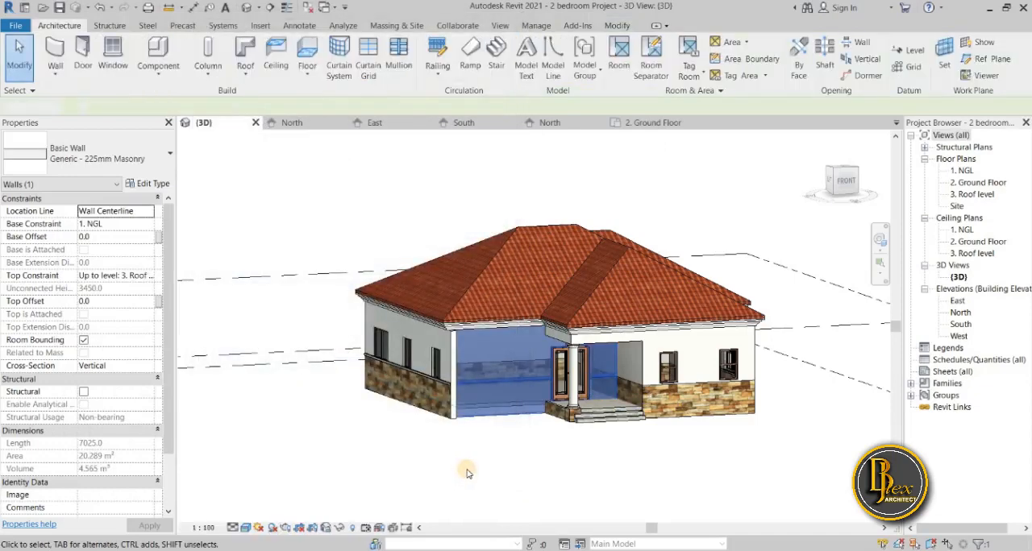
{"action": "left_click", "coordinate": [466, 474]}
Examine the sweep above the stone cladding along the side wall and around the front corner, and check the porch floor's type.
{"action": "scroll", "coordinate": [390, 453], "scroll_direction": "up", "scroll_amount": 3}
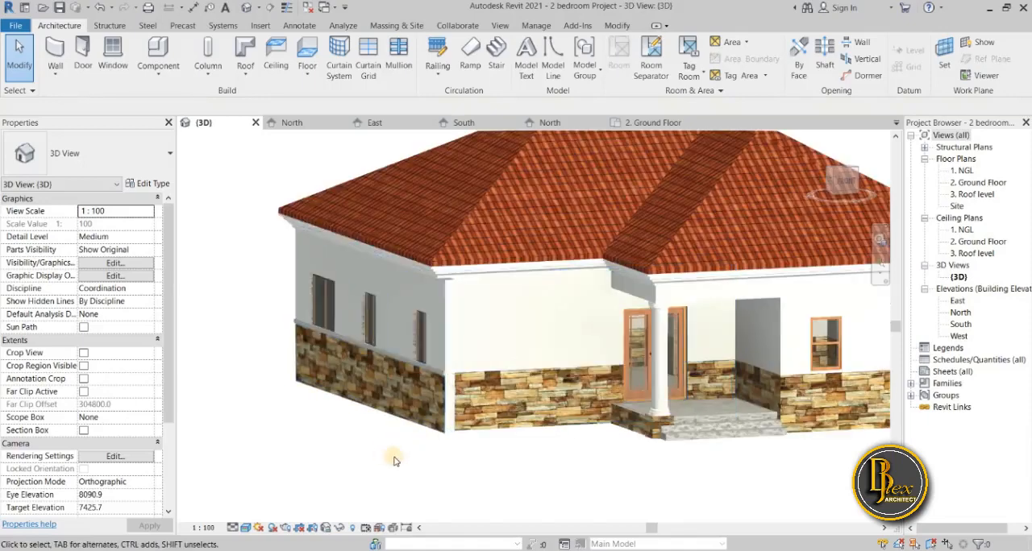
{"action": "middle_click_drag", "start_coordinate": [394, 460], "coordinate": [522, 378], "text": "shift"}
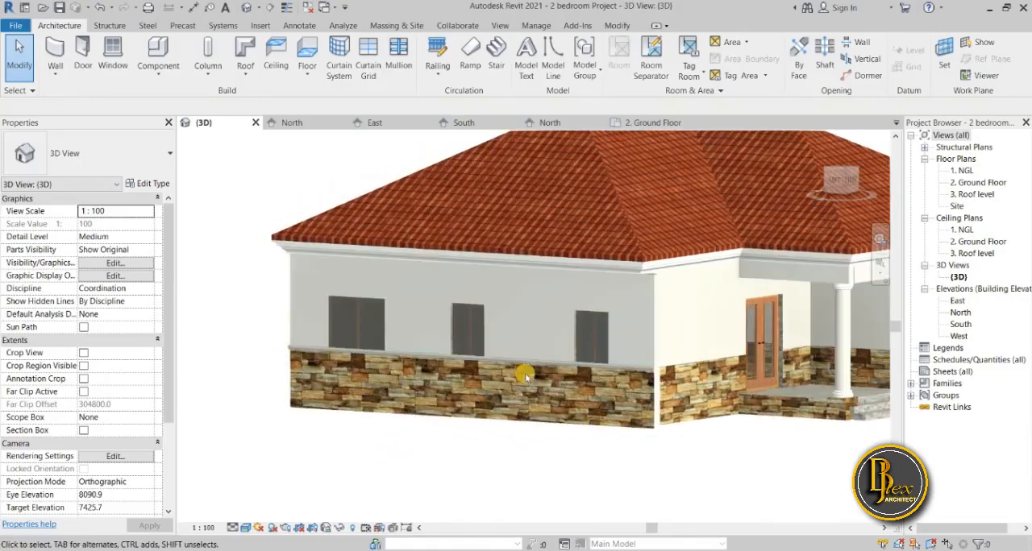
{"action": "scroll", "coordinate": [517, 381], "scroll_direction": "up", "scroll_amount": 5}
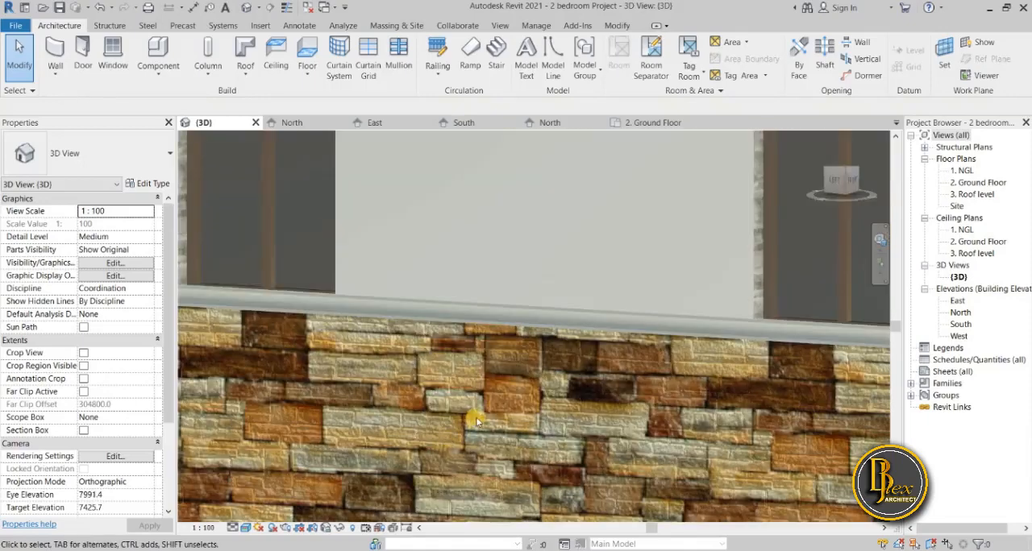
{"action": "scroll", "coordinate": [475, 417], "scroll_direction": "down", "scroll_amount": 8}
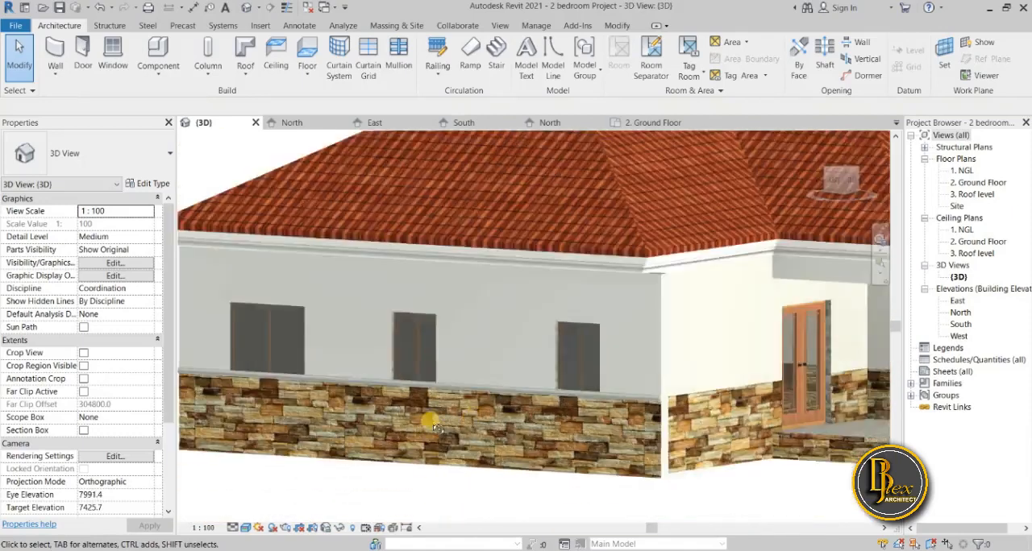
{"action": "middle_click_drag", "start_coordinate": [451, 419], "coordinate": [505, 441], "text": "shift"}
{"action": "middle_click_drag", "start_coordinate": [554, 464], "coordinate": [542, 474], "text": "shift"}
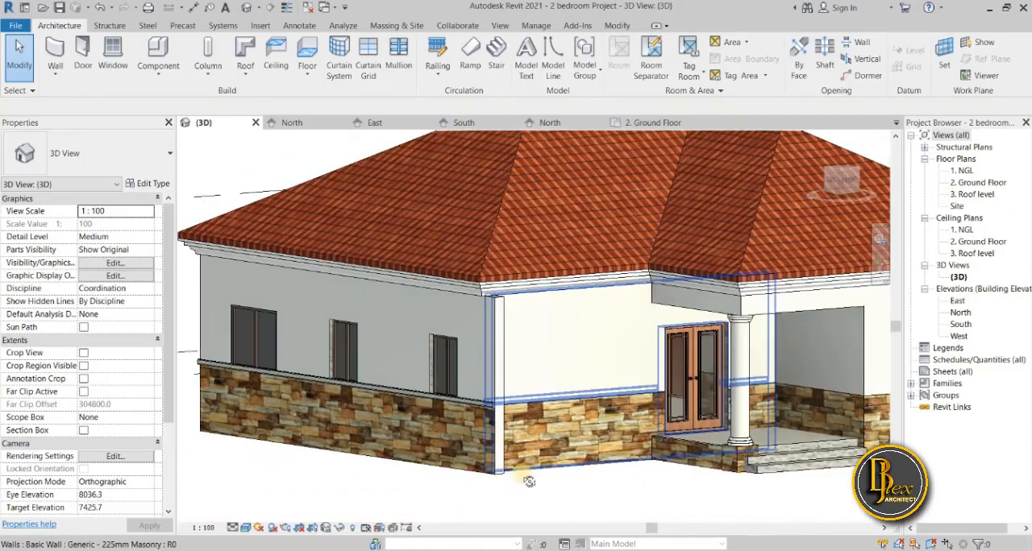
{"action": "middle_click_drag", "start_coordinate": [463, 497], "coordinate": [466, 502], "text": "shift"}
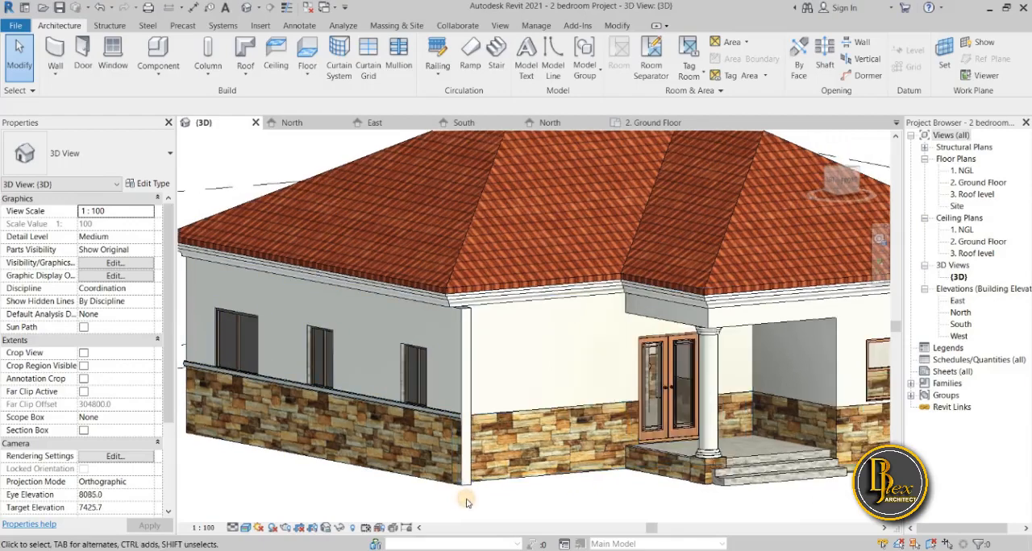
{"action": "scroll", "coordinate": [442, 415], "scroll_direction": "up", "scroll_amount": 5}
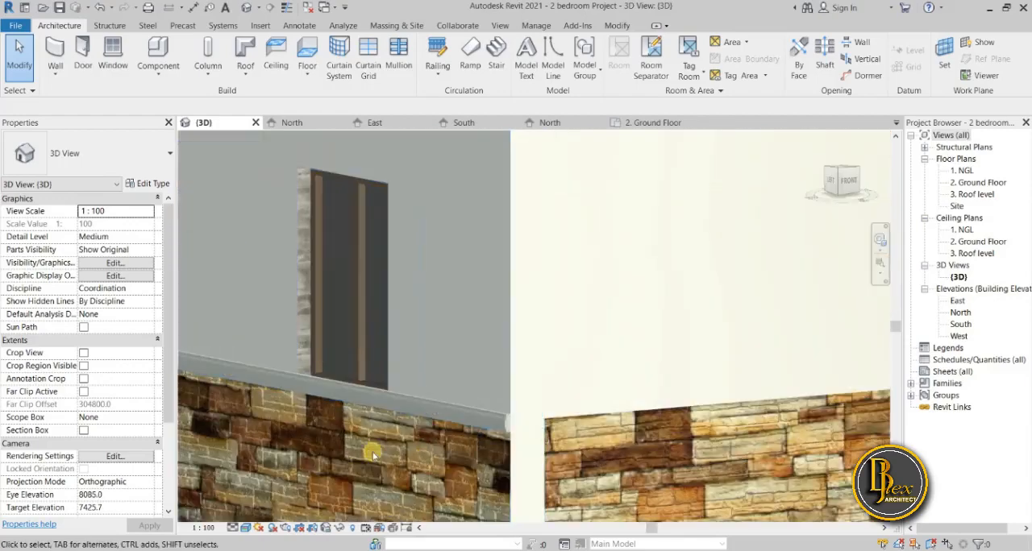
{"action": "middle_click_drag", "start_coordinate": [373, 455], "coordinate": [370, 480], "text": "shift"}
{"action": "scroll", "coordinate": [396, 374], "scroll_direction": "down", "scroll_amount": 5}
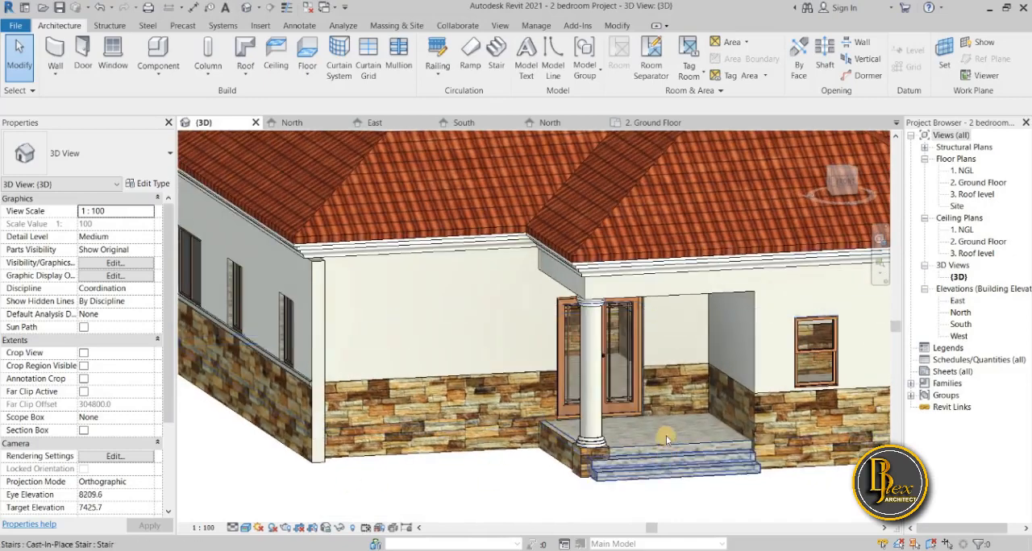
{"action": "left_click", "coordinate": [664, 443]}
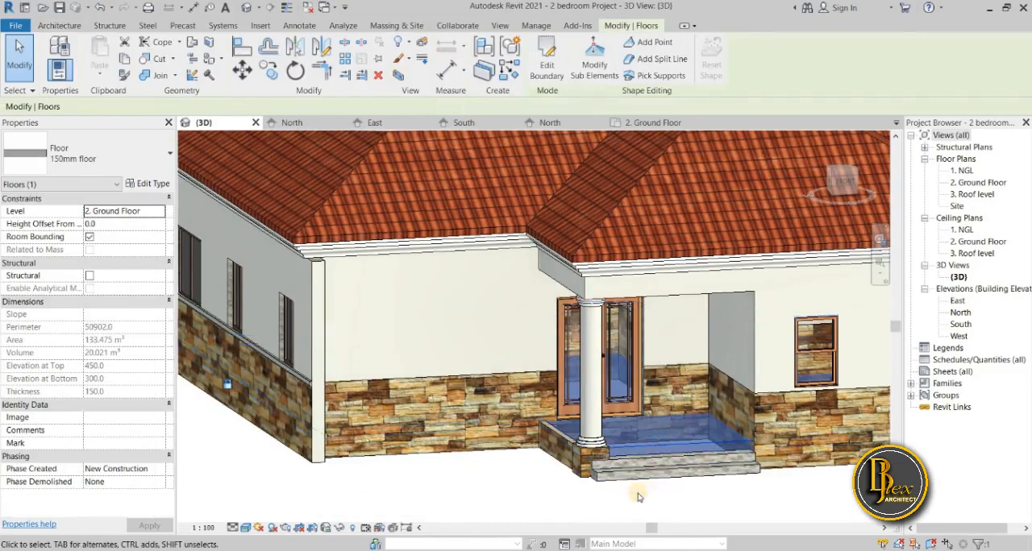
{"action": "left_click", "coordinate": [427, 481]}
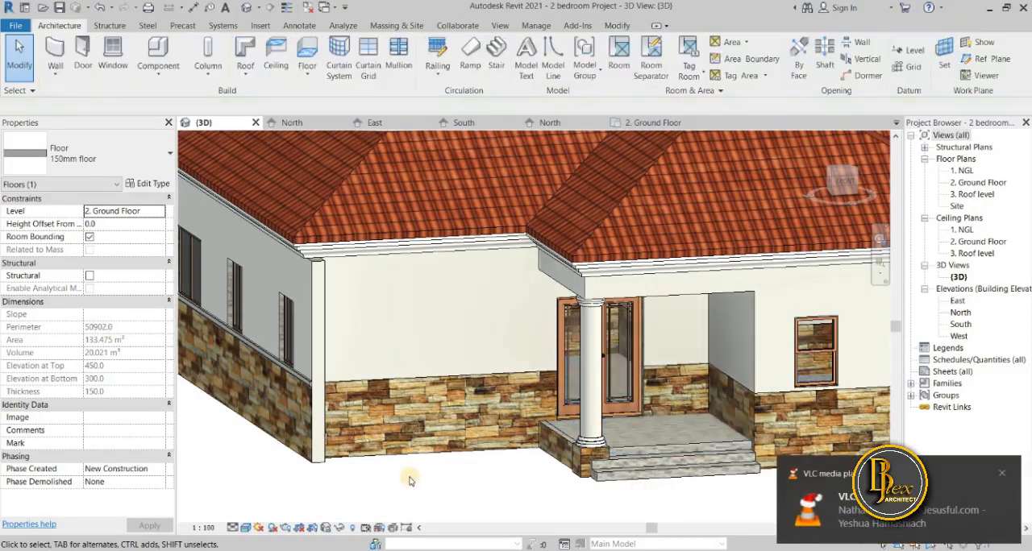
Reopen the structure of the side wall's type with the section preview shown and bring up its wall sweeps.
{"action": "middle_click_drag", "start_coordinate": [409, 481], "coordinate": [503, 460], "text": "shift"}
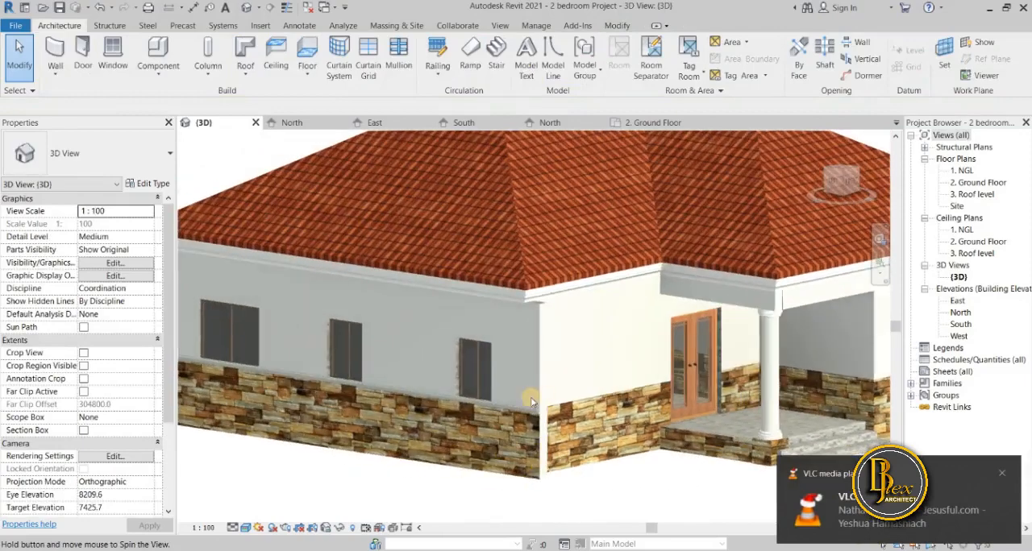
{"action": "middle_click_drag", "start_coordinate": [531, 401], "coordinate": [539, 406], "text": "shift"}
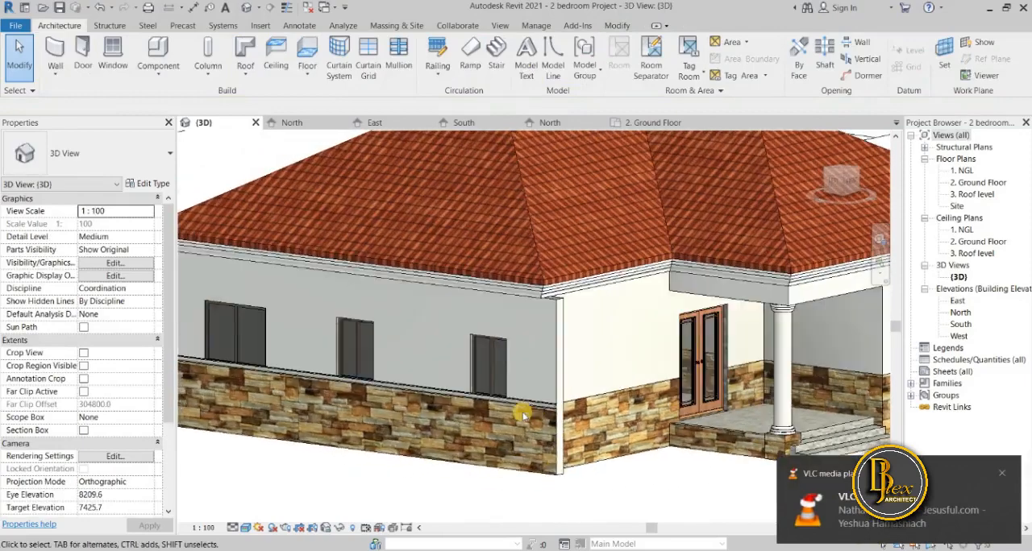
{"action": "left_click", "coordinate": [333, 367]}
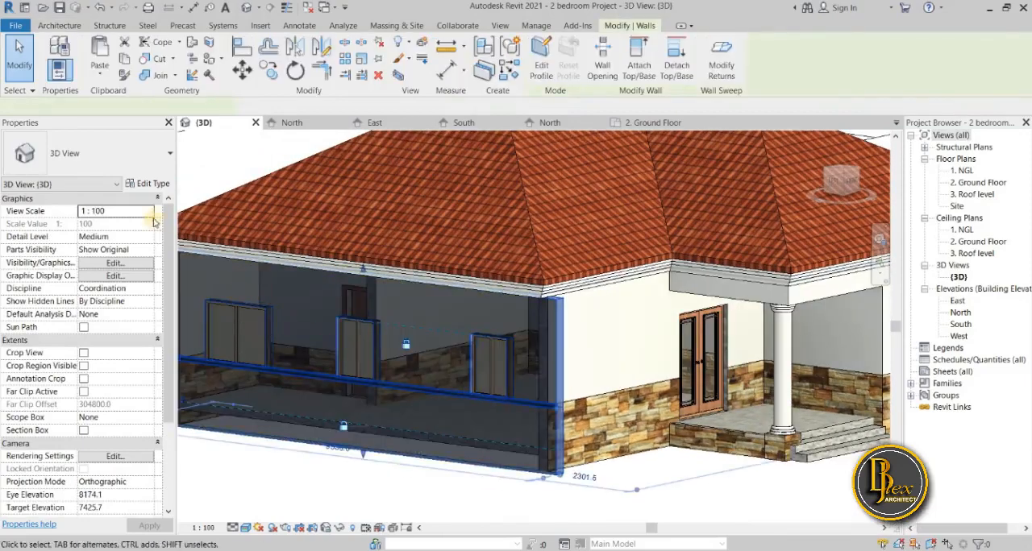
{"action": "left_click", "coordinate": [148, 184]}
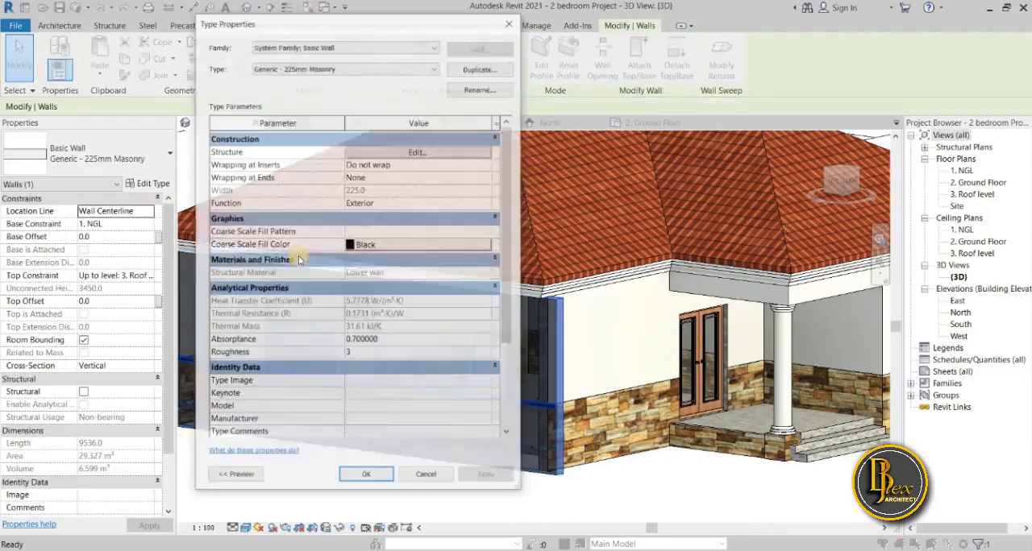
{"action": "left_click", "coordinate": [417, 152]}
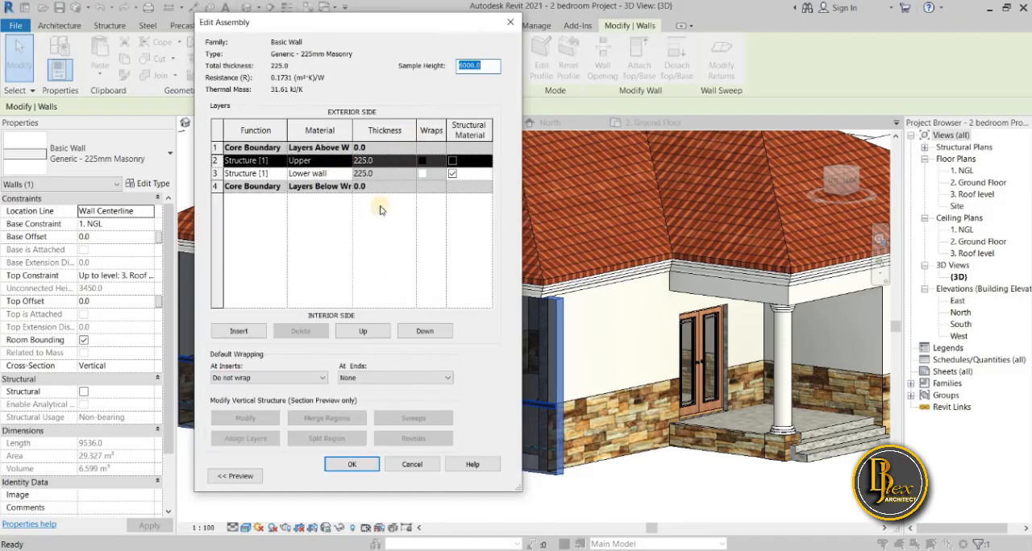
{"action": "left_click", "coordinate": [246, 478]}
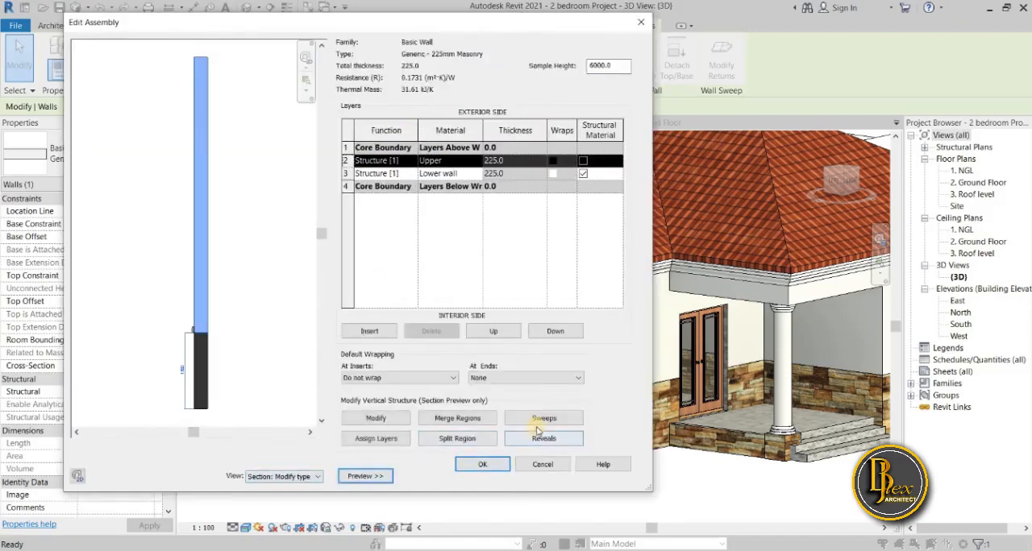
{"action": "left_click", "coordinate": [542, 421]}
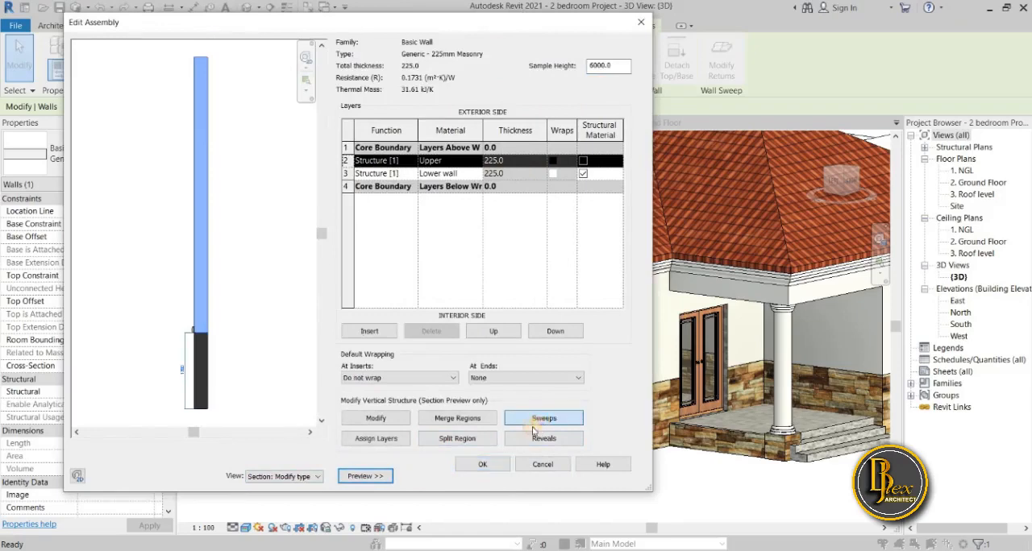
Open the wall sweep's material for editing and search the project materials for "default".
{"action": "left_click", "coordinate": [392, 252]}
{"action": "left_click", "coordinate": [391, 251]}
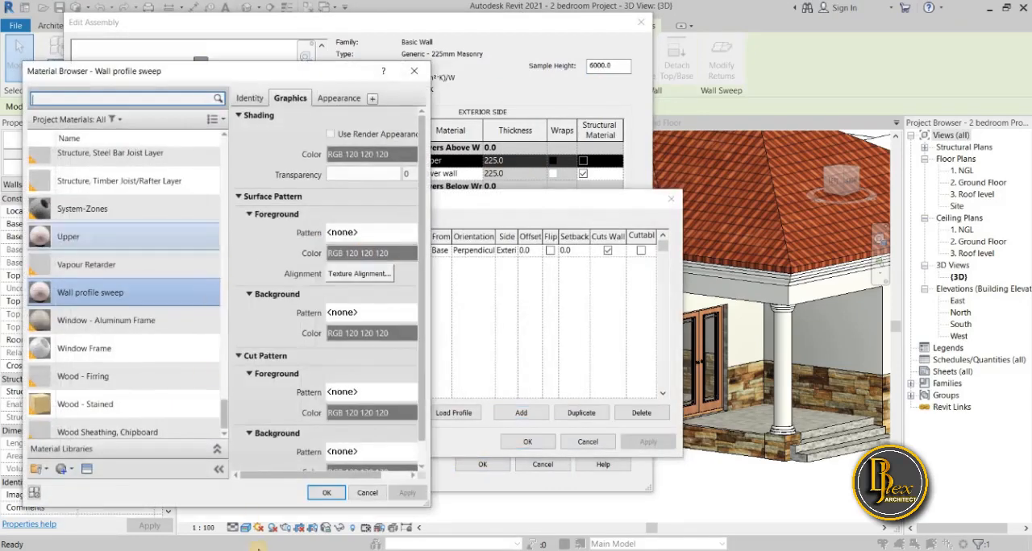
{"action": "left_click", "coordinate": [127, 98]}
{"action": "left_click", "coordinate": [311, 503]}
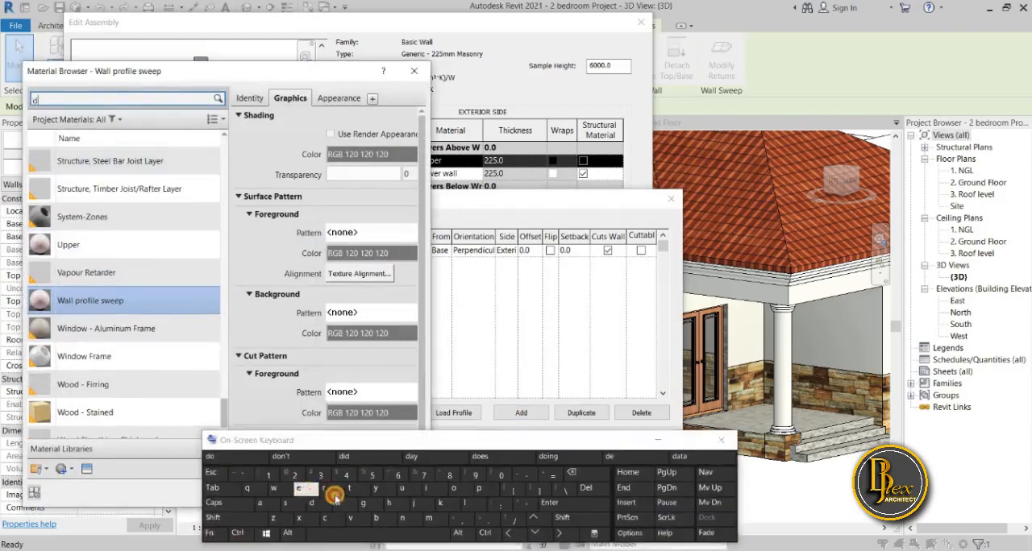
{"action": "left_click", "coordinate": [298, 489]}
{"action": "left_click", "coordinate": [216, 456]}
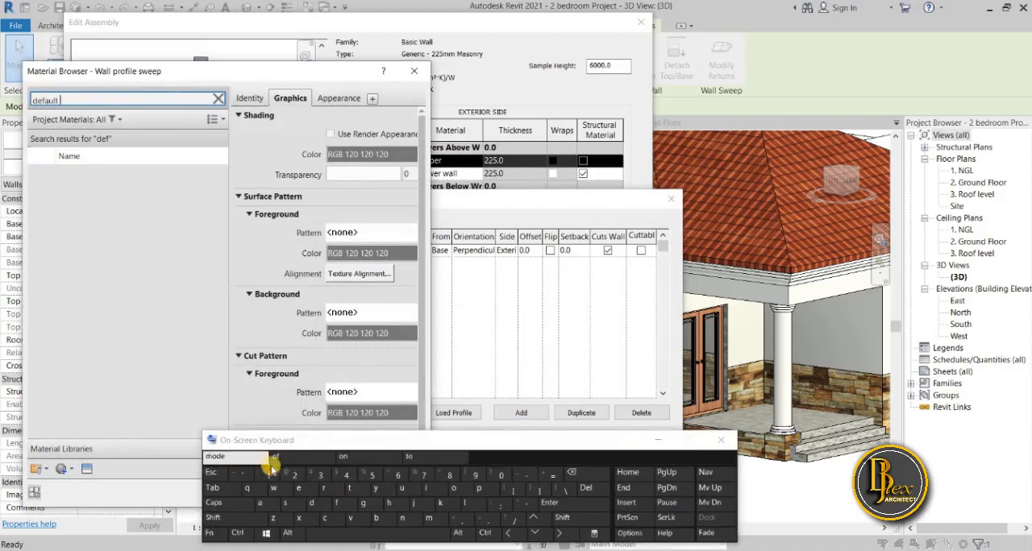
{"action": "left_click", "coordinate": [654, 441]}
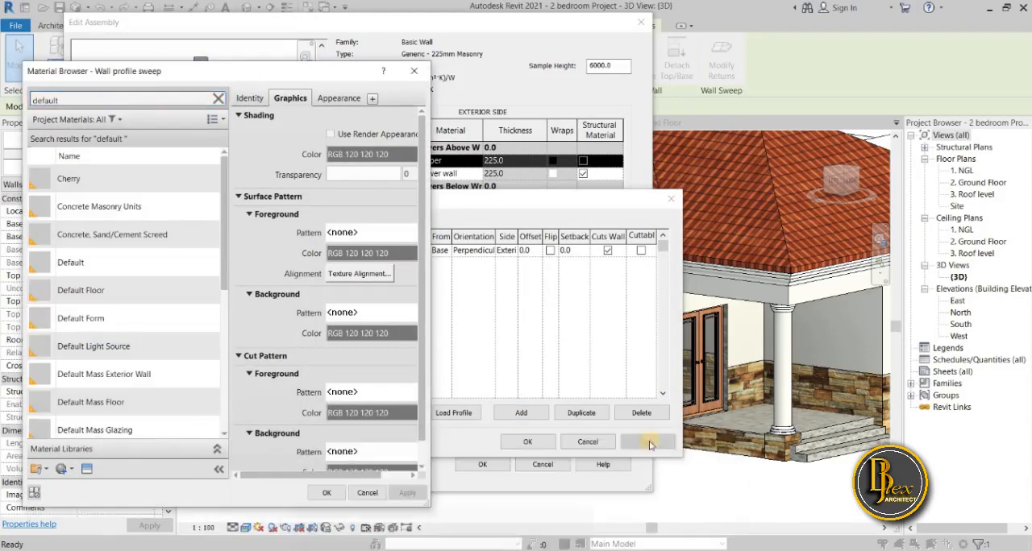
Assign the Default Floor material to the wall sweep and accept the wall sweep settings.
{"action": "left_click", "coordinate": [114, 300]}
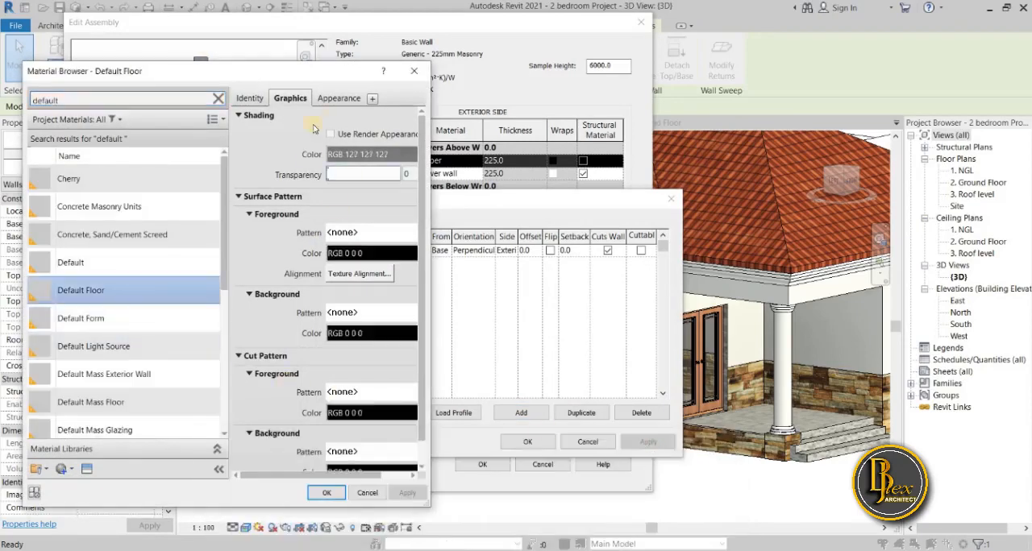
{"action": "left_click", "coordinate": [338, 100]}
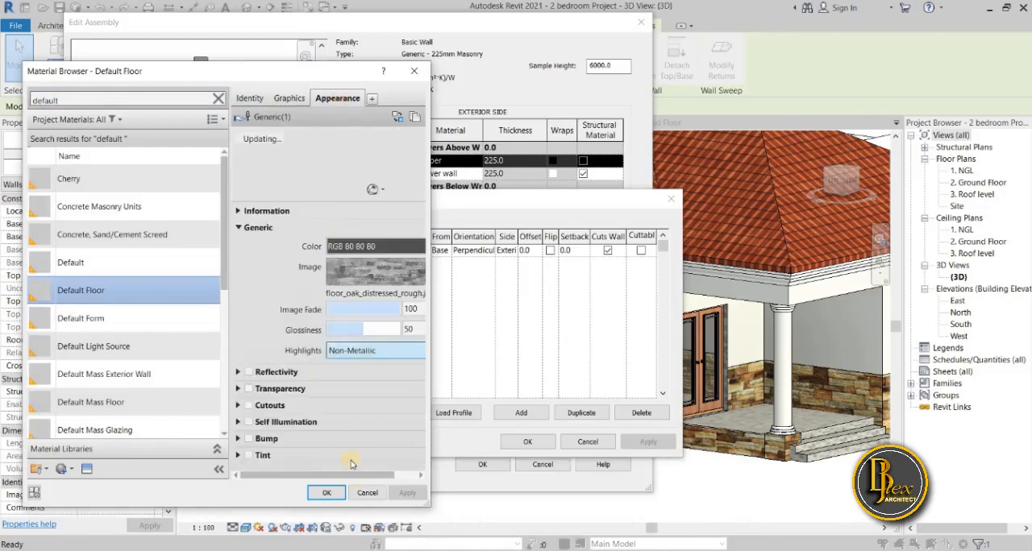
{"action": "left_click", "coordinate": [327, 494]}
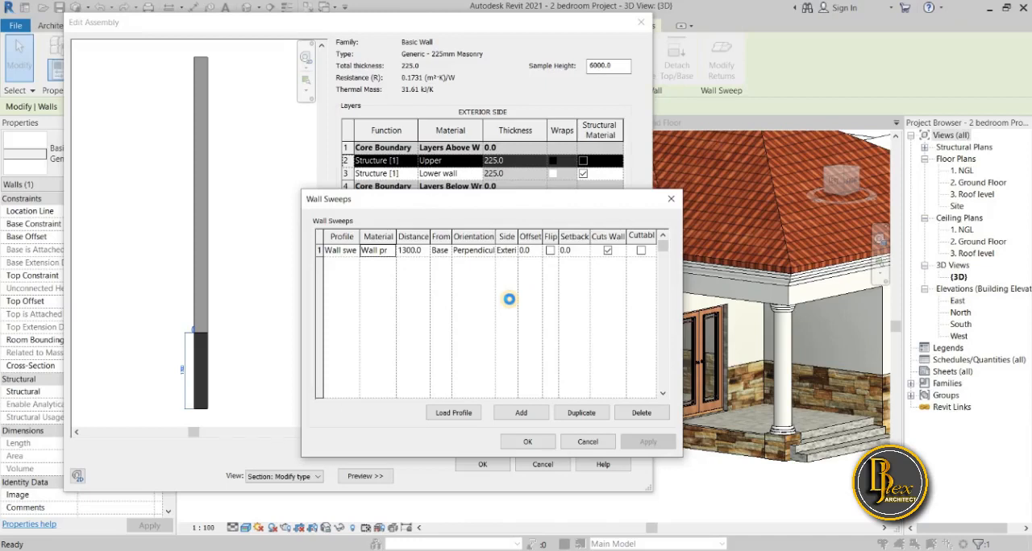
{"action": "left_click", "coordinate": [527, 442]}
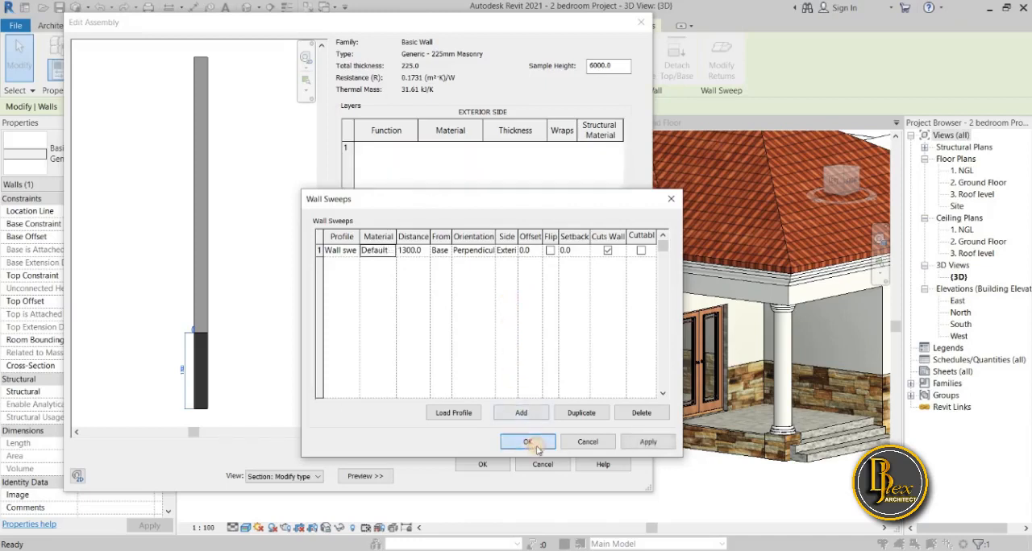
Accept the edited assembly, apply the wall type changes to the model, and inspect the sweep's finish near the front corner.
{"action": "left_click", "coordinate": [494, 469]}
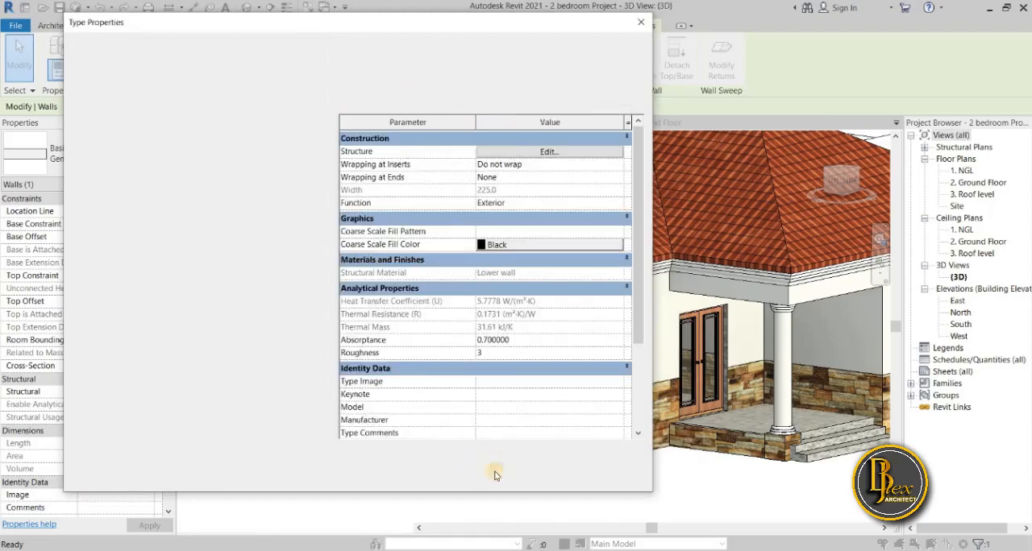
{"action": "left_click", "coordinate": [363, 476]}
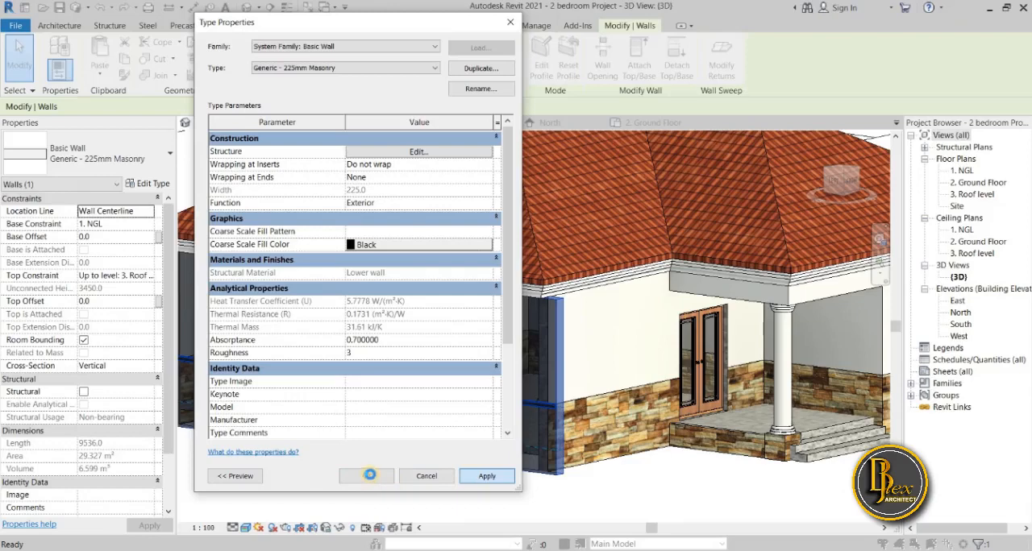
{"action": "left_click", "coordinate": [369, 477]}
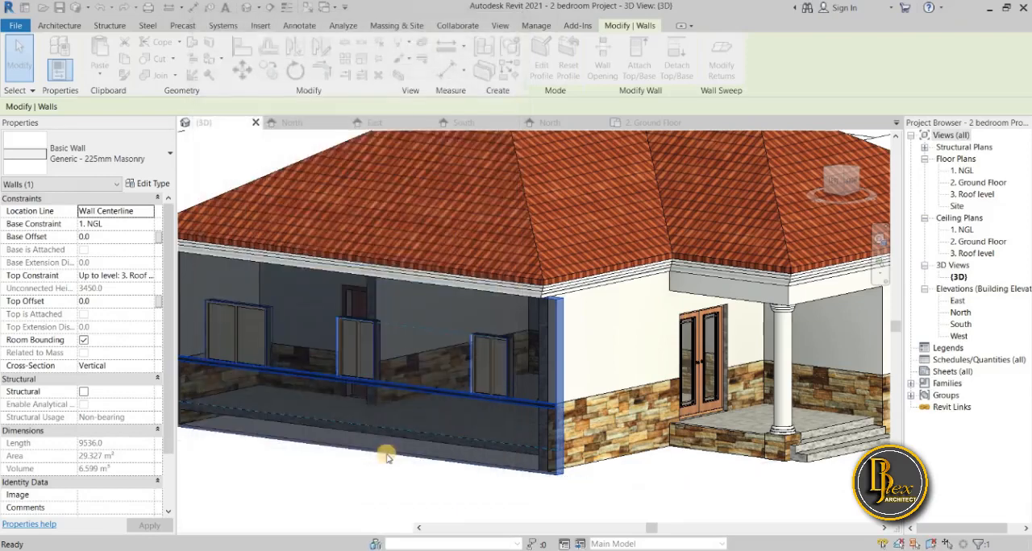
{"action": "left_click", "coordinate": [401, 494]}
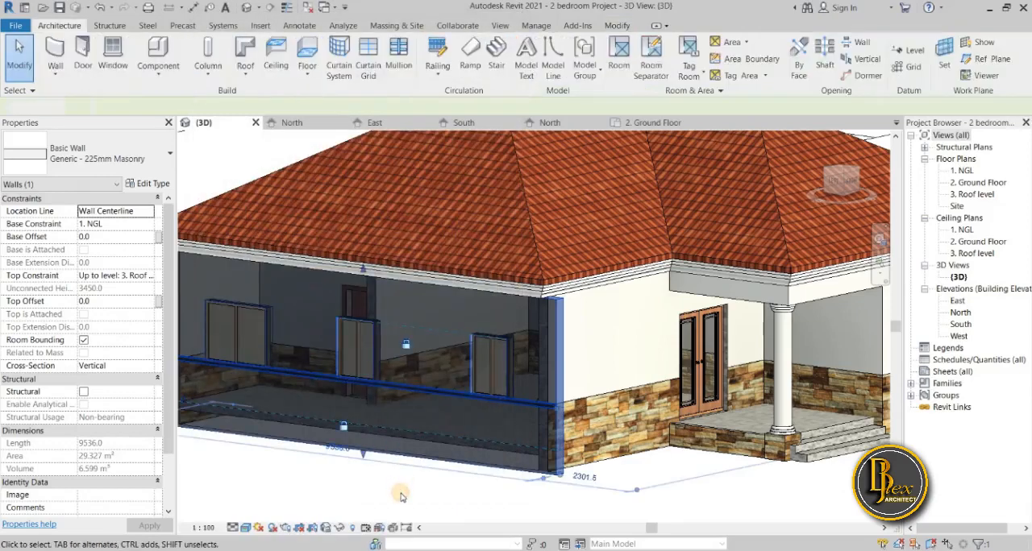
{"action": "scroll", "coordinate": [557, 424], "scroll_direction": "up", "scroll_amount": 5}
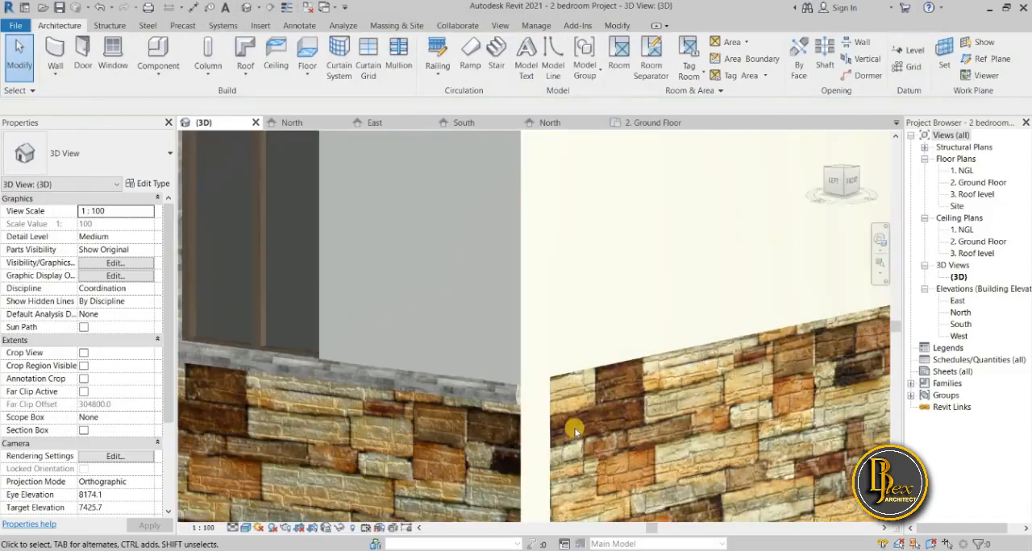
Examine the front walls and their sweep in the 3D view and around the entrance in the 2. Ground Floor plan.
{"action": "scroll", "coordinate": [574, 431], "scroll_direction": "down", "scroll_amount": 10}
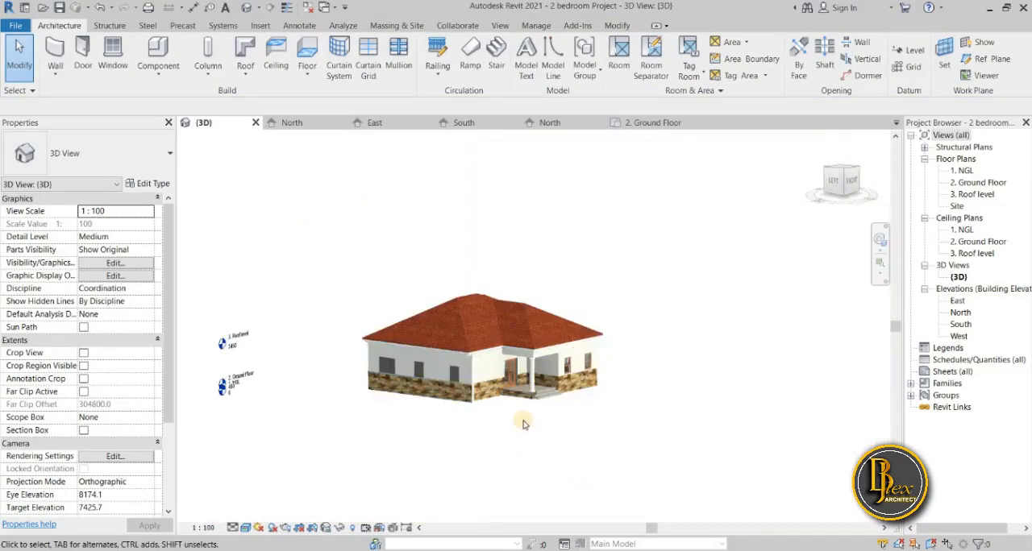
{"action": "scroll", "coordinate": [513, 407], "scroll_direction": "up", "scroll_amount": 4}
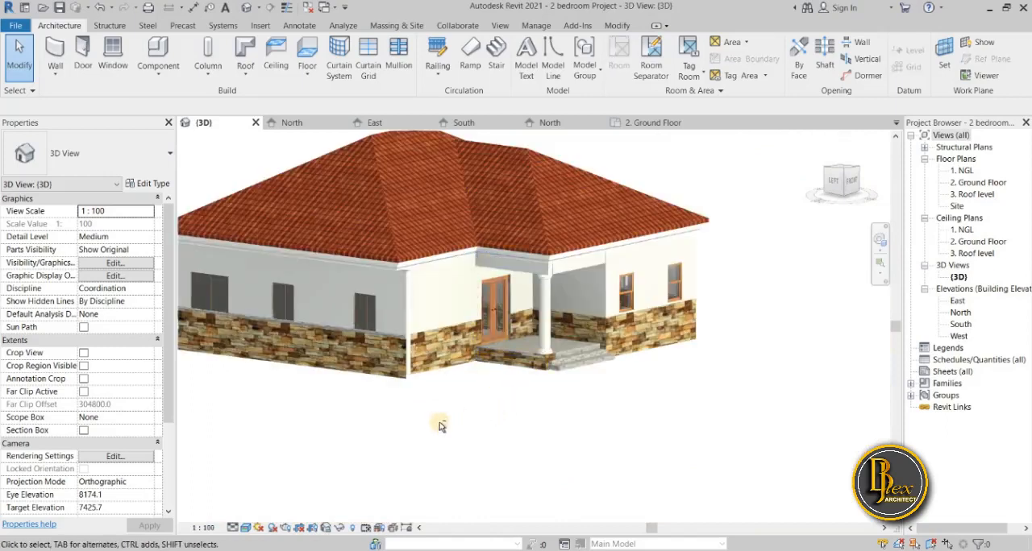
{"action": "middle_click_drag", "start_coordinate": [338, 424], "coordinate": [299, 414], "text": "shift"}
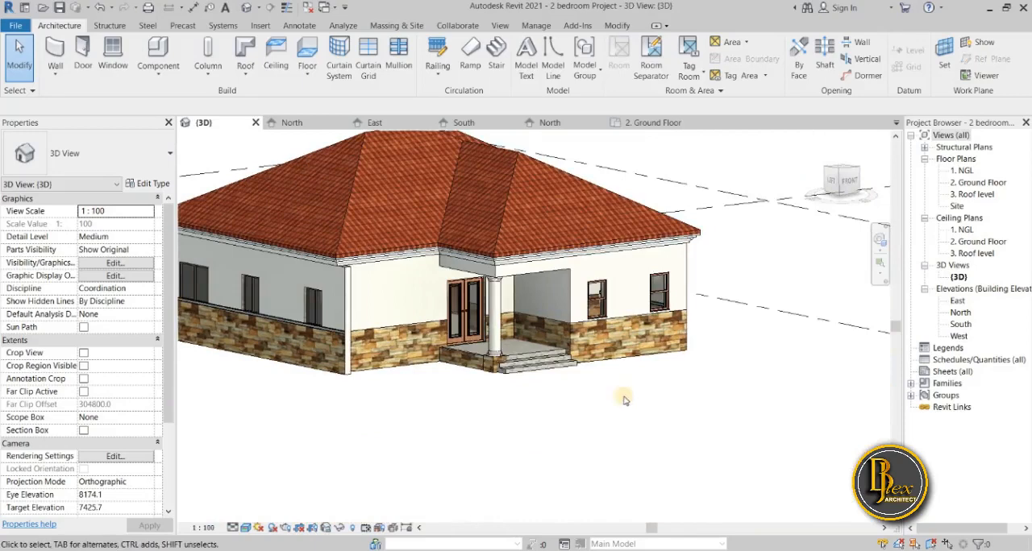
{"action": "middle_click_drag", "start_coordinate": [623, 399], "coordinate": [665, 412], "text": "shift"}
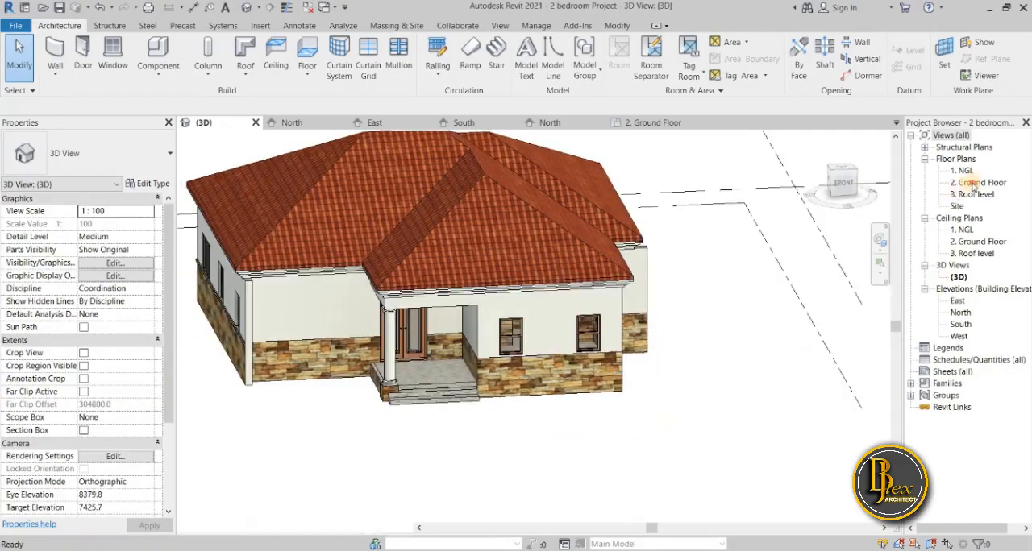
{"action": "double_click", "coordinate": [972, 183]}
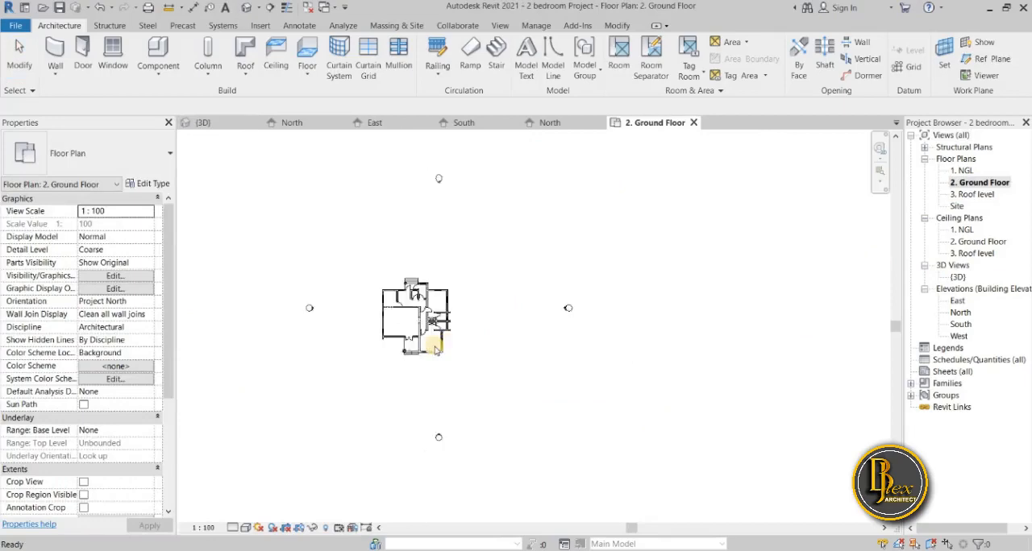
{"action": "scroll", "coordinate": [435, 349], "scroll_direction": "up", "scroll_amount": 5}
{"action": "scroll", "coordinate": [524, 379], "scroll_direction": "down", "scroll_amount": 3}
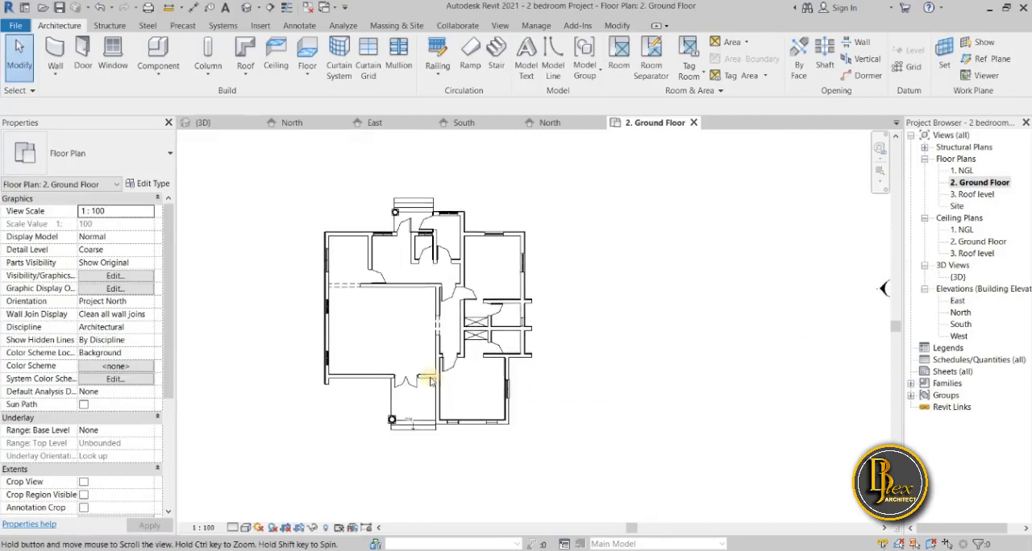
{"action": "scroll", "coordinate": [386, 369], "scroll_direction": "up", "scroll_amount": 3}
{"action": "middle_click_drag", "start_coordinate": [322, 408], "coordinate": [365, 442]}
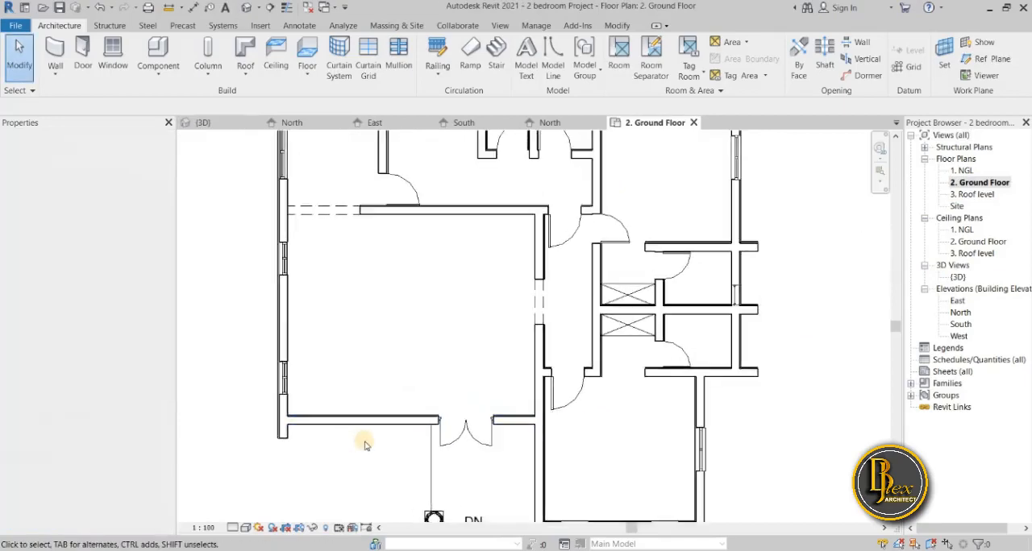
{"action": "scroll", "coordinate": [364, 445], "scroll_direction": "up", "scroll_amount": 4}
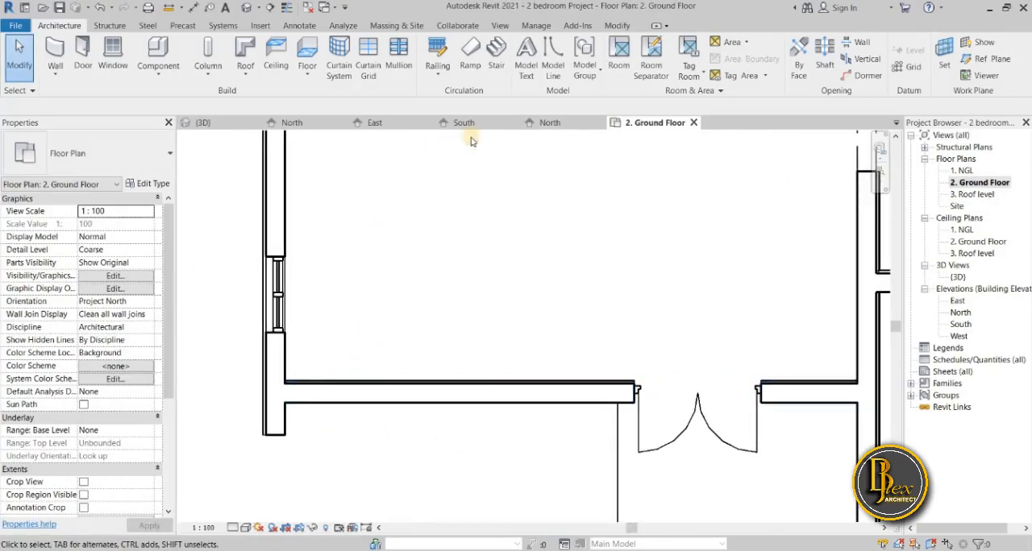
{"action": "left_click", "coordinate": [233, 129]}
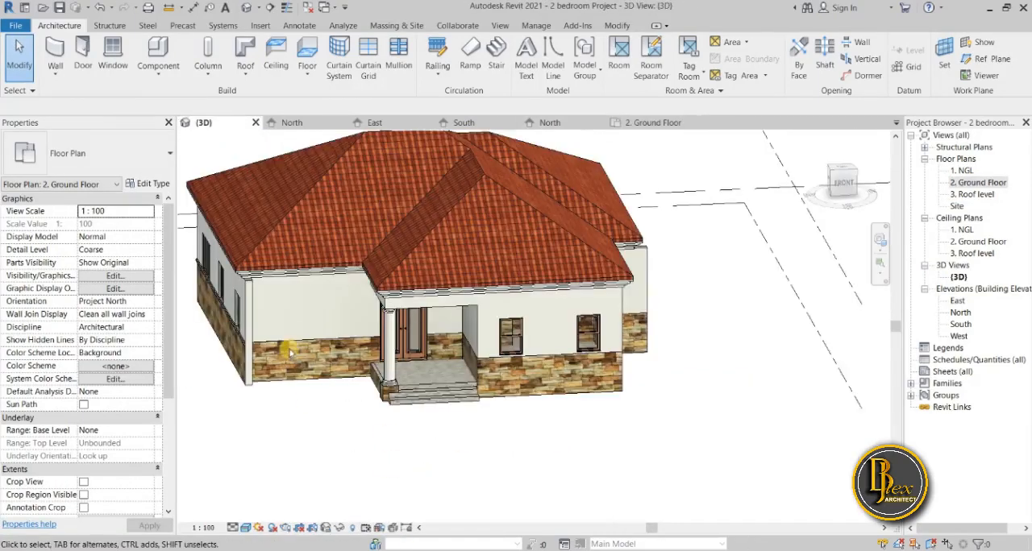
{"action": "scroll", "coordinate": [352, 372], "scroll_direction": "down", "scroll_amount": 2}
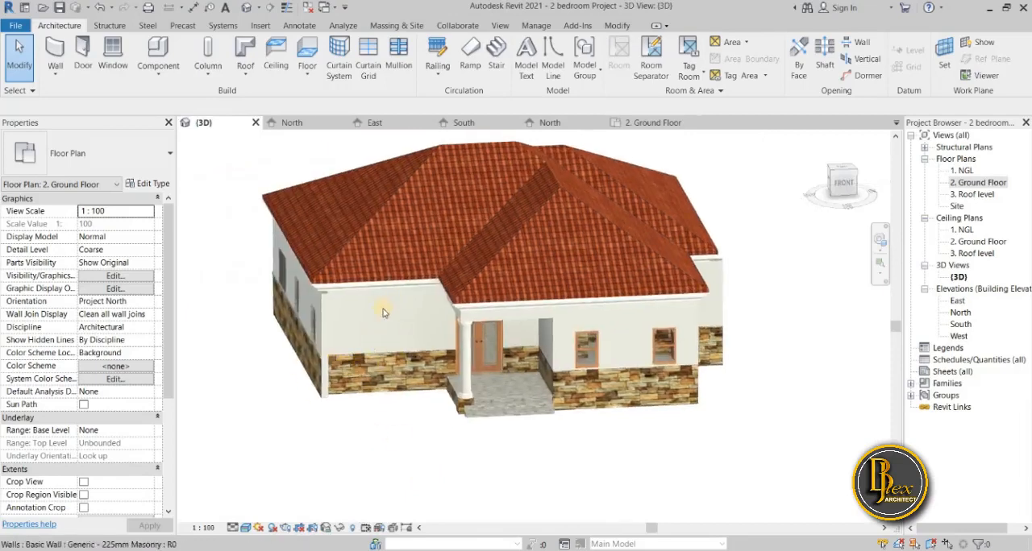
{"action": "scroll", "coordinate": [371, 333], "scroll_direction": "up", "scroll_amount": 3}
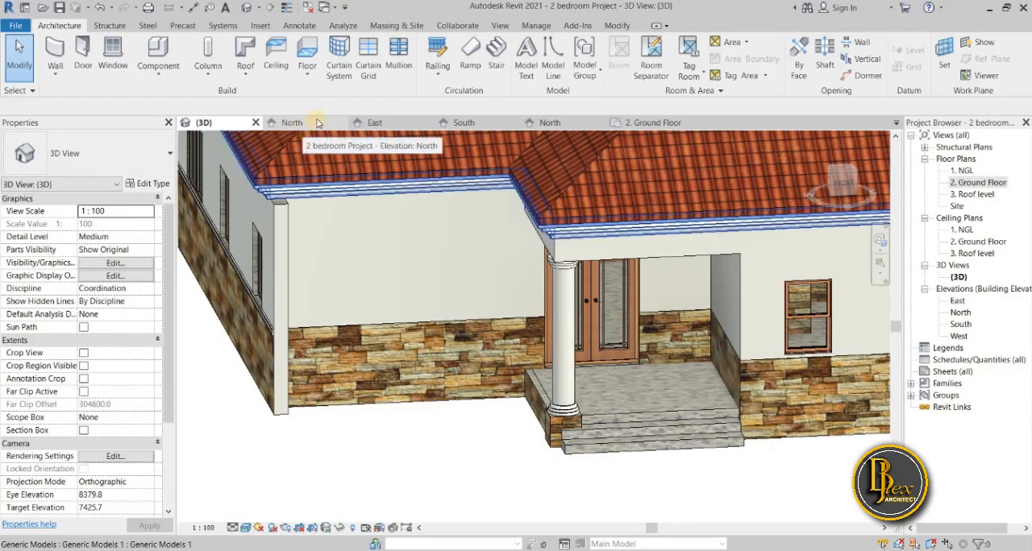
Flip the orientation of the double-door entrance wall in the 2. Ground Floor plan and check its sweep in the 3D view.
{"action": "left_click", "coordinate": [666, 122]}
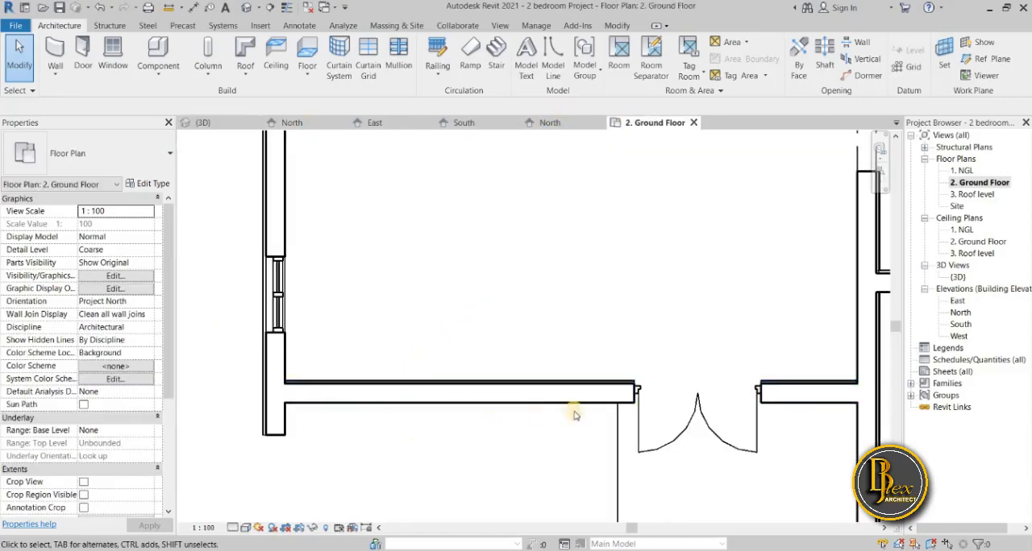
{"action": "scroll", "coordinate": [354, 427], "scroll_direction": "down", "scroll_amount": 3}
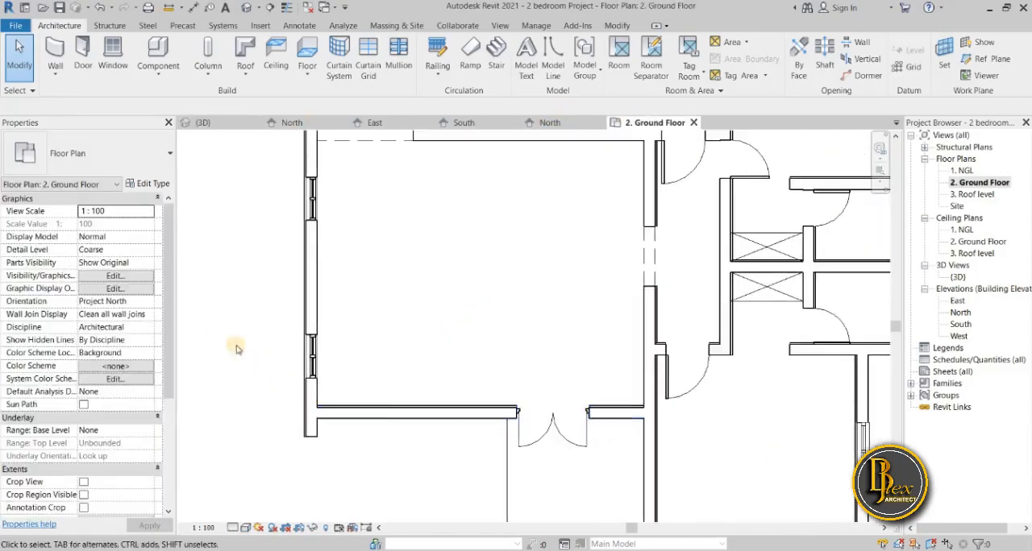
{"action": "middle_click_drag", "start_coordinate": [355, 329], "coordinate": [304, 270]}
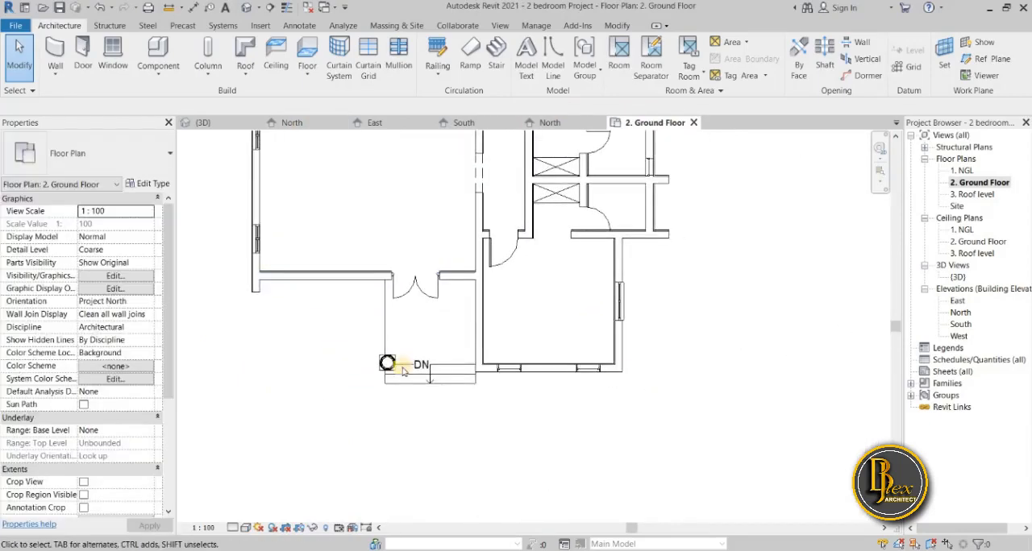
{"action": "middle_click_drag", "start_coordinate": [397, 367], "coordinate": [555, 428]}
{"action": "scroll", "coordinate": [479, 351], "scroll_direction": "up", "scroll_amount": 3}
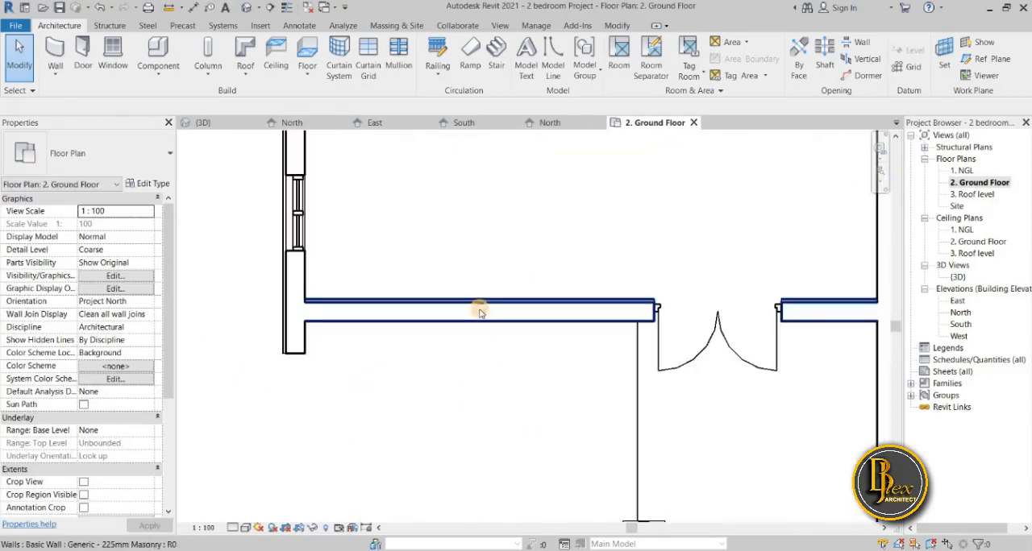
{"action": "left_click", "coordinate": [479, 309]}
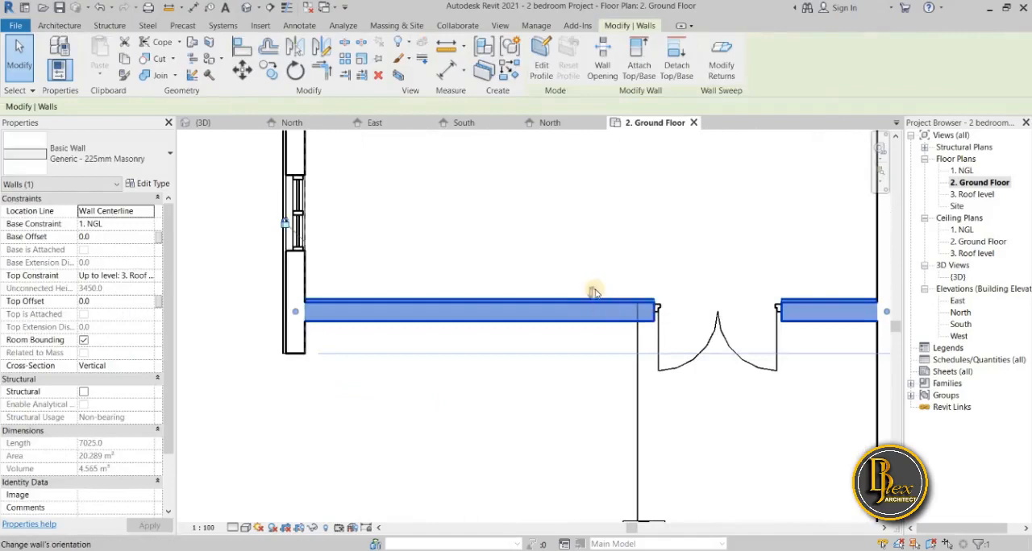
{"action": "scroll", "coordinate": [593, 292], "scroll_direction": "up", "scroll_amount": 2}
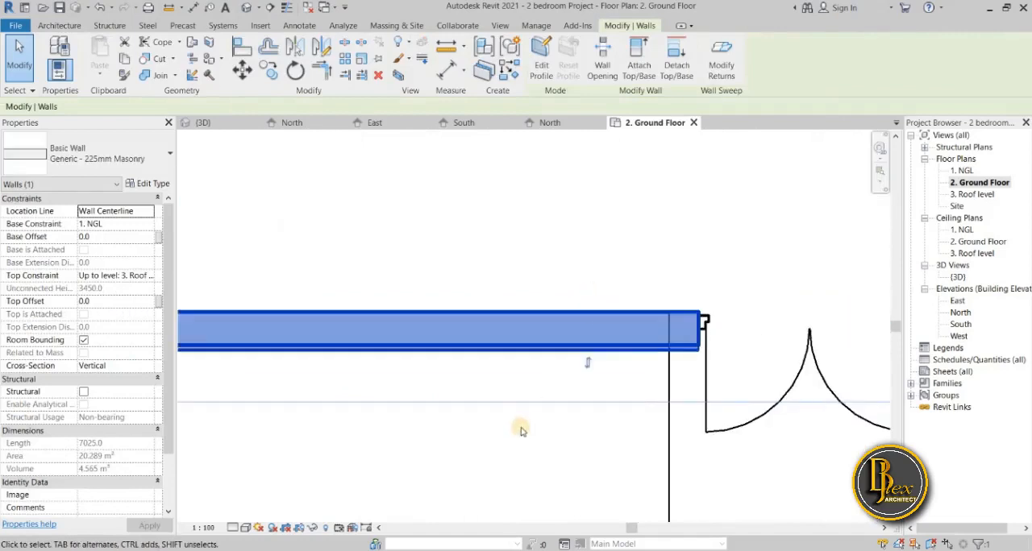
{"action": "scroll", "coordinate": [521, 427], "scroll_direction": "down", "scroll_amount": 2}
{"action": "key", "text": "Escape"}
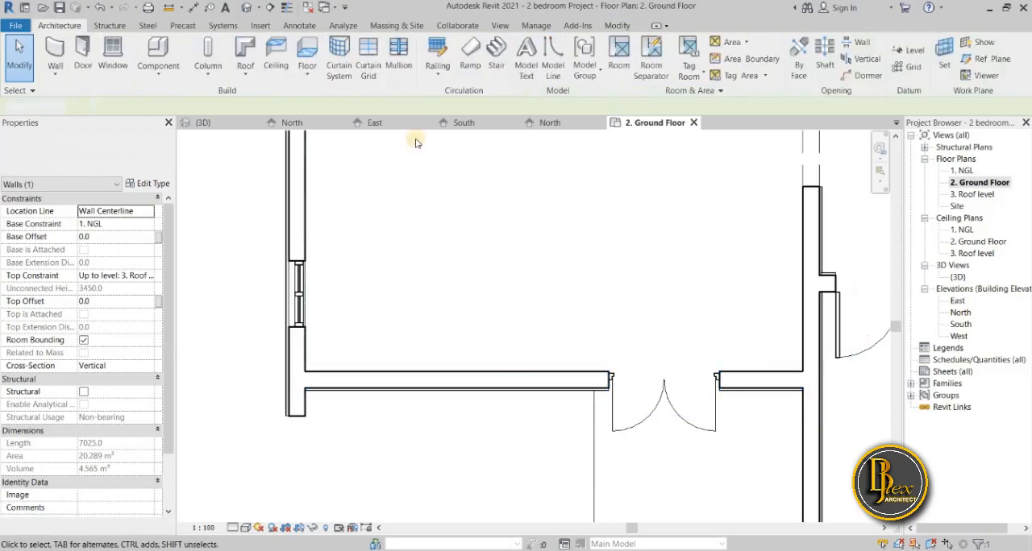
{"action": "left_click", "coordinate": [248, 126]}
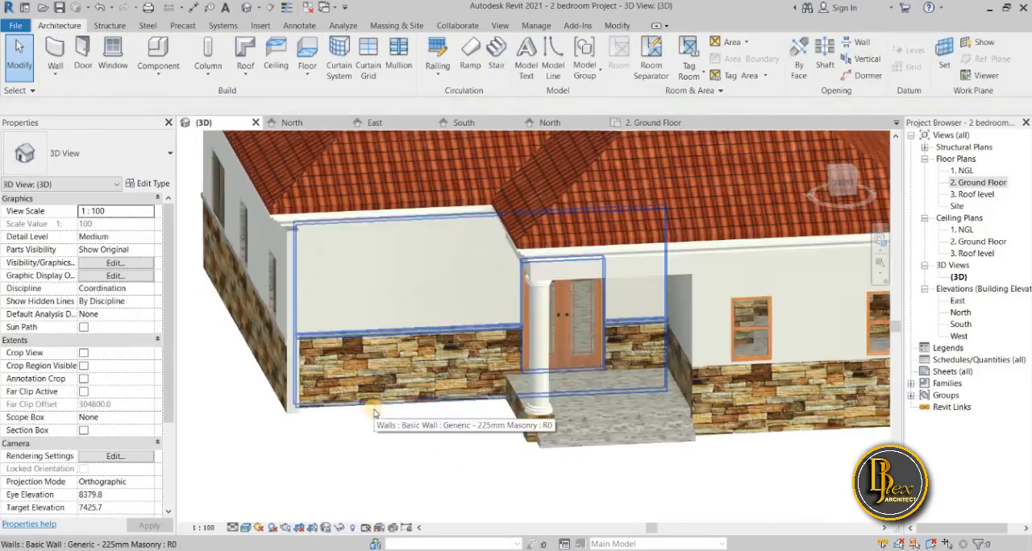
{"action": "middle_click_drag", "start_coordinate": [396, 396], "coordinate": [487, 383]}
{"action": "middle_click_drag", "start_coordinate": [376, 410], "coordinate": [795, 326], "text": "shift"}
{"action": "middle_click_drag", "start_coordinate": [737, 304], "coordinate": [744, 310], "text": "shift"}
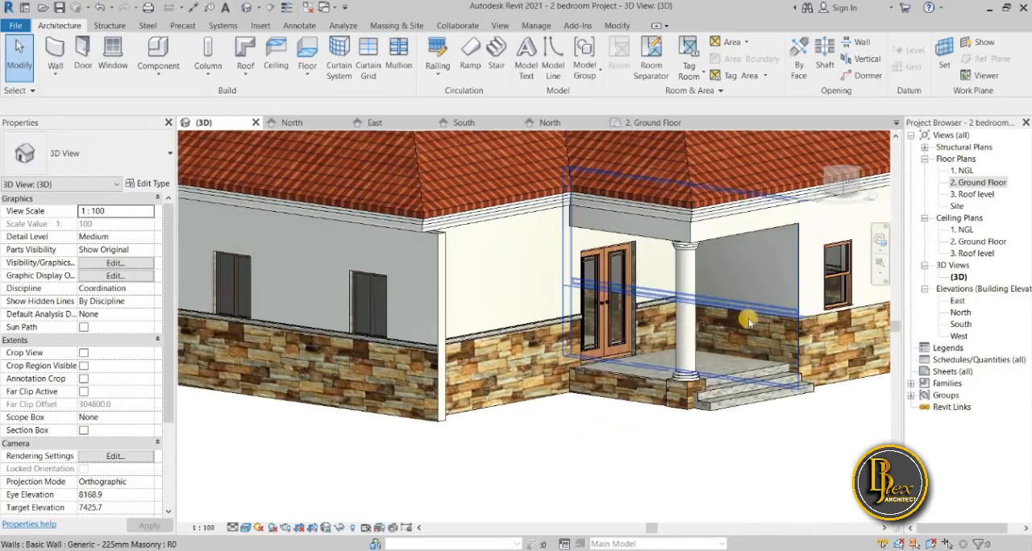
Flip the porch's side wall in the 3D view and inspect its sweep where it meets the front wall.
{"action": "left_click", "coordinate": [647, 123]}
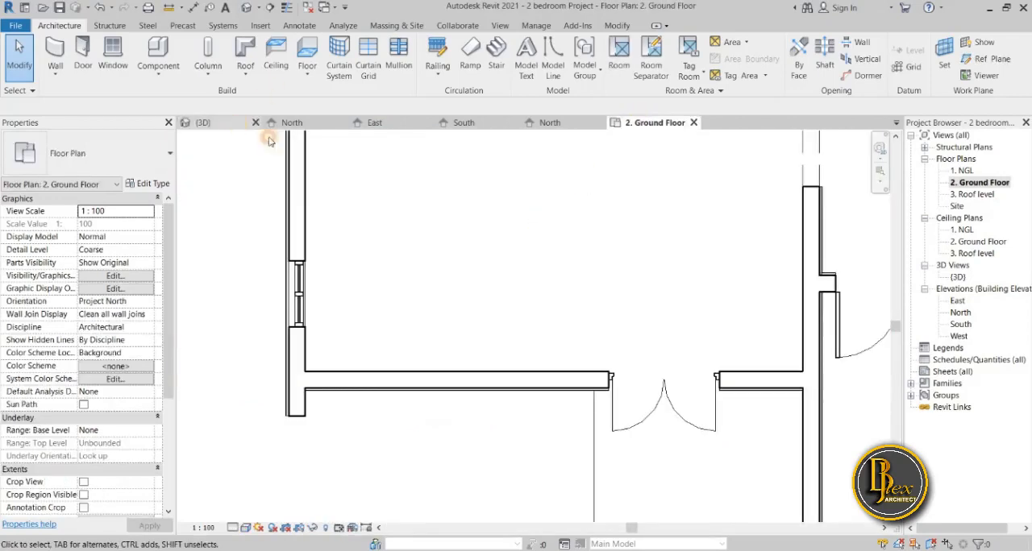
{"action": "left_click", "coordinate": [234, 123]}
{"action": "left_click", "coordinate": [794, 343]}
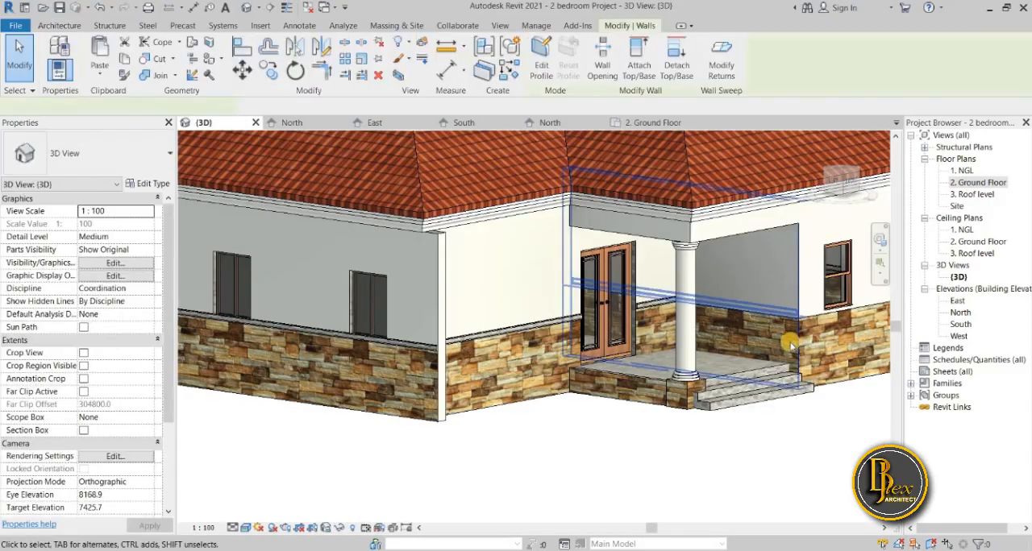
{"action": "key", "text": "space"}
{"action": "left_click", "coordinate": [769, 452]}
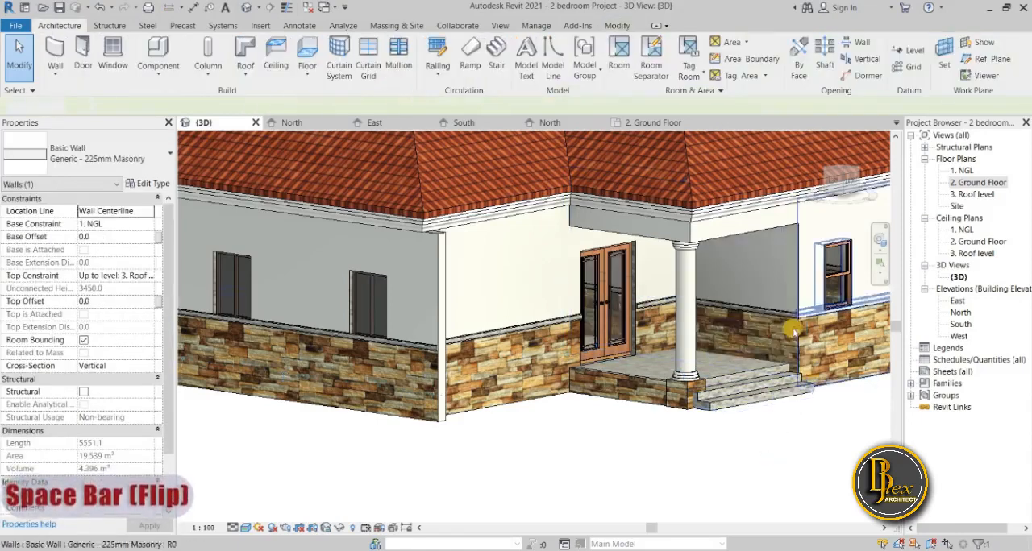
{"action": "middle_click_drag", "start_coordinate": [787, 377], "coordinate": [693, 391], "text": "shift"}
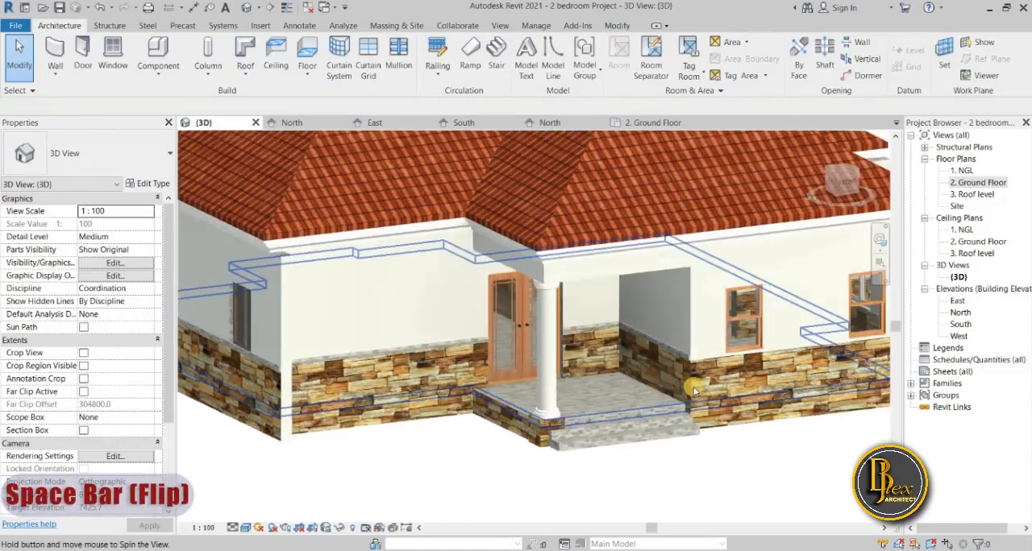
{"action": "scroll", "coordinate": [689, 379], "scroll_direction": "up", "scroll_amount": 6}
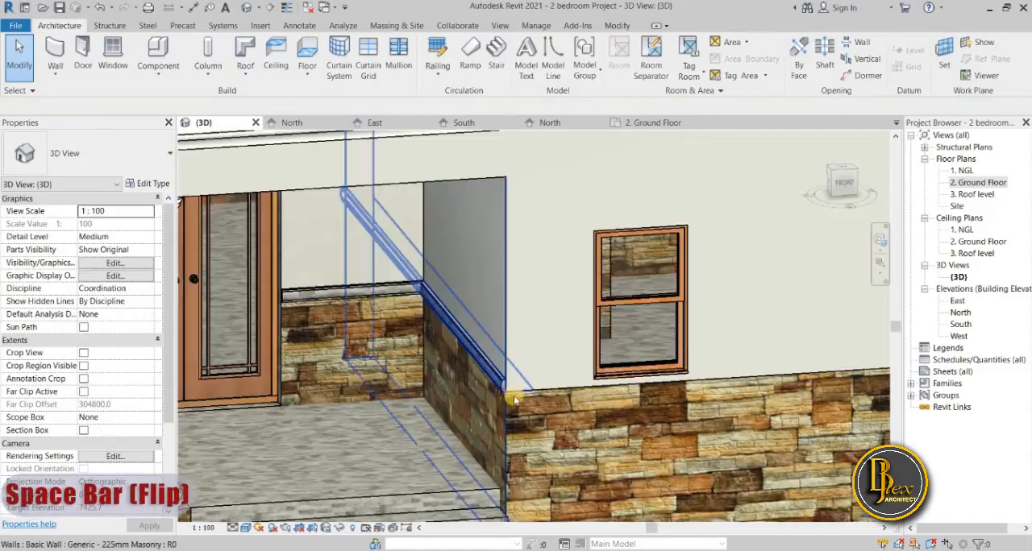
{"action": "scroll", "coordinate": [562, 434], "scroll_direction": "down", "scroll_amount": 4}
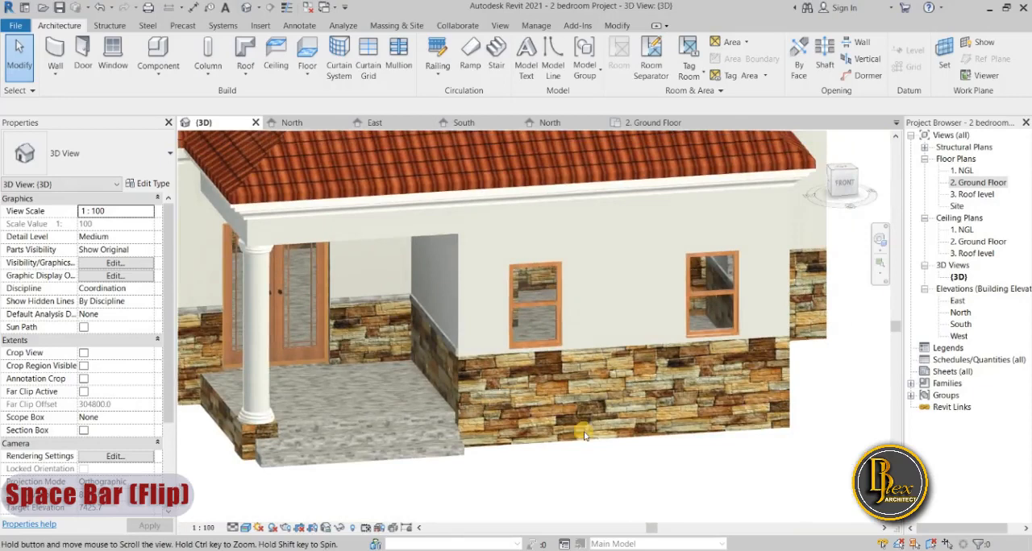
{"action": "middle_click_drag", "start_coordinate": [585, 433], "coordinate": [534, 139], "text": "shift"}
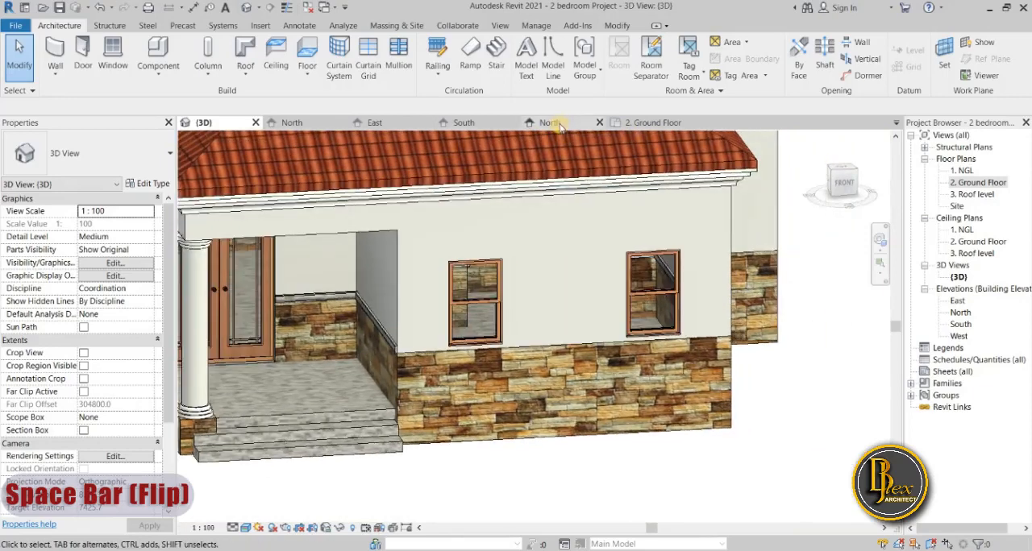
Flip the orientation of the front room's two-window wall in the 2. Ground Floor plan so its sweep faces outside.
{"action": "left_click", "coordinate": [652, 122]}
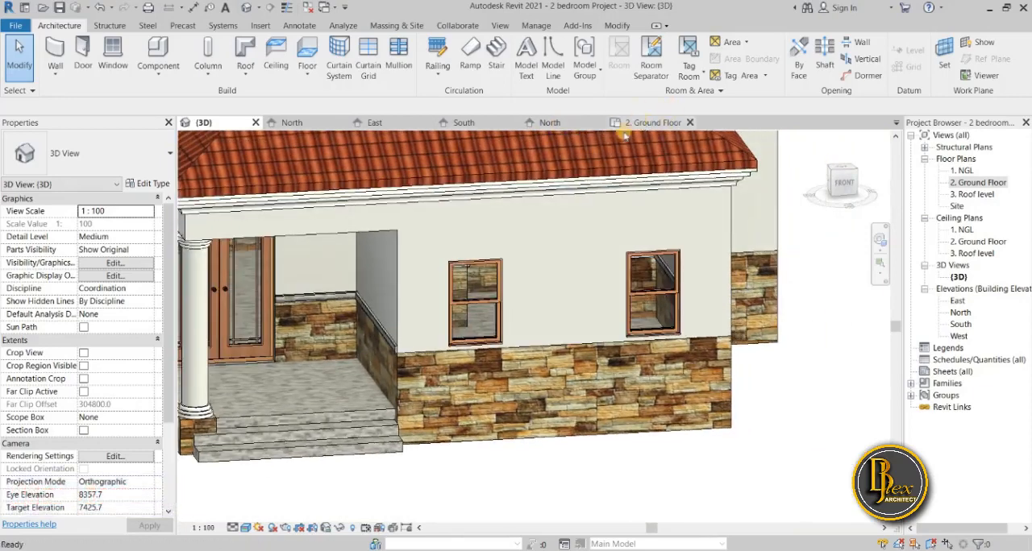
{"action": "scroll", "coordinate": [566, 436], "scroll_direction": "down", "scroll_amount": 2}
{"action": "middle_click_drag", "start_coordinate": [524, 398], "coordinate": [335, 260]}
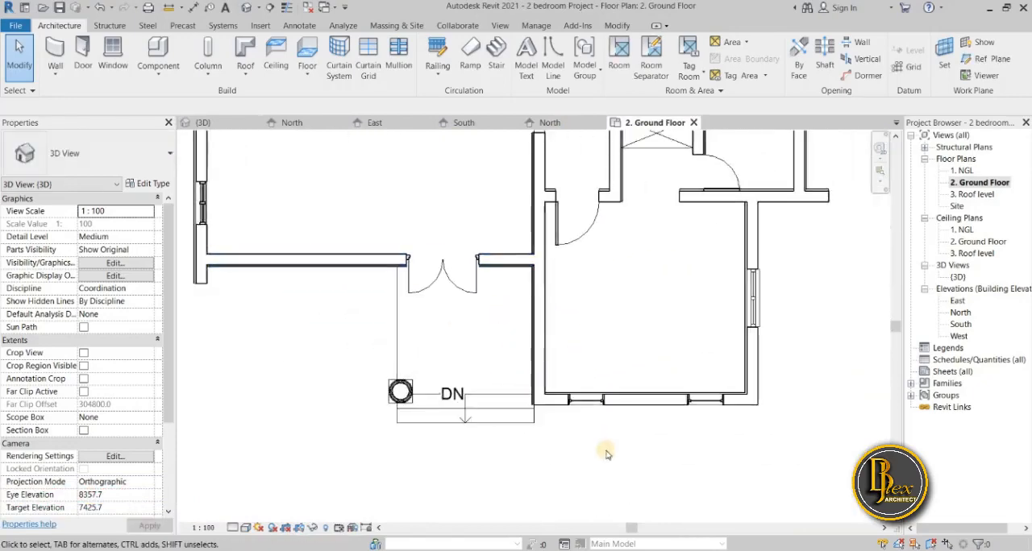
{"action": "scroll", "coordinate": [567, 396], "scroll_direction": "up", "scroll_amount": 2}
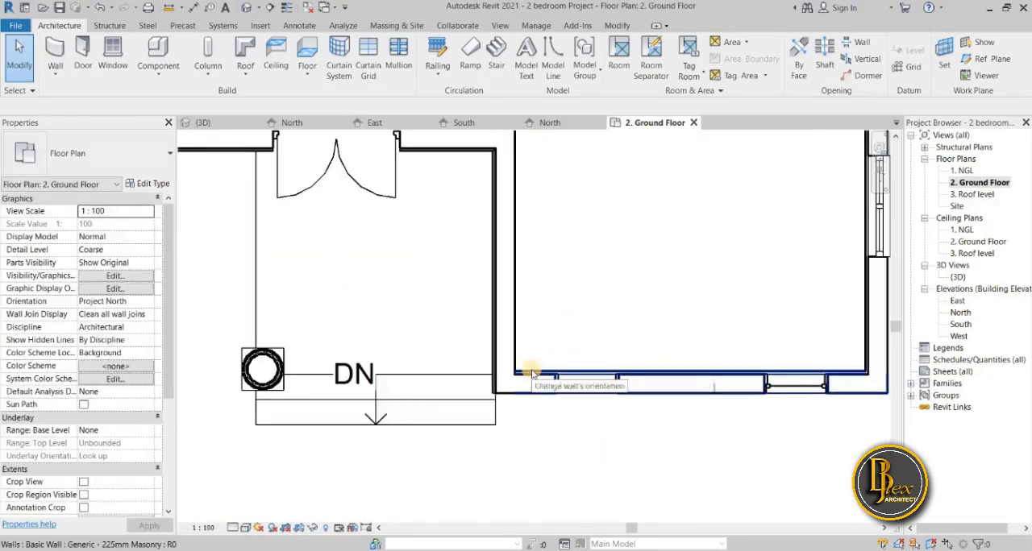
{"action": "left_click", "coordinate": [532, 374]}
{"action": "scroll", "coordinate": [626, 442], "scroll_direction": "down", "scroll_amount": 2}
{"action": "middle_click_drag", "start_coordinate": [624, 444], "coordinate": [445, 454]}
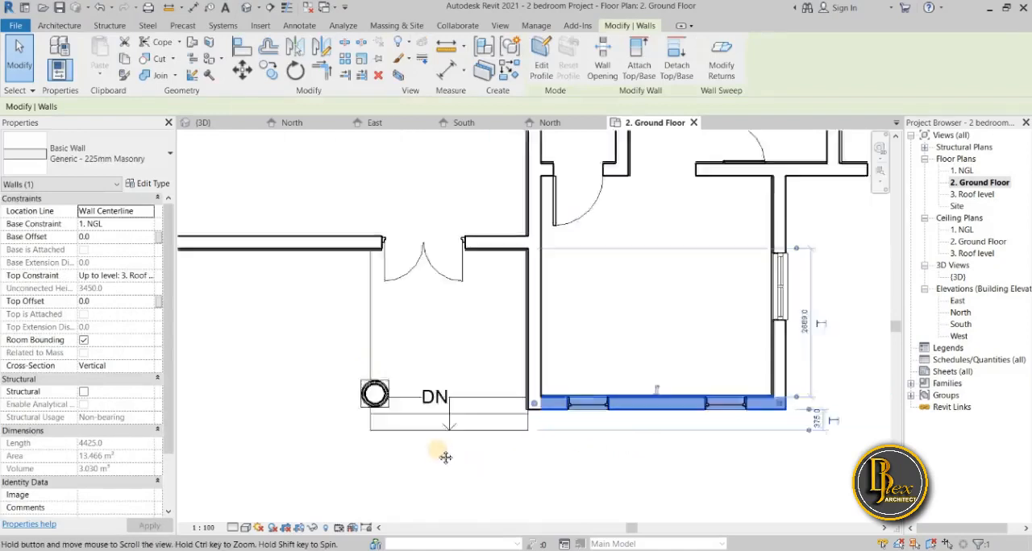
{"action": "left_click", "coordinate": [494, 492]}
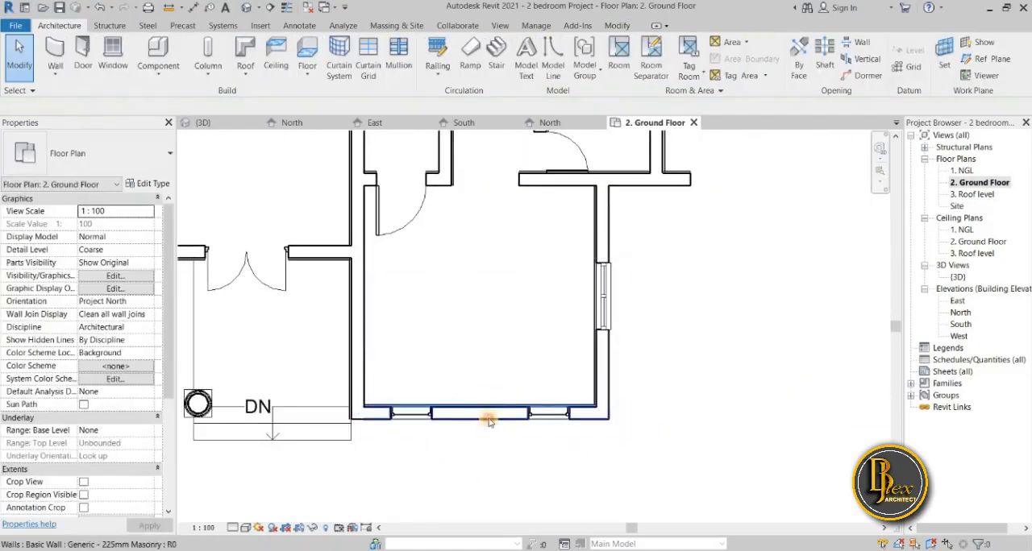
{"action": "left_click", "coordinate": [522, 373]}
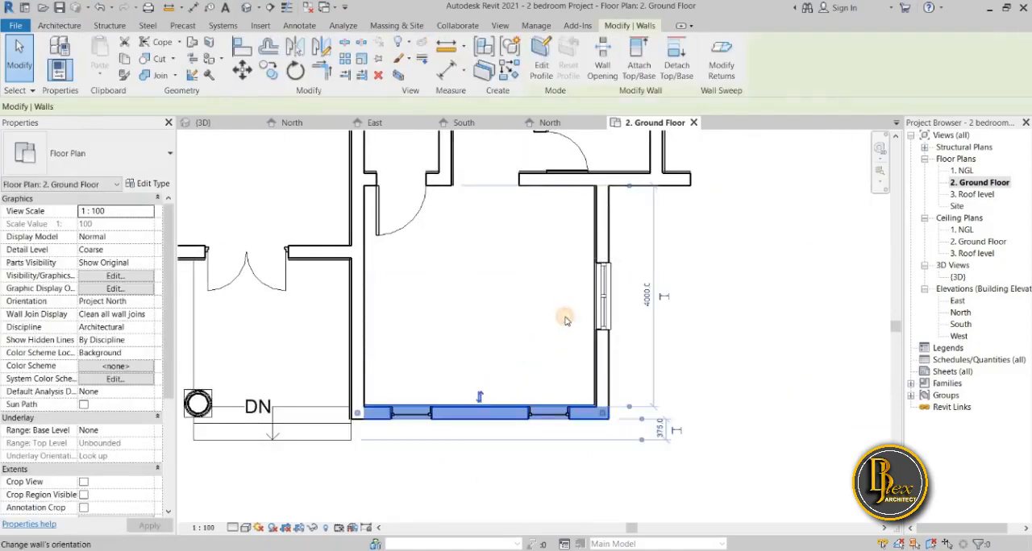
Flip the front room's right side wall in the 3D view and check the sweep along the house's right side.
{"action": "scroll", "coordinate": [512, 350], "scroll_direction": "down", "scroll_amount": 2}
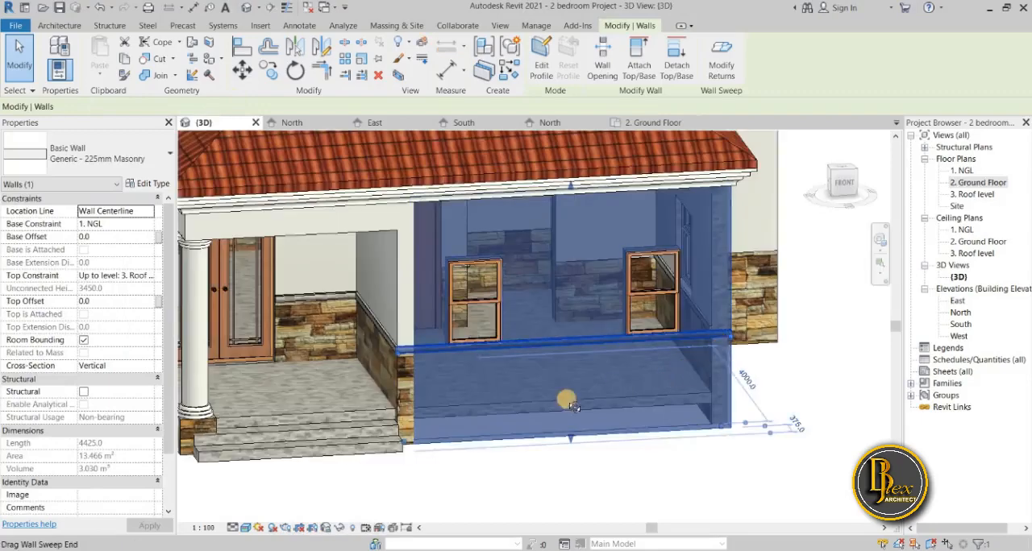
{"action": "middle_click_drag", "start_coordinate": [564, 401], "coordinate": [507, 418], "text": "shift"}
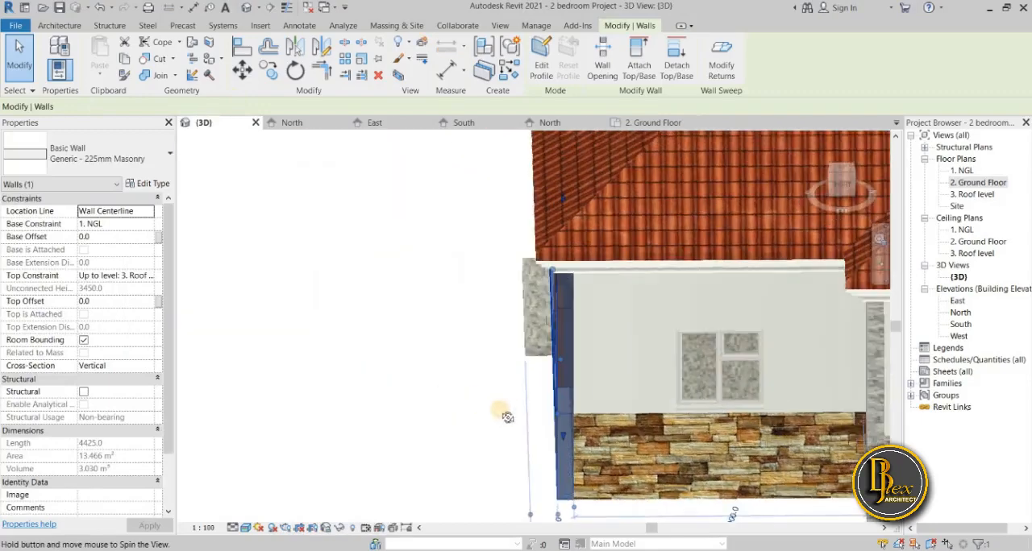
{"action": "middle_click_drag", "start_coordinate": [460, 341], "coordinate": [579, 375], "text": "shift"}
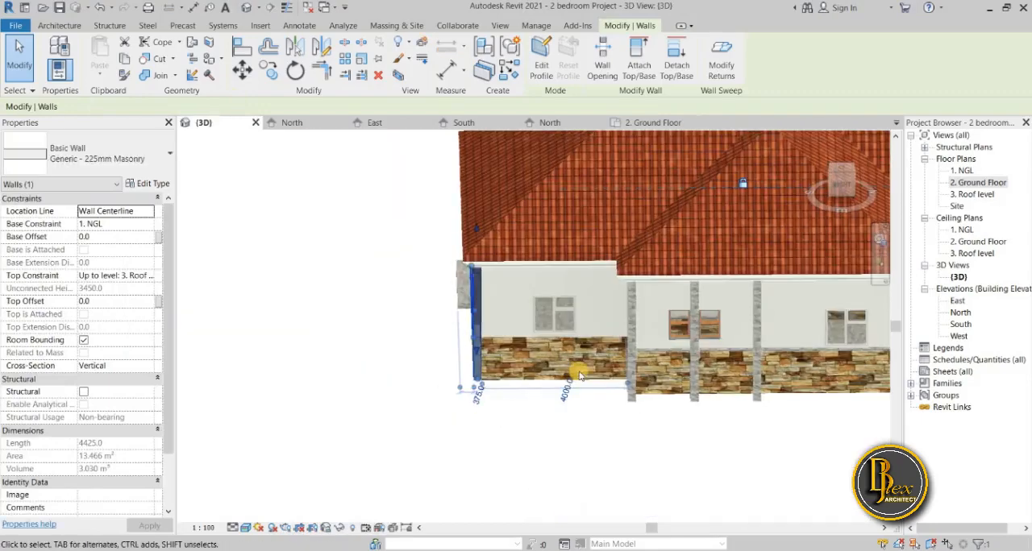
{"action": "key", "text": "Escape"}
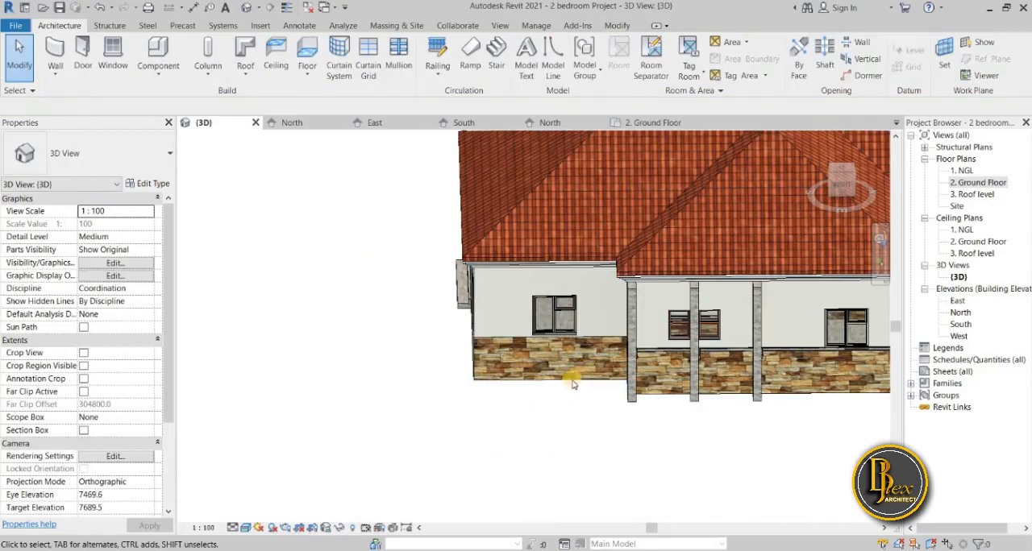
{"action": "left_click", "coordinate": [526, 332]}
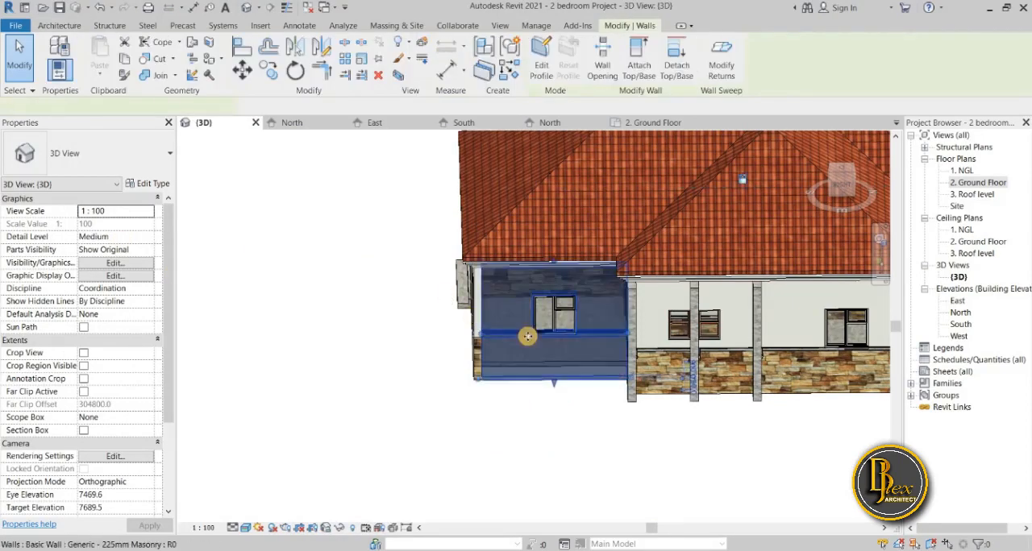
{"action": "left_click", "coordinate": [607, 462]}
{"action": "scroll", "coordinate": [606, 463], "scroll_direction": "down", "scroll_amount": 1}
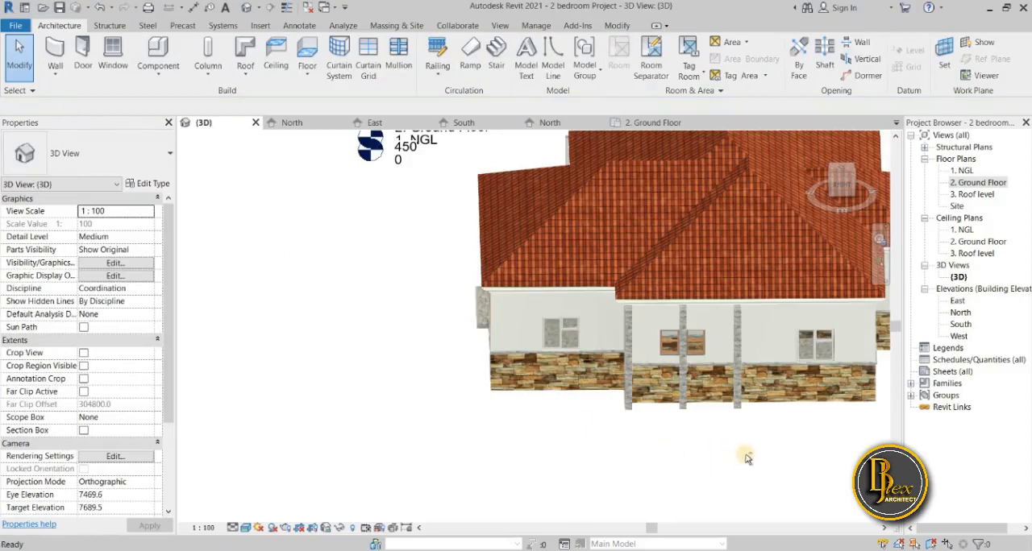
{"action": "middle_click", "coordinate": [784, 439]}
{"action": "middle_click", "coordinate": [784, 439]}
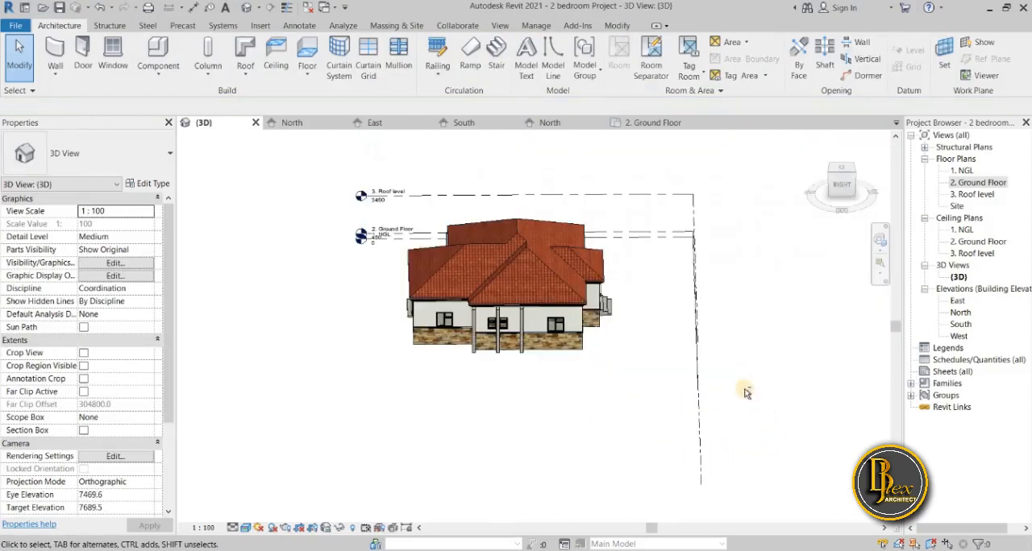
Flip the projecting wall between the front corner room and the bathroom in the 2. Ground Floor plan.
{"action": "left_click", "coordinate": [663, 125]}
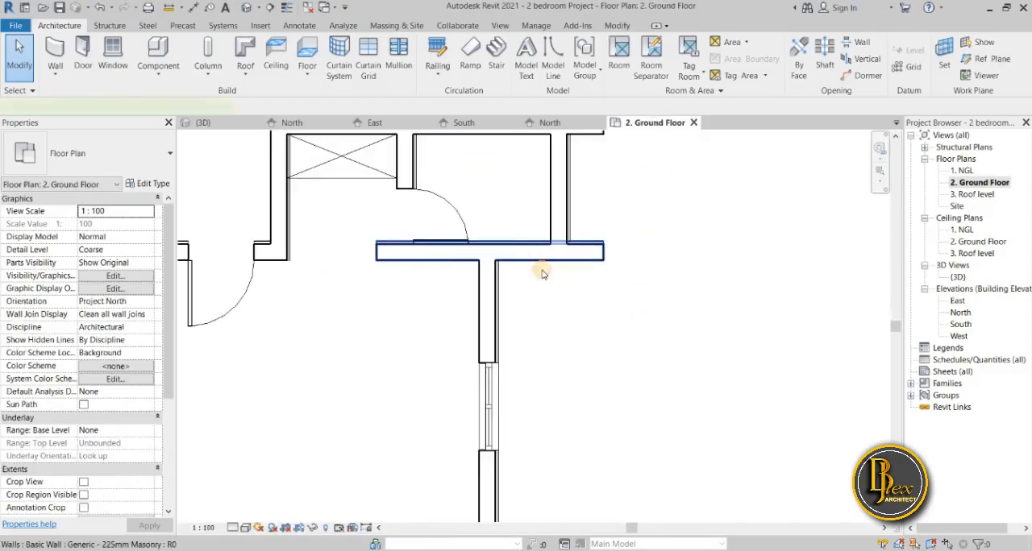
{"action": "left_click", "coordinate": [538, 278]}
{"action": "left_click_drag", "start_coordinate": [559, 256], "coordinate": [559, 260]}
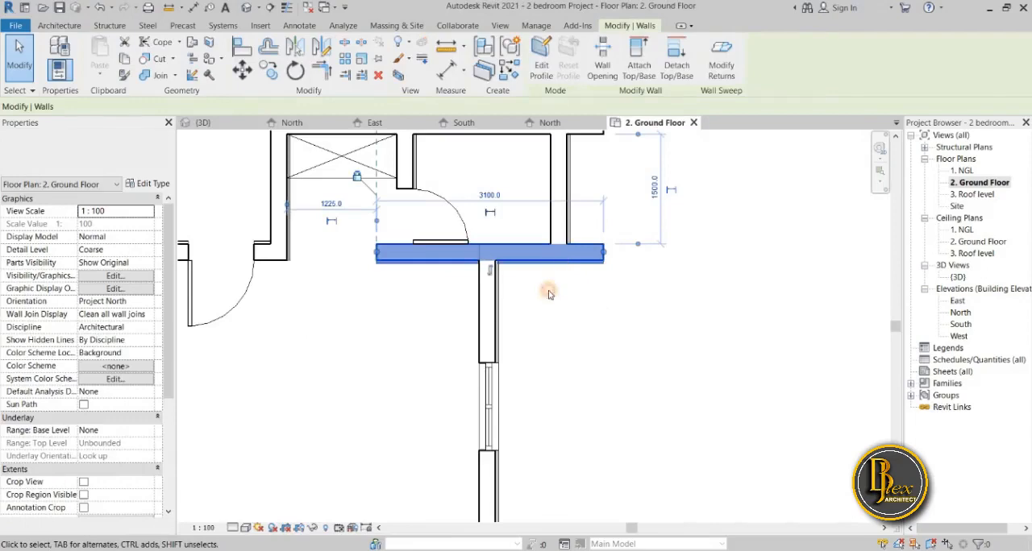
{"action": "left_click", "coordinate": [549, 294]}
Examine the orientation of the remaining exterior walls around the 2. Ground Floor plan.
{"action": "middle_click_drag", "start_coordinate": [602, 322], "coordinate": [573, 400]}
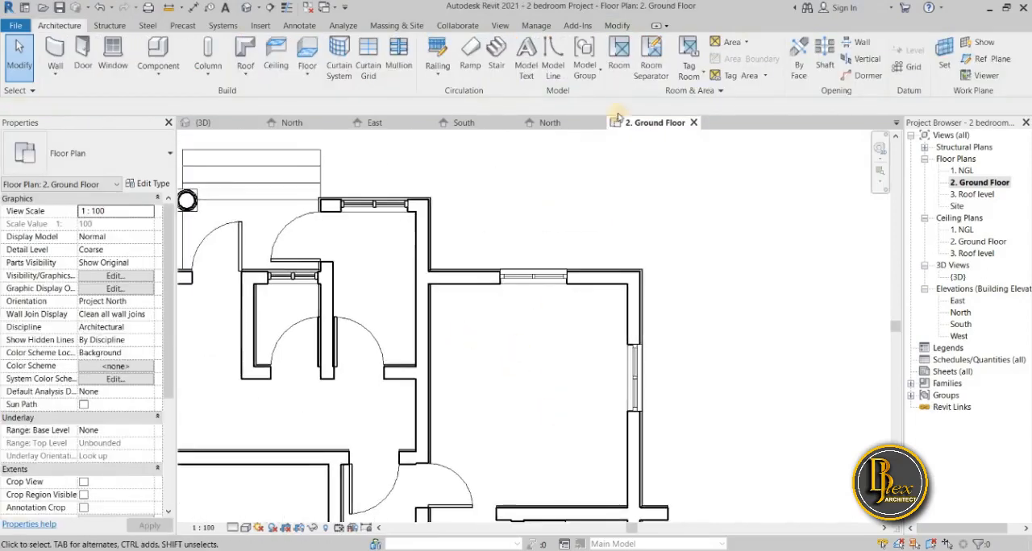
{"action": "middle_click_drag", "start_coordinate": [466, 248], "coordinate": [776, 257]}
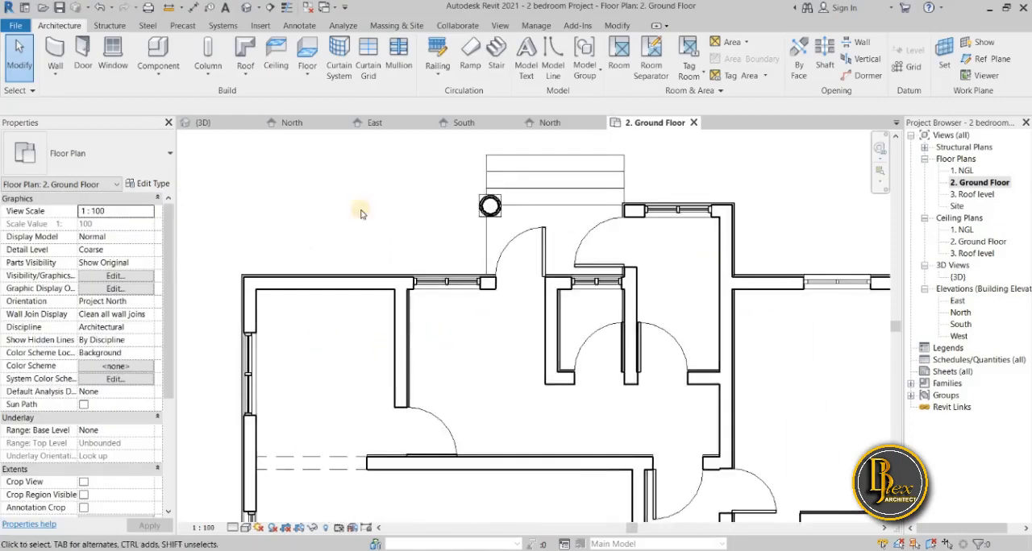
{"action": "middle_click_drag", "start_coordinate": [374, 183], "coordinate": [374, 161]}
{"action": "scroll", "coordinate": [367, 348], "scroll_direction": "down", "scroll_amount": 1}
{"action": "middle_click_drag", "start_coordinate": [368, 440], "coordinate": [390, 233]}
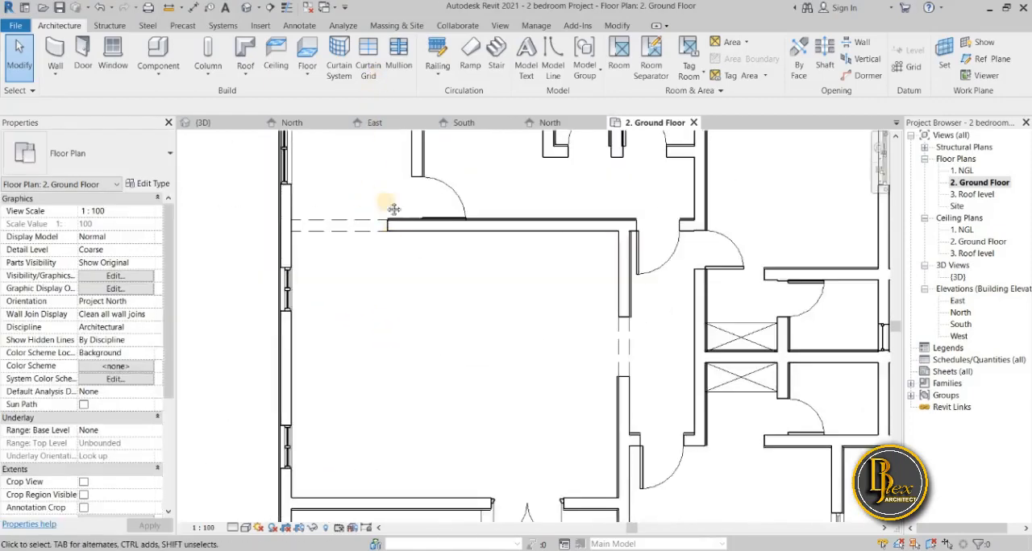
{"action": "mouse_move", "coordinate": [372, 309]}
{"action": "middle_mouse_down"}
{"action": "mouse_move", "coordinate": [362, 81]}
{"action": "mouse_move", "coordinate": [350, 53]}
{"action": "middle_mouse_up"}
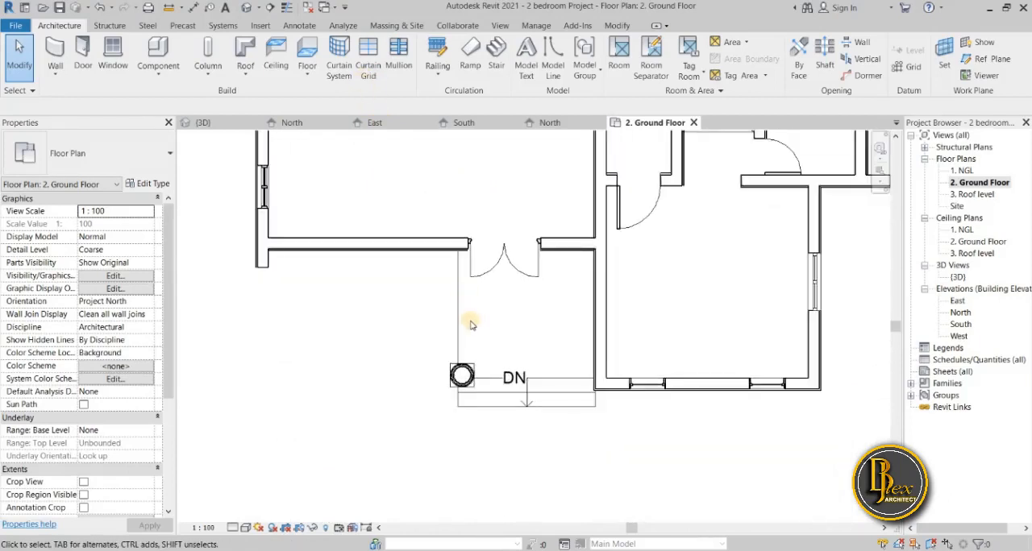
{"action": "scroll", "coordinate": [327, 415], "scroll_direction": "down", "scroll_amount": 5}
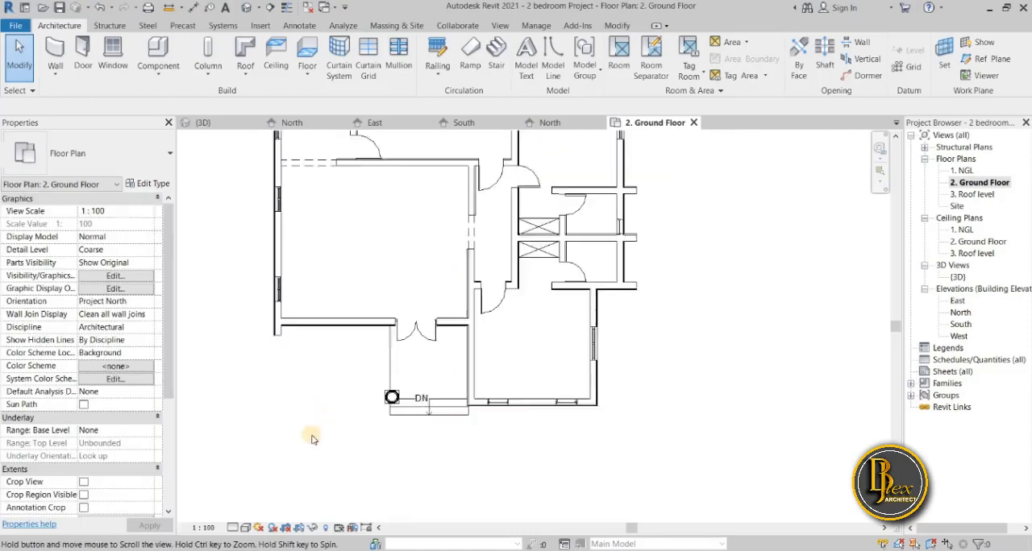
Examine the wall sweep around the left and front sides of the house and its entrance in the 3D view.
{"action": "left_click", "coordinate": [223, 126]}
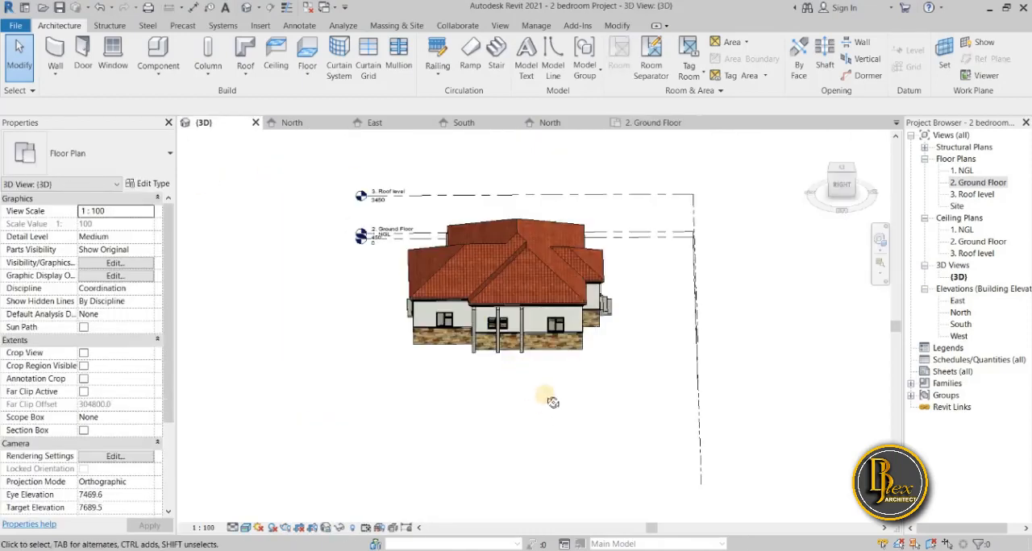
{"action": "middle_click_drag", "start_coordinate": [546, 445], "coordinate": [430, 352], "text": "shift"}
{"action": "scroll", "coordinate": [360, 304], "scroll_direction": "up", "scroll_amount": 3}
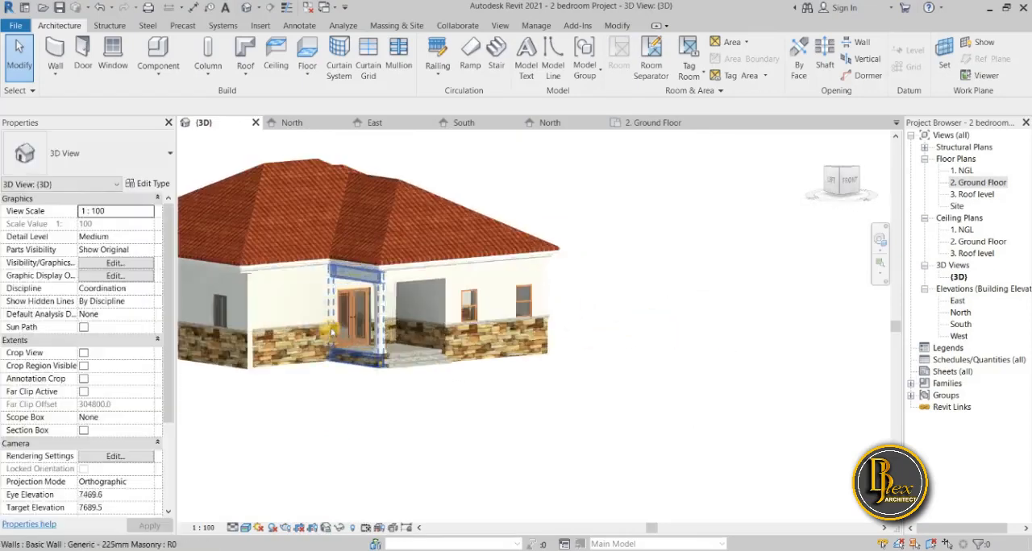
{"action": "scroll", "coordinate": [329, 372], "scroll_direction": "down", "scroll_amount": 1}
{"action": "middle_click_drag", "start_coordinate": [329, 372], "coordinate": [500, 410]}
{"action": "scroll", "coordinate": [524, 423], "scroll_direction": "up", "scroll_amount": 2}
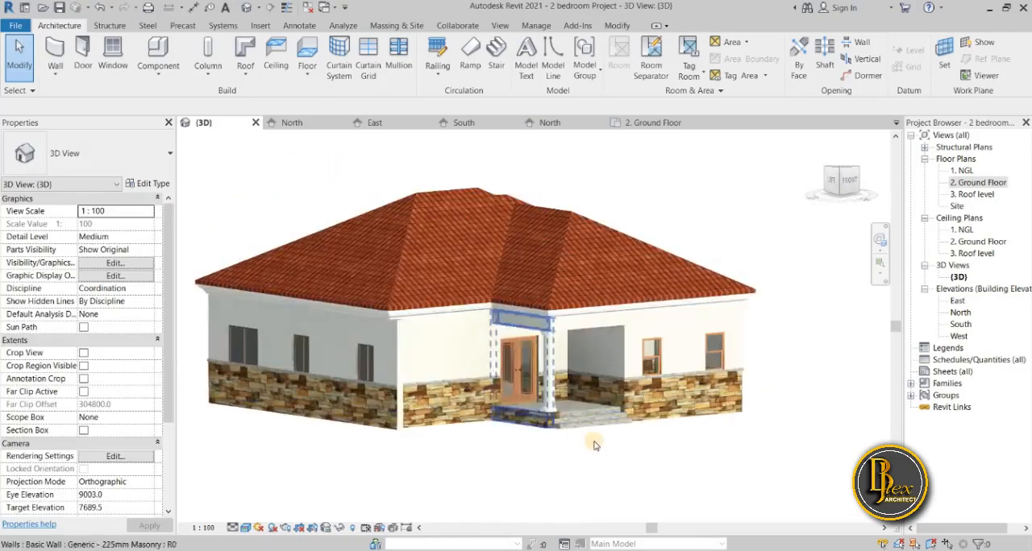
{"action": "middle_click_drag", "start_coordinate": [577, 460], "coordinate": [420, 421], "text": "shift"}
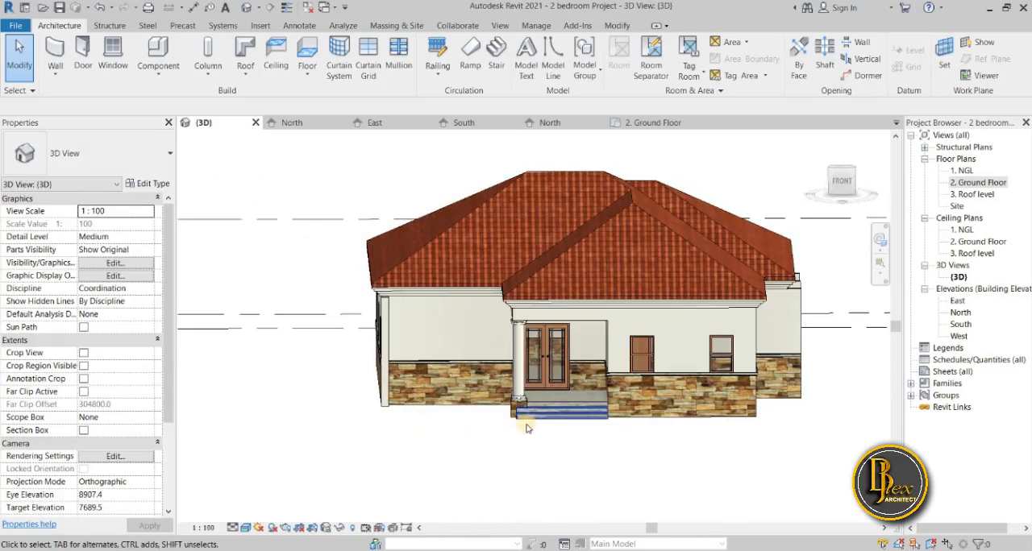
{"action": "scroll", "coordinate": [524, 429], "scroll_direction": "up", "scroll_amount": 4}
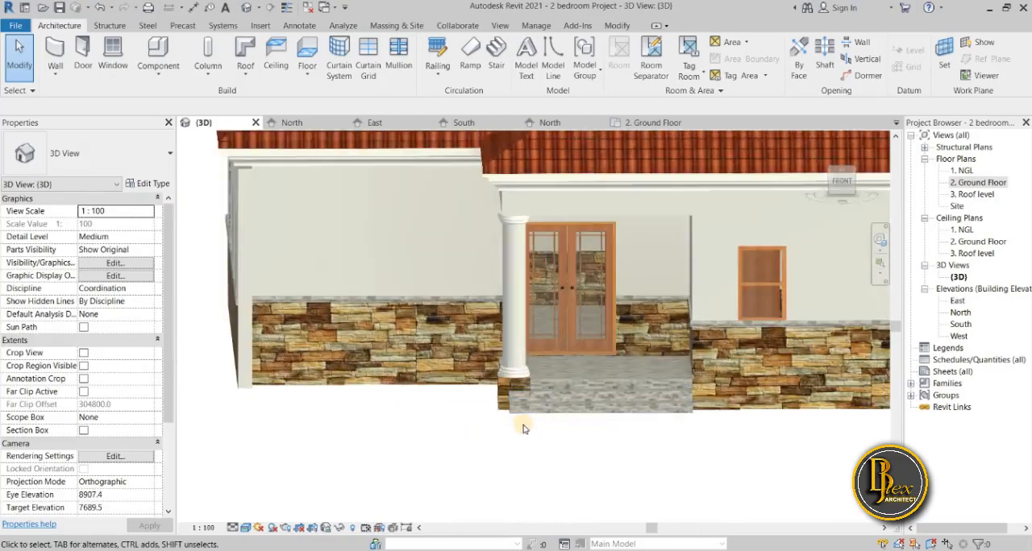
{"action": "scroll", "coordinate": [525, 429], "scroll_direction": "down", "scroll_amount": 3}
{"action": "scroll", "coordinate": [522, 428], "scroll_direction": "down", "scroll_amount": 1}
{"action": "middle_click_drag", "start_coordinate": [522, 428], "coordinate": [440, 431]}
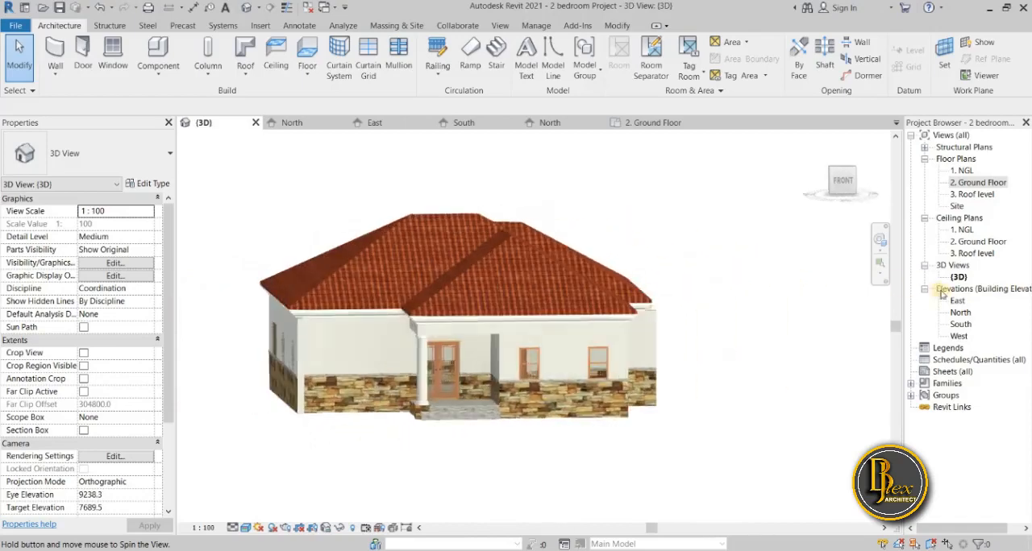
Open the North elevation, preview it with textured materials, return it to hidden-line display, and inspect the sweep line.
{"action": "double_click", "coordinate": [959, 312]}
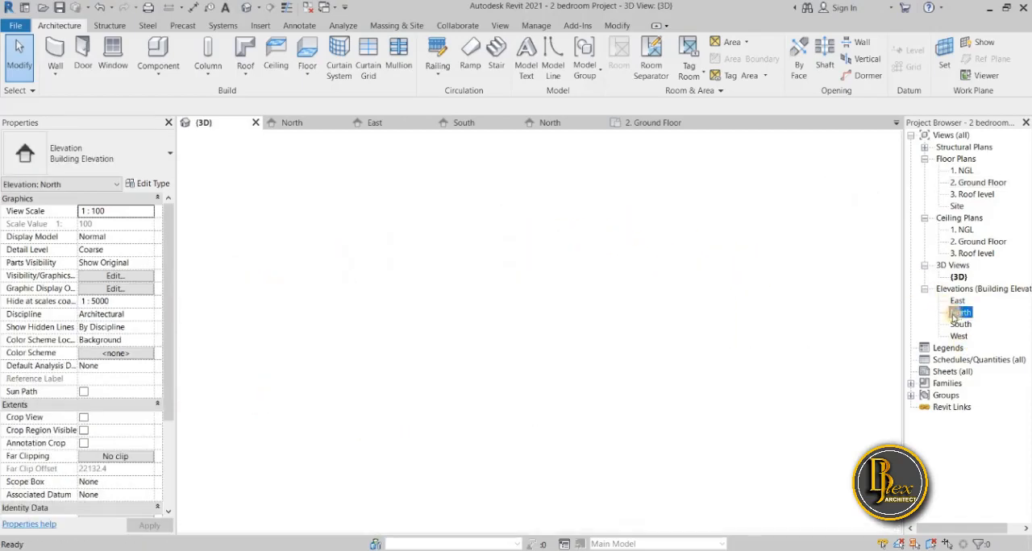
{"action": "scroll", "coordinate": [590, 383], "scroll_direction": "down", "scroll_amount": 1}
{"action": "middle_click_drag", "start_coordinate": [582, 403], "coordinate": [587, 324]}
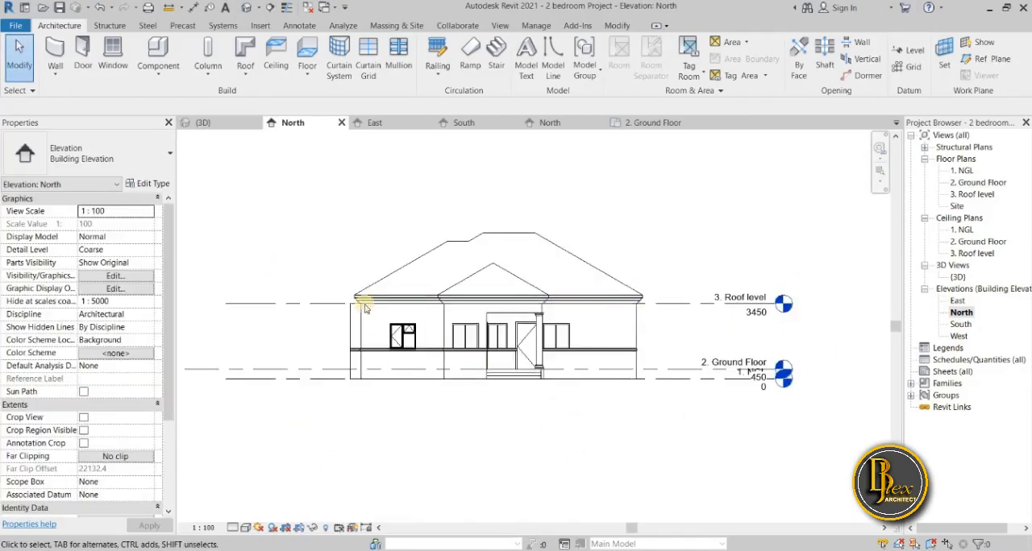
{"action": "left_click", "coordinate": [244, 528]}
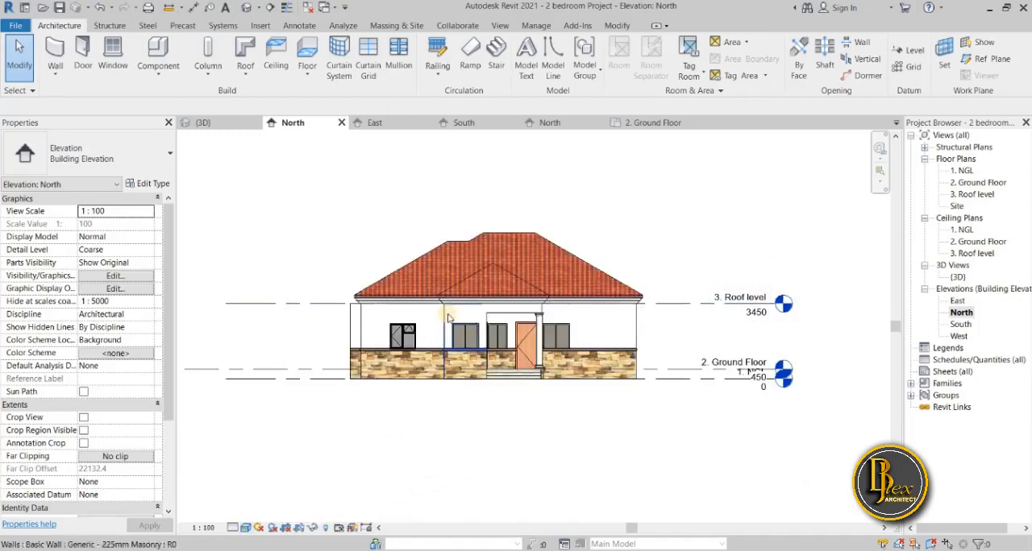
{"action": "left_click", "coordinate": [245, 529]}
{"action": "left_click", "coordinate": [273, 475]}
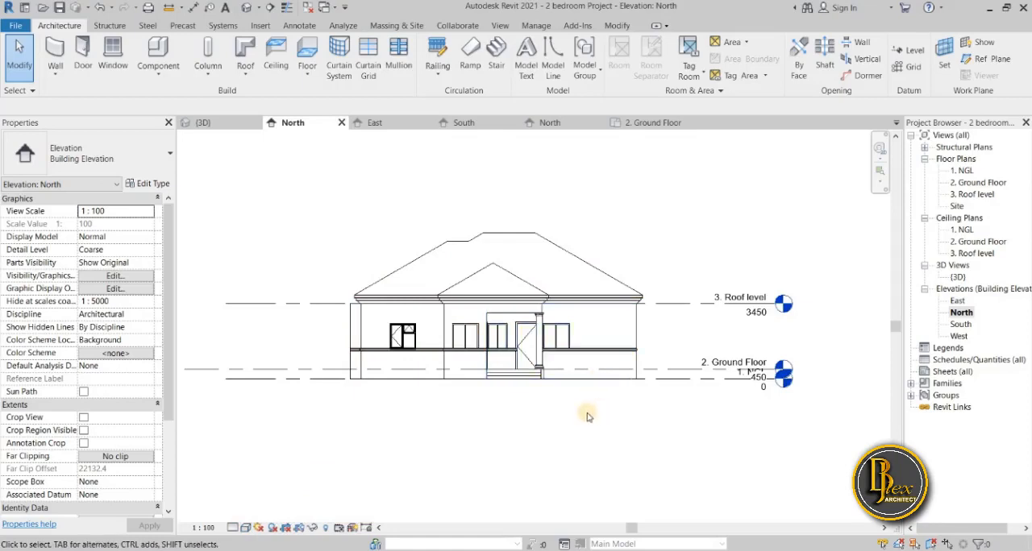
{"action": "scroll", "coordinate": [621, 249], "scroll_direction": "up", "scroll_amount": 4}
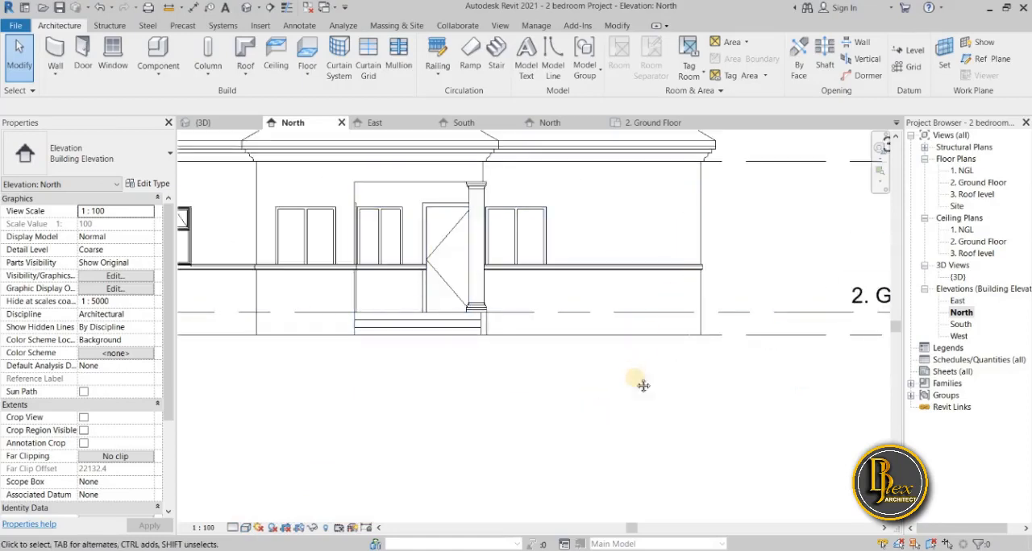
{"action": "scroll", "coordinate": [639, 445], "scroll_direction": "down", "scroll_amount": 3}
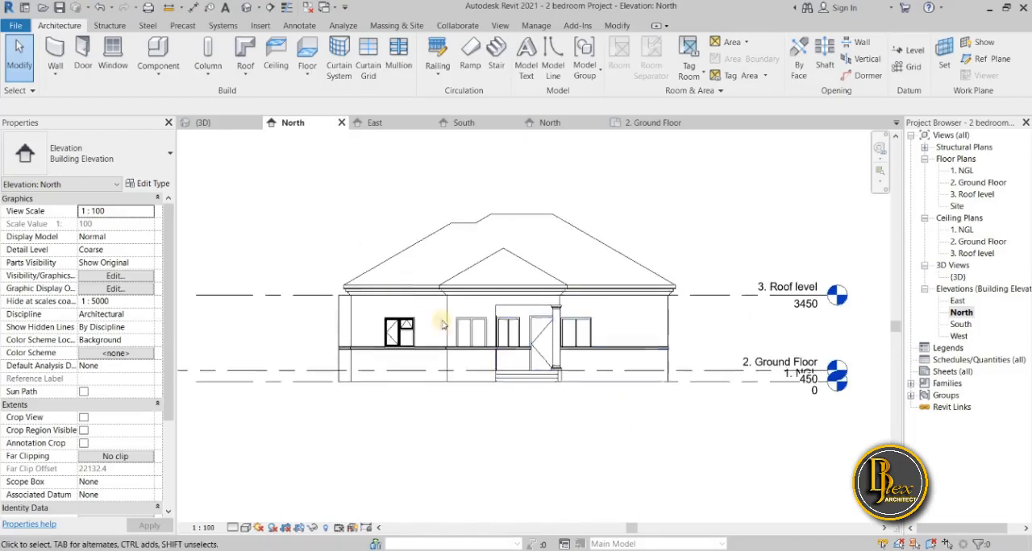
Open the South elevation, select the end 225mm masonry wall, and review its layer assembly without changing it.
{"action": "left_click", "coordinate": [216, 125]}
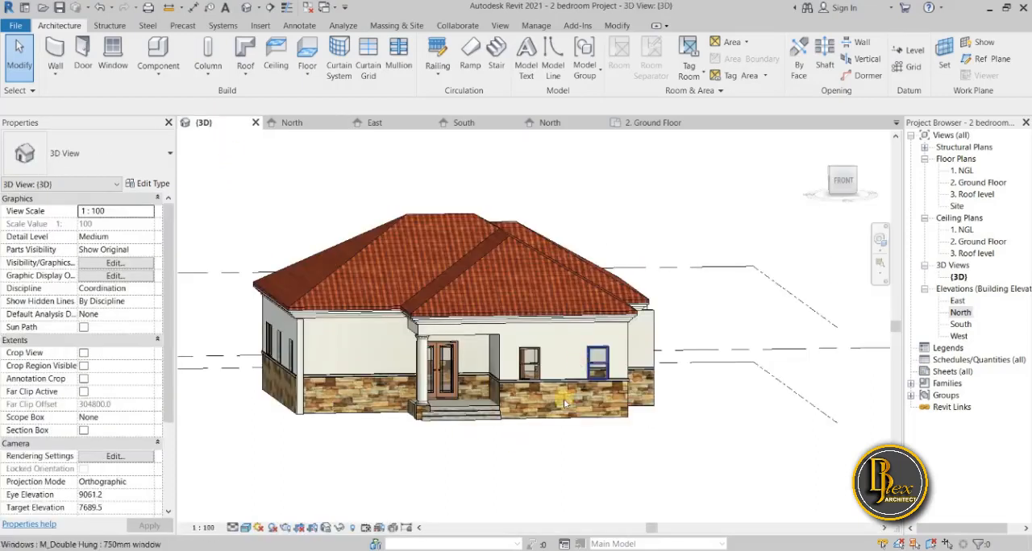
{"action": "left_click", "coordinate": [466, 120]}
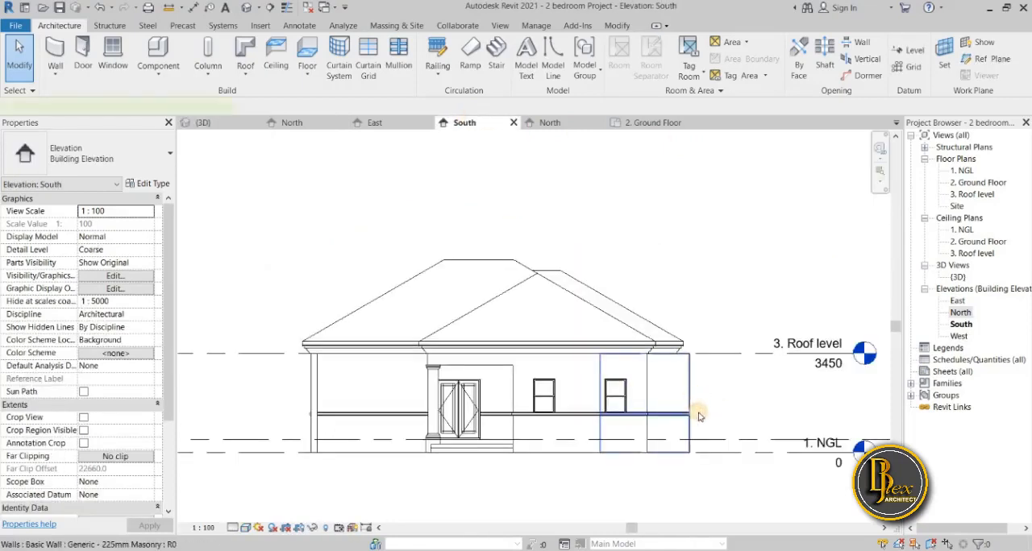
{"action": "left_click", "coordinate": [698, 415]}
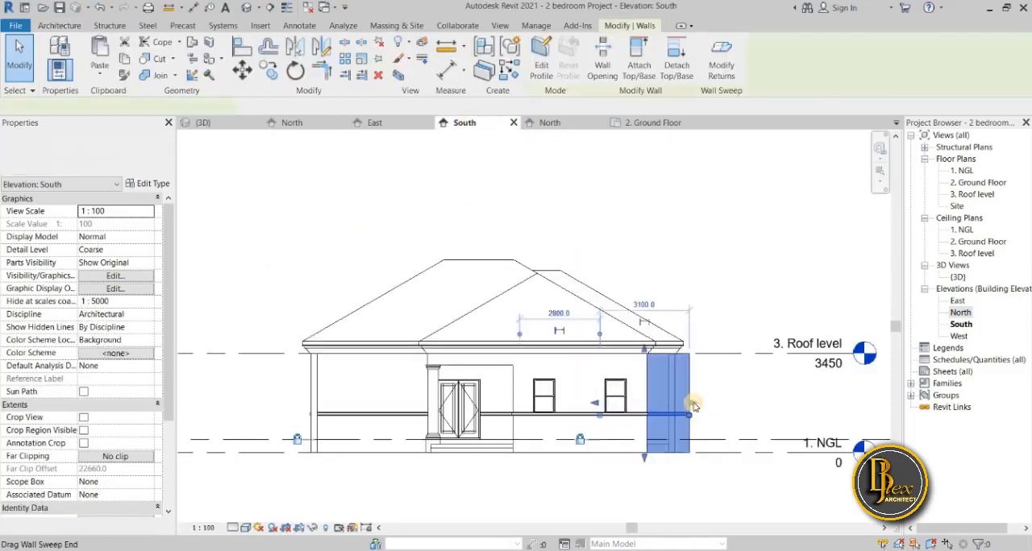
{"action": "left_click", "coordinate": [143, 183]}
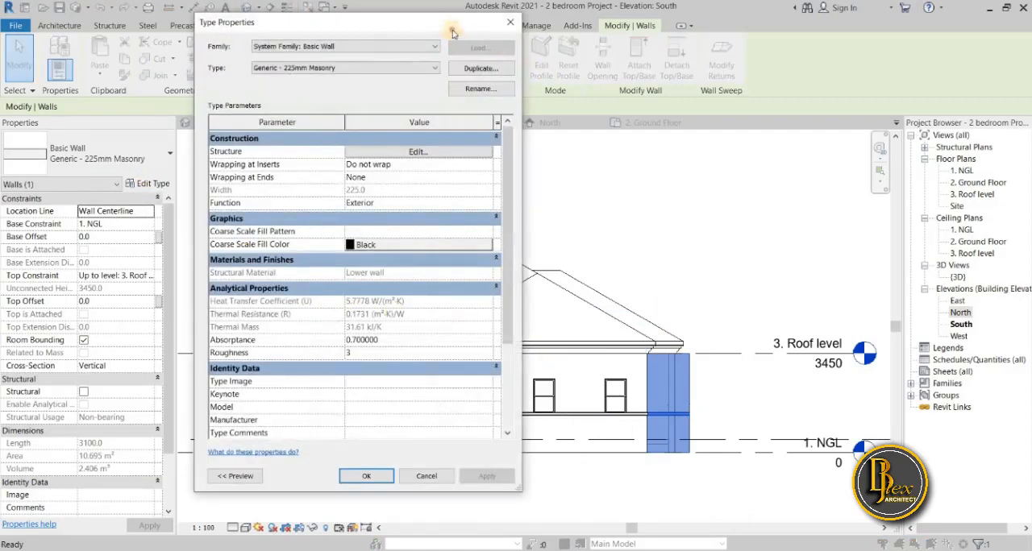
{"action": "left_click_drag", "start_coordinate": [453, 32], "coordinate": [329, 55]}
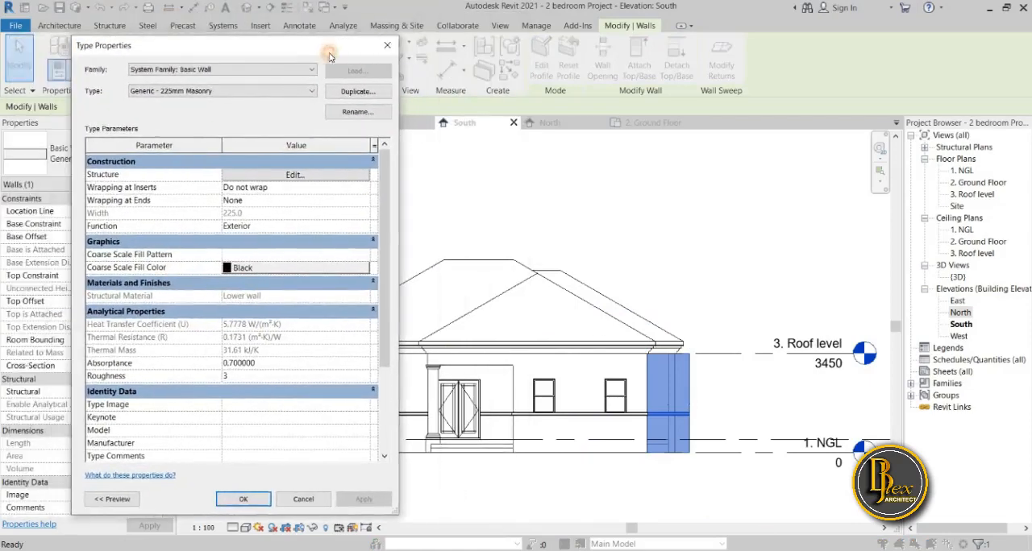
{"action": "left_click", "coordinate": [295, 175]}
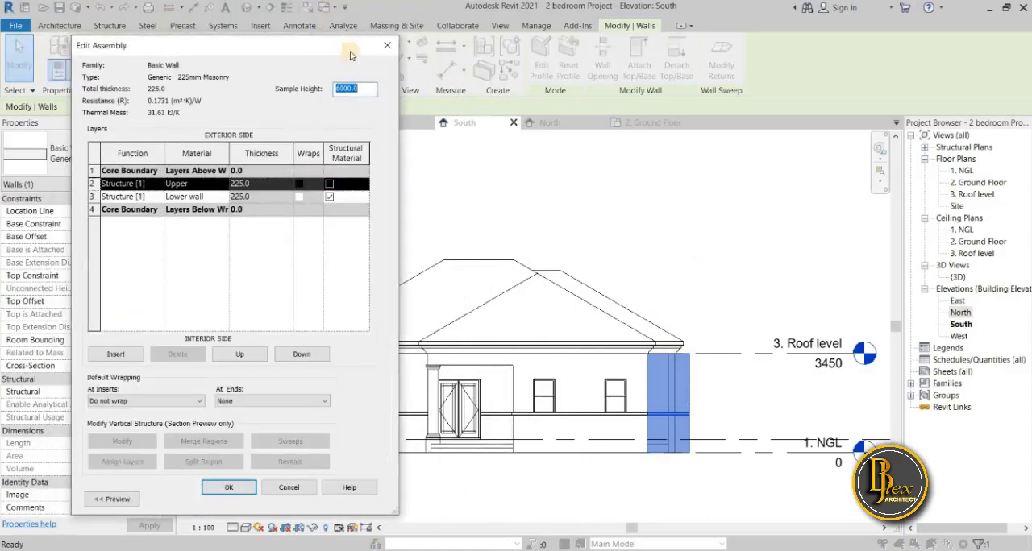
{"action": "left_click", "coordinate": [384, 47]}
{"action": "left_click", "coordinate": [386, 51]}
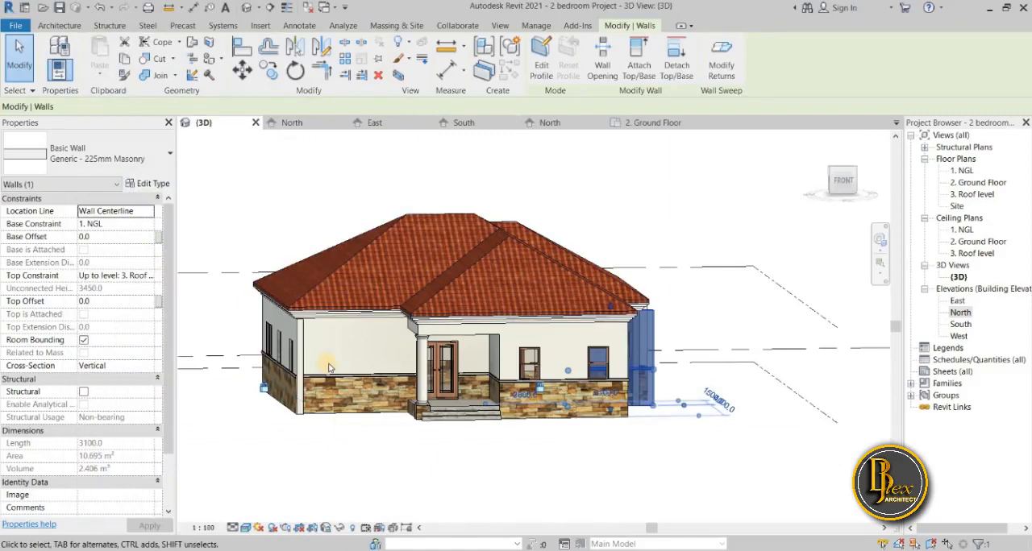
In the 3D view, set the surface foreground pattern of the selected wall type's Upper material to solid fill.
{"action": "scroll", "coordinate": [328, 368], "scroll_direction": "up", "scroll_amount": 3}
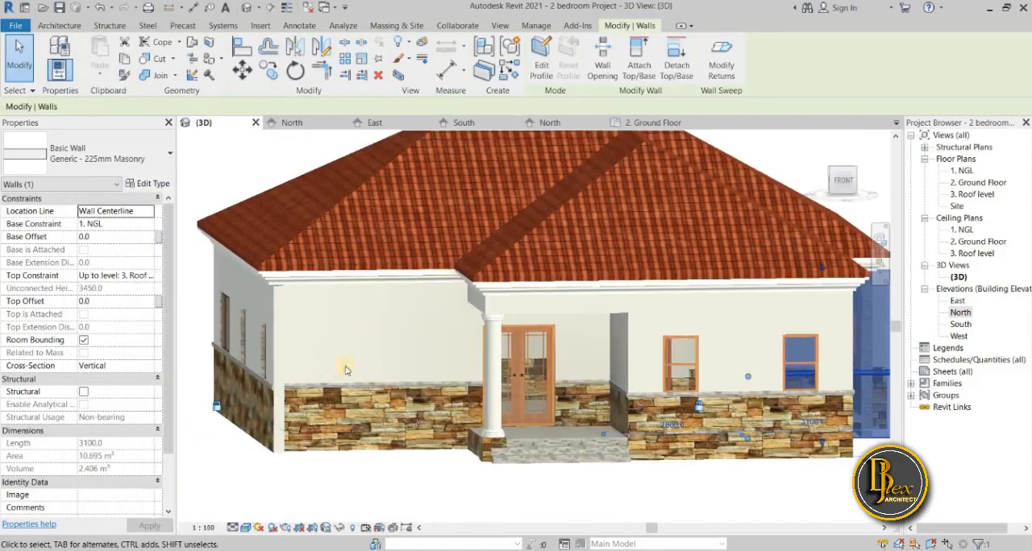
{"action": "scroll", "coordinate": [346, 371], "scroll_direction": "down", "scroll_amount": 2}
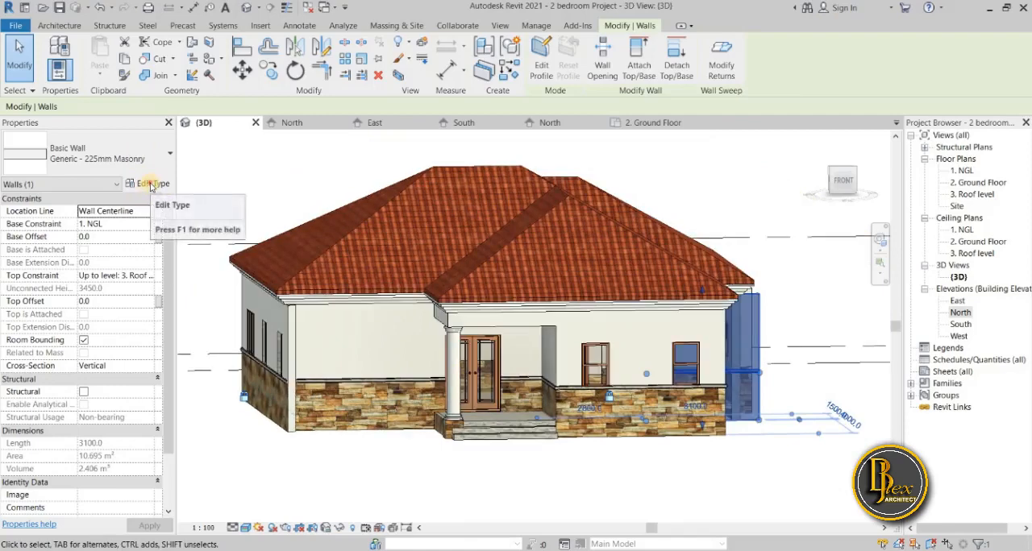
{"action": "left_click", "coordinate": [150, 185]}
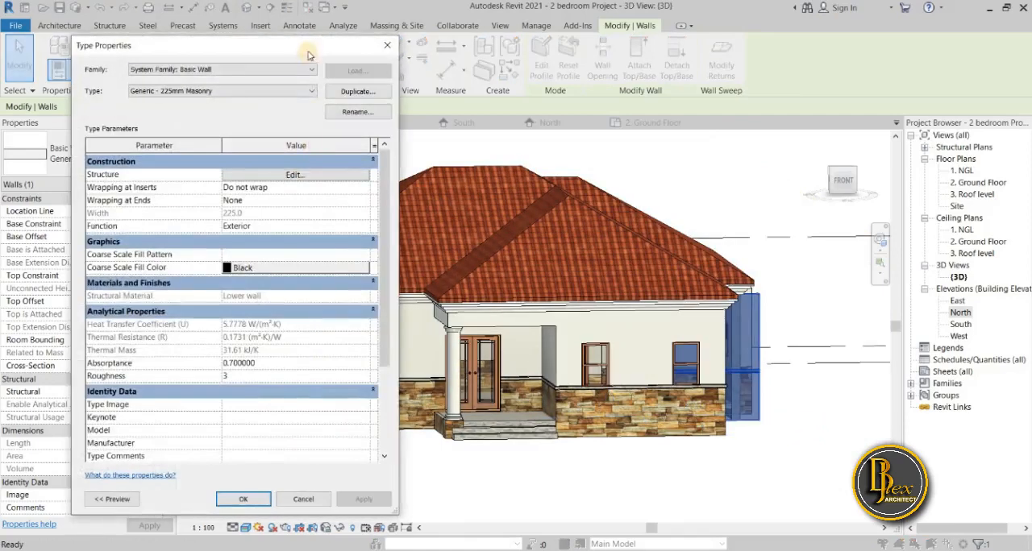
{"action": "left_click_drag", "start_coordinate": [308, 54], "coordinate": [271, 61]}
{"action": "left_click", "coordinate": [260, 182]}
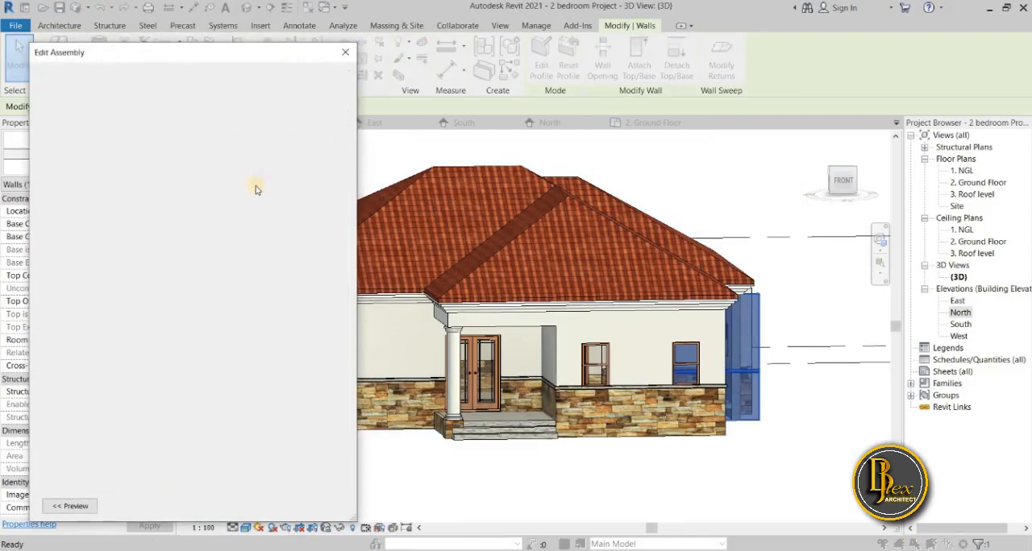
{"action": "left_click", "coordinate": [181, 191]}
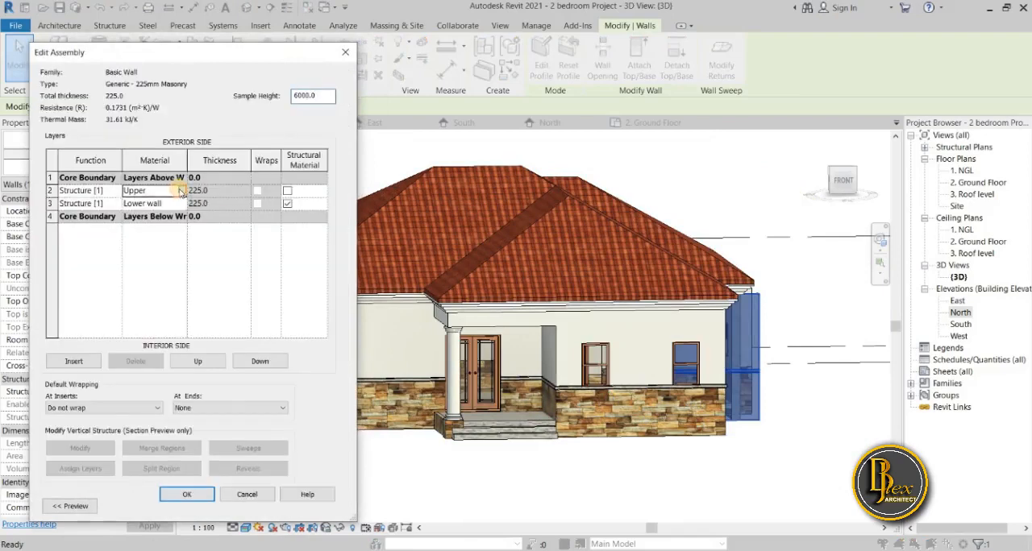
{"action": "left_click", "coordinate": [181, 191]}
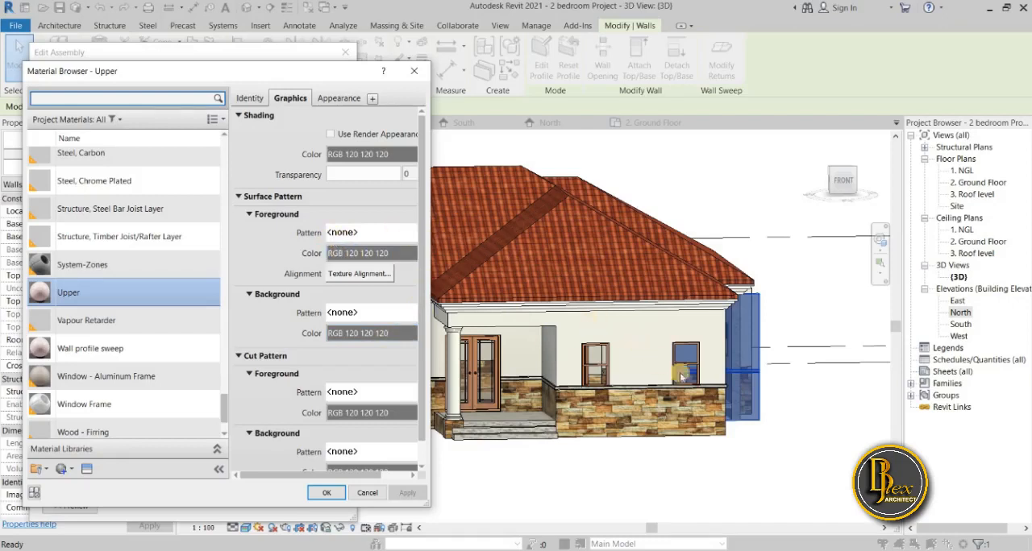
{"action": "left_click", "coordinate": [410, 233]}
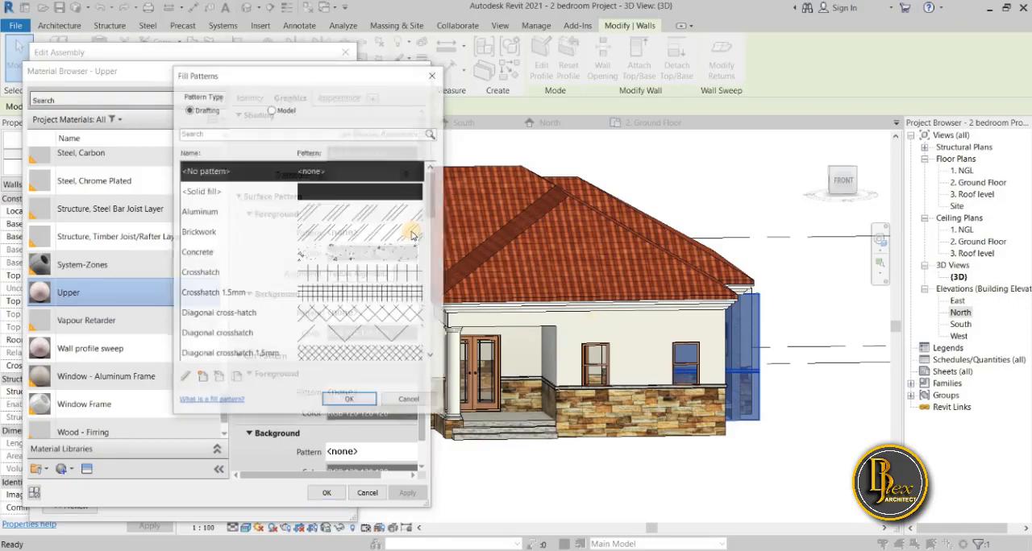
{"action": "left_click", "coordinate": [248, 198]}
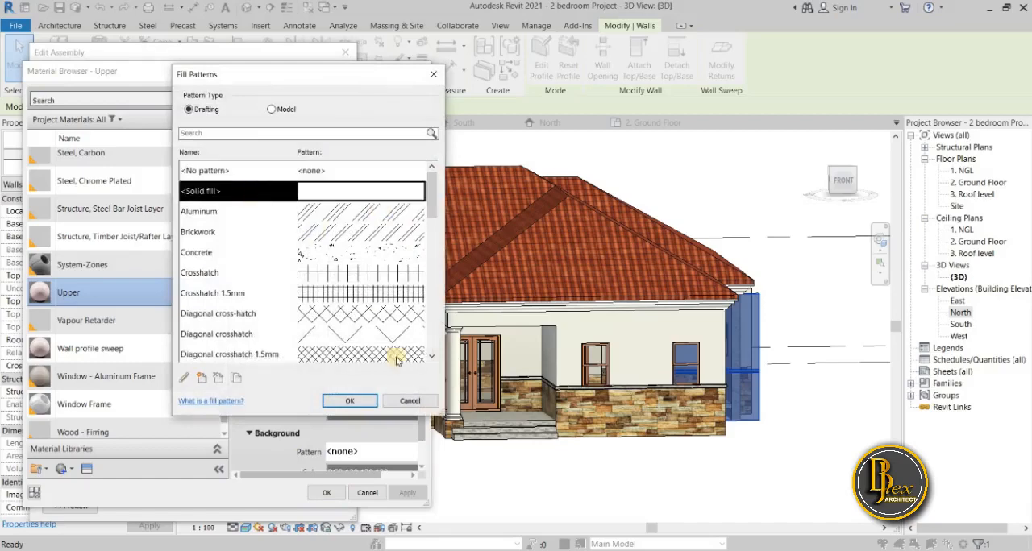
{"action": "left_click", "coordinate": [349, 401]}
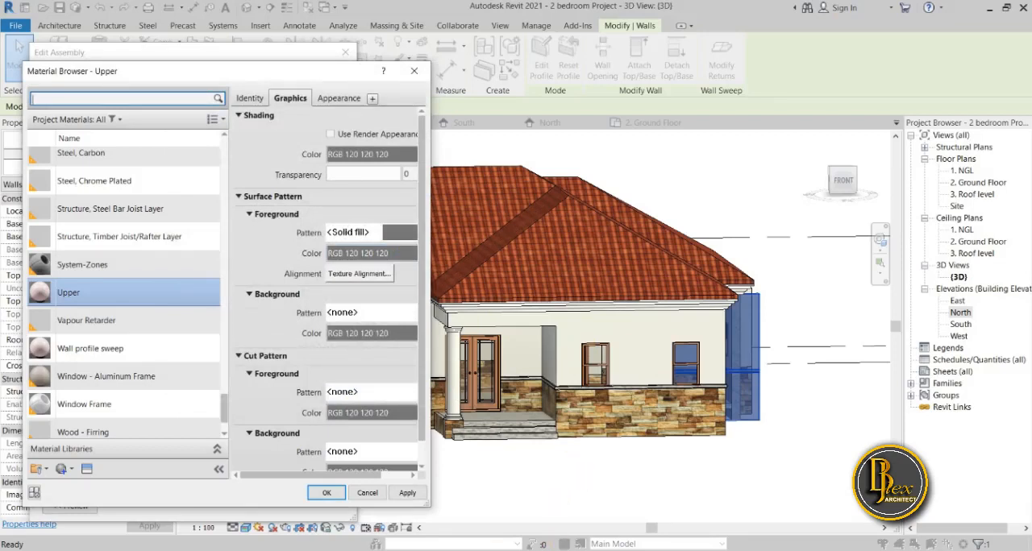
Check the RGB values noted in Notepad and set the red value of the Upper material's surface foreground colour to 231.
{"action": "key", "text": "alt+Tab"}
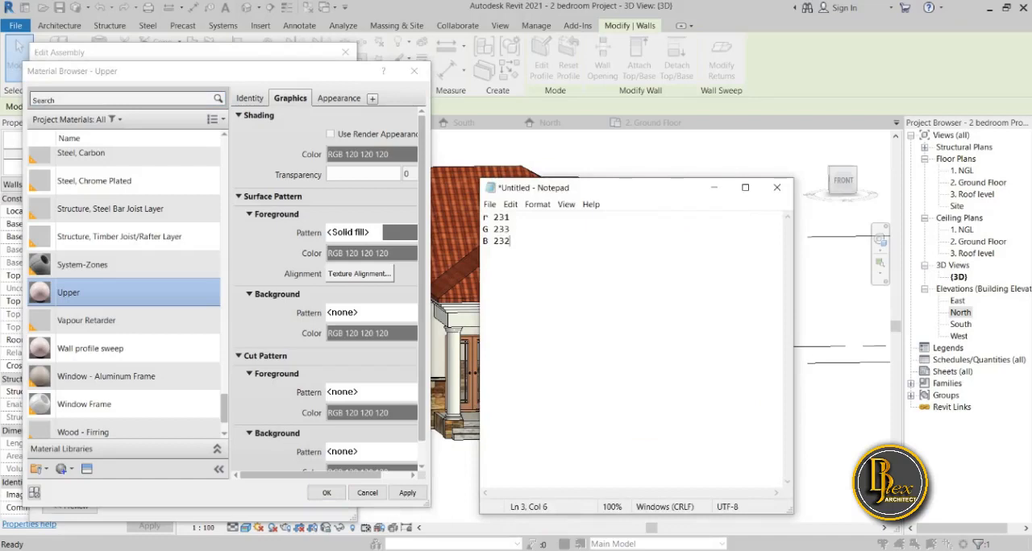
{"action": "key", "text": "alt+Tab"}
{"action": "left_click", "coordinate": [392, 250]}
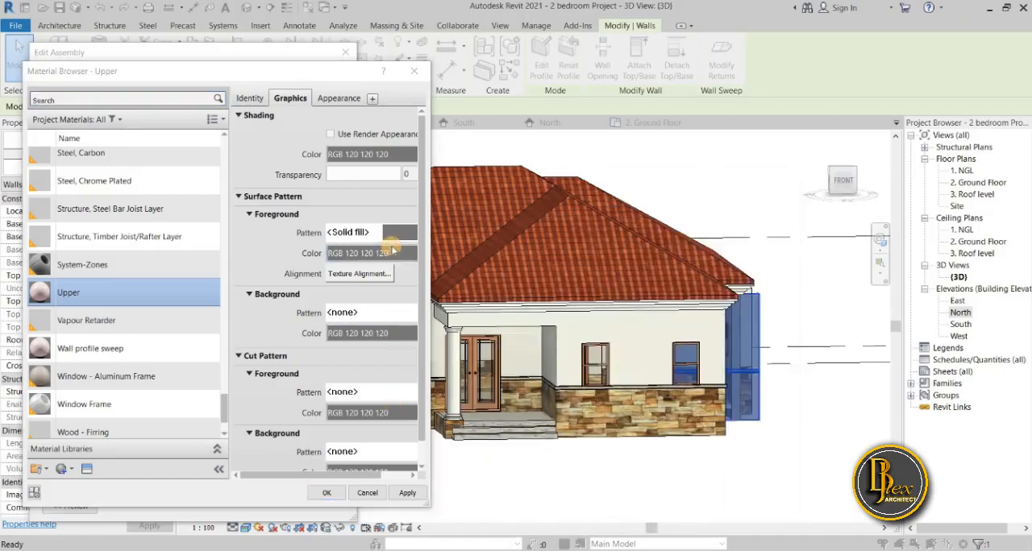
{"action": "left_click_drag", "start_coordinate": [366, 251], "coordinate": [367, 209]}
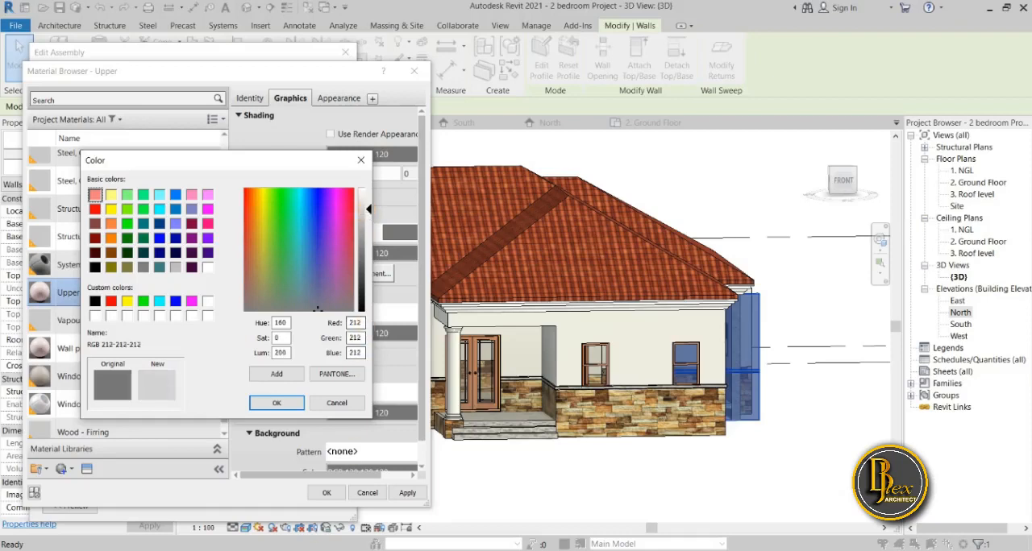
{"action": "key", "text": "alt+Tab"}
{"action": "key", "text": "alt+Tab"}
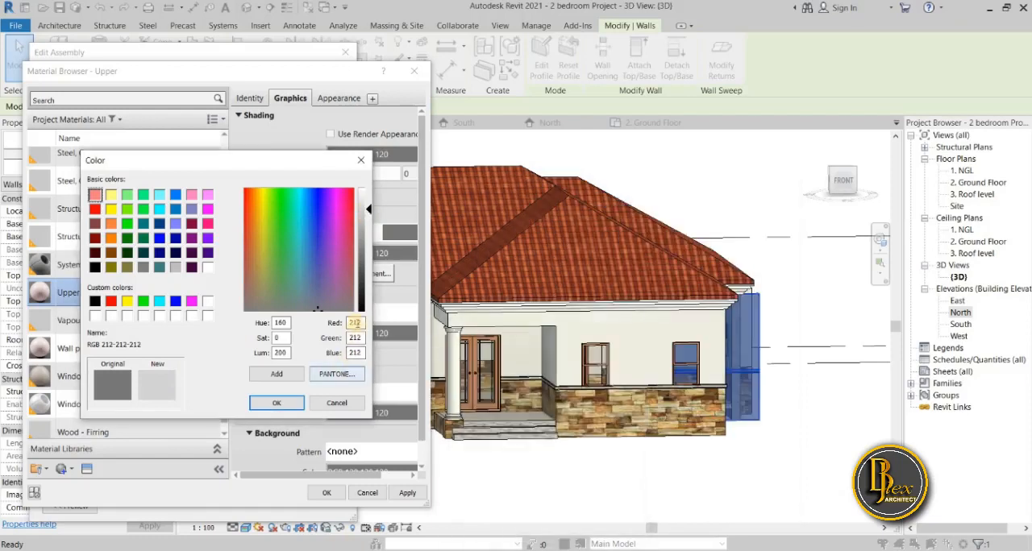
{"action": "left_click", "coordinate": [362, 323]}
{"action": "key", "text": "BackSpace"}
{"action": "key", "text": "BackSpace"}
{"action": "key", "text": "BackSpace"}
{"action": "type", "text": "231"}
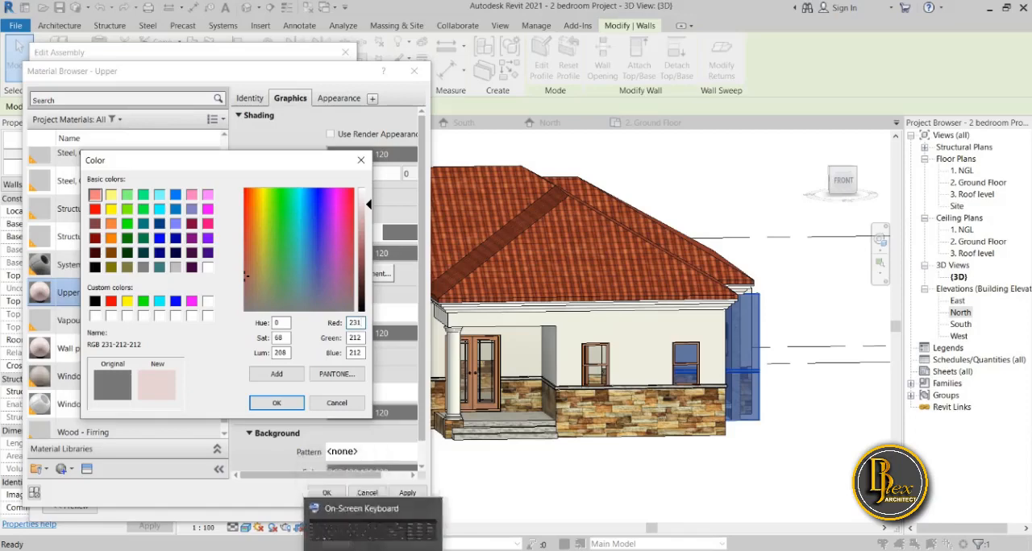
Set the foreground colour's green value to 233 and blue value to 232, following the Notepad note.
{"action": "mouse_move", "coordinate": [344, 550]}
{"action": "left_click", "coordinate": [343, 508]}
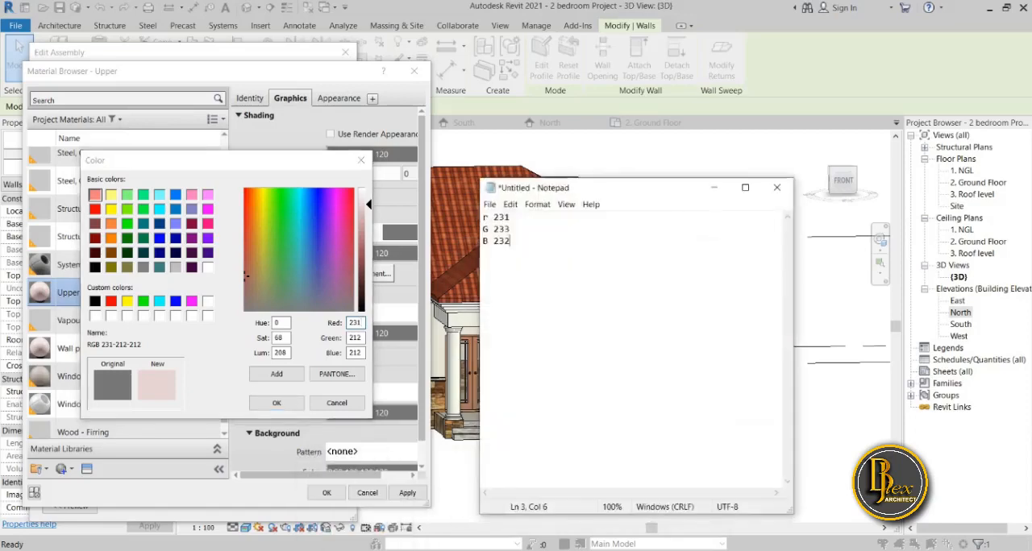
{"action": "left_click", "coordinate": [360, 323]}
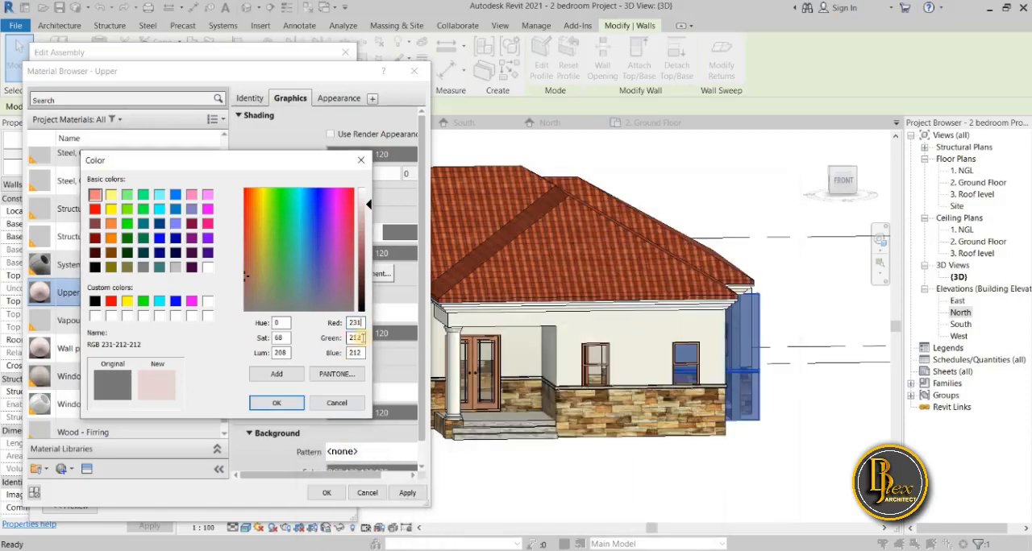
{"action": "type", "text": "233"}
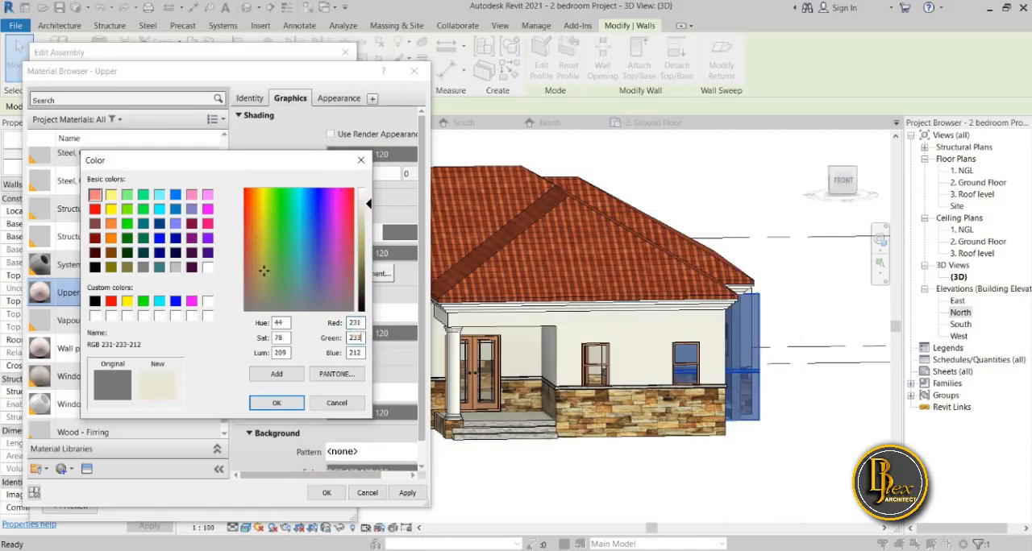
{"action": "left_click", "coordinate": [352, 550]}
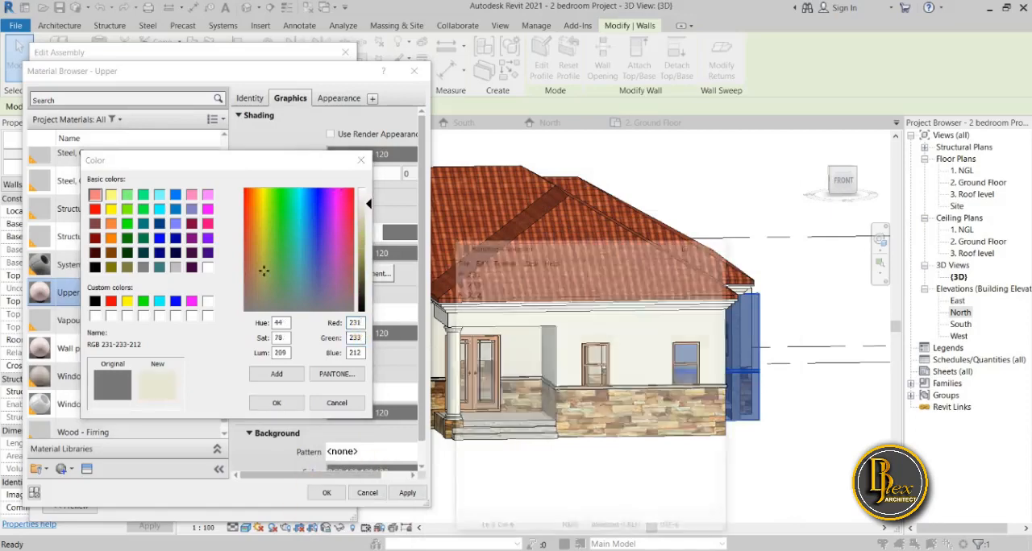
{"action": "left_click", "coordinate": [351, 550]}
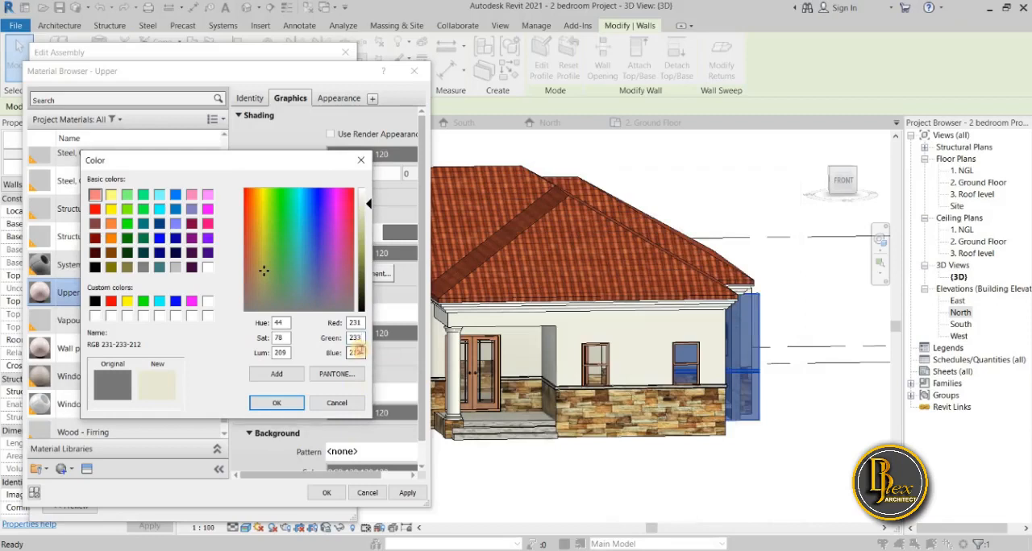
{"action": "type", "text": "232"}
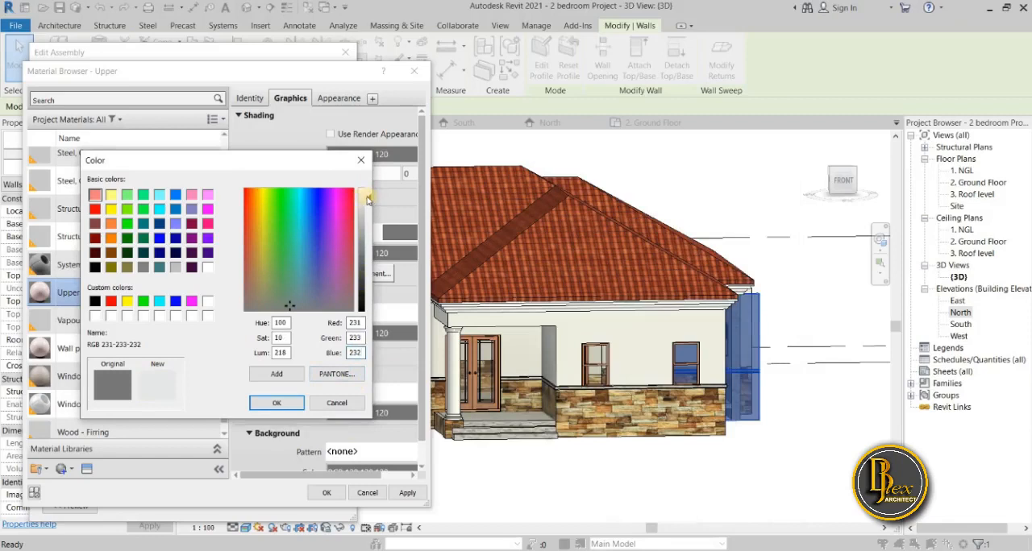
Darken the foreground colour slightly to RGB 228-231-230 and apply the change to the Upper material.
{"action": "left_click_drag", "start_coordinate": [366, 201], "coordinate": [367, 223]}
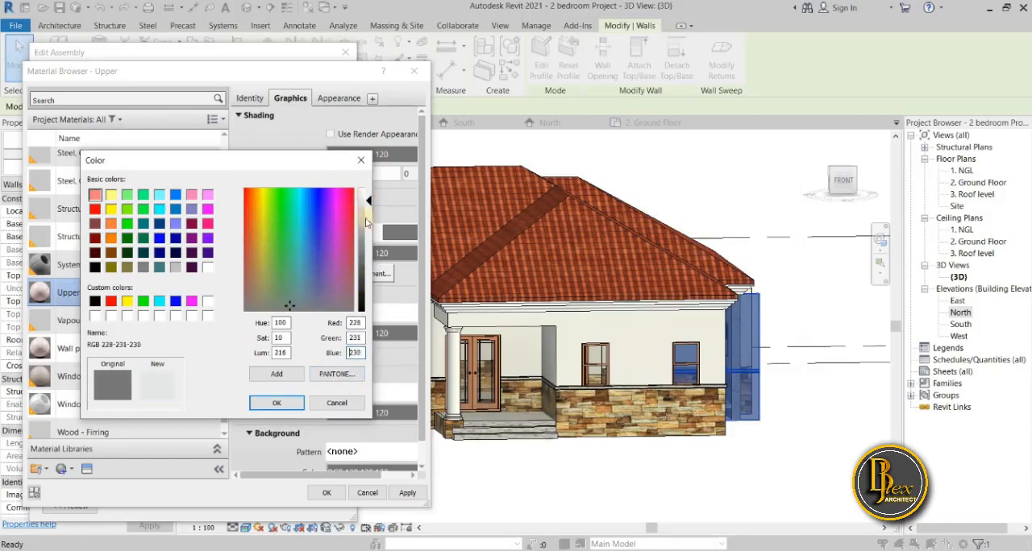
{"action": "left_click", "coordinate": [276, 403]}
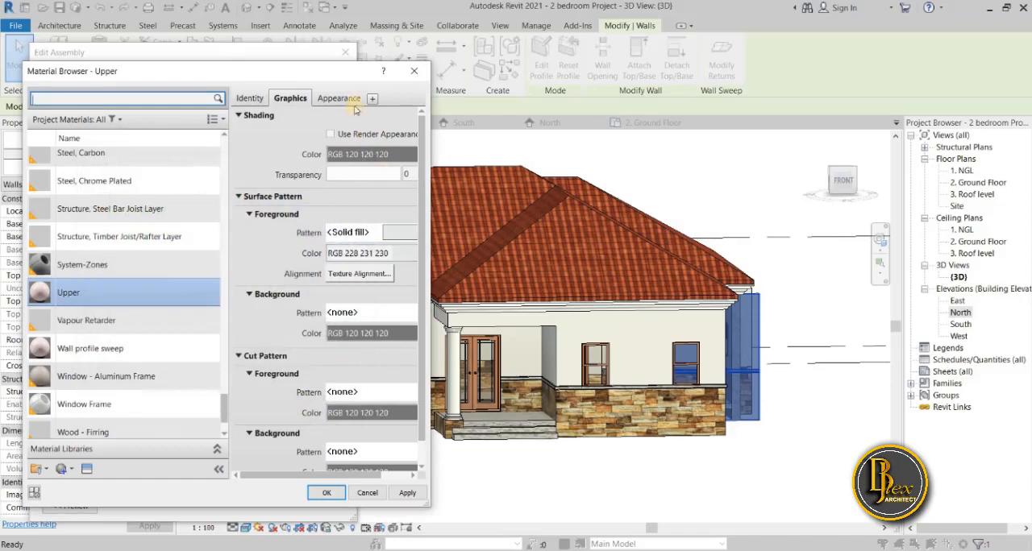
{"action": "left_click", "coordinate": [405, 495]}
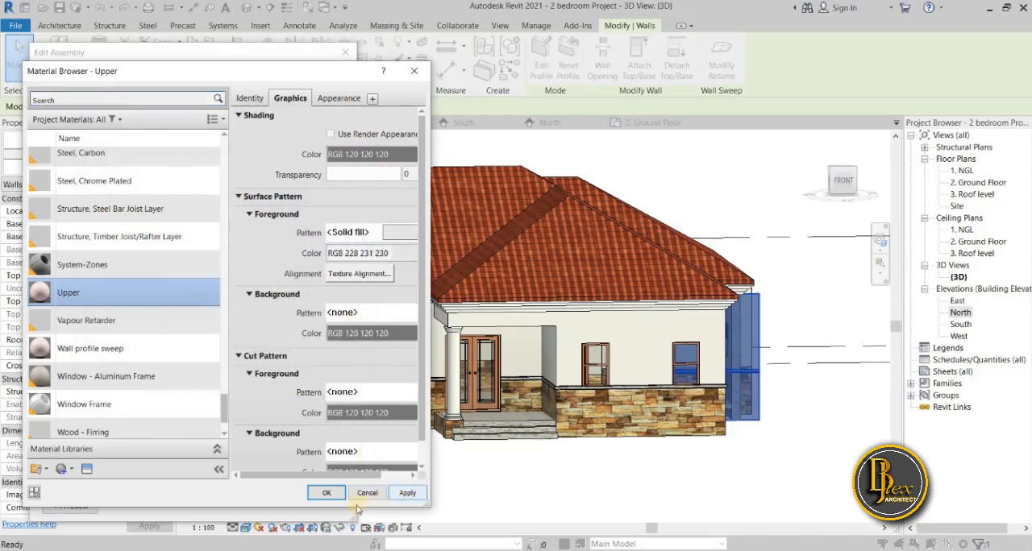
{"action": "left_click", "coordinate": [327, 495]}
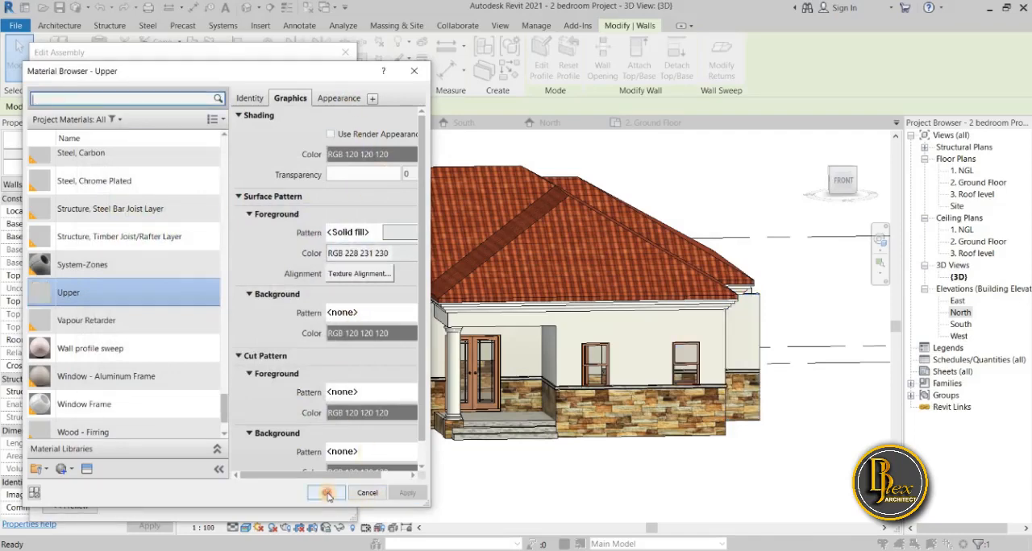
Open the material of the Lower wall layer for editing.
{"action": "left_click", "coordinate": [207, 501]}
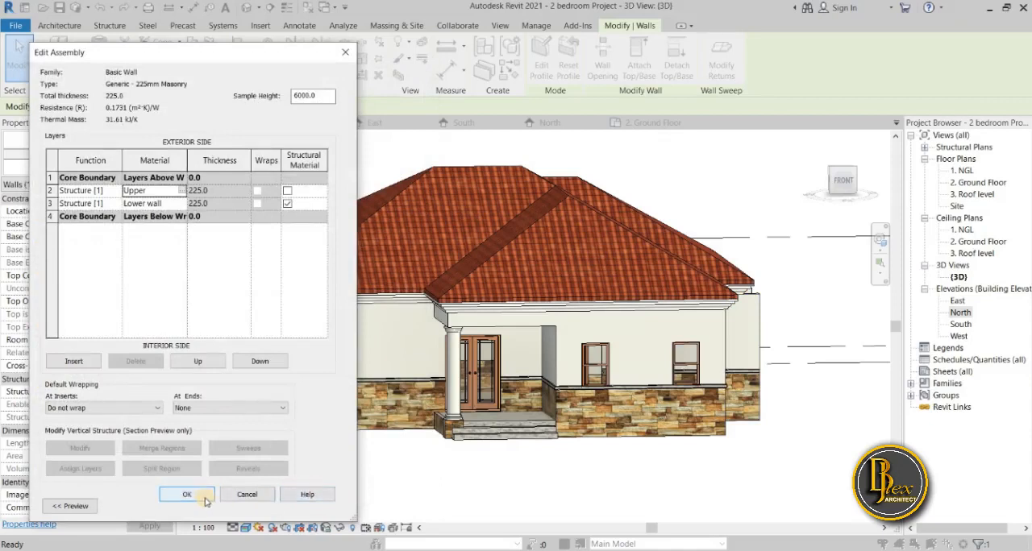
{"action": "left_click", "coordinate": [182, 203]}
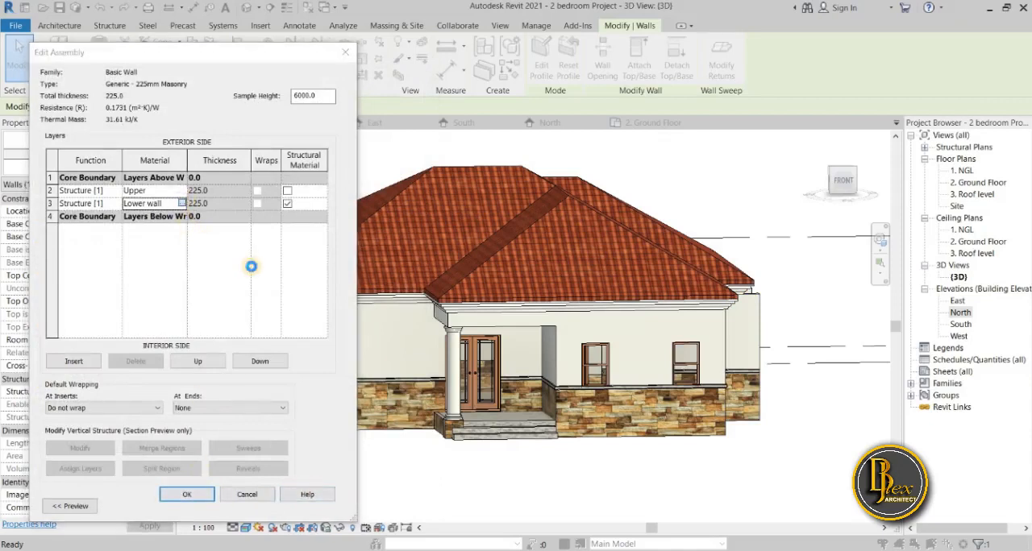
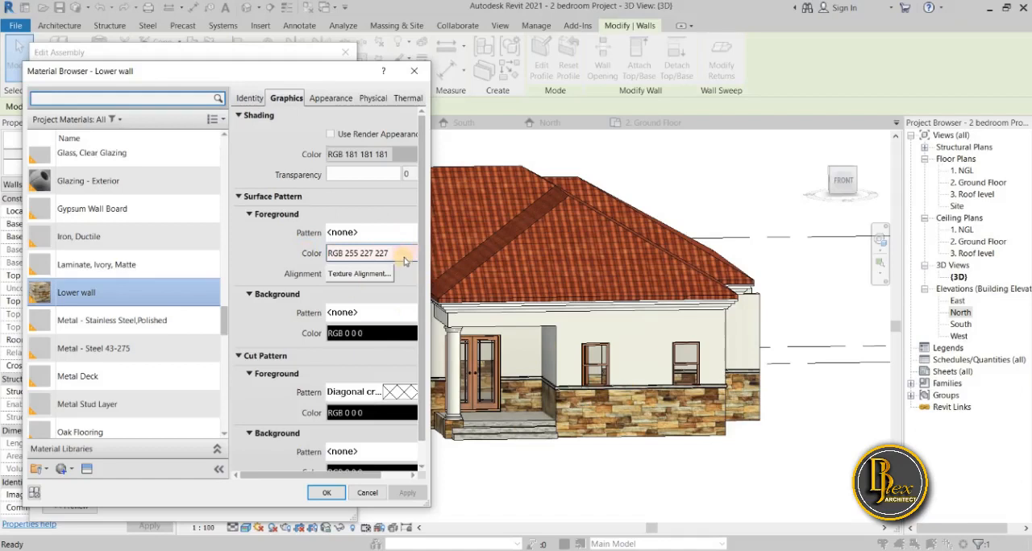
Set the Lower wall material's surface foreground pattern to Solid fill.
{"action": "left_click", "coordinate": [372, 232]}
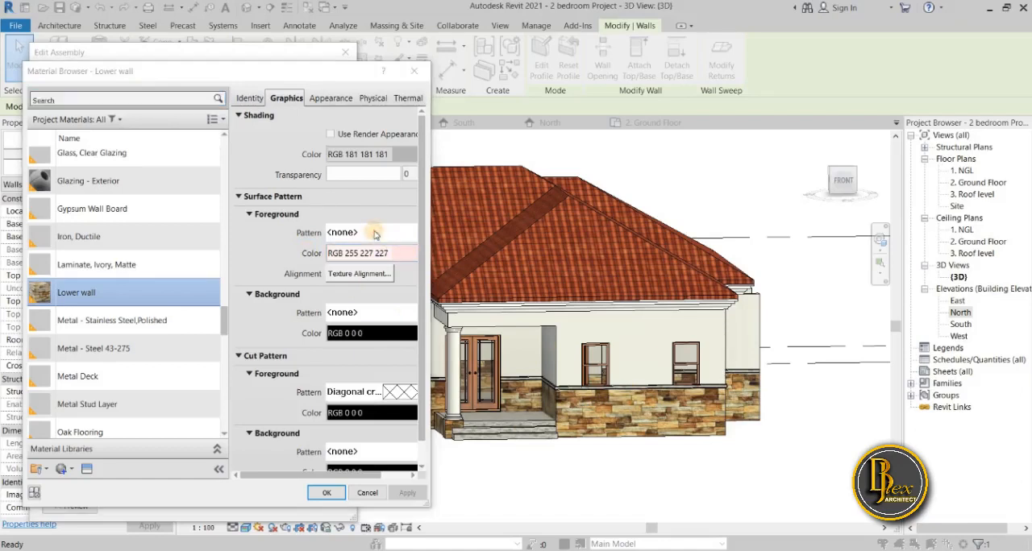
{"action": "left_click", "coordinate": [330, 189]}
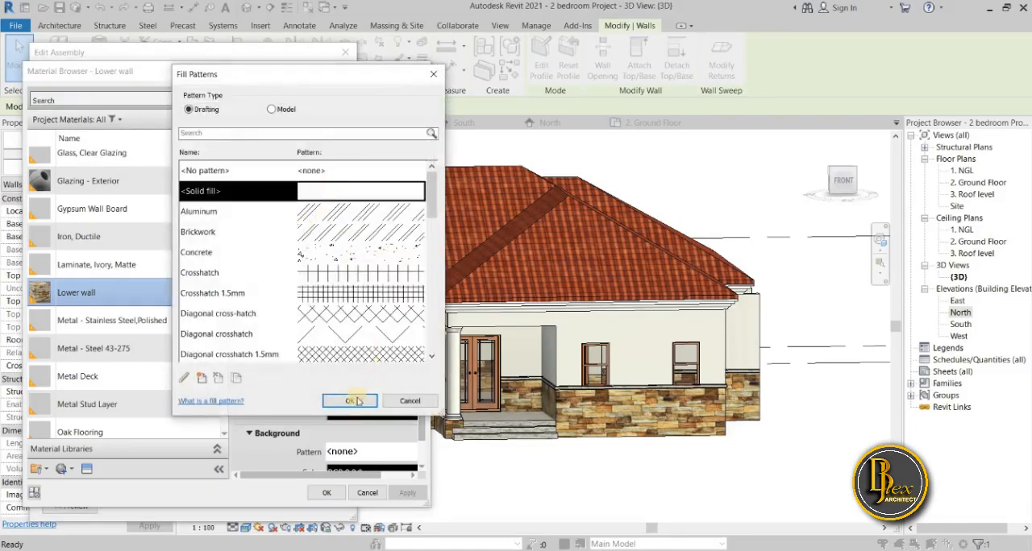
{"action": "left_click", "coordinate": [357, 401]}
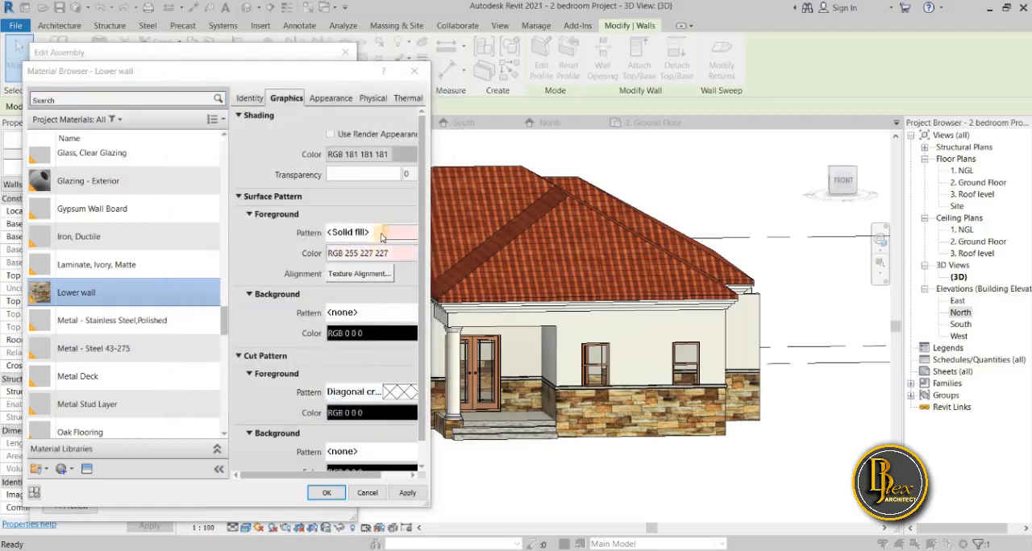
Set the Lower wall material's surface foreground to the model pattern Brick 75x225.
{"action": "left_click", "coordinate": [381, 234]}
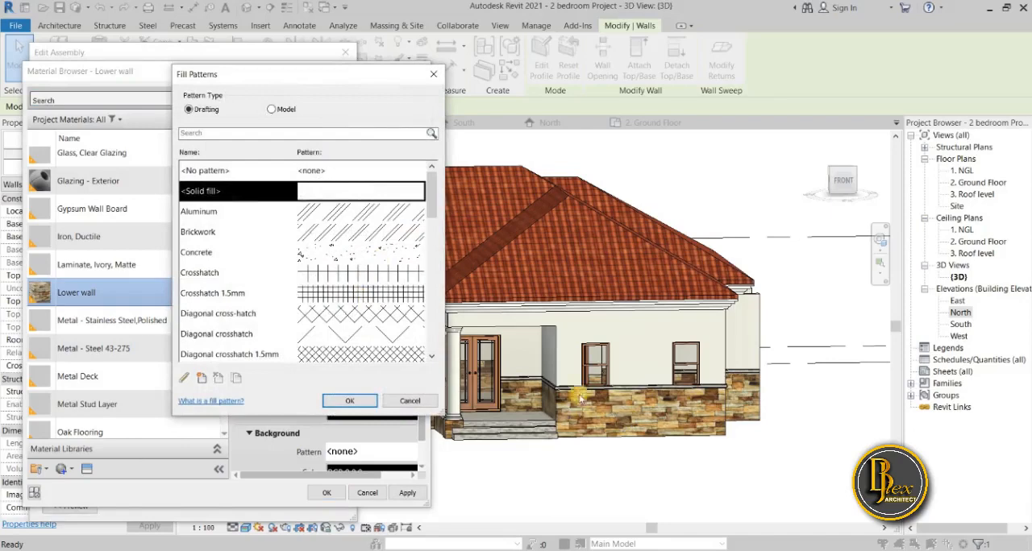
{"action": "scroll", "coordinate": [313, 309], "scroll_direction": "down", "scroll_amount": 2}
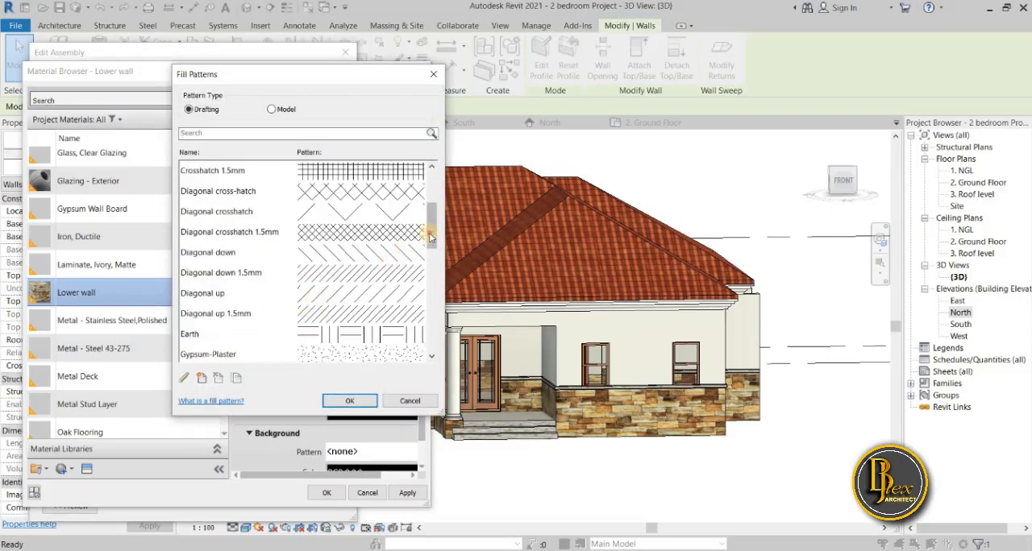
{"action": "left_click_drag", "start_coordinate": [430, 224], "coordinate": [409, 362]}
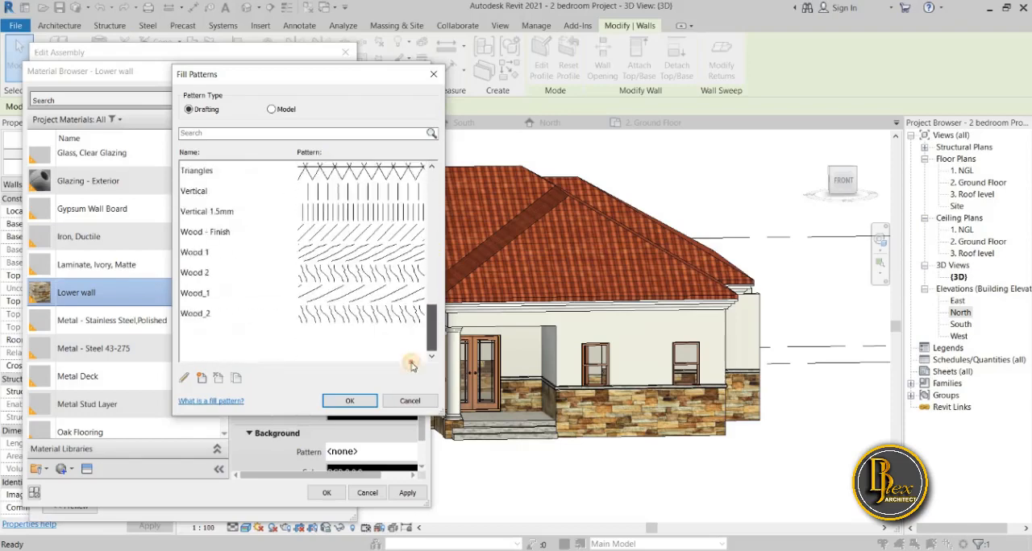
{"action": "left_click", "coordinate": [272, 109]}
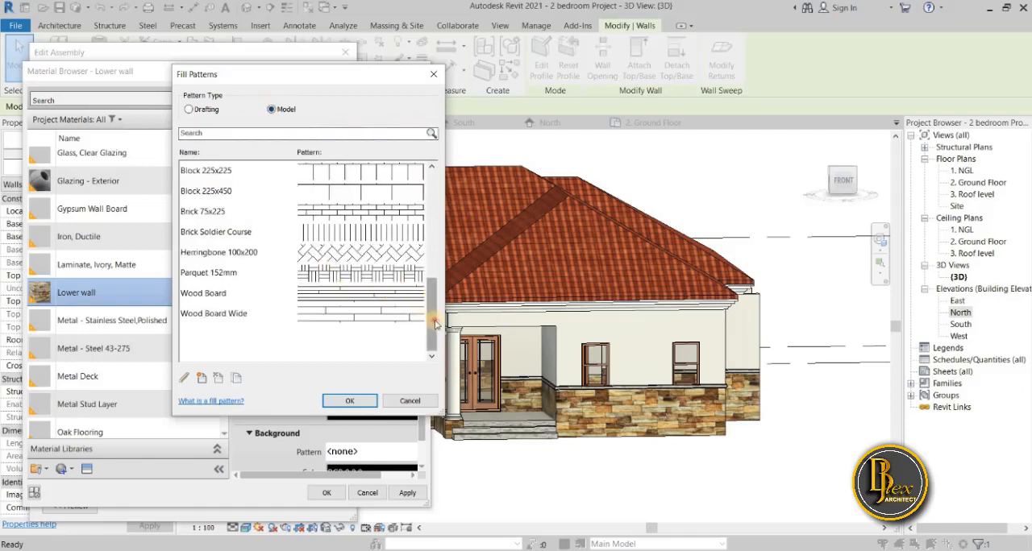
{"action": "left_click", "coordinate": [433, 234]}
{"action": "left_click_drag", "start_coordinate": [434, 234], "coordinate": [424, 339]}
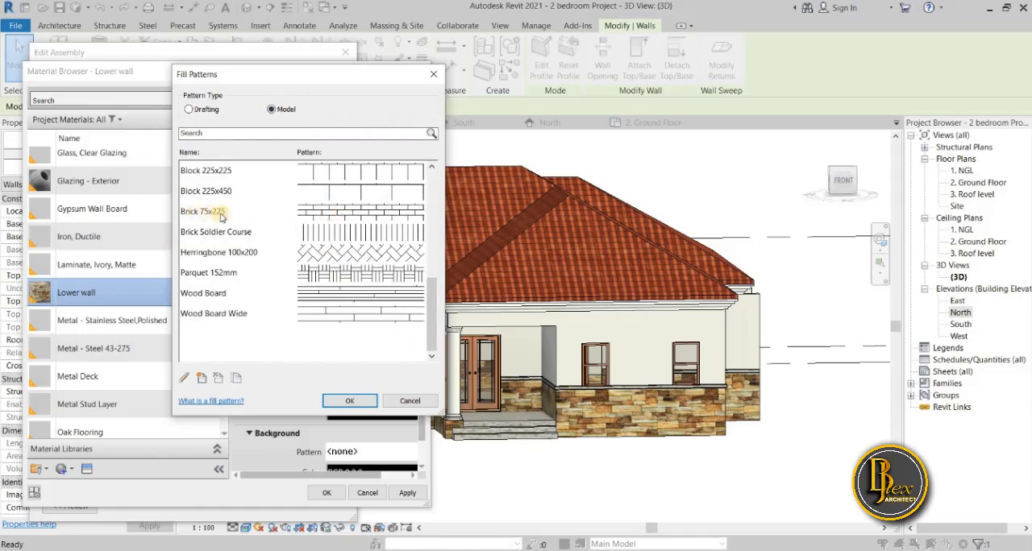
{"action": "left_click", "coordinate": [321, 211]}
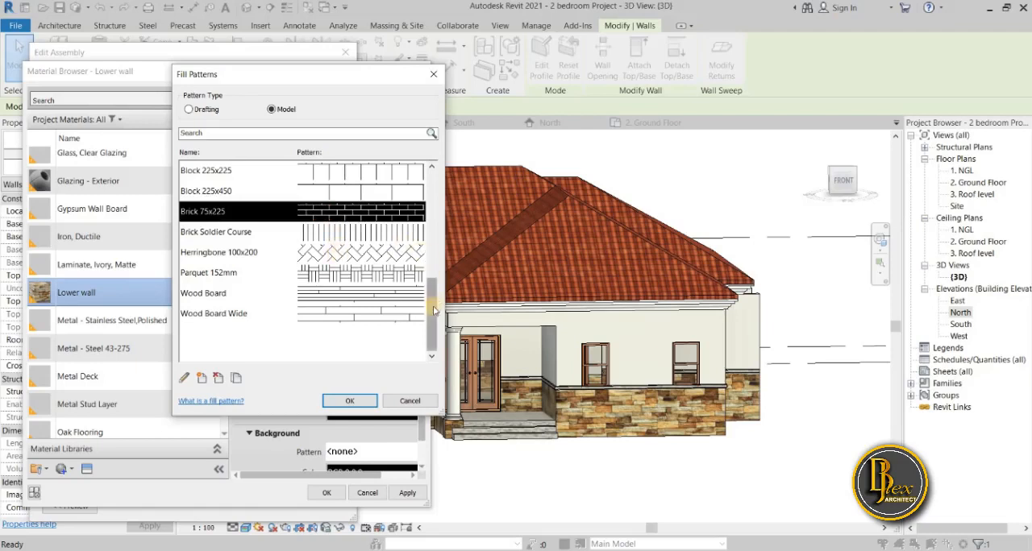
{"action": "scroll", "coordinate": [434, 297], "scroll_direction": "up", "scroll_amount": 2}
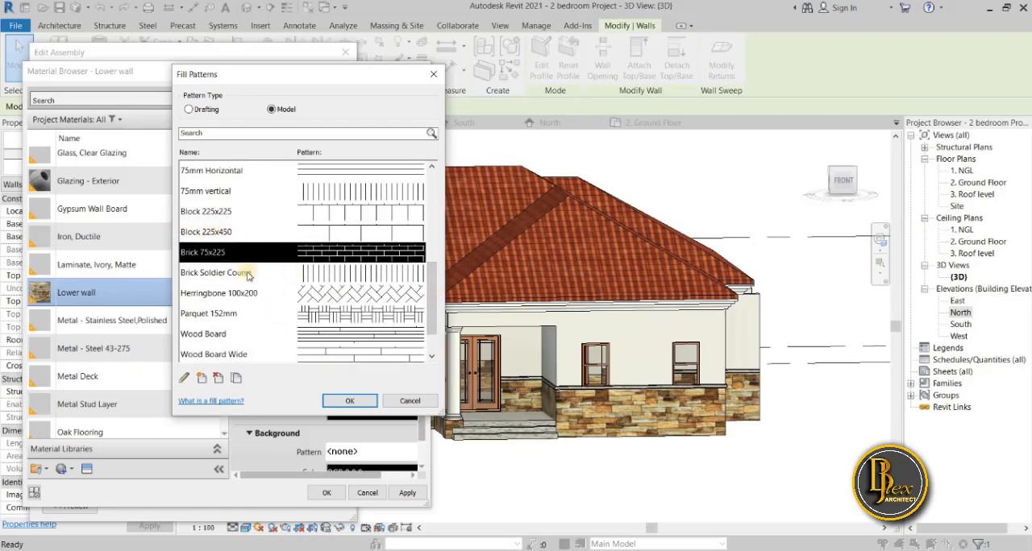
{"action": "left_click", "coordinate": [361, 401]}
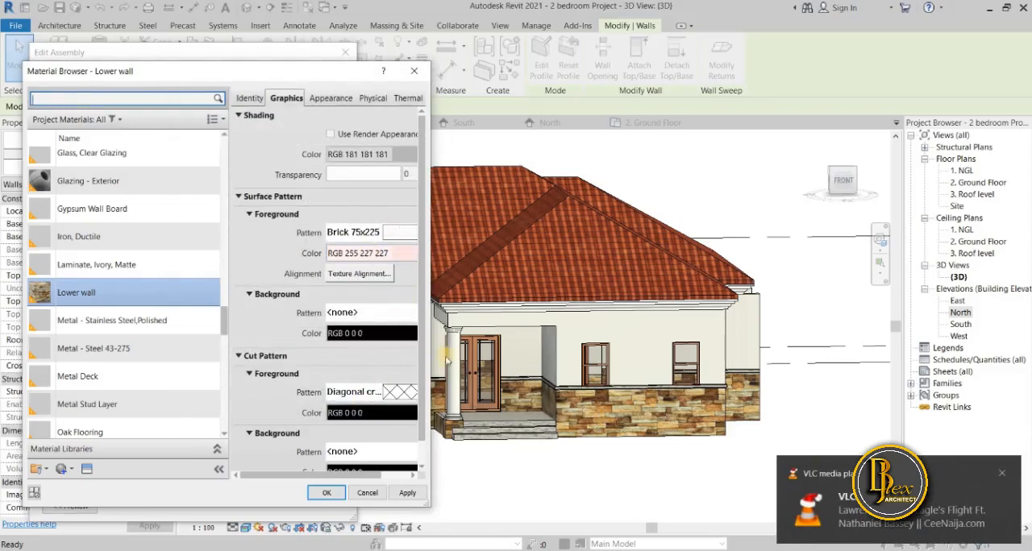
Set the brick pattern's foreground colour to a light orange, RGB 255-174-136, and apply it to the Lower wall material.
{"action": "left_click", "coordinate": [409, 255]}
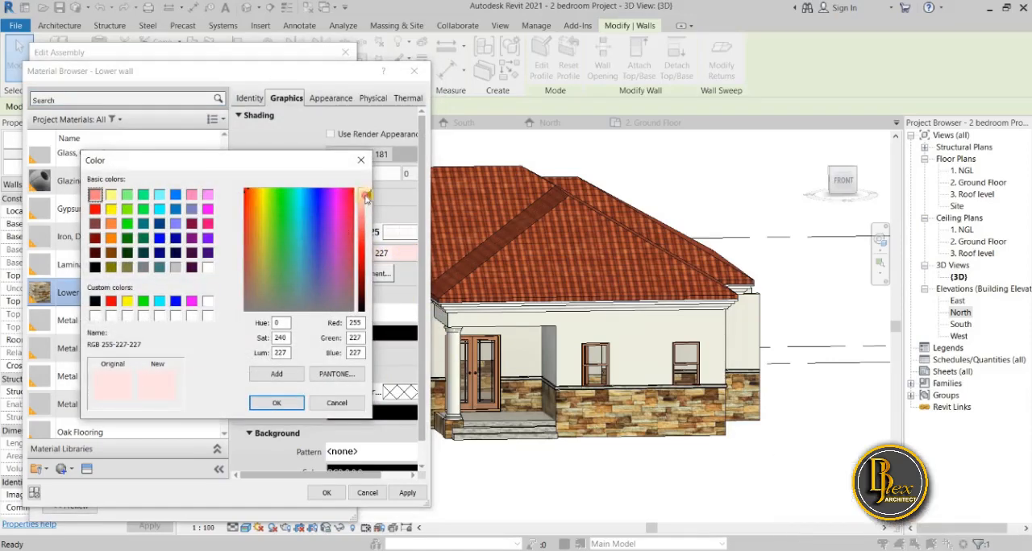
{"action": "left_click", "coordinate": [365, 198]}
{"action": "left_click", "coordinate": [110, 224]}
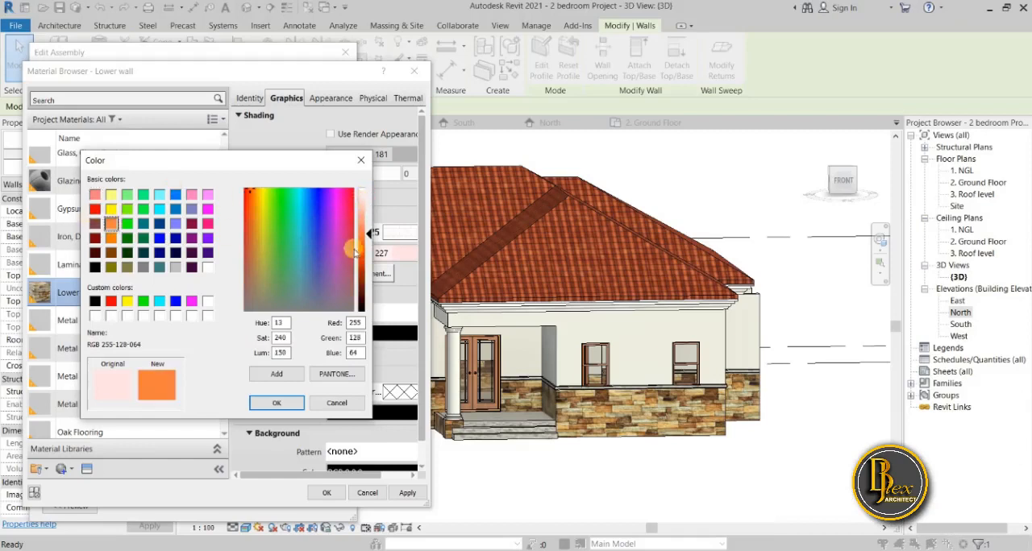
{"action": "left_click", "coordinate": [366, 225]}
{"action": "left_click_drag", "start_coordinate": [366, 225], "coordinate": [368, 219]}
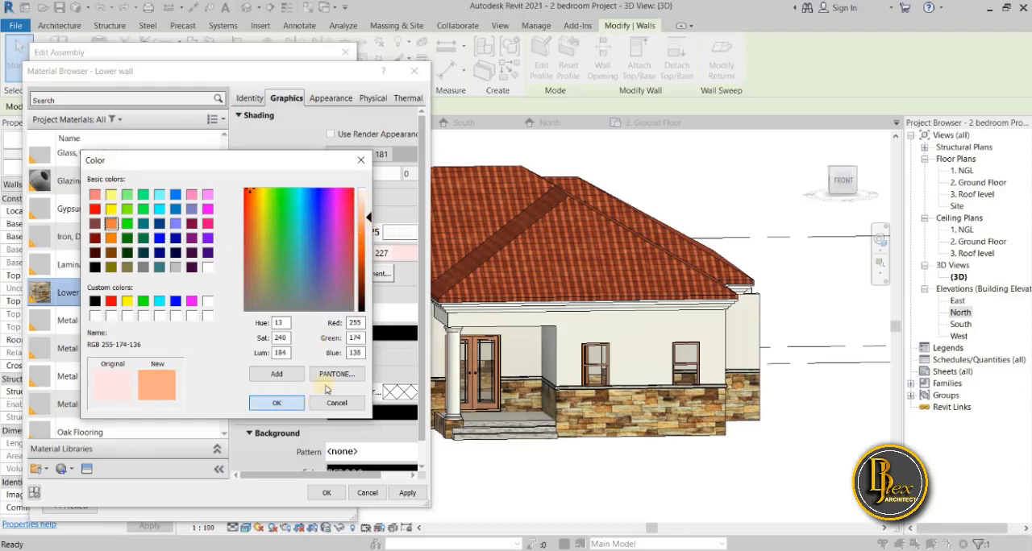
{"action": "key", "text": "Return"}
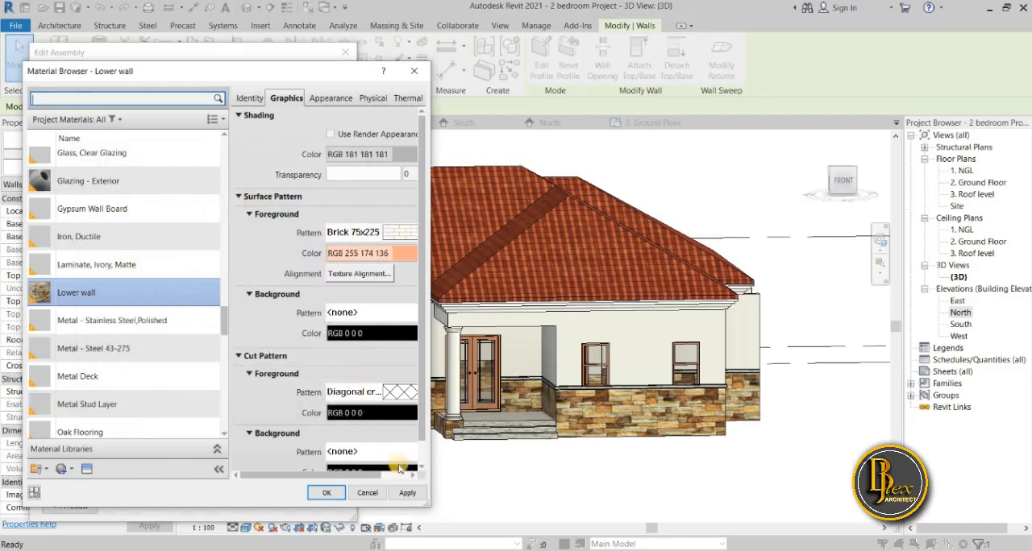
{"action": "left_click", "coordinate": [404, 495]}
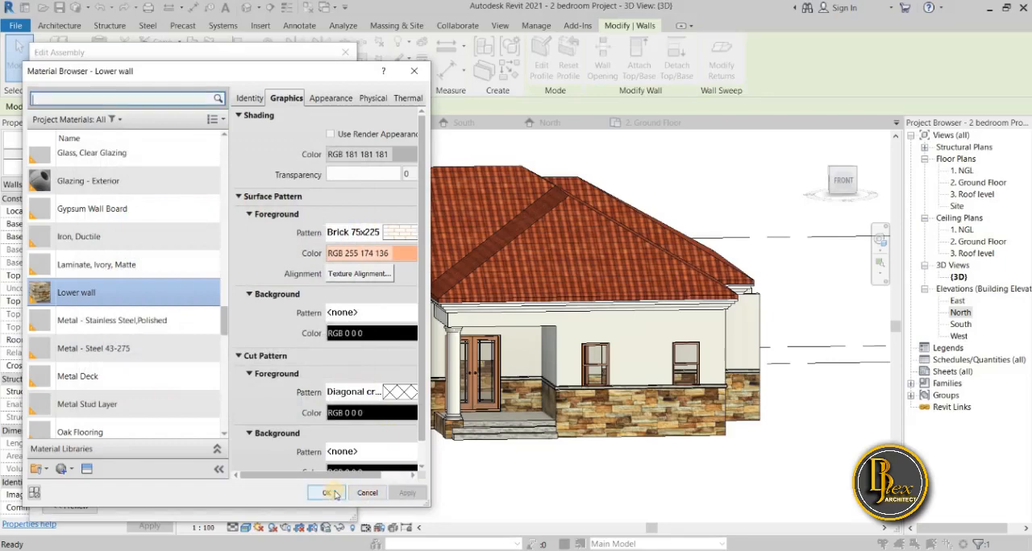
Accept the material, layer assembly and type changes of the Generic - 225mm Masonry wall and deselect the wall.
{"action": "left_click", "coordinate": [330, 493]}
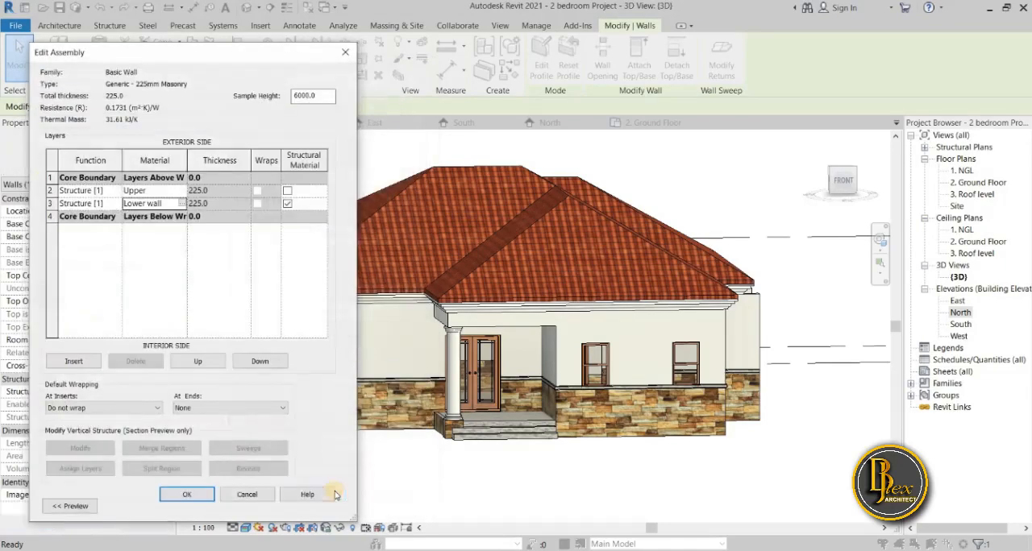
{"action": "left_click", "coordinate": [192, 497]}
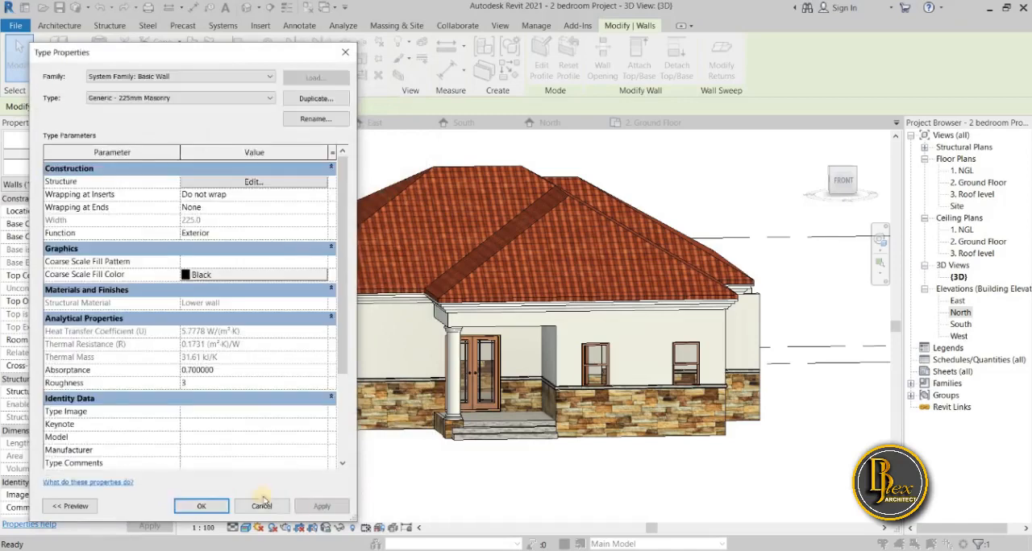
{"action": "left_click", "coordinate": [316, 505]}
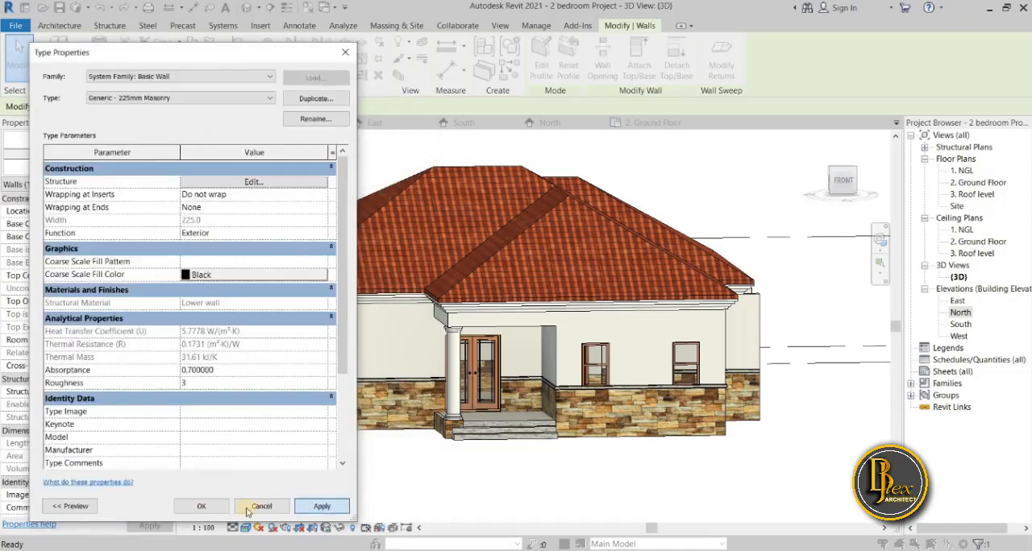
{"action": "left_click", "coordinate": [205, 507]}
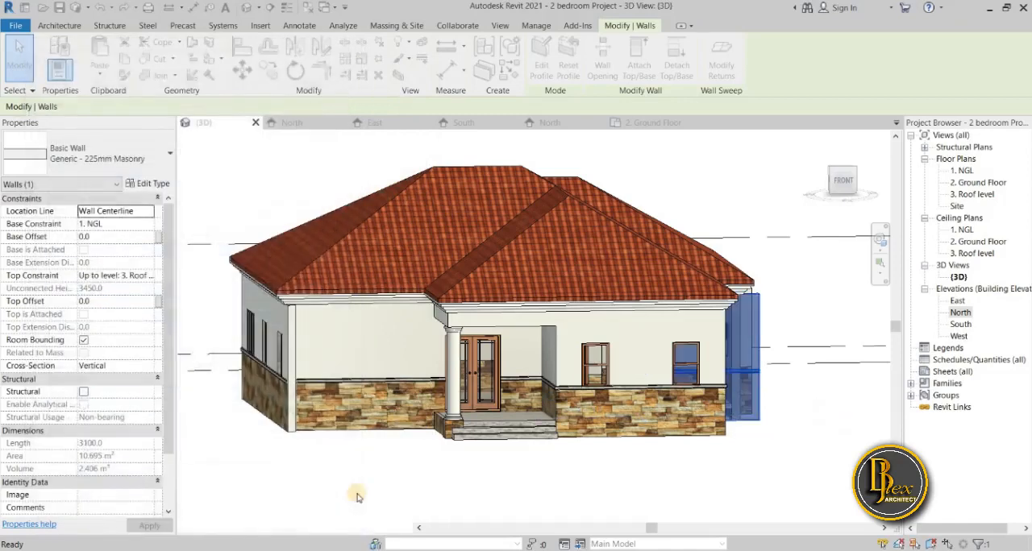
{"action": "left_click", "coordinate": [357, 496]}
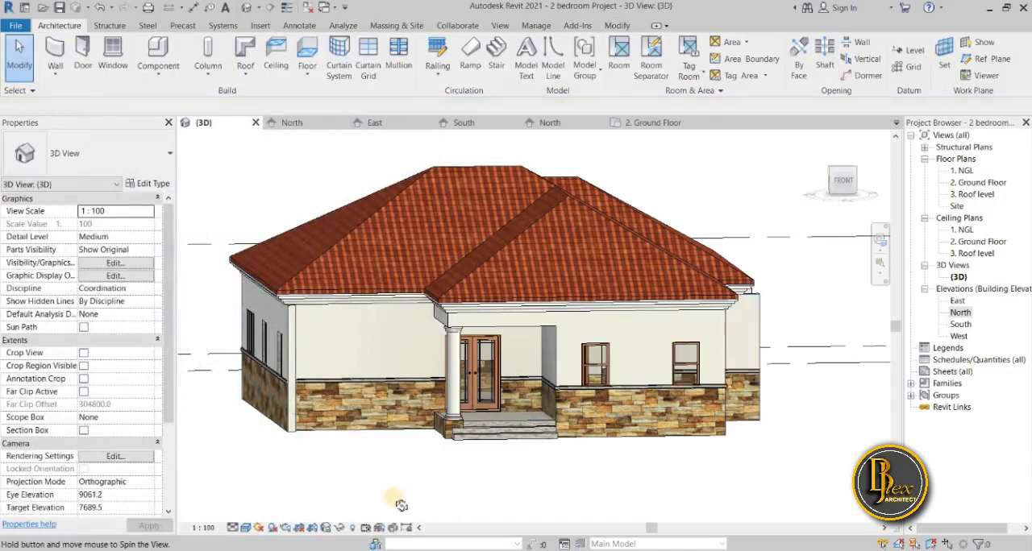
Examine the wall patterns around the house in Hidden Line style, and return the 3D view to Realistic.
{"action": "middle_click_drag", "start_coordinate": [303, 503], "coordinate": [287, 499], "text": "shift"}
{"action": "middle_click_drag", "start_coordinate": [324, 502], "coordinate": [272, 540], "text": "shift"}
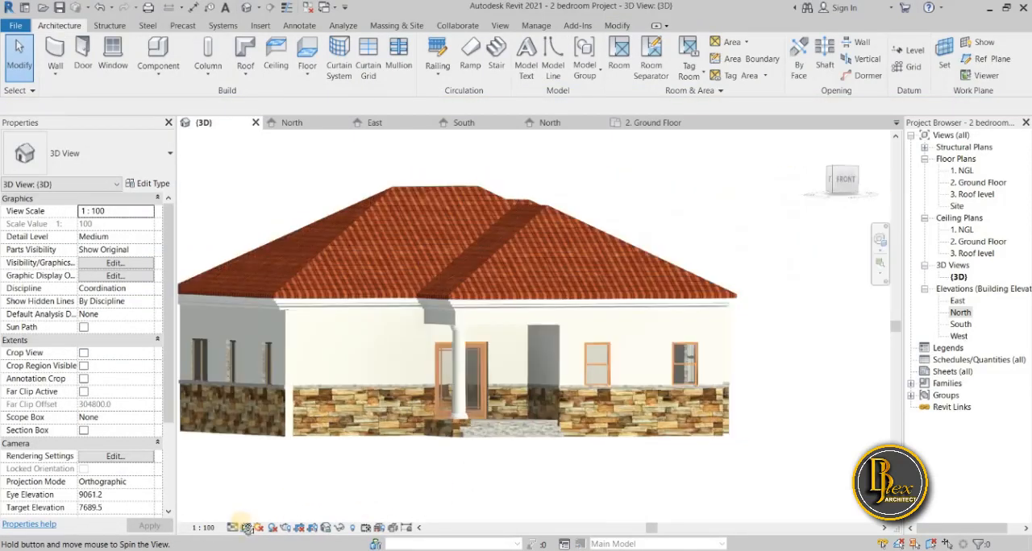
{"action": "left_click", "coordinate": [243, 530]}
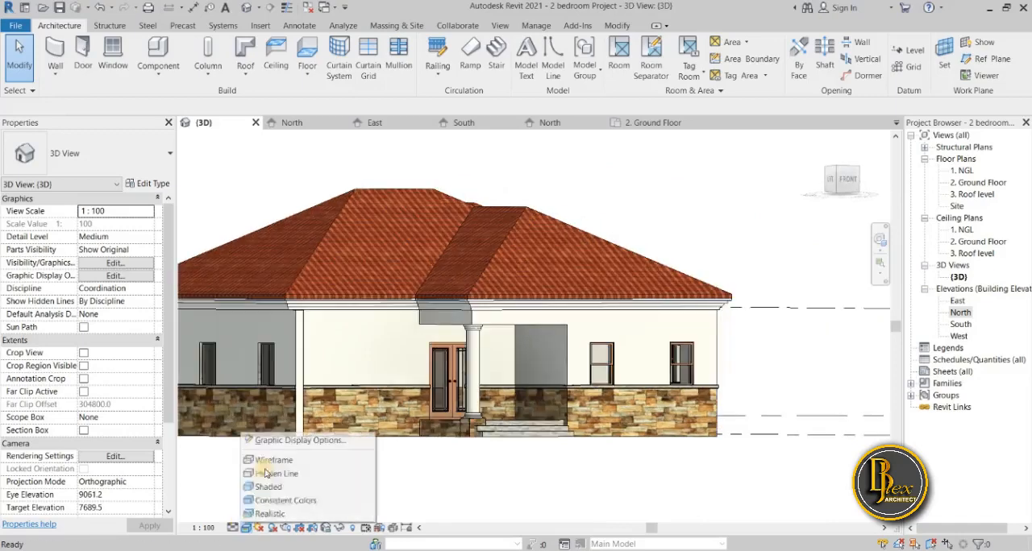
{"action": "left_click", "coordinate": [347, 470]}
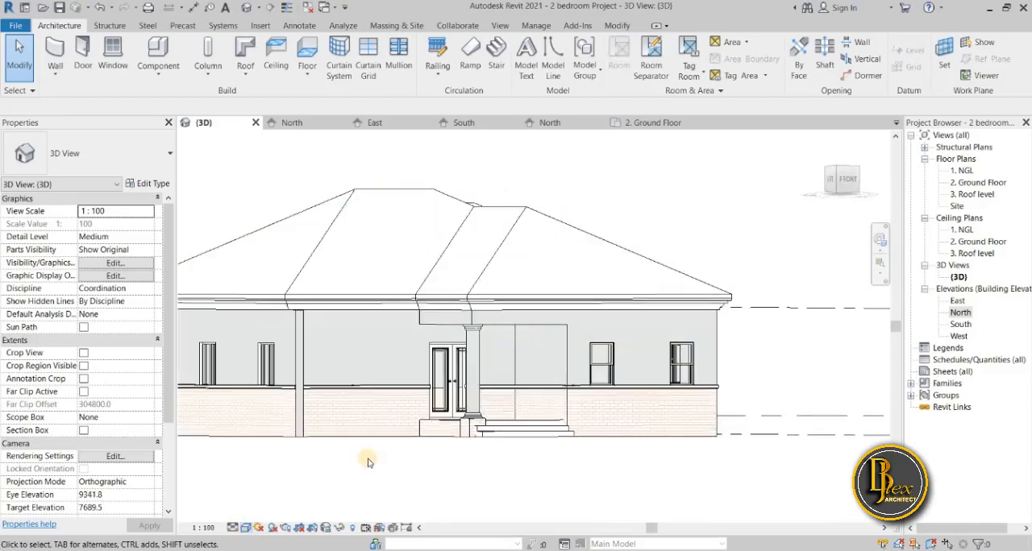
{"action": "middle_click_drag", "start_coordinate": [363, 464], "coordinate": [436, 489], "text": "shift"}
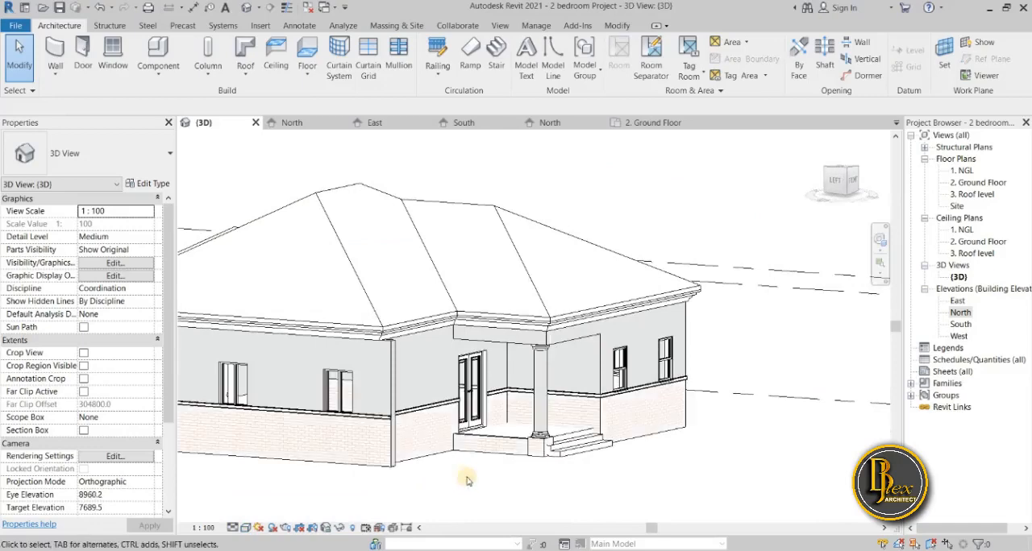
{"action": "middle_click_drag", "start_coordinate": [542, 478], "coordinate": [342, 445], "text": "shift"}
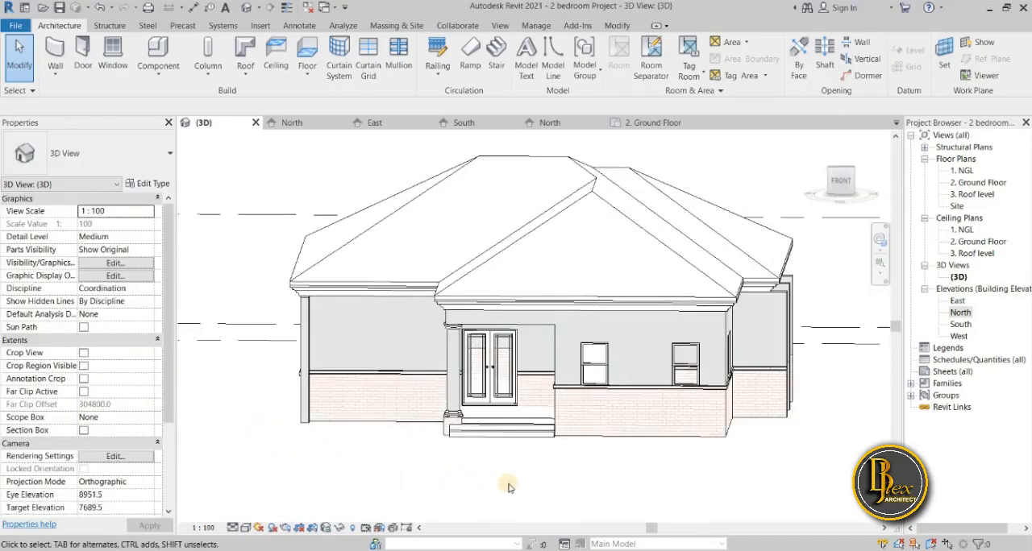
{"action": "middle_click_drag", "start_coordinate": [460, 479], "coordinate": [516, 494], "text": "shift"}
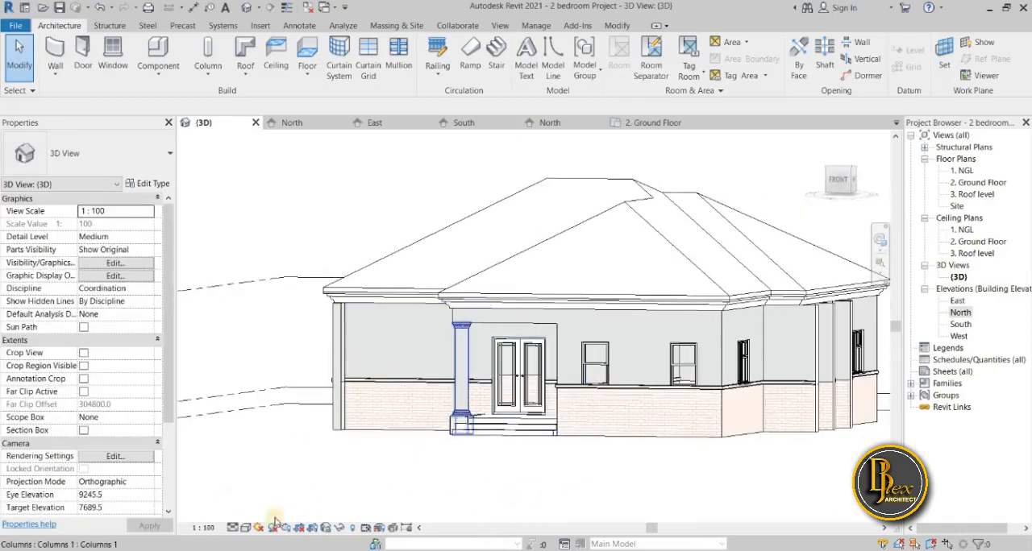
{"action": "left_click", "coordinate": [246, 529]}
{"action": "left_click", "coordinate": [266, 514]}
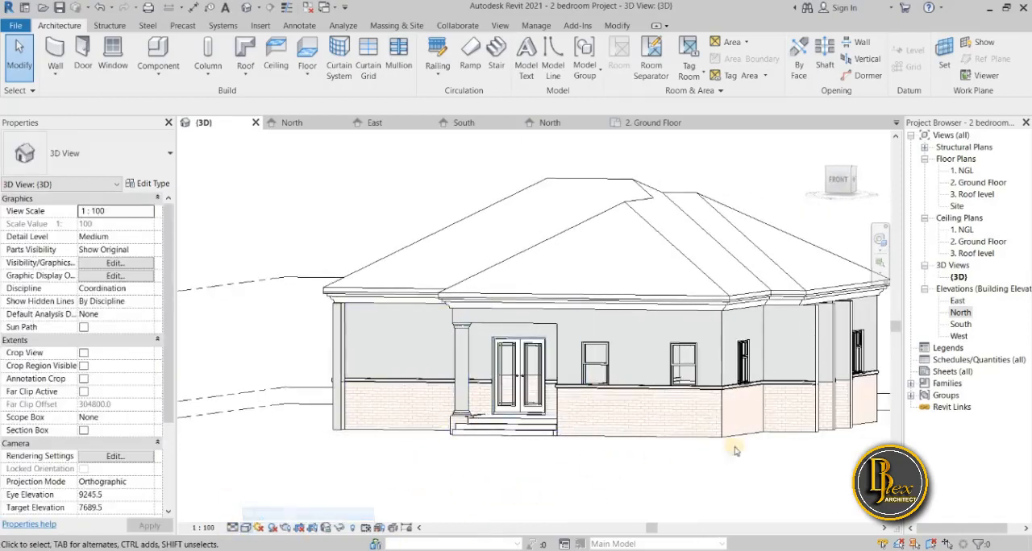
Open the North elevation and examine how the upper and lower wall surface patterns are displayed.
{"action": "double_click", "coordinate": [961, 313]}
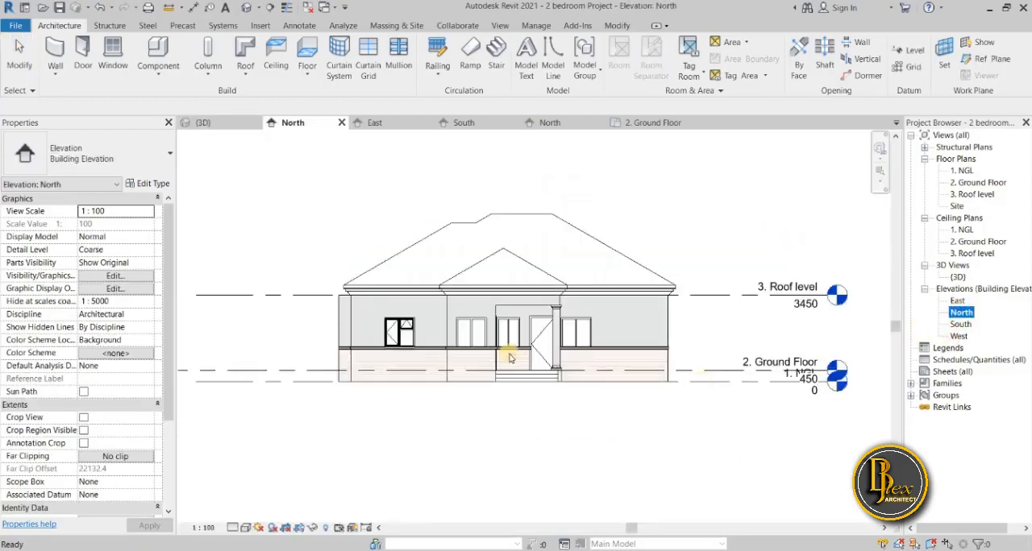
{"action": "scroll", "coordinate": [503, 369], "scroll_direction": "up", "scroll_amount": 1}
{"action": "scroll", "coordinate": [484, 426], "scroll_direction": "down", "scroll_amount": 1}
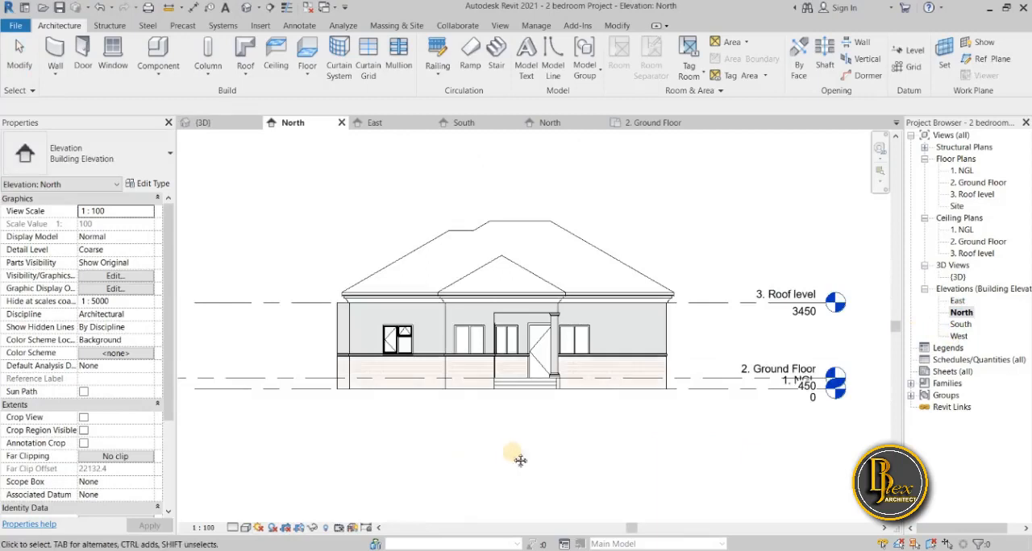
{"action": "middle_click_drag", "start_coordinate": [521, 460], "coordinate": [502, 486]}
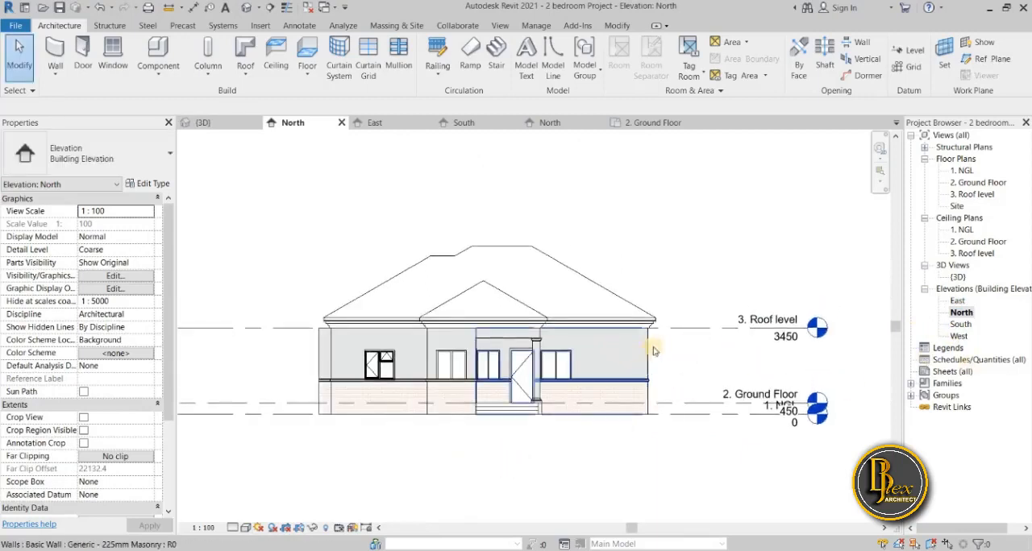
{"action": "scroll", "coordinate": [654, 350], "scroll_direction": "up", "scroll_amount": 2}
{"action": "scroll", "coordinate": [690, 394], "scroll_direction": "down", "scroll_amount": 2}
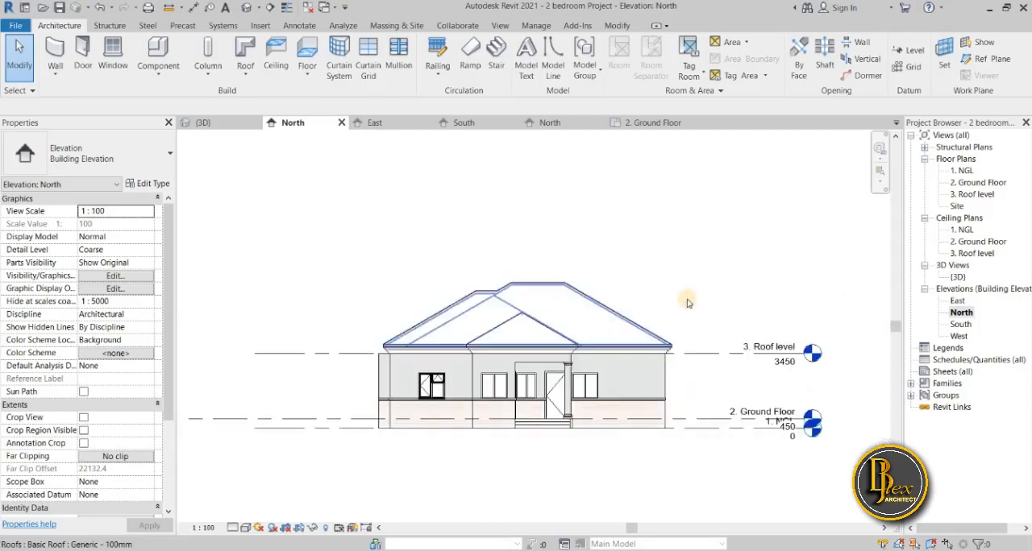
Open the foreground surface pattern choices of the Roof material in the Generic - 100mm roof's layer structure.
{"action": "left_click", "coordinate": [637, 284]}
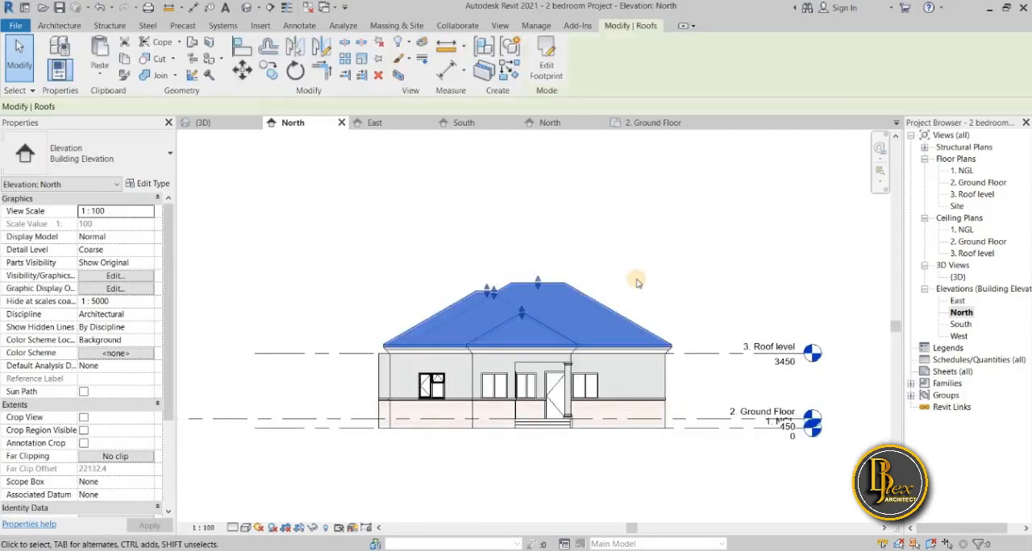
{"action": "left_click", "coordinate": [150, 184]}
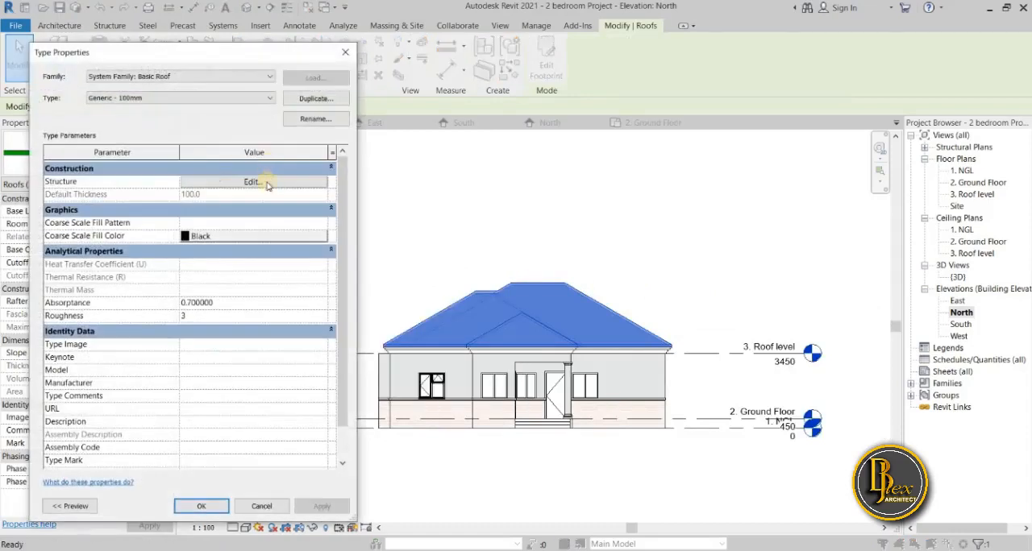
{"action": "left_click", "coordinate": [266, 184]}
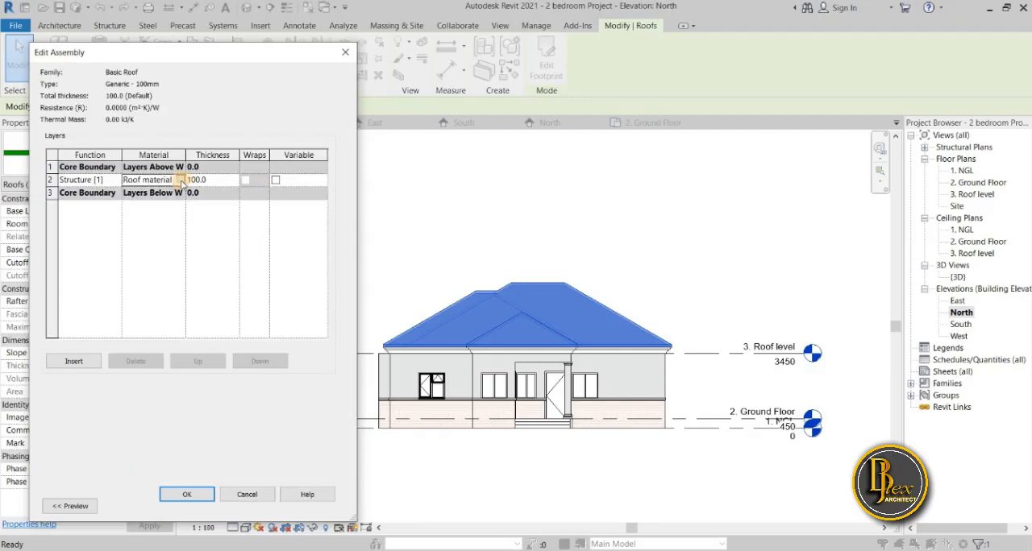
{"action": "left_click", "coordinate": [181, 180]}
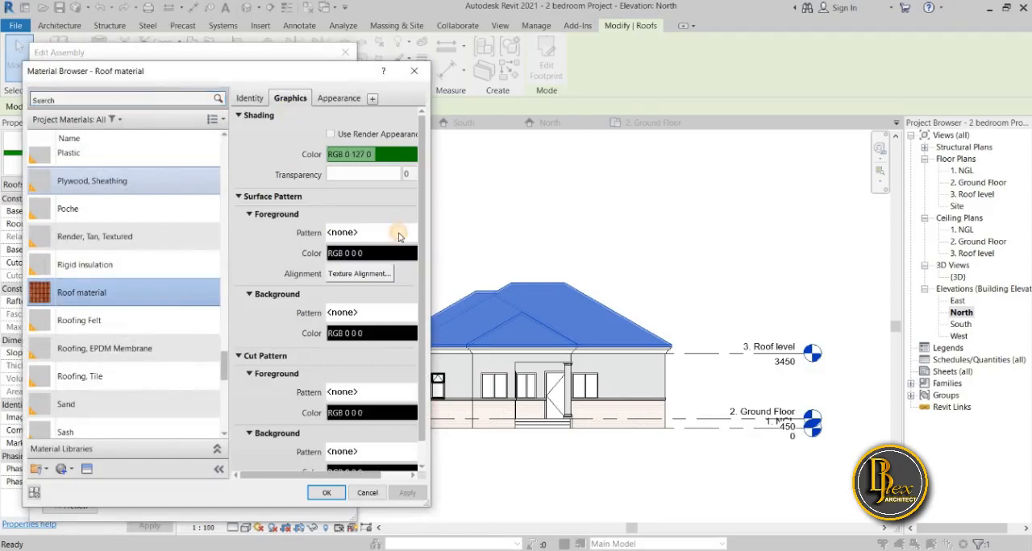
{"action": "left_click", "coordinate": [398, 234]}
Examine the available drafting and model fill patterns for one that suits the roof surface.
{"action": "scroll", "coordinate": [317, 311], "scroll_direction": "down", "scroll_amount": 8}
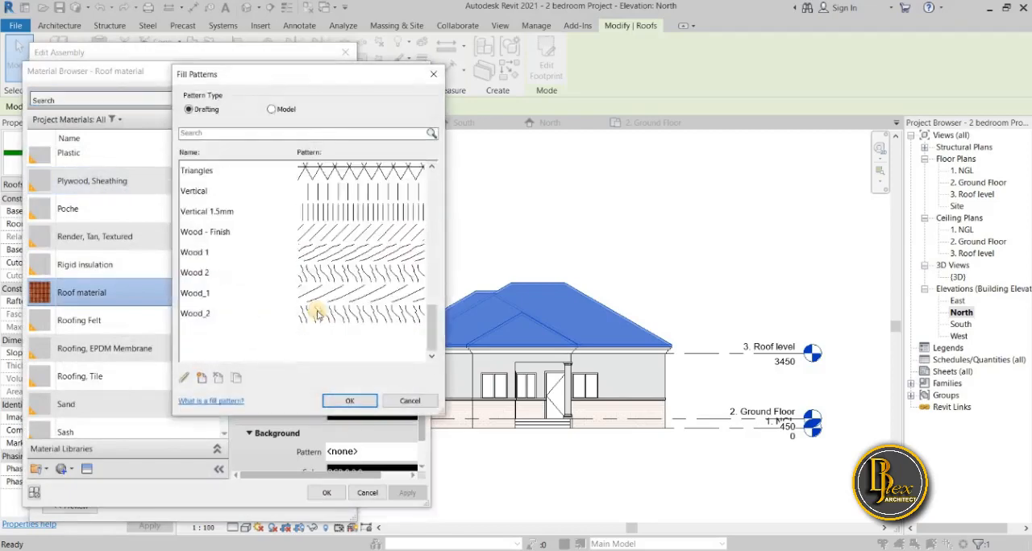
{"action": "scroll", "coordinate": [315, 266], "scroll_direction": "up", "scroll_amount": 3}
{"action": "left_click", "coordinate": [271, 109]}
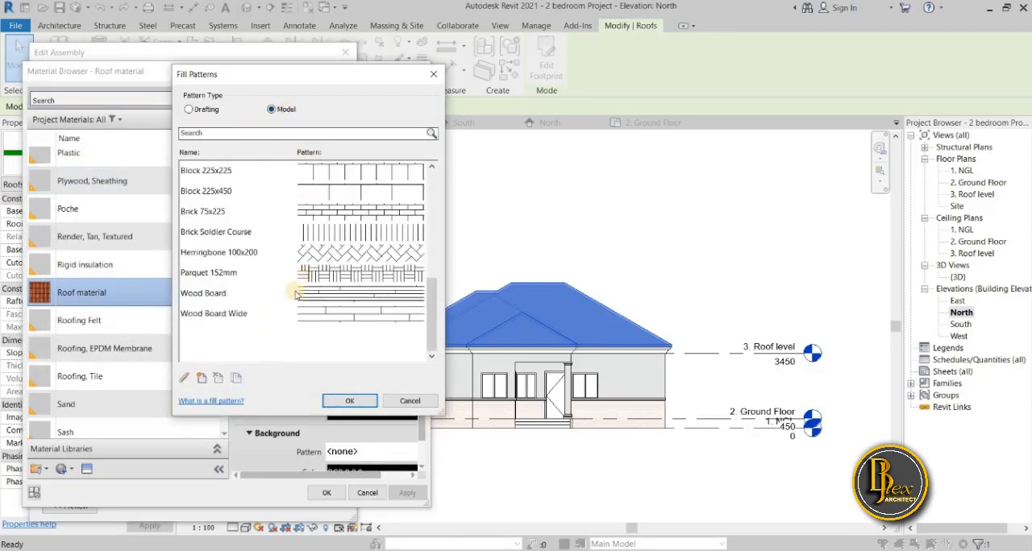
{"action": "scroll", "coordinate": [294, 296], "scroll_direction": "up", "scroll_amount": 6}
{"action": "scroll", "coordinate": [292, 300], "scroll_direction": "up", "scroll_amount": 1}
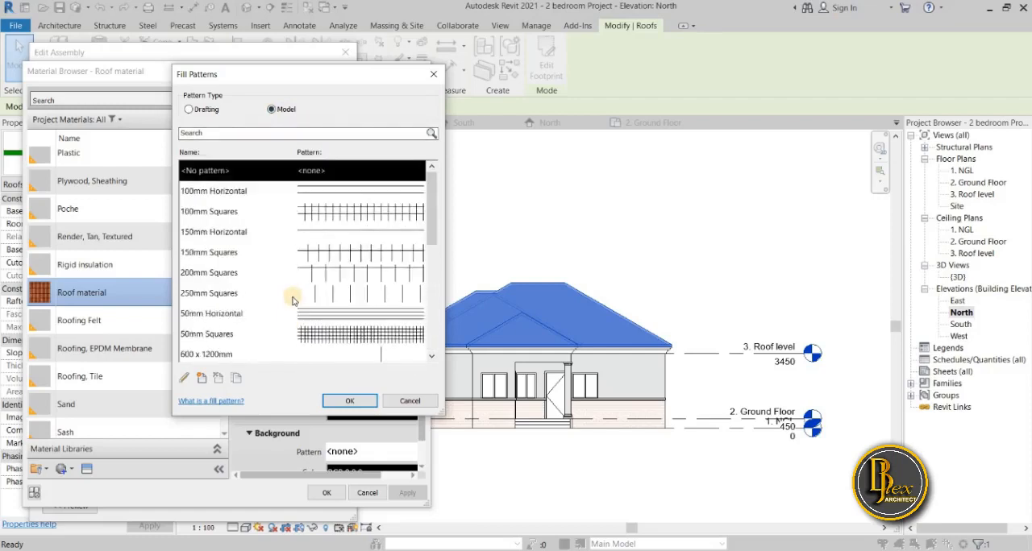
{"action": "scroll", "coordinate": [293, 300], "scroll_direction": "down", "scroll_amount": 1}
{"action": "scroll", "coordinate": [291, 303], "scroll_direction": "down", "scroll_amount": 5}
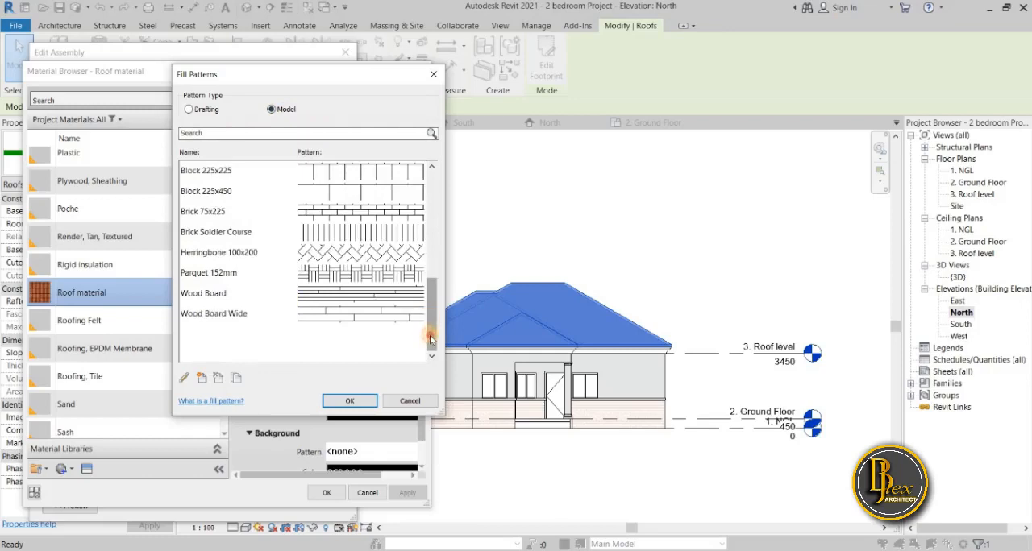
{"action": "left_click_drag", "start_coordinate": [430, 323], "coordinate": [435, 343]}
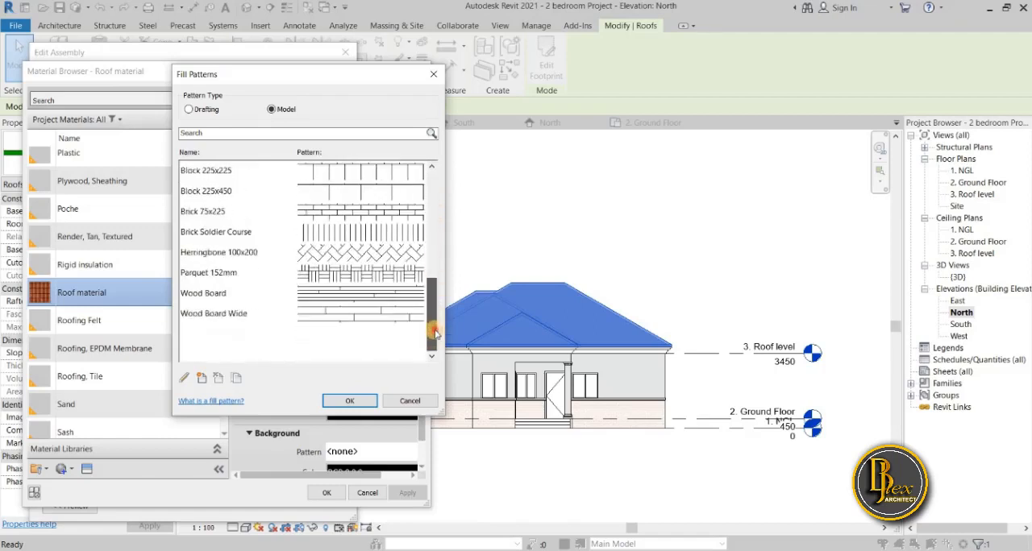
{"action": "left_click_drag", "start_coordinate": [433, 300], "coordinate": [427, 390]}
{"action": "left_click", "coordinate": [190, 109]}
{"action": "scroll", "coordinate": [373, 257], "scroll_direction": "down", "scroll_amount": 3}
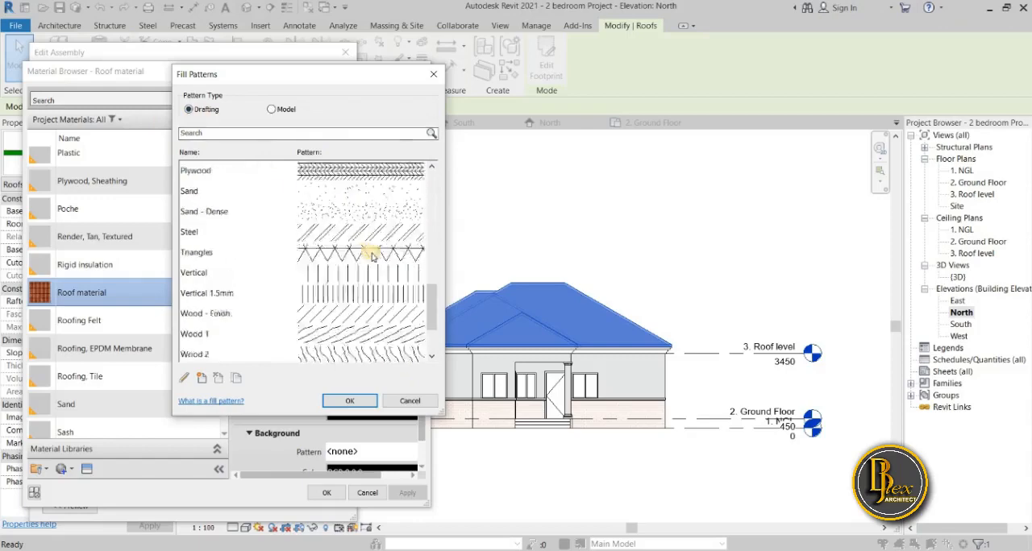
{"action": "scroll", "coordinate": [373, 256], "scroll_direction": "down", "scroll_amount": 2}
{"action": "scroll", "coordinate": [372, 258], "scroll_direction": "up", "scroll_amount": 7}
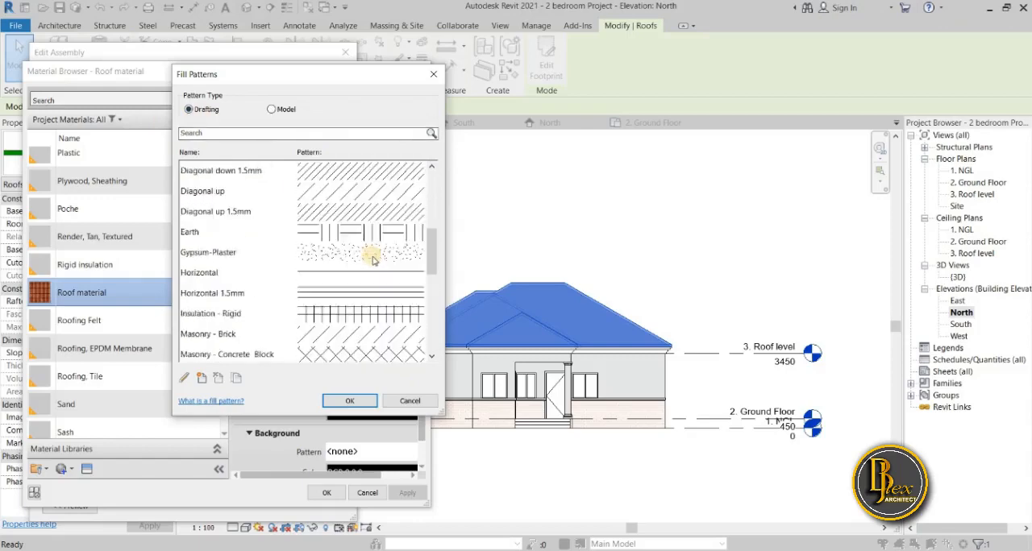
{"action": "scroll", "coordinate": [372, 258], "scroll_direction": "up", "scroll_amount": 4}
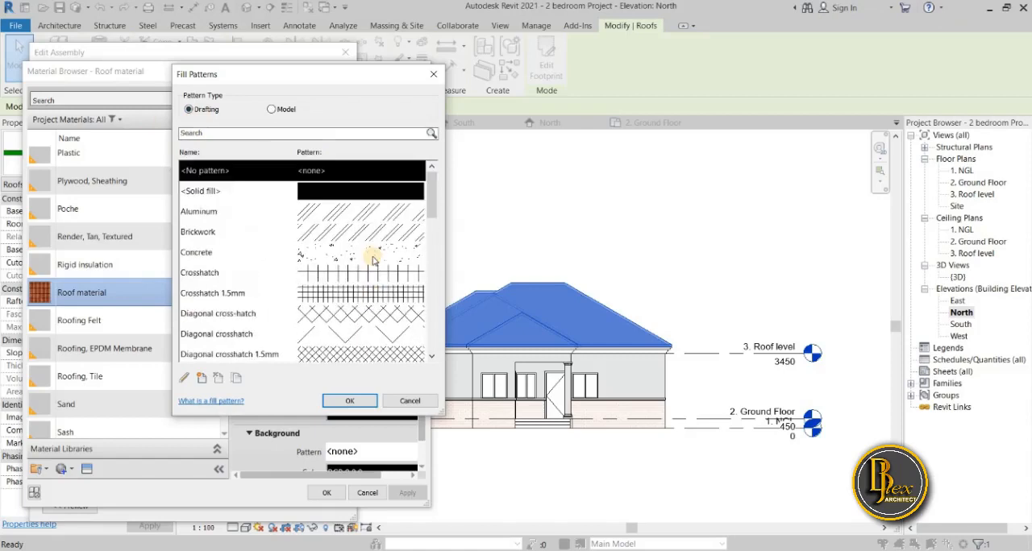
{"action": "scroll", "coordinate": [373, 261], "scroll_direction": "down", "scroll_amount": 1}
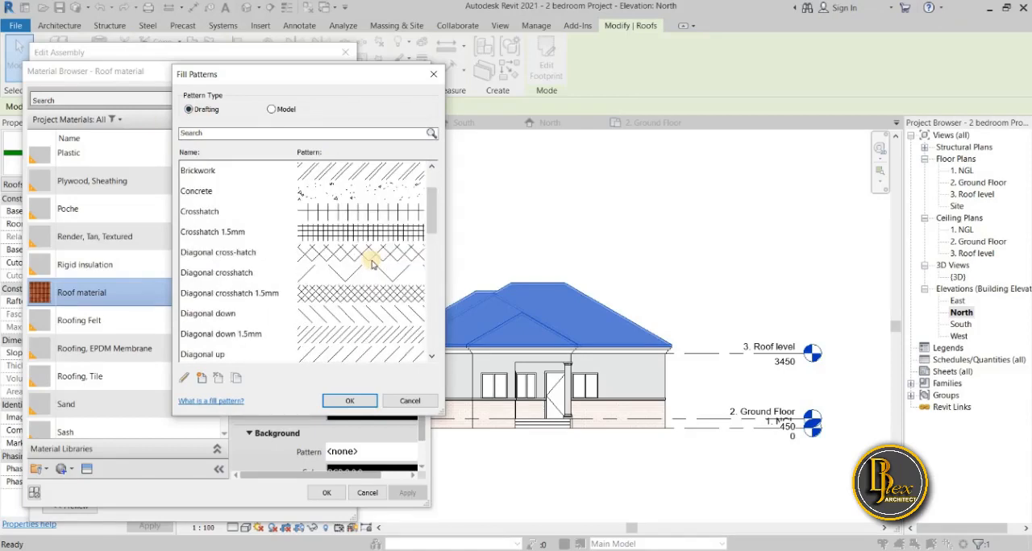
{"action": "scroll", "coordinate": [372, 262], "scroll_direction": "down", "scroll_amount": 1}
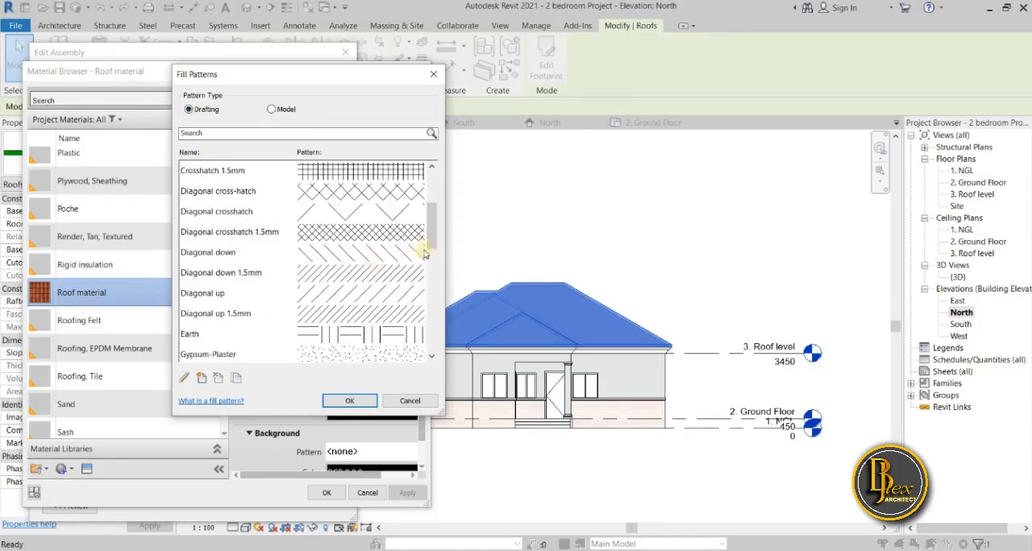
{"action": "left_click_drag", "start_coordinate": [431, 250], "coordinate": [431, 181]}
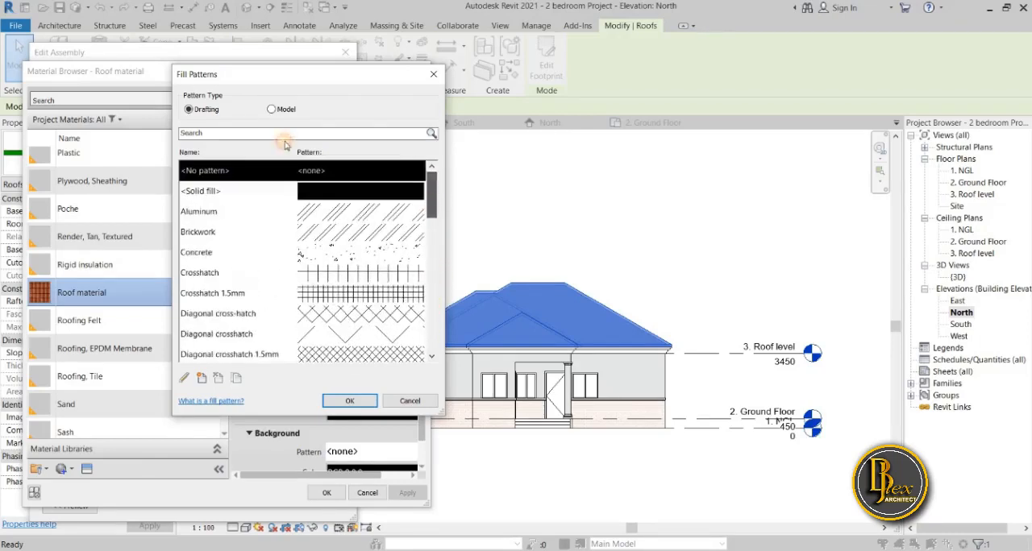
Try the 600 x 600mm model pattern as the Roof material's foreground surface pattern.
{"action": "left_click", "coordinate": [272, 109]}
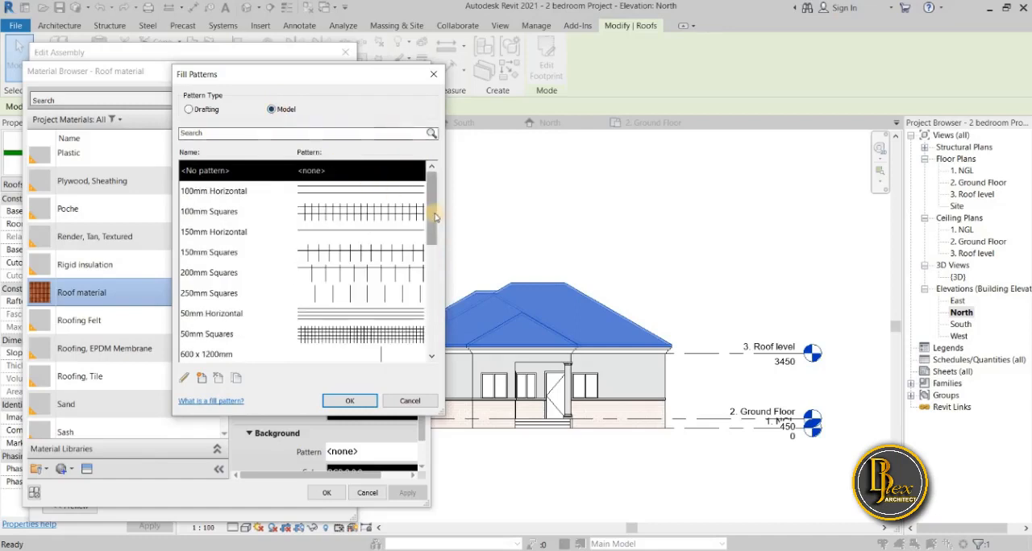
{"action": "left_click_drag", "start_coordinate": [434, 238], "coordinate": [428, 329]}
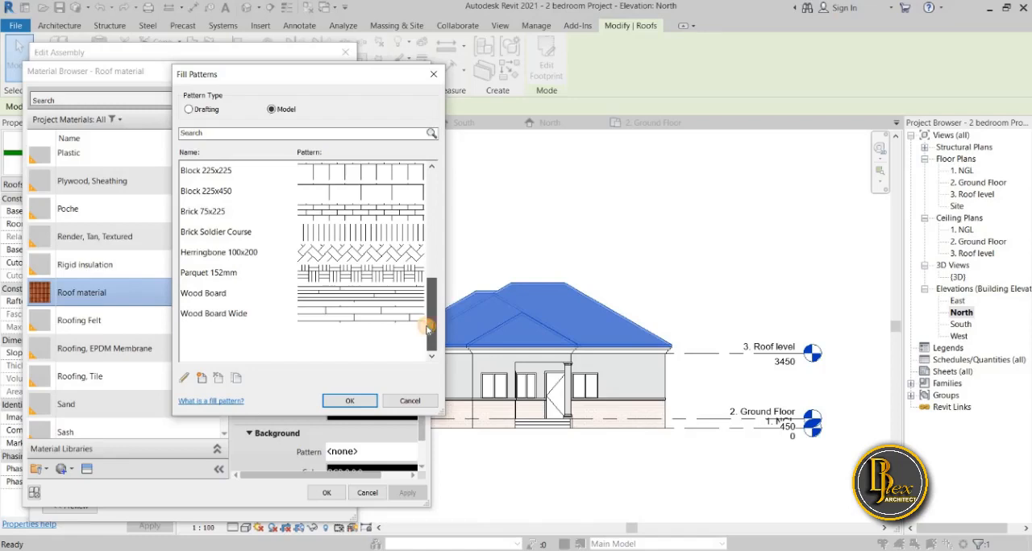
{"action": "left_click_drag", "start_coordinate": [427, 326], "coordinate": [428, 323]}
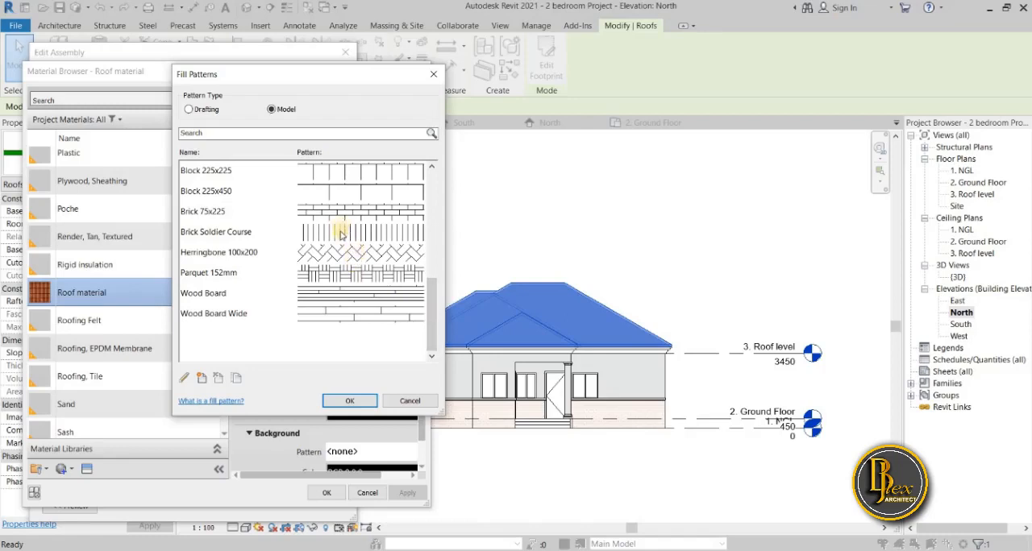
{"action": "scroll", "coordinate": [340, 234], "scroll_direction": "up", "scroll_amount": 1}
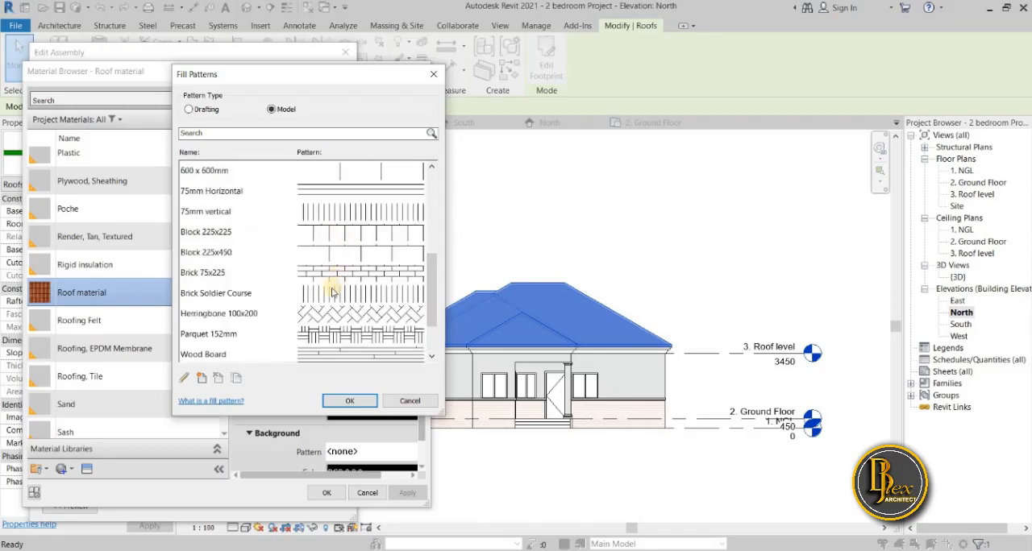
{"action": "scroll", "coordinate": [326, 295], "scroll_direction": "up", "scroll_amount": 2}
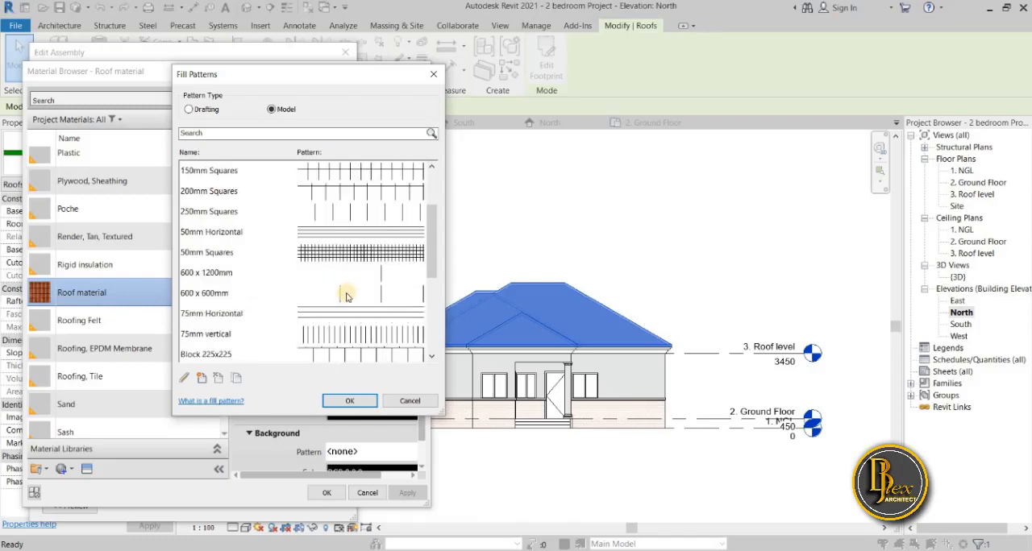
{"action": "scroll", "coordinate": [347, 297], "scroll_direction": "up", "scroll_amount": 2}
{"action": "scroll", "coordinate": [347, 294], "scroll_direction": "down", "scroll_amount": 2}
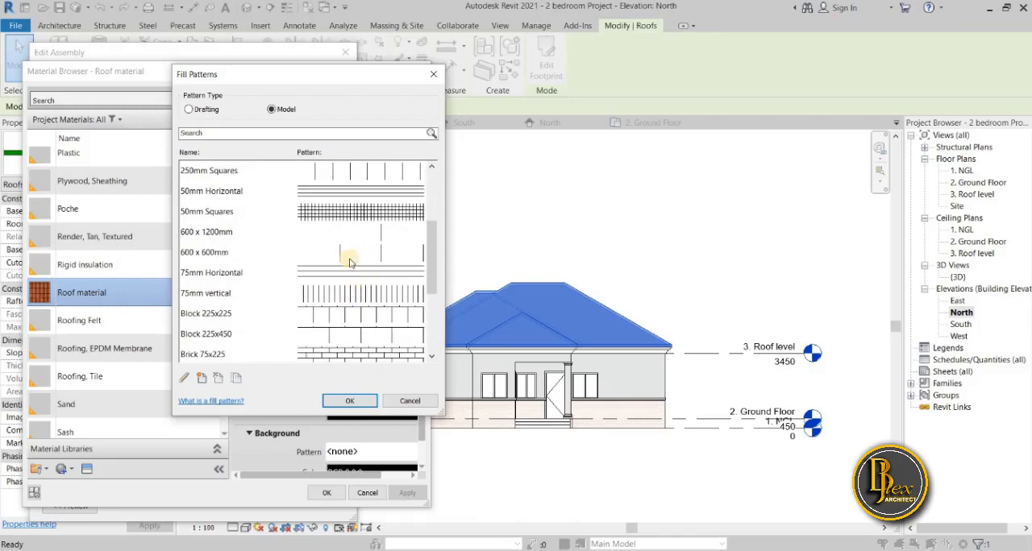
{"action": "left_click", "coordinate": [350, 257]}
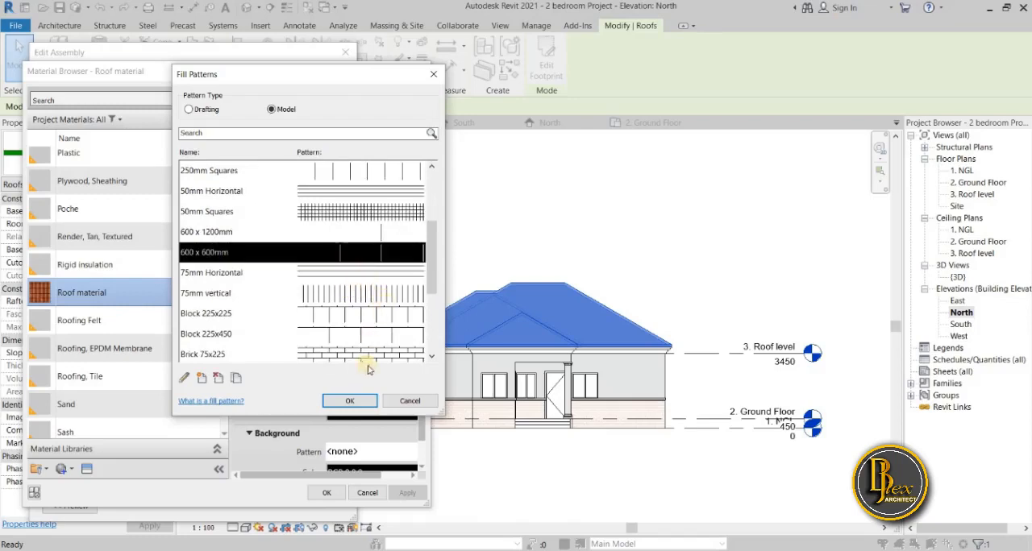
{"action": "left_click", "coordinate": [359, 402]}
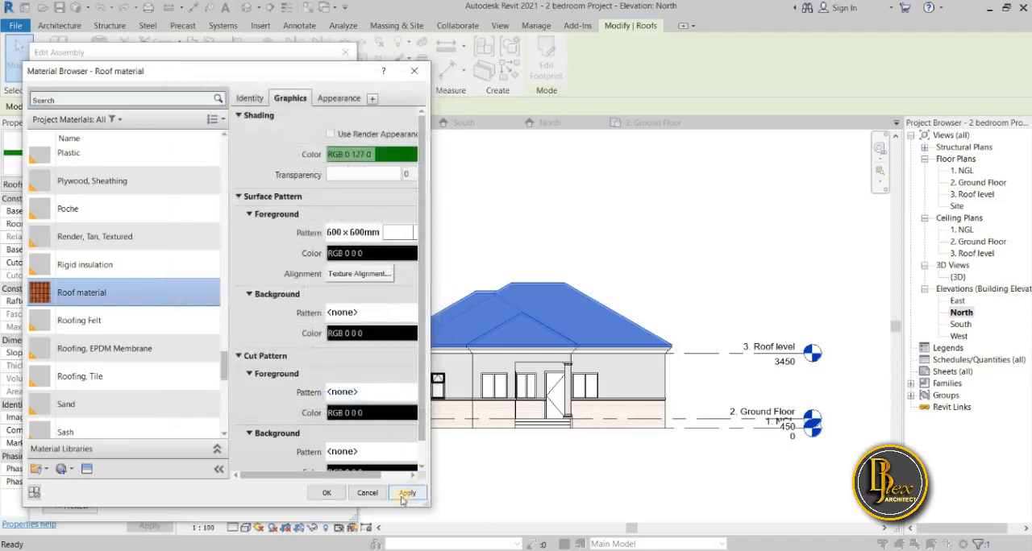
{"action": "left_click", "coordinate": [407, 494]}
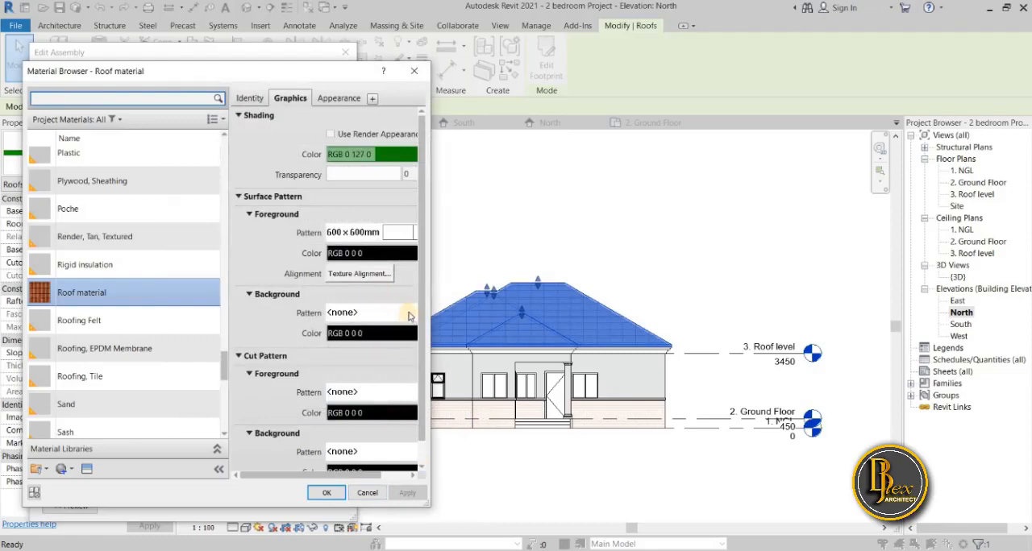
Set the Roof material's foreground surface pattern to the Vertical 1.5mm drafting pattern and apply it.
{"action": "left_click", "coordinate": [408, 241]}
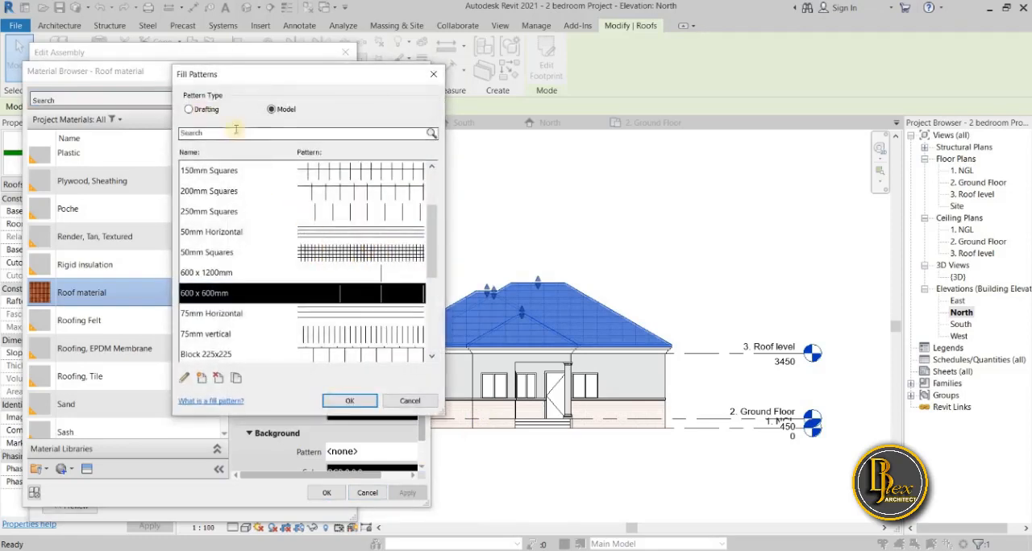
{"action": "left_click", "coordinate": [190, 109]}
{"action": "scroll", "coordinate": [332, 313], "scroll_direction": "down", "scroll_amount": 3}
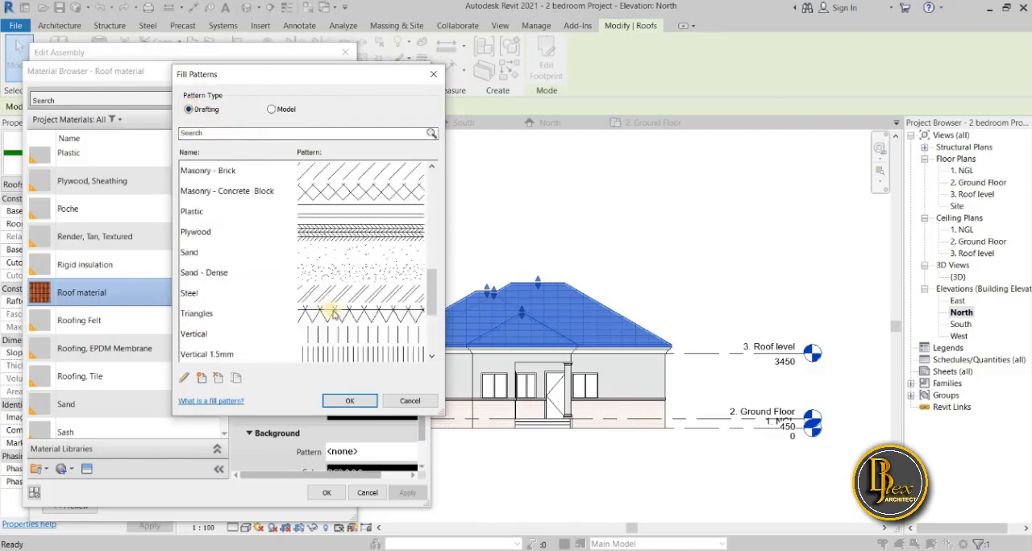
{"action": "left_click", "coordinate": [327, 355]}
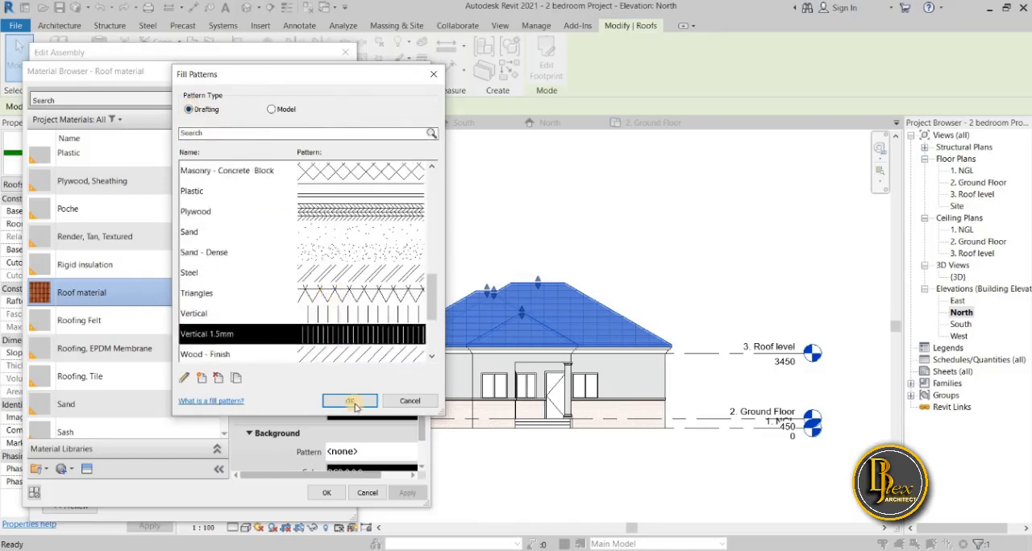
{"action": "left_click", "coordinate": [348, 401]}
{"action": "left_click", "coordinate": [408, 493]}
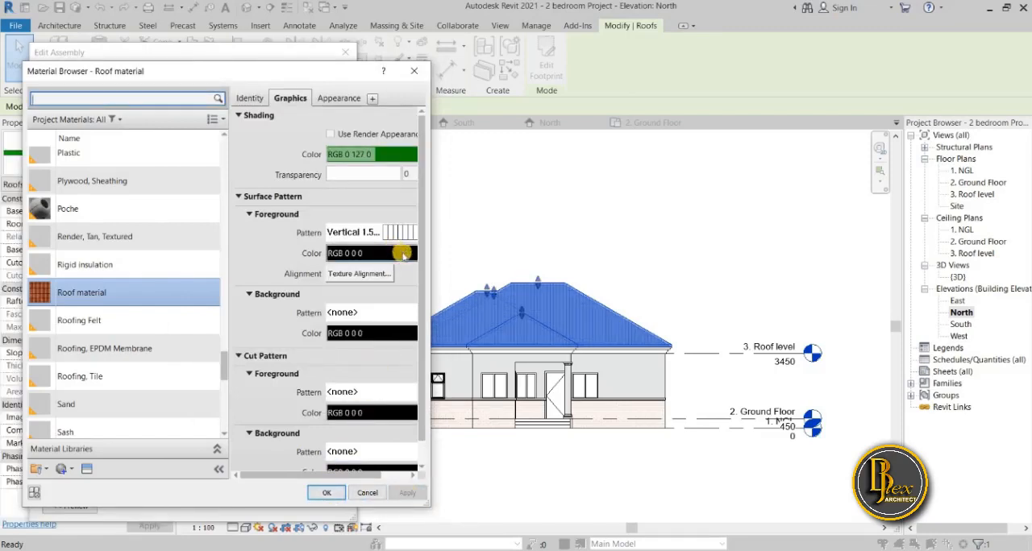
Set the roof pattern's foreground colour to a light red, RGB 255-077-077.
{"action": "left_click", "coordinate": [403, 255]}
{"action": "left_click", "coordinate": [94, 208]}
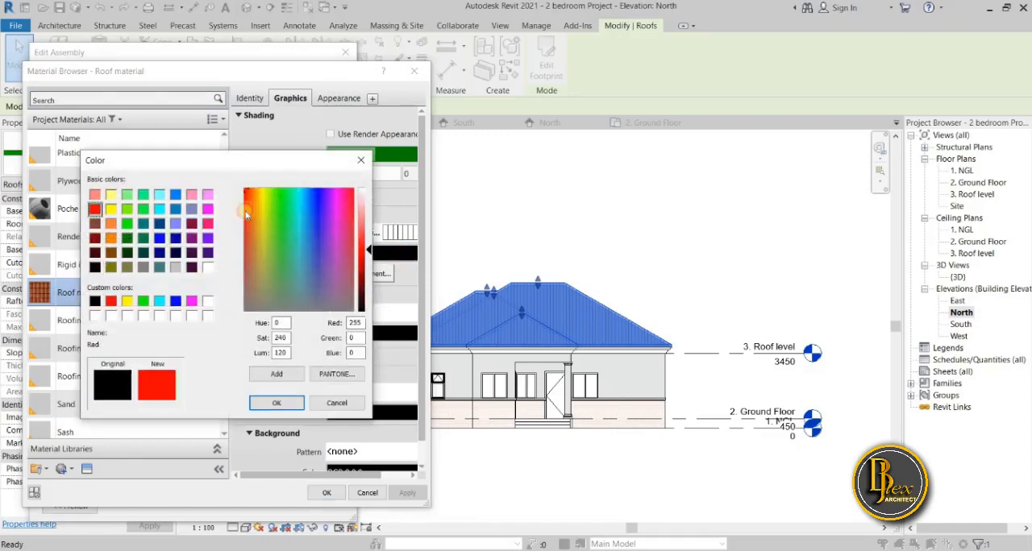
{"action": "left_click", "coordinate": [367, 234]}
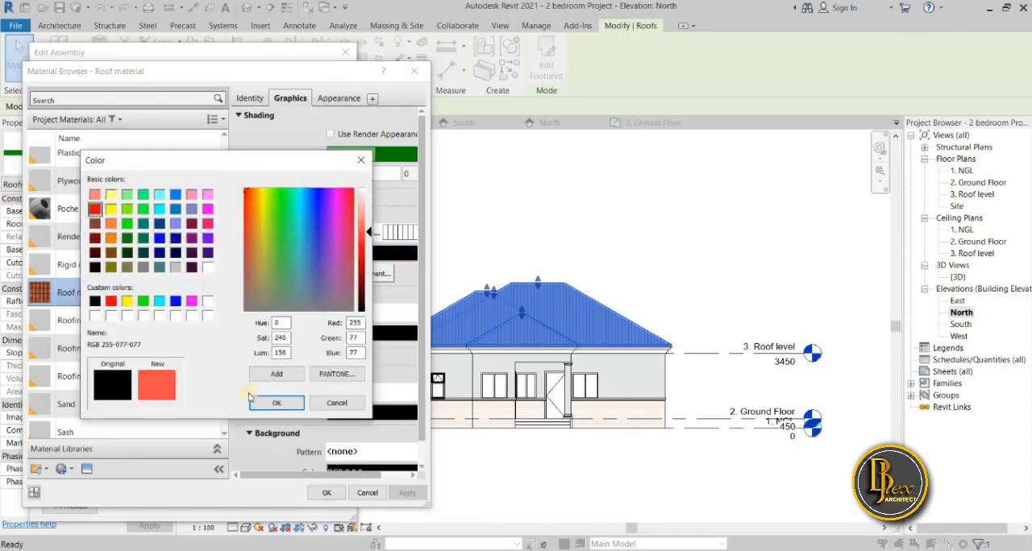
{"action": "left_click", "coordinate": [278, 403]}
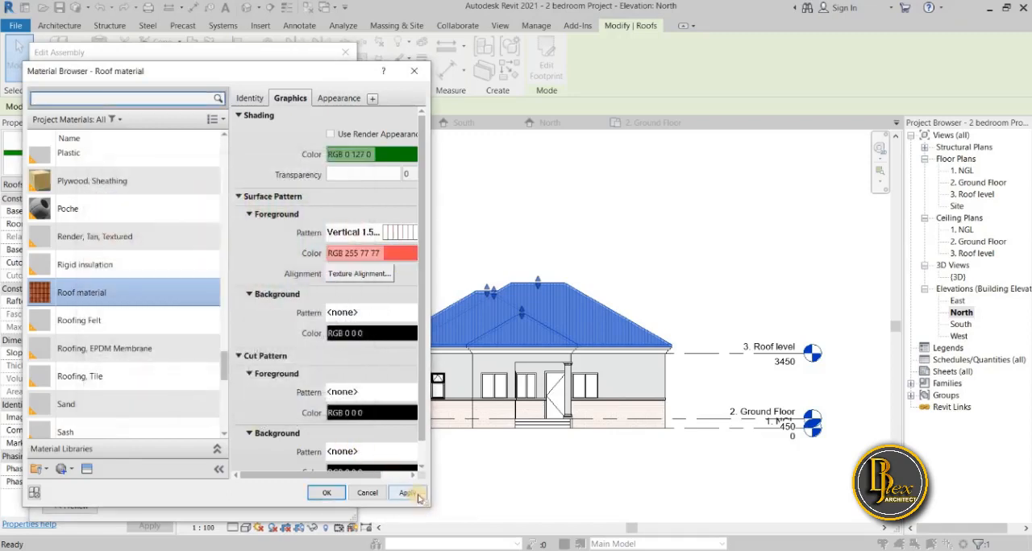
Accept the material, layer assembly and type changes of the Generic - 100mm roof and deselect the roof.
{"action": "left_click", "coordinate": [326, 494]}
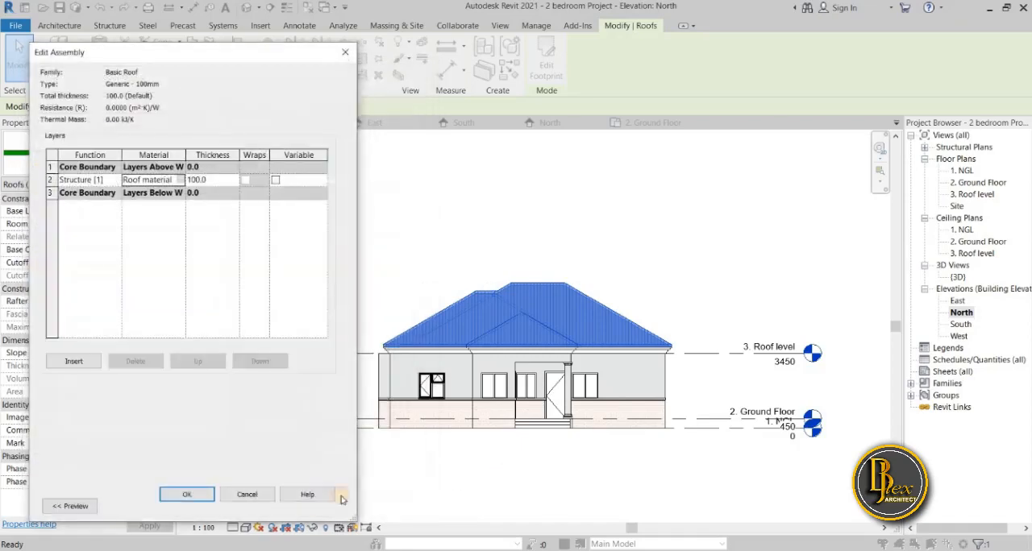
{"action": "left_click", "coordinate": [187, 494]}
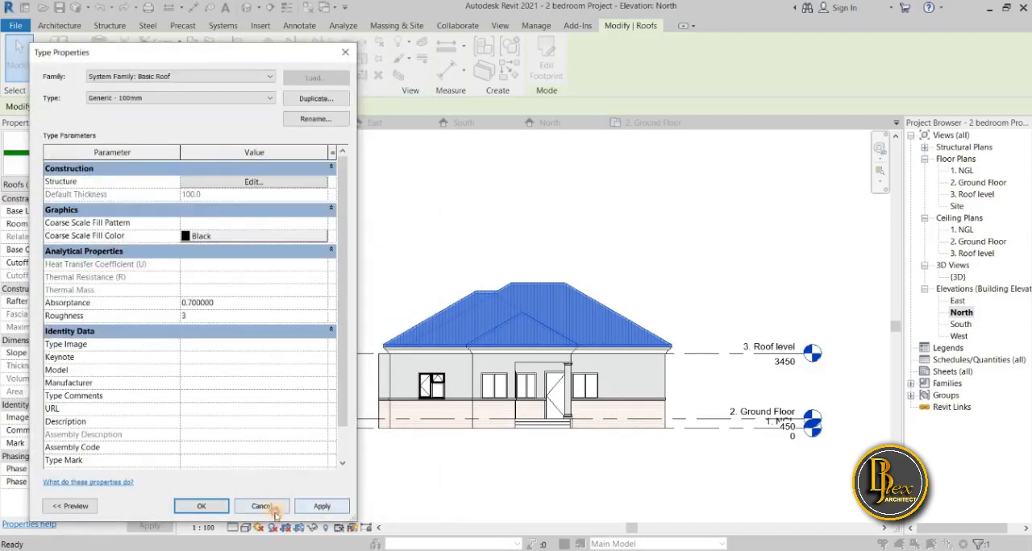
{"action": "left_click", "coordinate": [205, 508]}
{"action": "left_click", "coordinate": [422, 483]}
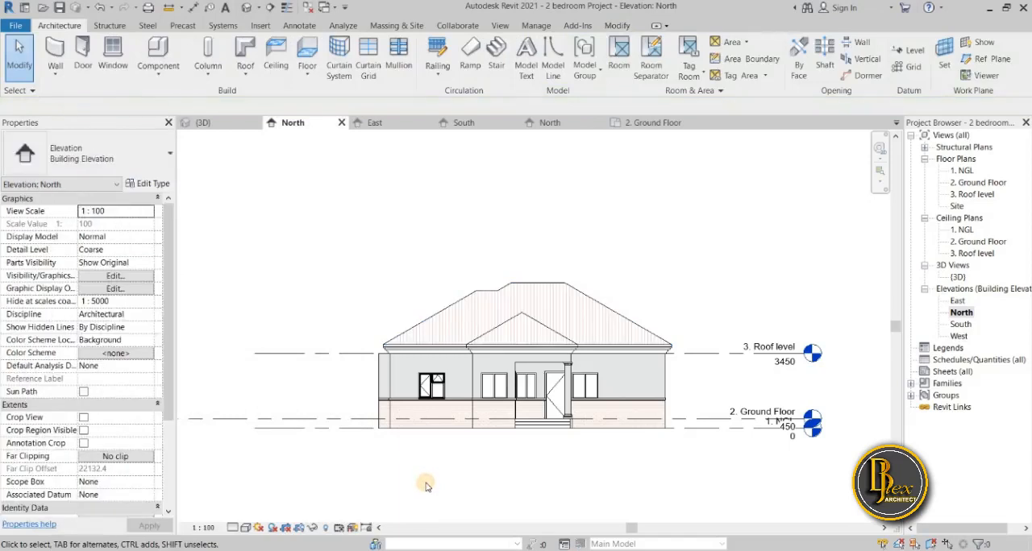
{"action": "scroll", "coordinate": [425, 484], "scroll_direction": "up", "scroll_amount": 4}
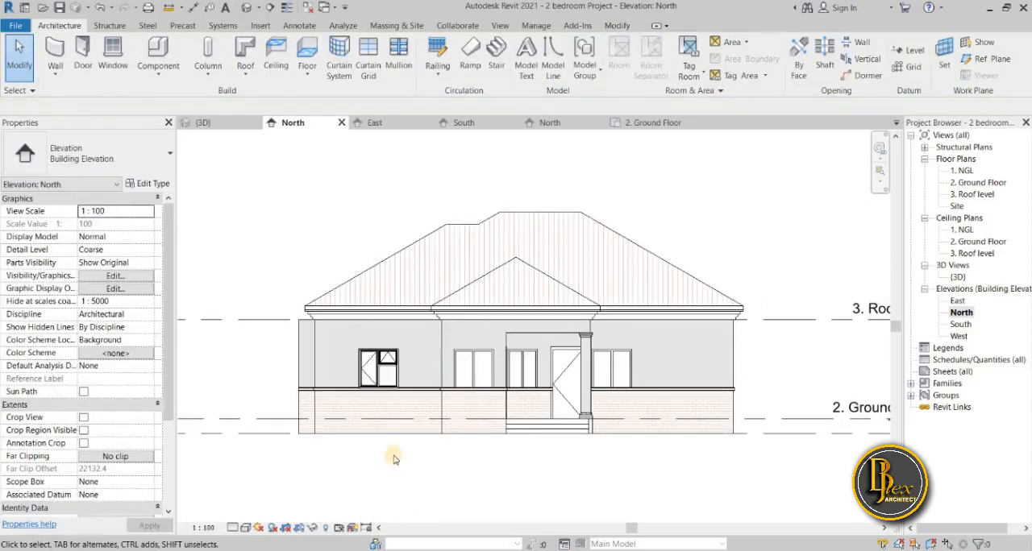
Examine the roof and wall surface patterns across the North elevation, both close up and at full extent.
{"action": "scroll", "coordinate": [398, 448], "scroll_direction": "down", "scroll_amount": 3}
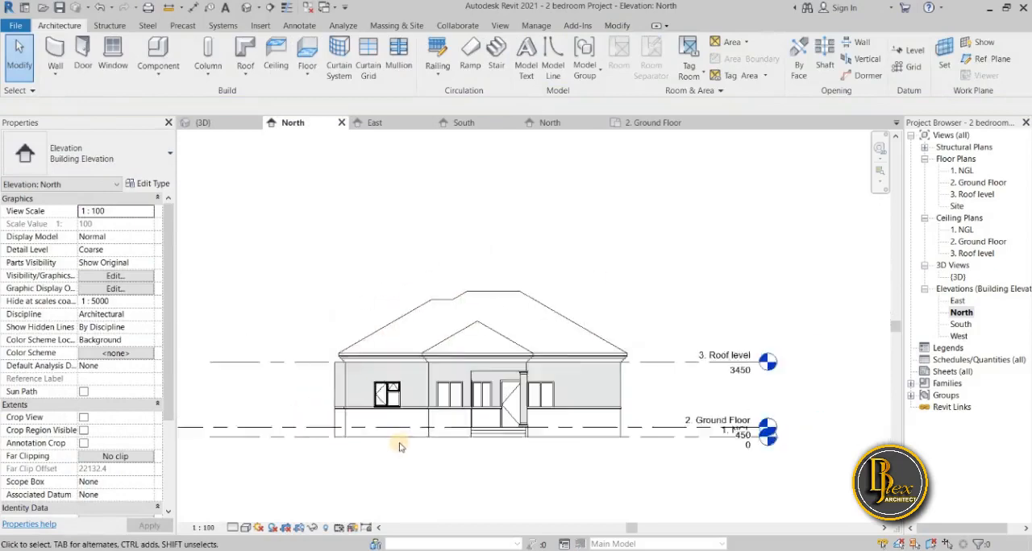
{"action": "middle_click_drag", "start_coordinate": [422, 449], "coordinate": [633, 384]}
{"action": "scroll", "coordinate": [726, 410], "scroll_direction": "up", "scroll_amount": 4}
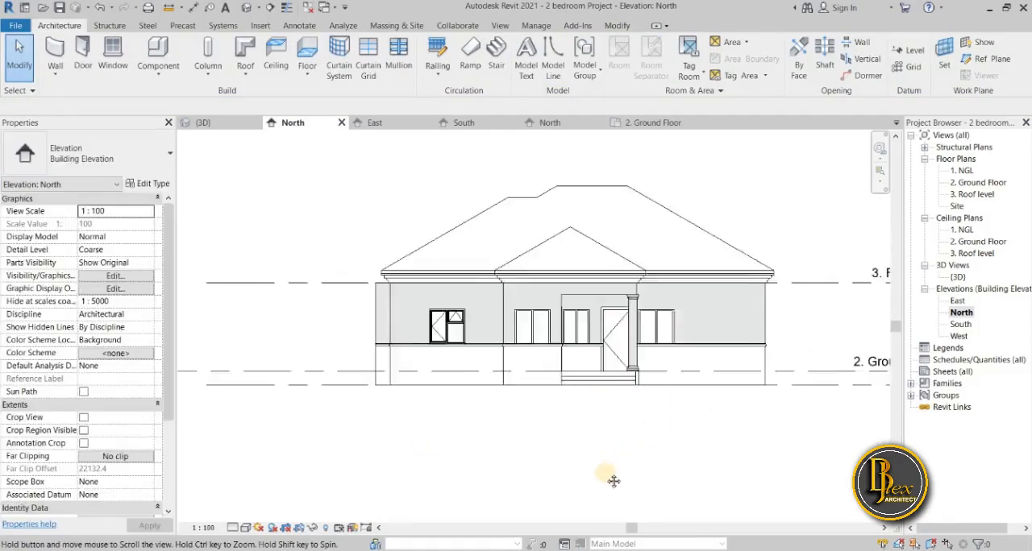
{"action": "middle_click_drag", "start_coordinate": [614, 484], "coordinate": [559, 470]}
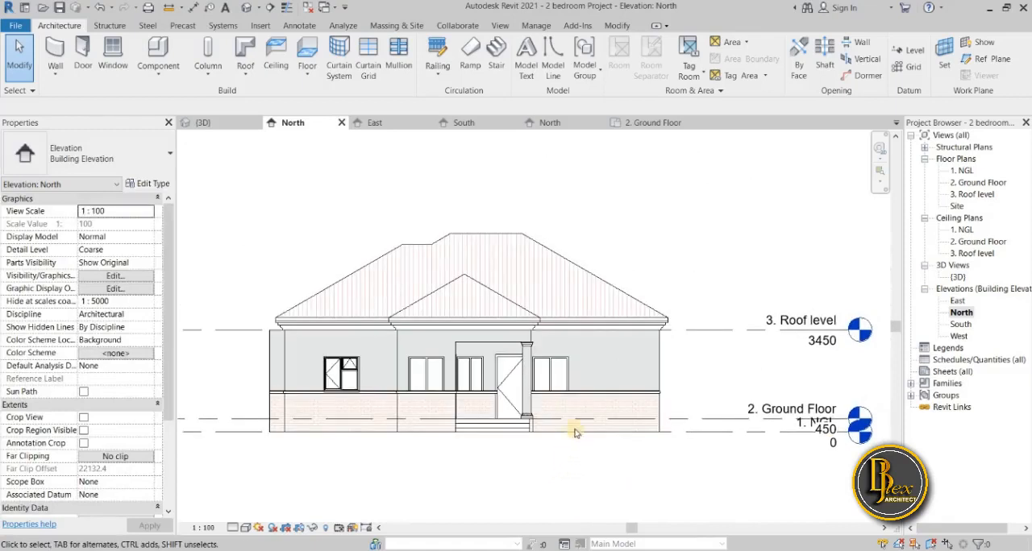
{"action": "scroll", "coordinate": [507, 458], "scroll_direction": "up", "scroll_amount": 3}
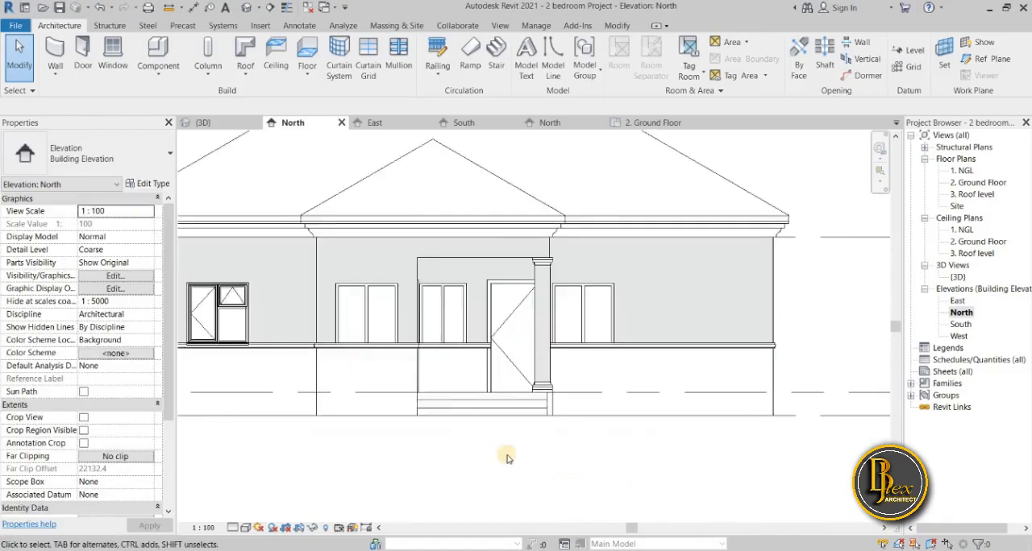
{"action": "scroll", "coordinate": [507, 458], "scroll_direction": "down", "scroll_amount": 1}
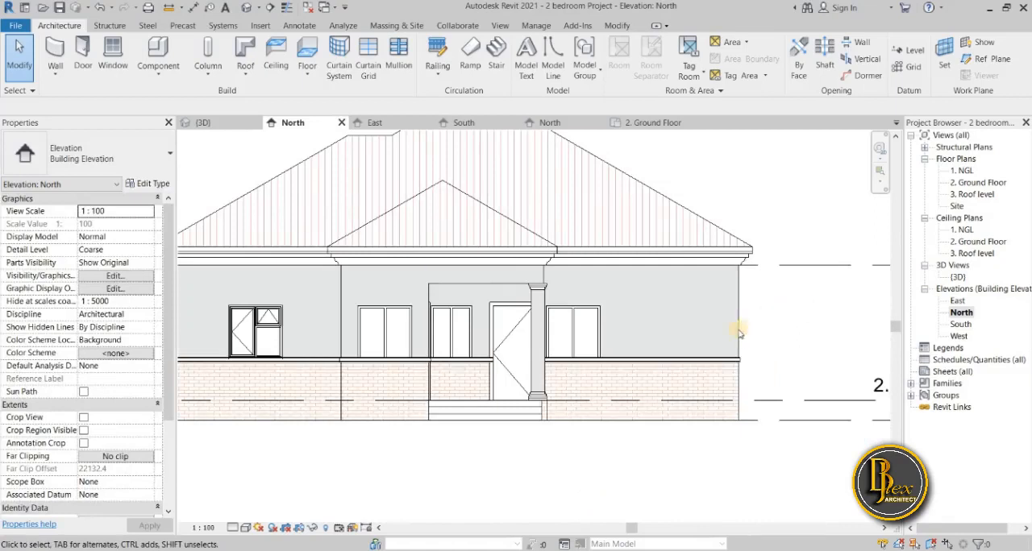
{"action": "scroll", "coordinate": [690, 426], "scroll_direction": "down", "scroll_amount": 2}
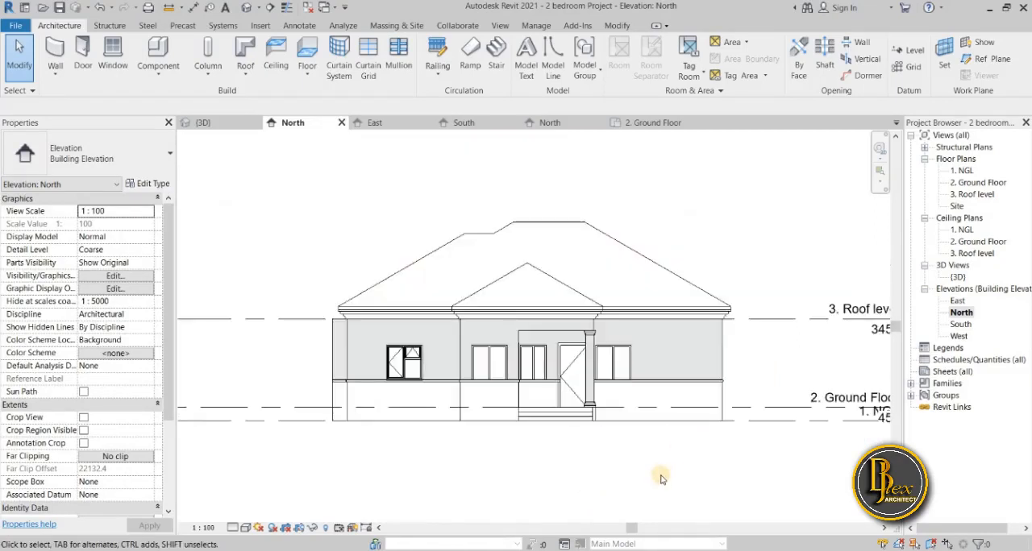
{"action": "scroll", "coordinate": [661, 479], "scroll_direction": "down", "scroll_amount": 1}
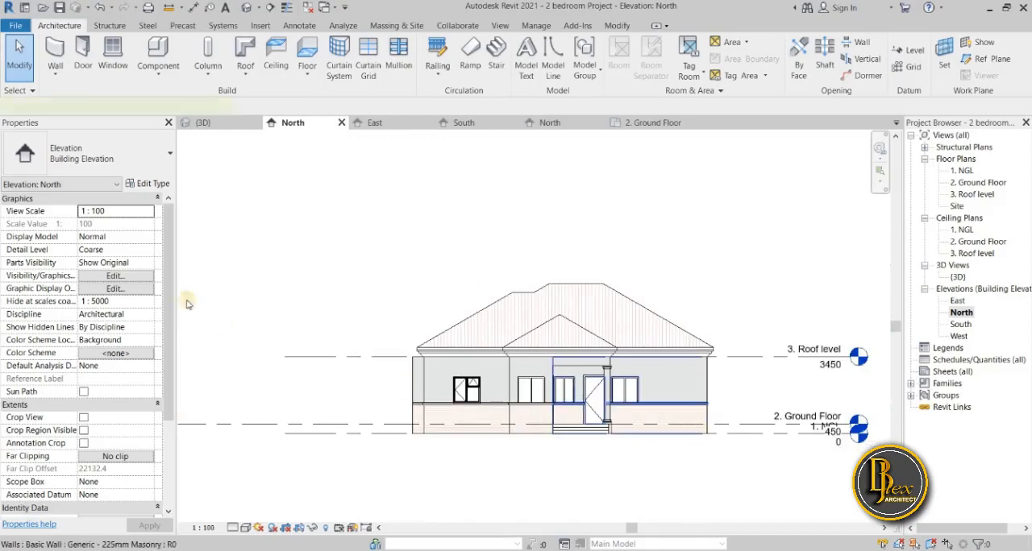
Open the Upper layer's material from the structure of the Generic - 225mm Masonry wall type on the North elevation.
{"action": "left_click", "coordinate": [645, 433]}
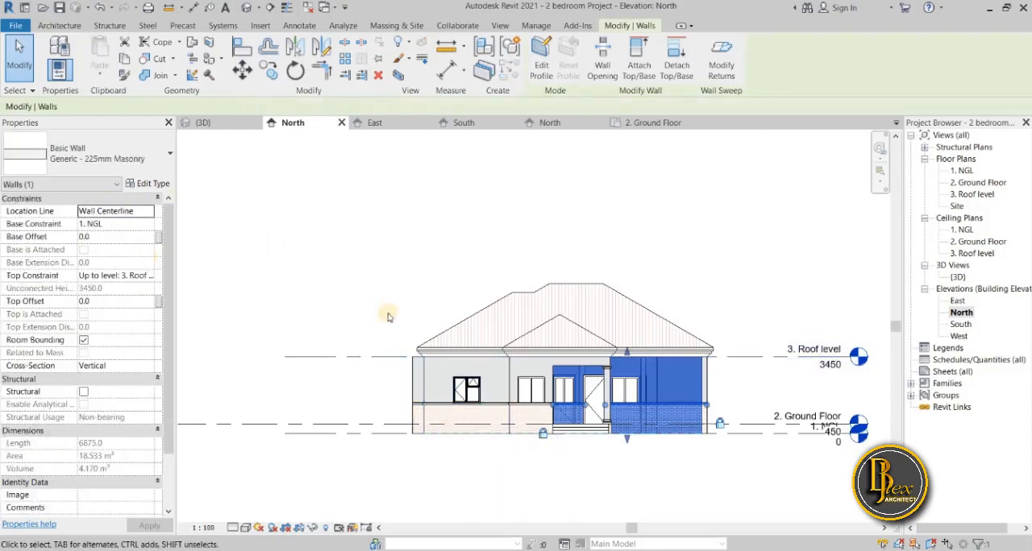
{"action": "left_click", "coordinate": [147, 184]}
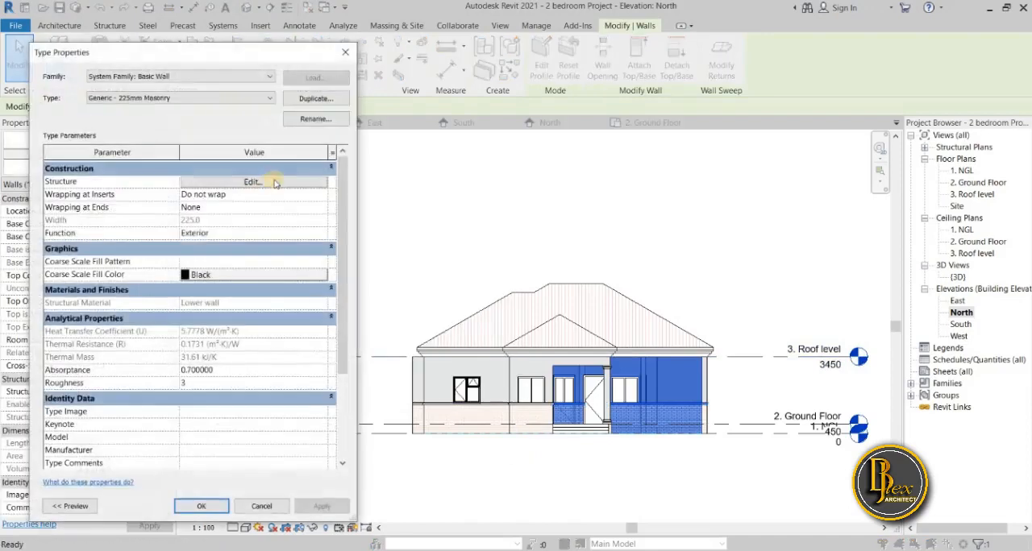
{"action": "left_click", "coordinate": [252, 182]}
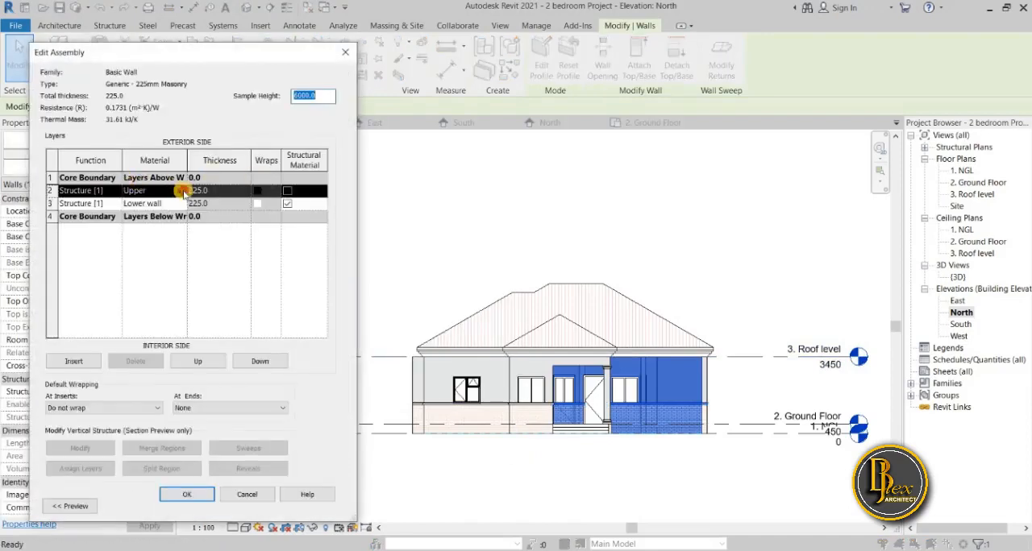
{"action": "left_click", "coordinate": [183, 191]}
{"action": "left_click", "coordinate": [182, 190]}
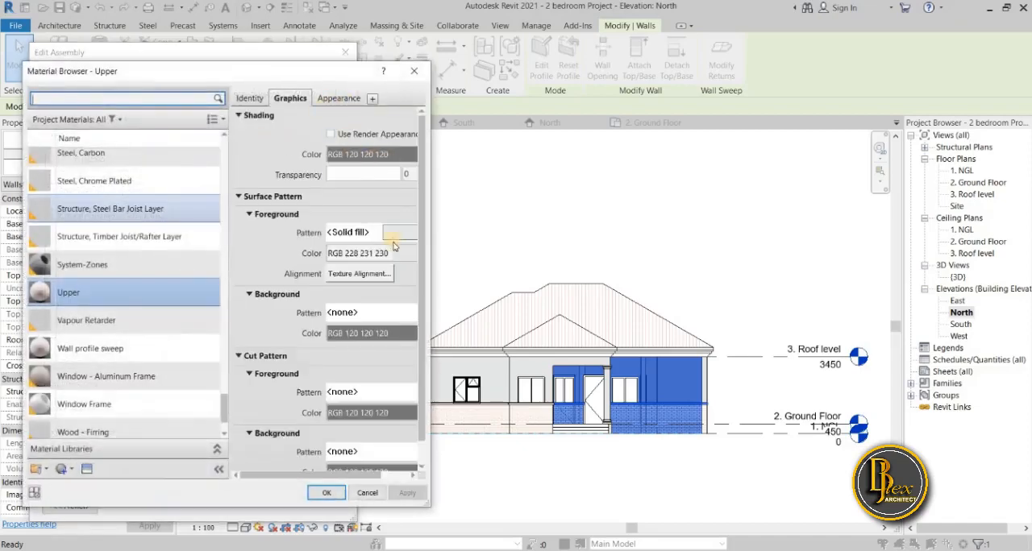
Set the Upper material's foreground surface pattern colour to a light pink, RGB 255-225-225, and accept the material.
{"action": "left_click", "coordinate": [357, 252]}
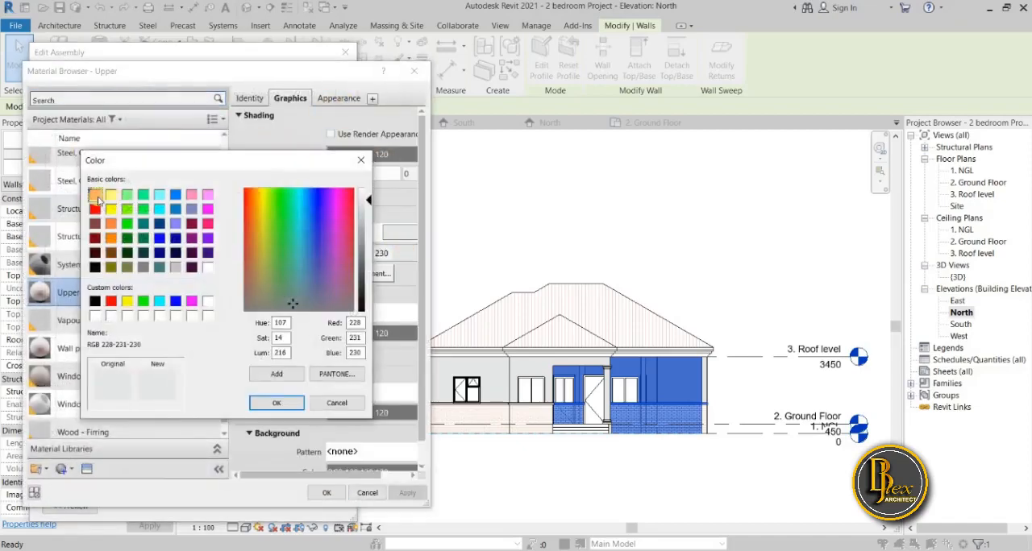
{"action": "left_click", "coordinate": [95, 195]}
{"action": "left_click", "coordinate": [365, 197]}
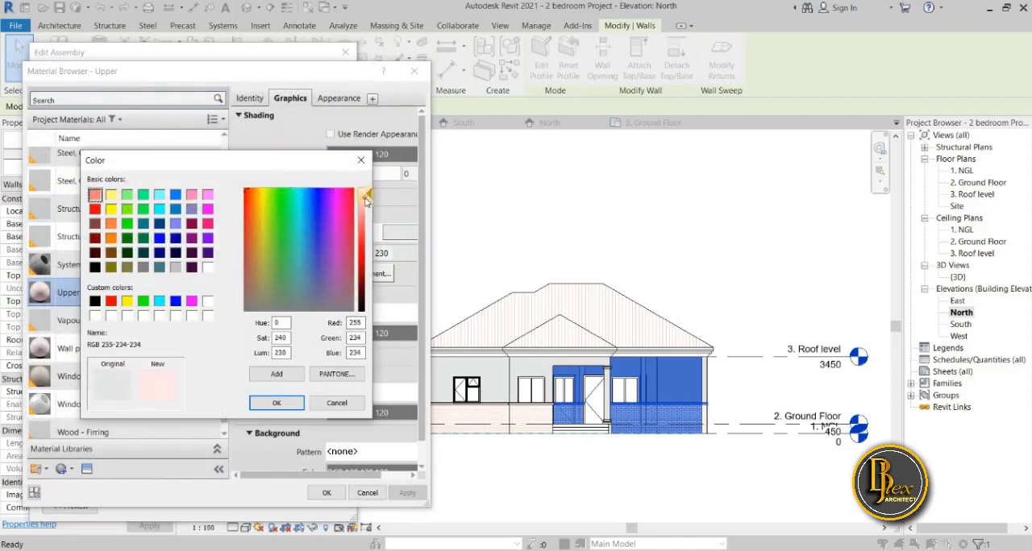
{"action": "left_click_drag", "start_coordinate": [365, 201], "coordinate": [366, 202]}
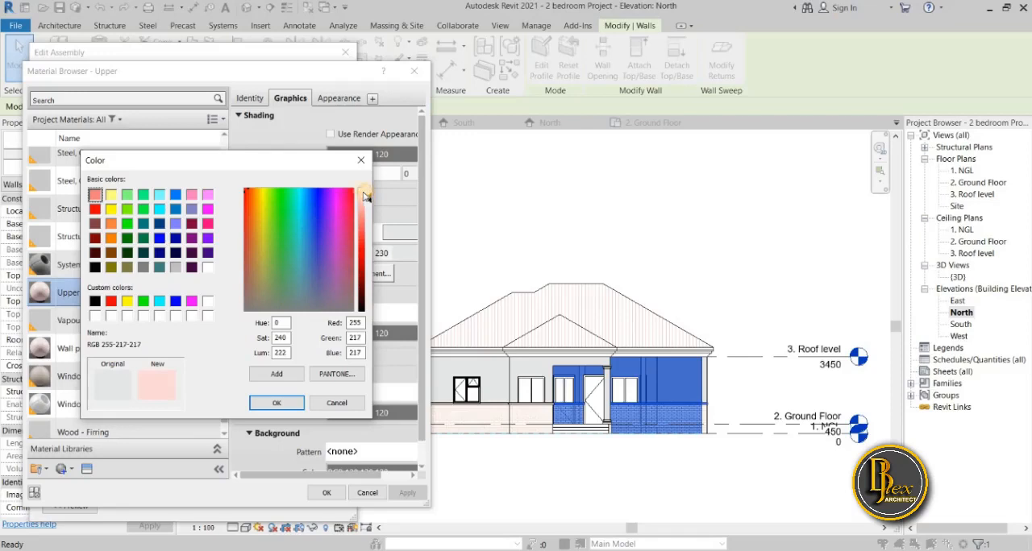
{"action": "left_click_drag", "start_coordinate": [364, 197], "coordinate": [366, 194]}
{"action": "left_click", "coordinate": [276, 403]}
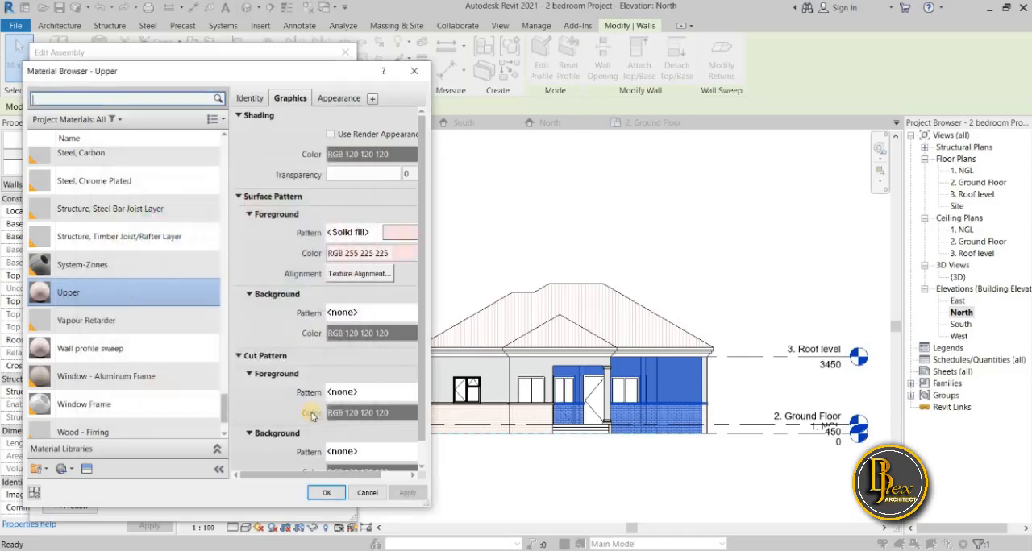
{"action": "left_click", "coordinate": [331, 493]}
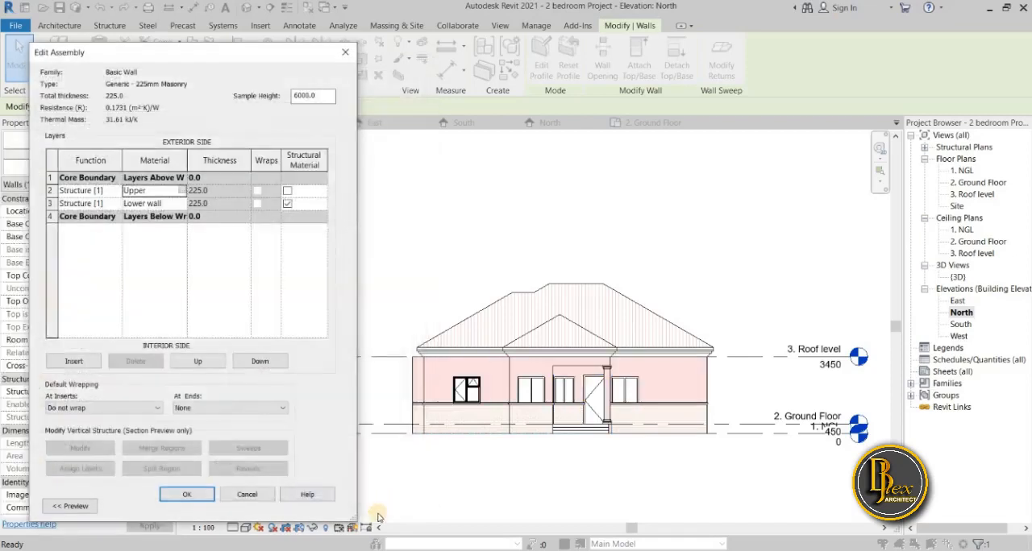
Lighten the Upper material's foreground surface pattern colour to RGB 255-240-240, apply it and accept the material.
{"action": "left_click", "coordinate": [182, 190]}
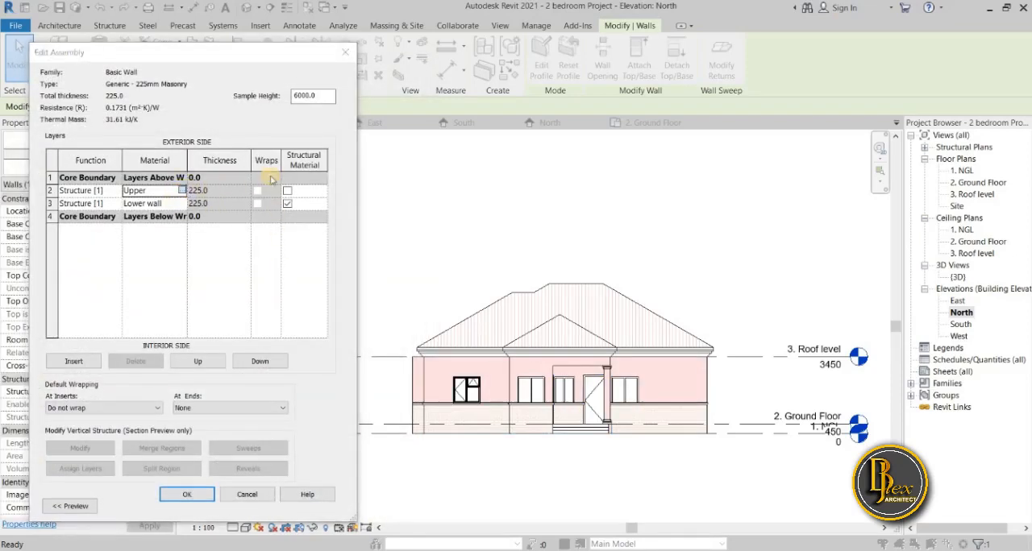
{"action": "left_click", "coordinate": [401, 253]}
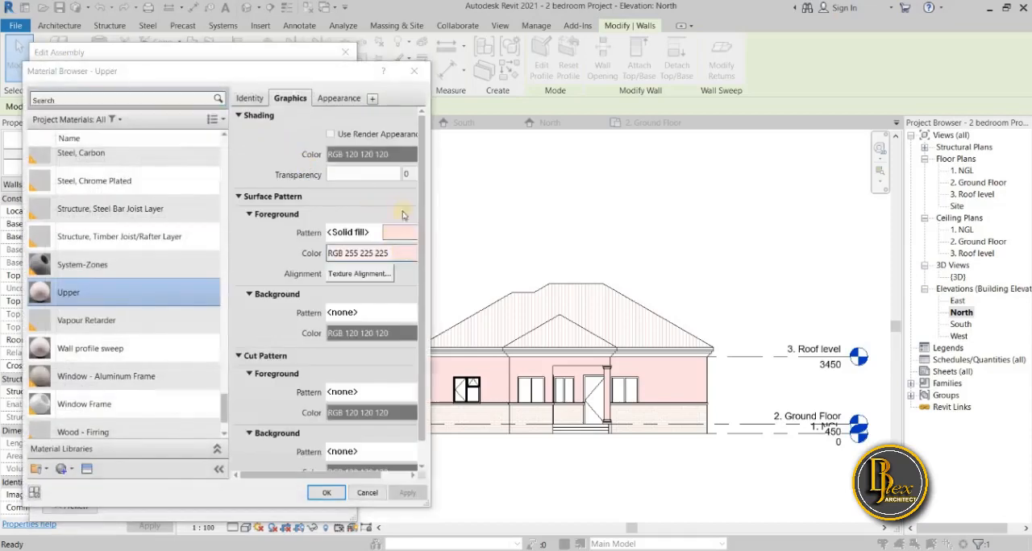
{"action": "left_click_drag", "start_coordinate": [367, 196], "coordinate": [367, 194]}
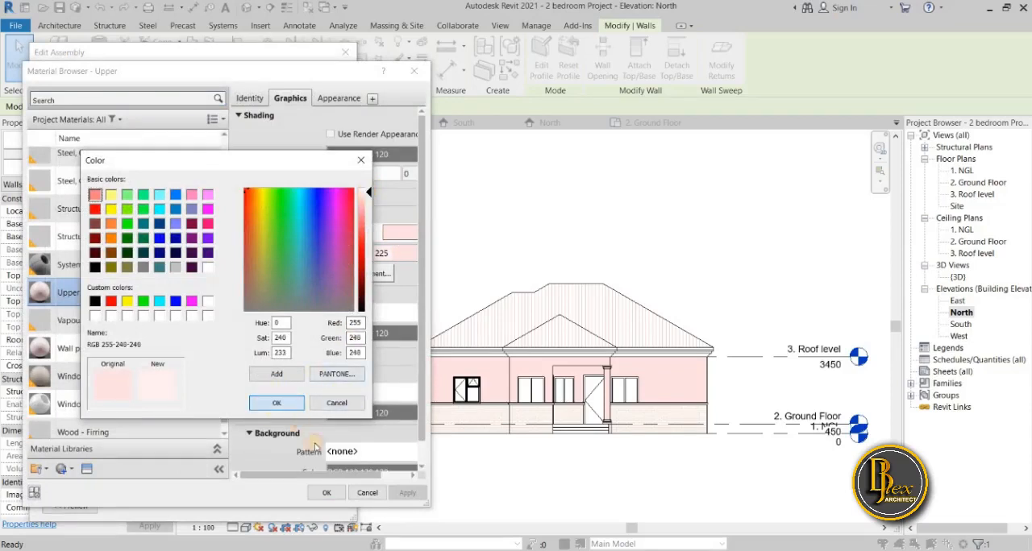
{"action": "key", "text": "Return"}
{"action": "left_click", "coordinate": [407, 493]}
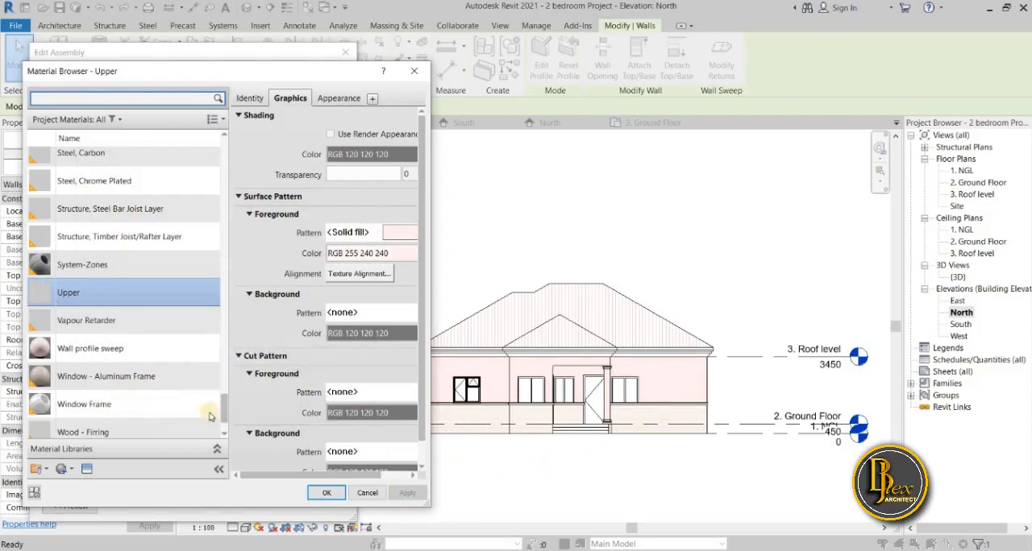
{"action": "left_click", "coordinate": [89, 102]}
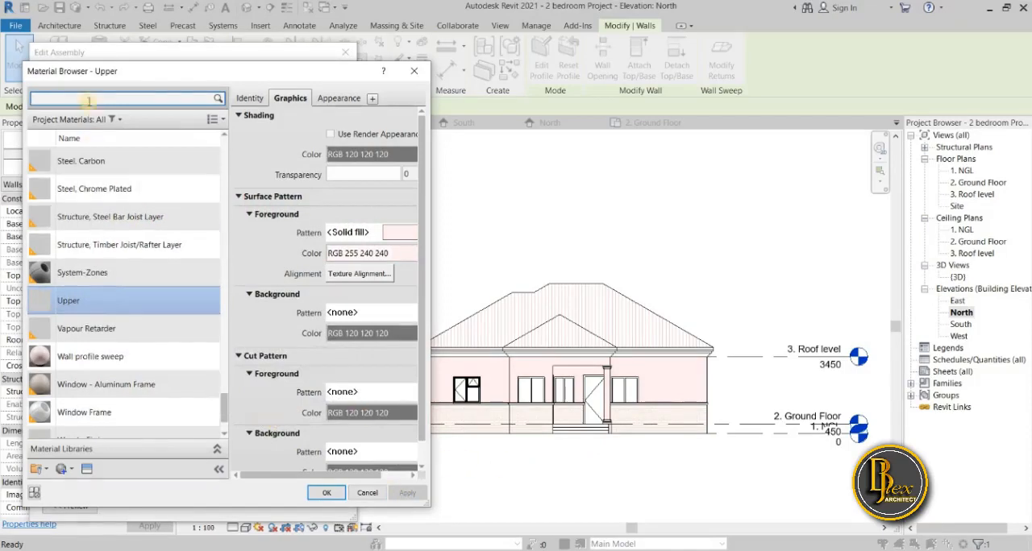
{"action": "left_click", "coordinate": [325, 494]}
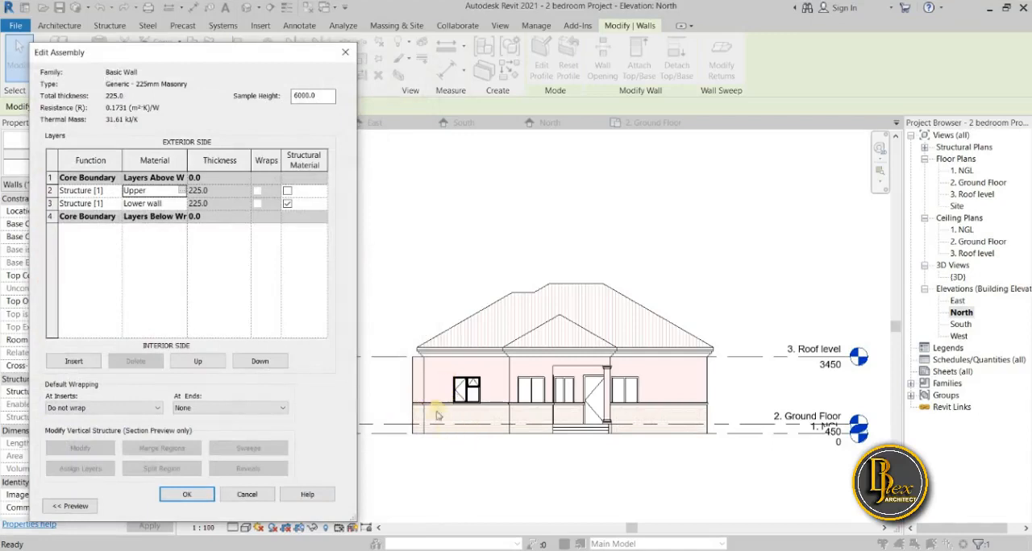
Set the Lower wall material's Brick 75x225 foreground pattern colour to black, RGB 0-0-0, apply it and accept the material.
{"action": "left_click", "coordinate": [184, 205]}
{"action": "left_click", "coordinate": [183, 204]}
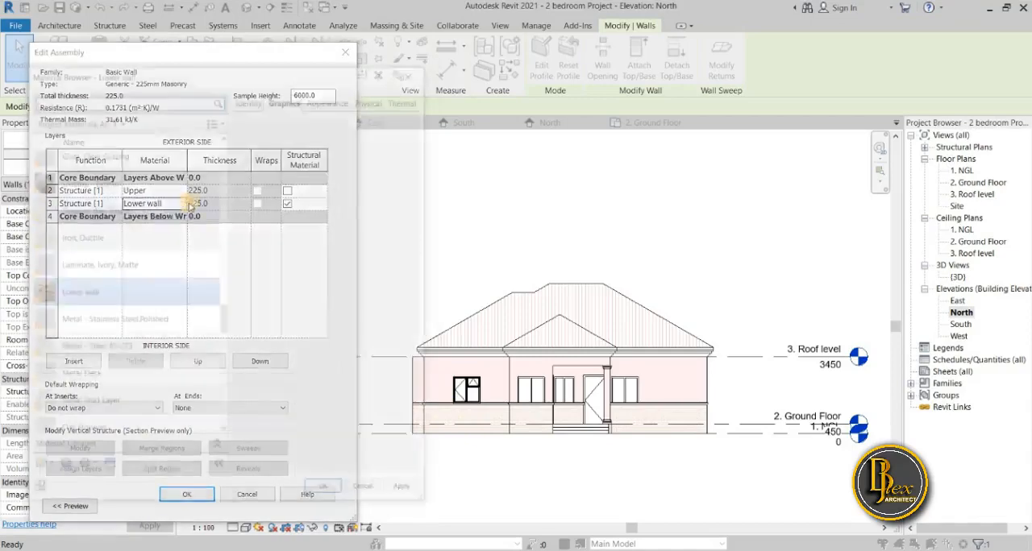
{"action": "left_click", "coordinate": [413, 255]}
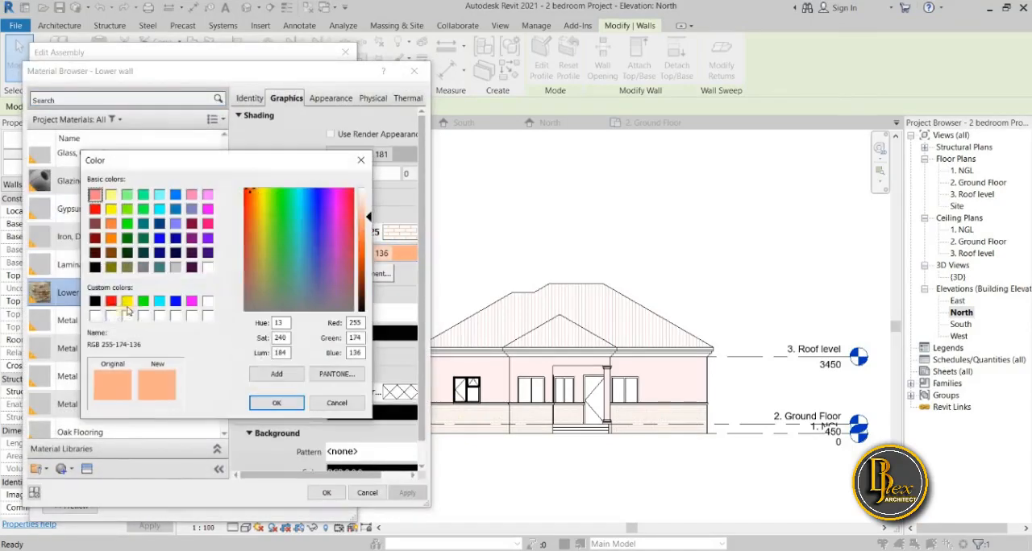
{"action": "left_click", "coordinate": [95, 301]}
{"action": "left_click", "coordinate": [276, 404]}
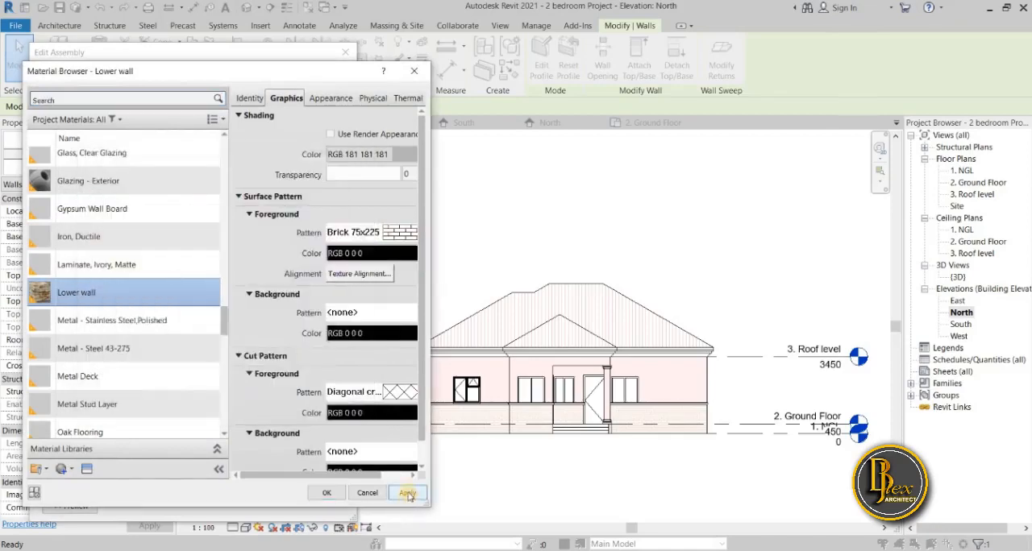
{"action": "left_click", "coordinate": [408, 494]}
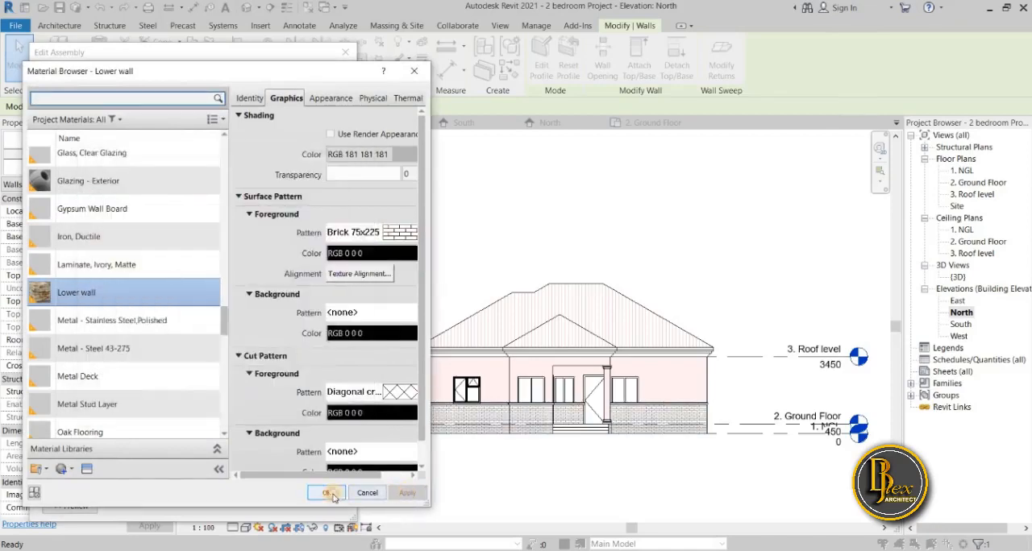
{"action": "left_click", "coordinate": [331, 493]}
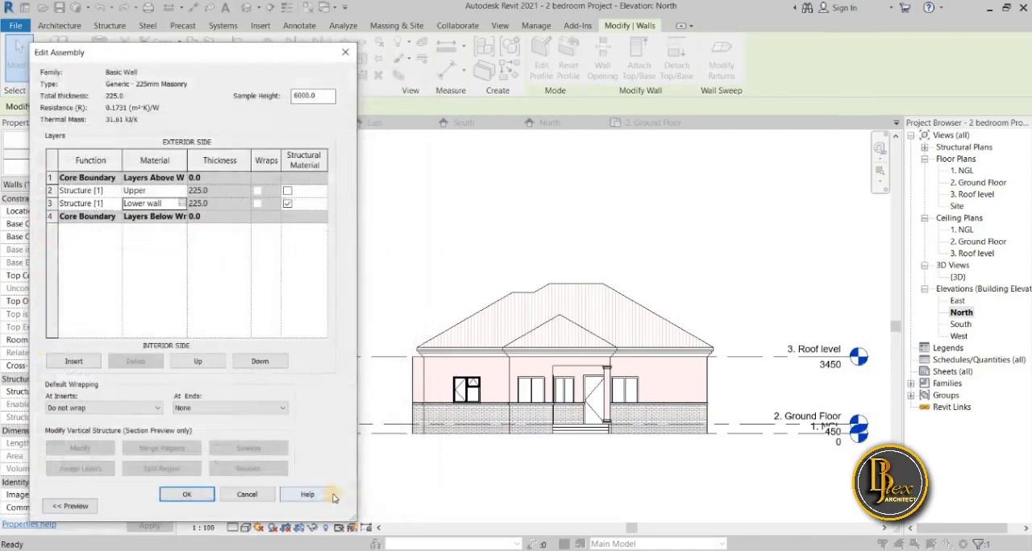
Accept the layer assembly, apply the type changes of the Generic - 225mm Masonry wall and deselect the wall.
{"action": "left_click", "coordinate": [196, 495]}
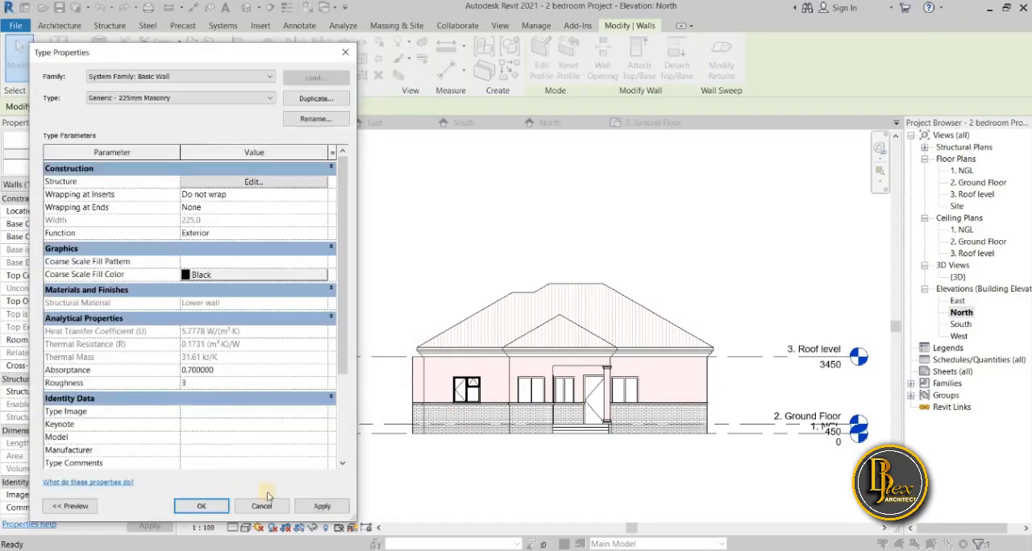
{"action": "left_click", "coordinate": [322, 506]}
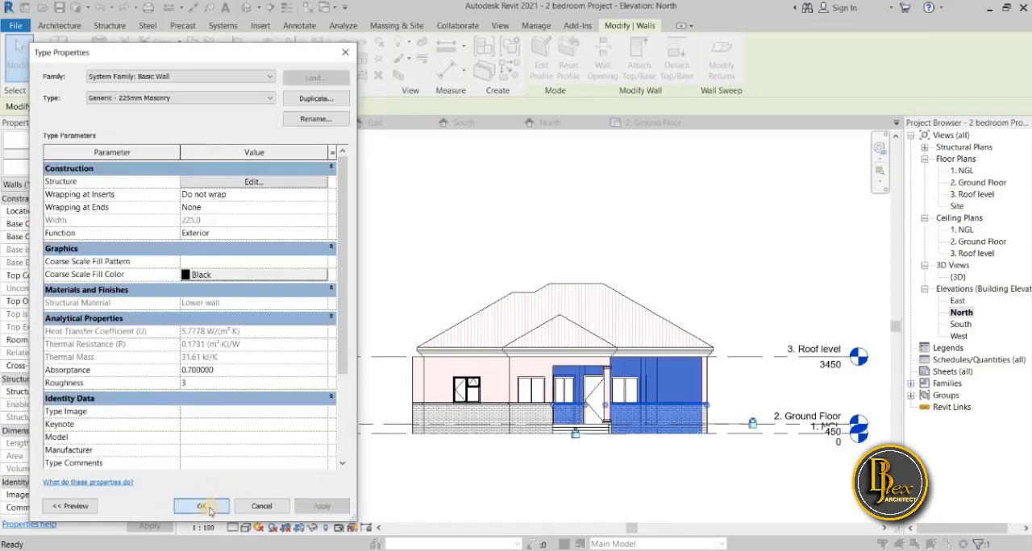
{"action": "left_click", "coordinate": [202, 507]}
{"action": "left_click", "coordinate": [362, 489]}
Review the updated wall and roof patterns and colours on the North, East, South and West elevations.
{"action": "scroll", "coordinate": [454, 475], "scroll_direction": "up", "scroll_amount": 2}
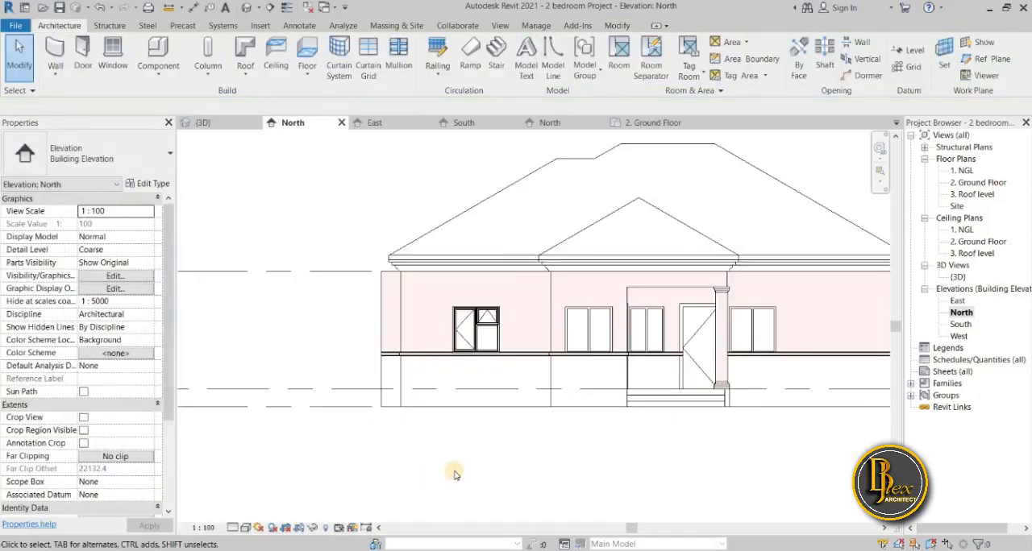
{"action": "scroll", "coordinate": [454, 474], "scroll_direction": "down", "scroll_amount": 3}
{"action": "middle_click_drag", "start_coordinate": [387, 500], "coordinate": [314, 456]}
{"action": "double_click", "coordinate": [957, 301]}
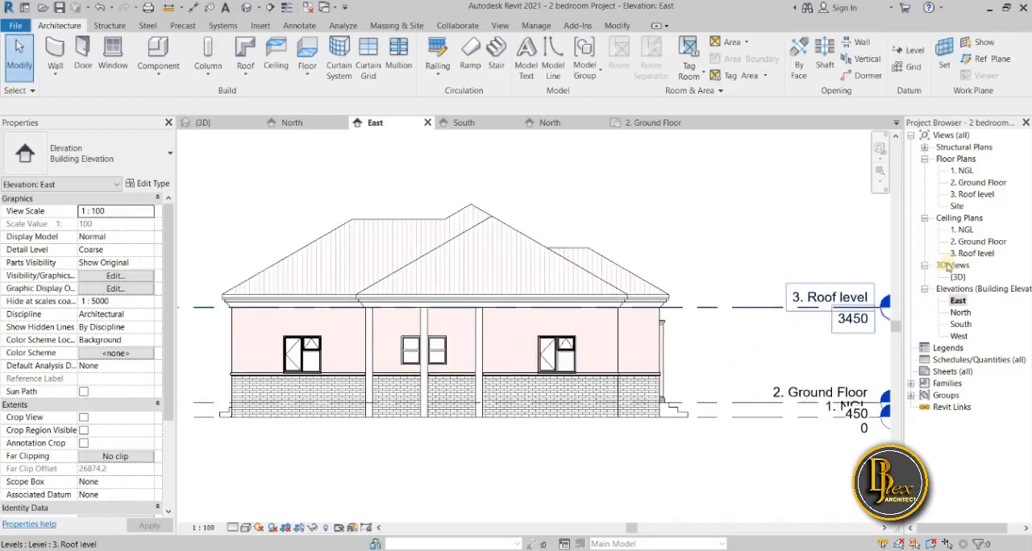
{"action": "double_click", "coordinate": [960, 324]}
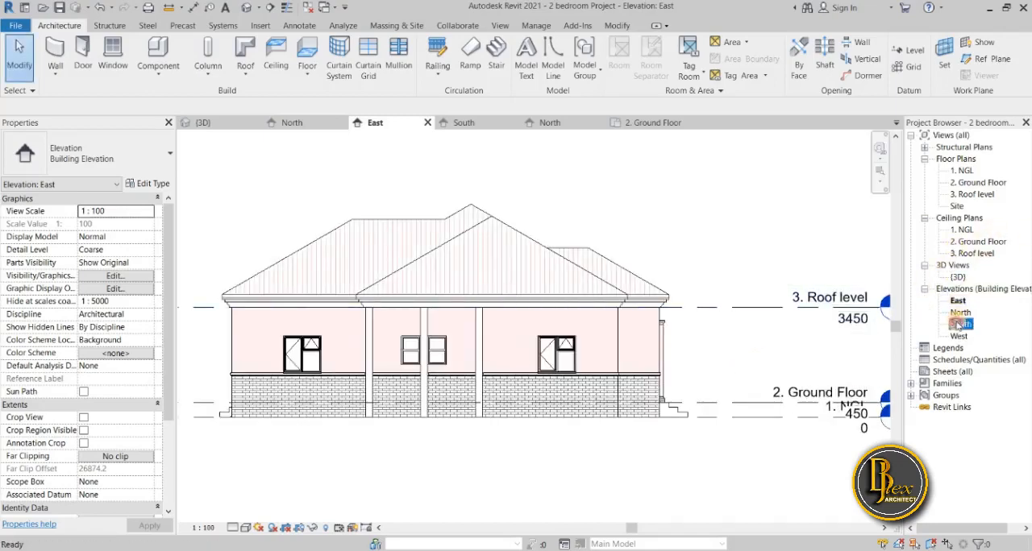
{"action": "double_click", "coordinate": [959, 336]}
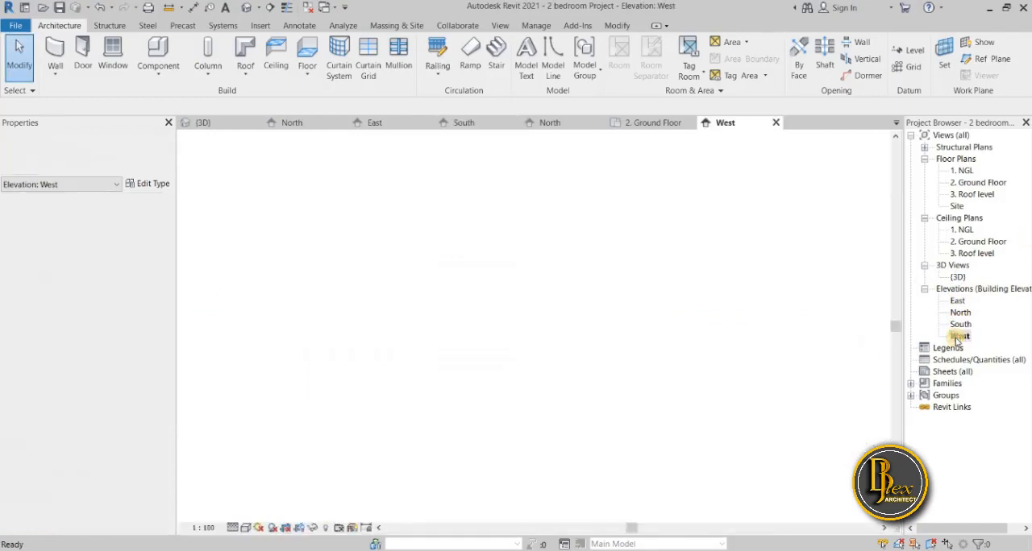
{"action": "scroll", "coordinate": [665, 371], "scroll_direction": "down", "scroll_amount": 2}
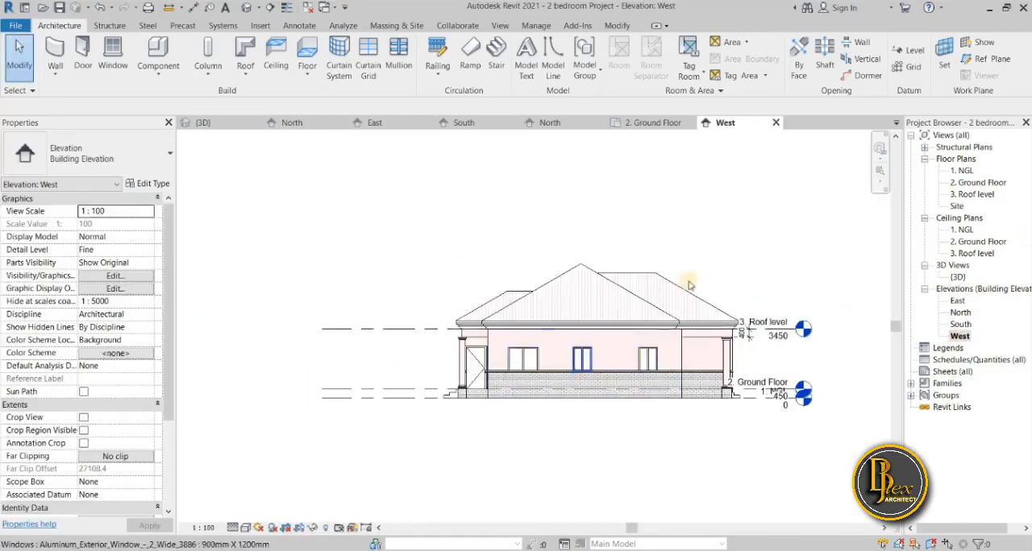
{"action": "scroll", "coordinate": [694, 260], "scroll_direction": "down", "scroll_amount": 1}
{"action": "middle_click_drag", "start_coordinate": [694, 259], "coordinate": [570, 313]}
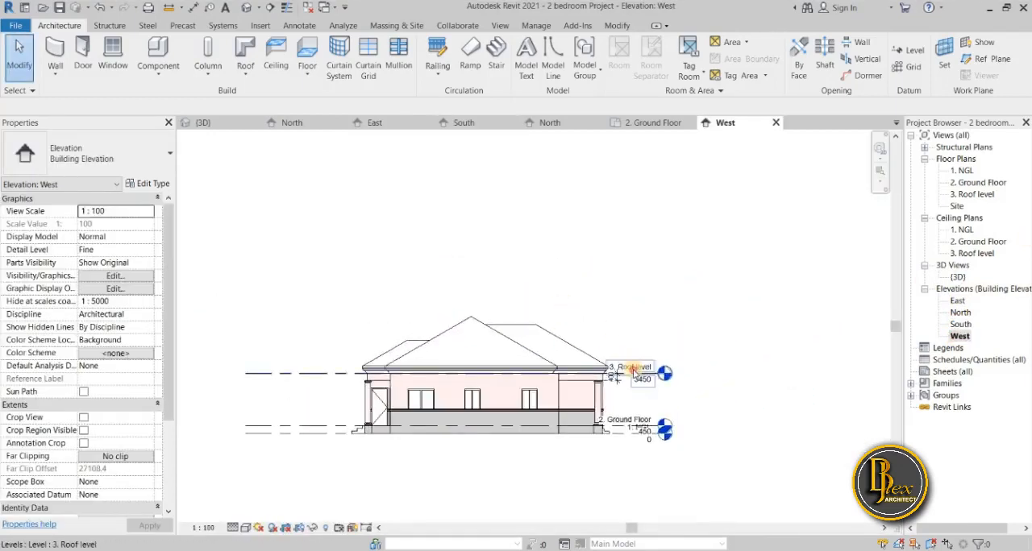
Move the level heads in the West elevation further away from the house by extending the Roof level line's right end.
{"action": "left_click", "coordinate": [664, 379]}
{"action": "left_click_drag", "start_coordinate": [658, 374], "coordinate": [695, 376]}
{"action": "left_click", "coordinate": [628, 461]}
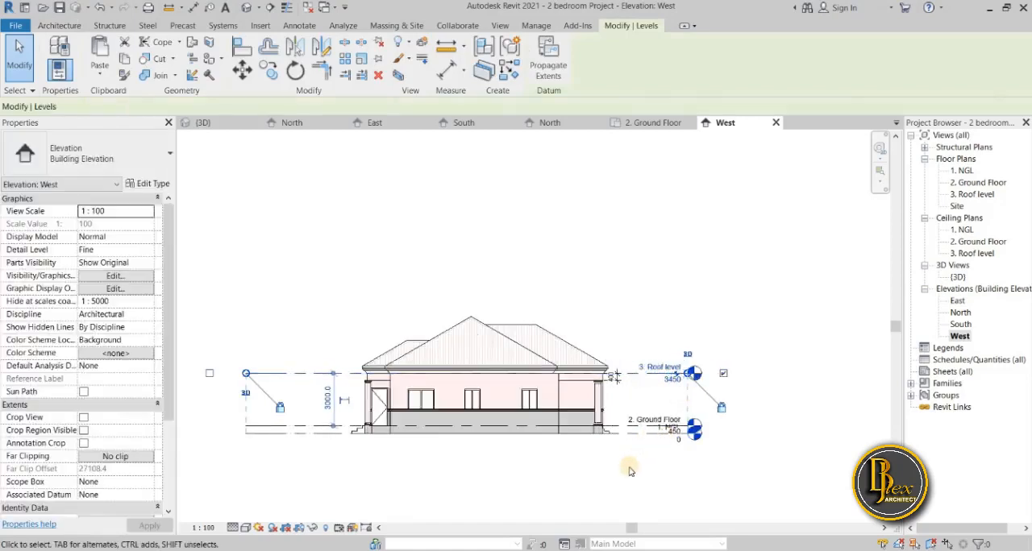
{"action": "scroll", "coordinate": [619, 383], "scroll_direction": "up", "scroll_amount": 2}
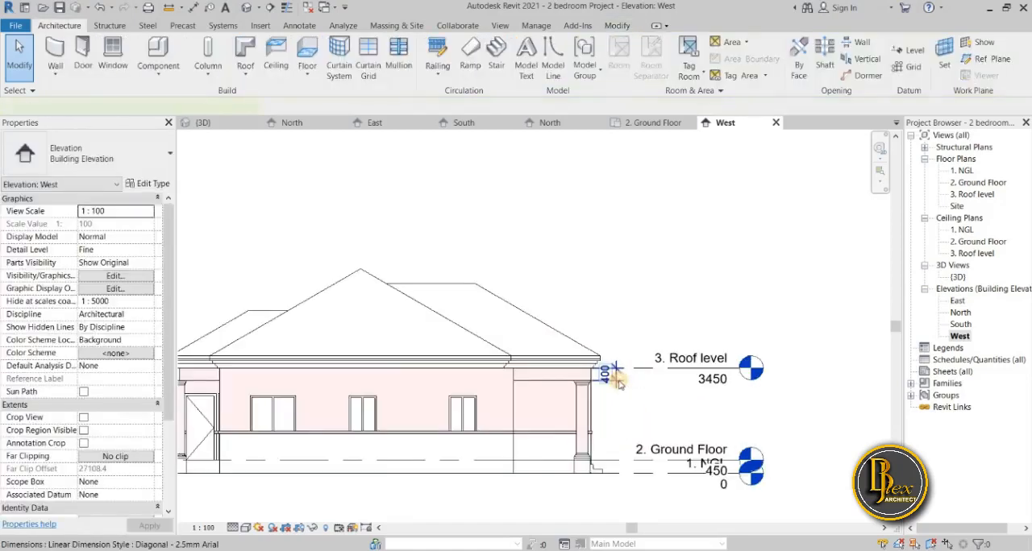
{"action": "scroll", "coordinate": [619, 384], "scroll_direction": "down", "scroll_amount": 2}
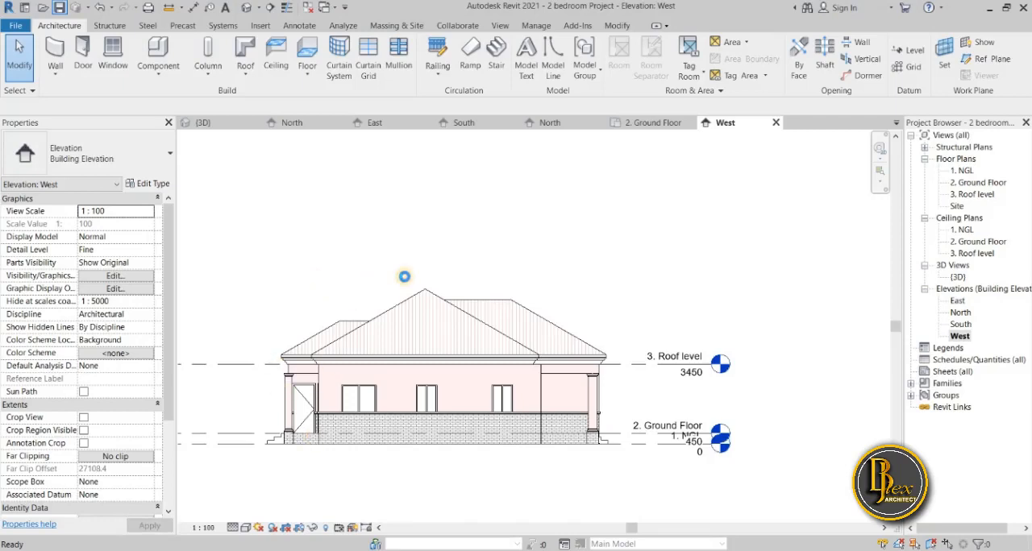
Examine the house's stone lower walls, plain upper walls and tiled roof from all sides in the 3D view.
{"action": "left_click", "coordinate": [203, 123]}
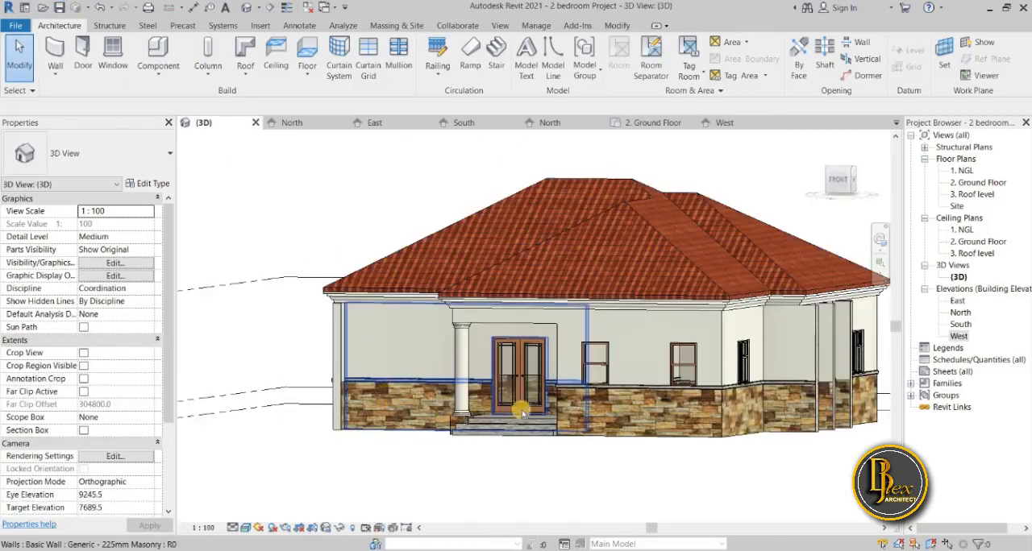
{"action": "scroll", "coordinate": [492, 412], "scroll_direction": "down", "scroll_amount": 4}
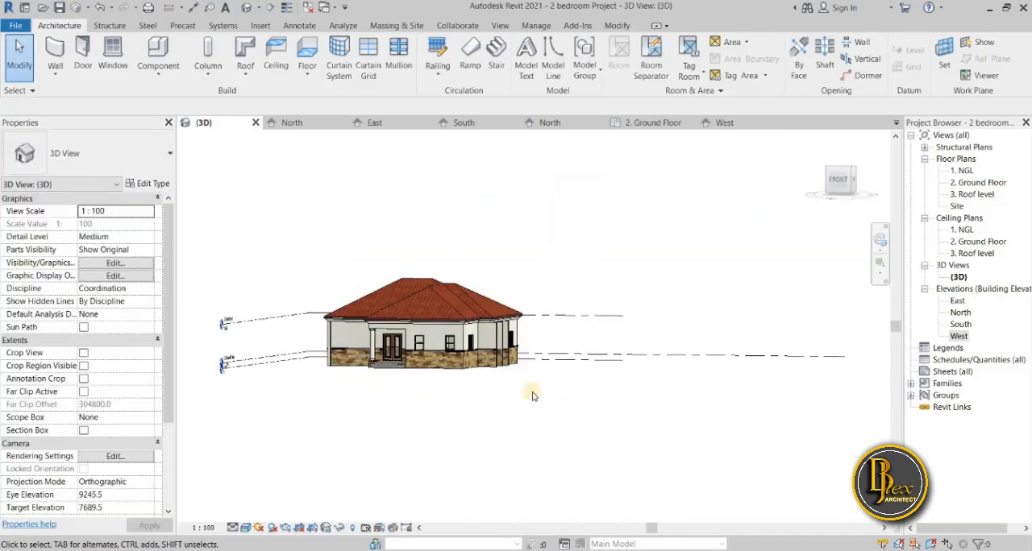
{"action": "middle_click_drag", "start_coordinate": [505, 450], "coordinate": [685, 424], "text": "shift"}
{"action": "scroll", "coordinate": [324, 359], "scroll_direction": "up", "scroll_amount": 7}
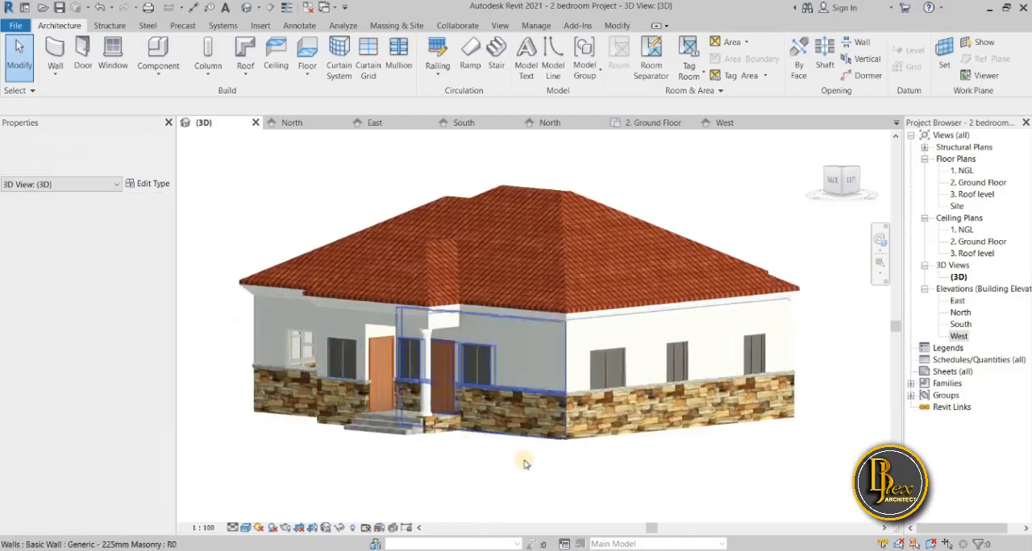
{"action": "middle_click_drag", "start_coordinate": [577, 482], "coordinate": [674, 424], "text": "shift"}
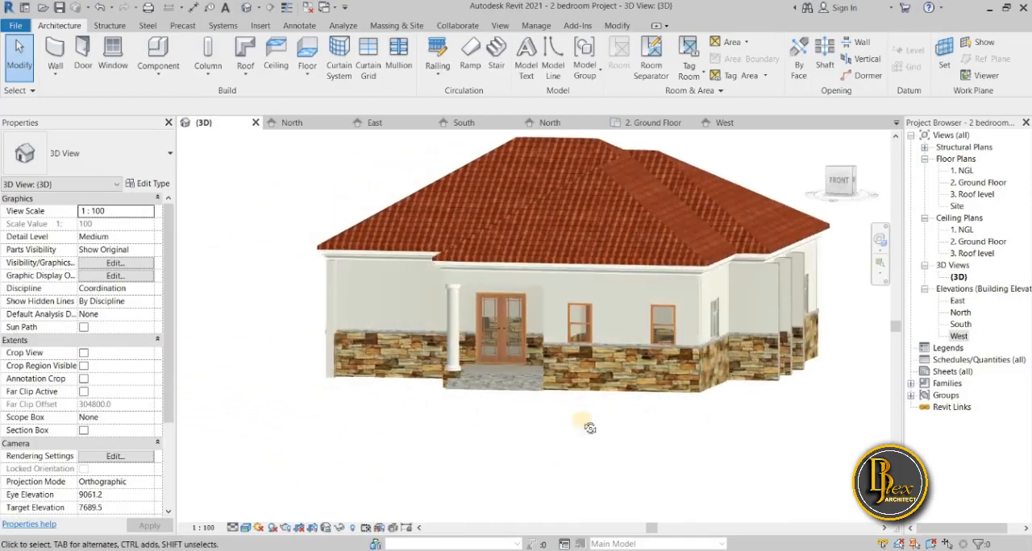
{"action": "middle_click_drag", "start_coordinate": [487, 425], "coordinate": [571, 422], "text": "shift"}
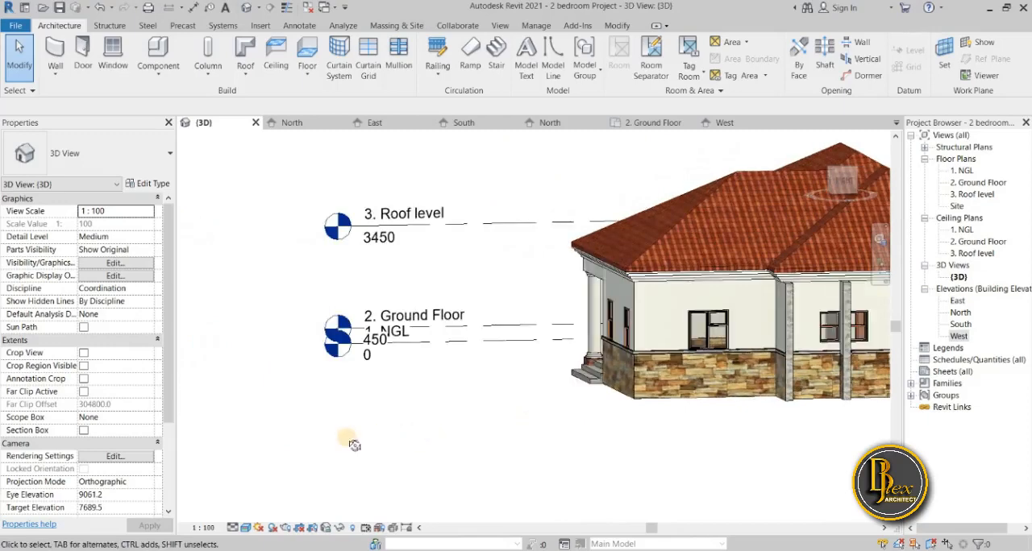
{"action": "middle_click_drag", "start_coordinate": [352, 446], "coordinate": [298, 430], "text": "shift"}
{"action": "middle_click_drag", "start_coordinate": [517, 429], "coordinate": [475, 426], "text": "shift"}
{"action": "middle_click_drag", "start_coordinate": [586, 472], "coordinate": [534, 461], "text": "shift"}
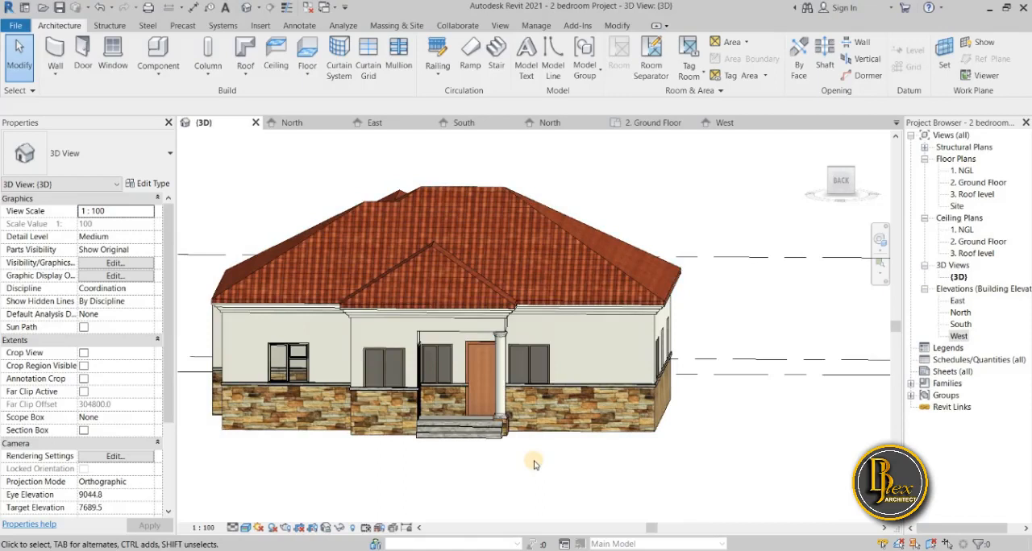
Check the roof's surface pattern and hip and valley layout in the 3. Roof level and Site floor plans.
{"action": "double_click", "coordinate": [972, 195]}
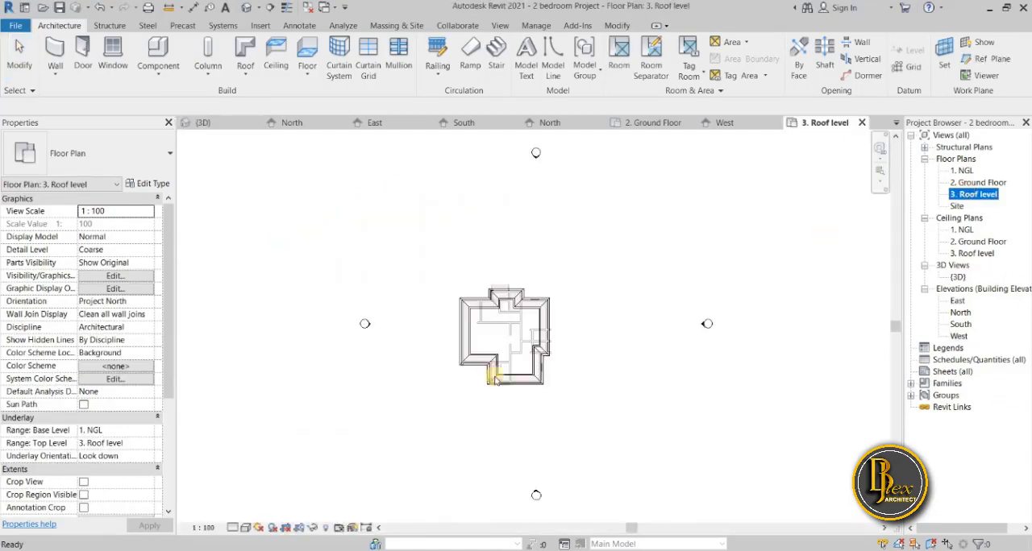
{"action": "scroll", "coordinate": [497, 379], "scroll_direction": "up", "scroll_amount": 3}
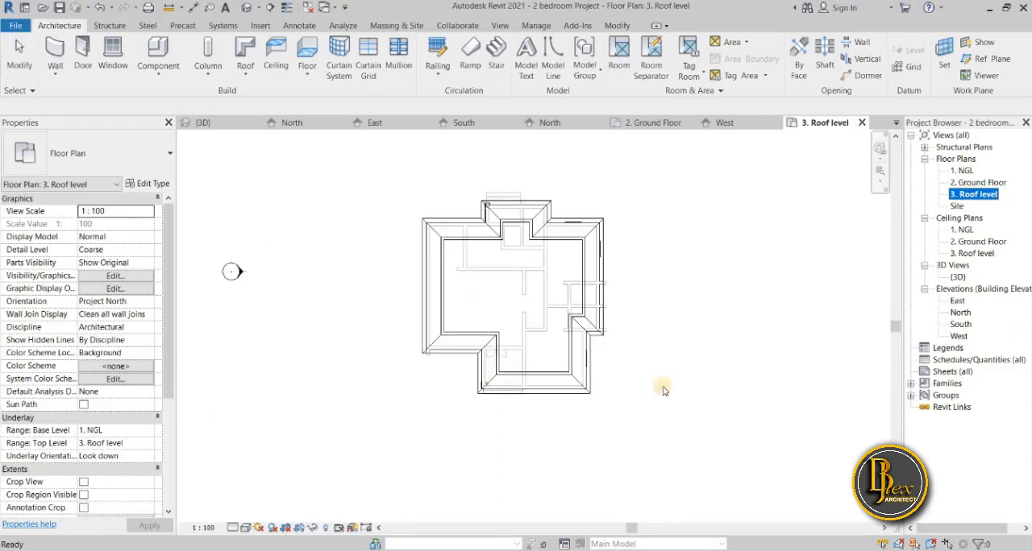
{"action": "double_click", "coordinate": [958, 206]}
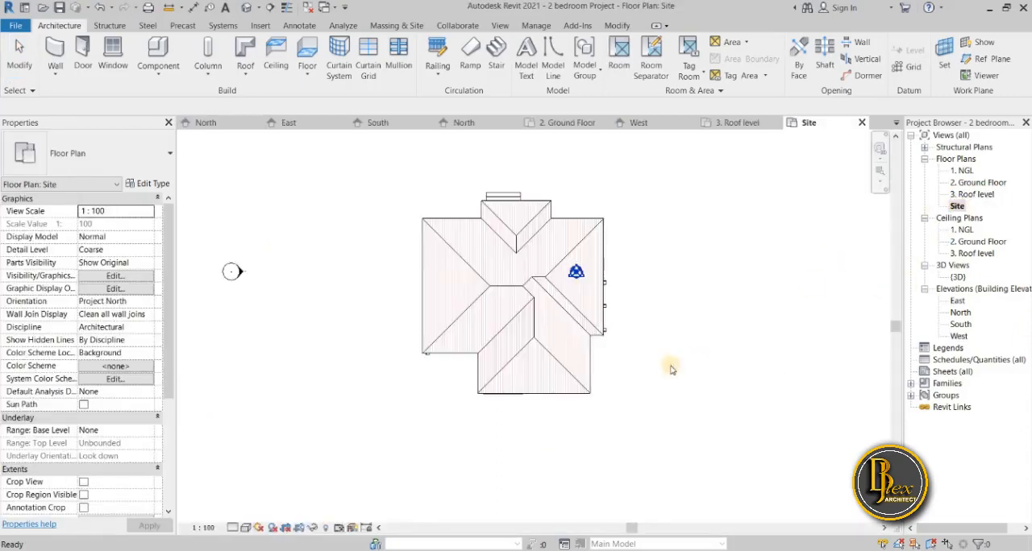
{"action": "scroll", "coordinate": [549, 445], "scroll_direction": "up", "scroll_amount": 2}
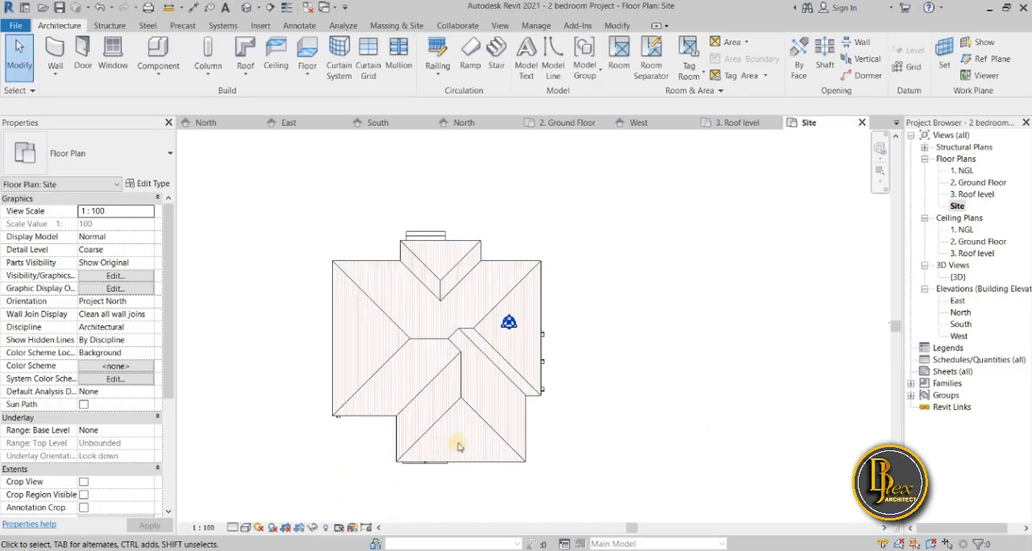
{"action": "left_click_drag", "start_coordinate": [287, 493], "coordinate": [579, 250]}
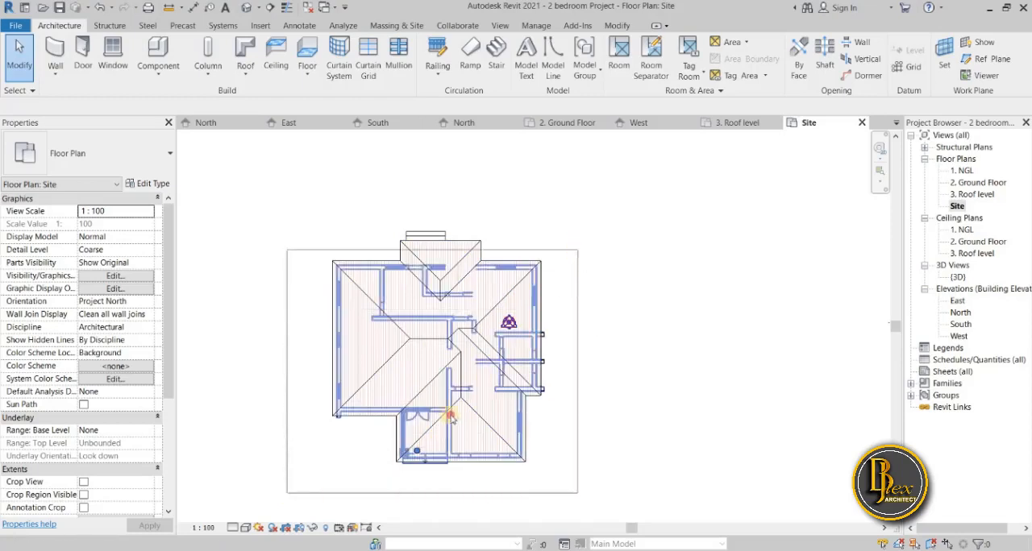
{"action": "left_click_drag", "start_coordinate": [451, 417], "coordinate": [306, 503]}
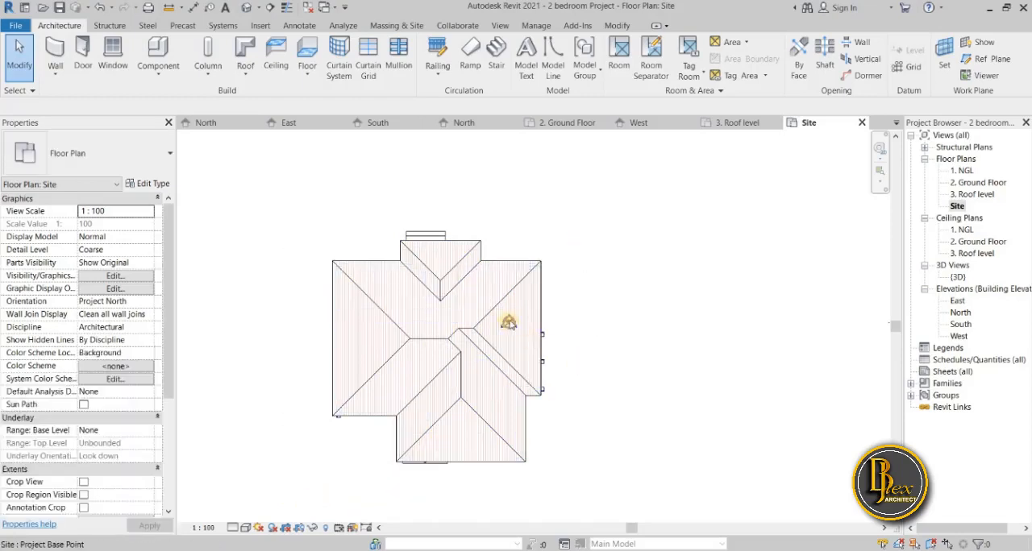
{"action": "scroll", "coordinate": [509, 325], "scroll_direction": "up", "scroll_amount": 3}
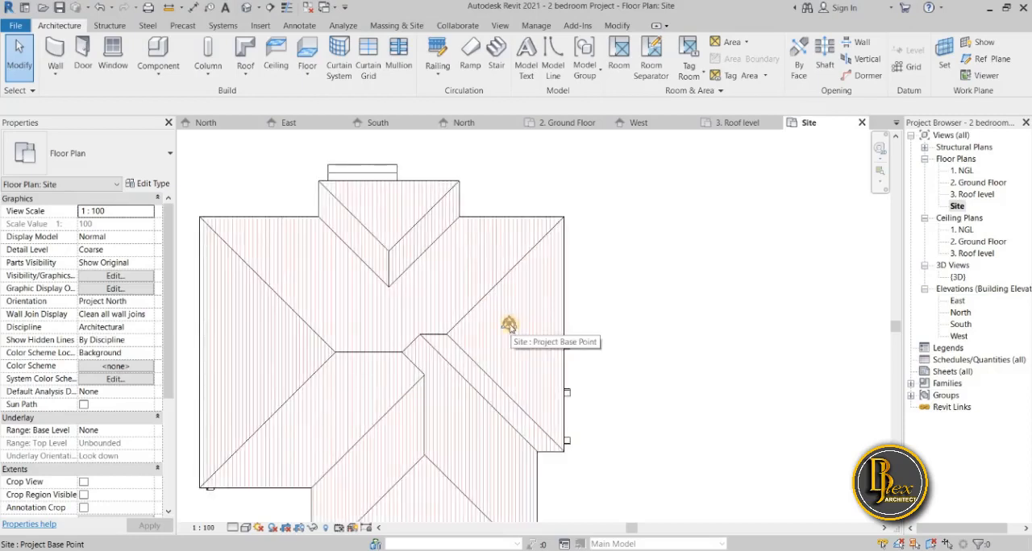
{"action": "scroll", "coordinate": [504, 391], "scroll_direction": "down", "scroll_amount": 1}
{"action": "scroll", "coordinate": [464, 440], "scroll_direction": "down", "scroll_amount": 3}
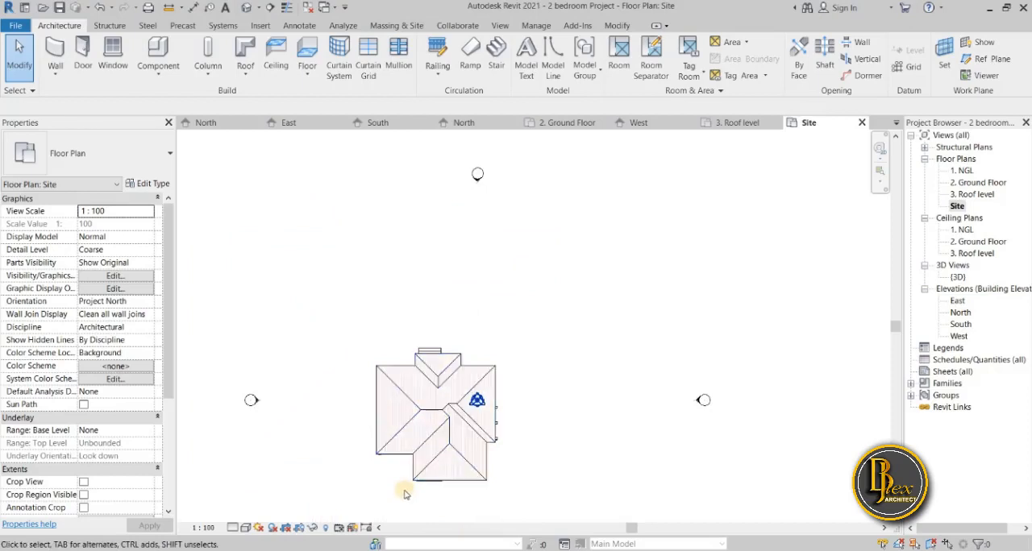
{"action": "scroll", "coordinate": [407, 490], "scroll_direction": "up", "scroll_amount": 1}
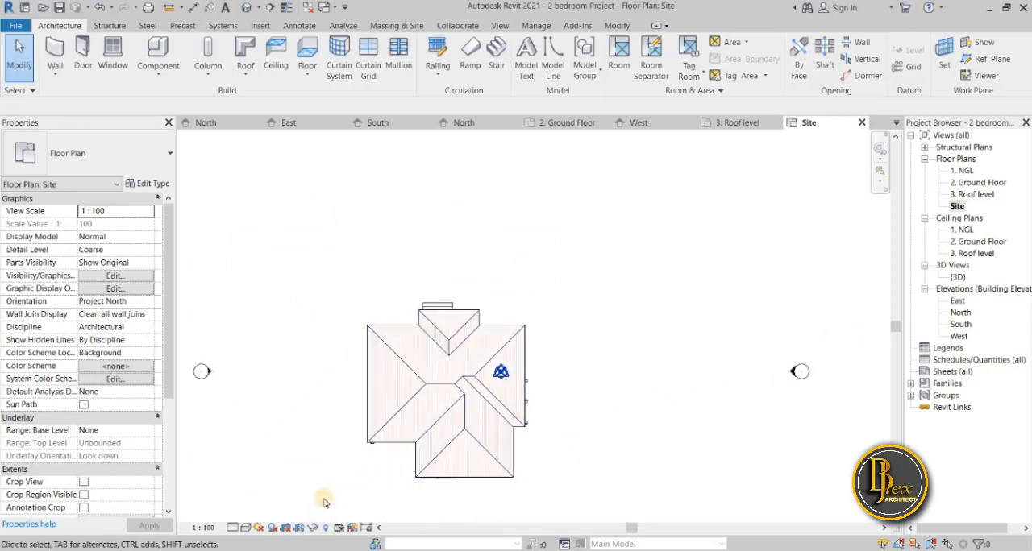
{"action": "mouse_move", "coordinate": [323, 502]}
{"action": "left_mouse_down"}
{"action": "mouse_move", "coordinate": [451, 478]}
{"action": "mouse_move", "coordinate": [551, 330]}
{"action": "mouse_move", "coordinate": [484, 319]}
{"action": "mouse_move", "coordinate": [336, 407]}
{"action": "mouse_move", "coordinate": [325, 490]}
{"action": "left_mouse_up"}
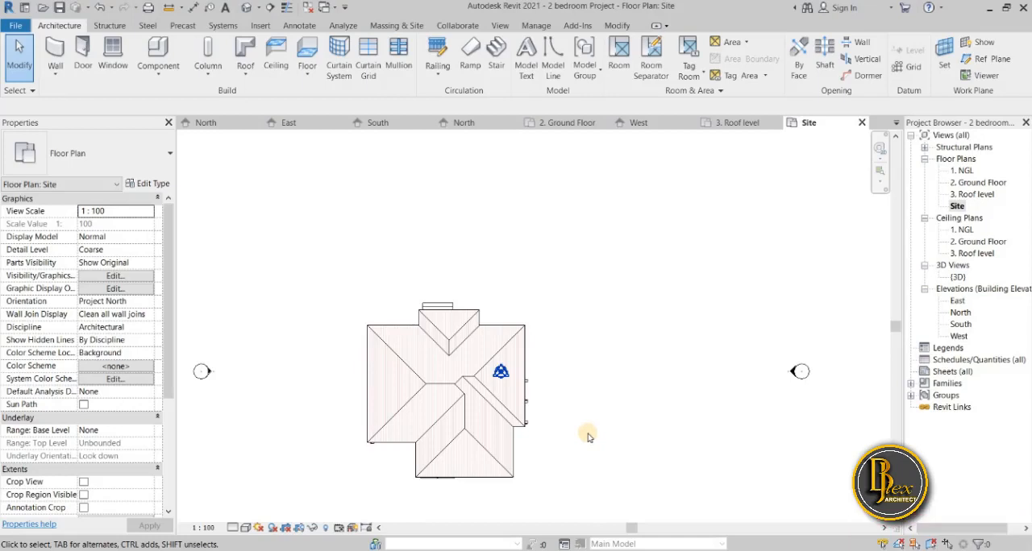
{"action": "middle_click_drag", "start_coordinate": [588, 437], "coordinate": [610, 408]}
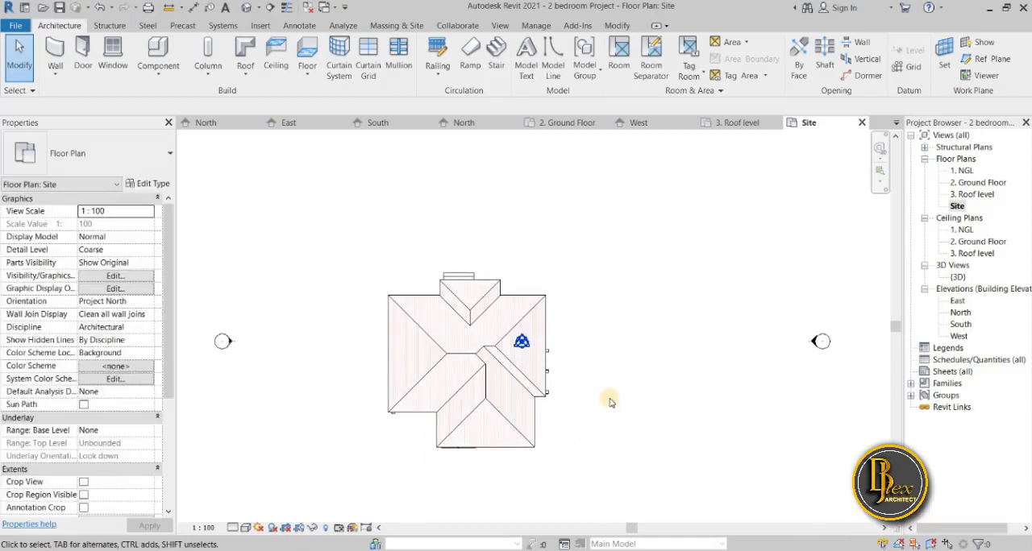